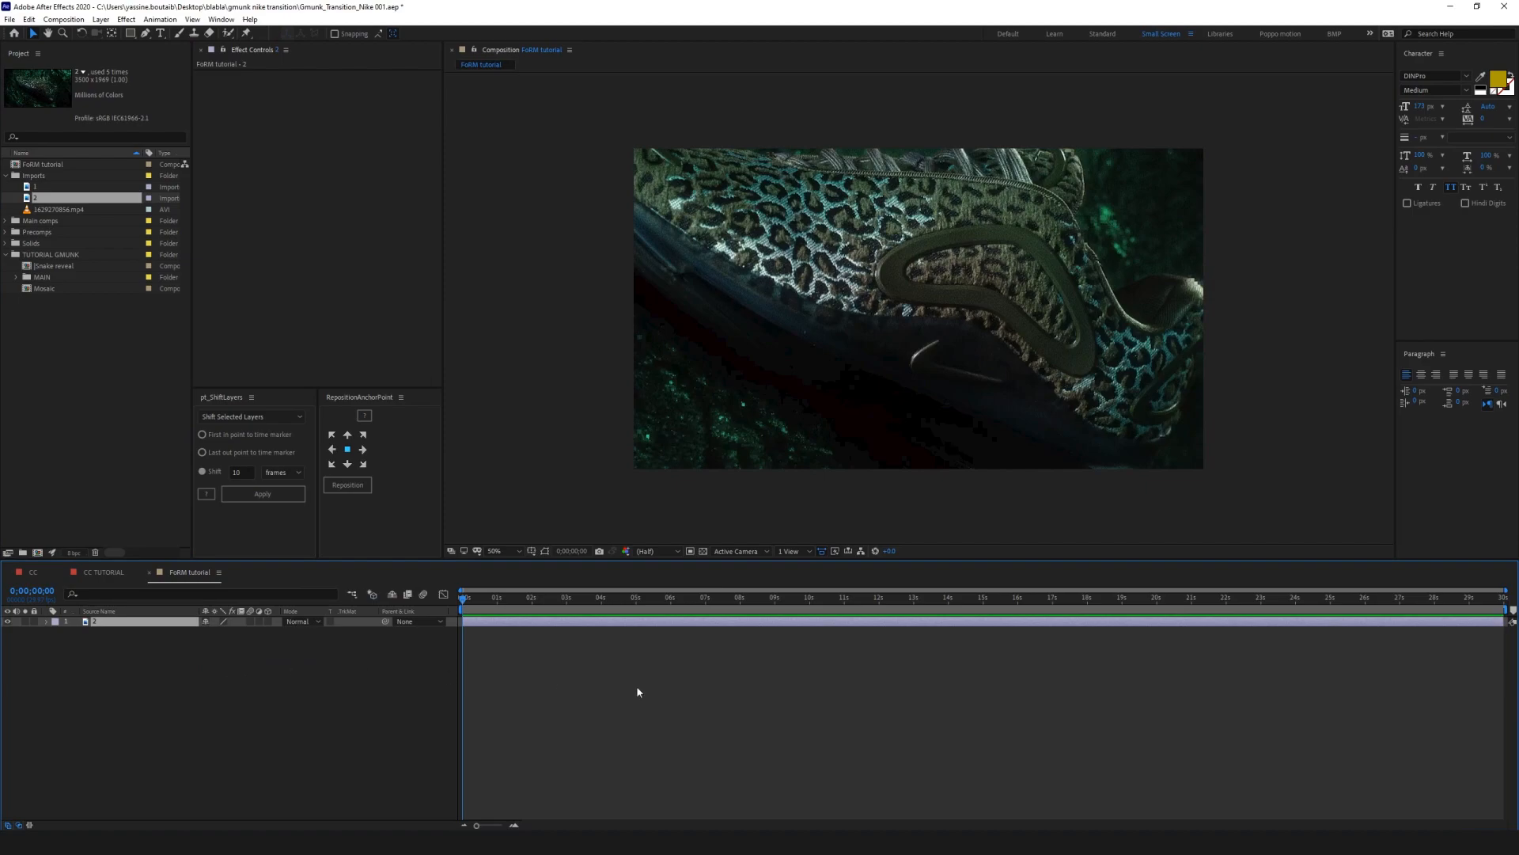
Step: Scale the shoe image layer down until it just covers the composition frame, and hide the layer
scroll(1038, 434, "down", 4)
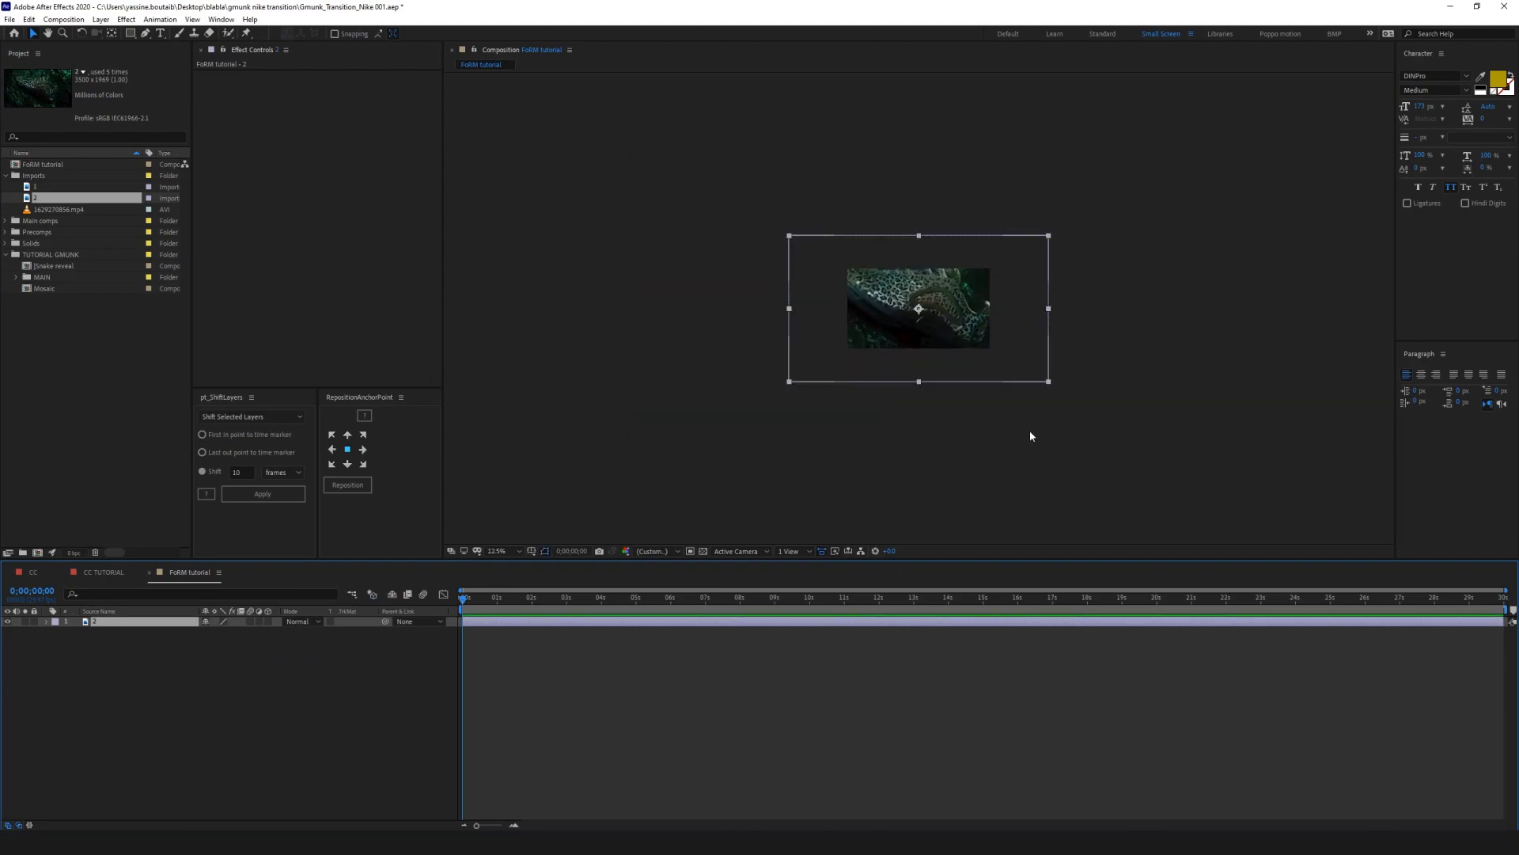
scroll(1031, 436, "up", 1)
left_click_drag(1179, 457, 1099, 392)
key("period")
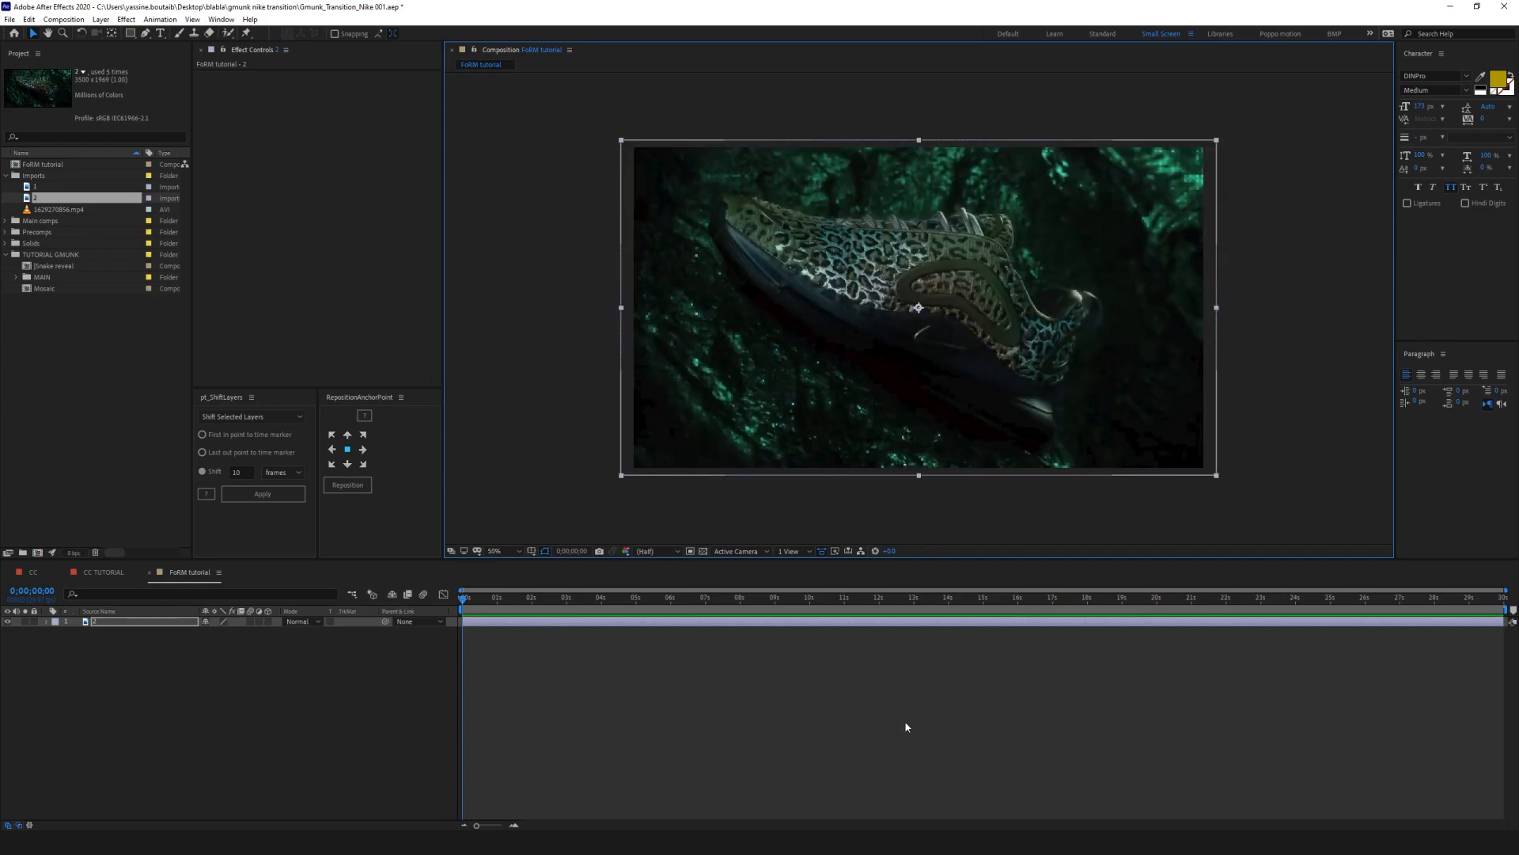
left_click(227, 733)
left_click(8, 622)
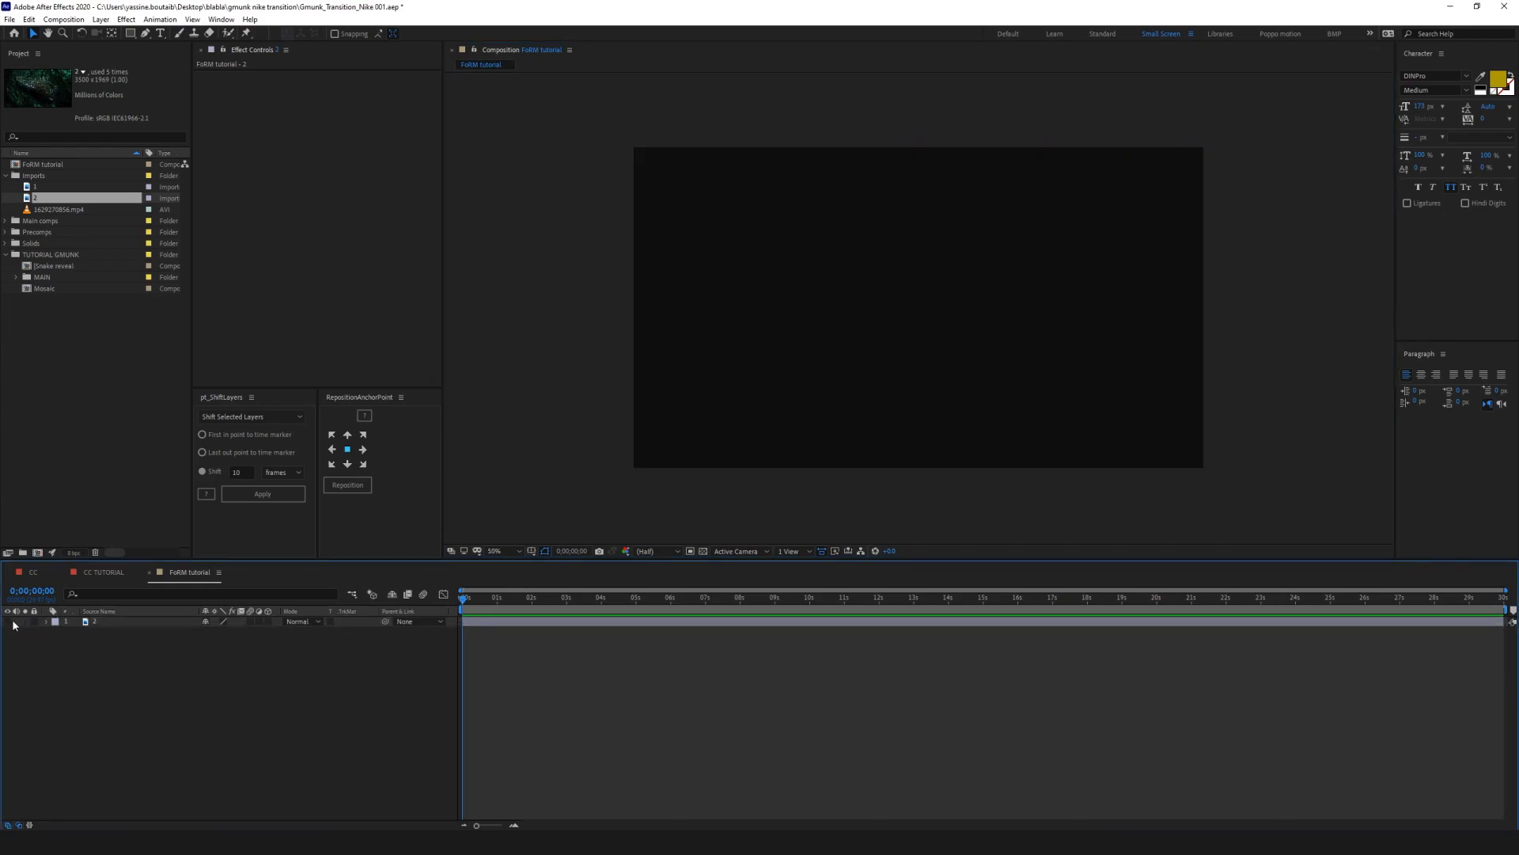
Step: Create a new solid layer named "form" above the image layer
key("ctrl+y")
type("f")
key("Return")
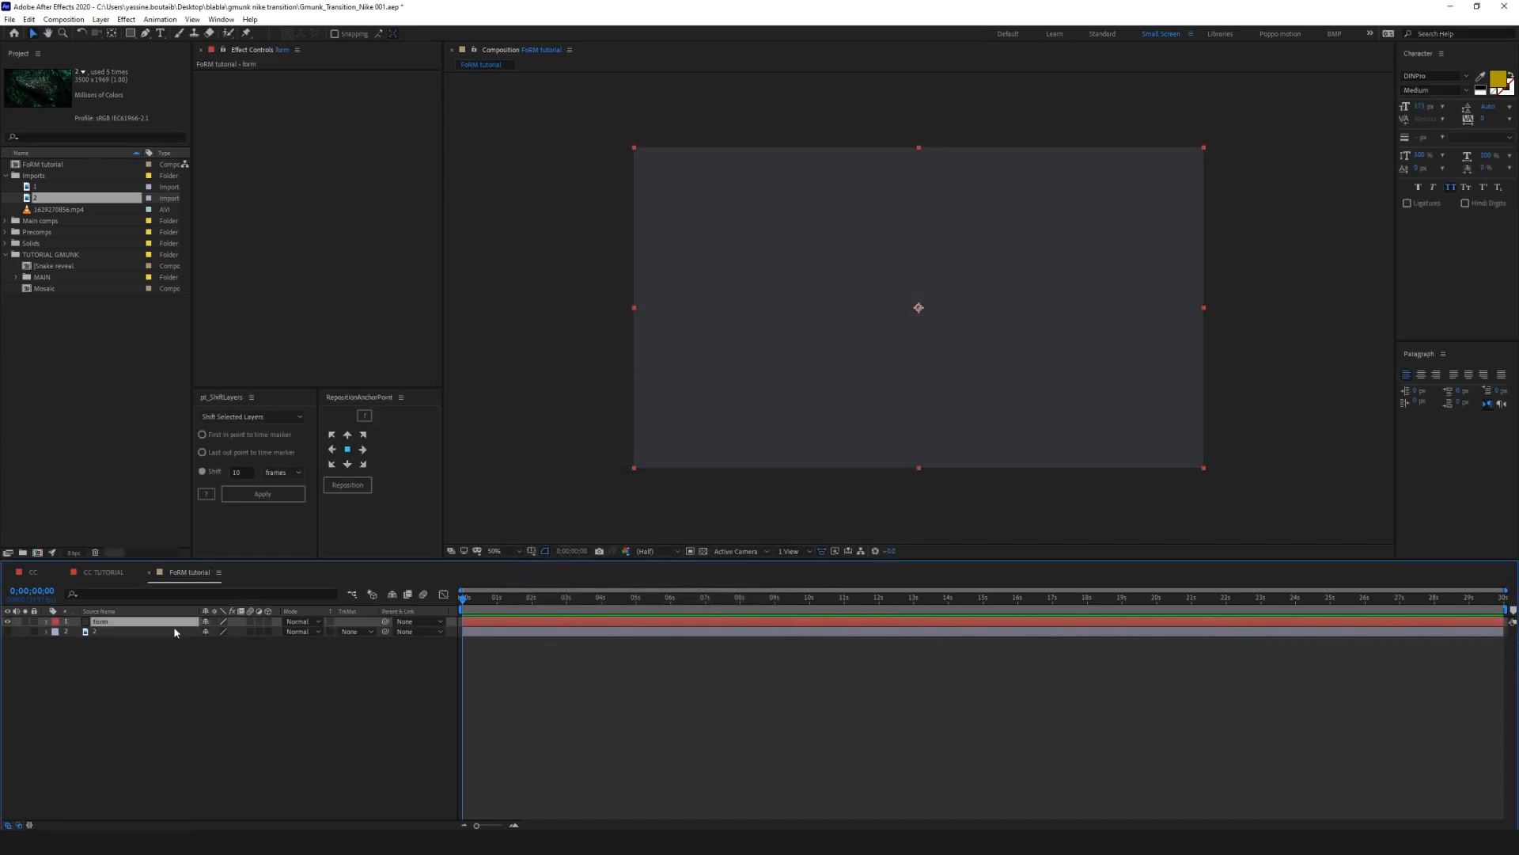
Step: Apply the Trapcode Form effect to the form solid
key("ctrl+space")
type("form")
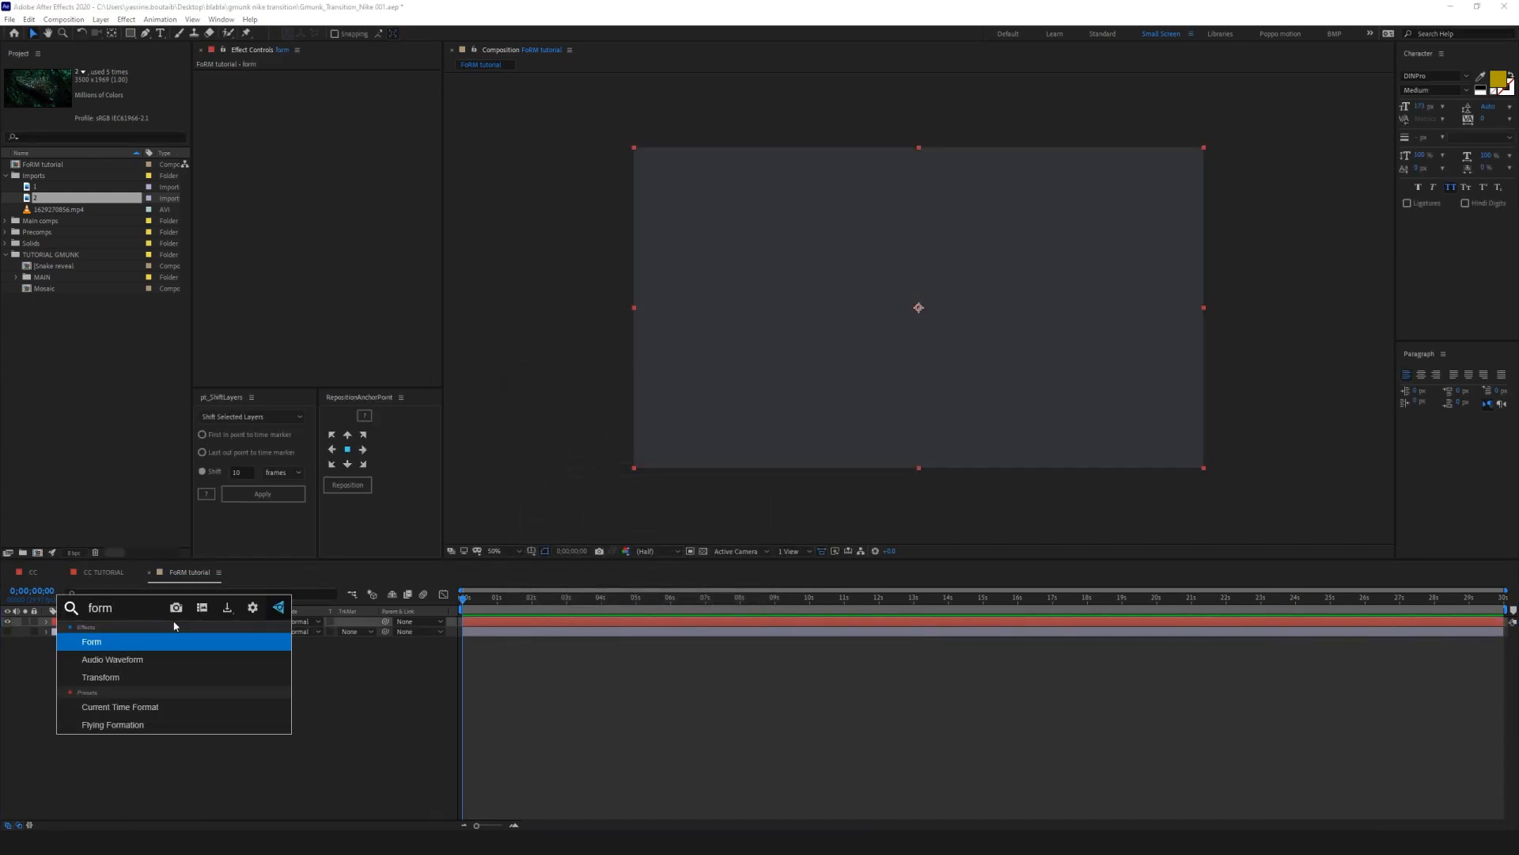
key("Return")
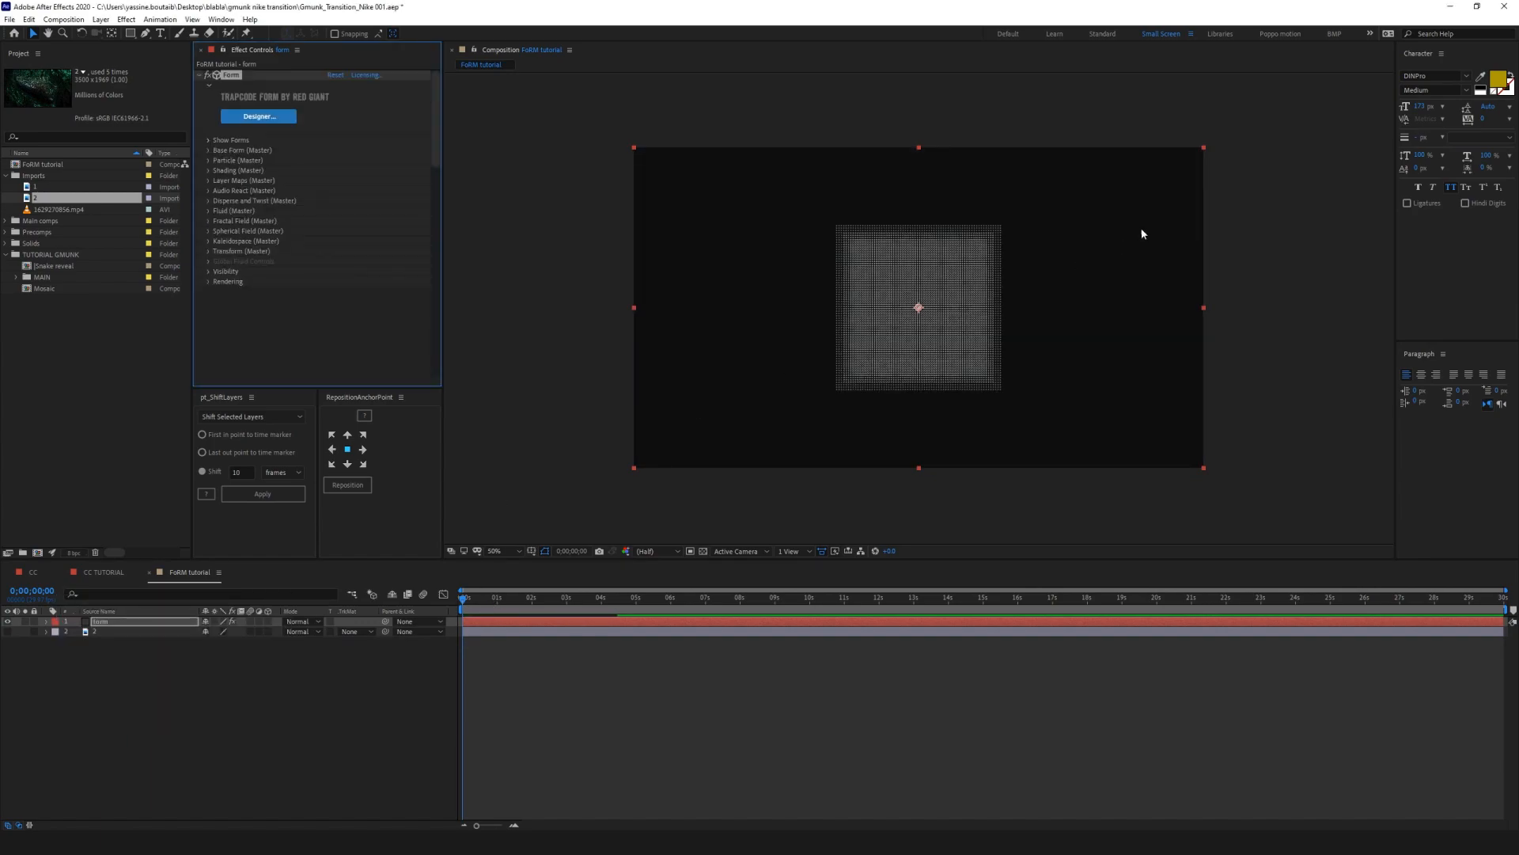
left_click(367, 695)
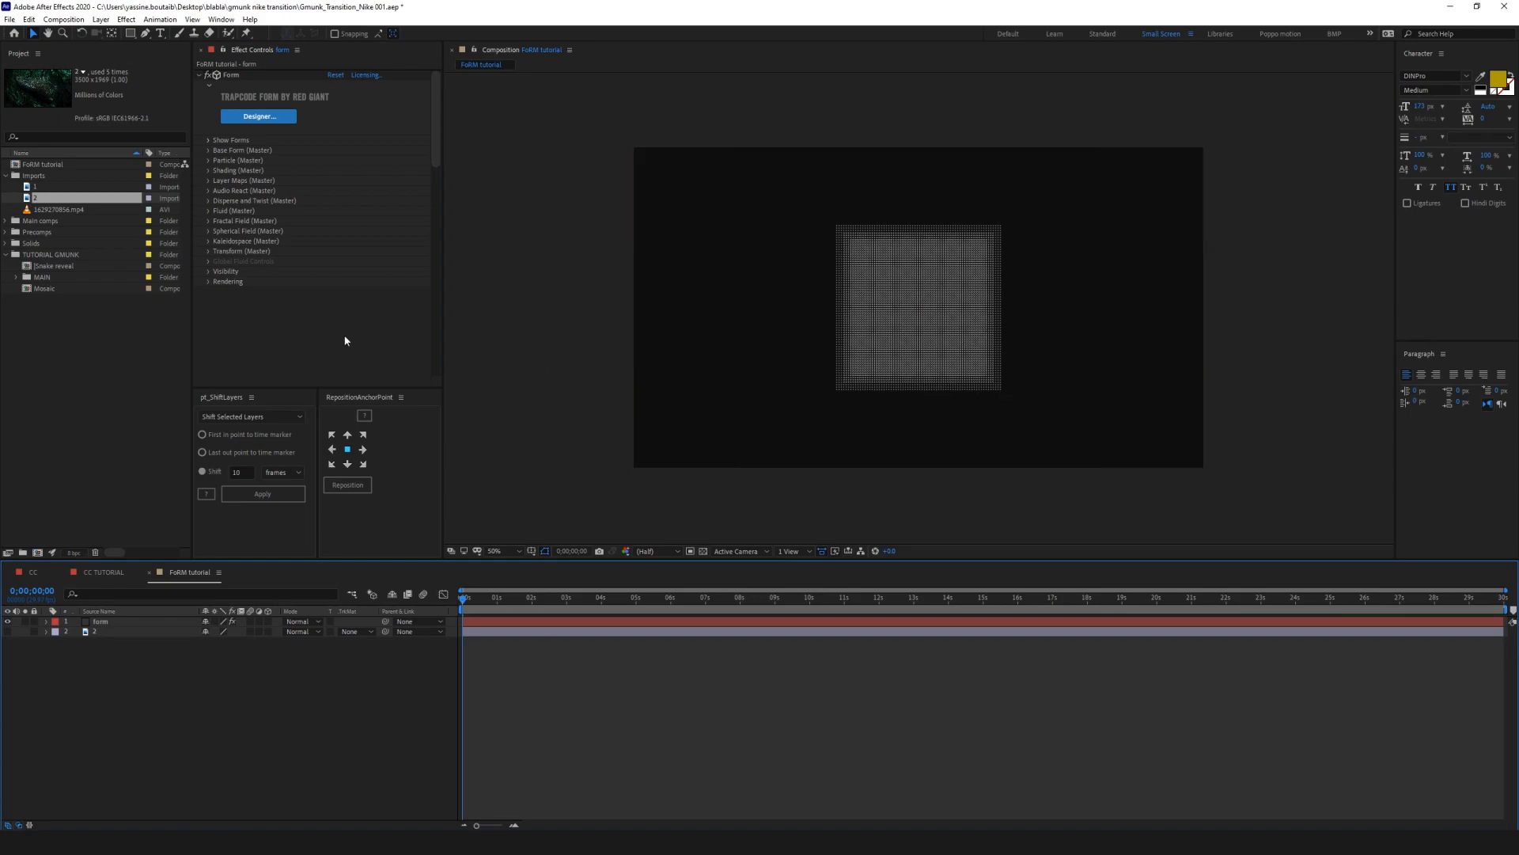
Step: Add a new camera layer to the composition with the proposed settings
right_click(307, 717)
mouse_move(411, 593)
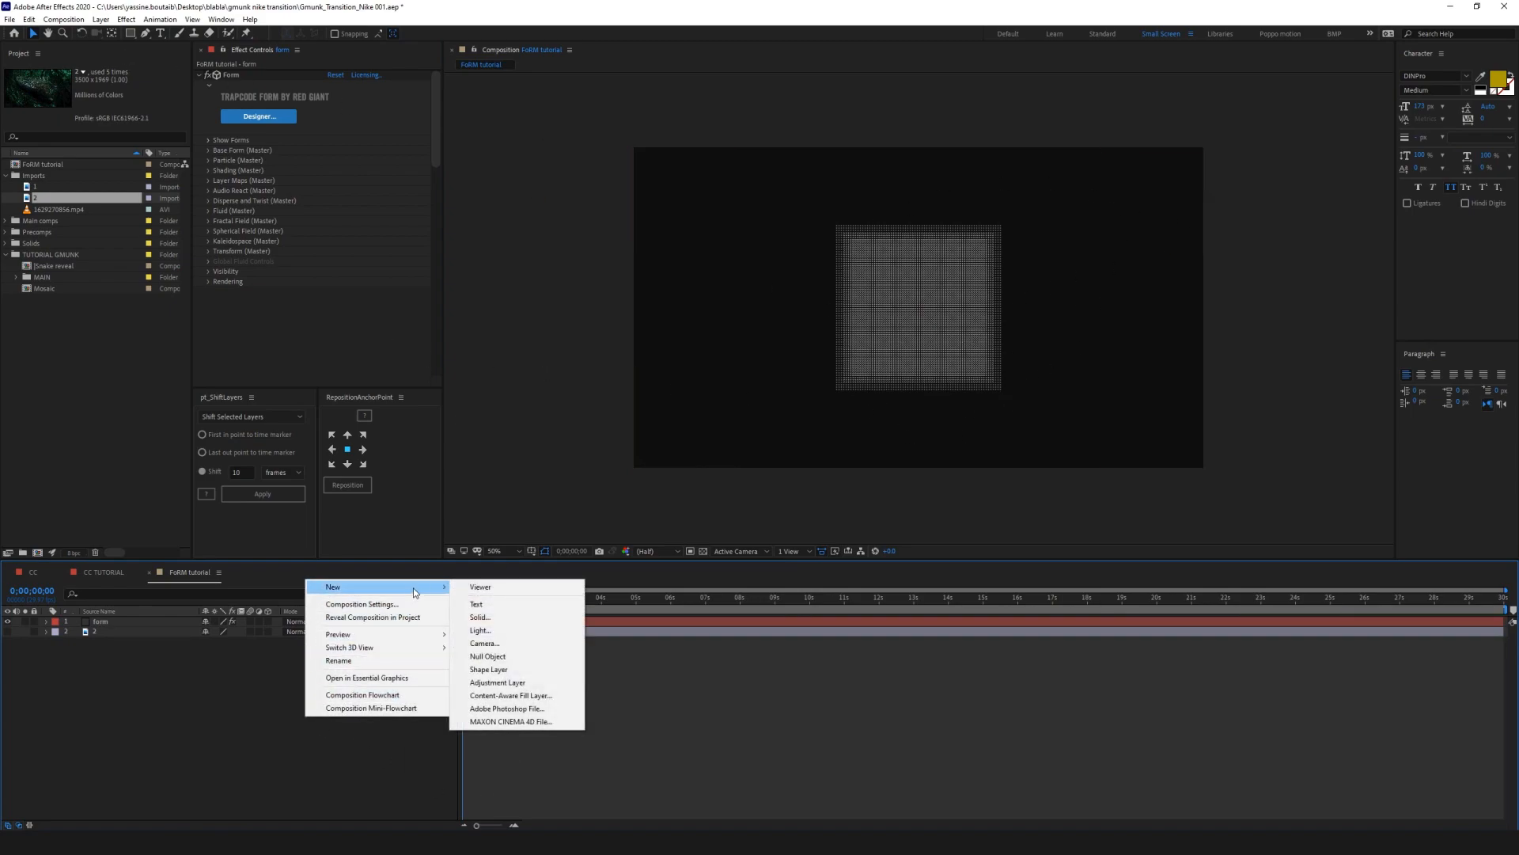
left_click(503, 643)
left_click(616, 375)
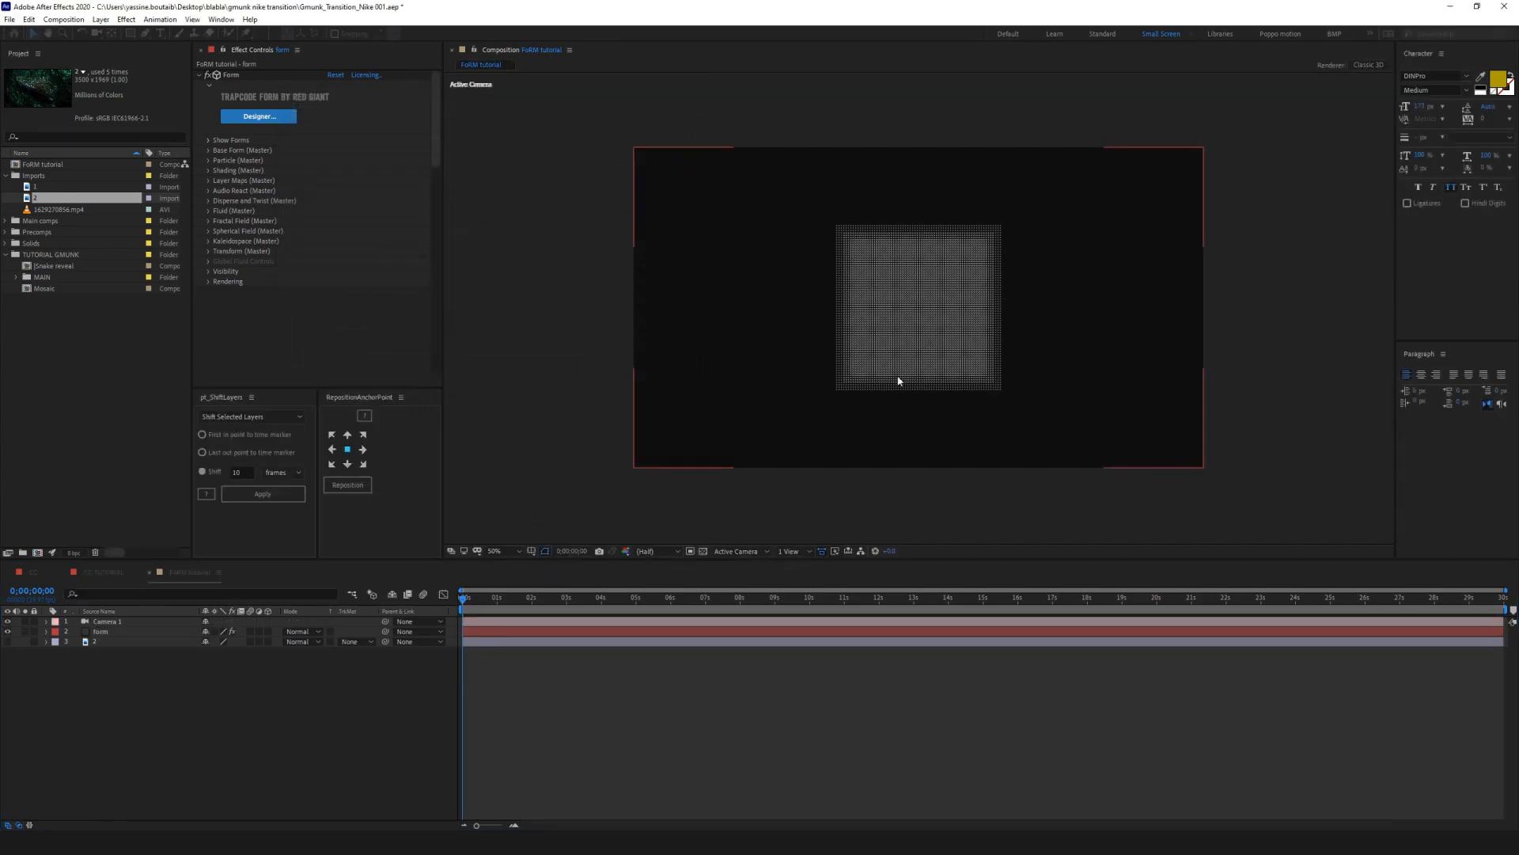
Step: Orbit the camera around the particle grid until its separate depth planes are seen from the side
key("c")
left_click_drag(1018, 348, 786, 351)
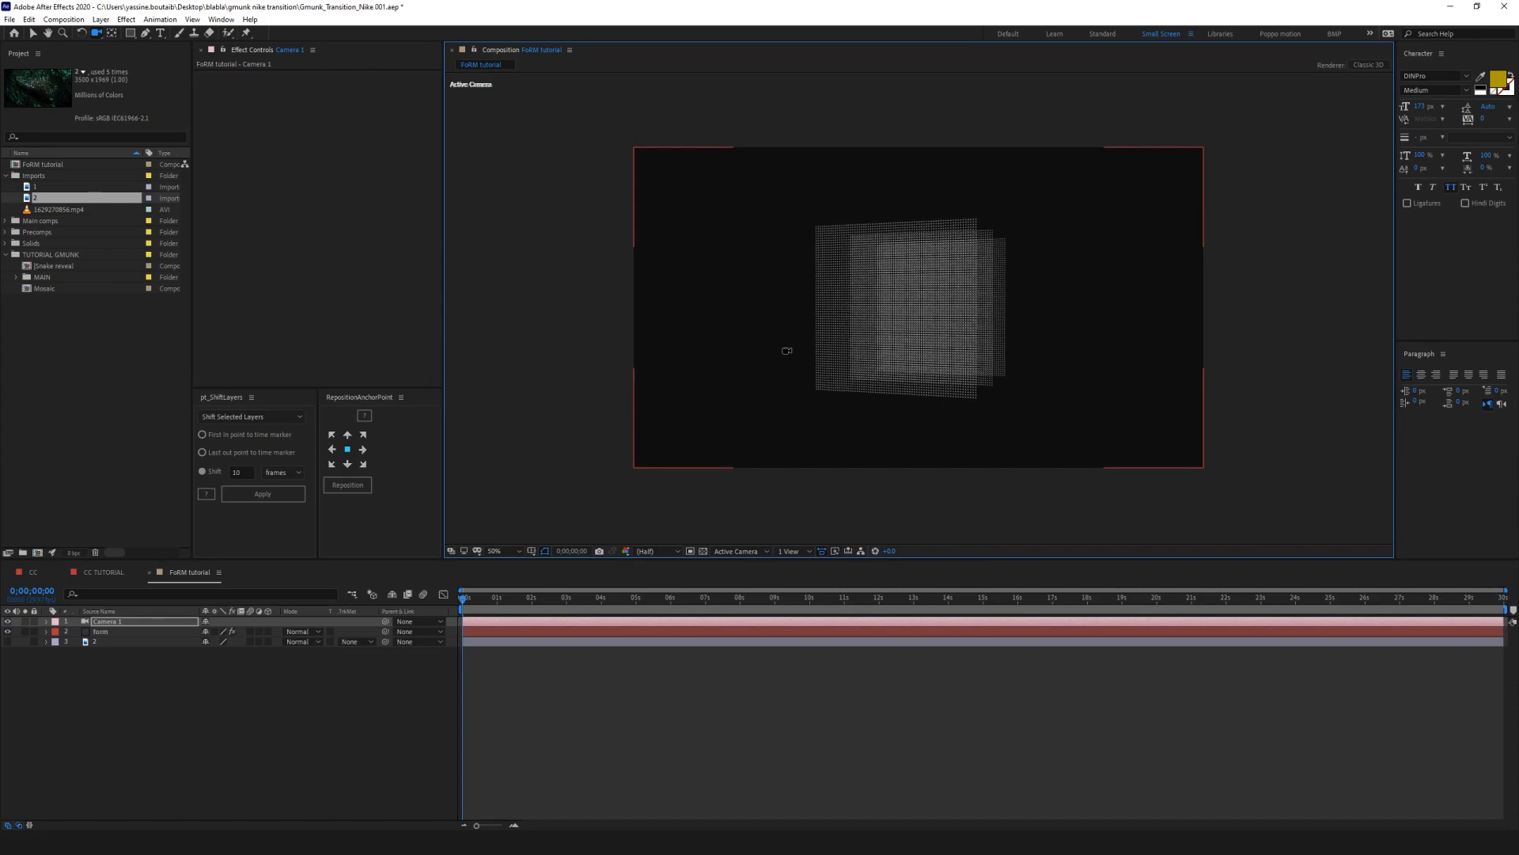
key("period")
key("comma")
left_click_drag(940, 274, 909, 275)
left_click(130, 640)
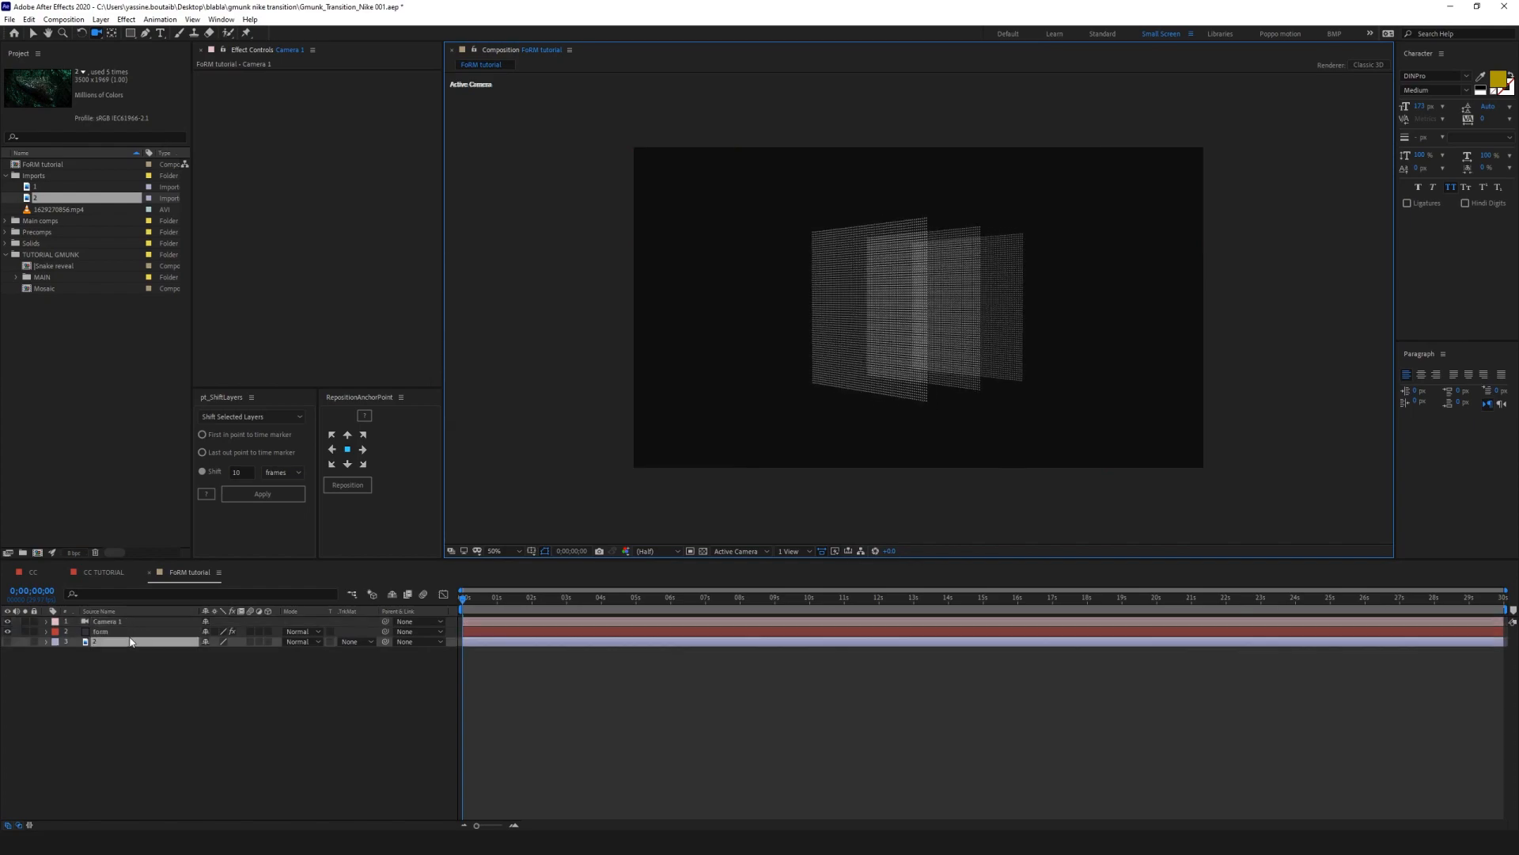
Step: Reduce the number of particles in X, Y and Z in the Form effect's Base Form settings
left_click(114, 631)
left_click(209, 150)
left_click(209, 149)
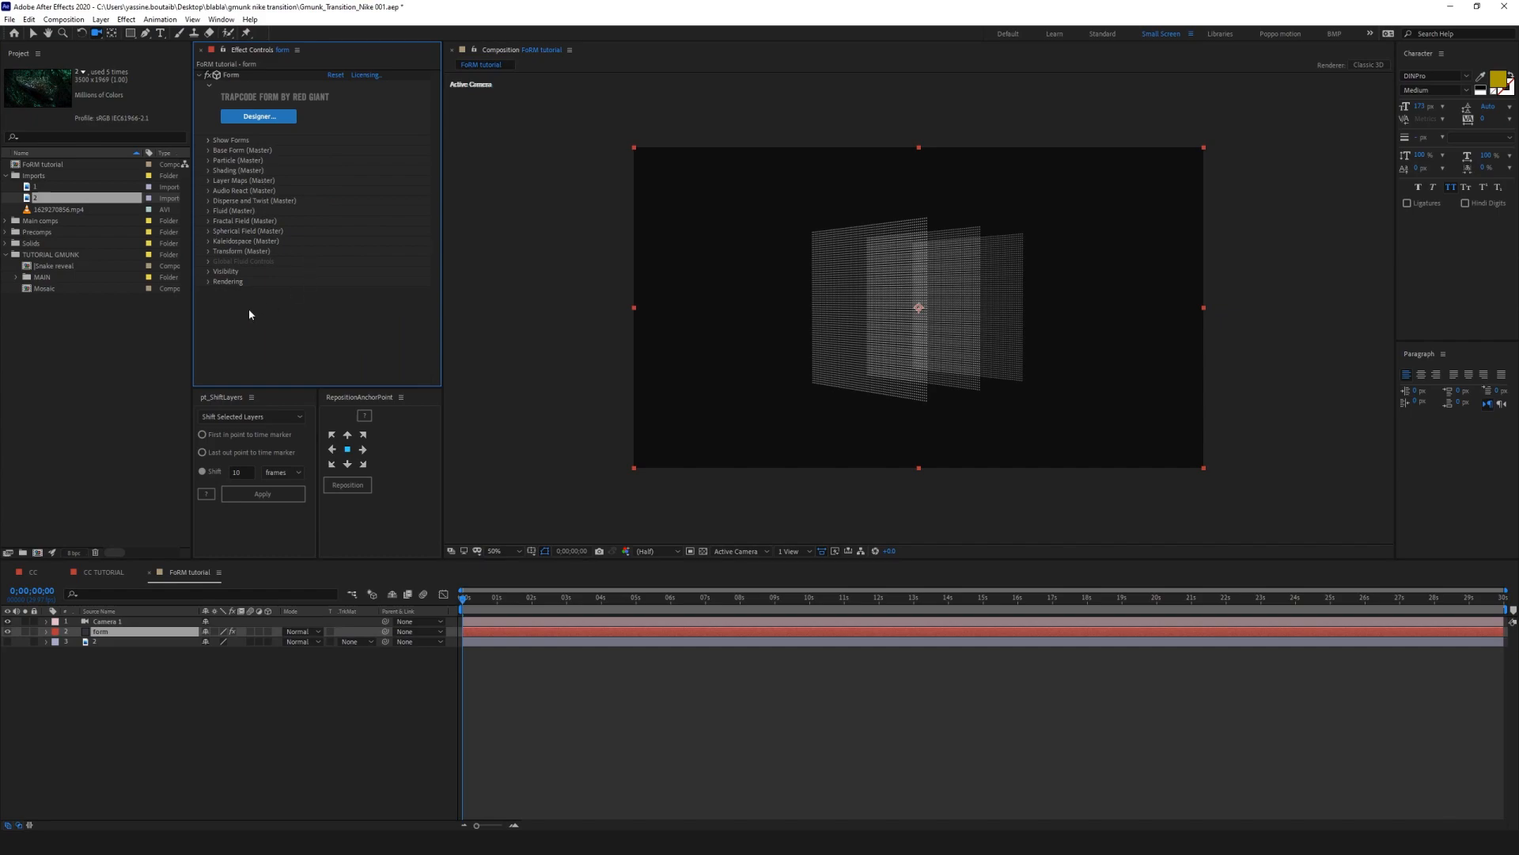
left_click(221, 151)
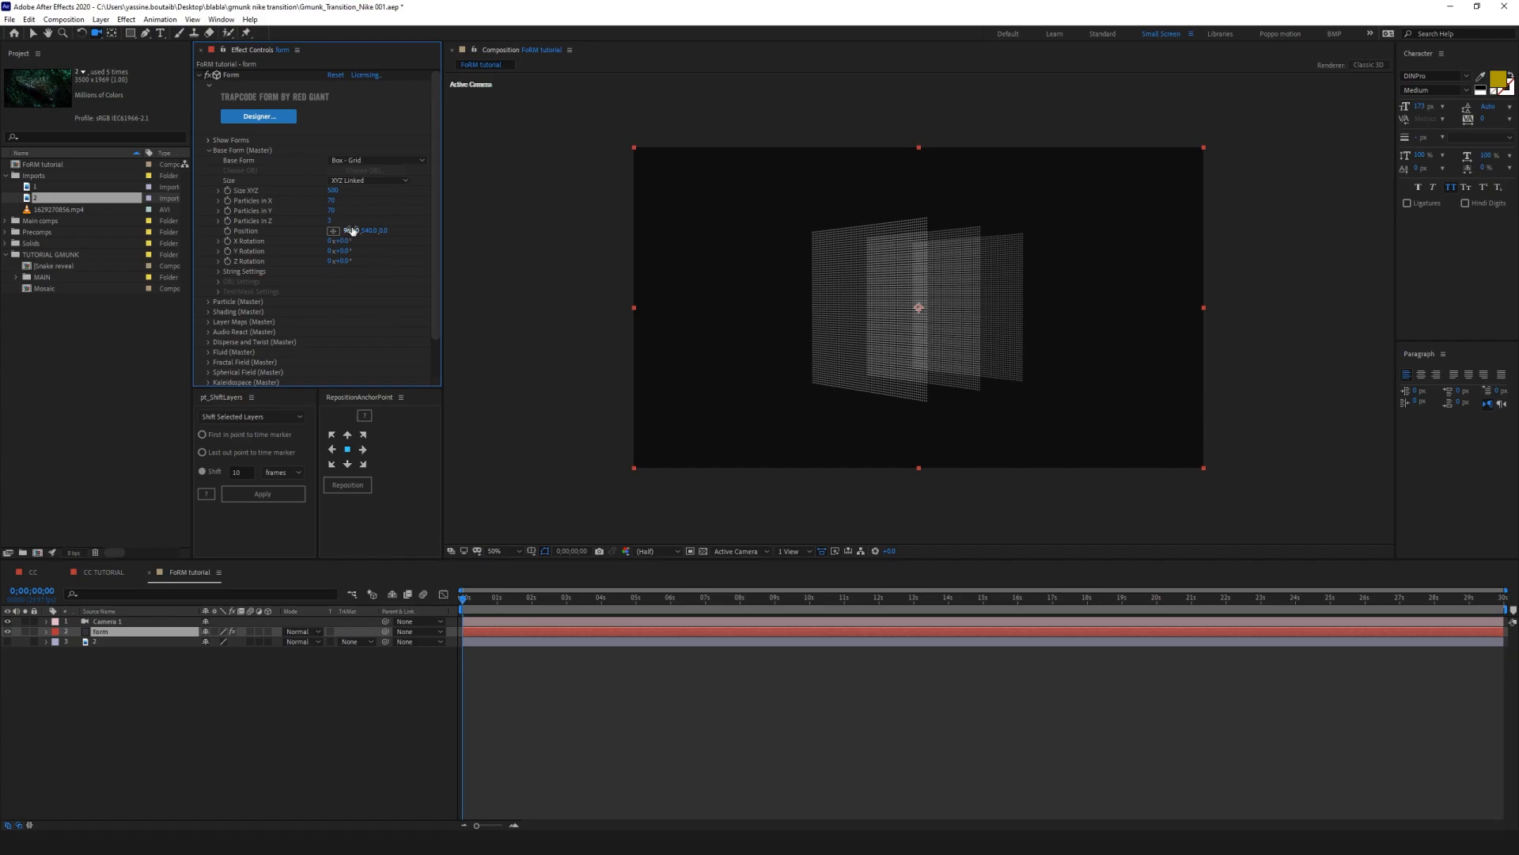
mouse_move(333, 200)
left_mouse_down()
mouse_move(394, 202)
mouse_move(285, 206)
mouse_move(316, 207)
left_mouse_up()
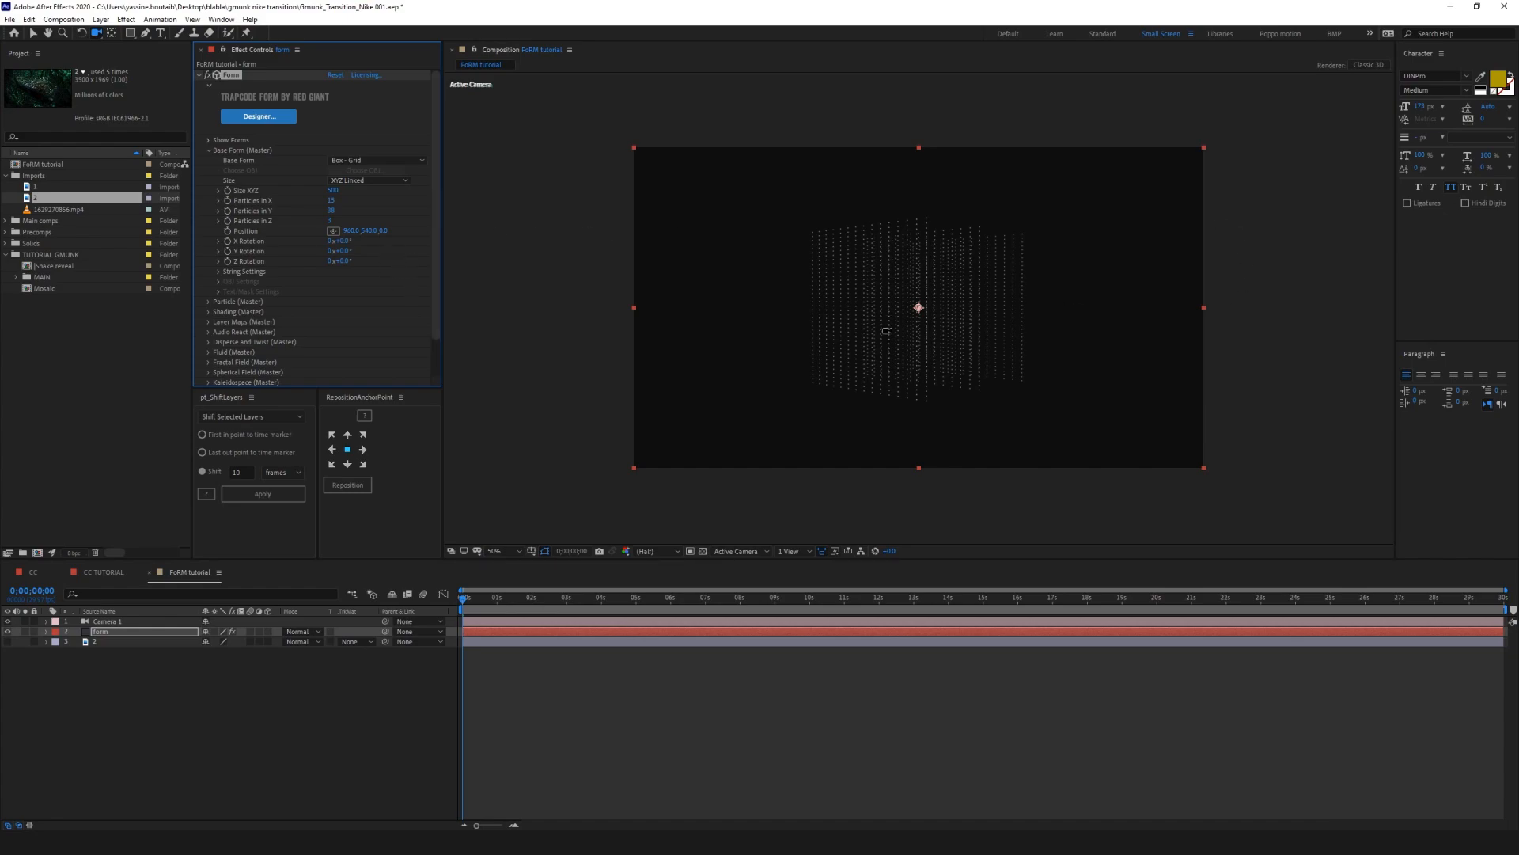
mouse_move(334, 221)
left_mouse_down()
mouse_move(366, 219)
mouse_move(325, 217)
left_mouse_up()
Step: Hide the camera layer and enlarge the particle grid evenly with the linked Size XYZ value
left_click(106, 621)
left_click(8, 621)
left_click(102, 632)
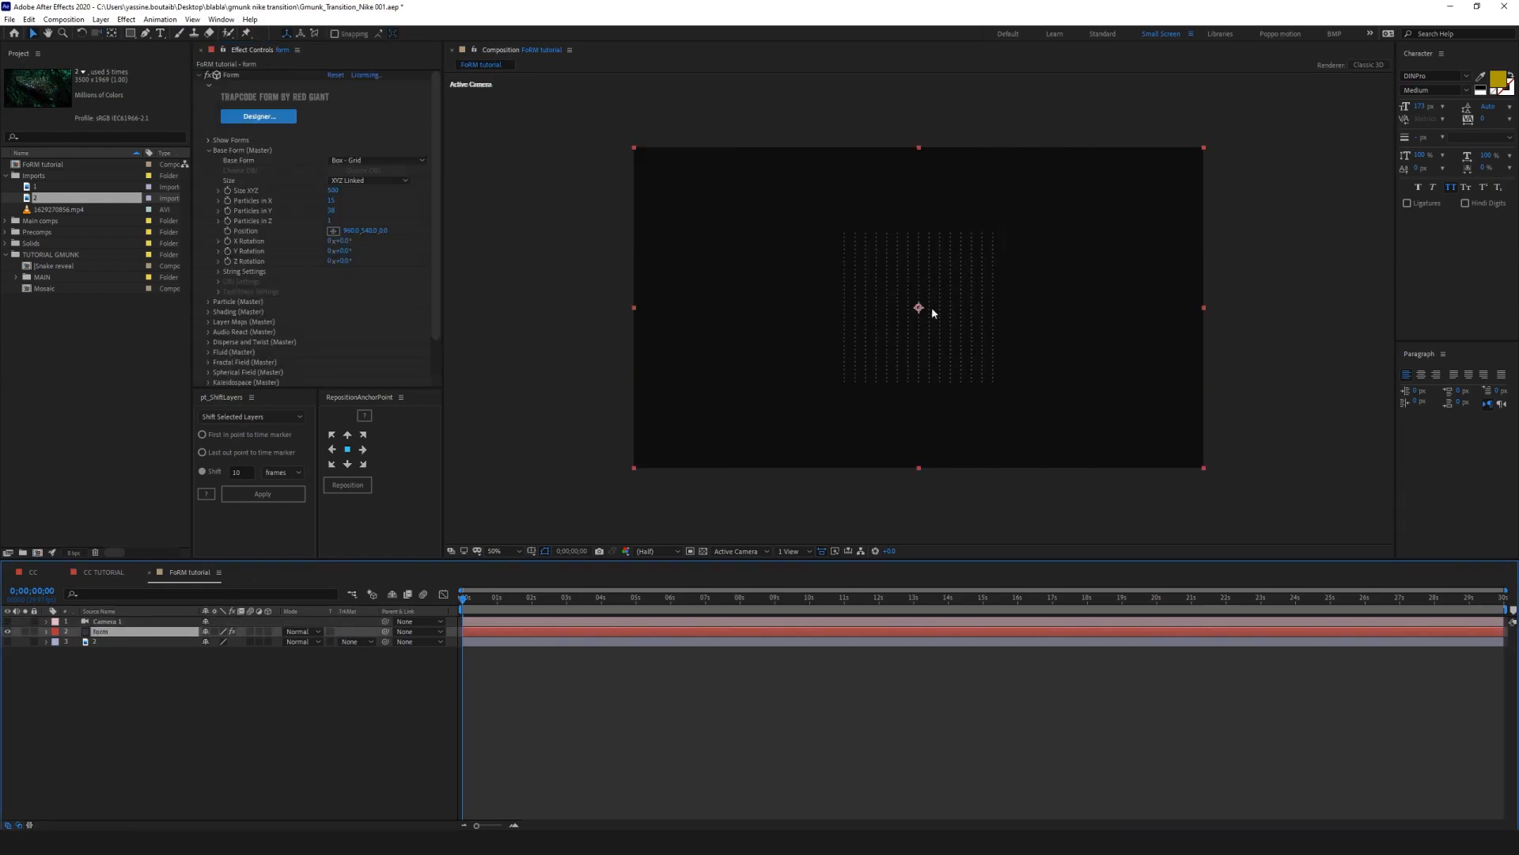
left_click_drag(332, 190, 372, 197)
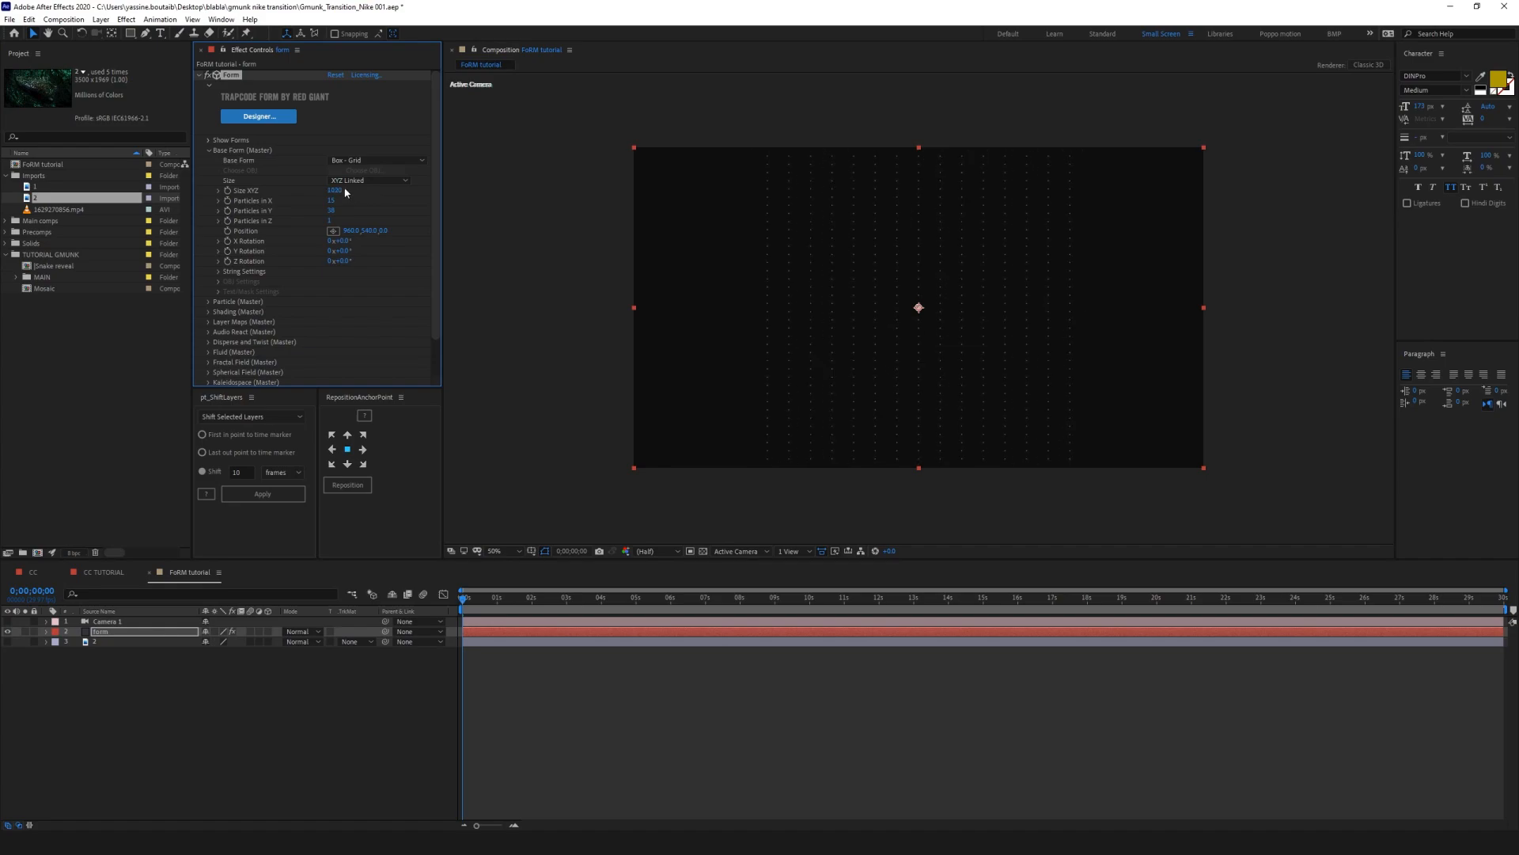
left_click_drag(341, 195, 326, 193)
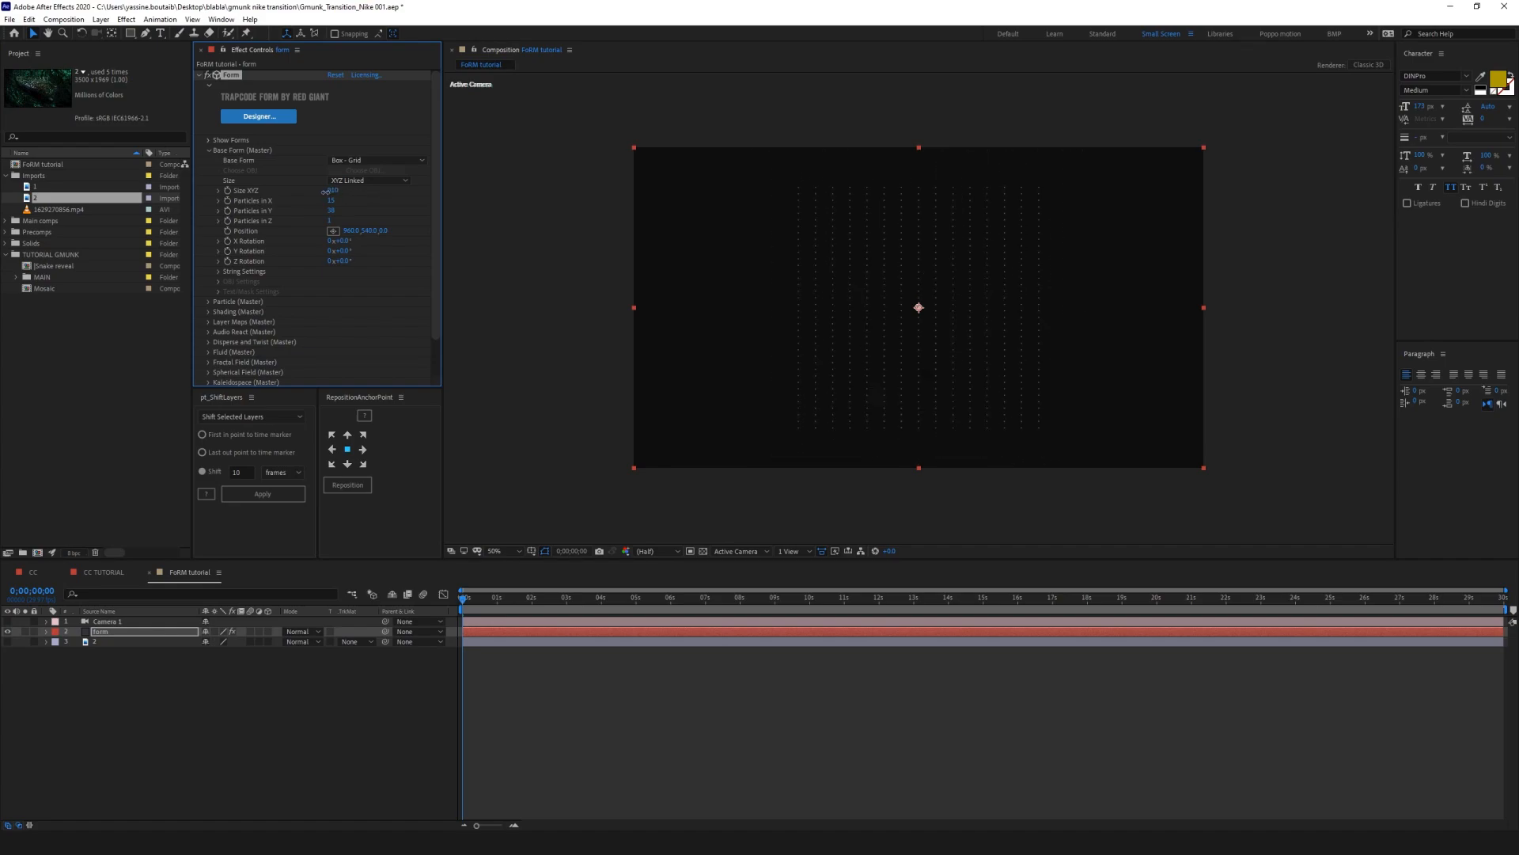
Step: Switch the grid's Size to XYZ Individual and enlarge Size X and Size Y to nearly fill the frame
left_click(374, 178)
left_click(376, 207)
left_click(333, 190)
type("1870")
key("Return")
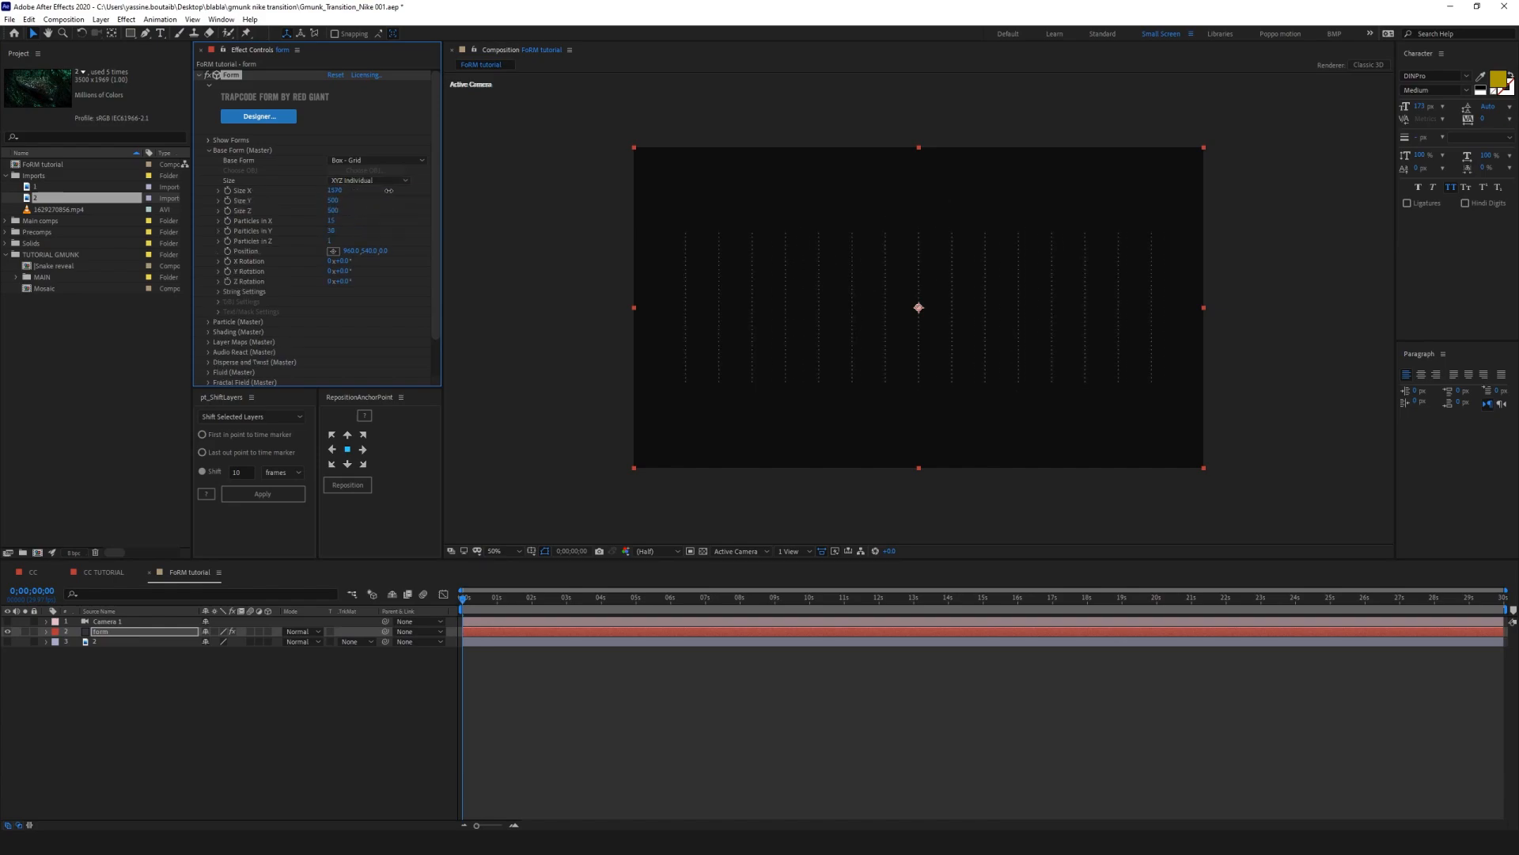
left_click(333, 200)
type("700")
key("Return")
Step: Show the camera again, then raise the grid's particle counts and rotate it around the X, Y and Z axes
left_click(8, 621)
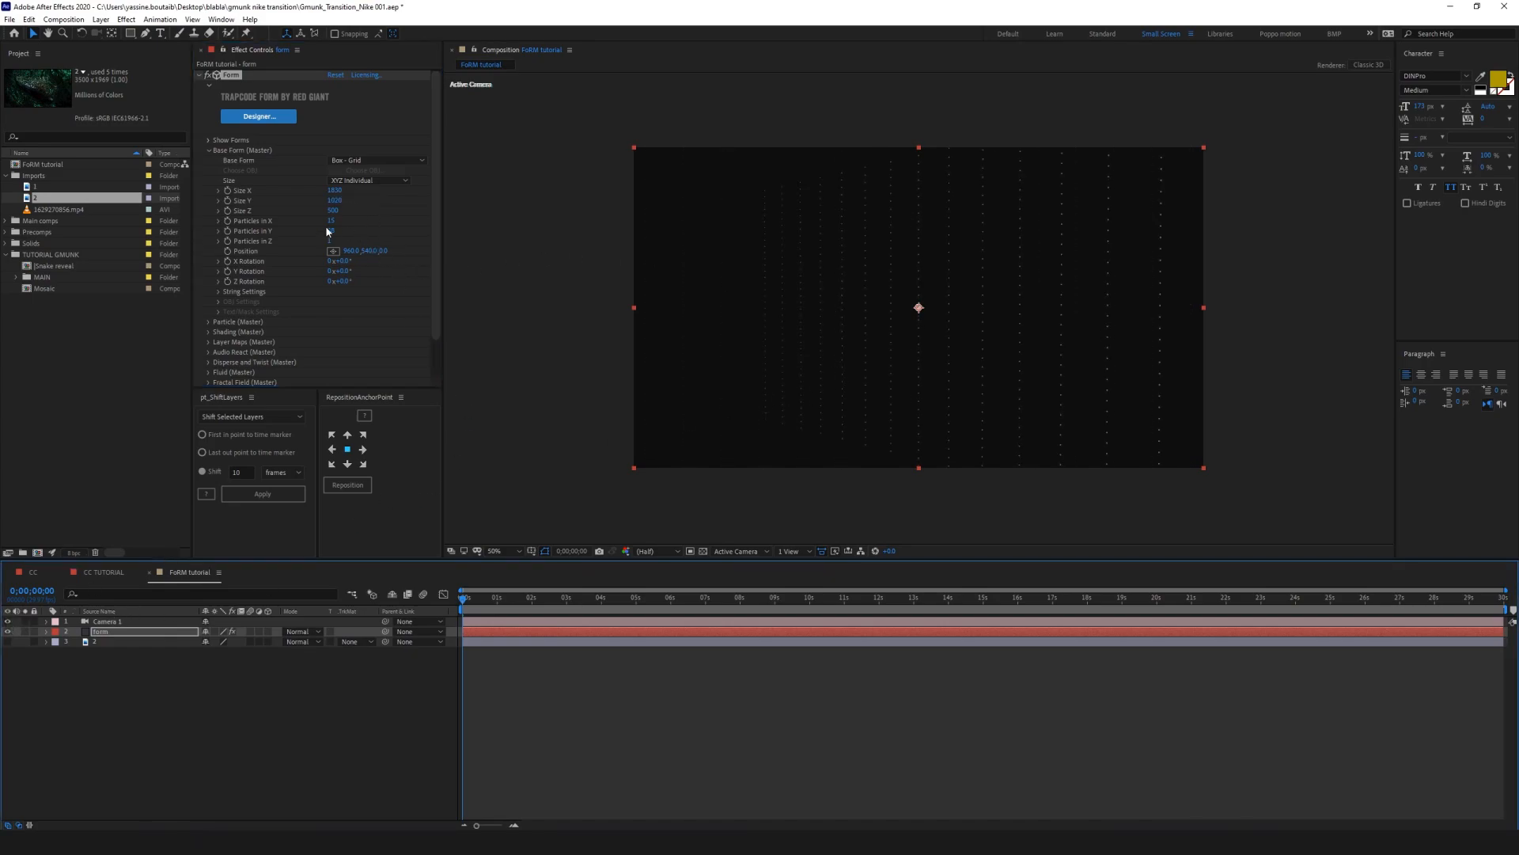
mouse_move(331, 221)
left_mouse_down()
mouse_move(343, 229)
mouse_move(331, 241)
left_mouse_up()
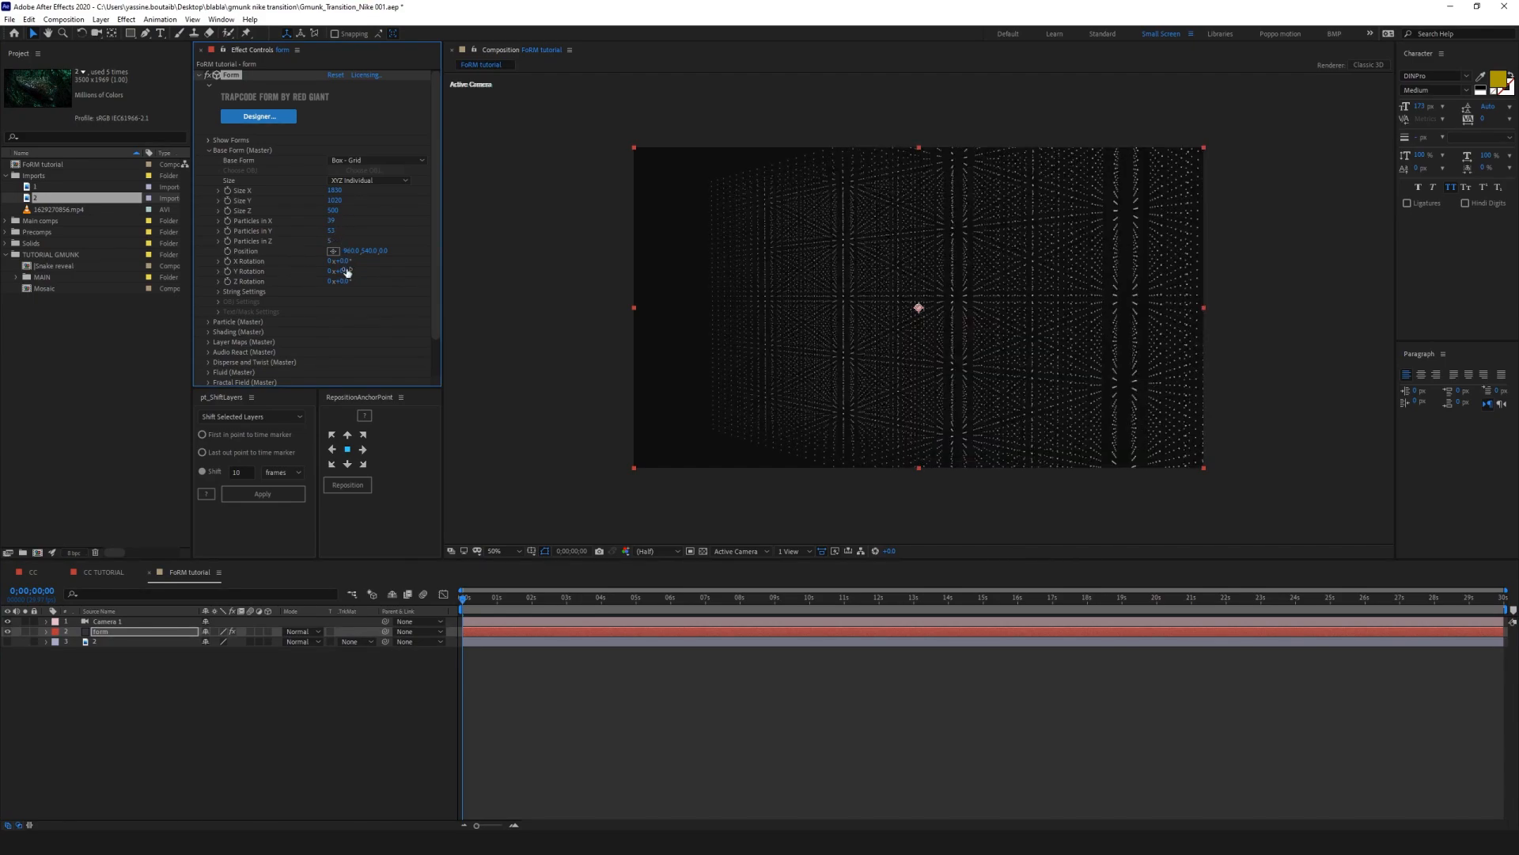
left_click_drag(348, 261, 542, 258)
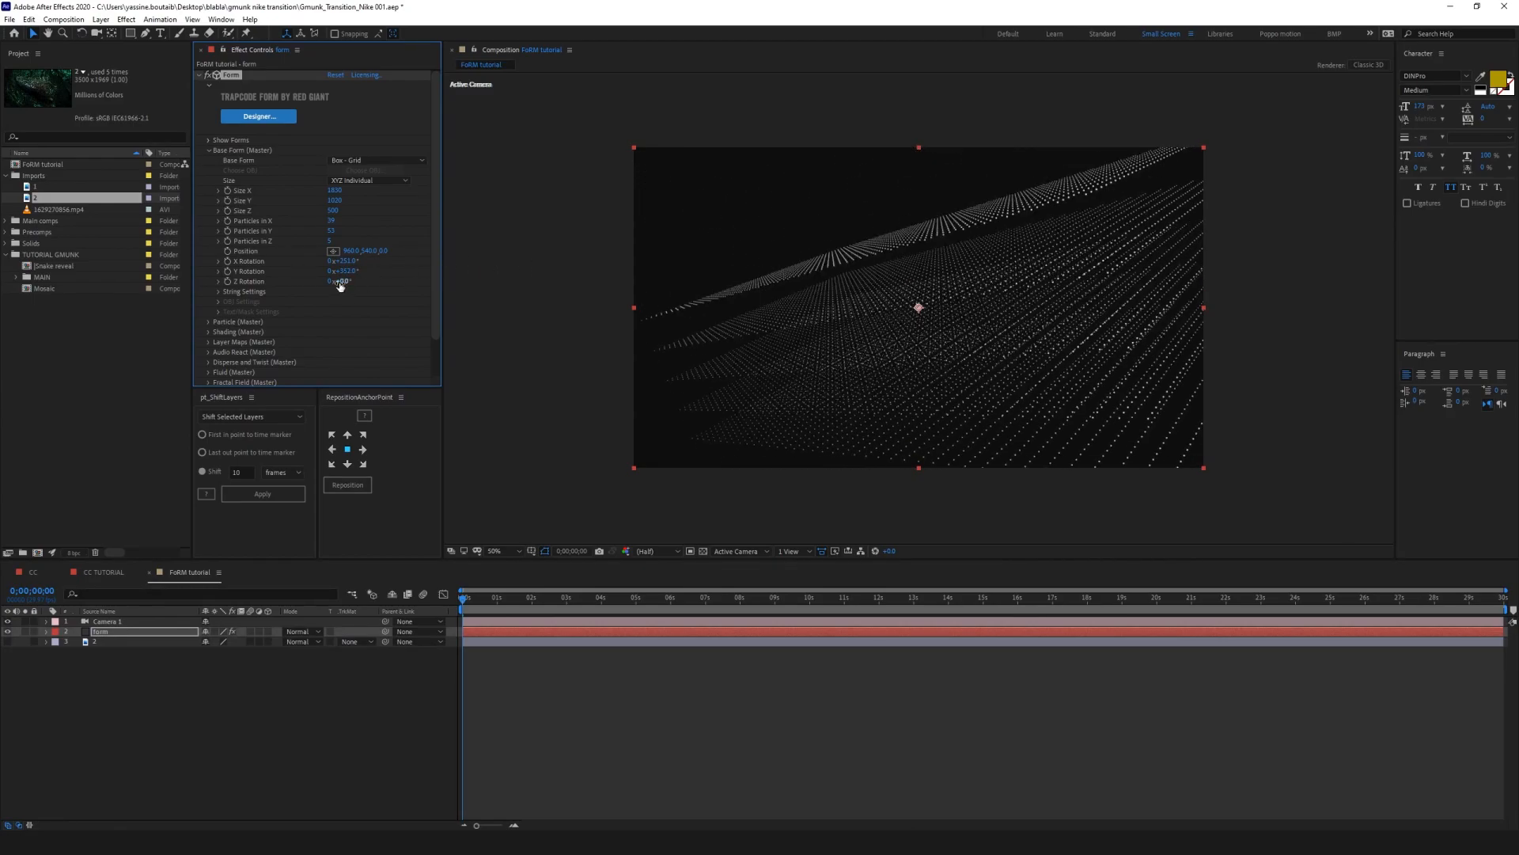
left_click_drag(341, 281, 594, 260)
Step: Review the available Base Form shapes and Size modes of the Form effect without changing them
left_click(379, 162)
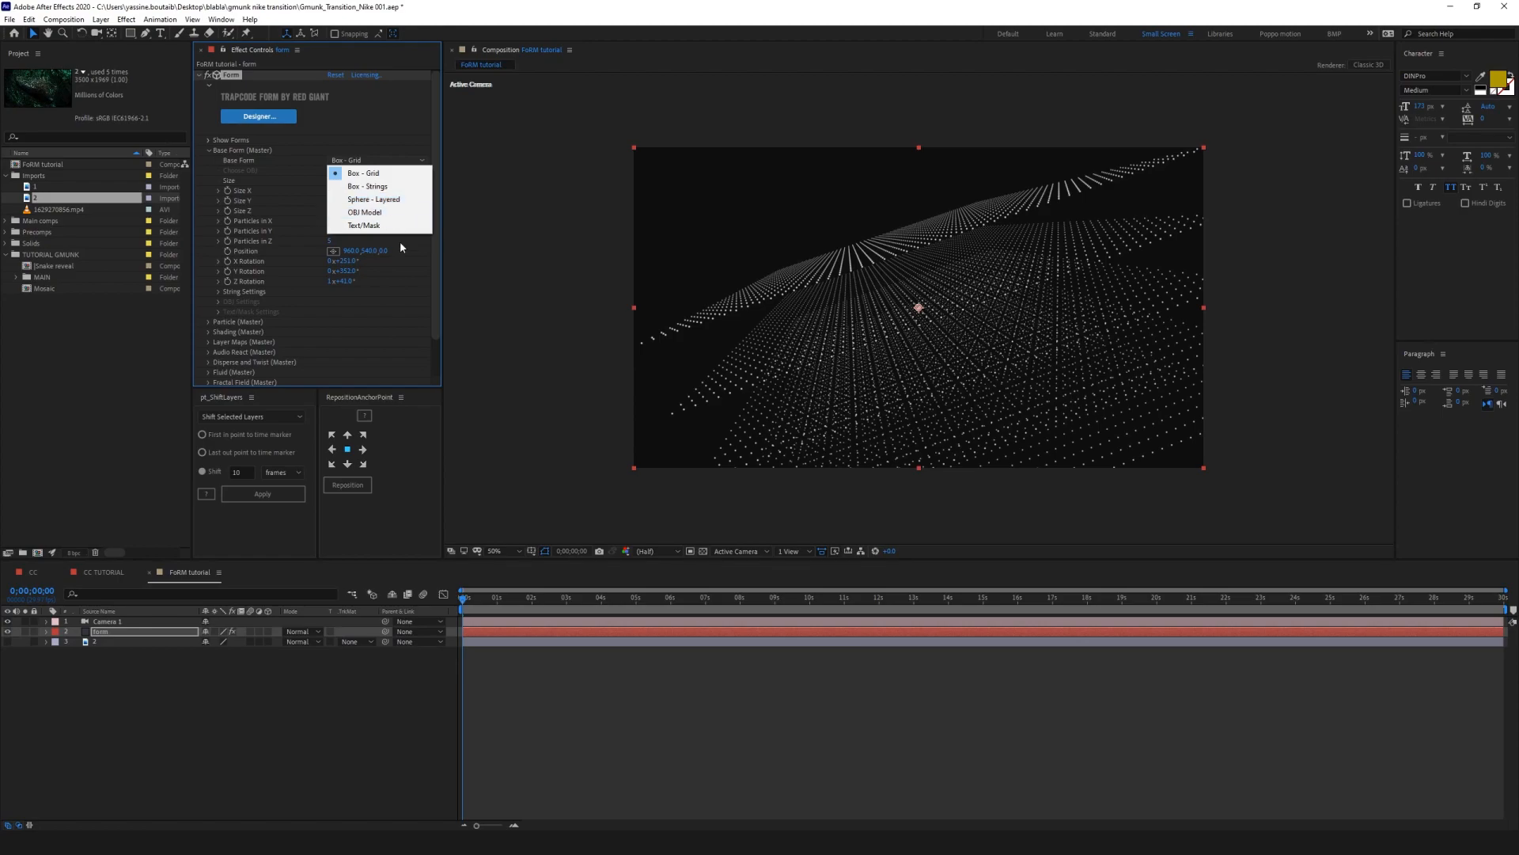
left_click(377, 335)
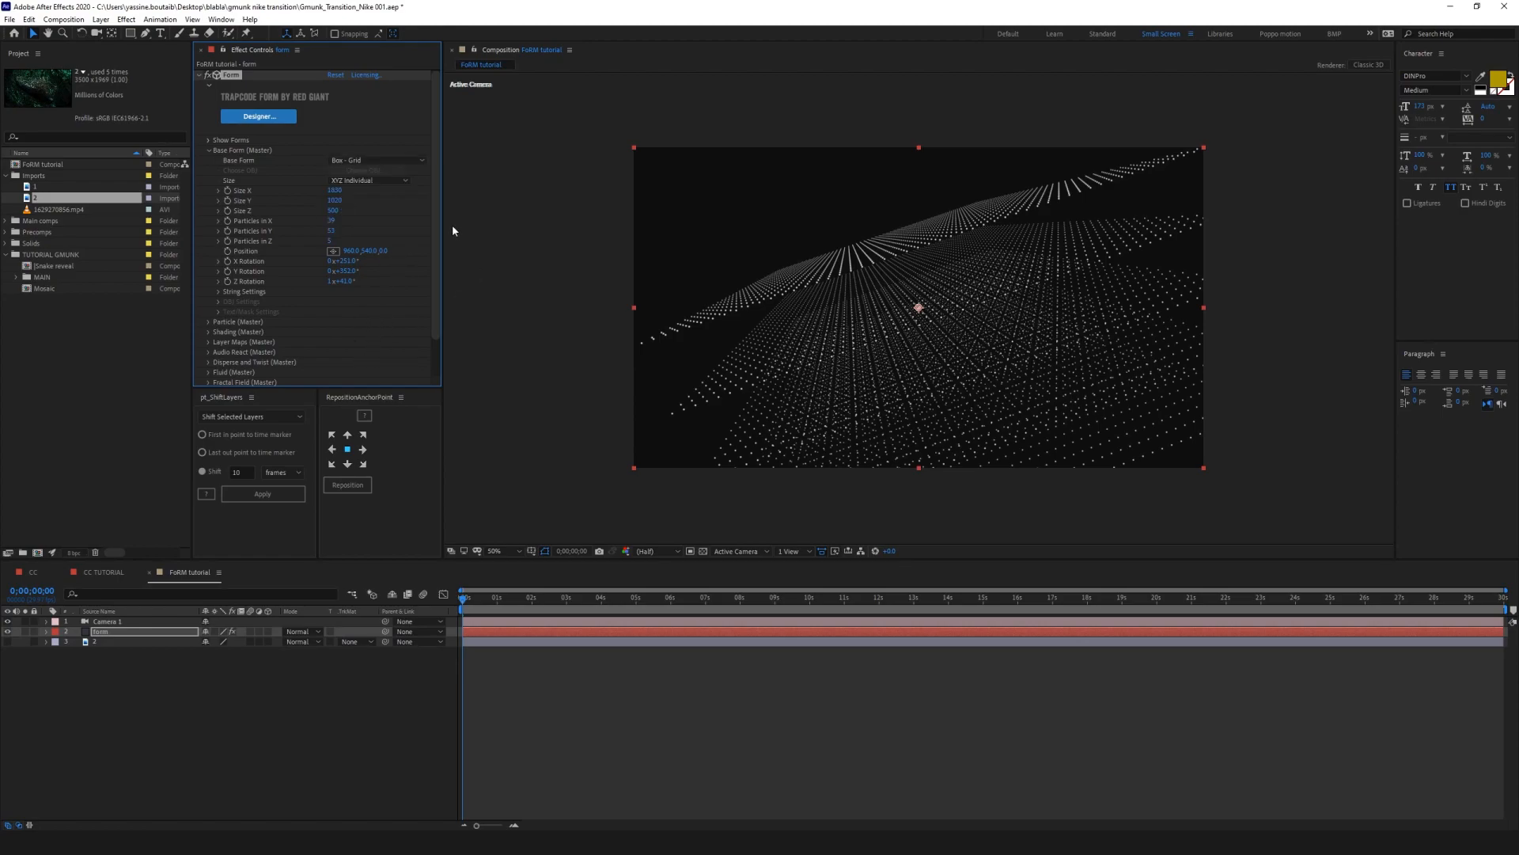
left_click(360, 163)
left_click(72, 344)
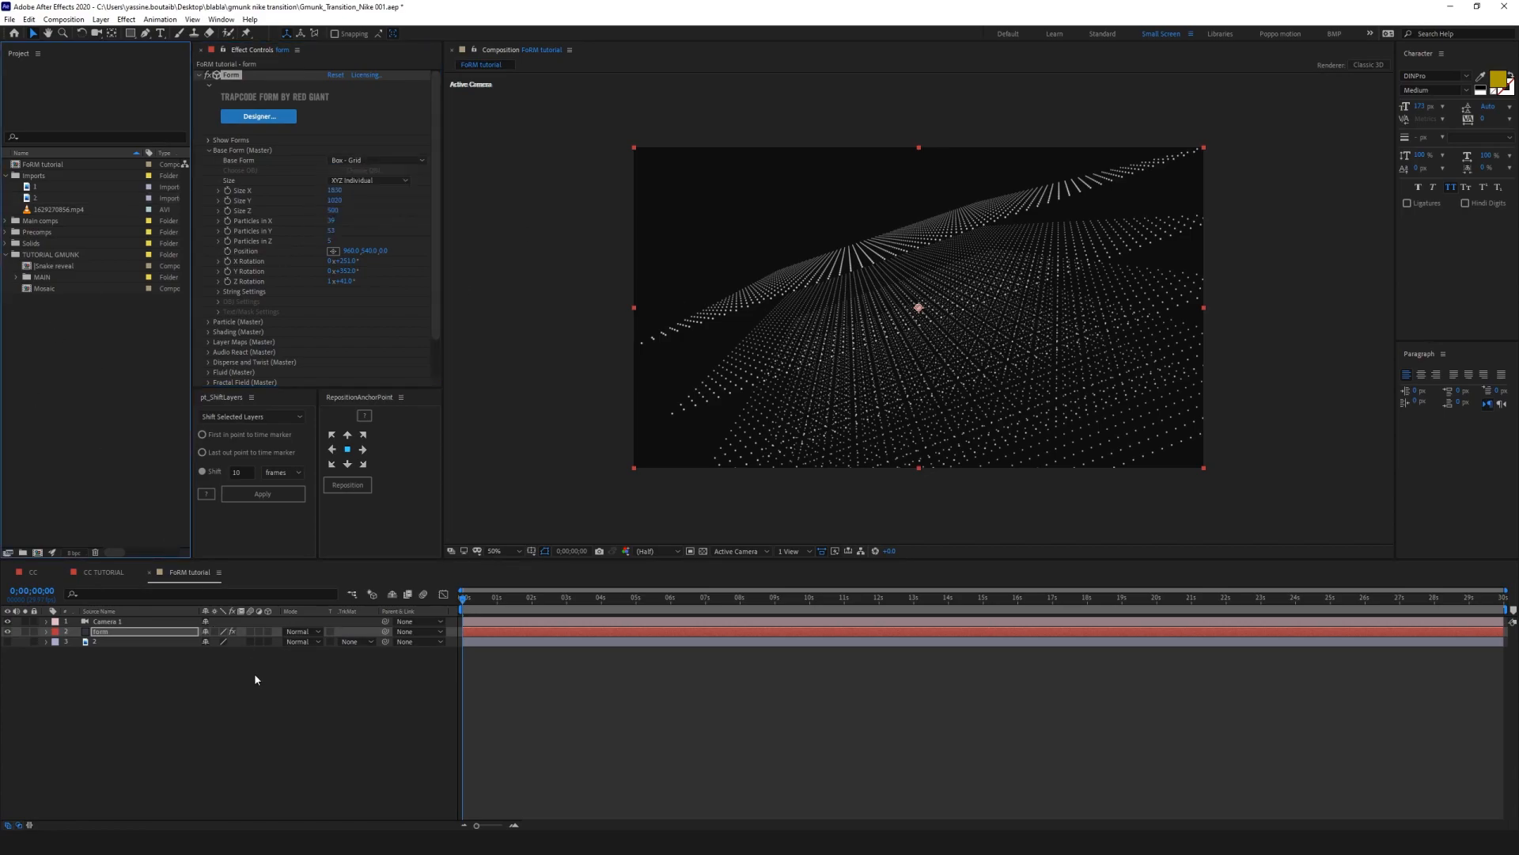
left_click(392, 180)
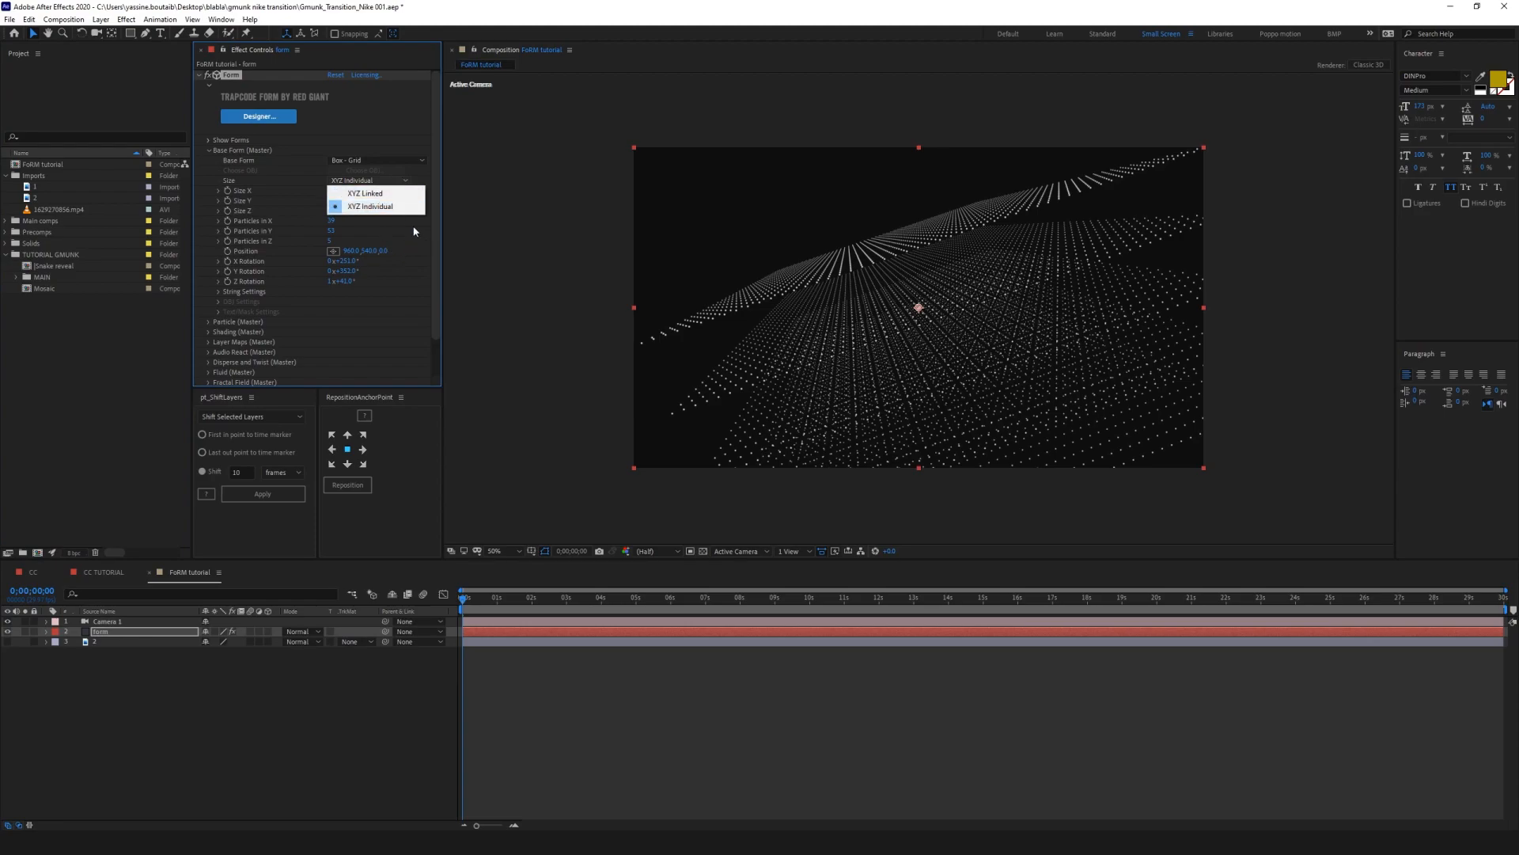
left_click(372, 161)
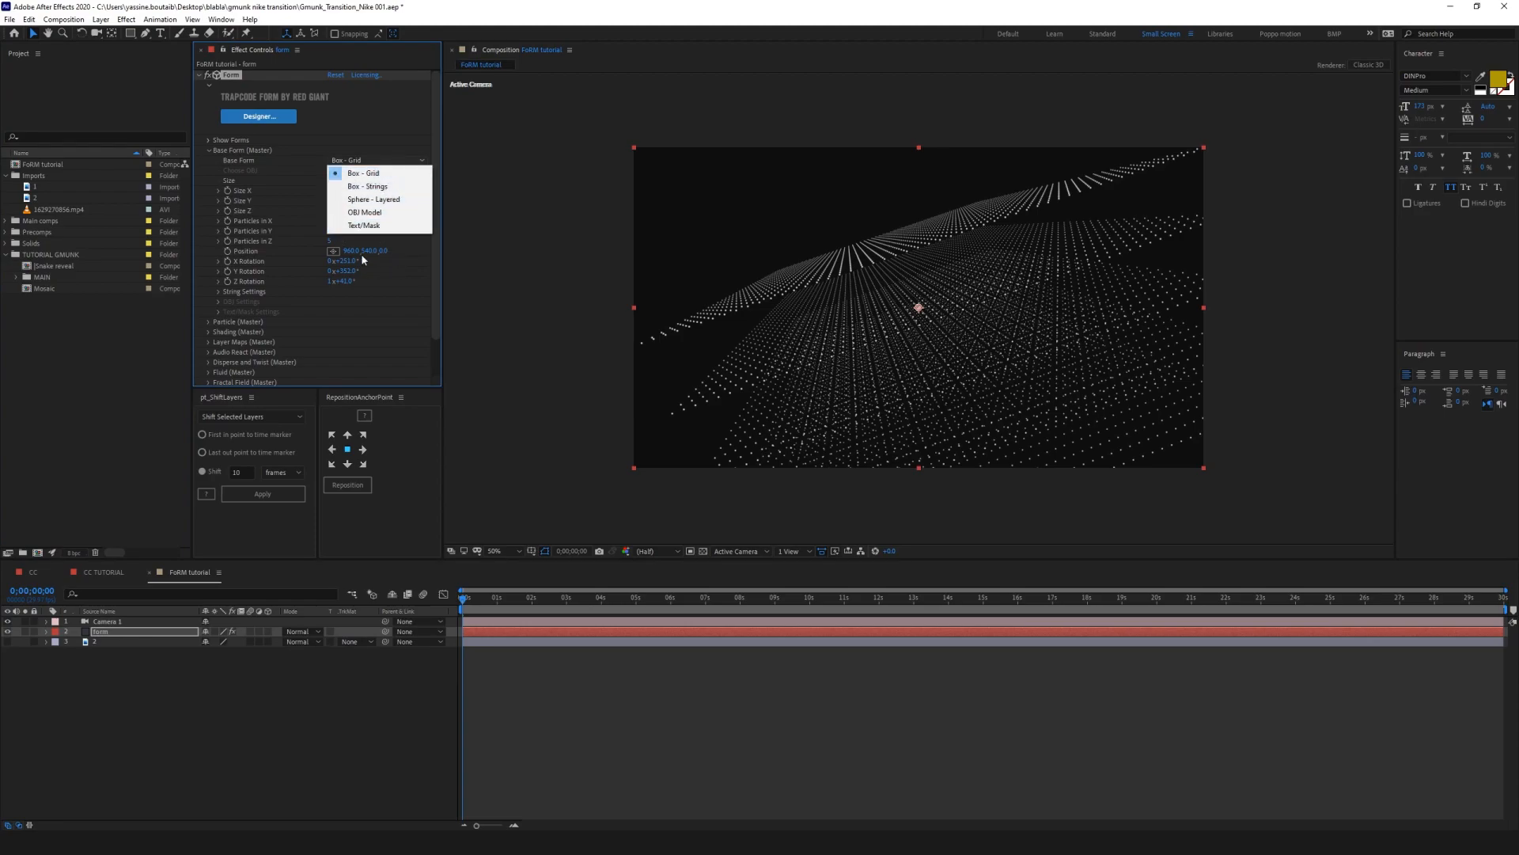
left_click(400, 311)
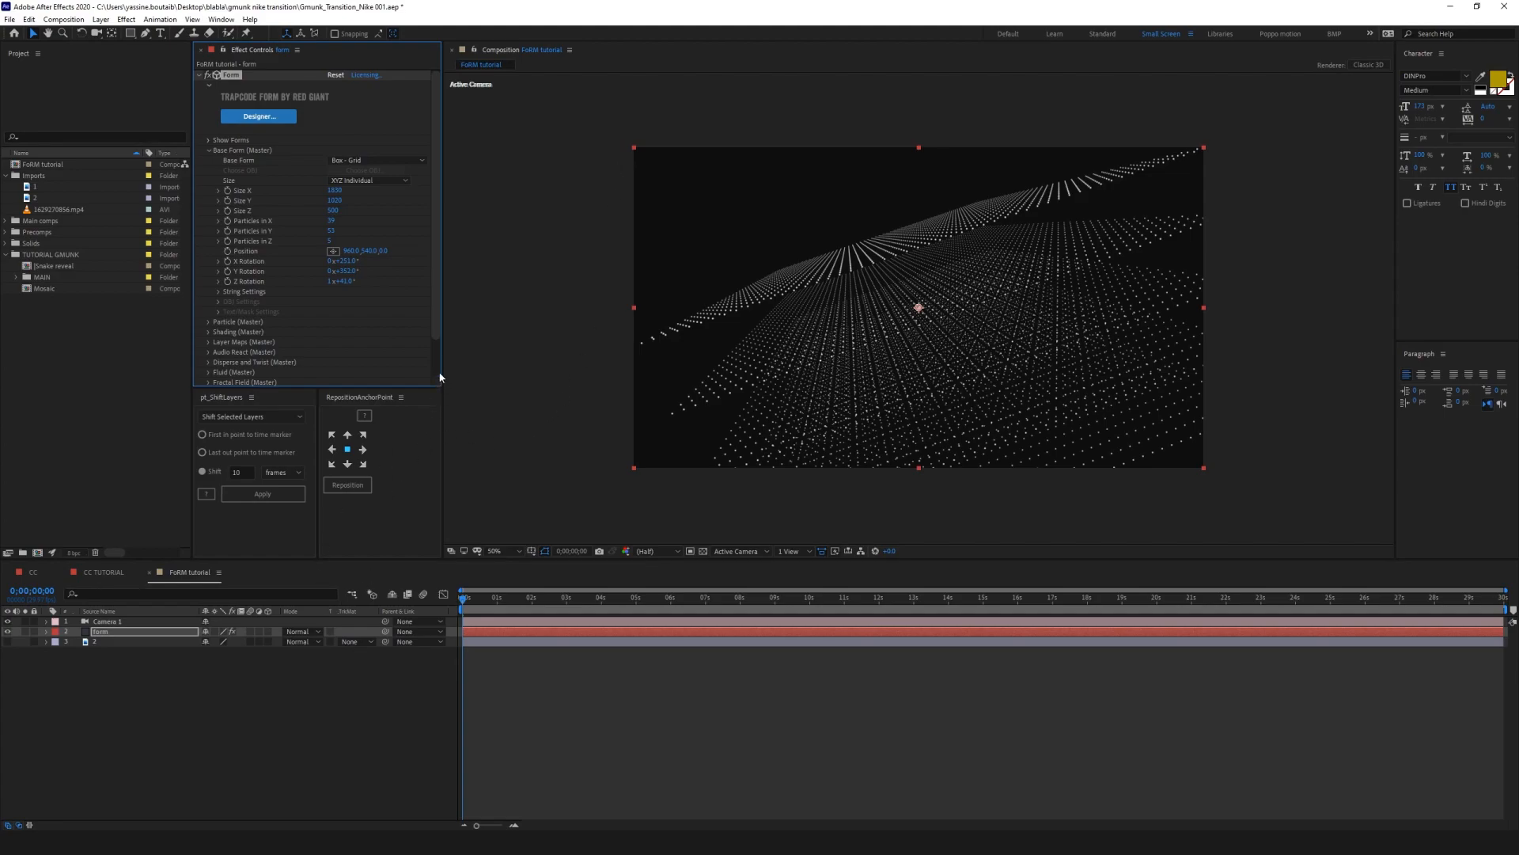
Step: Reset the Form effect to its default settings and delete the camera layer
left_click(336, 75)
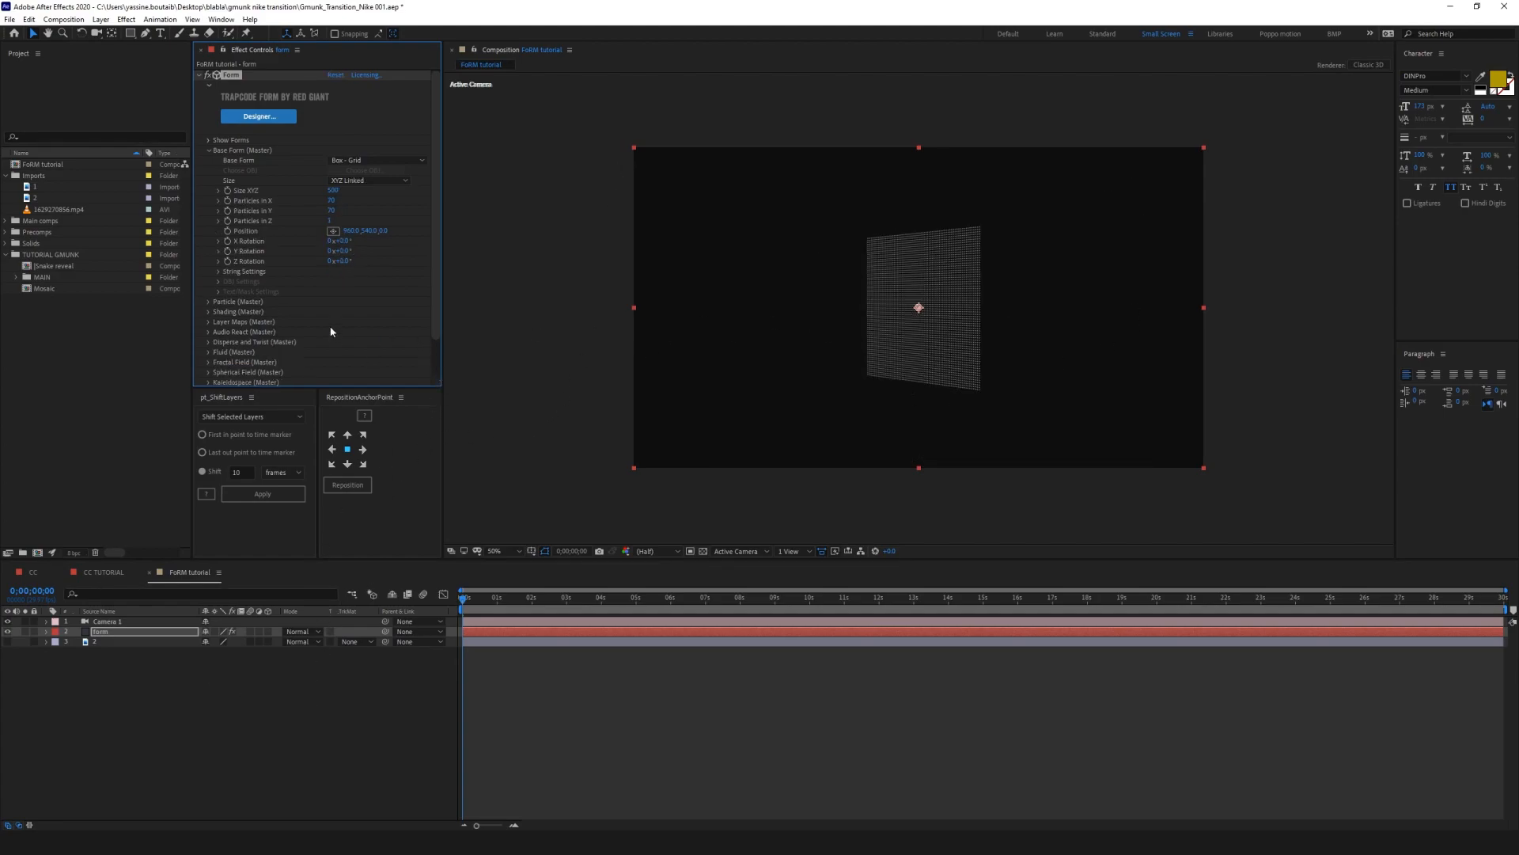
left_click(146, 621)
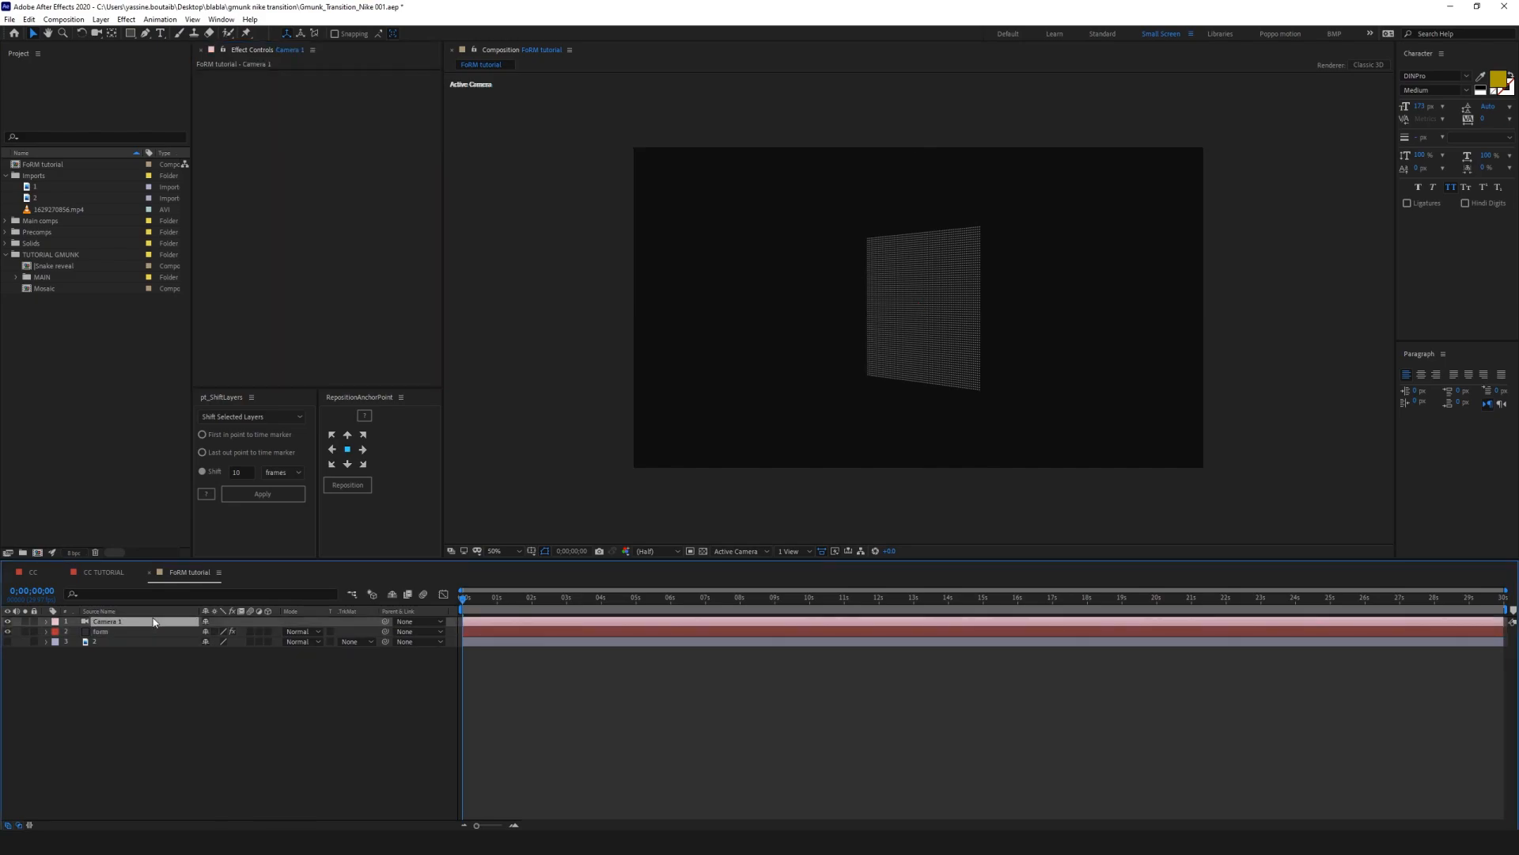
key("Delete")
Step: Set the form layer's Base Form Size to XYZ Individual, with Size X 1920 and Size Y 1080
left_click(139, 624)
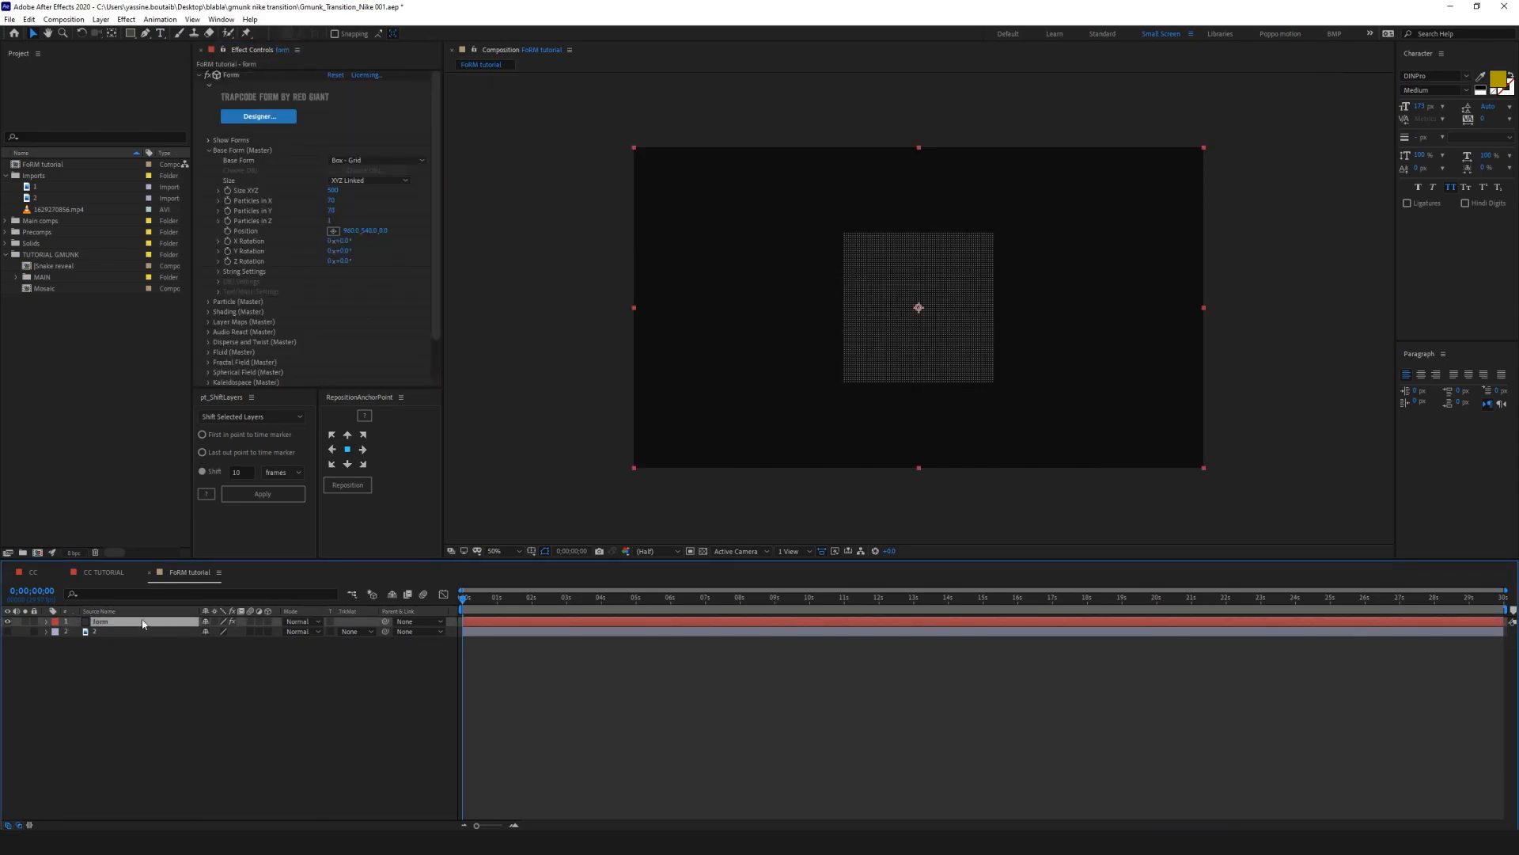
left_click(353, 181)
left_click(353, 206)
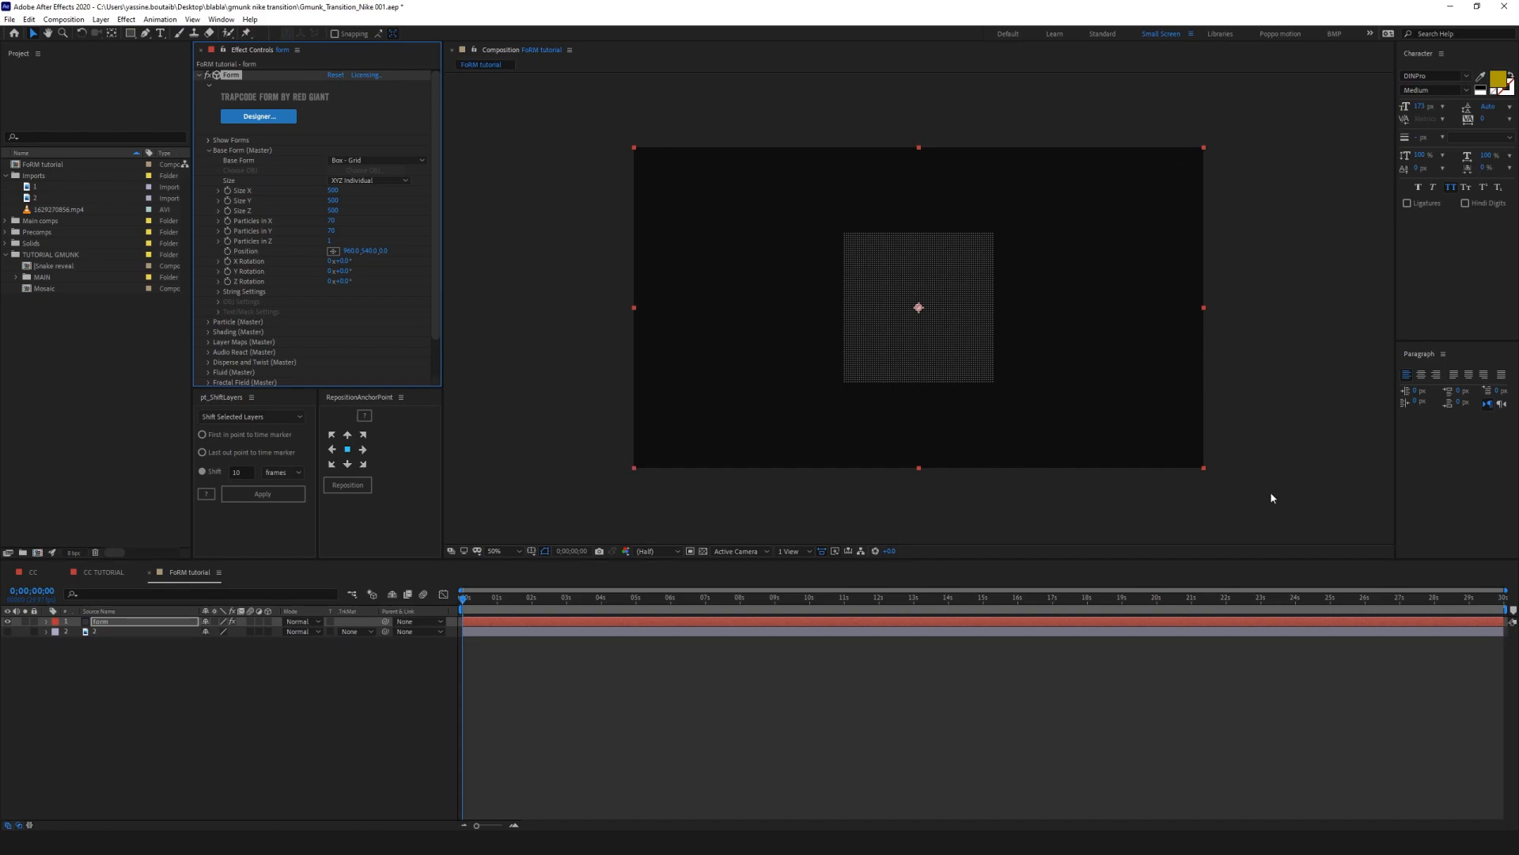
left_click(334, 191)
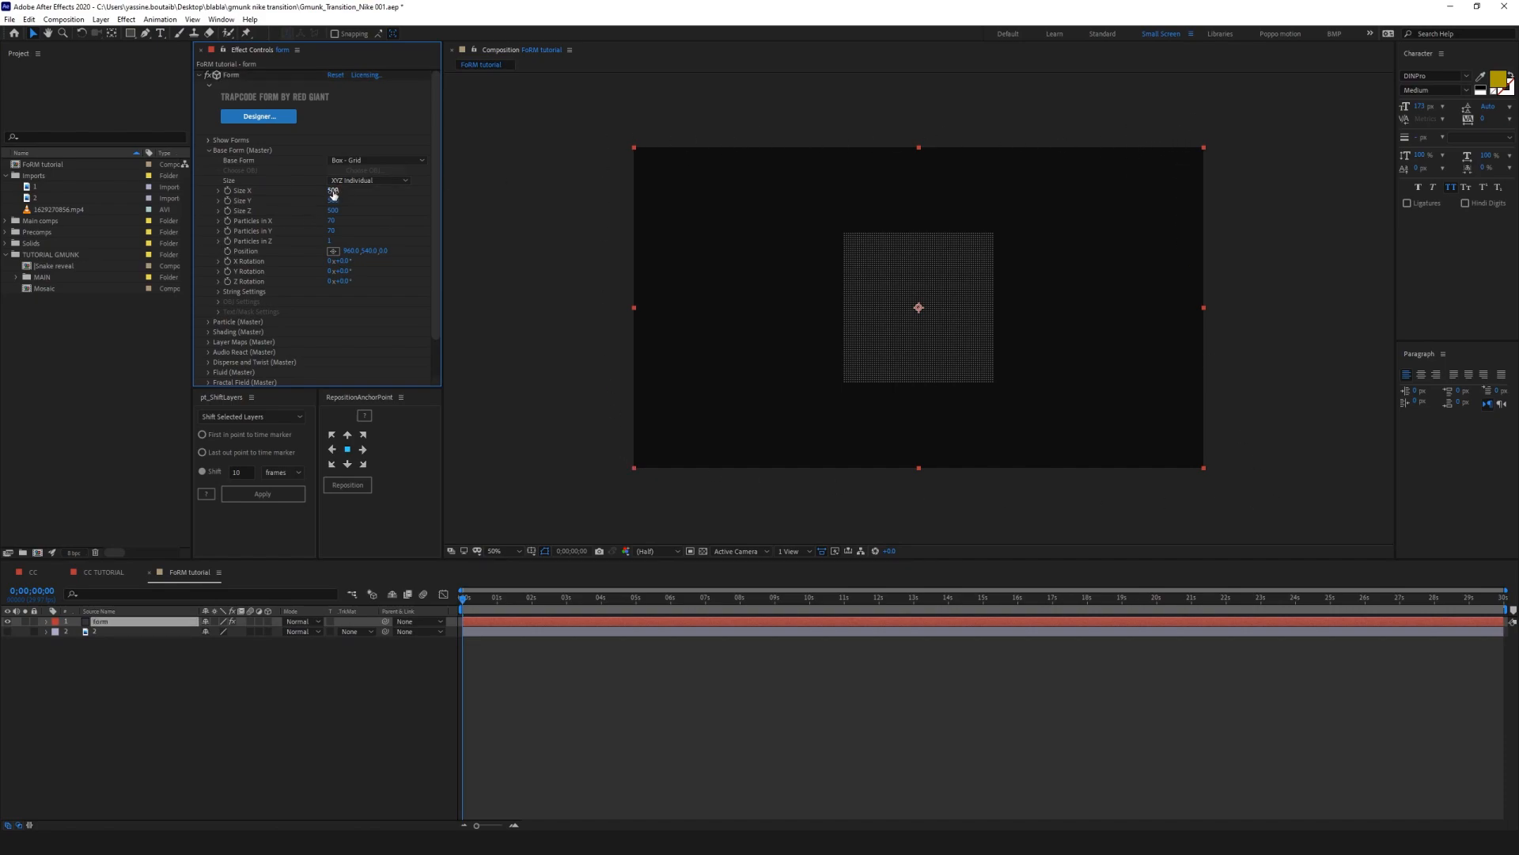
type("1920")
key("Tab")
type("1000")
key("Return")
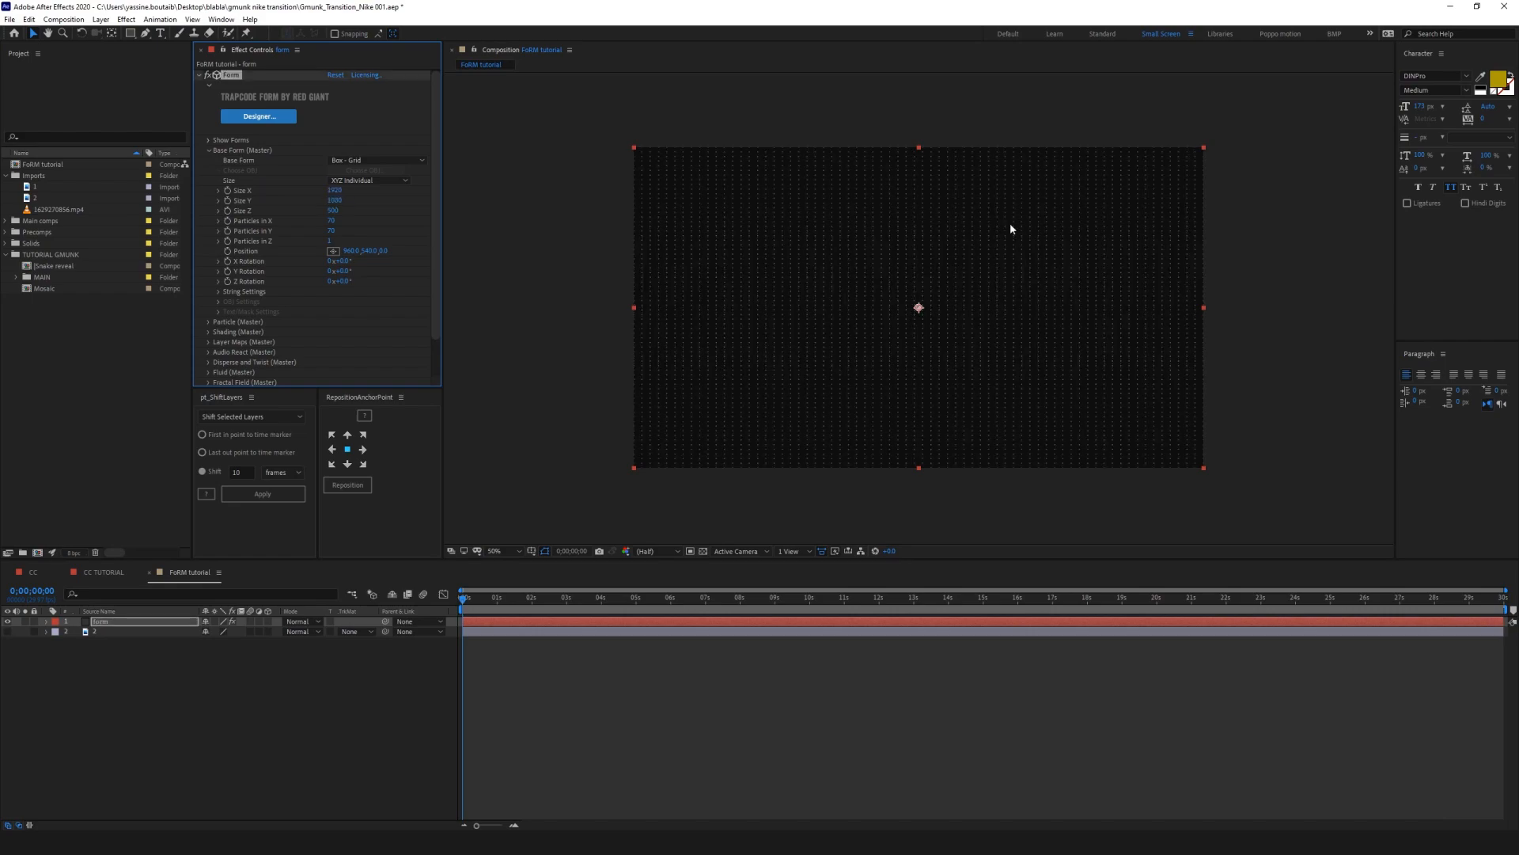
left_click(369, 180)
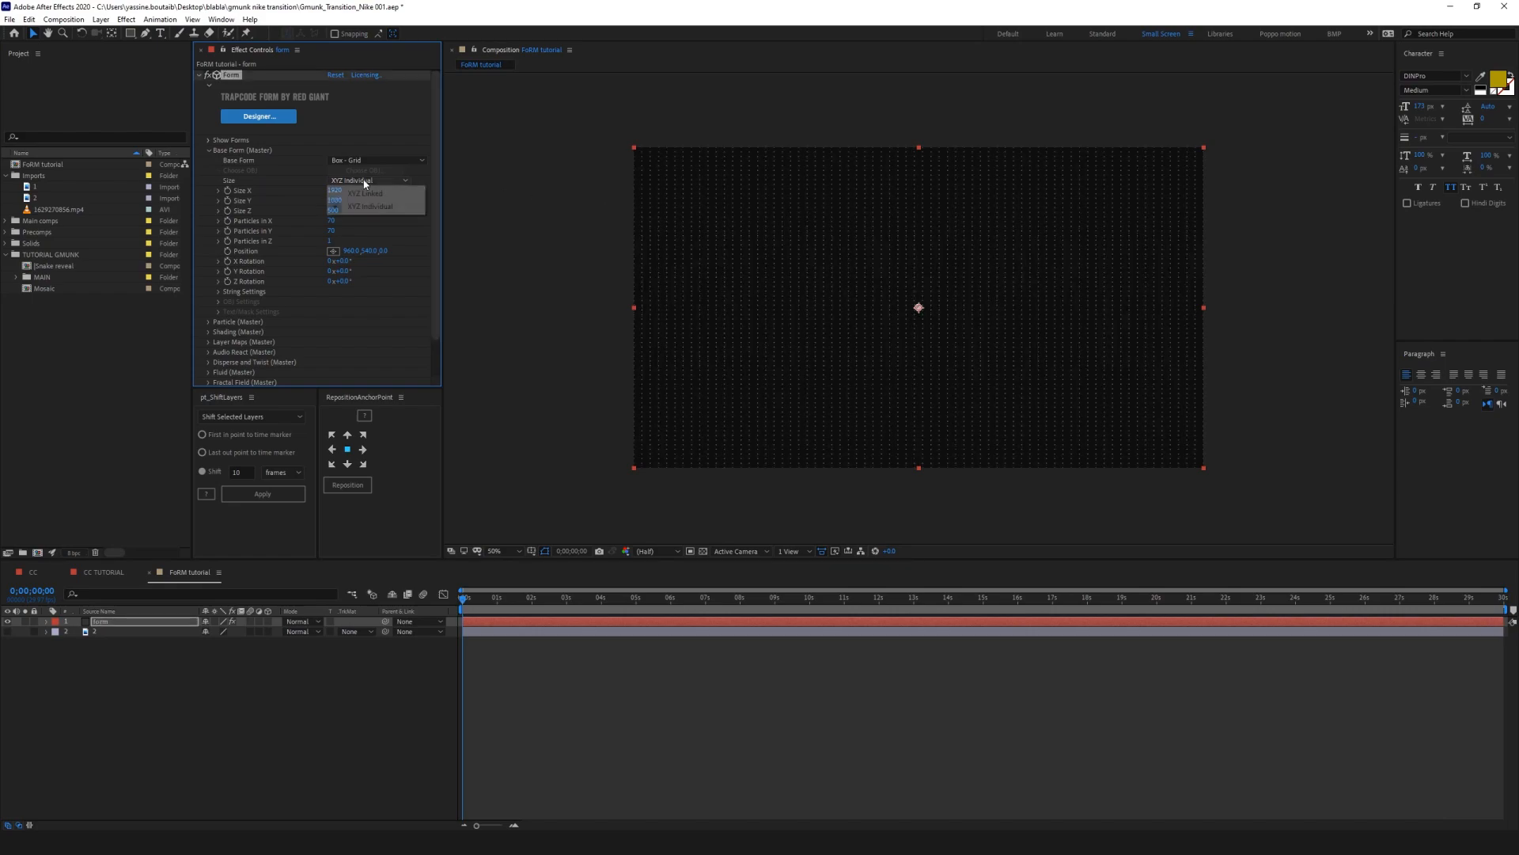
left_click(283, 185)
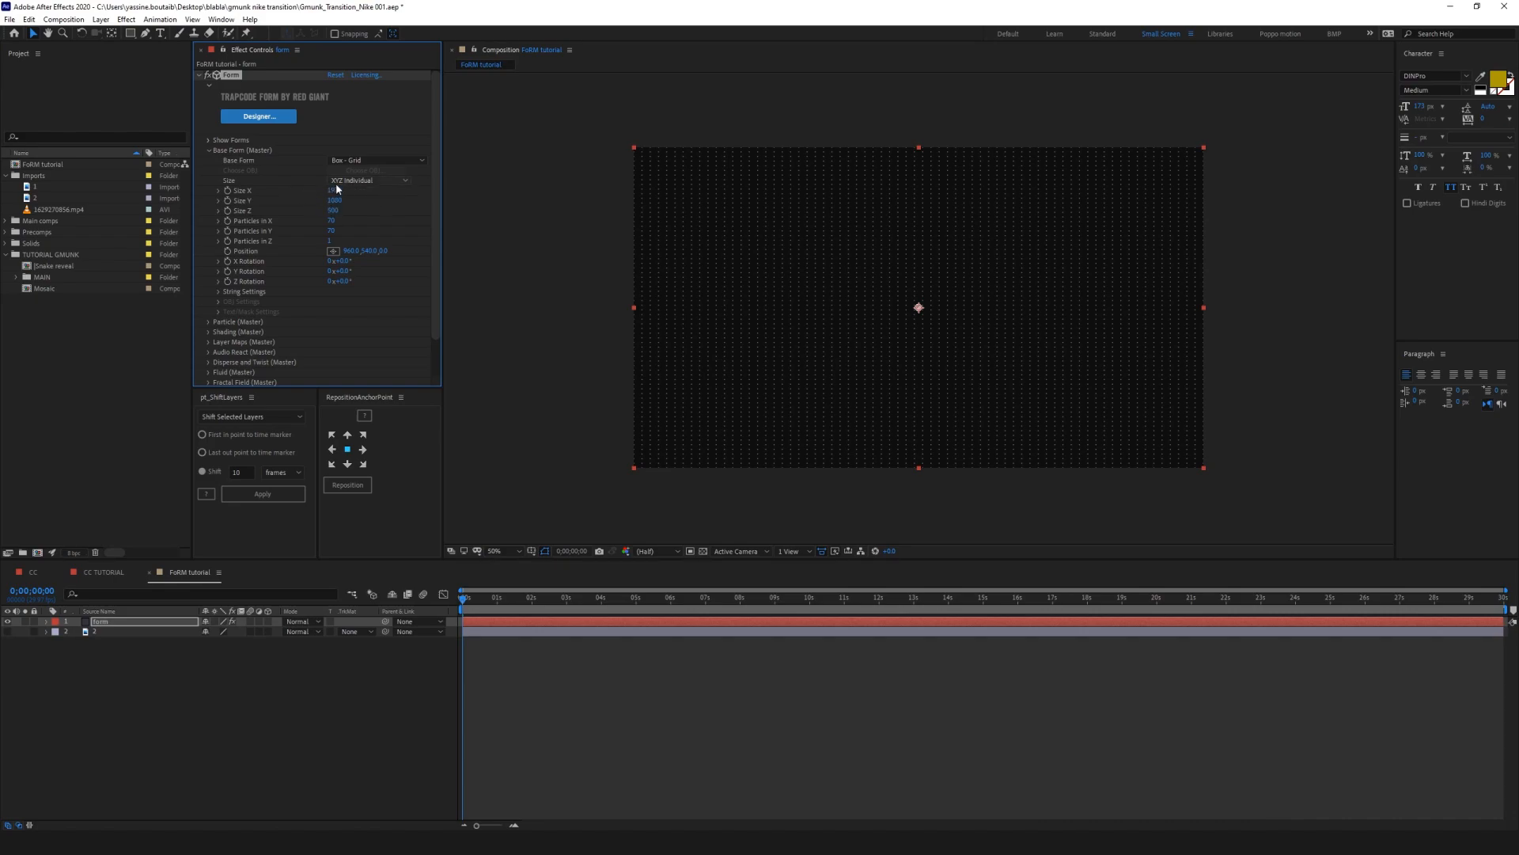
Step: Create a new 1920 × 1080 composition named picture test
left_click(124, 631)
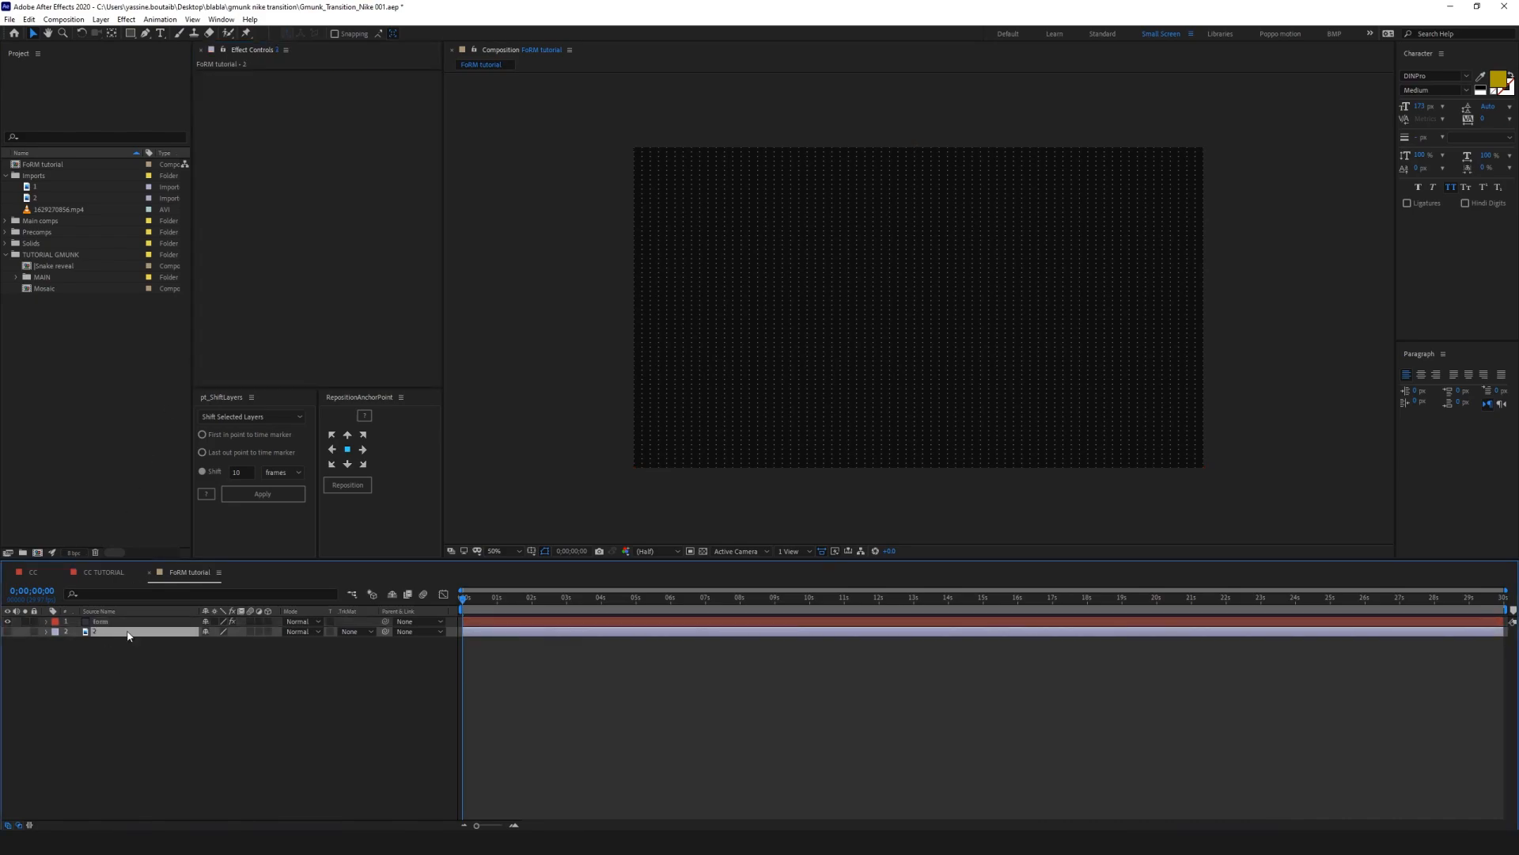
key("ctrl+n")
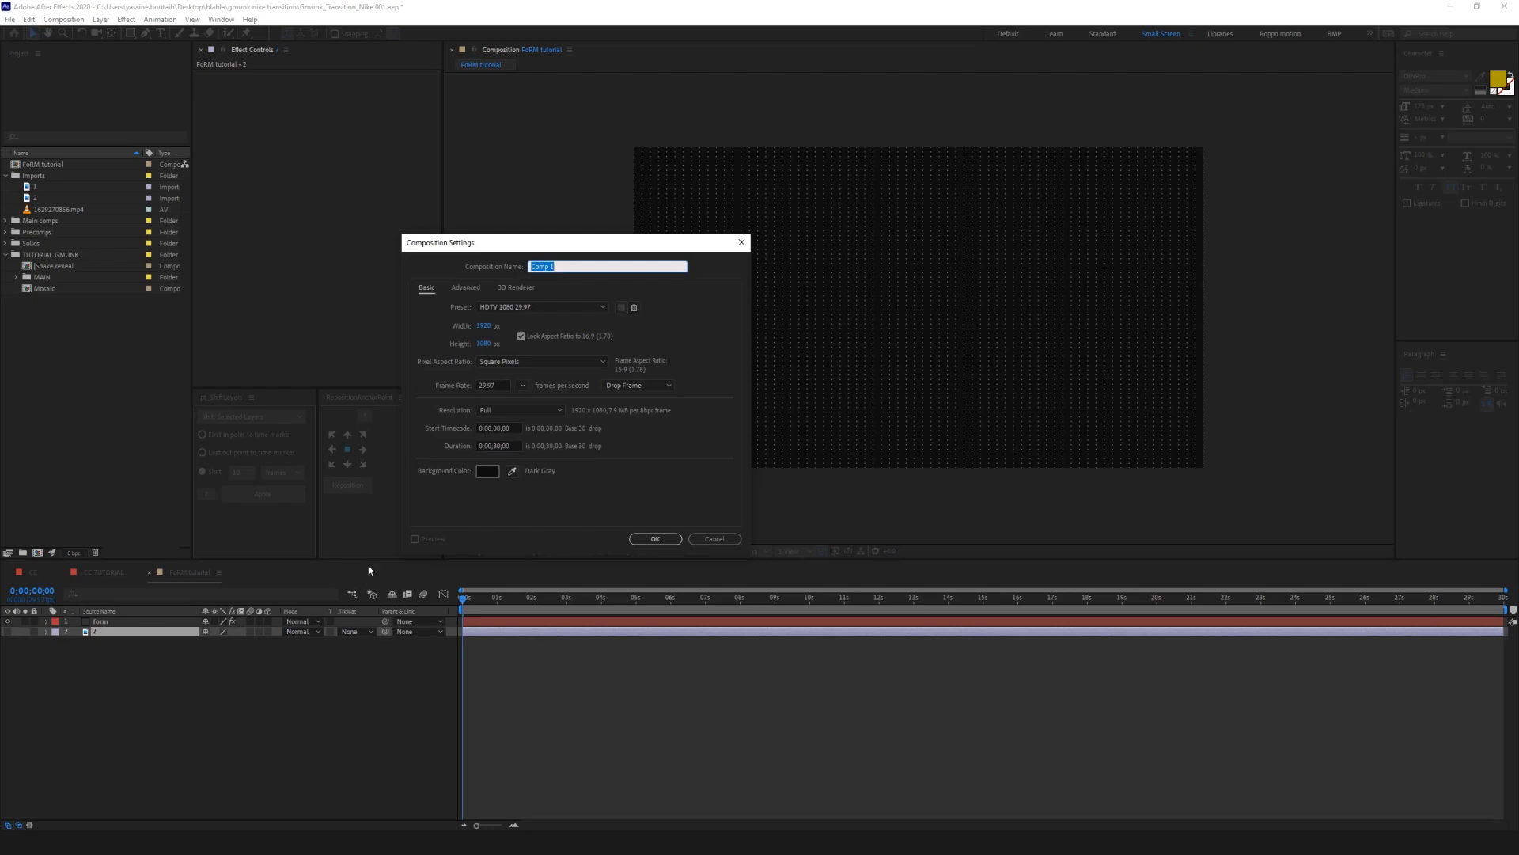
type("P")
left_click(637, 539)
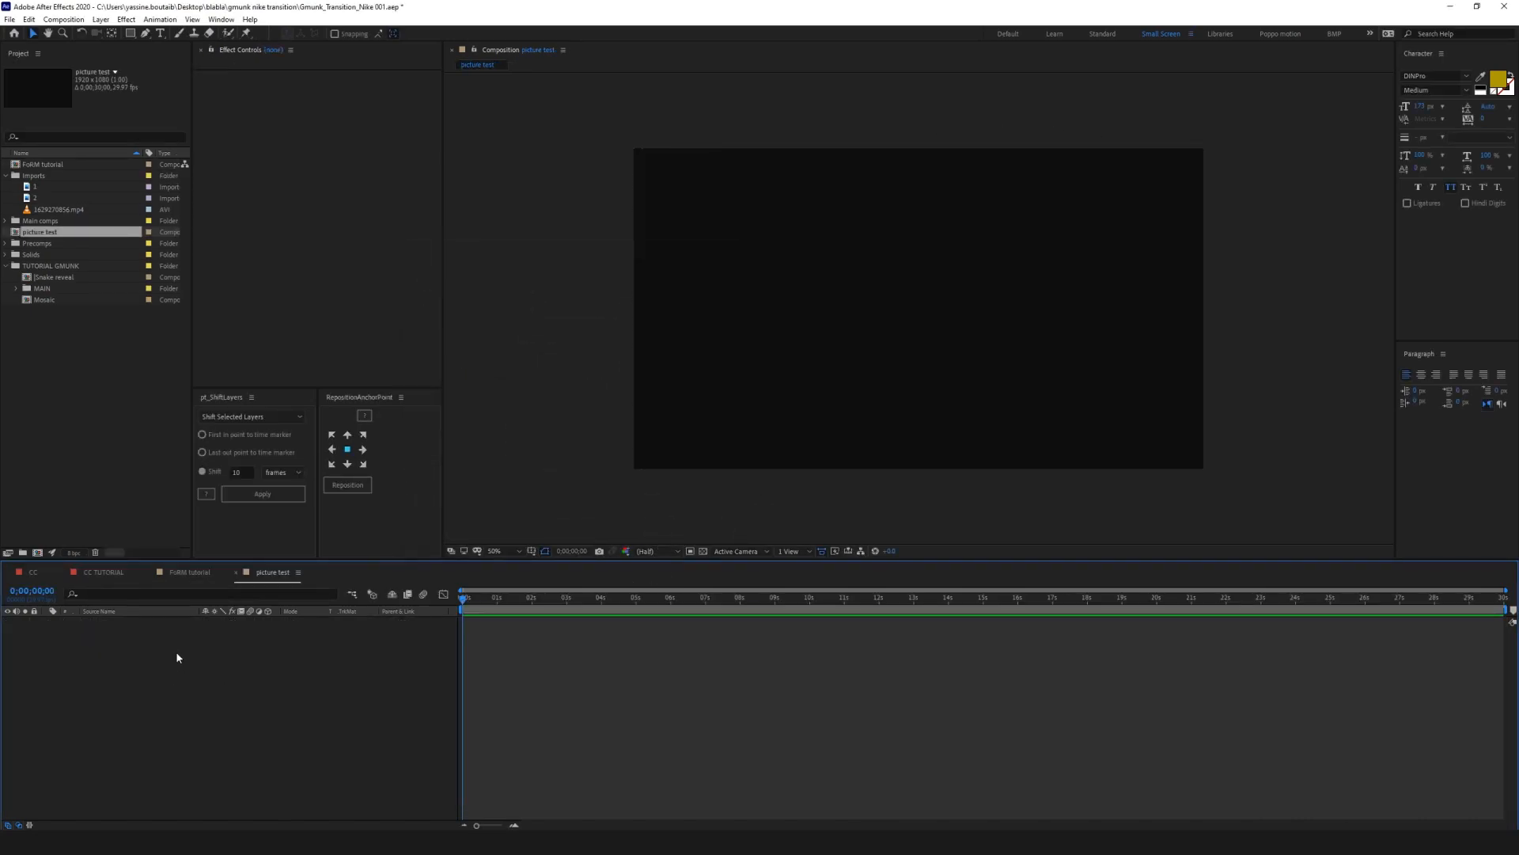
Step: Move image layer 2 from the FoRM tutorial composition into picture test and make it visible
left_click(192, 577)
key("ctrl+x")
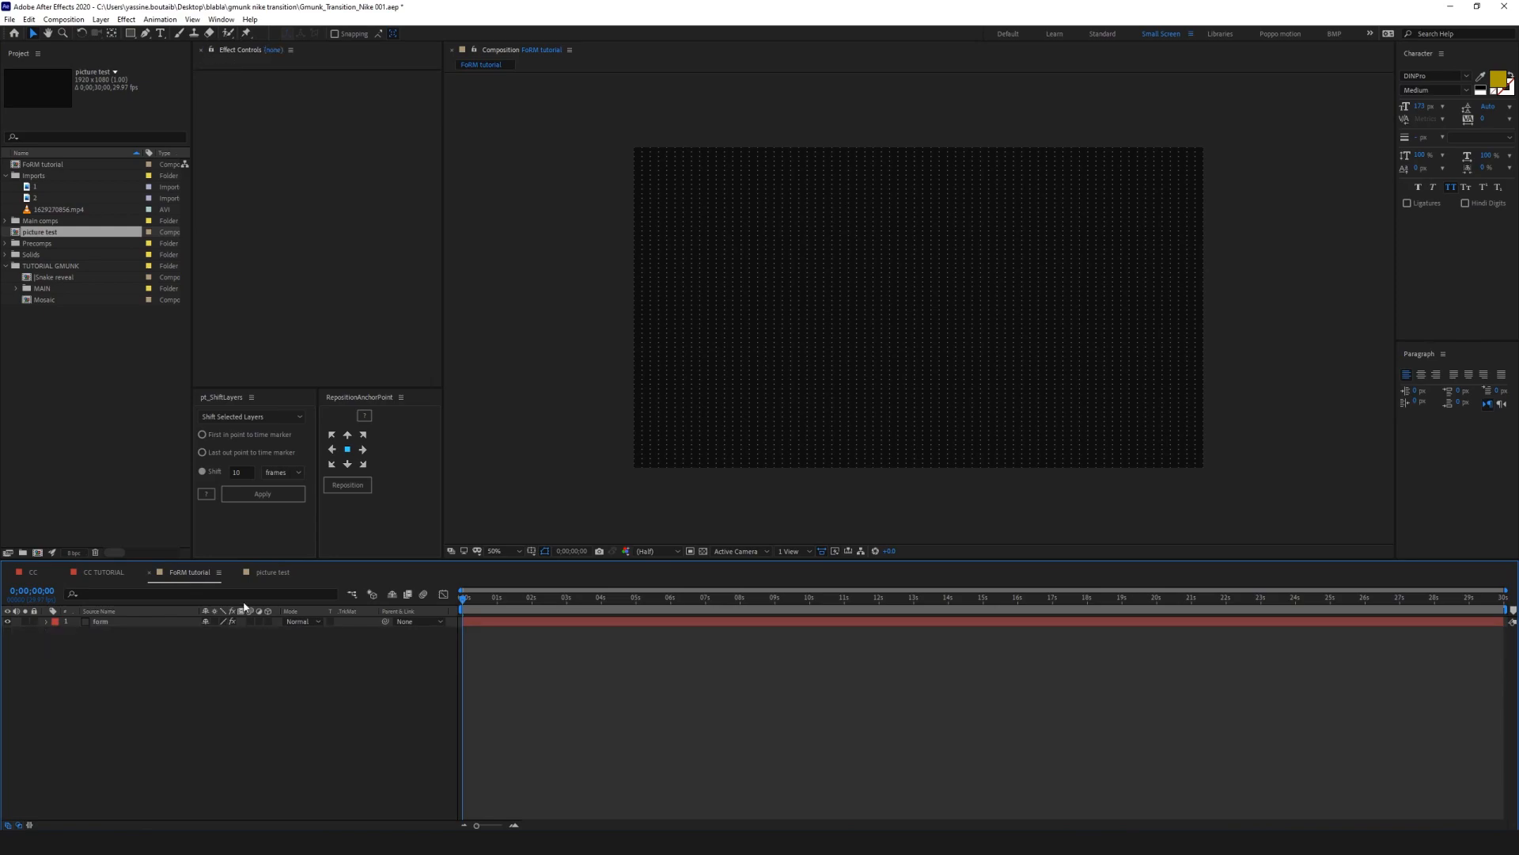
left_click(269, 573)
key("ctrl+v")
left_click(8, 622)
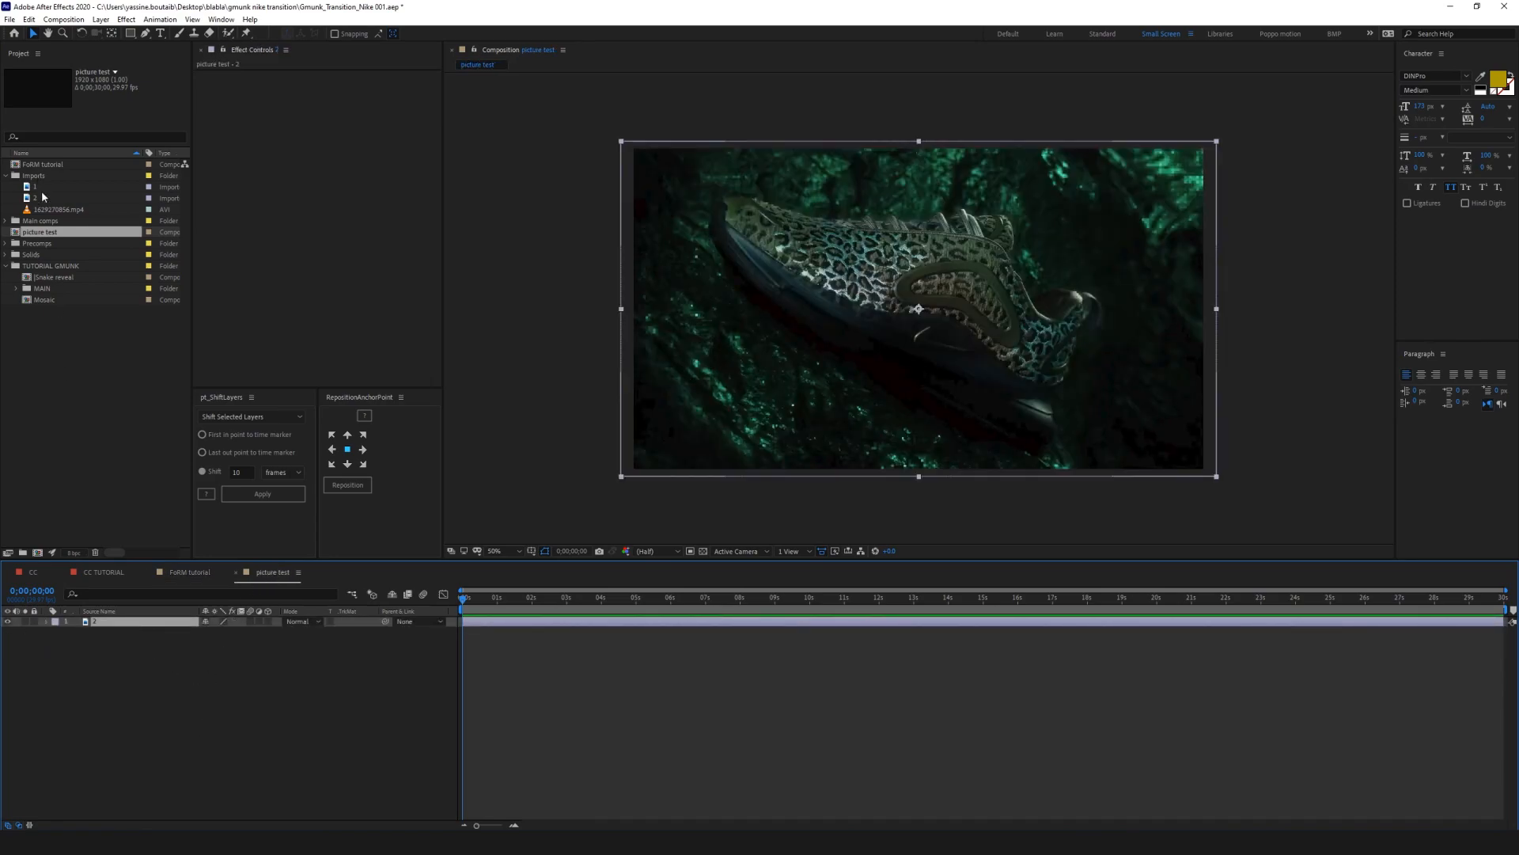
left_click(42, 198)
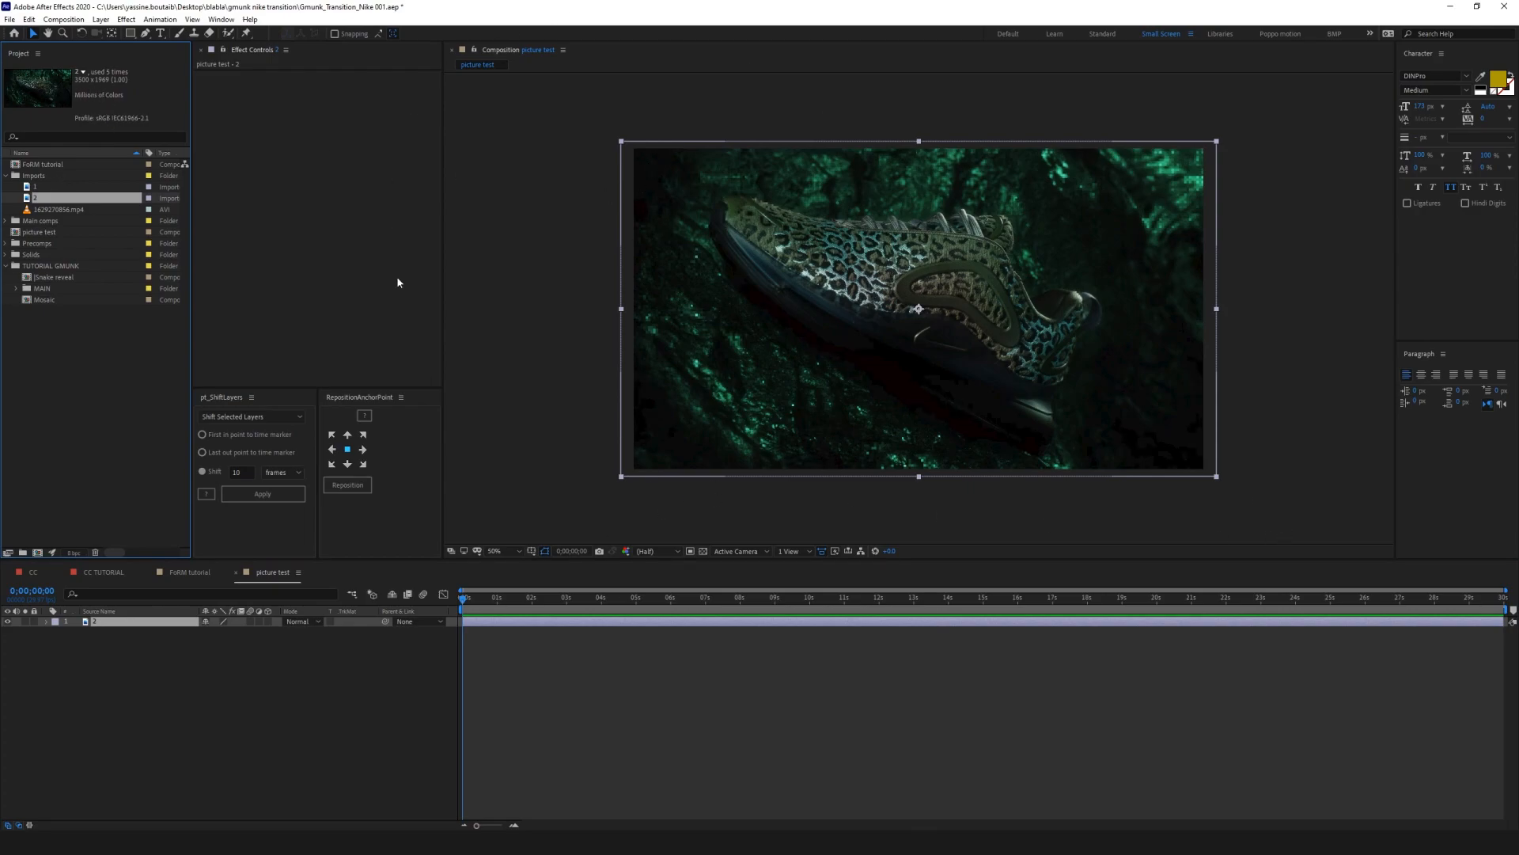
left_click(246, 741)
Step: Add the picture test composition to FoRM tutorial below the form layer and hide it
left_click(201, 572)
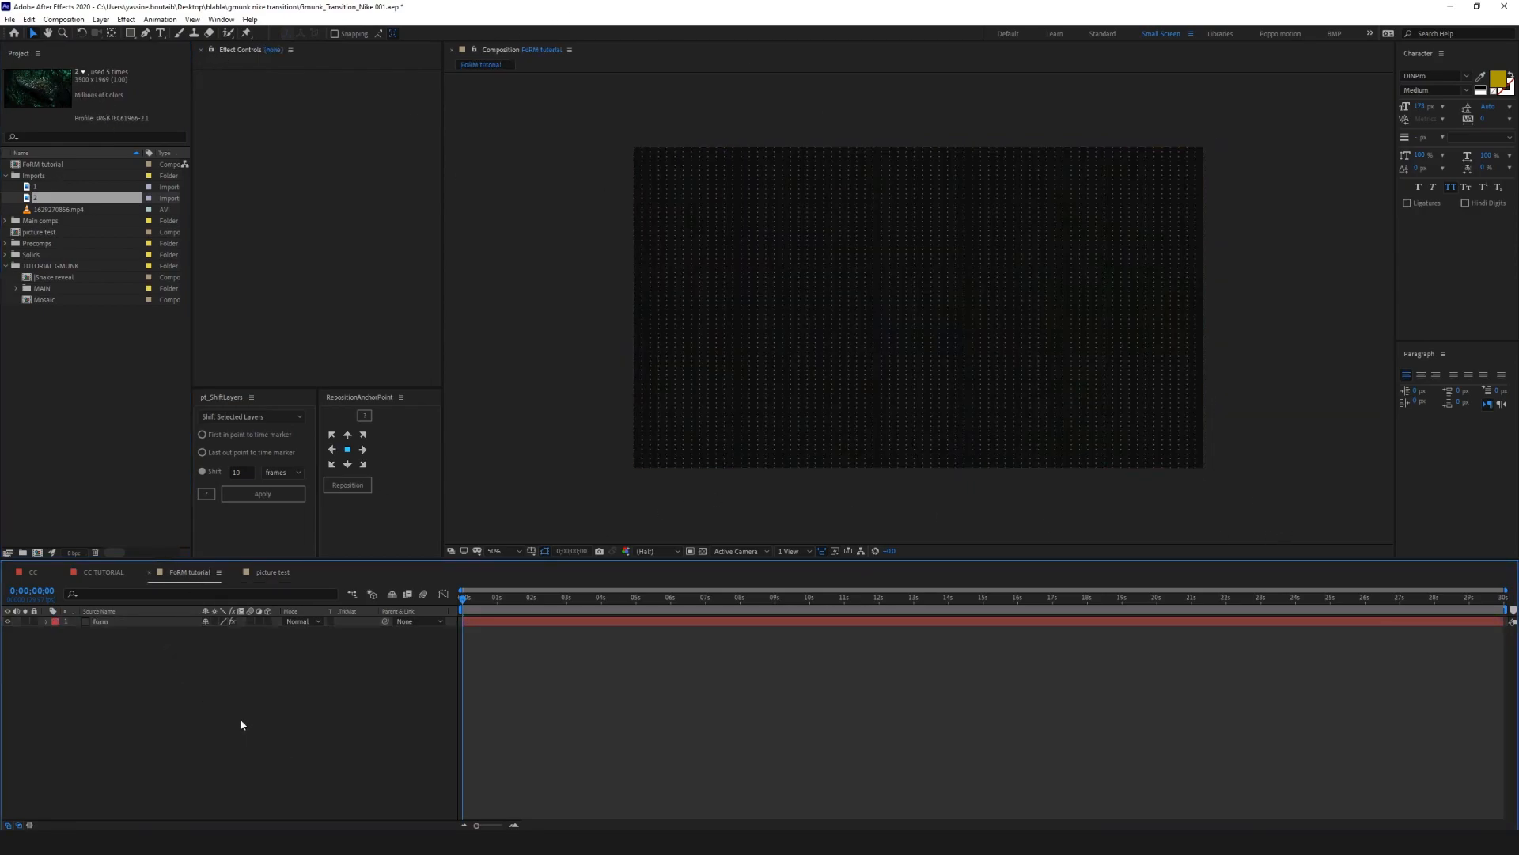
left_click(100, 622)
left_click_drag(40, 232, 28, 665)
left_click(9, 633)
left_click(132, 673)
left_click(110, 622)
left_click(119, 631)
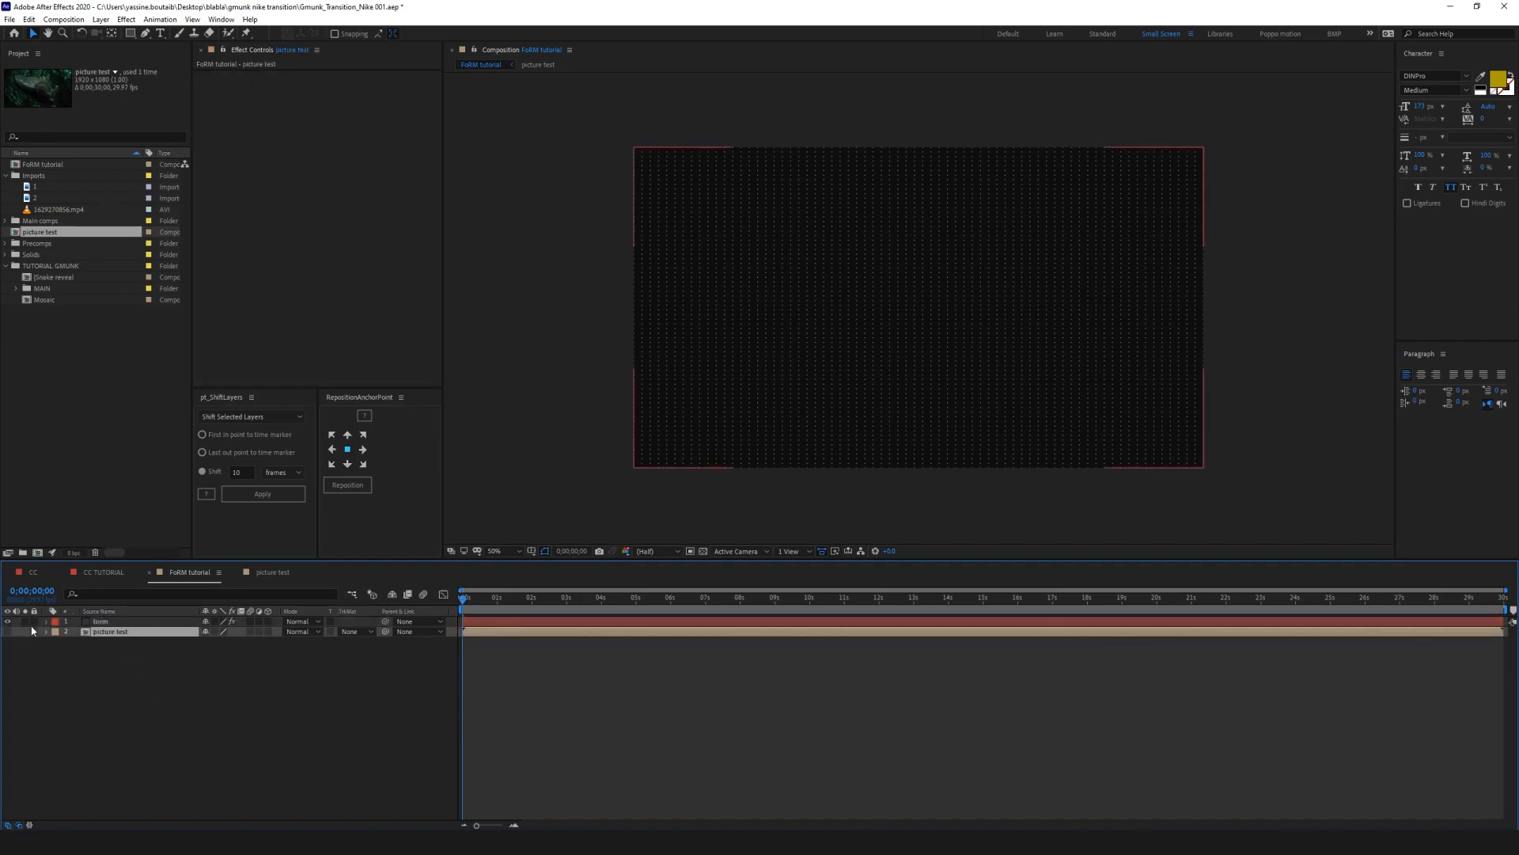
left_click(9, 631)
left_click(9, 631)
left_click(111, 622)
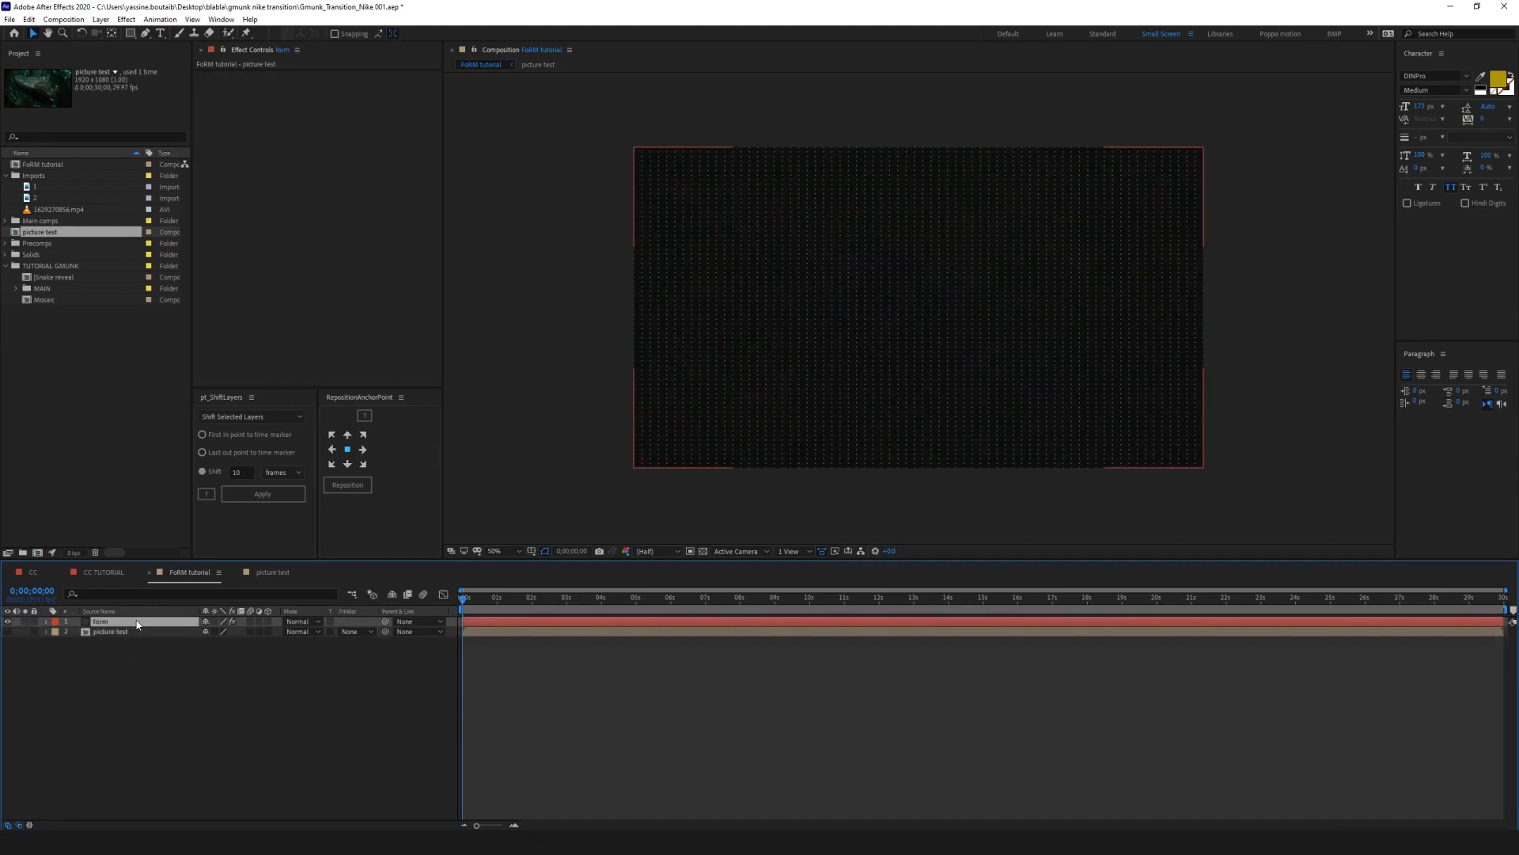
Step: In the Form effect's Size layer map, choose picture test as the layer and set Map Over to XY
left_click(215, 152)
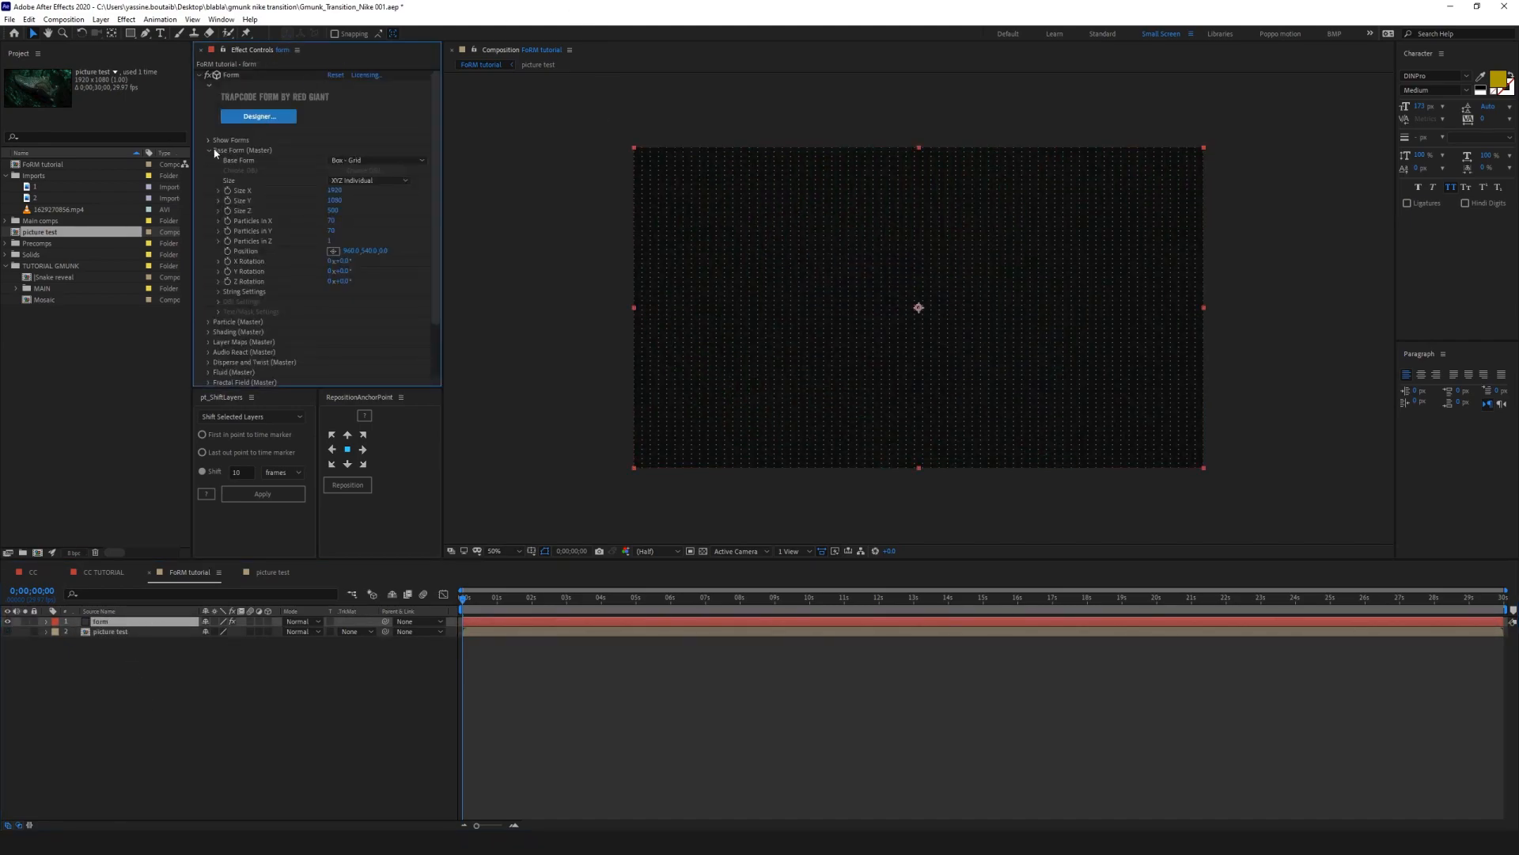
left_click(207, 150)
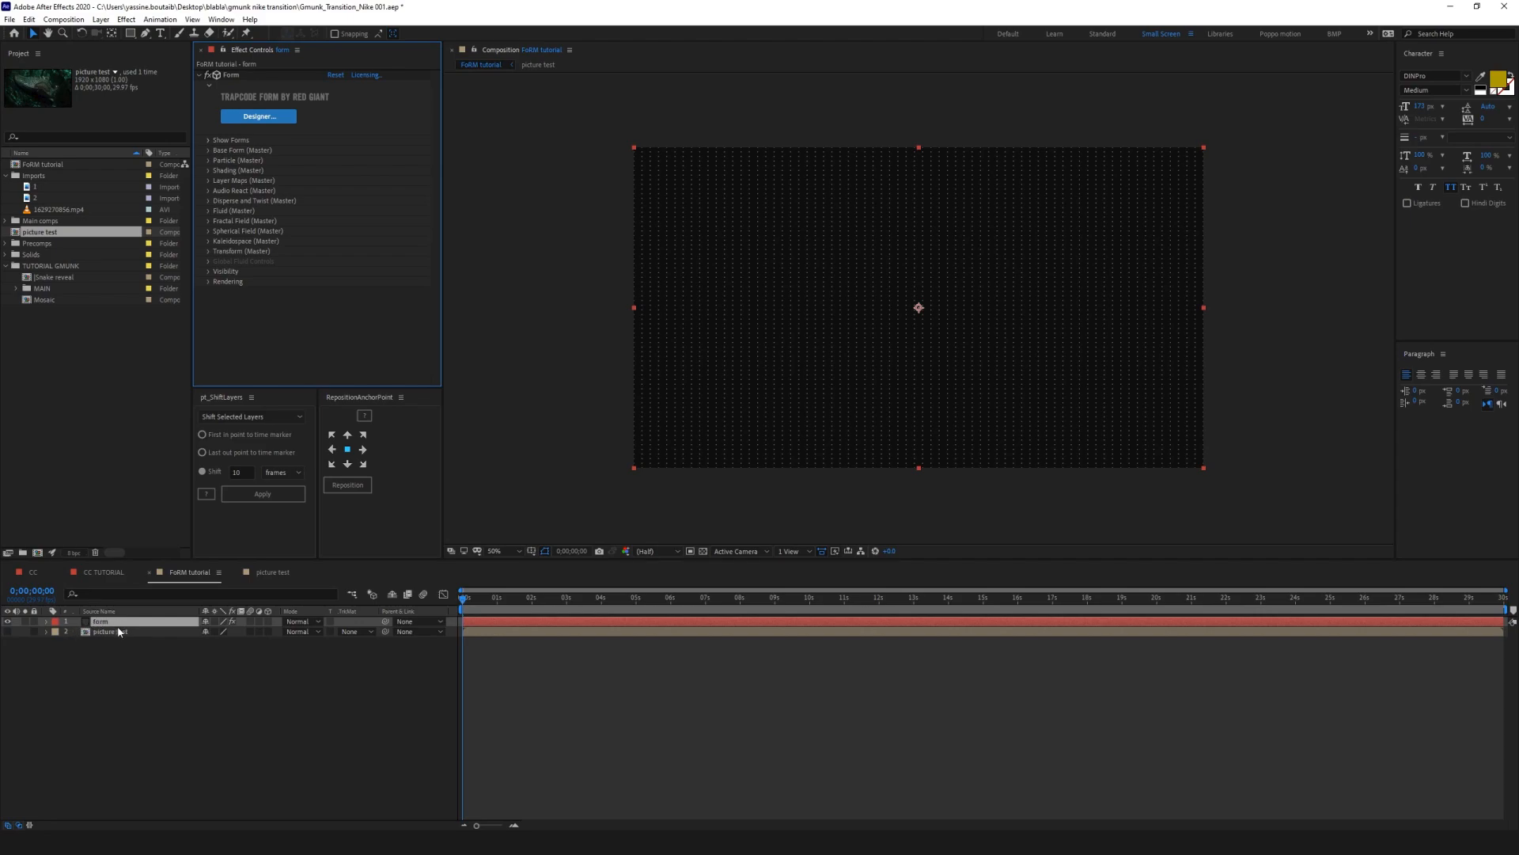
right_click(174, 444)
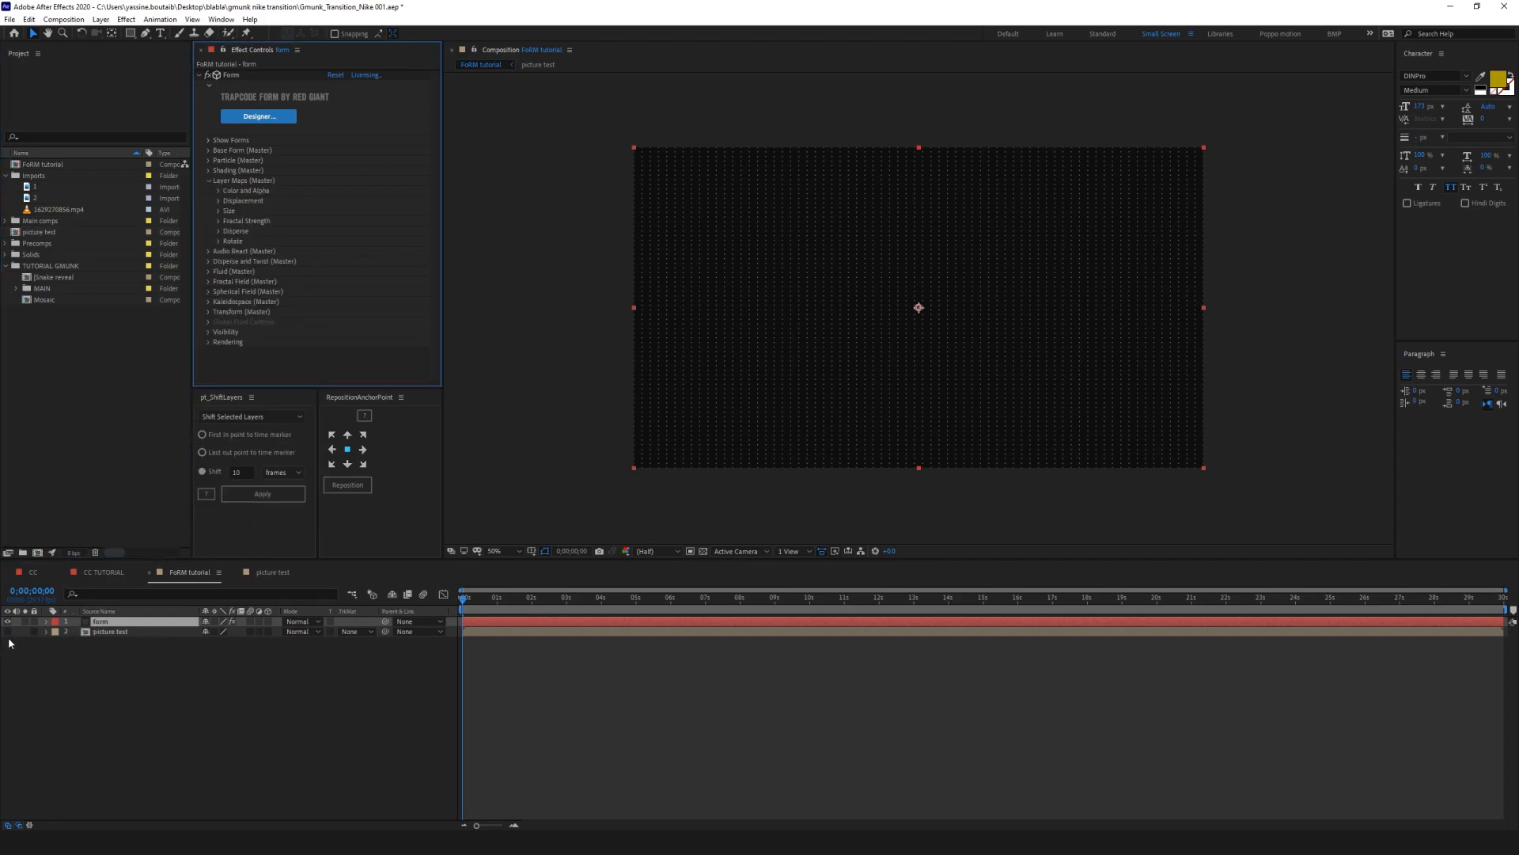
left_click(221, 210)
left_click(352, 221)
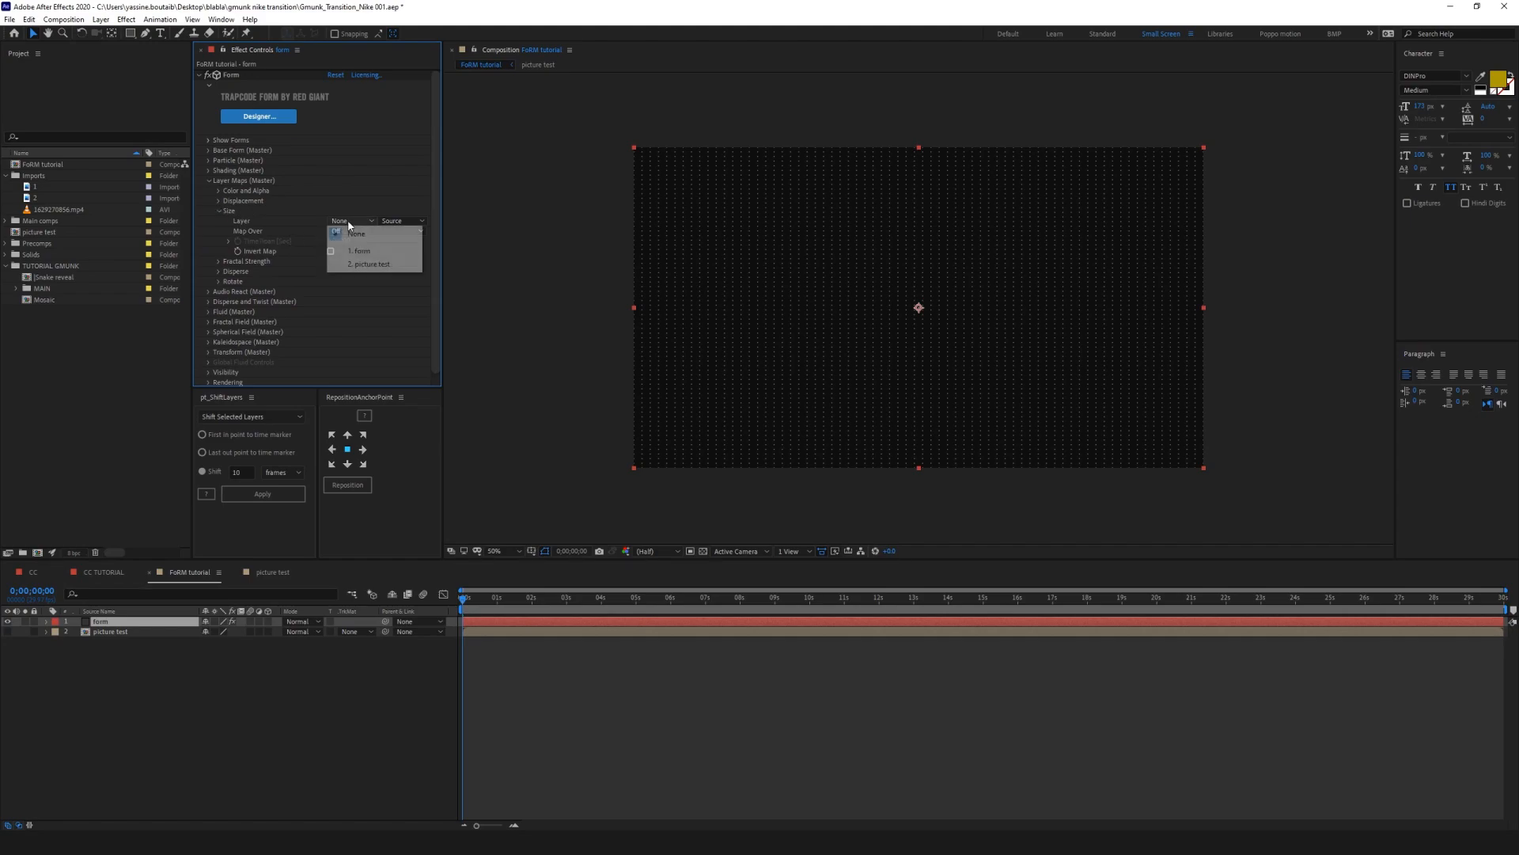
left_click(366, 262)
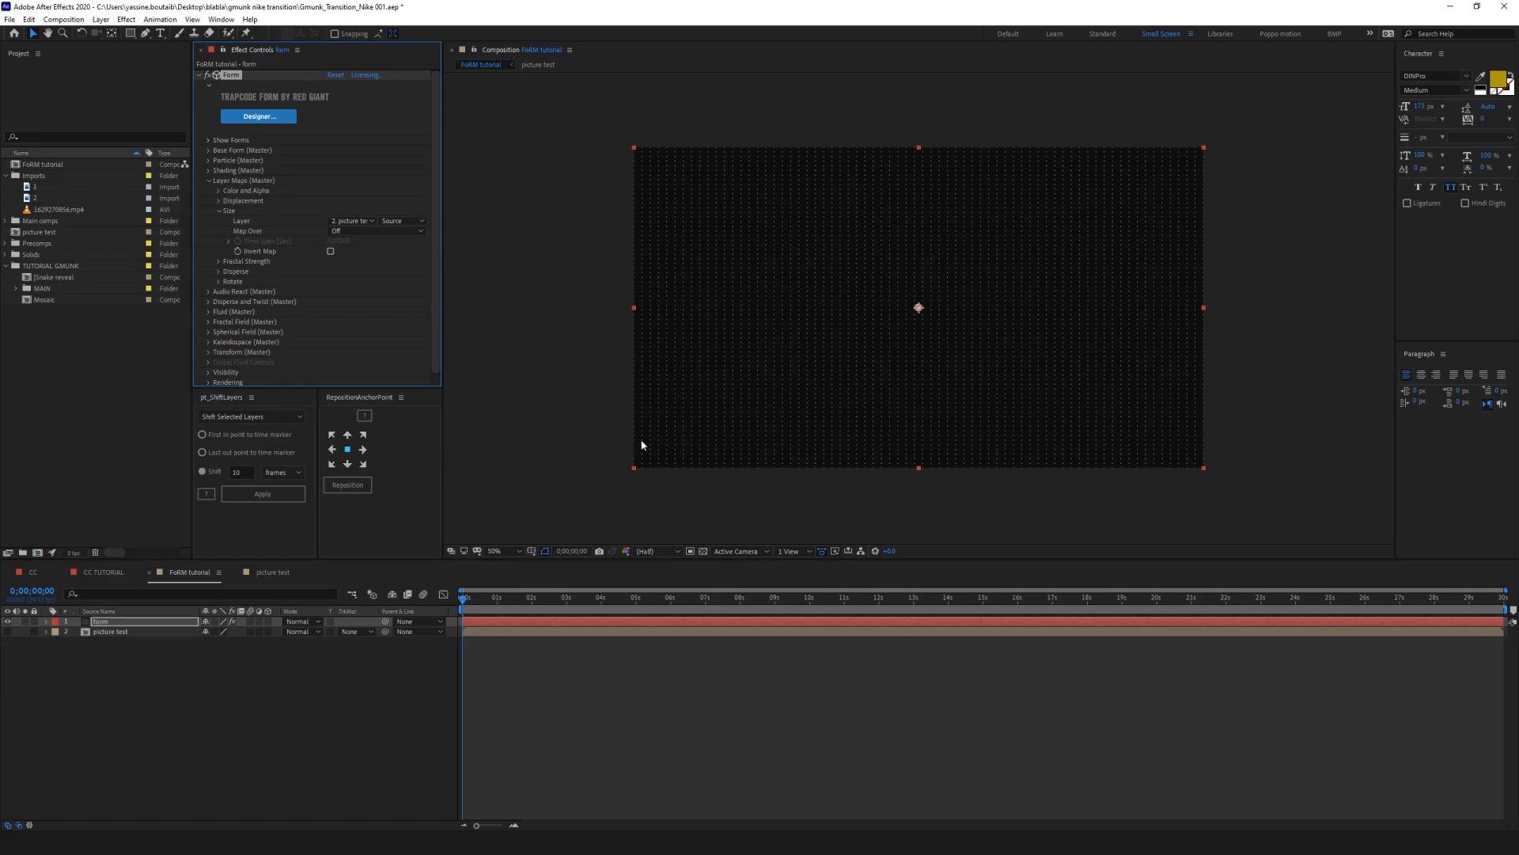
left_click(372, 230)
left_click(348, 250)
left_click_drag(891, 552, 910, 551)
left_click(876, 551)
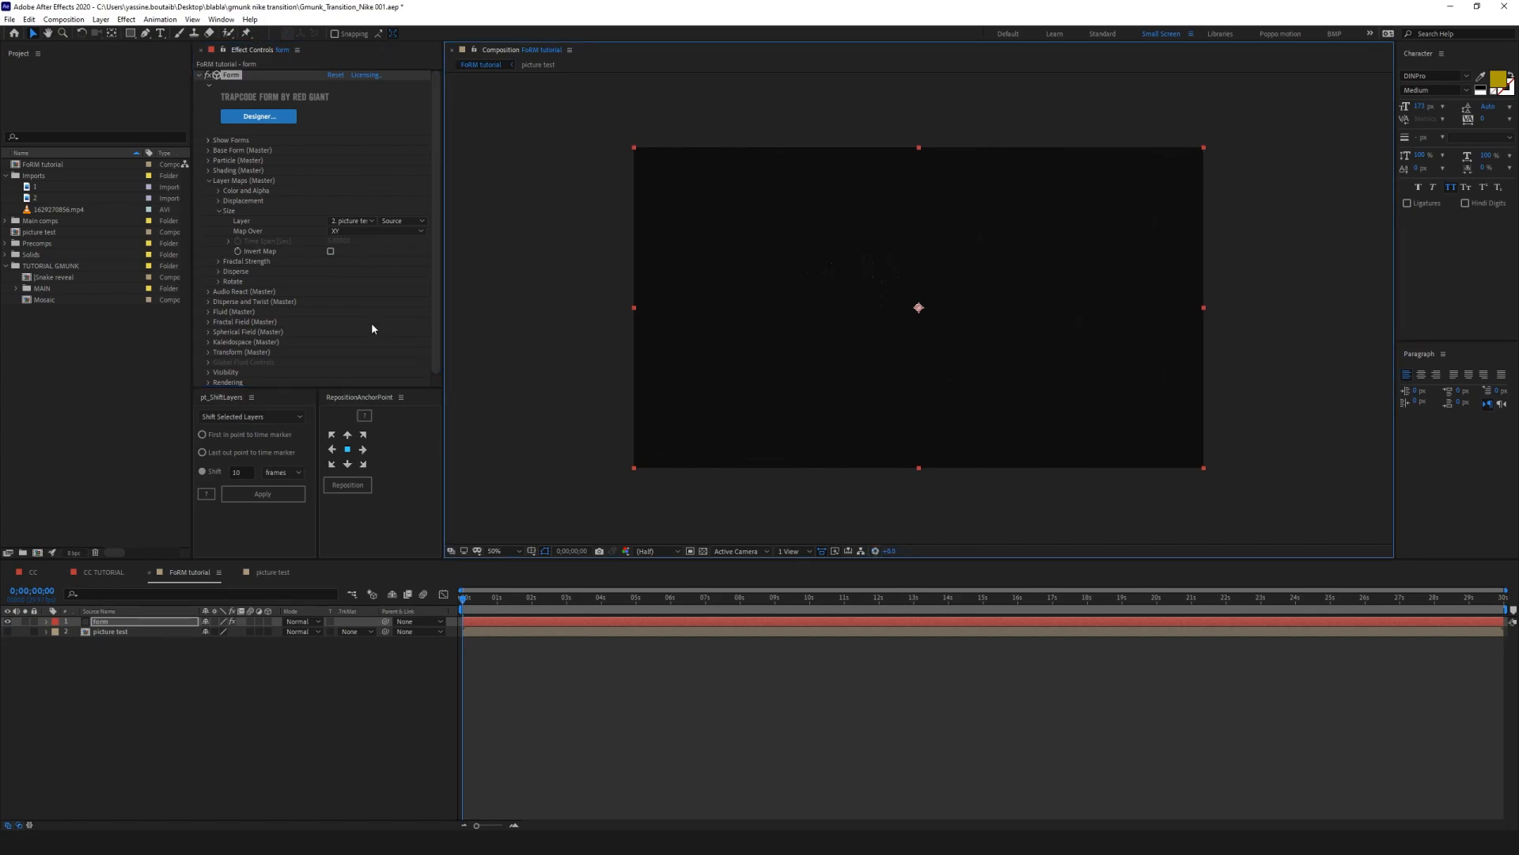
Step: Raise the Base Form's Particles in X and Particles in Y to several hundred each
left_click(209, 151)
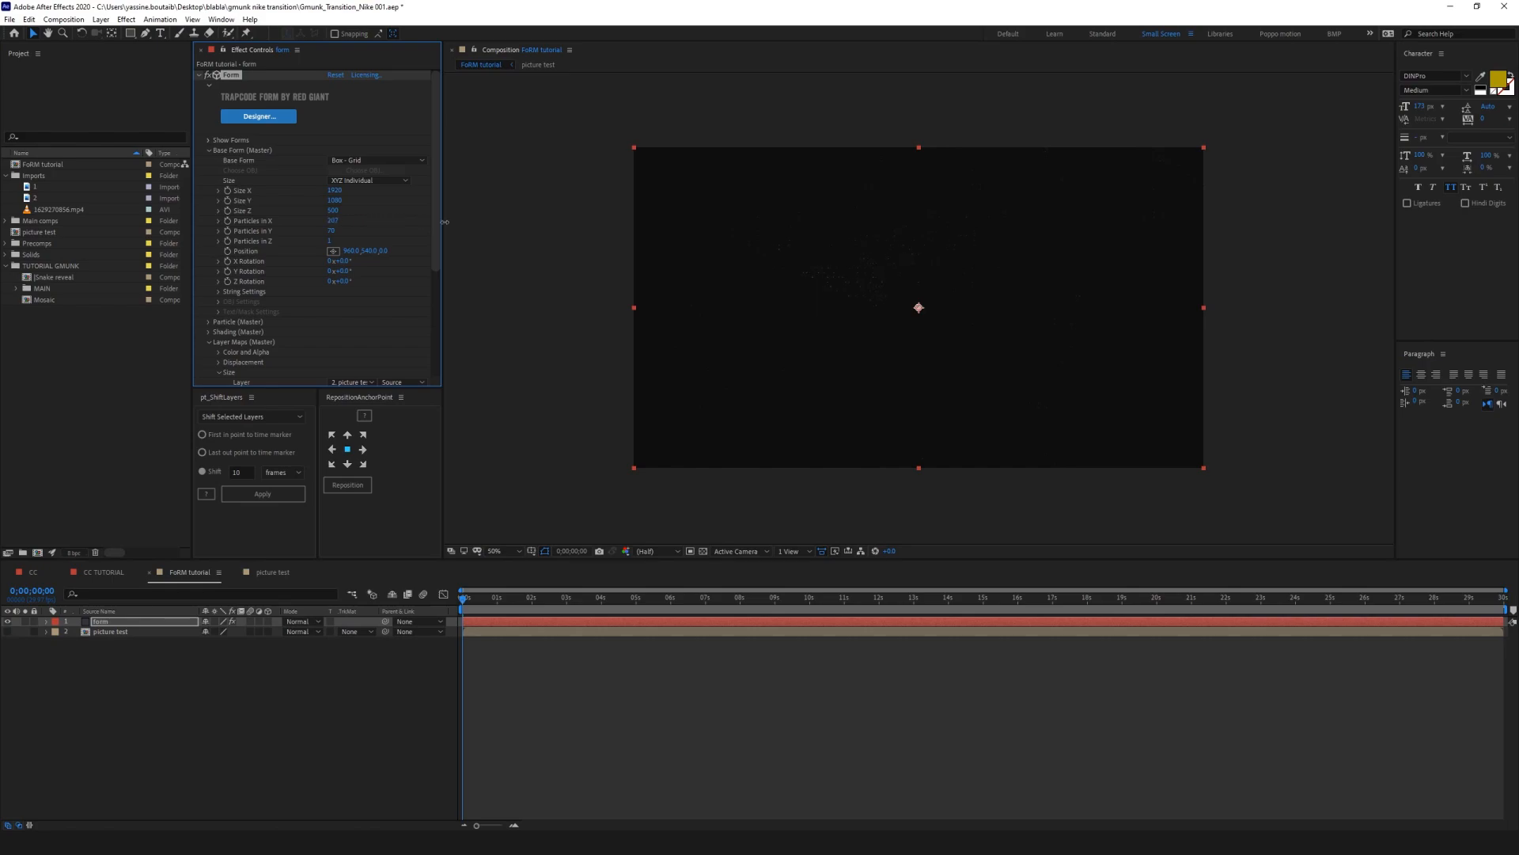
left_click_drag(740, 222, 763, 222)
left_click_drag(331, 231, 614, 265)
Step: Inspect the particle image from another angle with a temporary camera, and delete the camera again
right_click(158, 691)
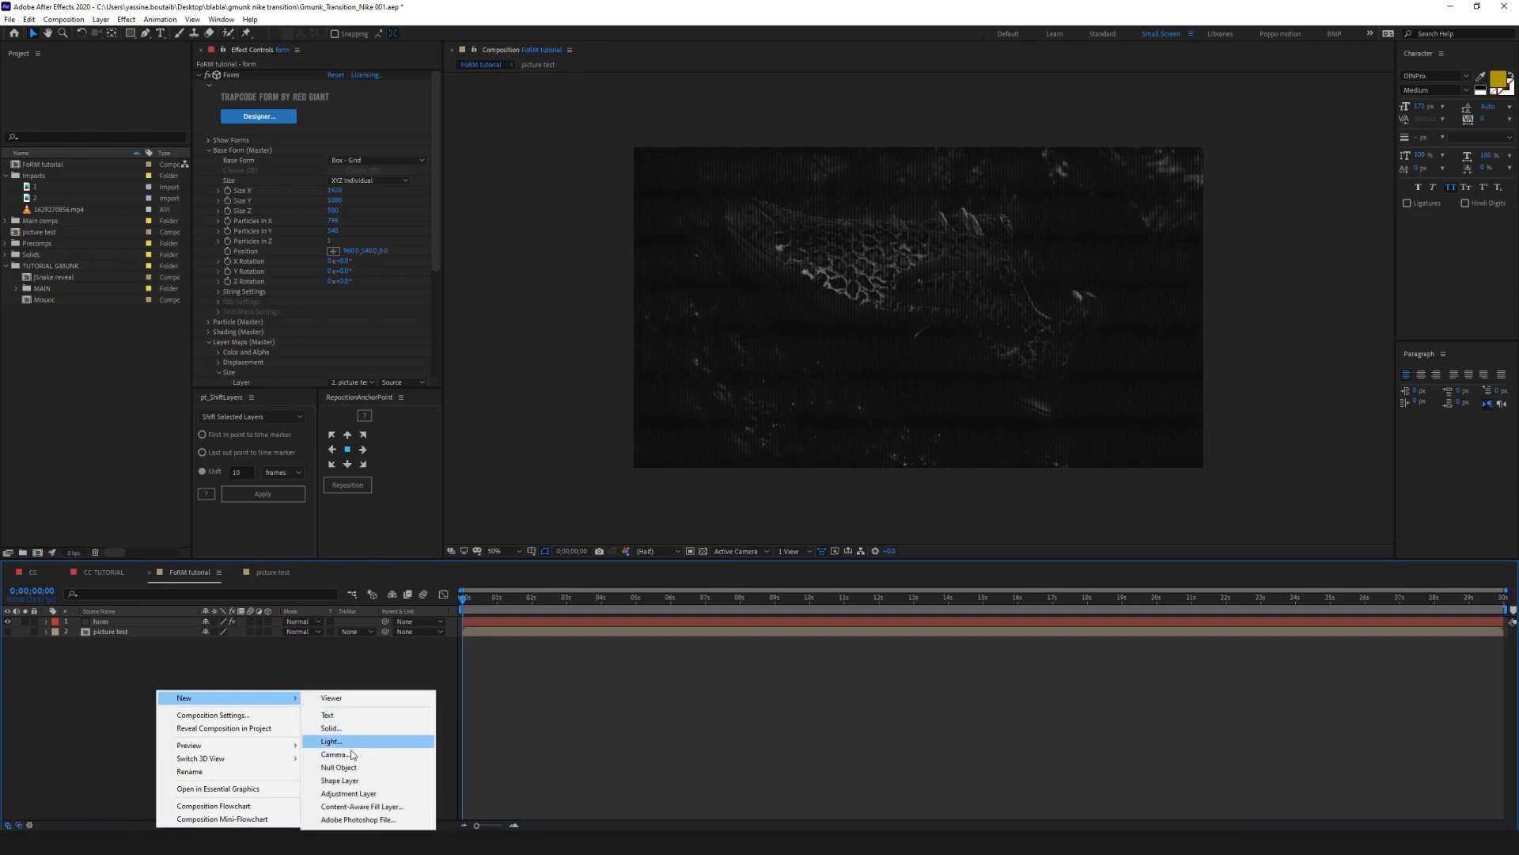
left_click(351, 755)
left_click(619, 375)
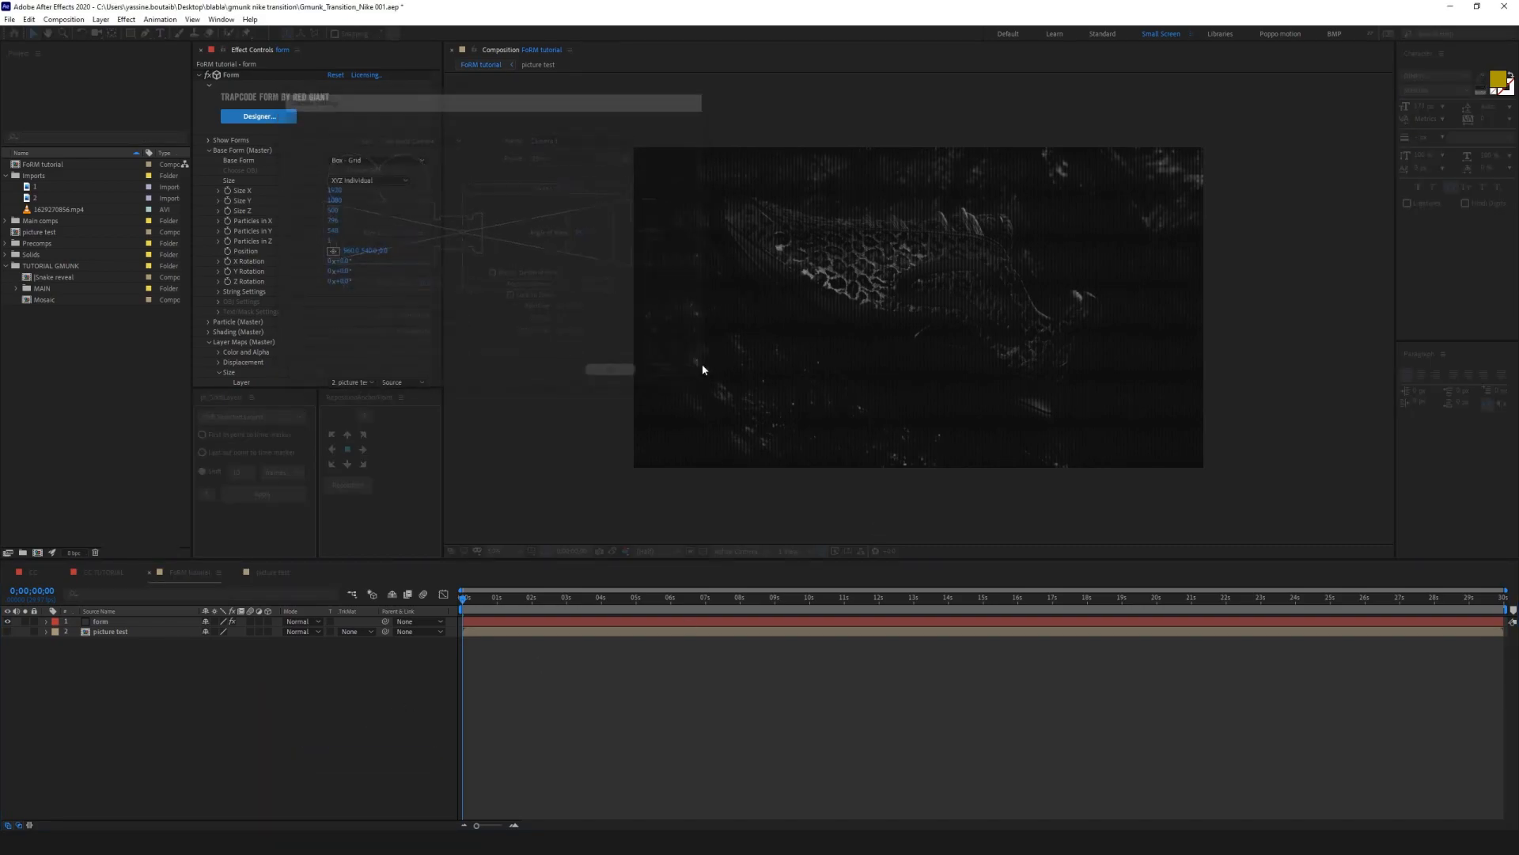
left_click_drag(1009, 316, 934, 325)
left_click(103, 622)
key("Delete")
Step: Set the form layer's Particles in X and Particles in Y to 500 each
left_click(119, 622)
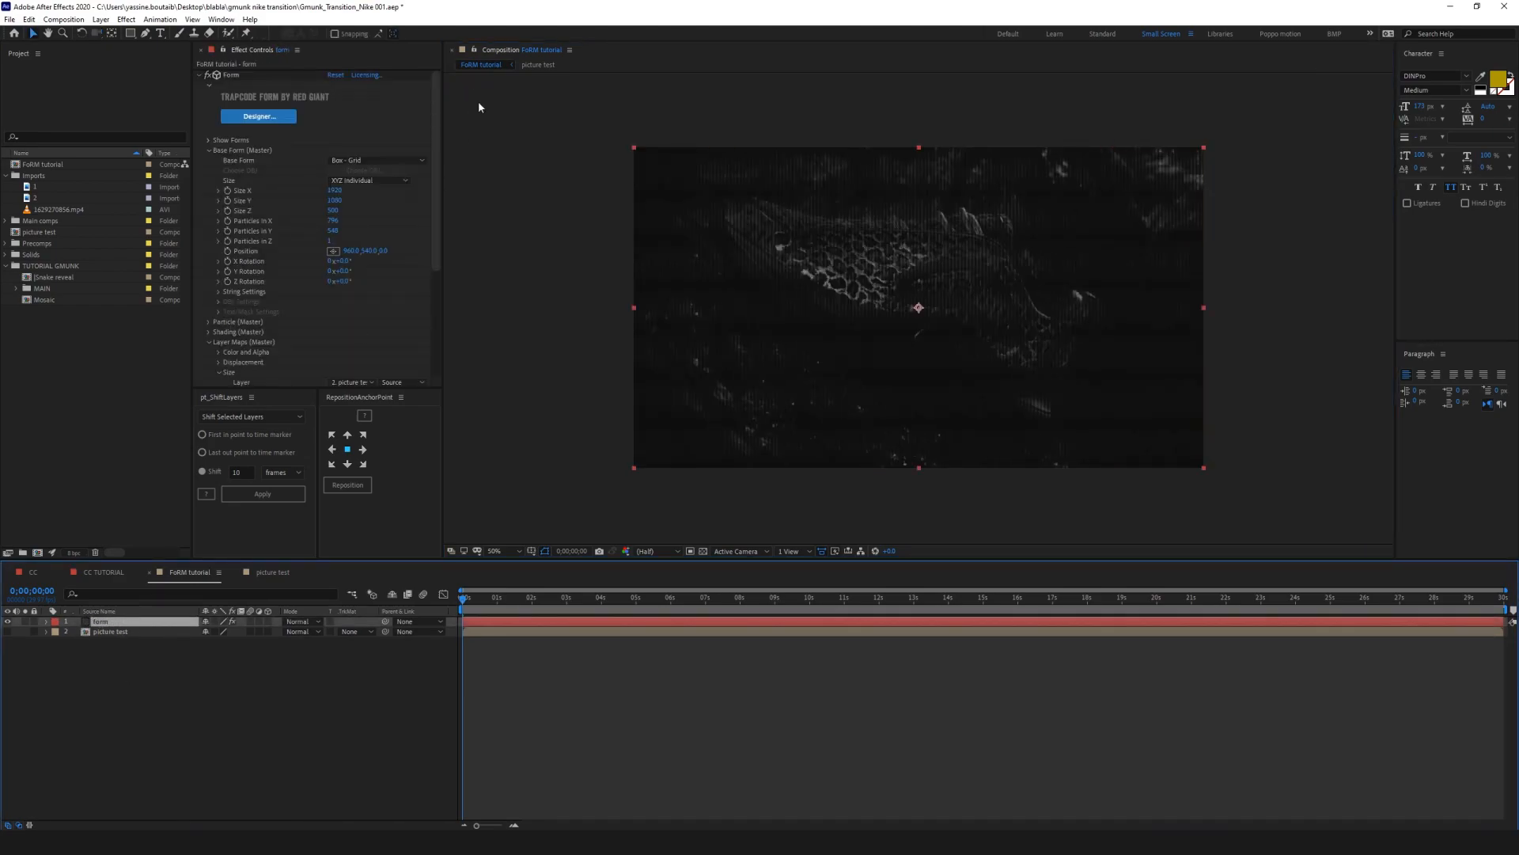
left_click(334, 221)
type("500")
key("Tab")
type("500")
key("Return")
Step: Set the Form particles' Size to 7 and Size Random to 100%
scroll(345, 306, "down", 4)
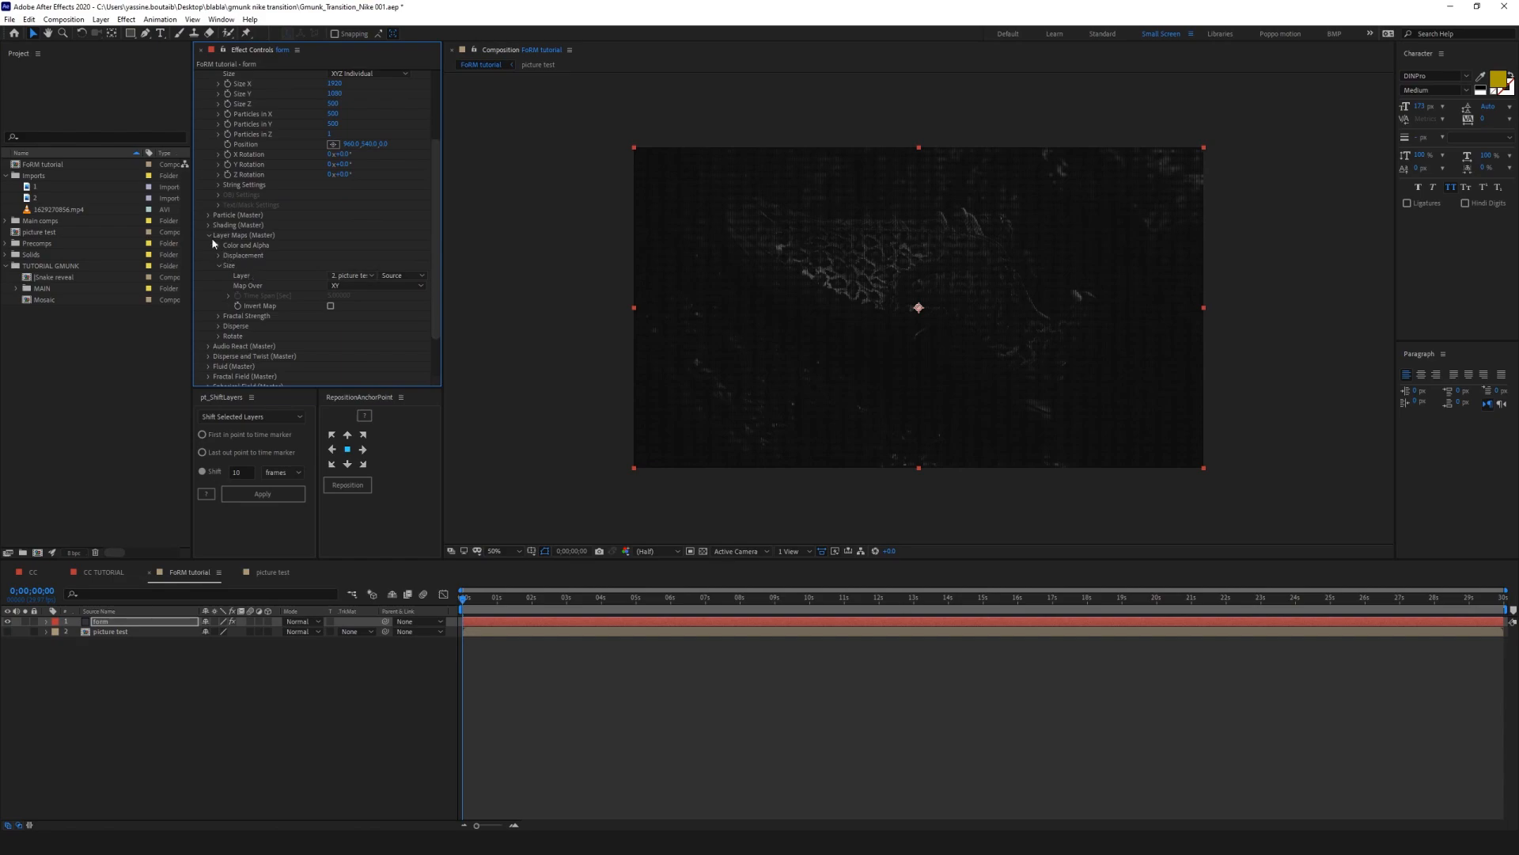
left_click(208, 231)
left_click(209, 260)
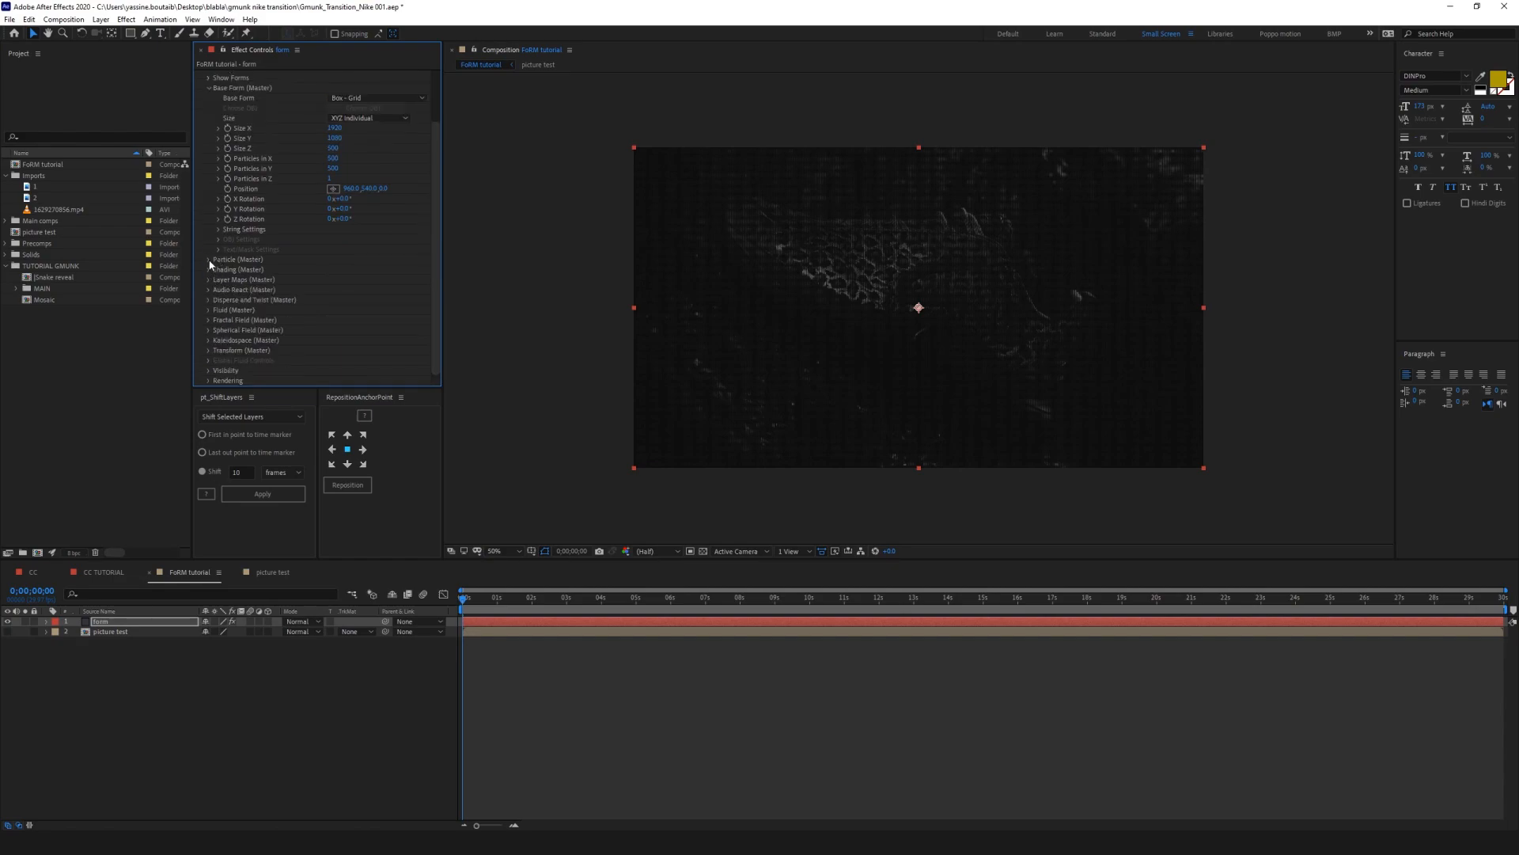
scroll(254, 252, "down", 3)
left_click_drag(331, 218, 486, 222)
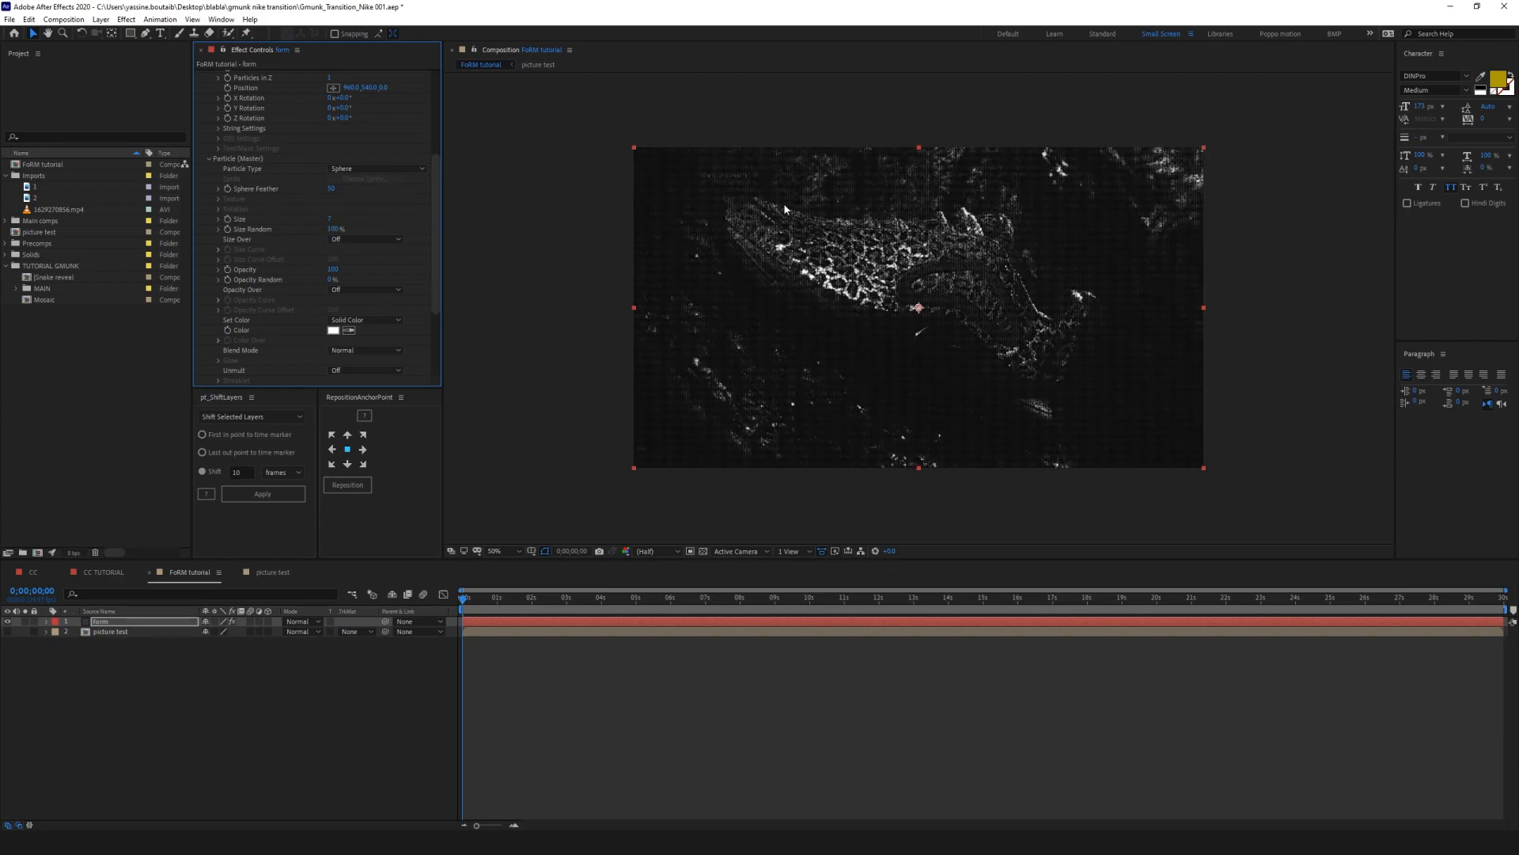
Step: Set the particles' Sphere Feather to 100, checking the grid up close and further along the timeline
scroll(884, 318, "up", 4)
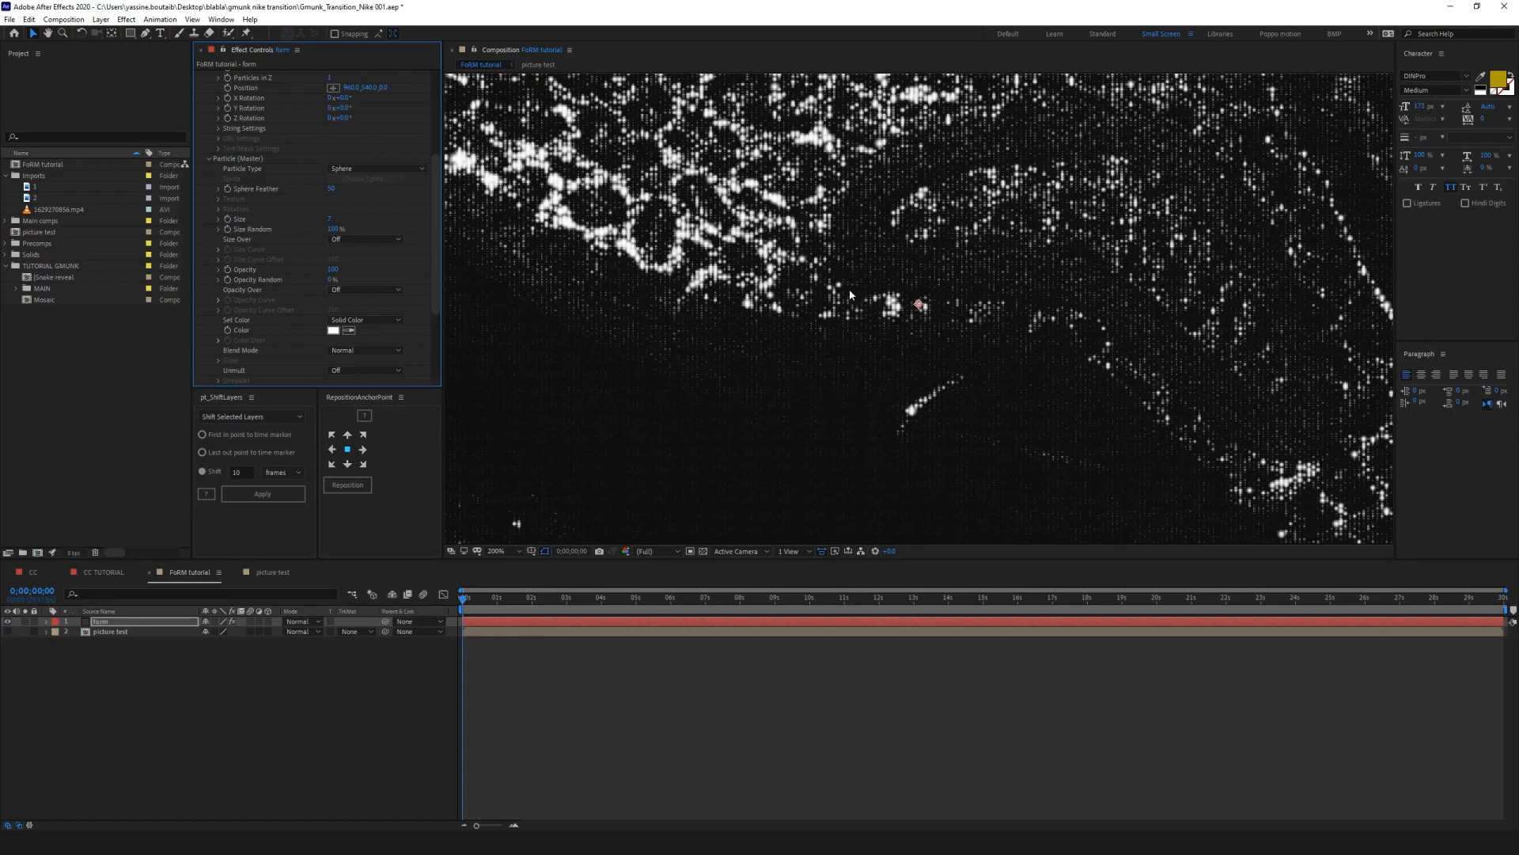
scroll(890, 307, "up", 2)
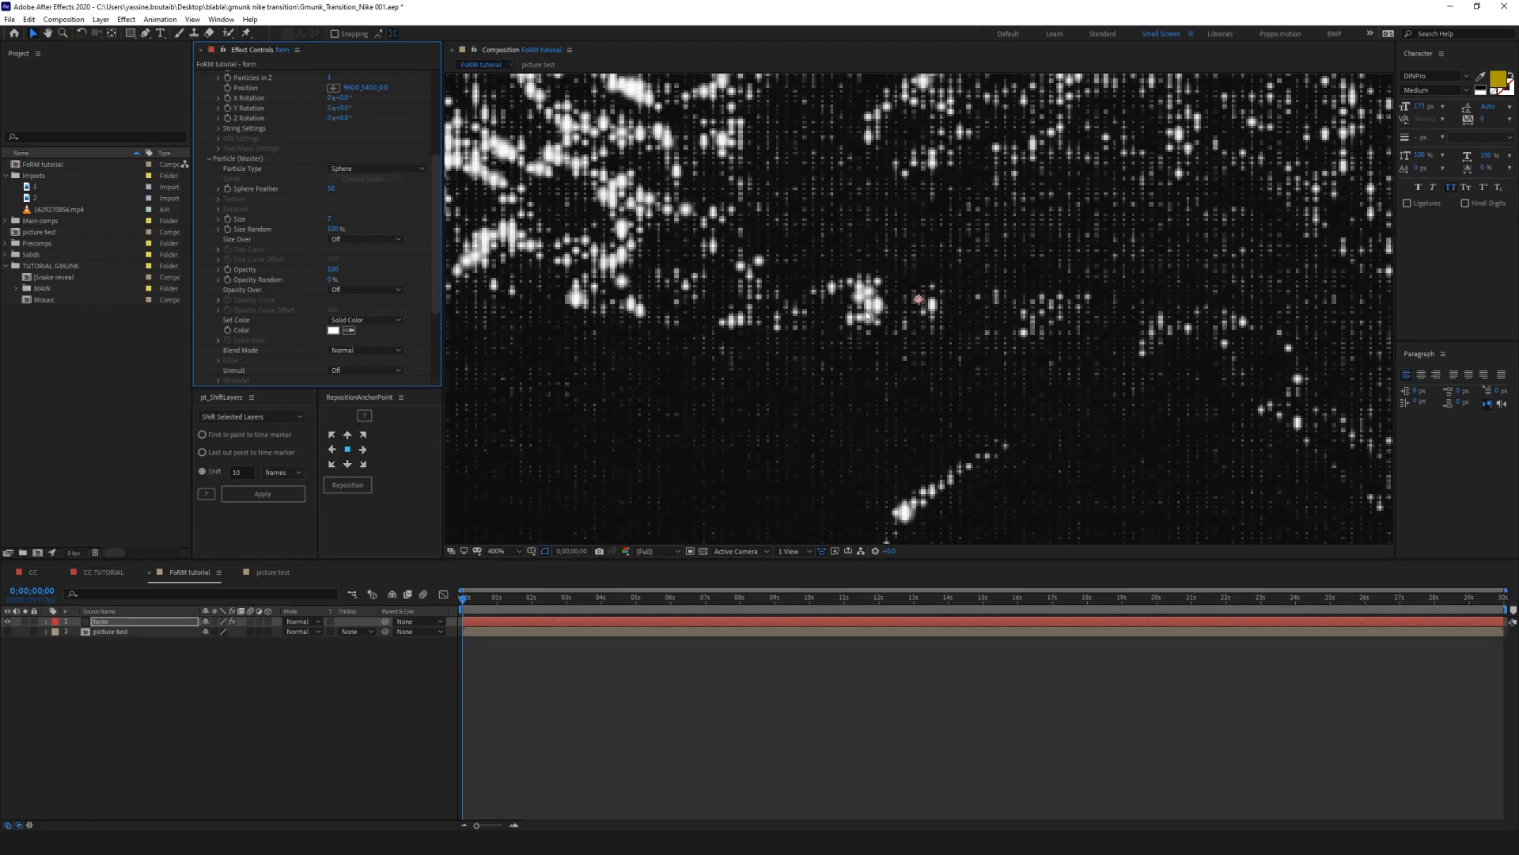
left_click_drag(331, 189, 75, 187)
left_click_drag(1324, 189, 554, 194)
mouse_move(331, 279)
left_mouse_down()
mouse_move(657, 268)
mouse_move(328, 286)
left_mouse_up()
scroll(1065, 346, "down", 3)
left_click_drag(490, 602, 1139, 609)
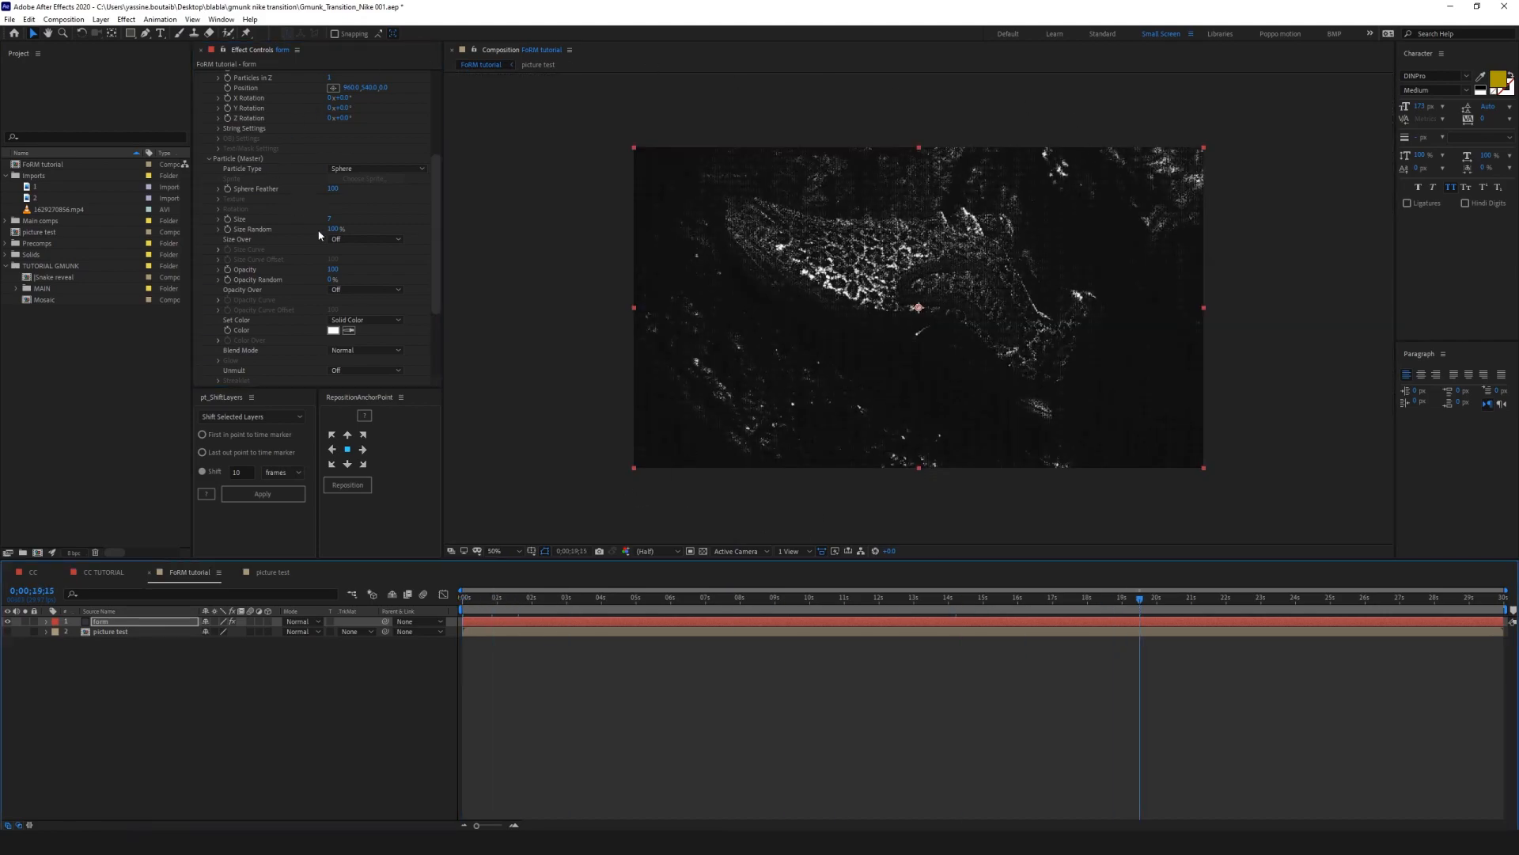
scroll(372, 262, "up", 4)
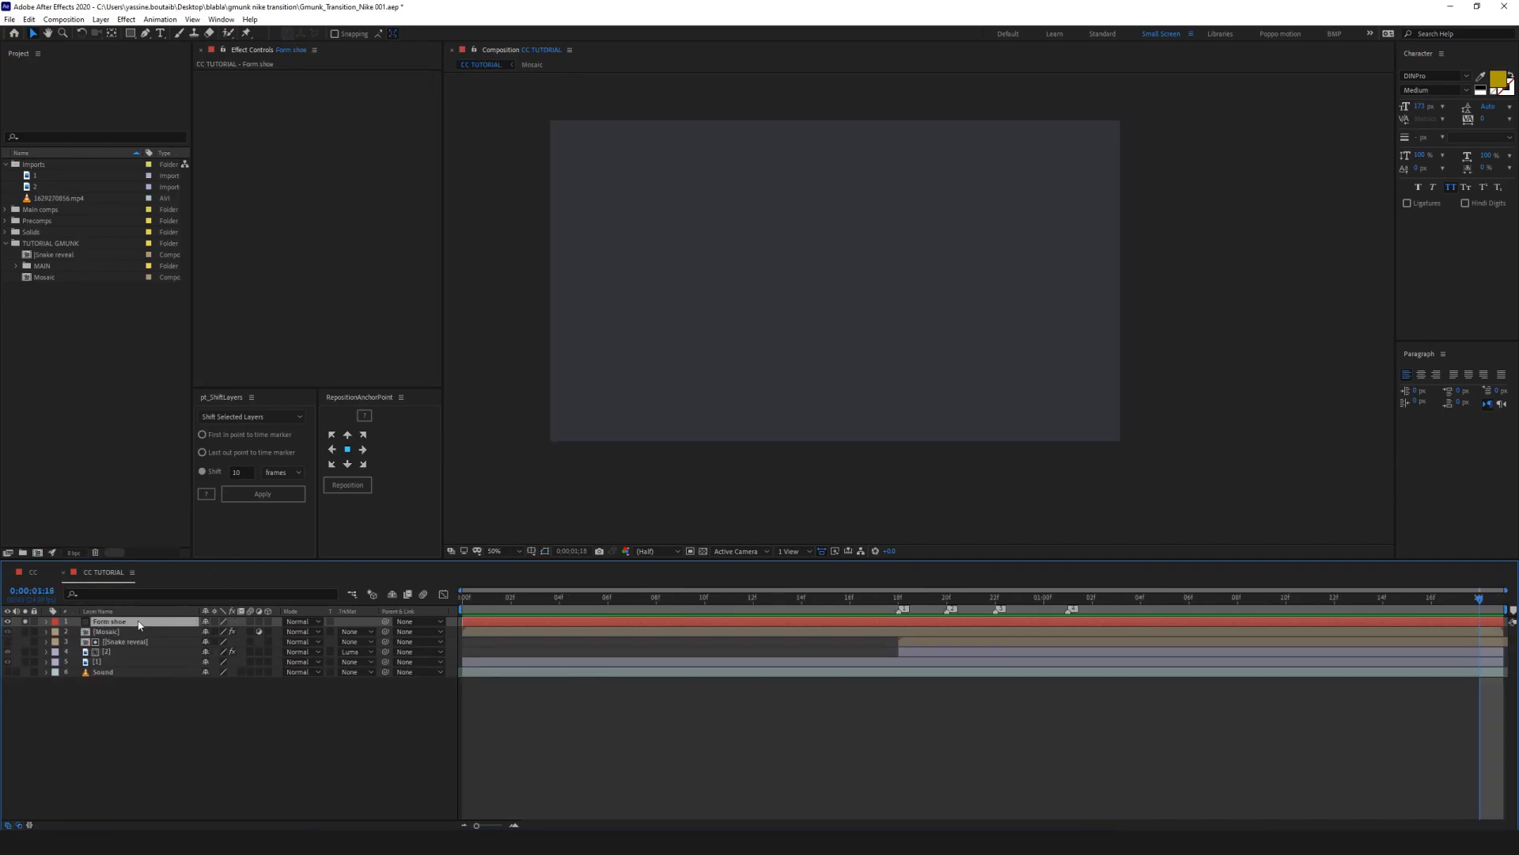
Step: Add image 1 to the CC TUTORIAL composition as its lowest layer
left_click(197, 720)
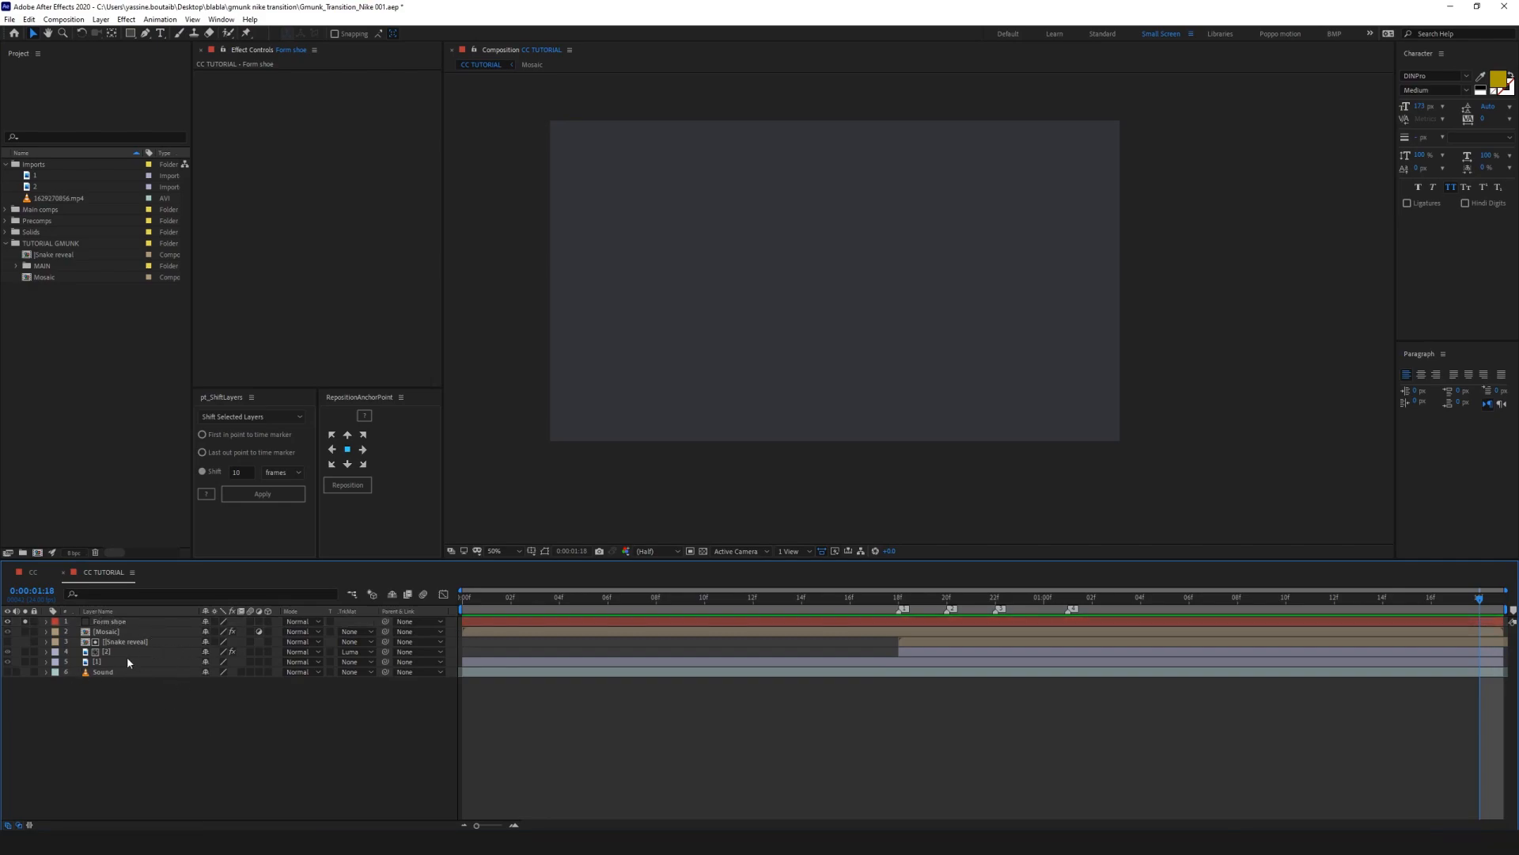
left_click(39, 177)
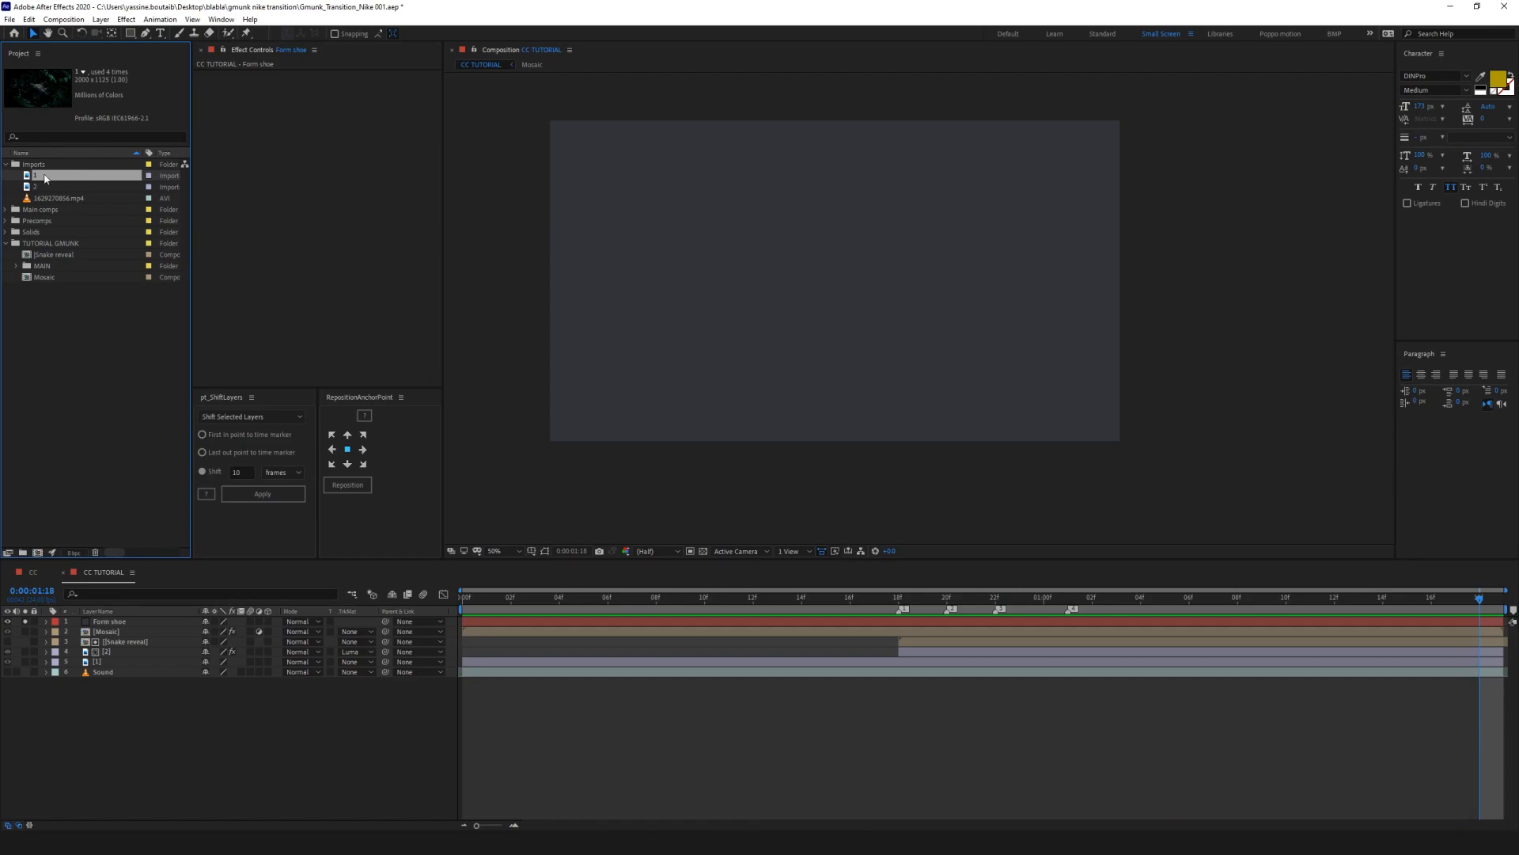
left_click_drag(57, 176, 158, 724)
Step: Create a new composition named form shoe
key("ctrl+n")
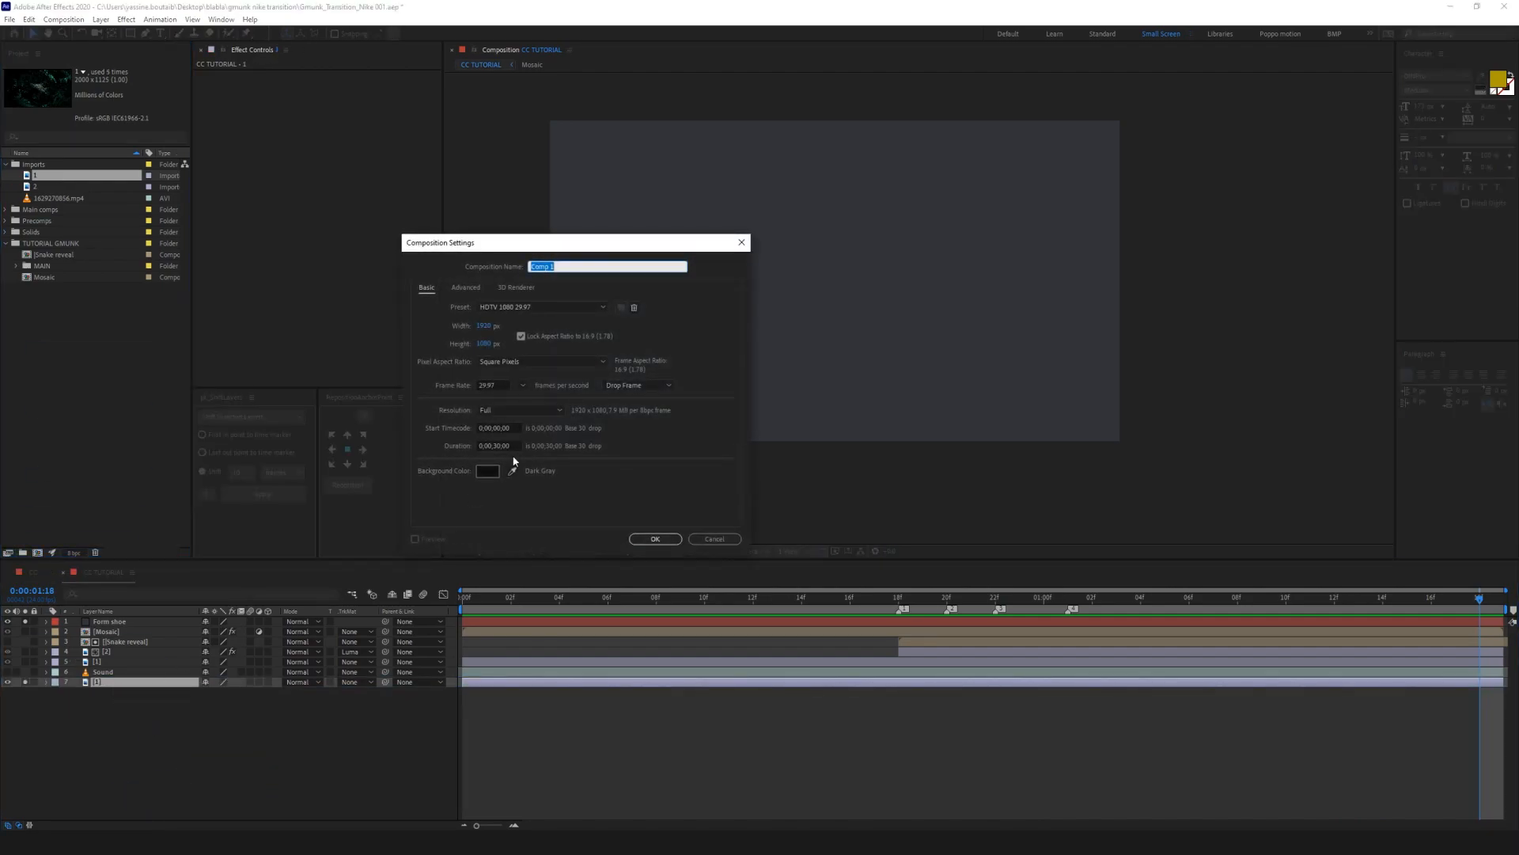
type("form shoe")
key("Return")
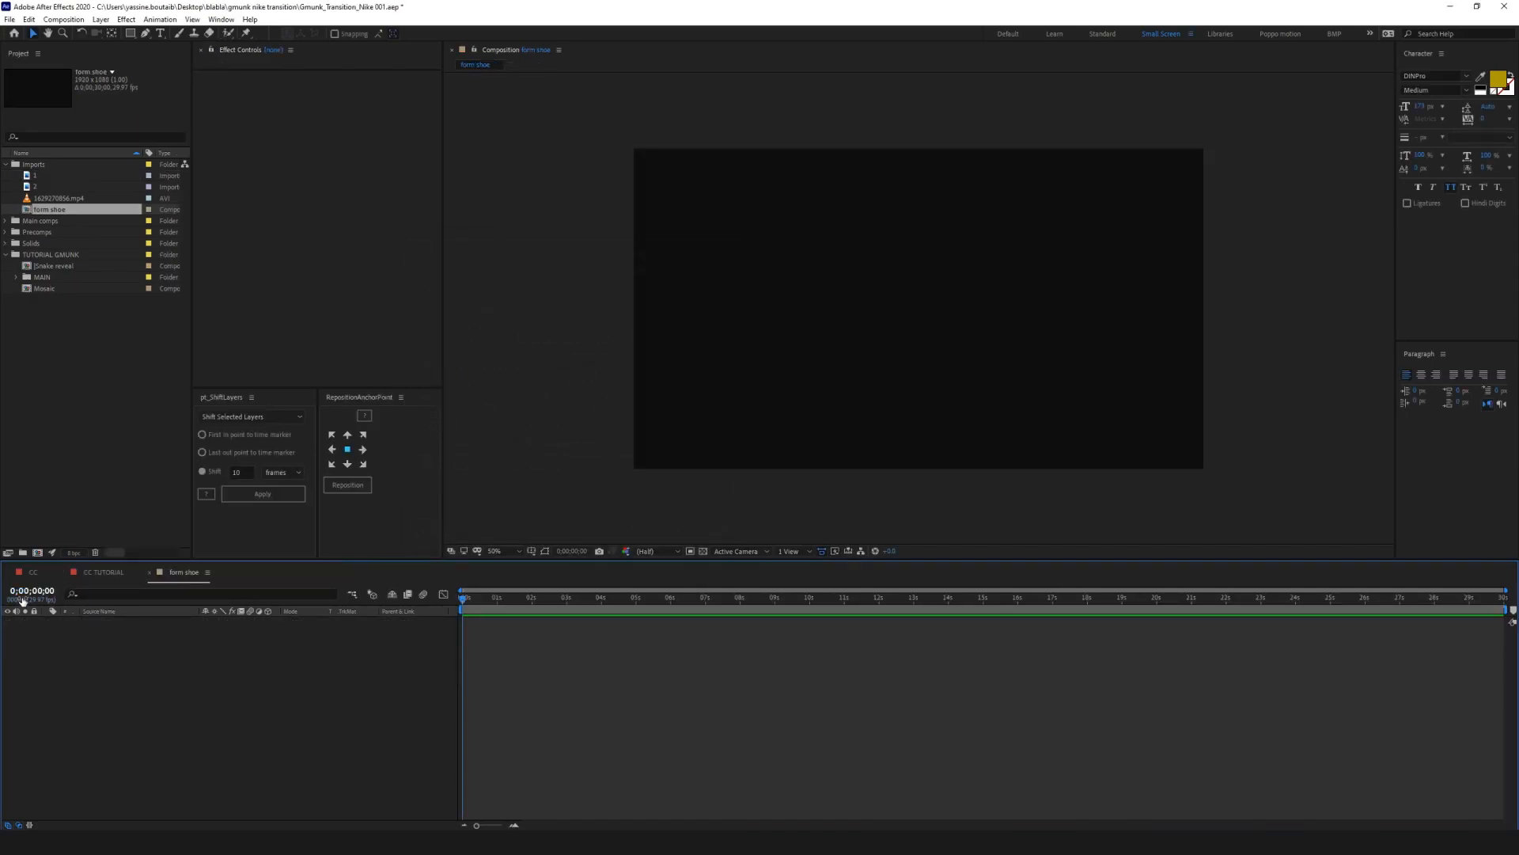
Step: Add image 1 from the Imports folder to the form shoe composition
left_click(38, 187)
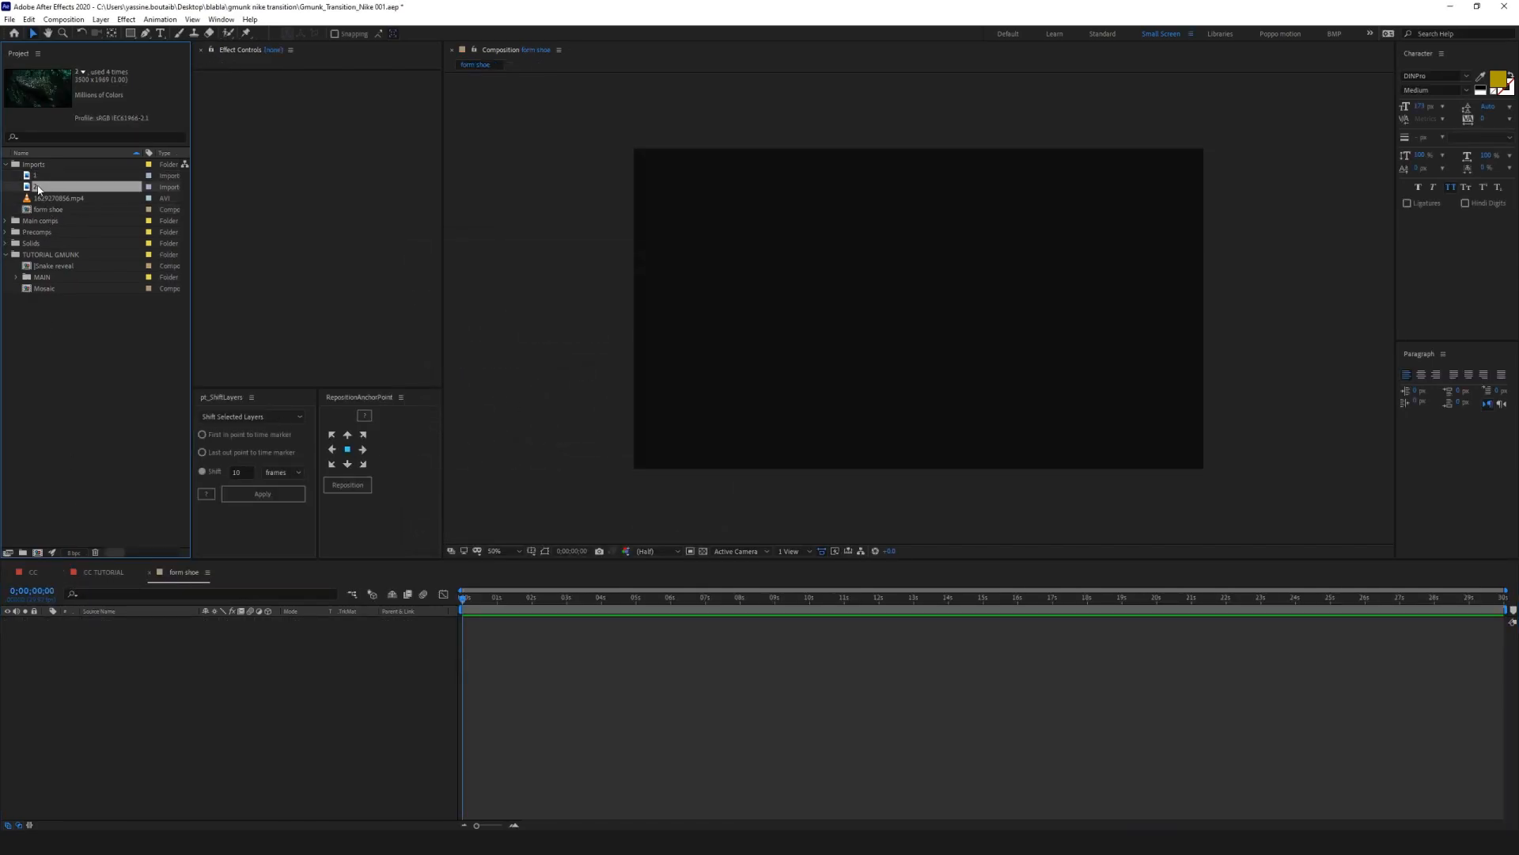
left_click(37, 177)
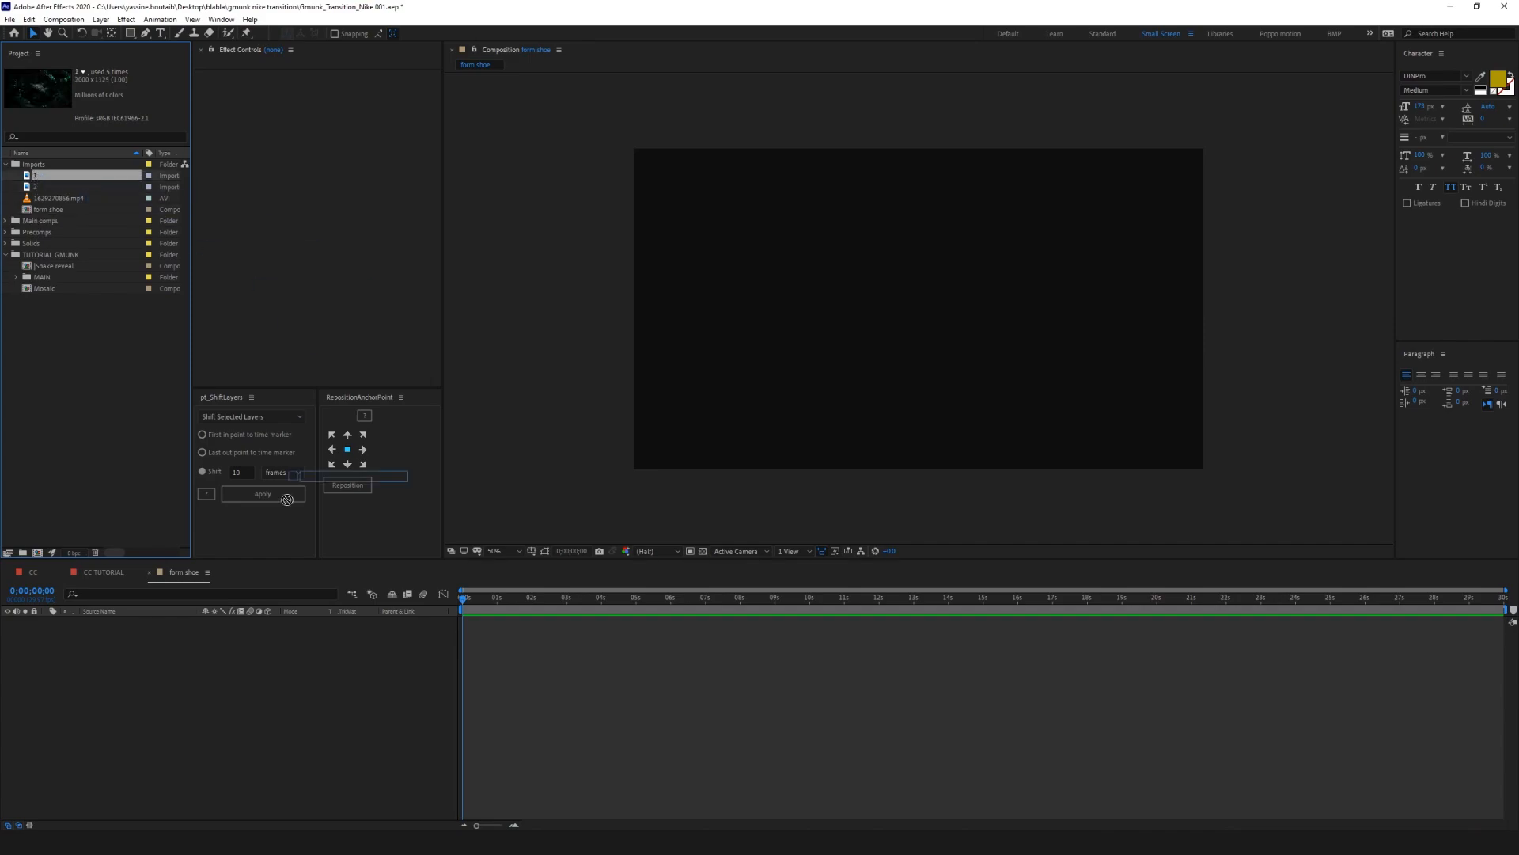
left_click_drag(173, 669, 177, 673)
left_click(272, 705)
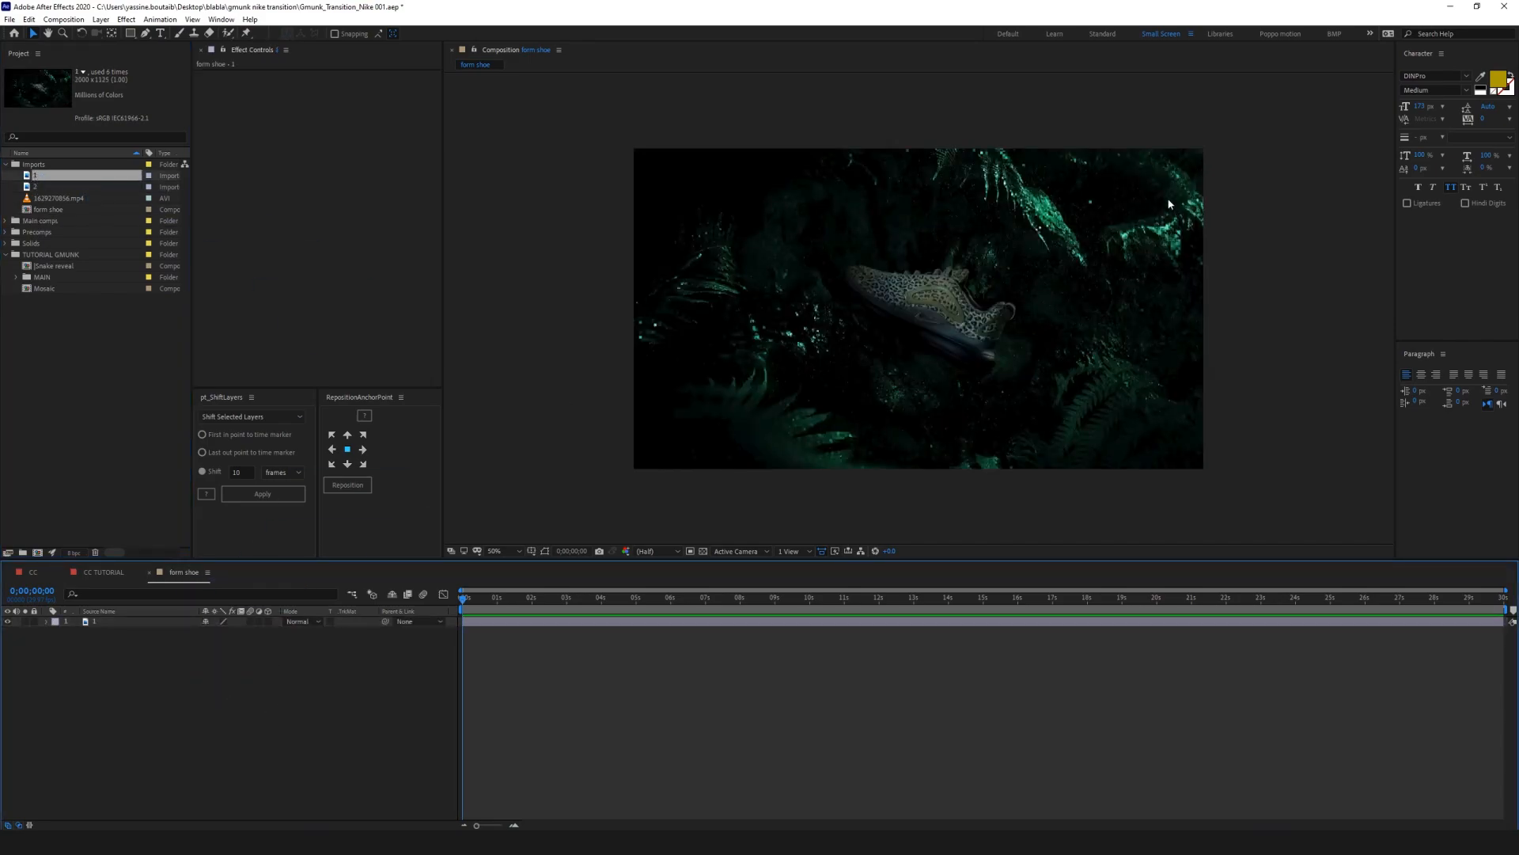
Step: Mask the shoe on image 1 by tracing a closed curved path around its outline with the Pen tool
scroll(967, 316, "up", 4)
left_click(146, 34)
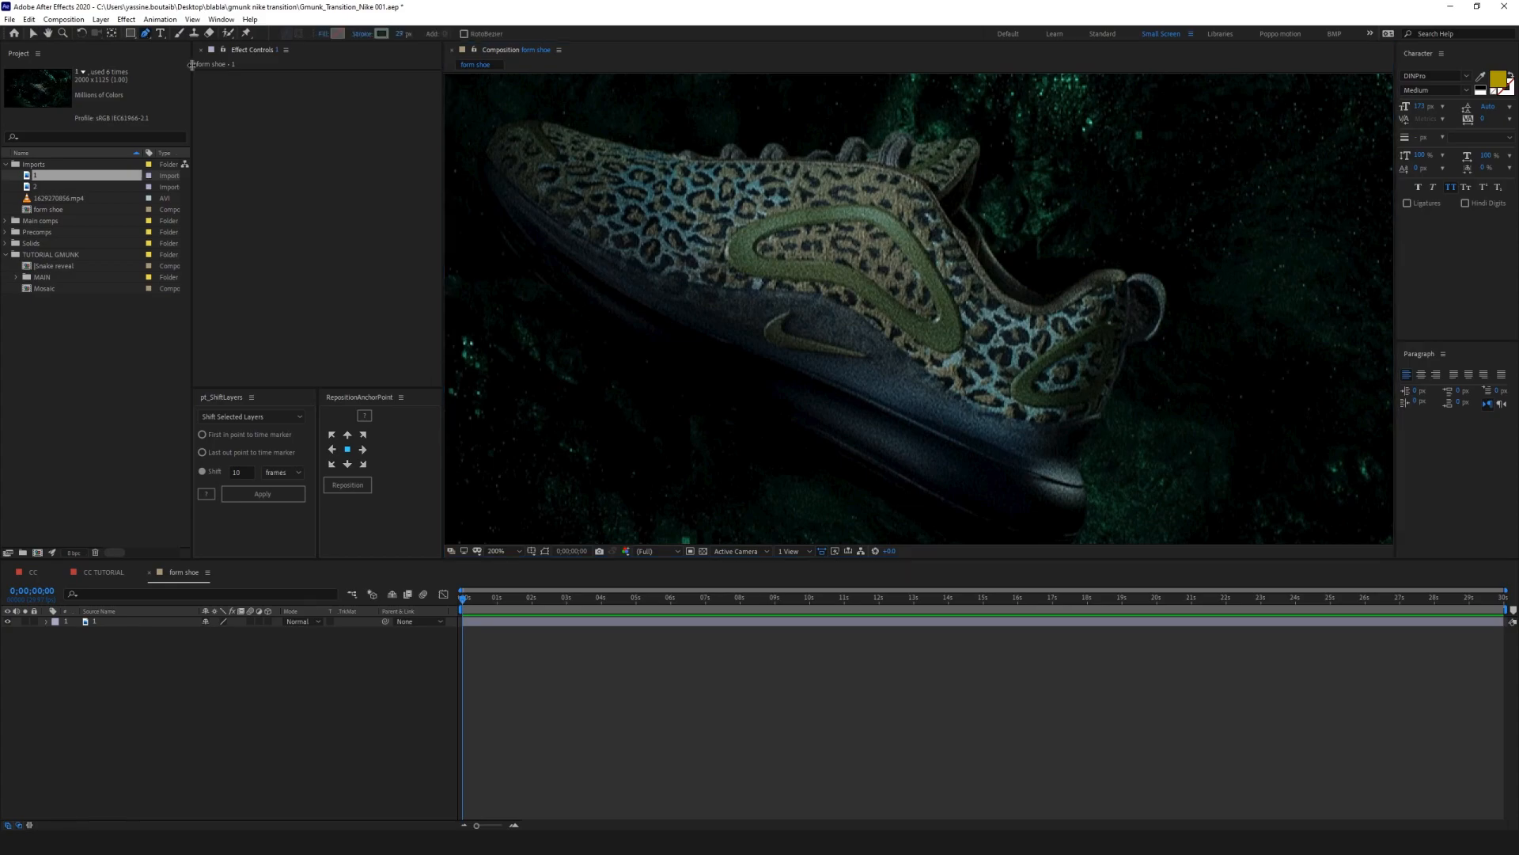
left_click_drag(715, 322, 673, 255)
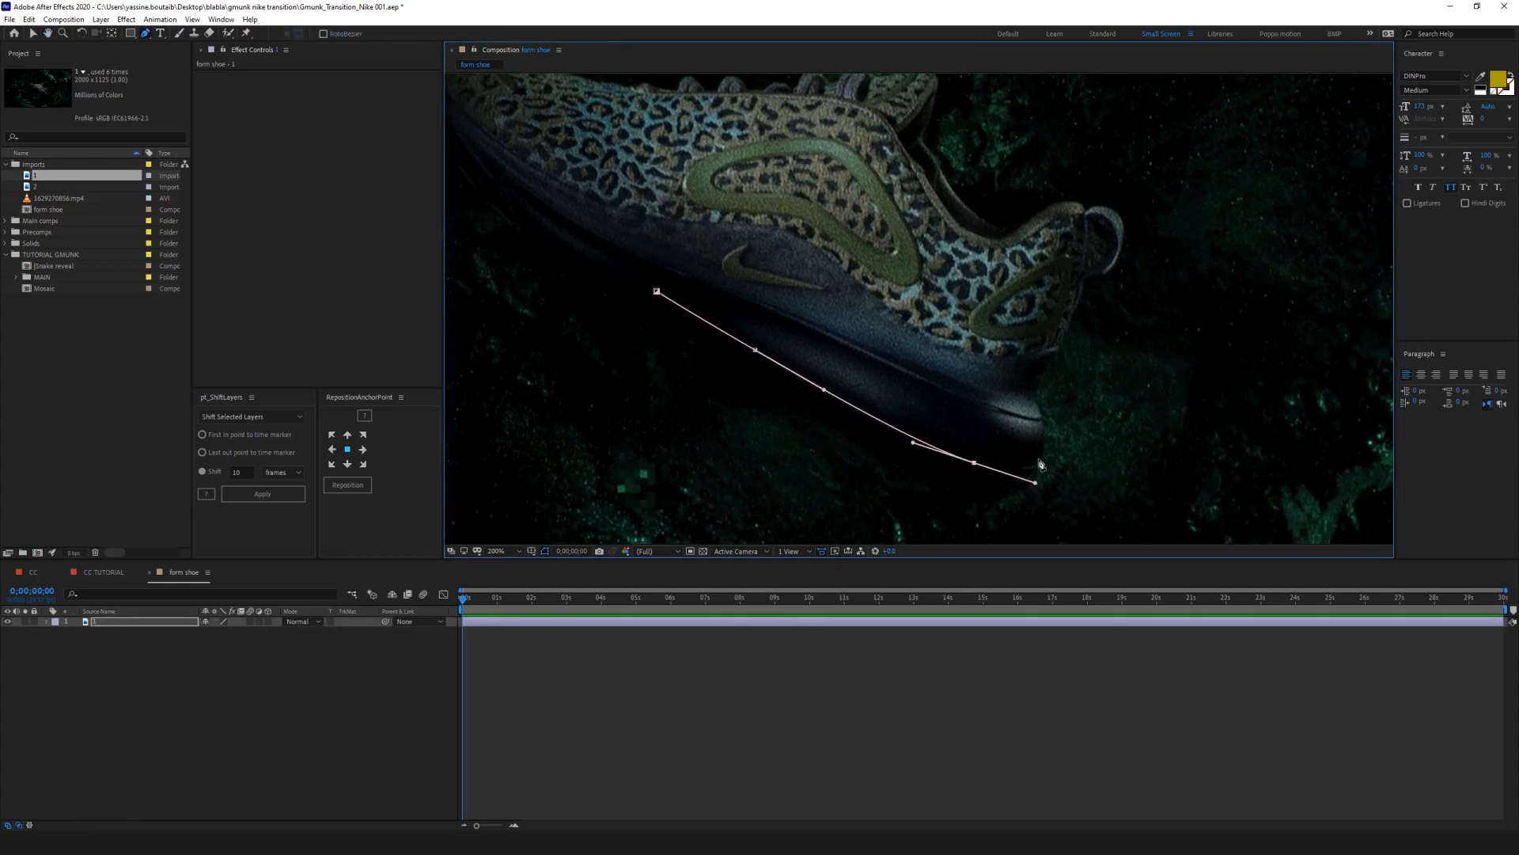
left_click_drag(1040, 448, 1085, 277)
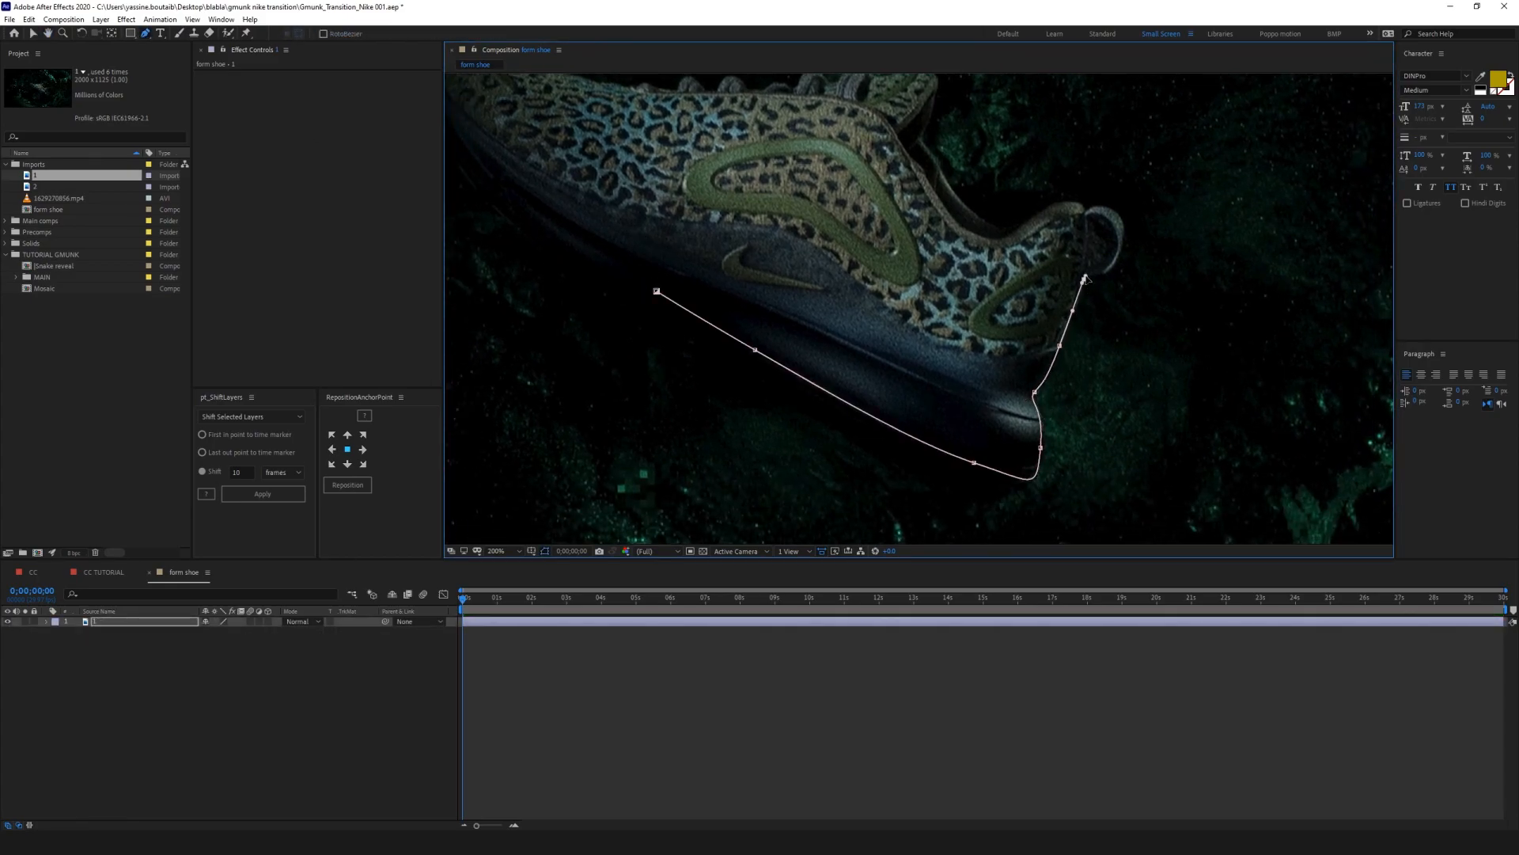
left_click(1089, 231)
left_click_drag(1078, 199, 1049, 369)
left_click_drag(1003, 321, 986, 221)
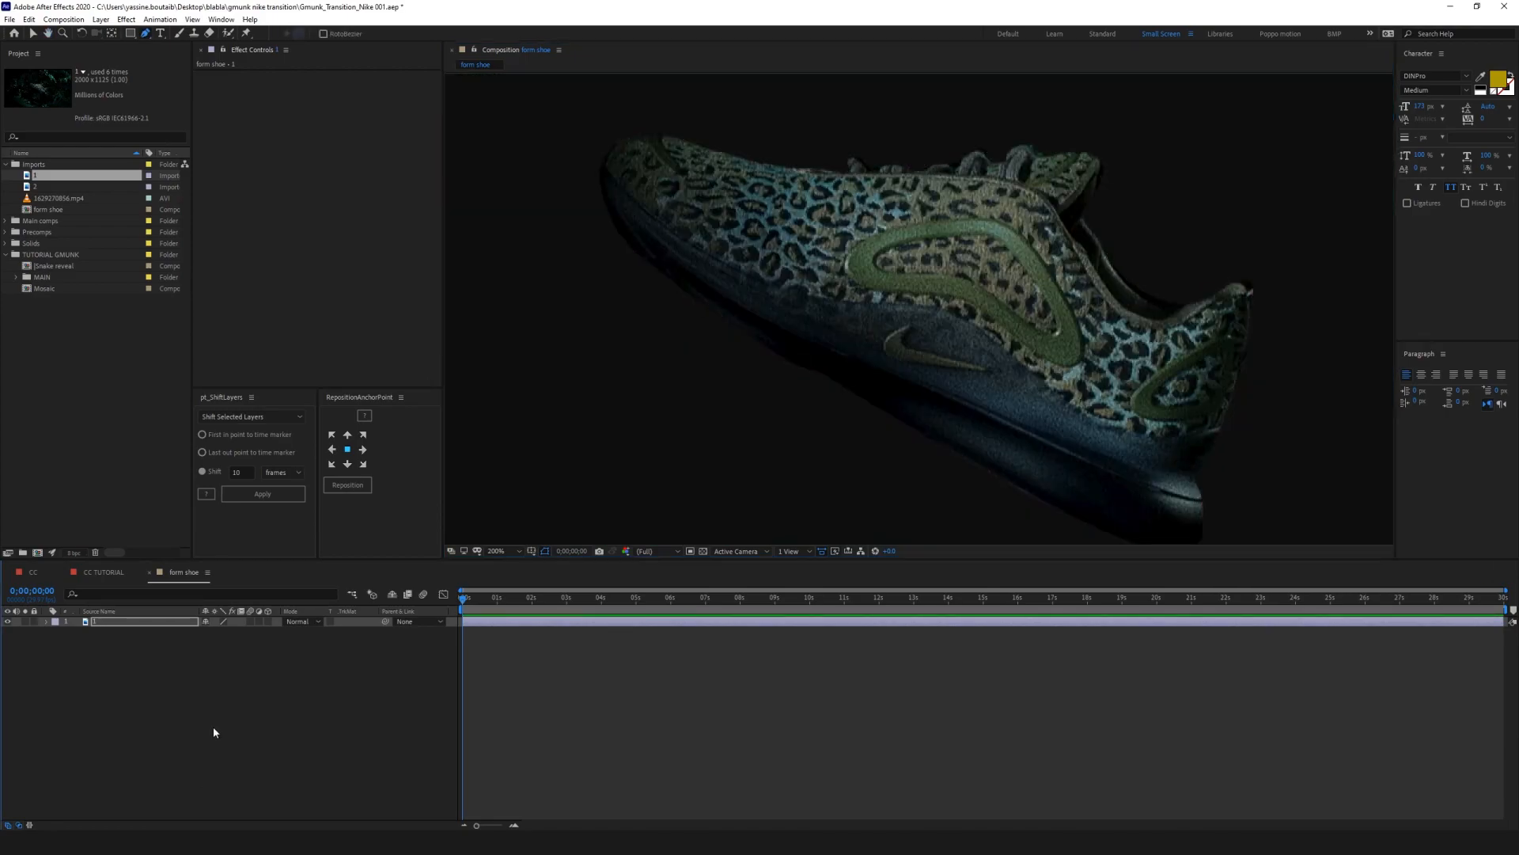
left_click(214, 729)
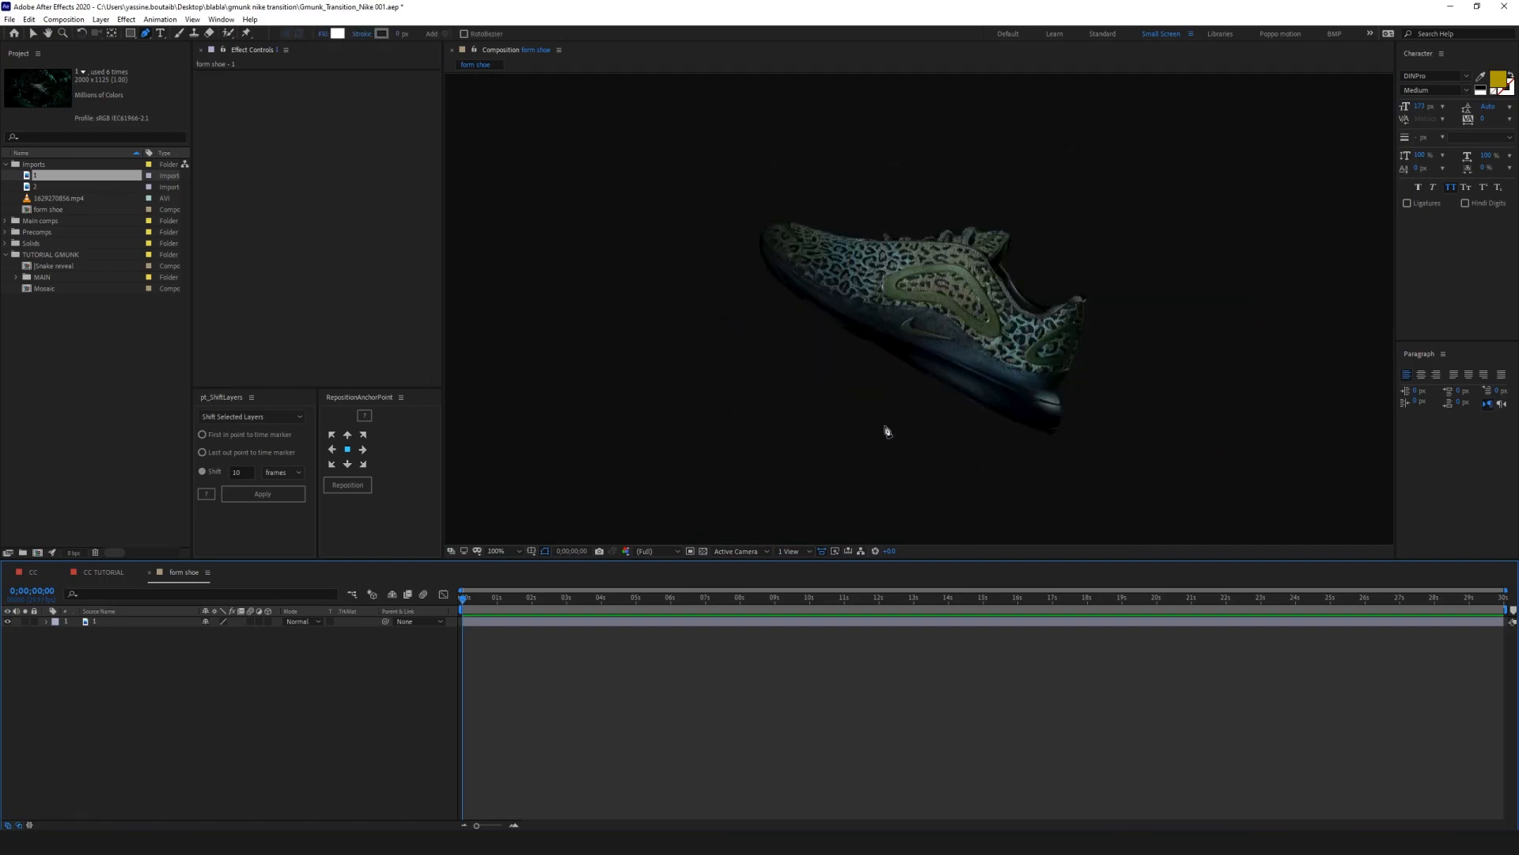
key("comma")
key("comma")
left_click(703, 551)
left_click(703, 552)
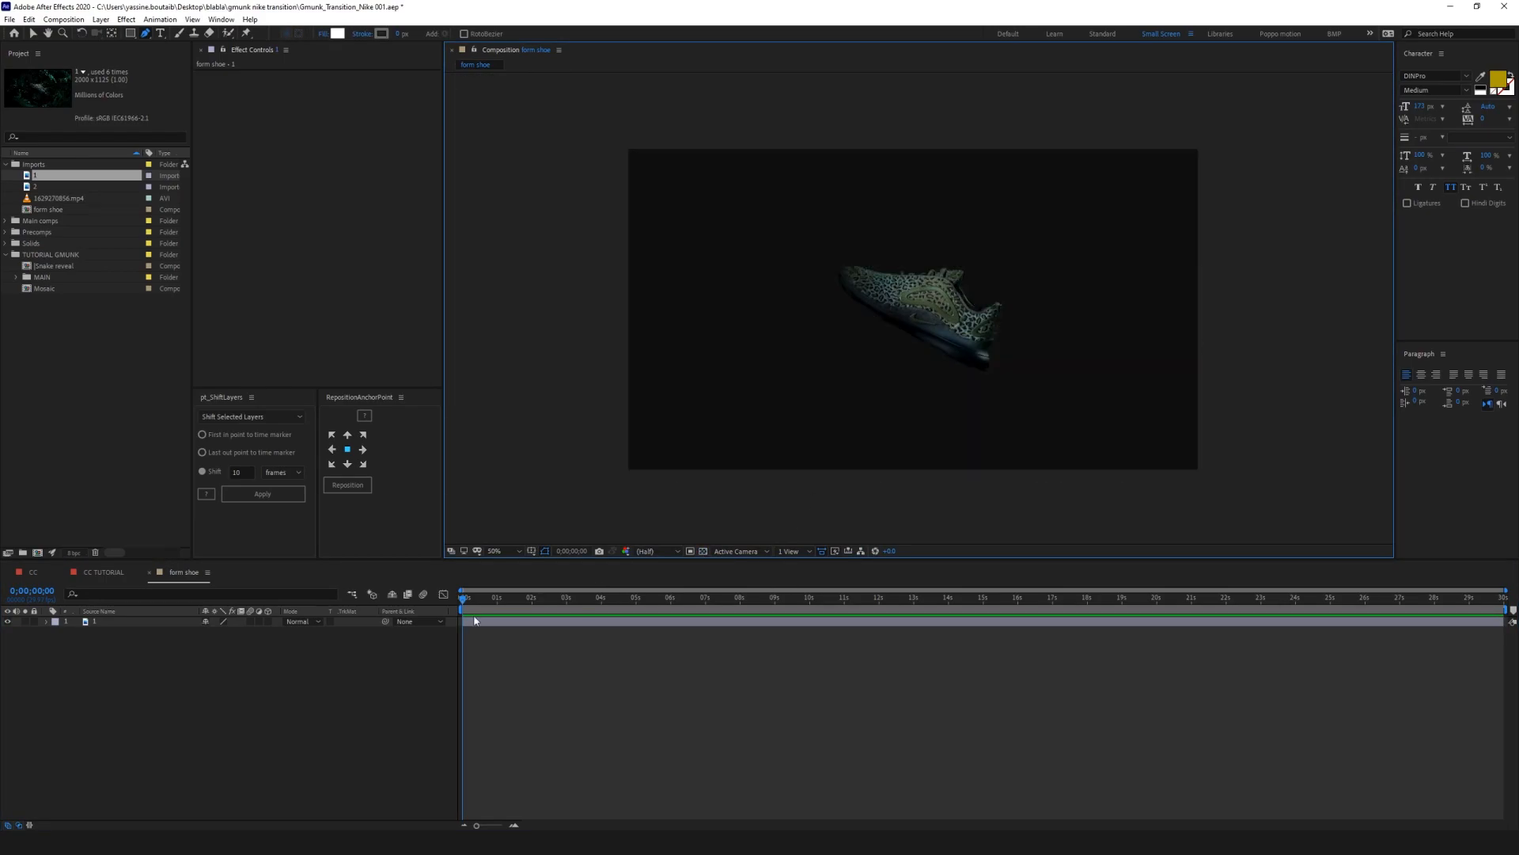
Step: Add the form shoe composition to CC TUTORIAL as its lowest layer, go to 0:00:00:21 and hide the layer
left_click(104, 572)
key("ctrl+z")
left_click_drag(58, 210, 97, 696)
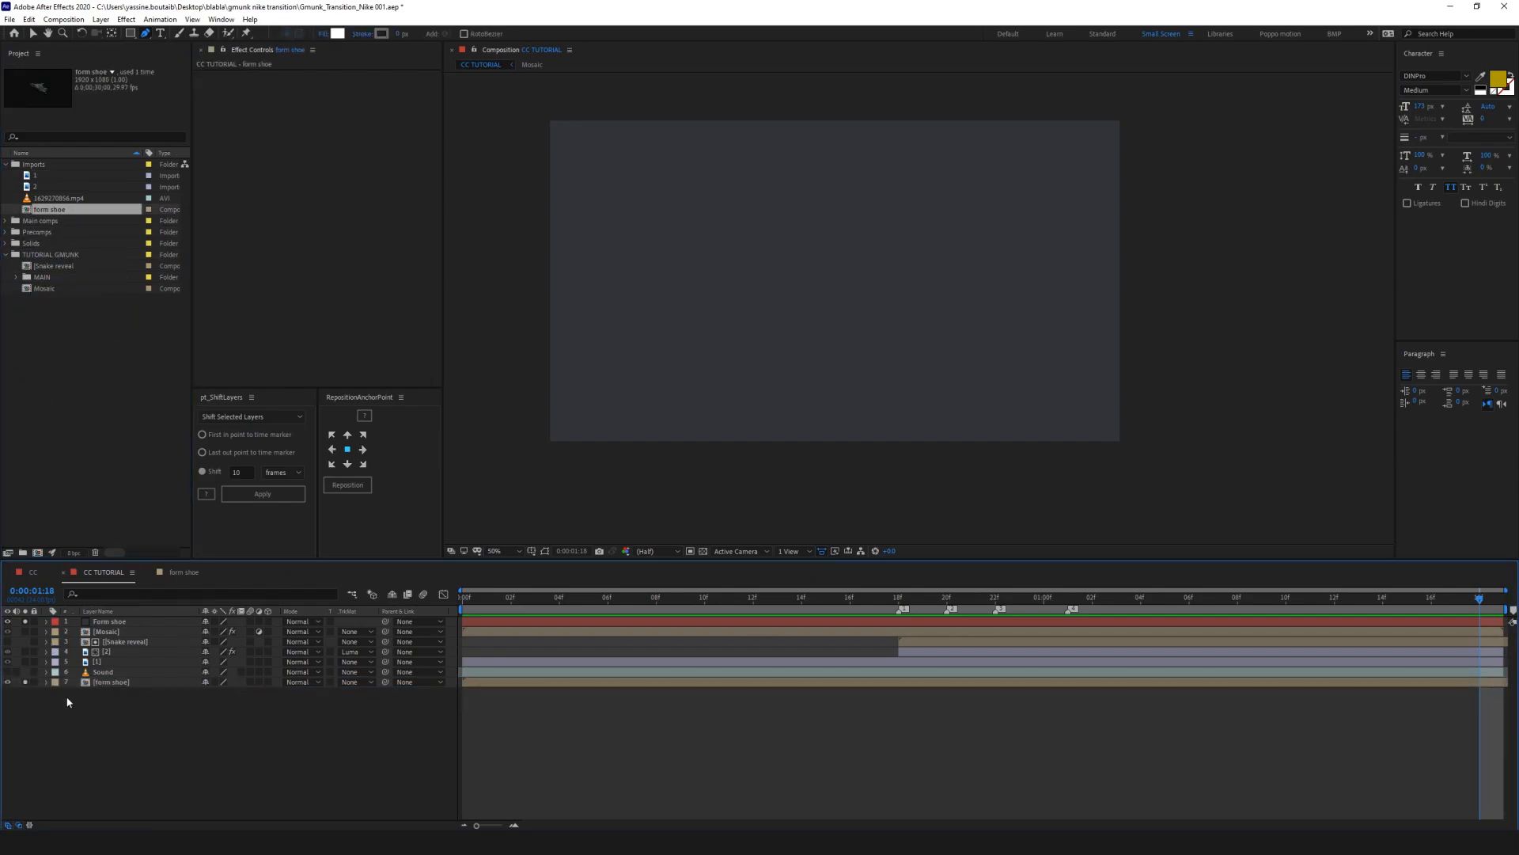
left_click_drag(1020, 598, 971, 598)
left_click(8, 682)
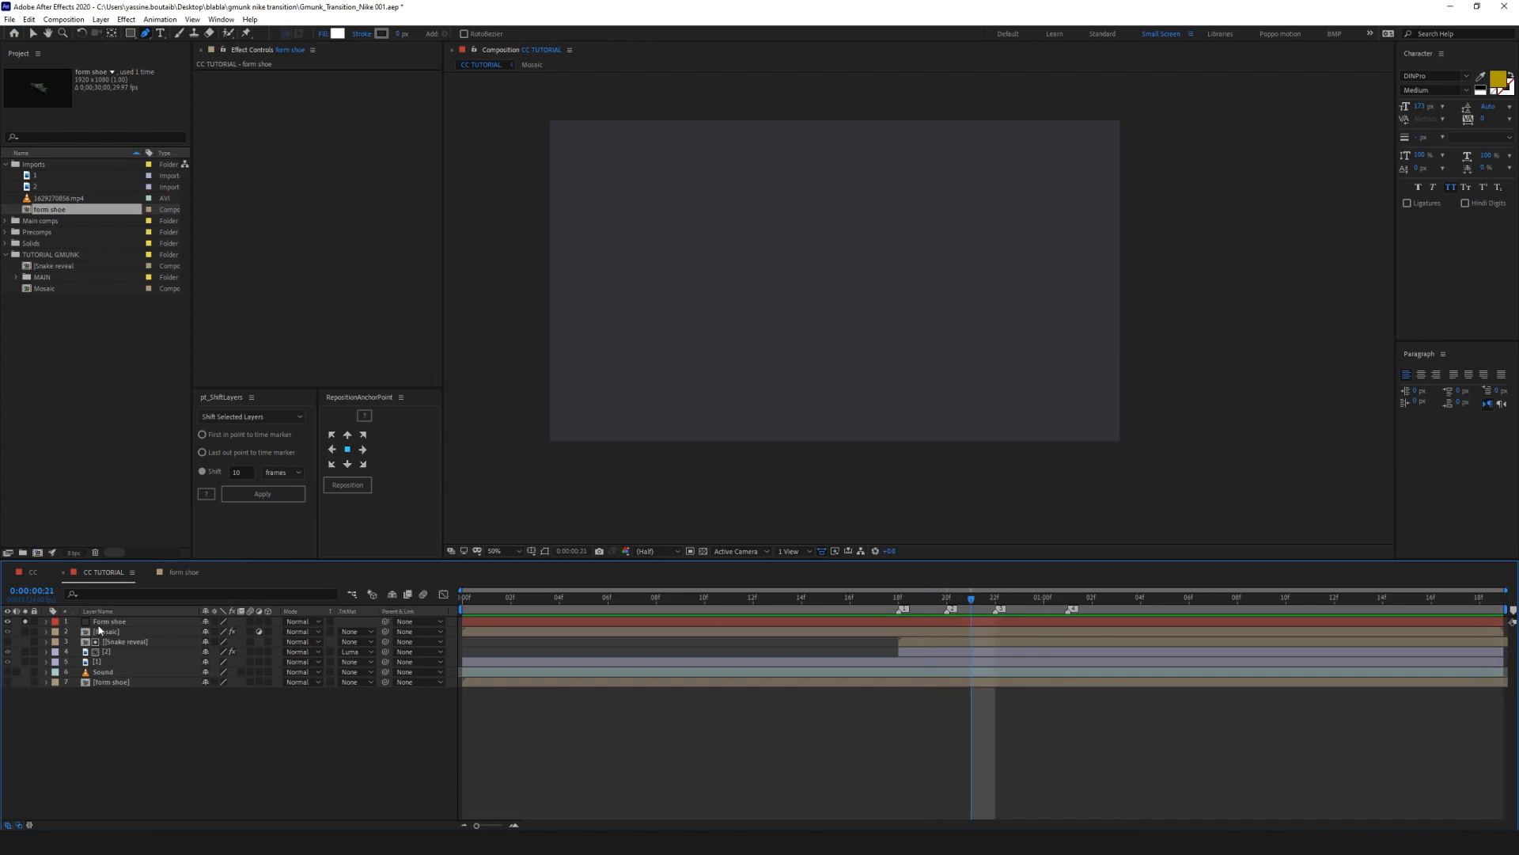
Step: Apply the Form effect to the red Form shoe solid layer
left_click(107, 622)
key("ctrl+space")
type("form")
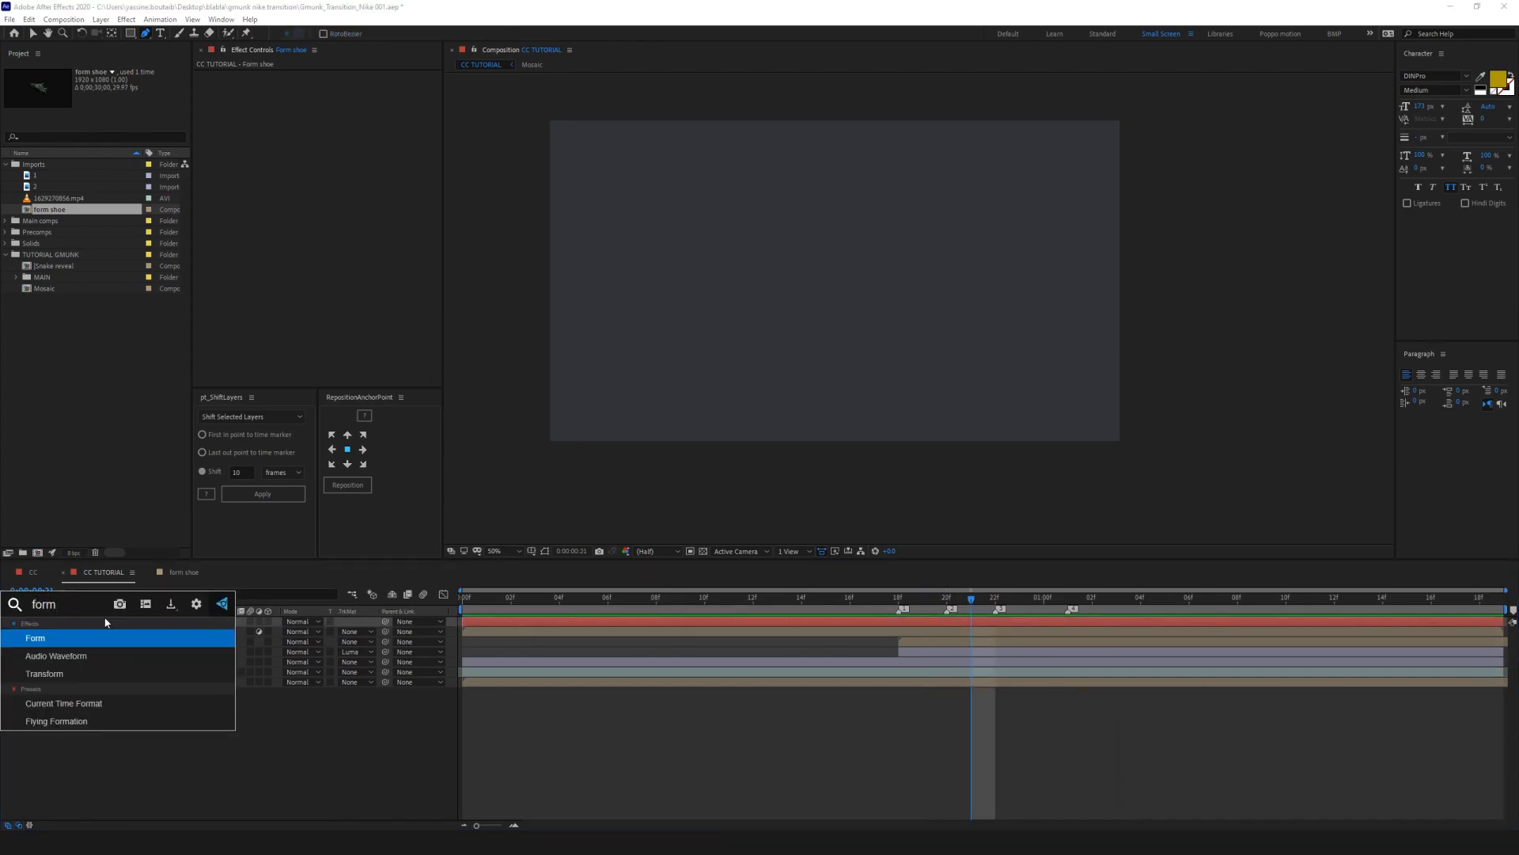
left_click(105, 637)
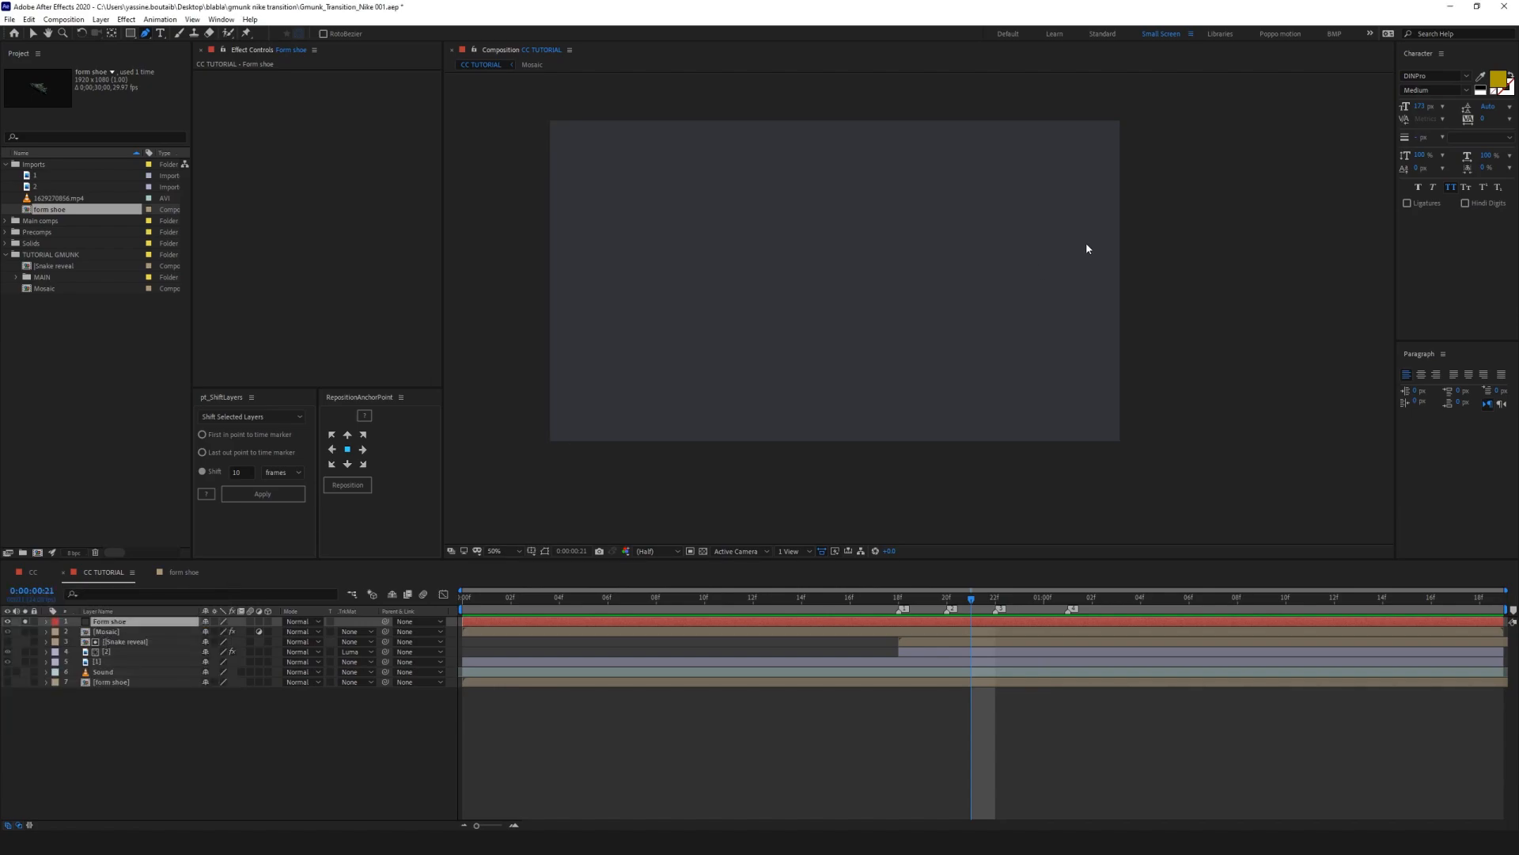
Step: Switch the base form's sizing to XYZ Individual, with Size X 1920 and Size Y 1080
left_click(387, 161)
left_click(277, 183)
left_click(358, 182)
left_click(364, 207)
left_click(335, 190)
type("19")
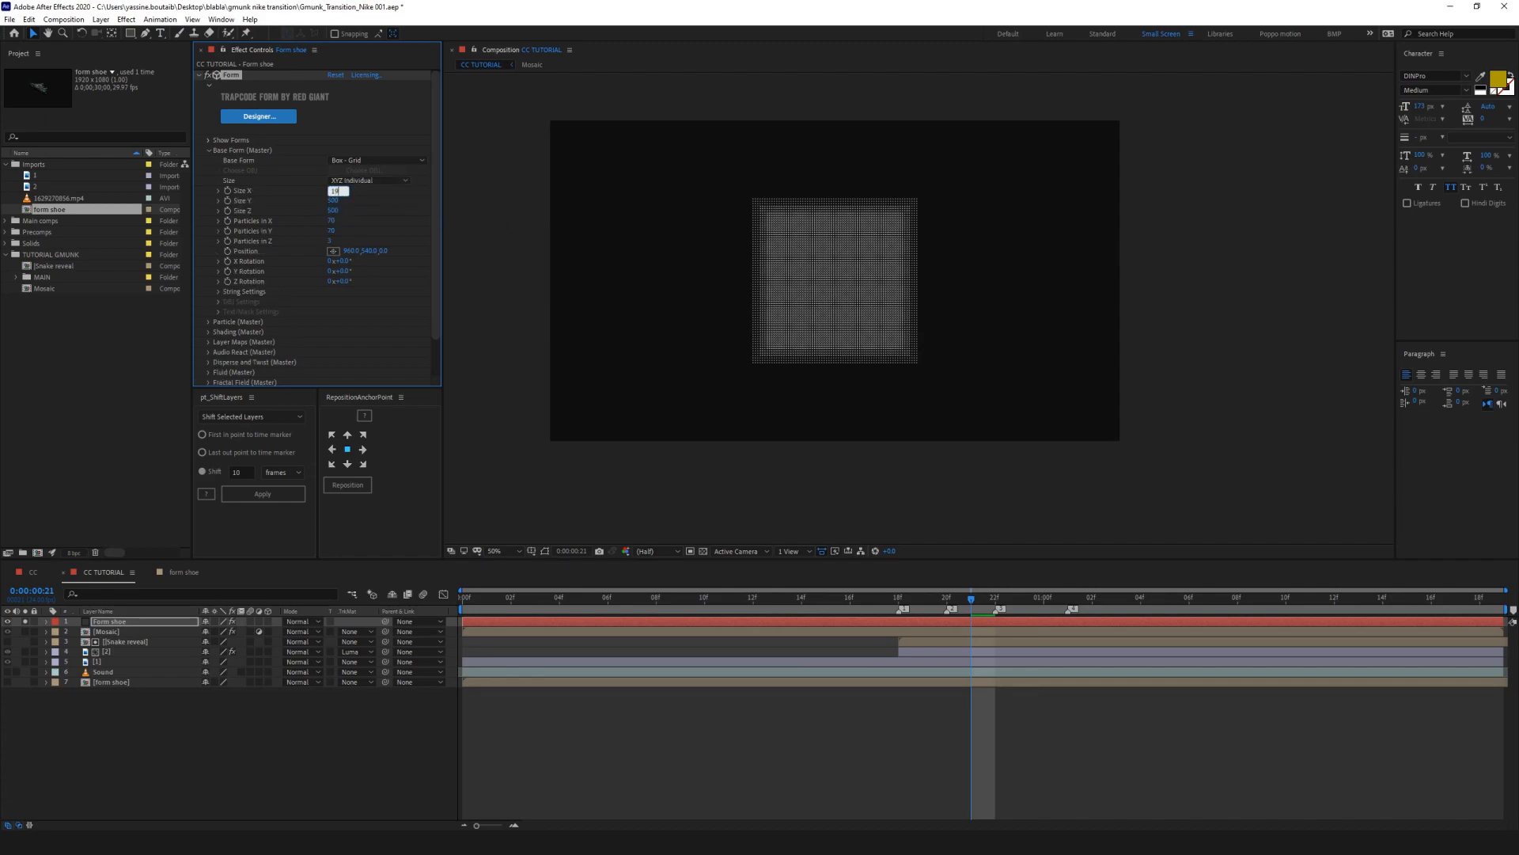
type("20")
key("Tab")
type("10")
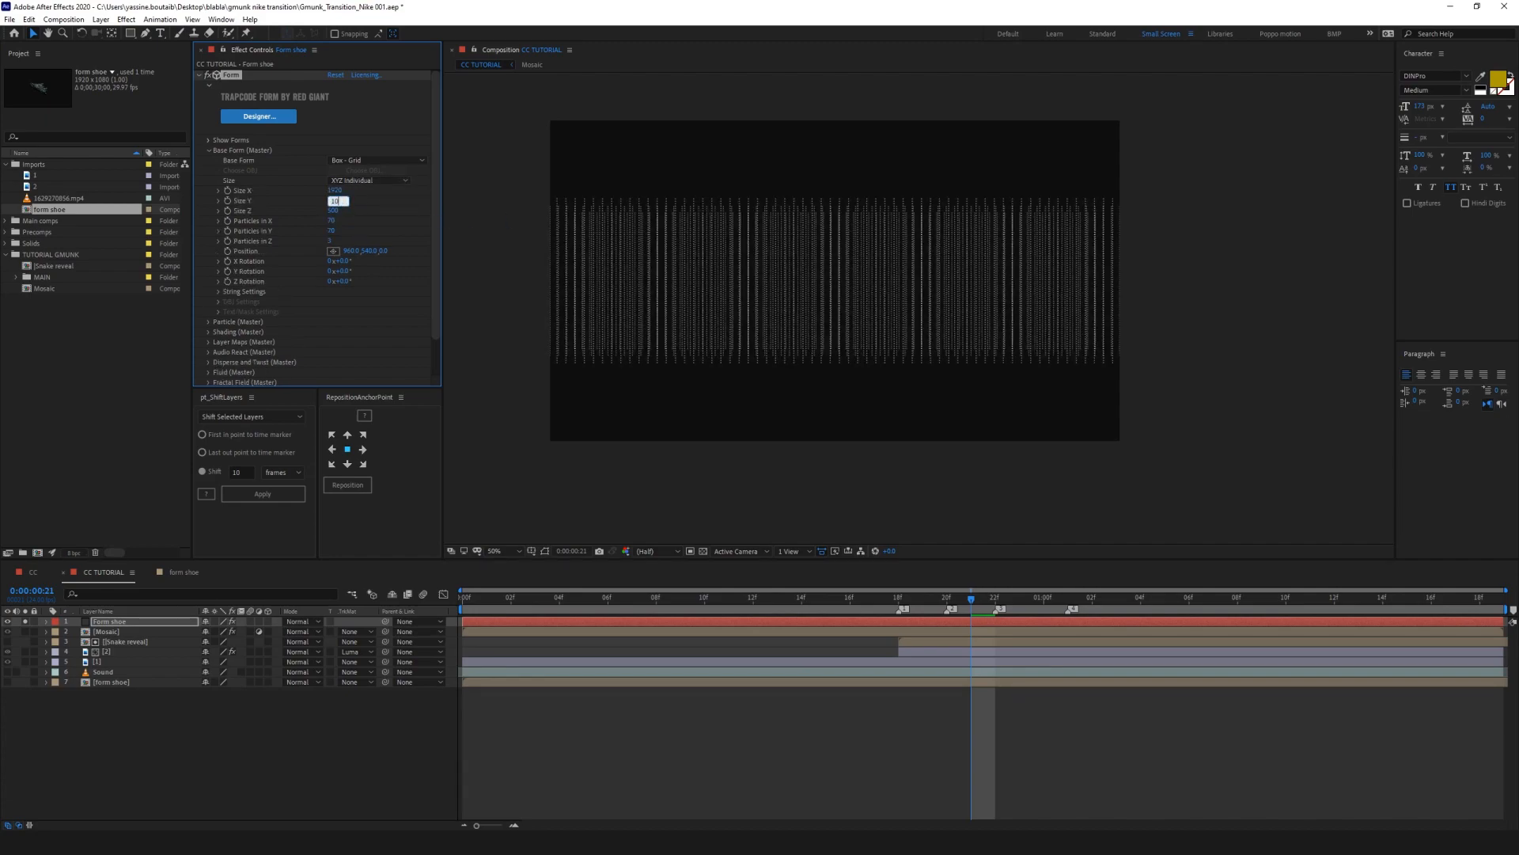
type("80")
key("Return")
Step: Flatten the particle grid by setting Size Z to 0 and Particles in Z to 1
left_click(333, 211)
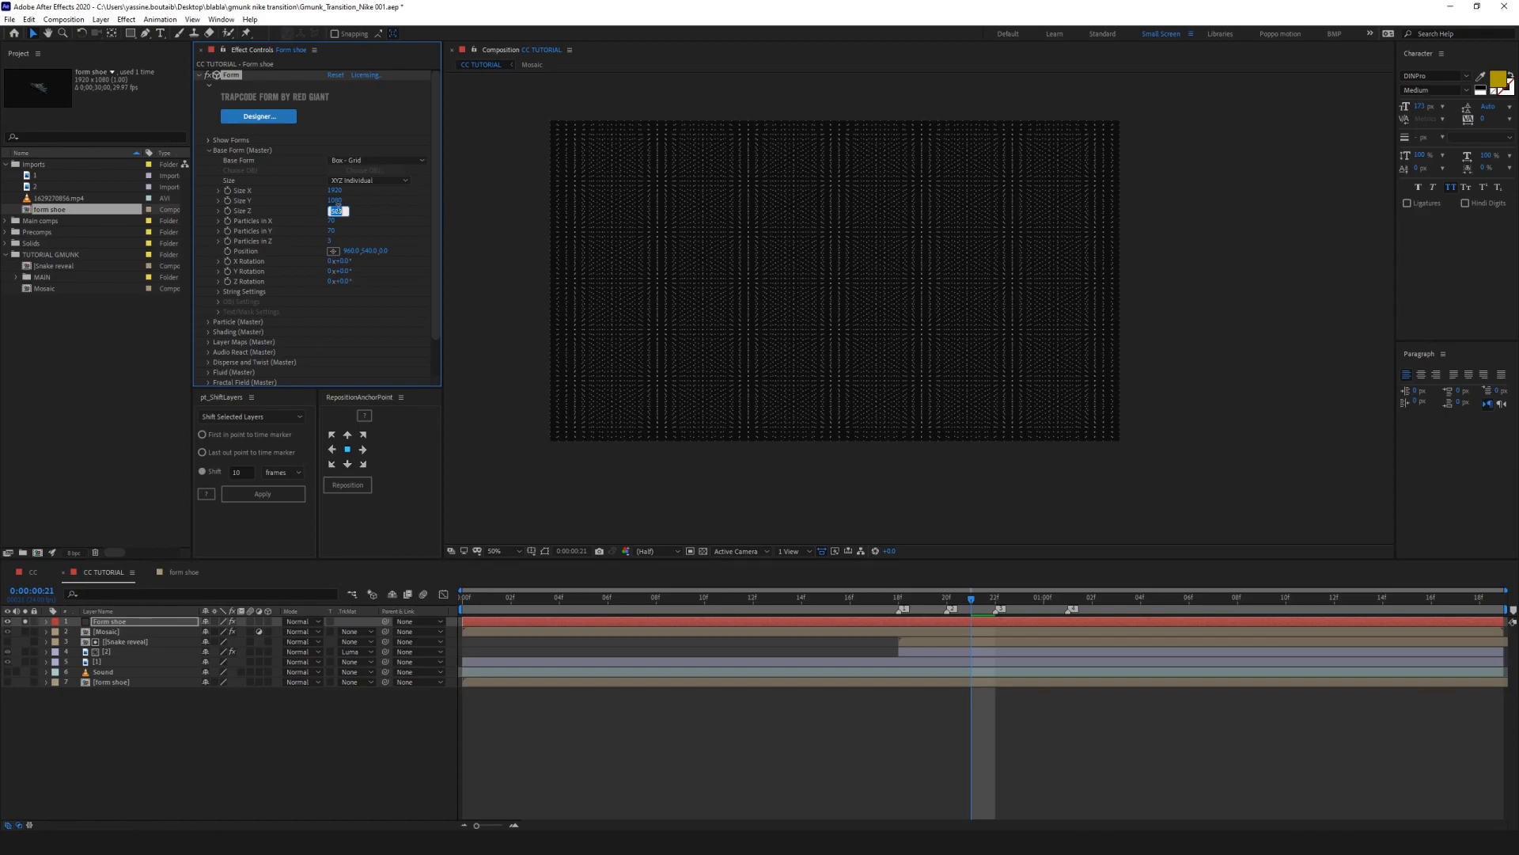
type("0")
key("Return")
left_click(329, 241)
type("1")
key("Return")
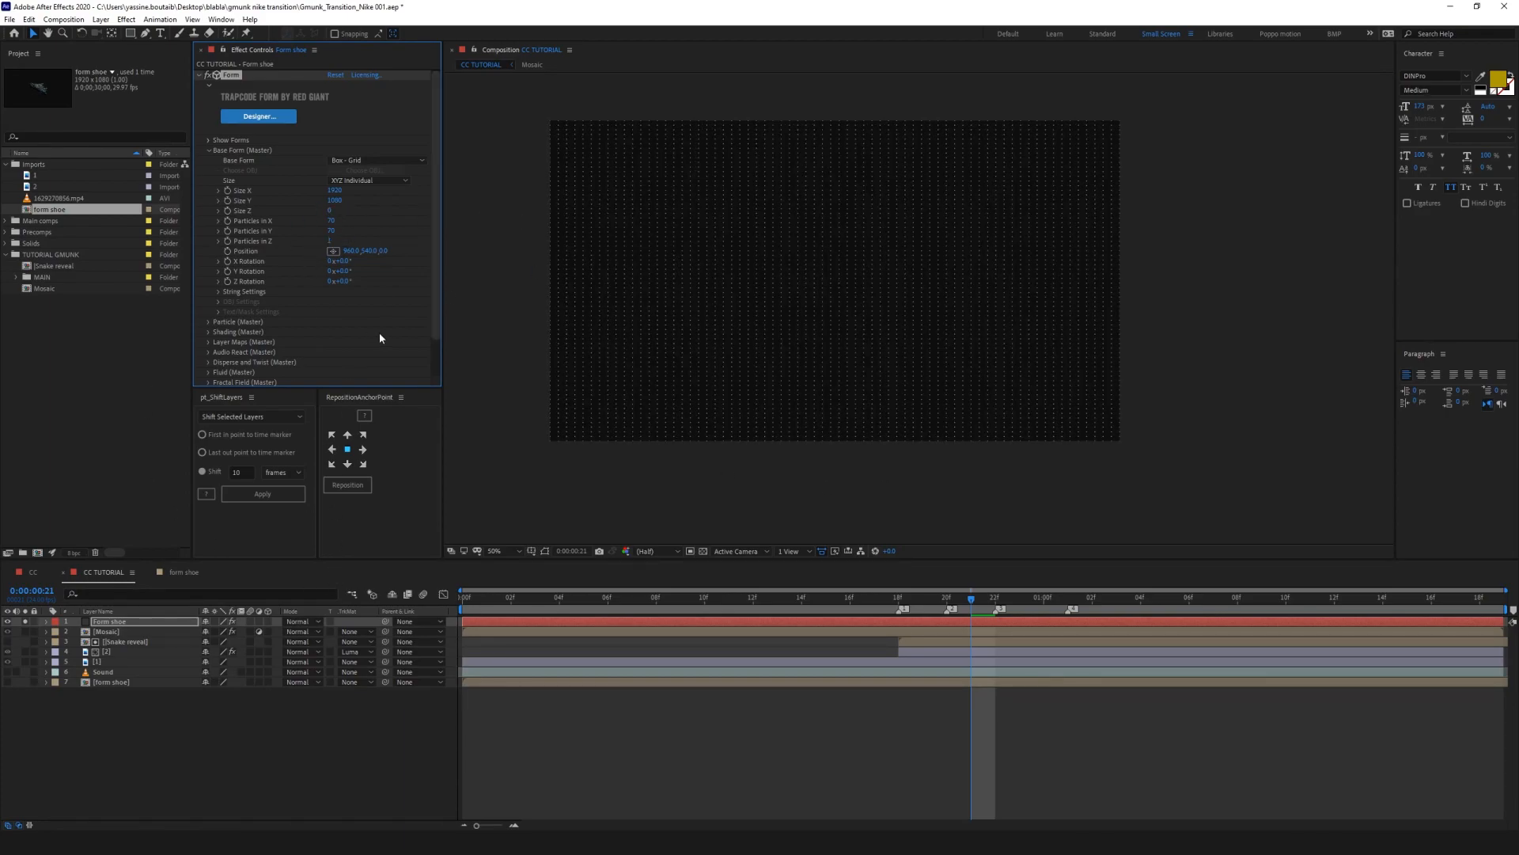
Step: Use the form shoe layer as Form's Size layer map, mapped over XY
scroll(238, 324, "down", 2)
left_click(209, 300)
left_click(218, 330)
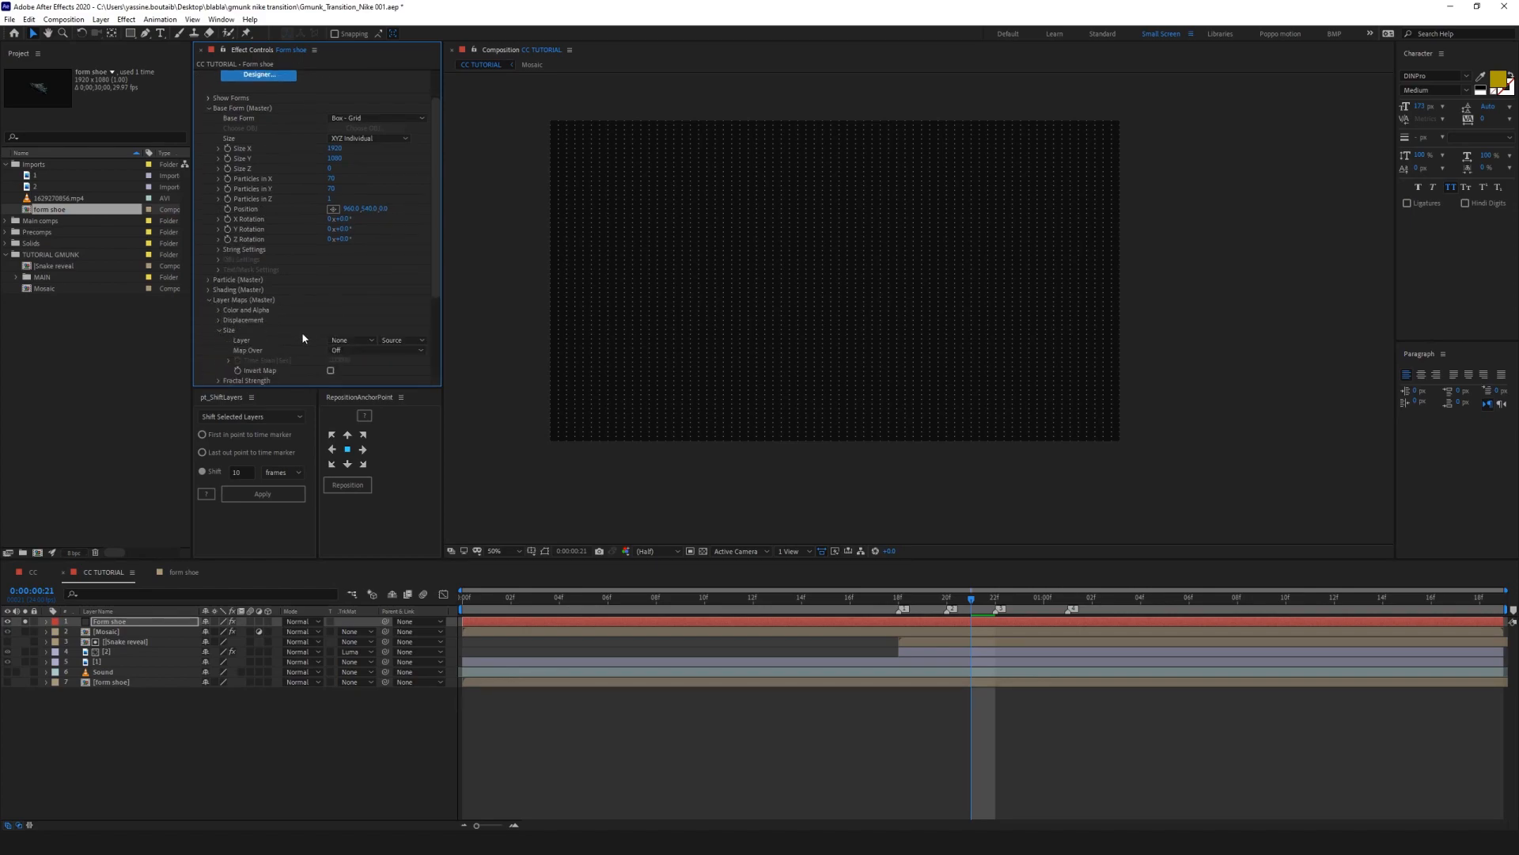
left_click(349, 341)
left_click(365, 448)
left_click(359, 351)
left_click(348, 369)
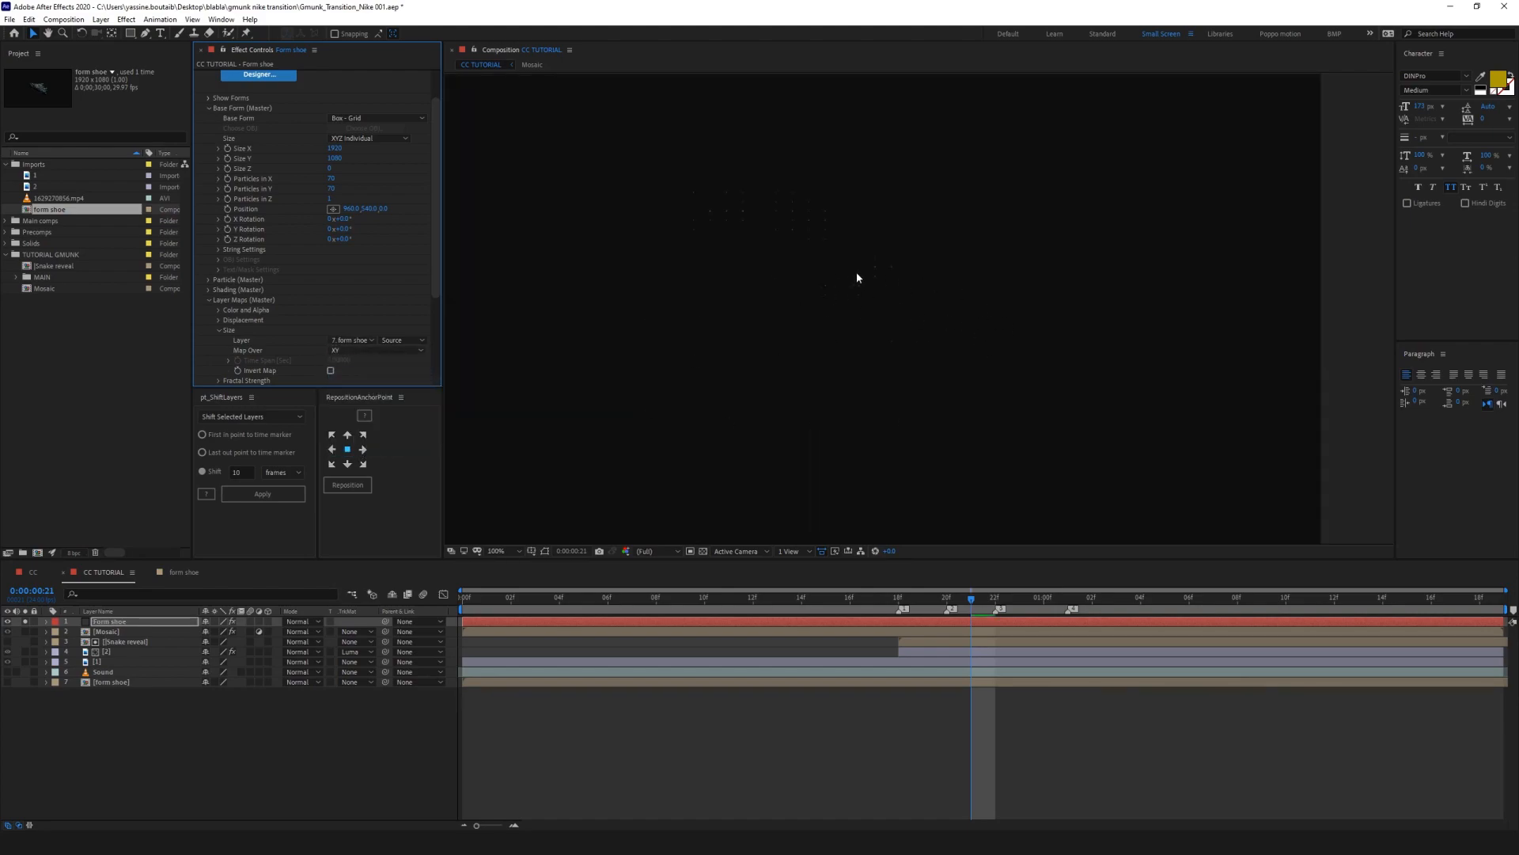
Step: Set Particles in X and Particles in Y to 300 and check the shoe pattern up close
left_click(330, 178)
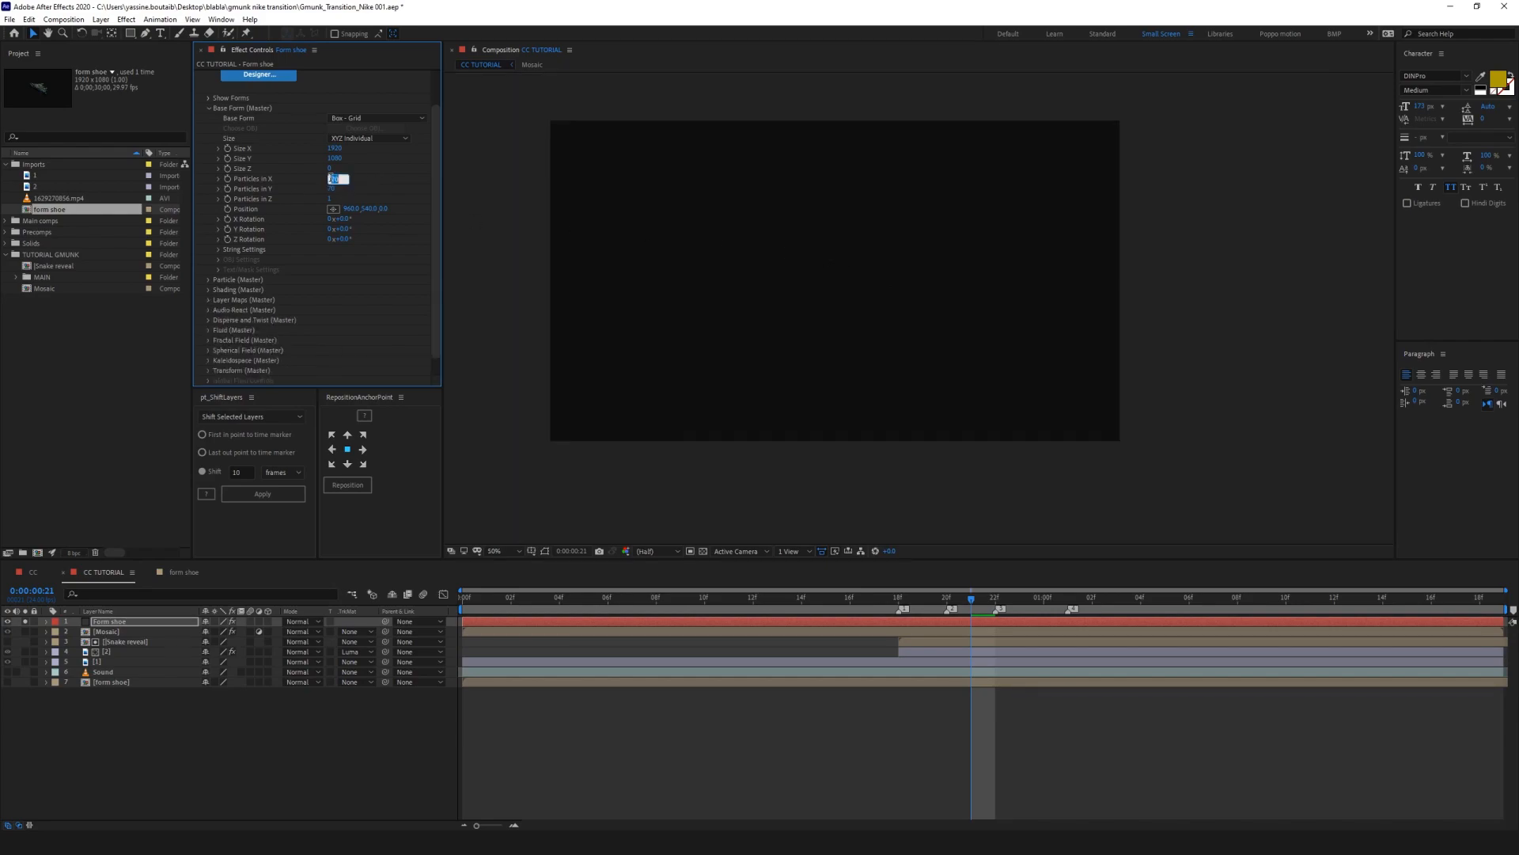
type("300")
key("Tab")
type("300")
key("Return")
scroll(940, 303, "up", 4)
left_click_drag(717, 270, 1045, 387)
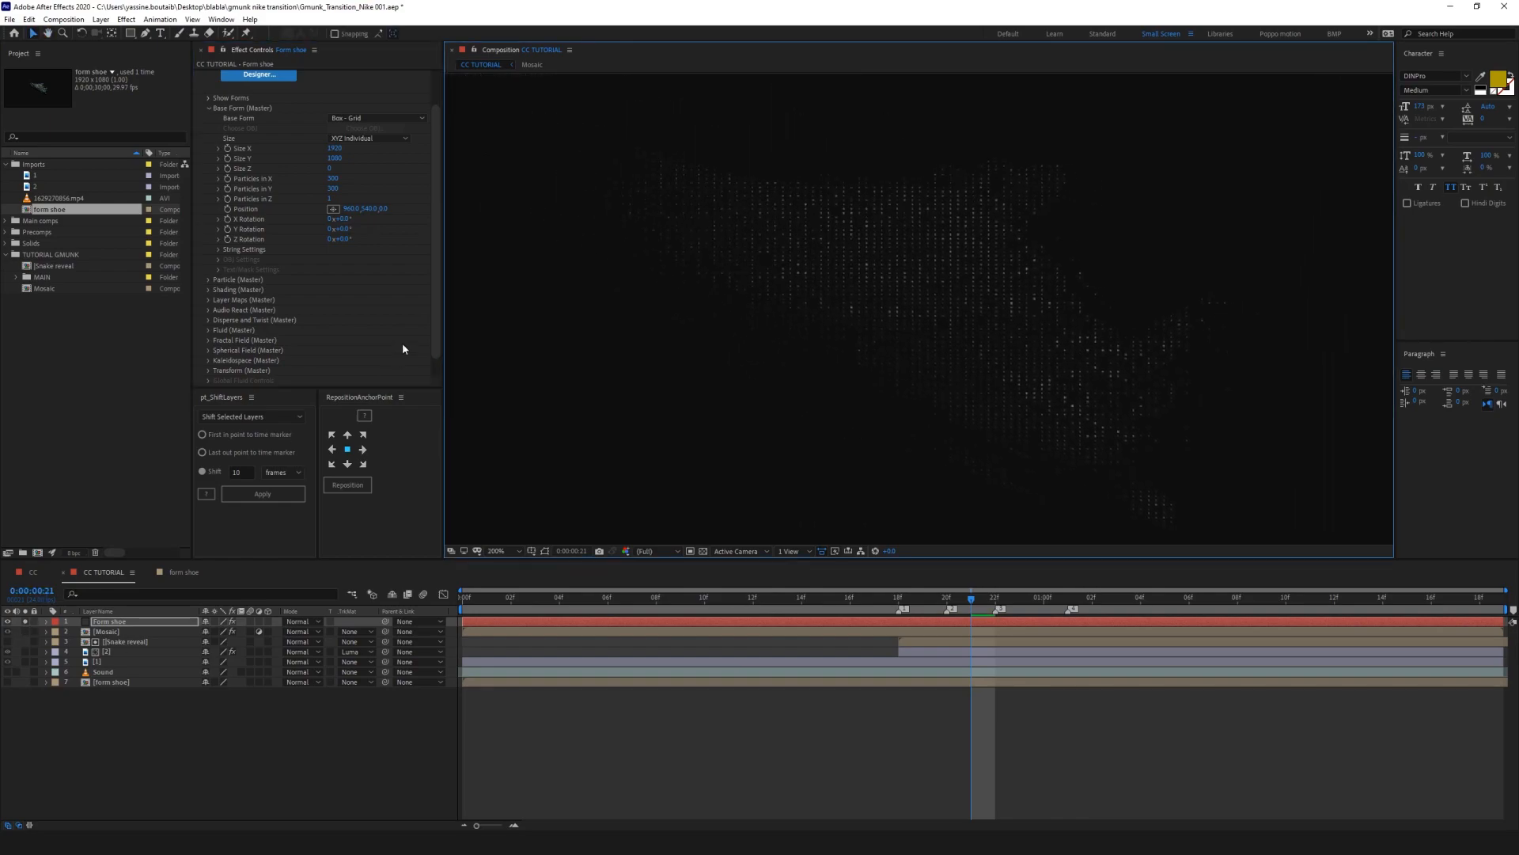
Step: Unsolo the red Form shoe layer and set its blending mode to Add
left_click(26, 623)
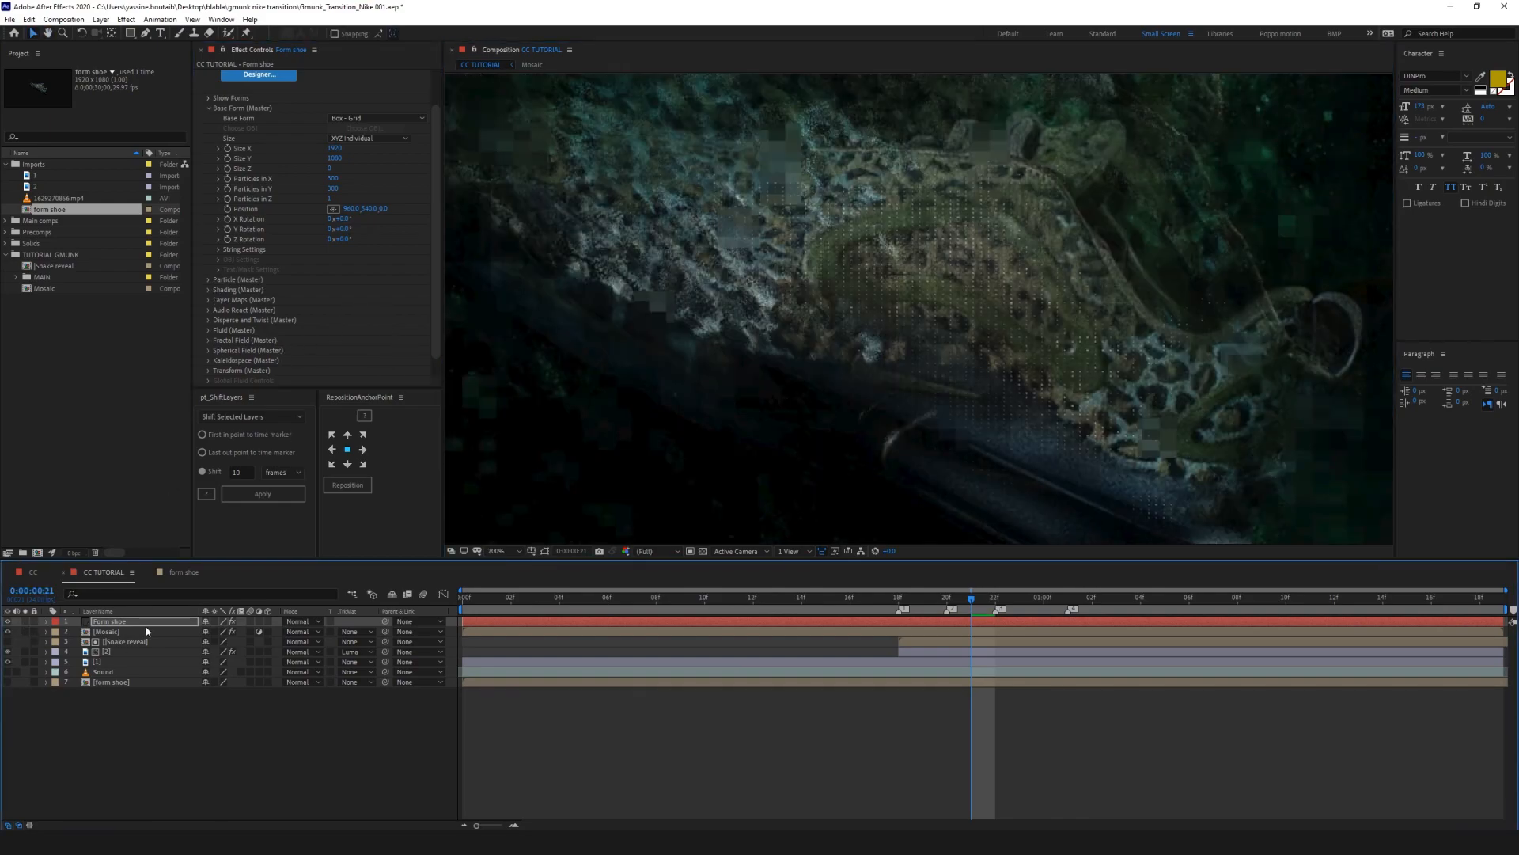
left_click(299, 621)
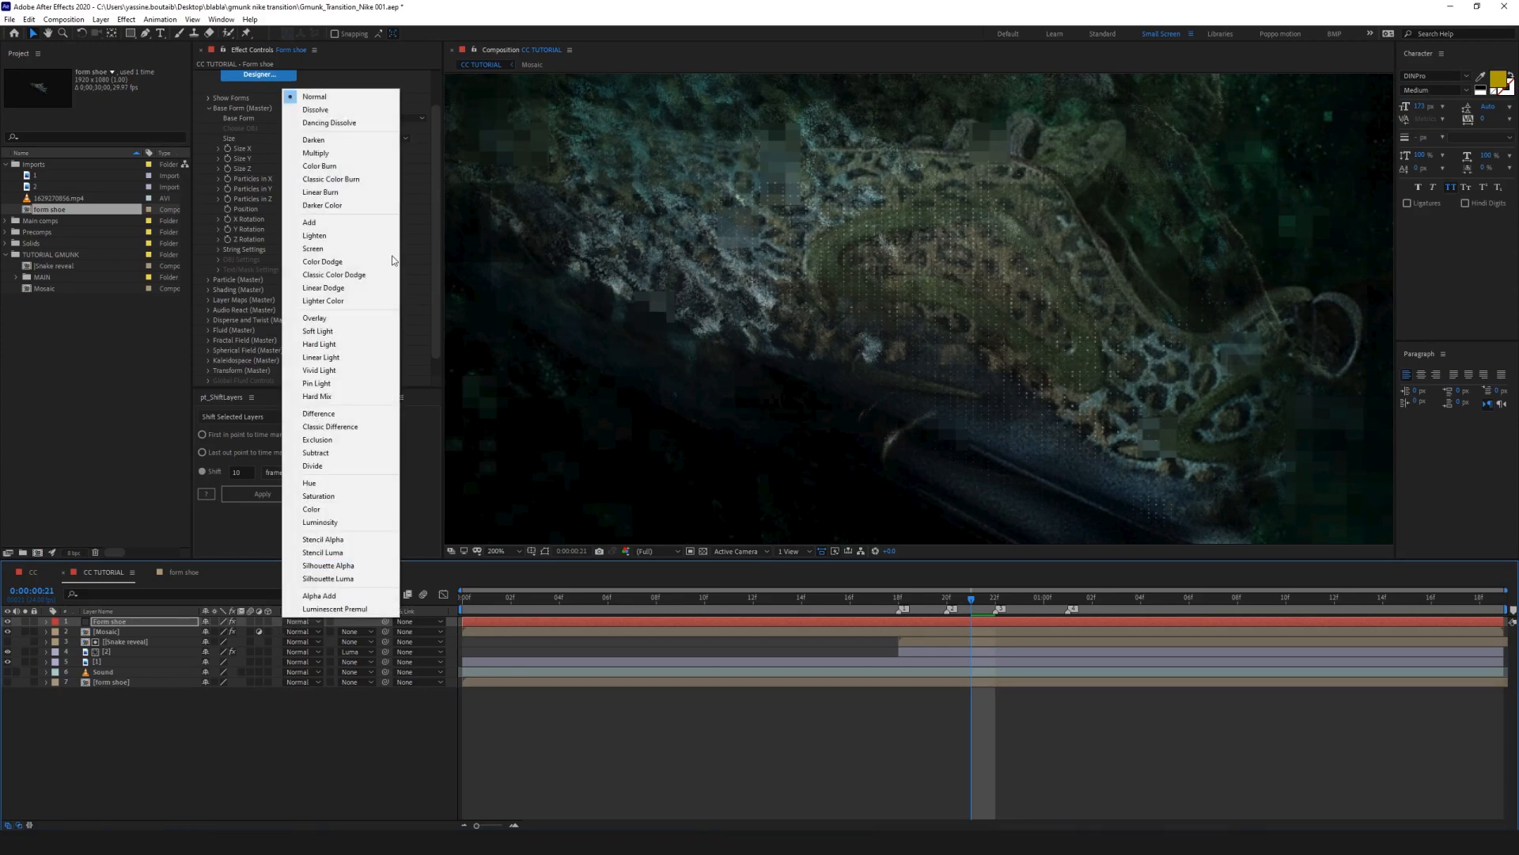
left_click(349, 223)
scroll(986, 284, "down", 2)
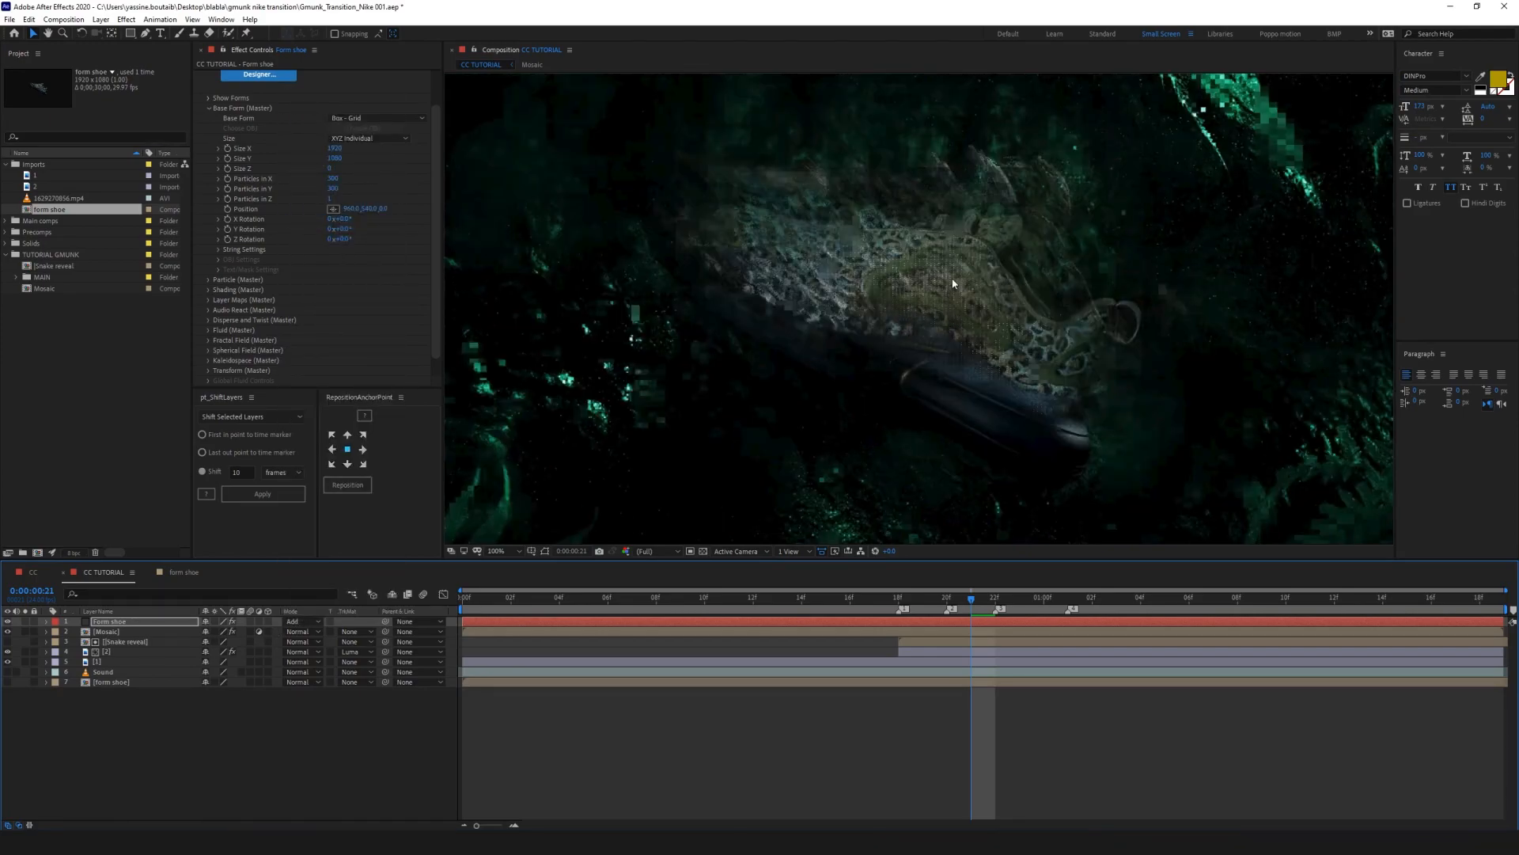
Step: Set the particles' Size to 8 and Size Random to 100%
left_click(209, 290)
left_click(205, 258)
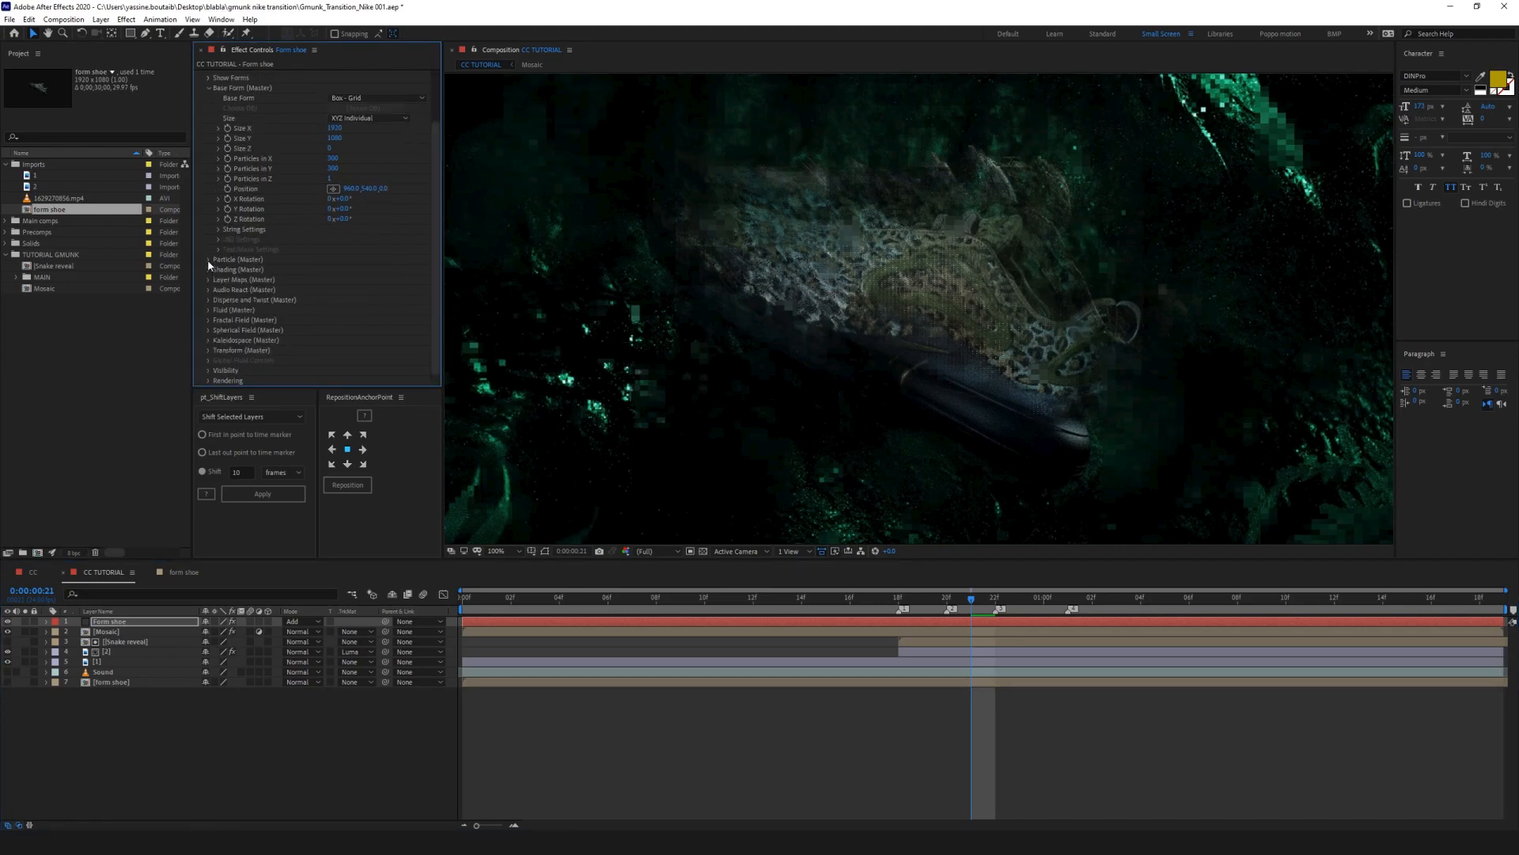
left_click(208, 260)
left_click_drag(332, 230, 924, 232)
left_click_drag(330, 218, 1131, 369)
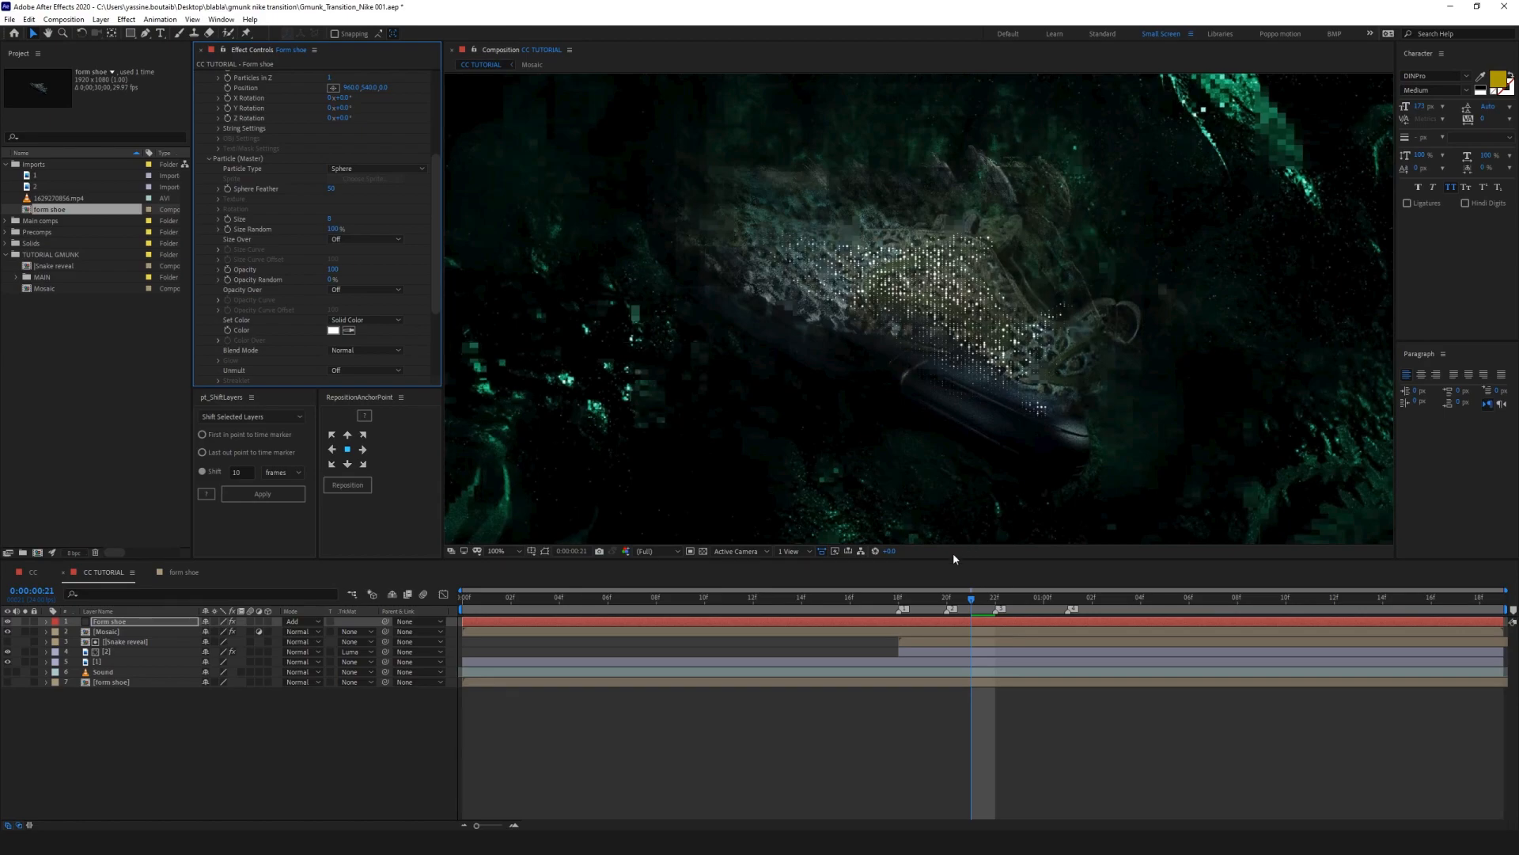
Step: At 0:00:00:18, parent the red Form shoe layer to image 1 and place it directly above that image
left_click(897, 607)
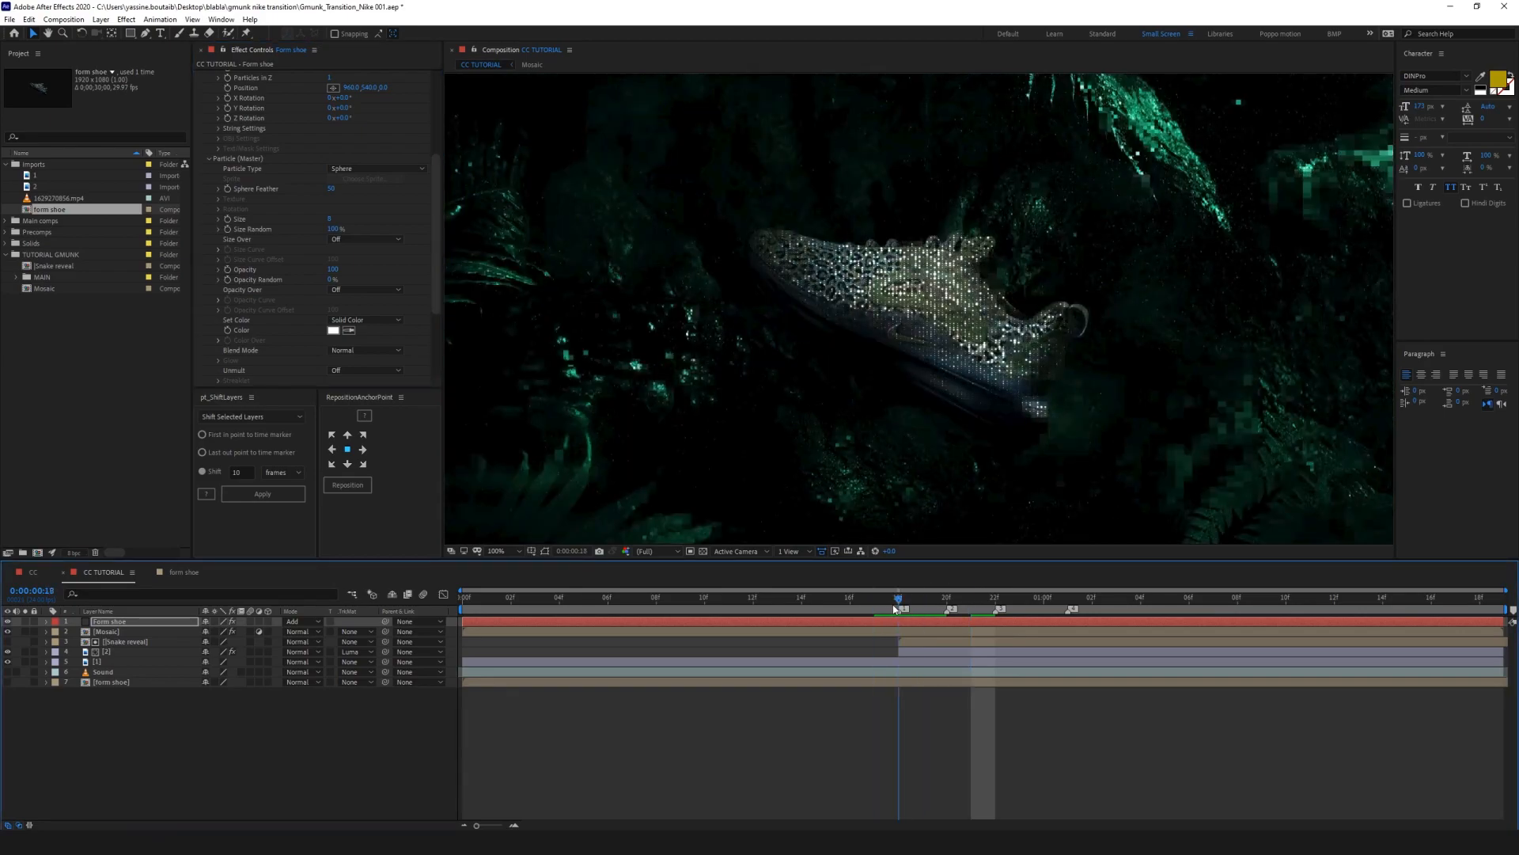
left_click(117, 682)
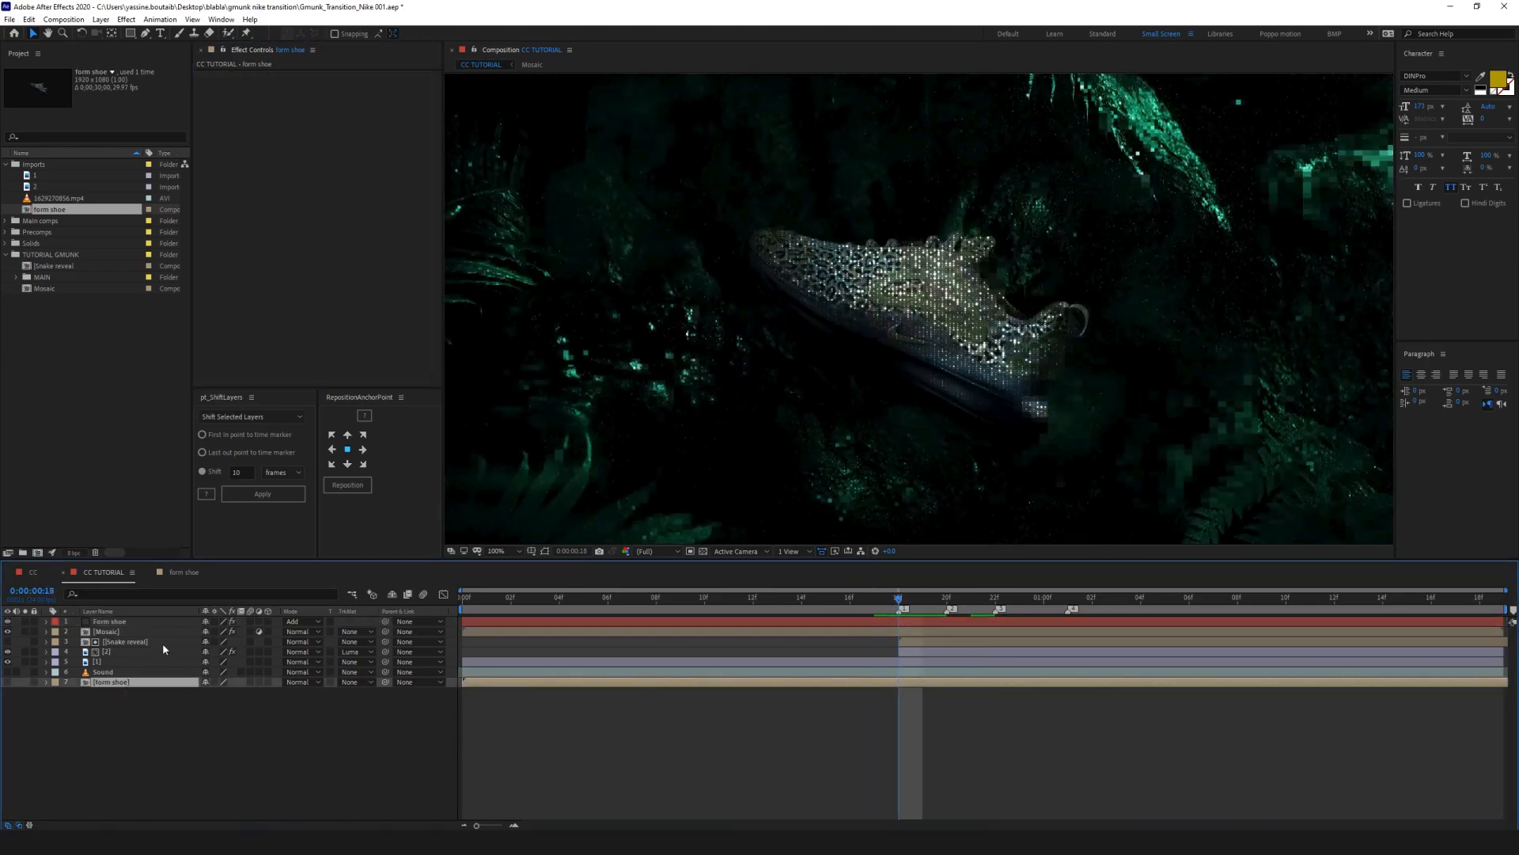
left_click(374, 621)
left_click_drag(386, 621, 119, 661)
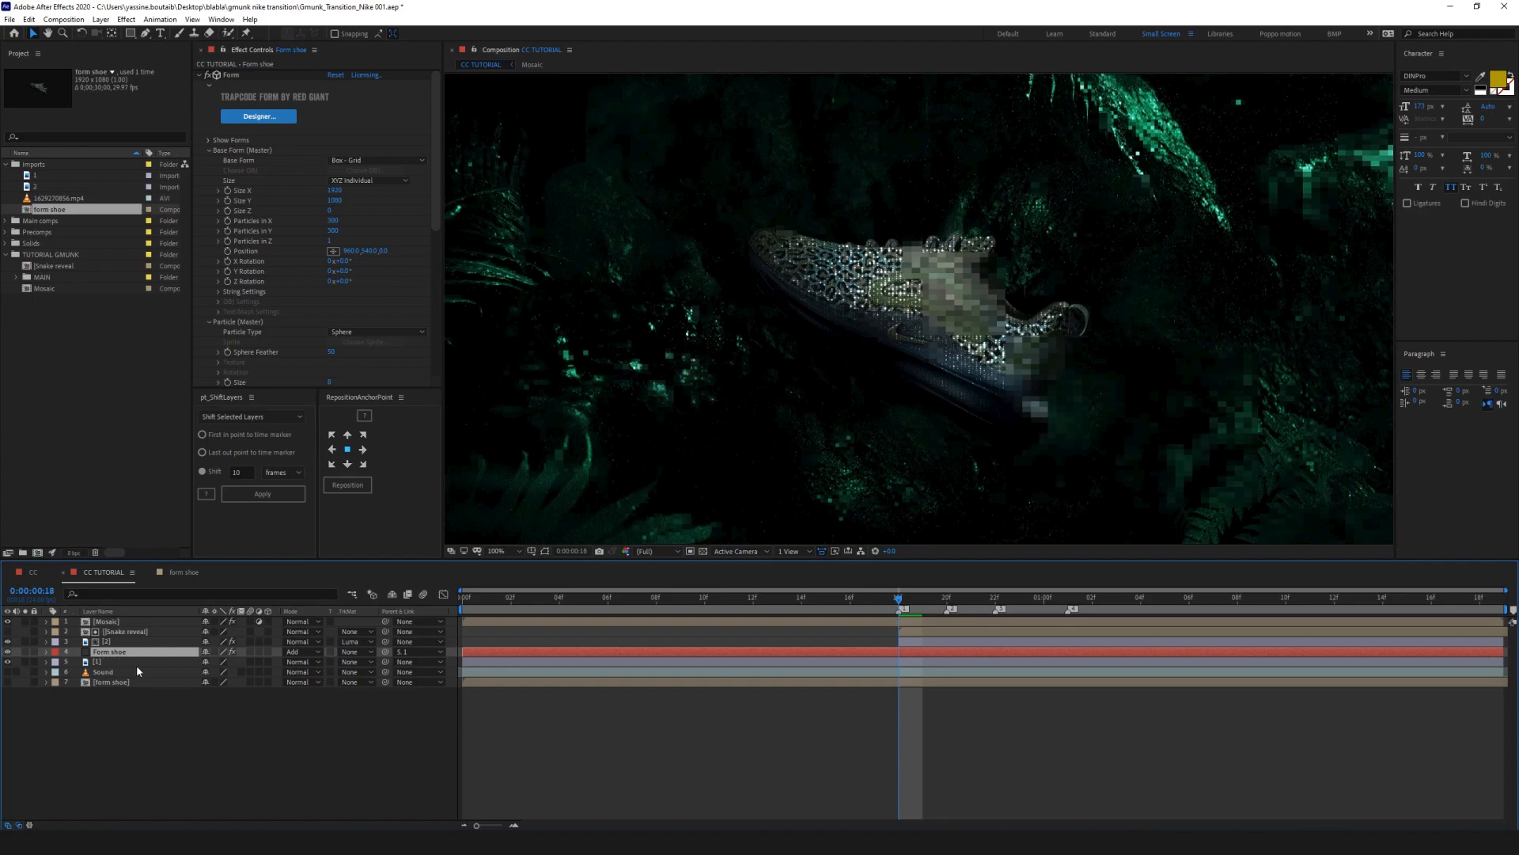
Step: At 0:00:01:06, set the particles' Sphere Feather to 0 and change the particle type to Square
left_click_drag(899, 599, 1189, 617)
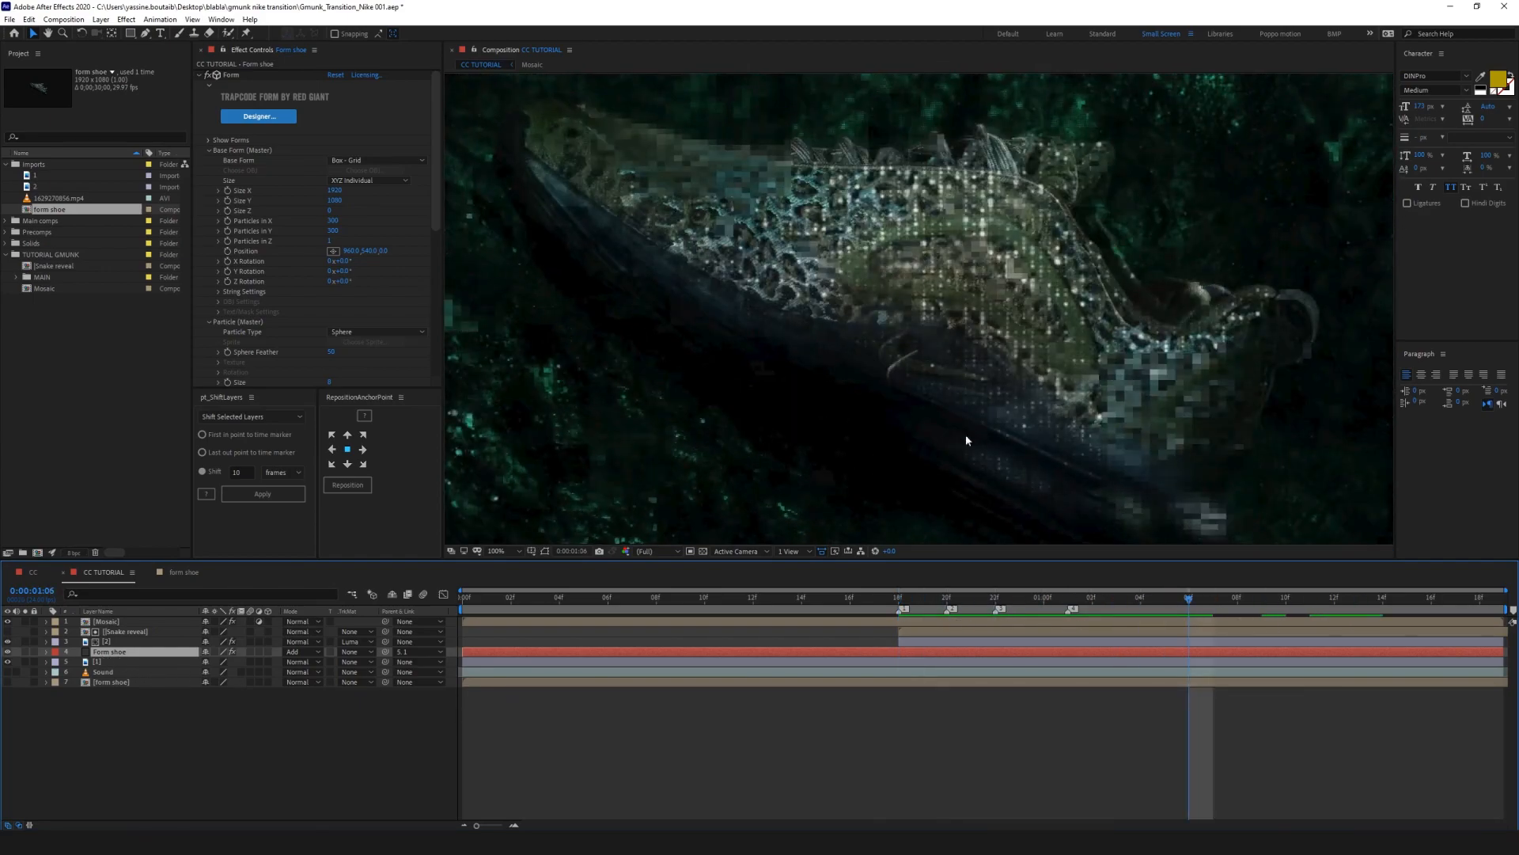
scroll(900, 338, "up", 1)
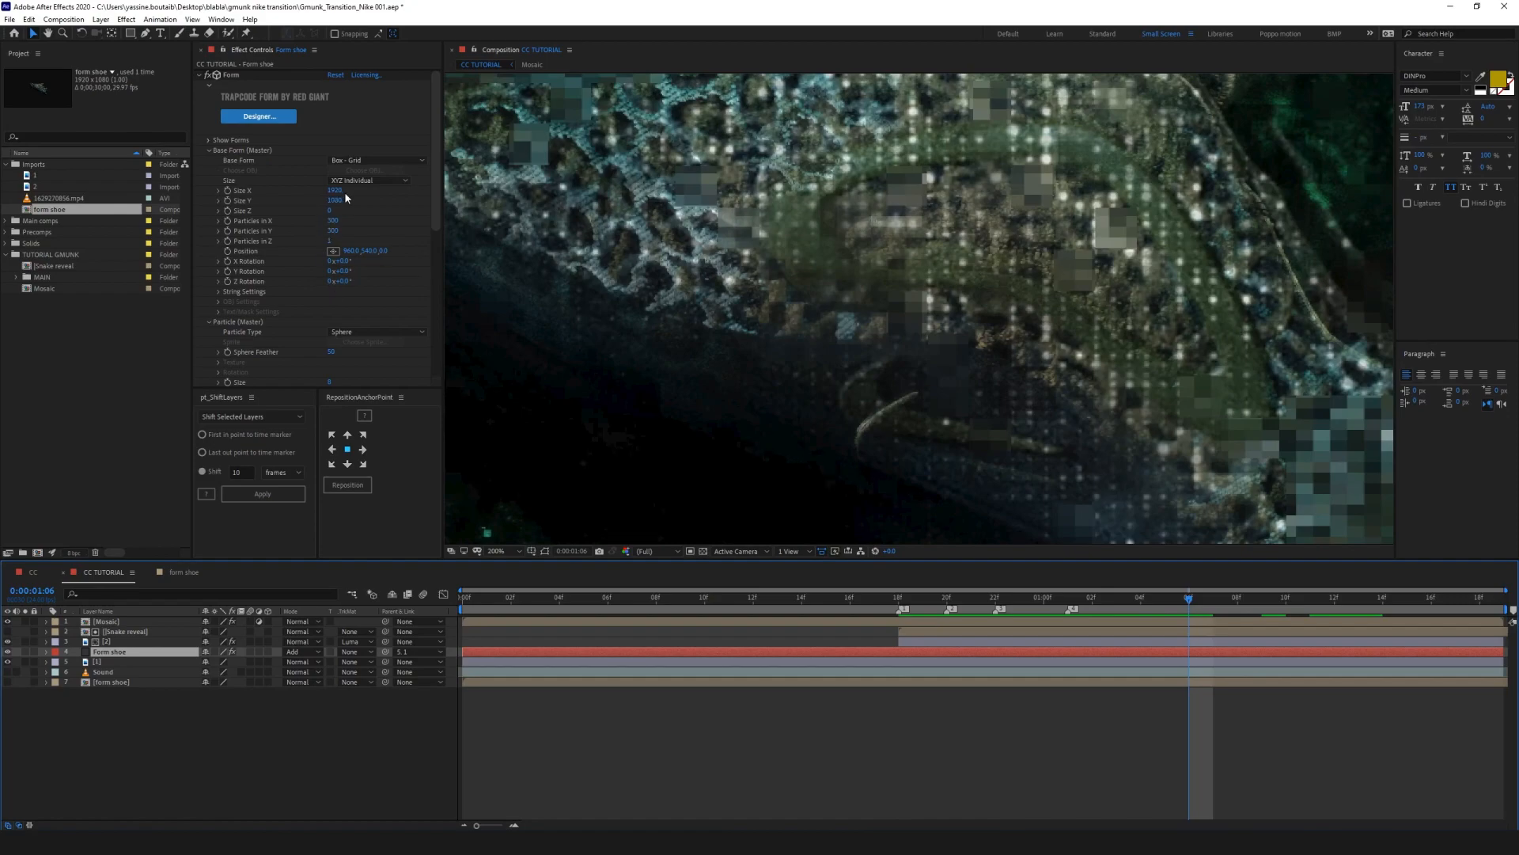
scroll(338, 320, "down", 1)
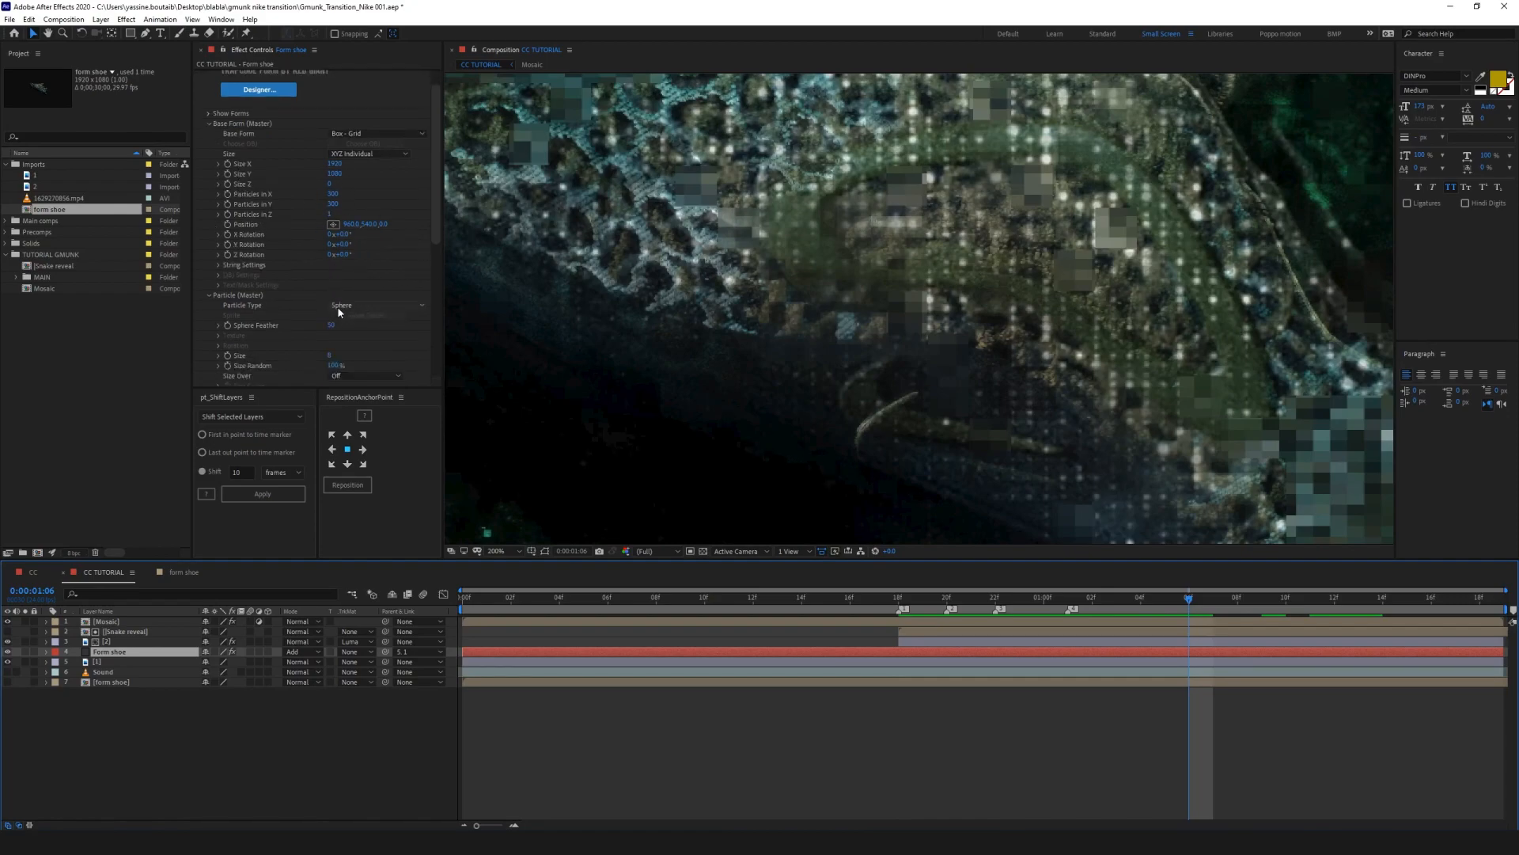
left_click_drag(301, 321, 38, 318)
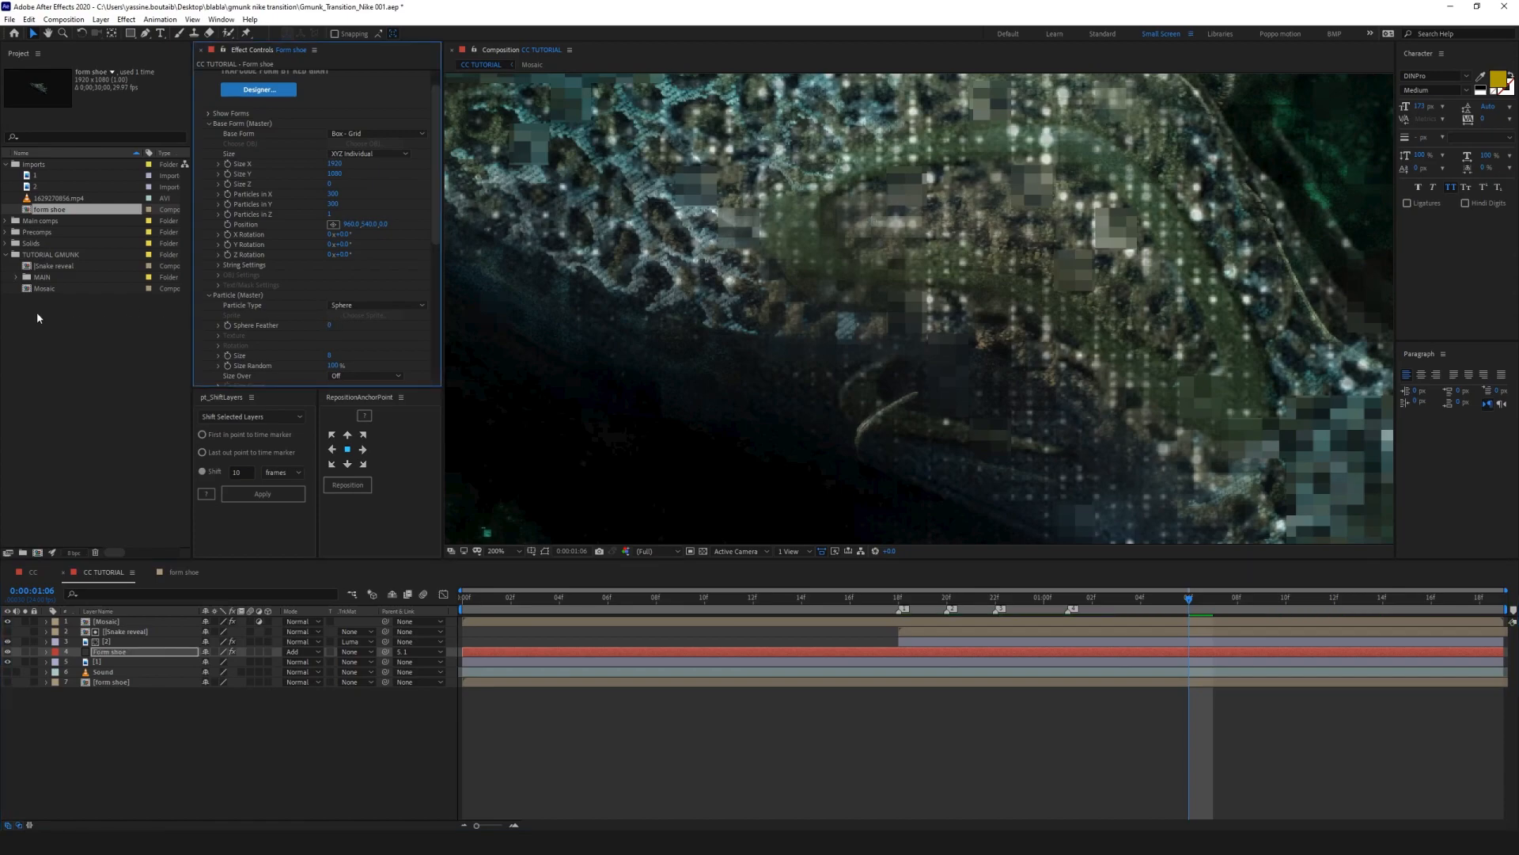
left_click(372, 305)
left_click(371, 462)
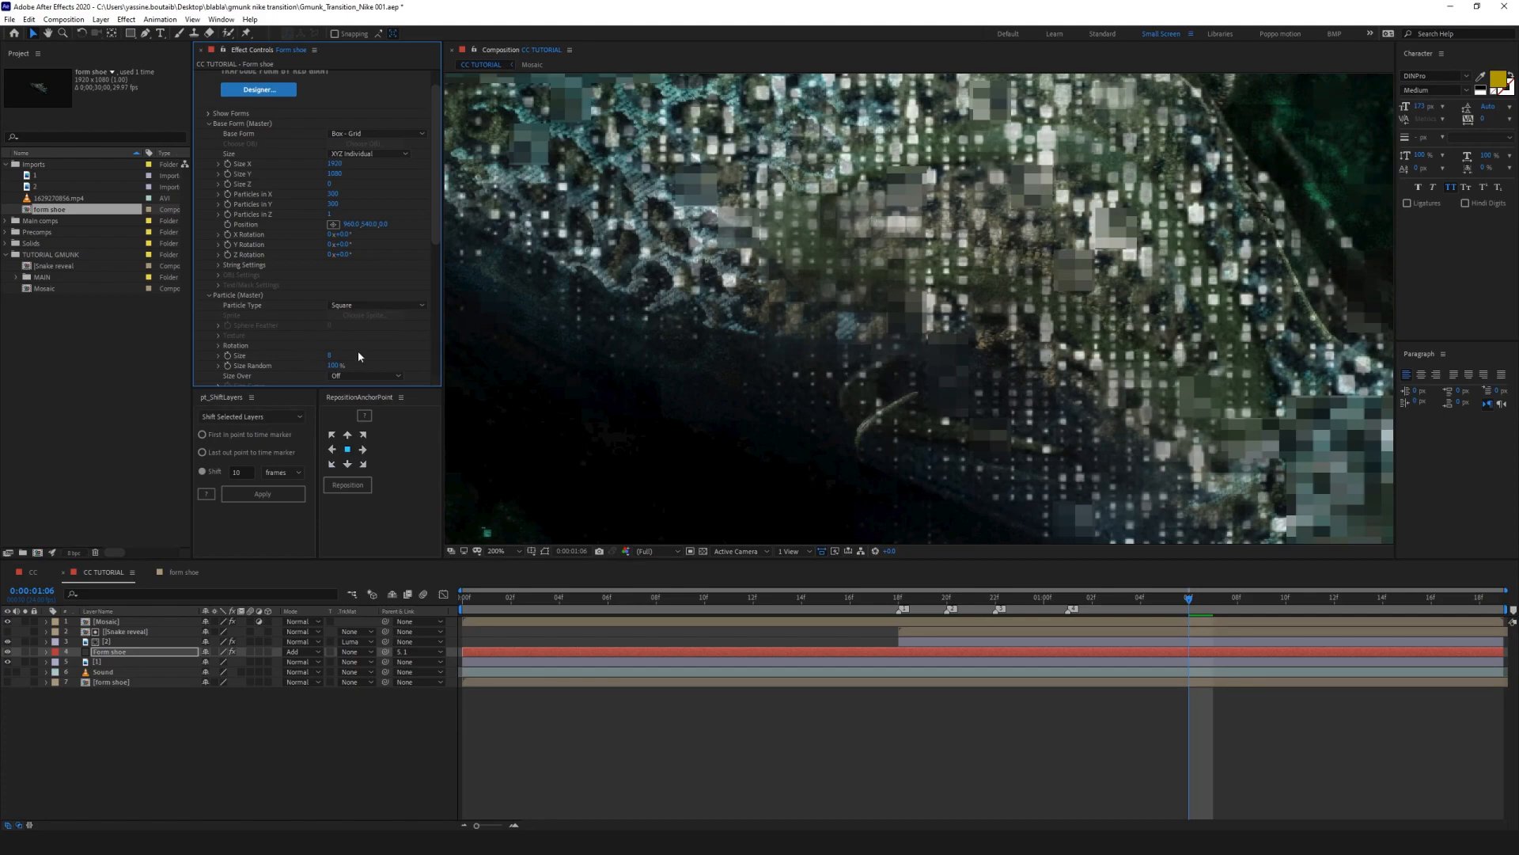
Step: Reduce the square particles' Size to 4 and check the shoe at several zoom levels
scroll(359, 357, "down", 3)
left_click_drag(327, 300, 312, 298)
scroll(871, 317, "down", 2)
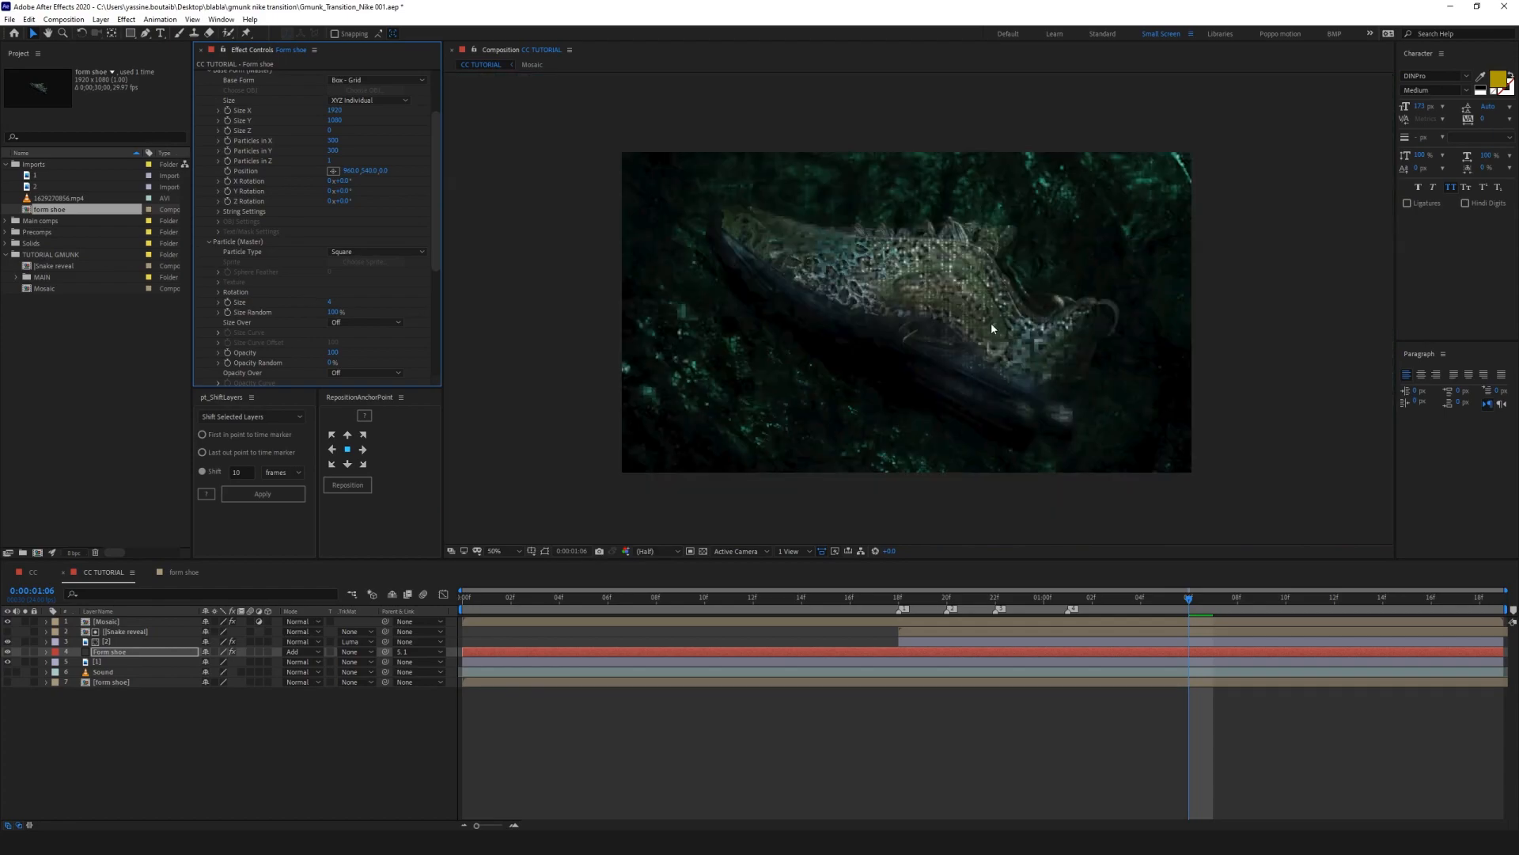
scroll(871, 316, "up", 1)
scroll(356, 257, "up", 3)
scroll(364, 279, "down", 2)
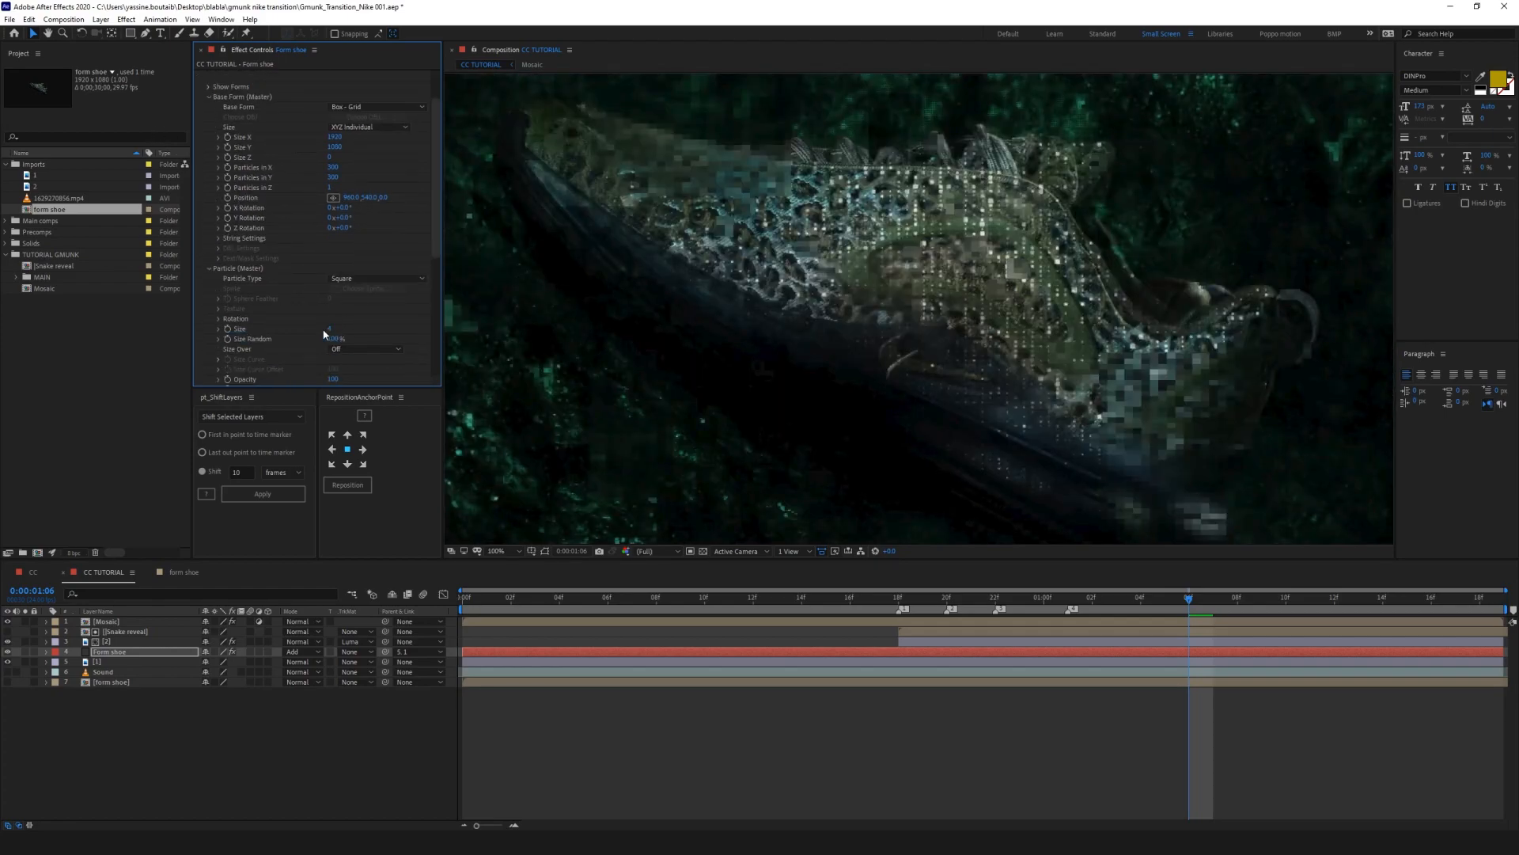
Step: Set Particles in X to 500 for the base form
scroll(336, 199, "up", 1)
left_click(333, 221)
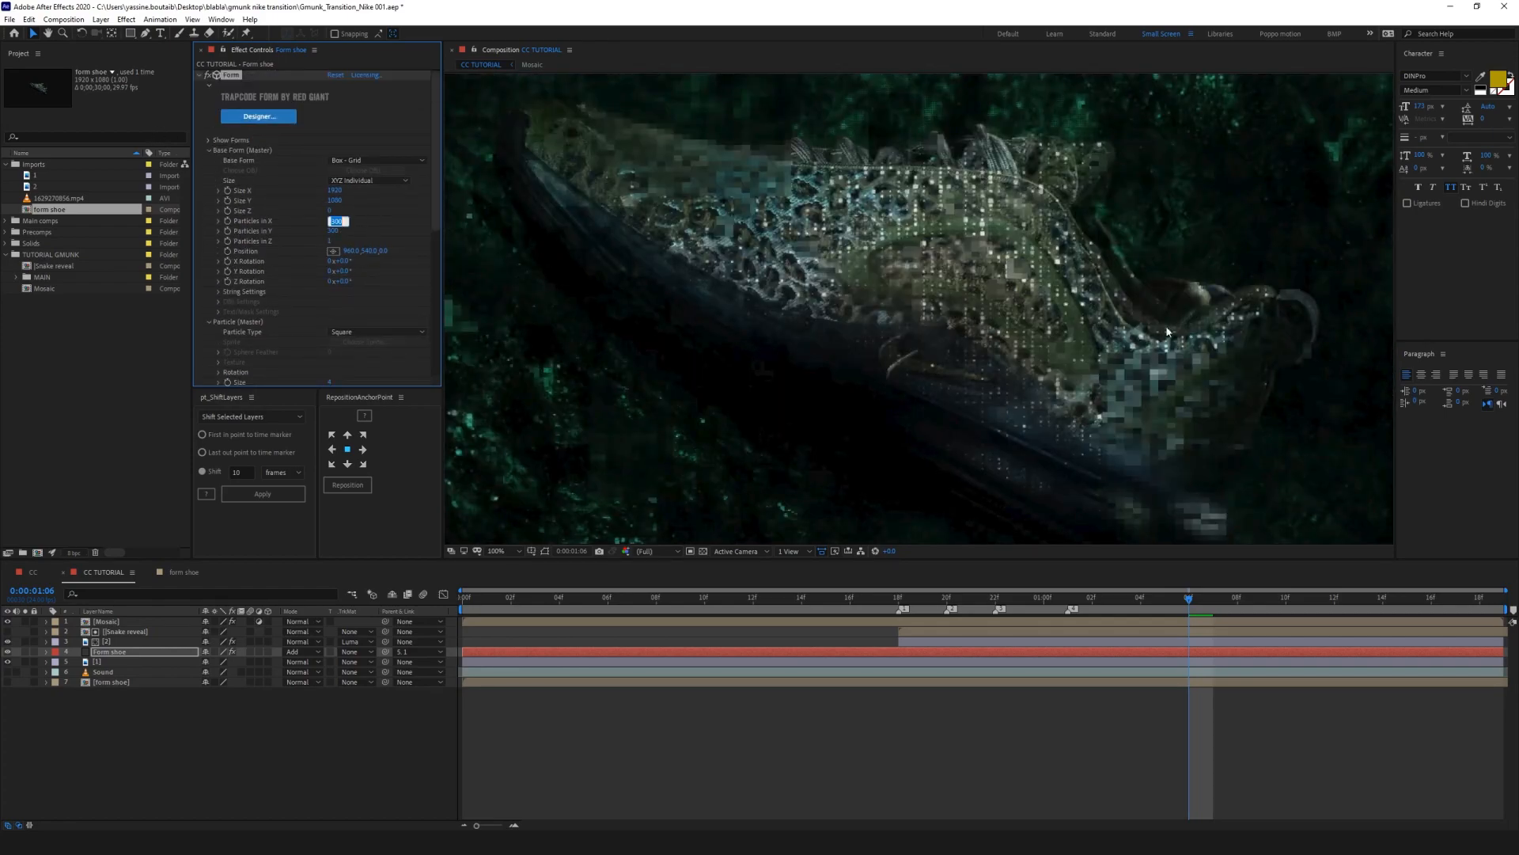
type("500")
key("Return")
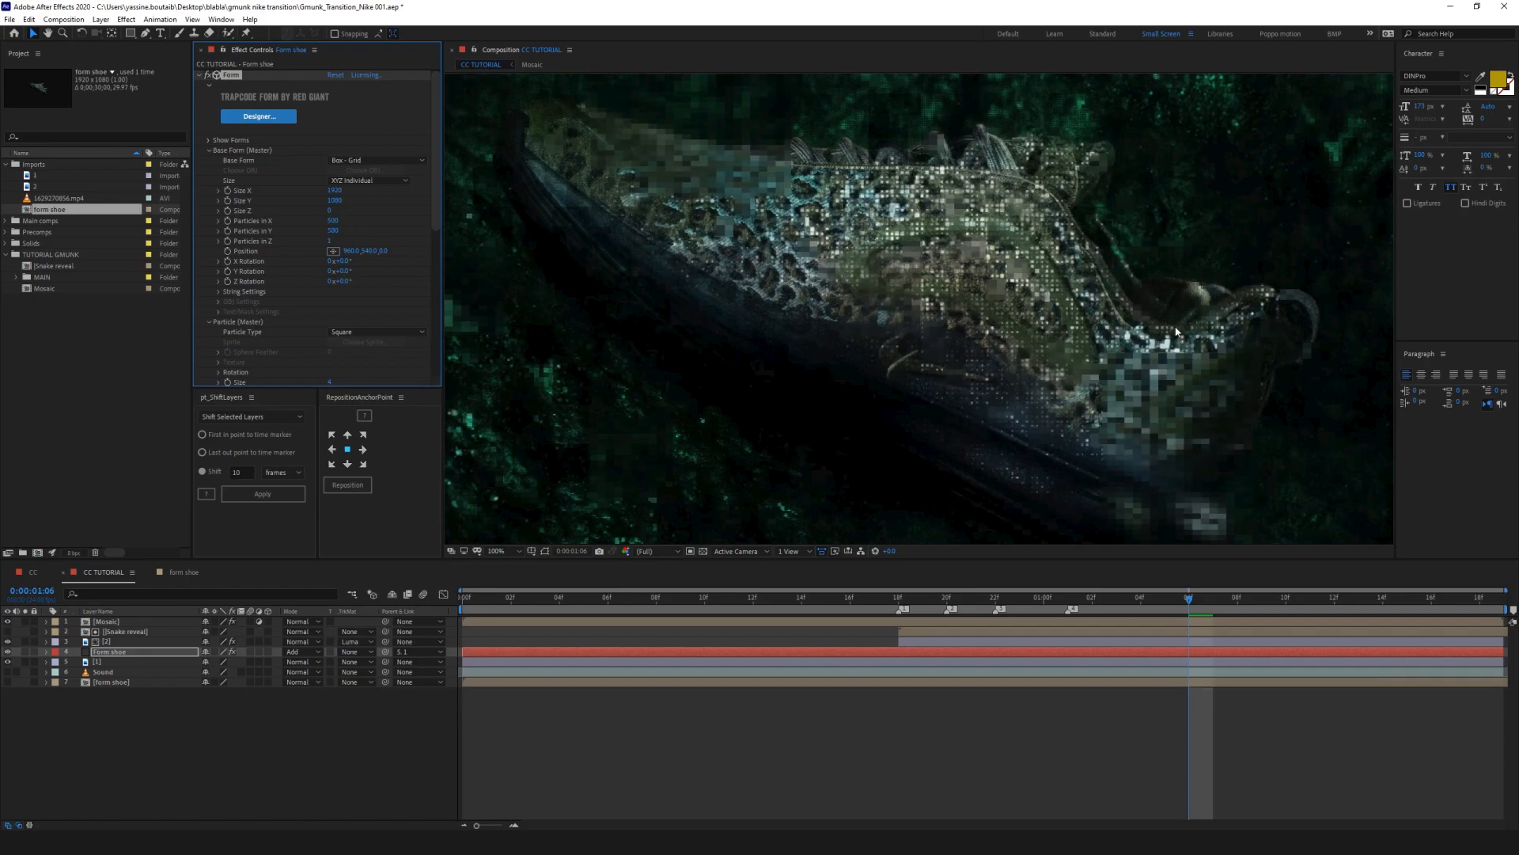
Step: Set Particles in X and Particles in Y to 320 for the base form
left_click(333, 221)
type("320")
key("Tab")
type("320")
key("Return")
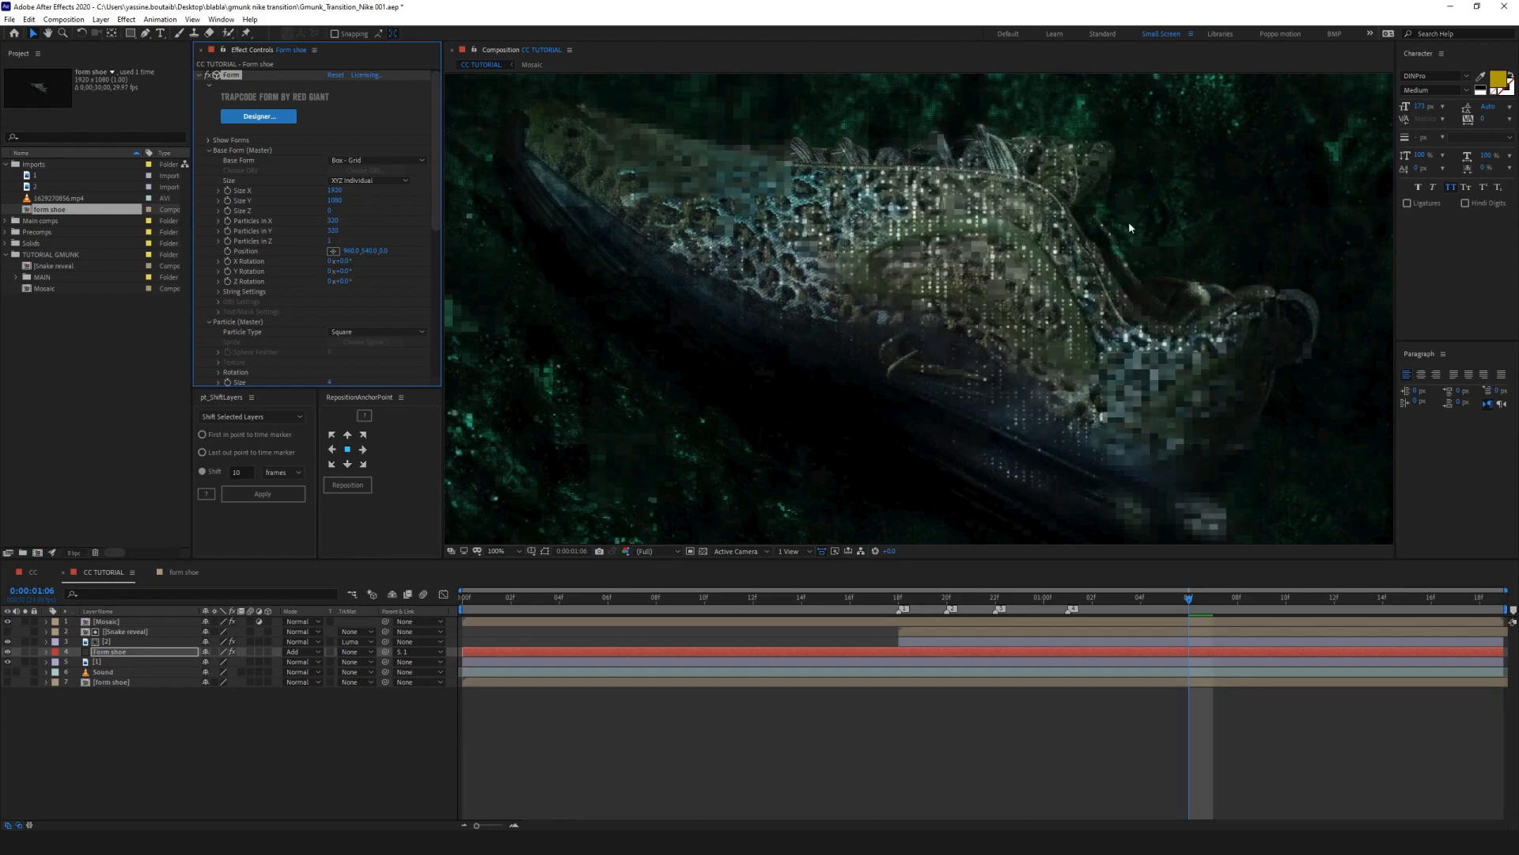
Step: Preview the particle grid over the shoe through the transition, checking it up close around 0:00:00:18
scroll(336, 335, "down", 3)
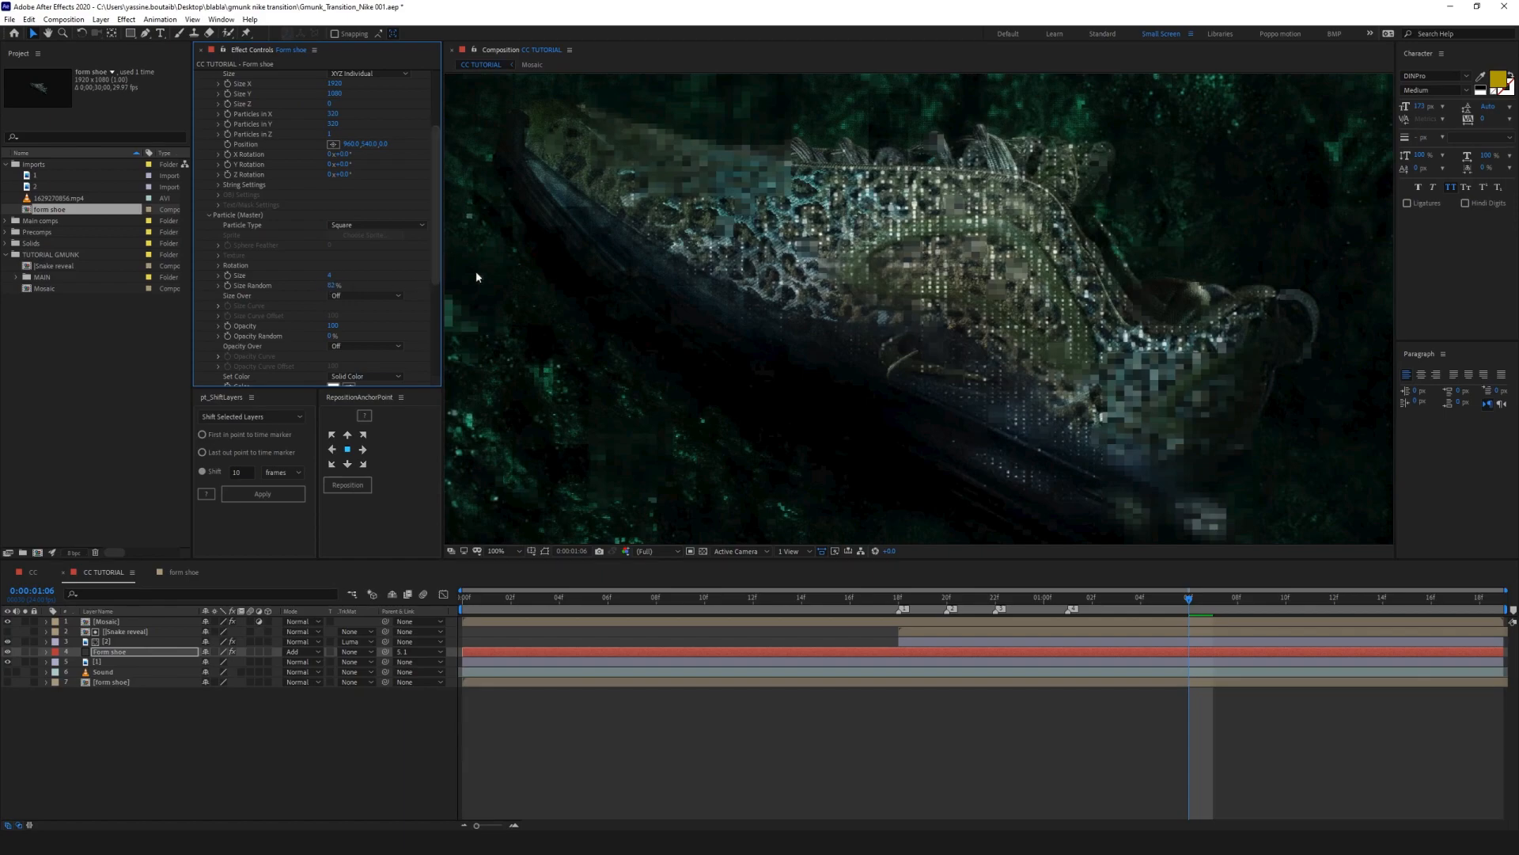
left_click(981, 726)
scroll(1075, 374, "down", 1)
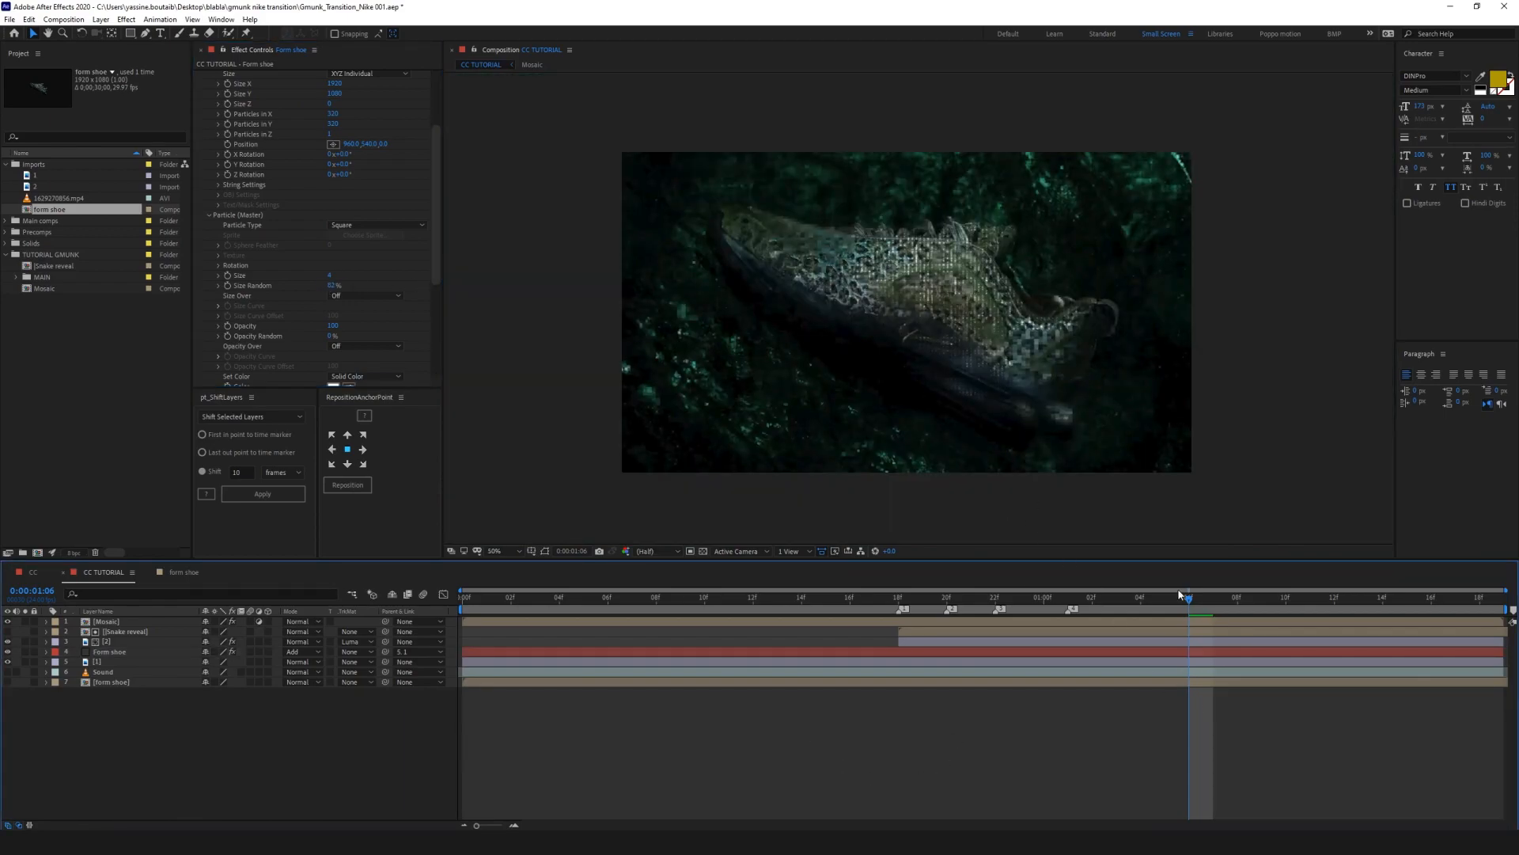
left_click_drag(1162, 605, 729, 603)
key("space")
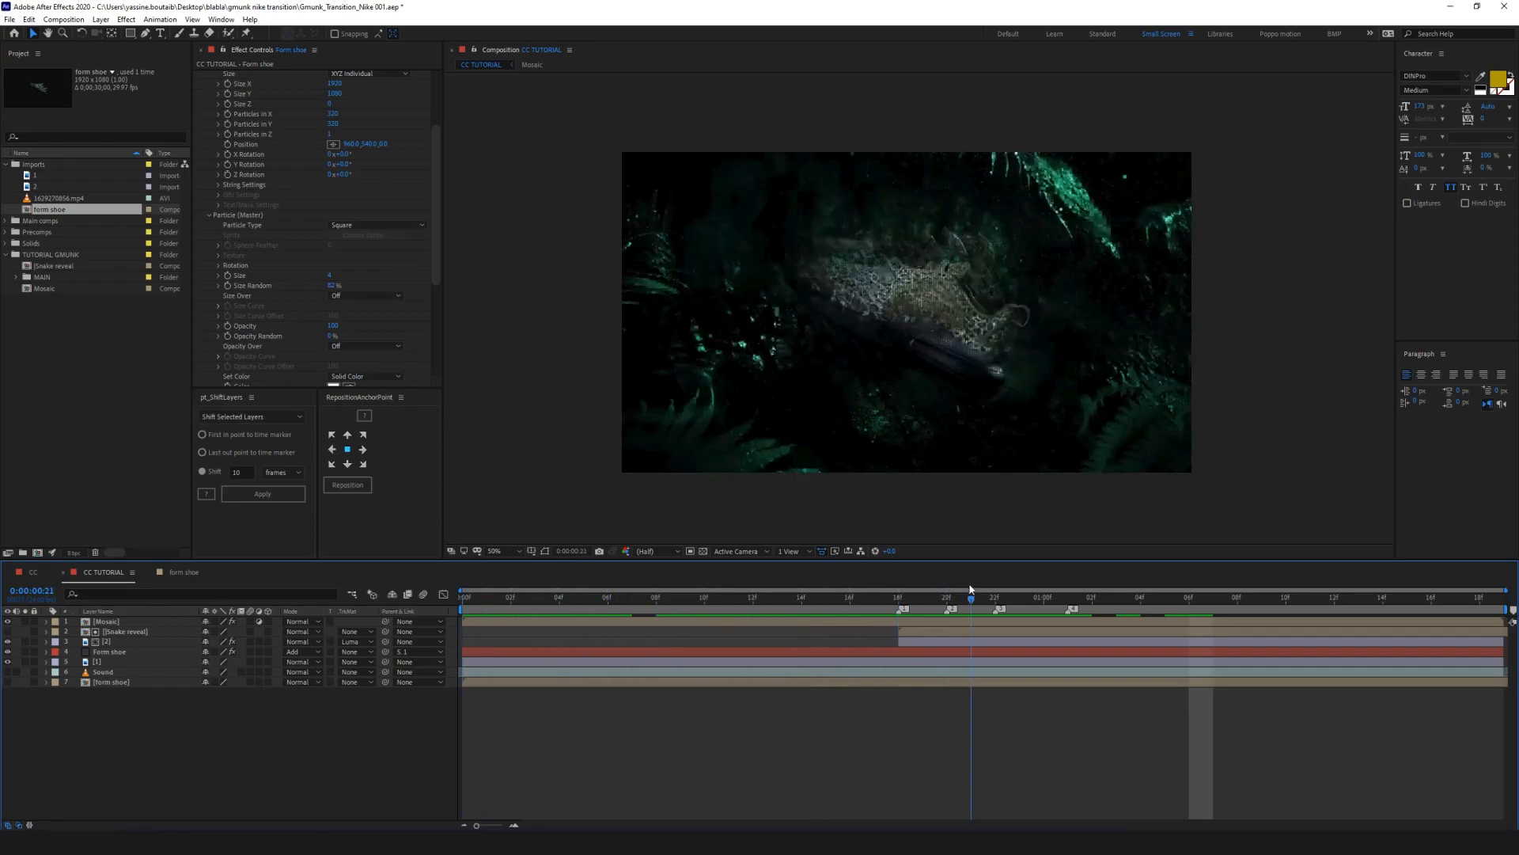
scroll(918, 308, "up", 2)
scroll(415, 276, "down", 1)
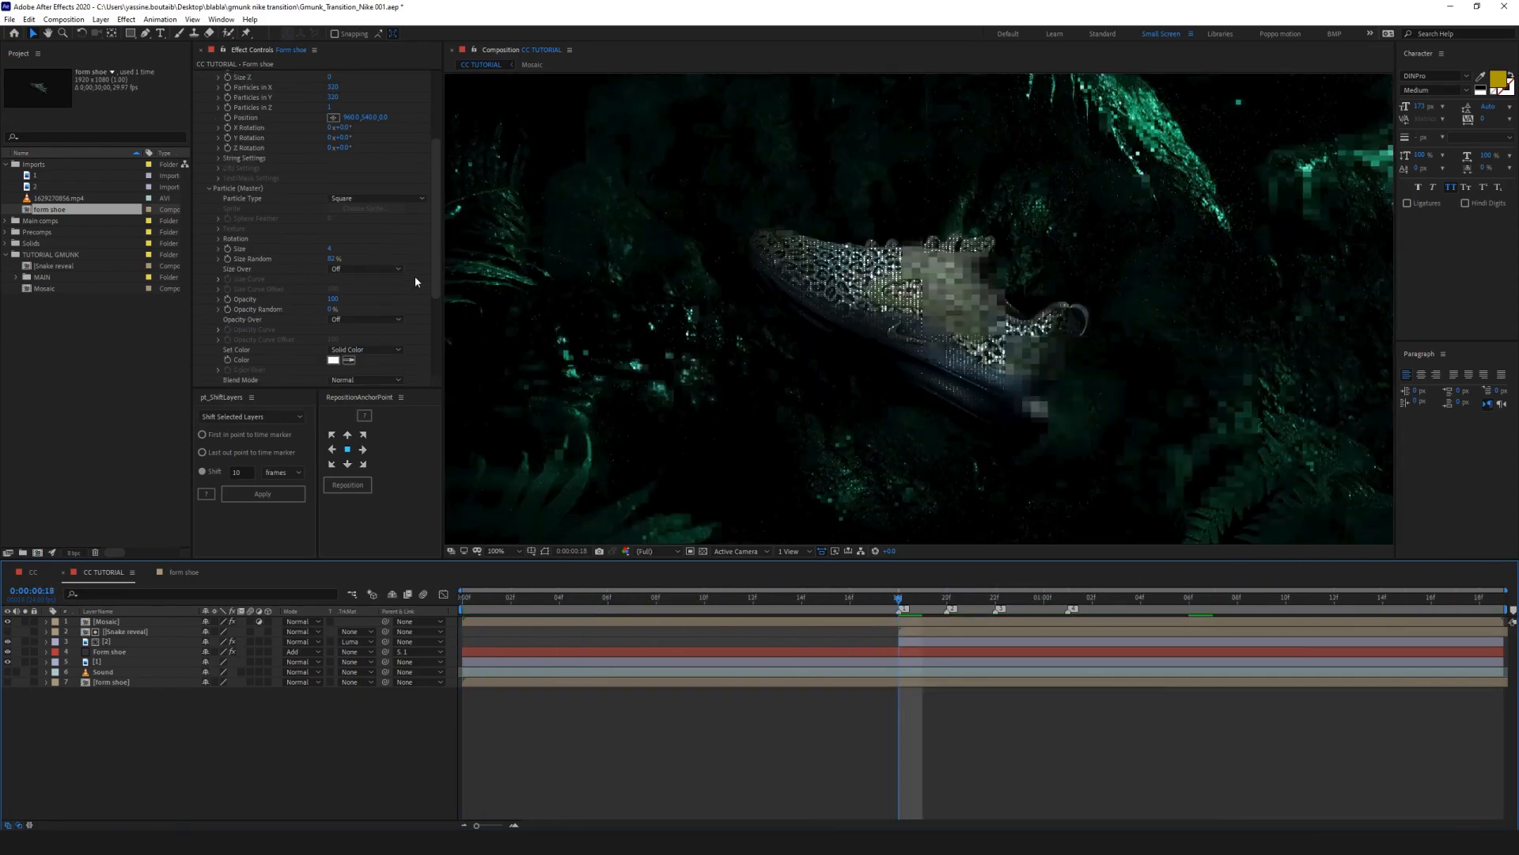
Step: Trim the form shoe composition to a work area ending at 0;00;01;22 and return to CC TUTORIAL
double_click(101, 682)
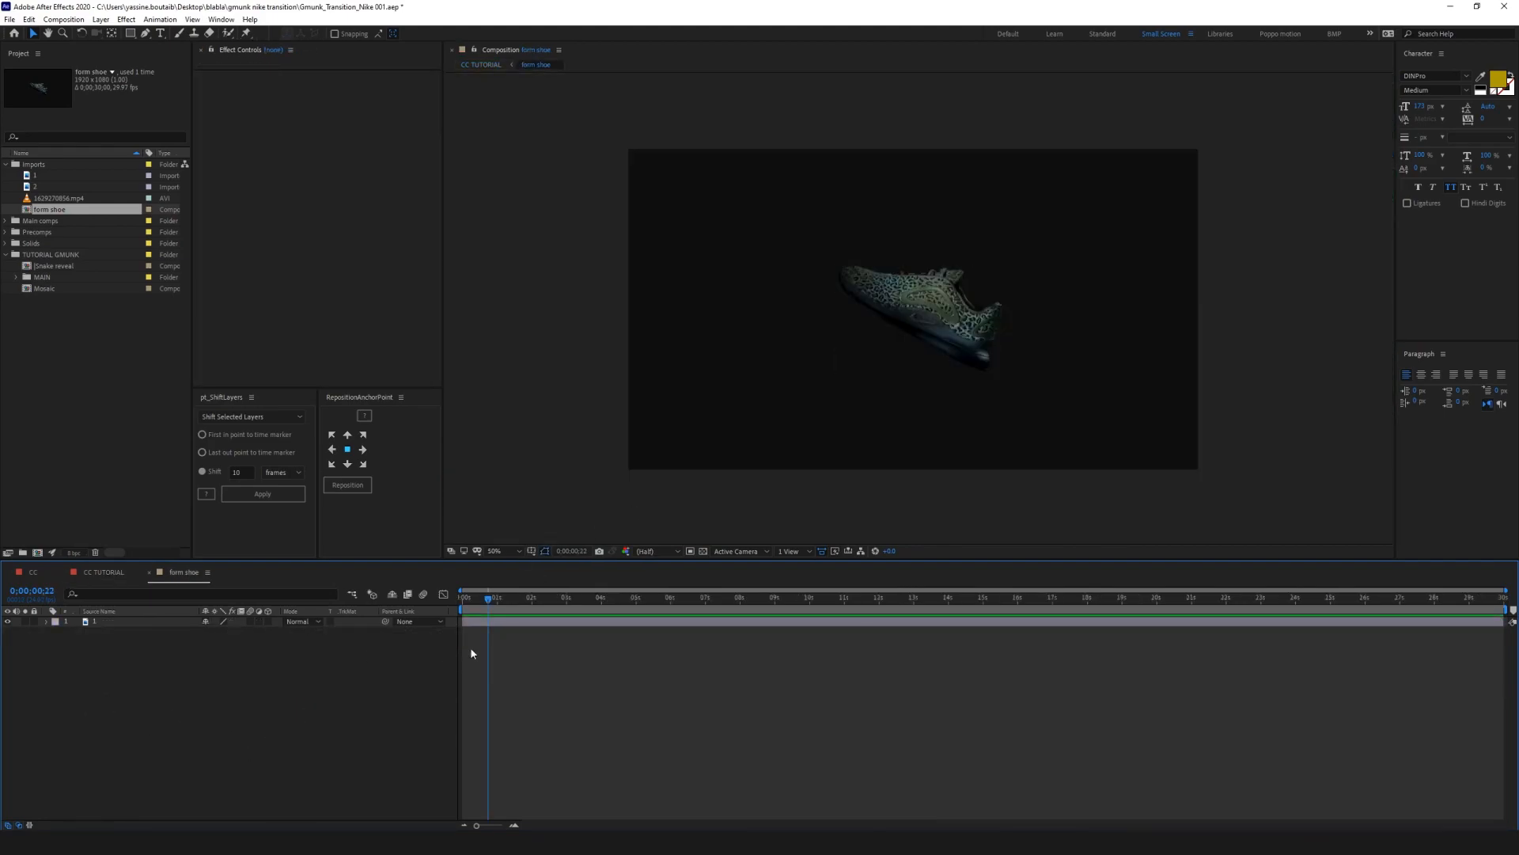
left_click(486, 65)
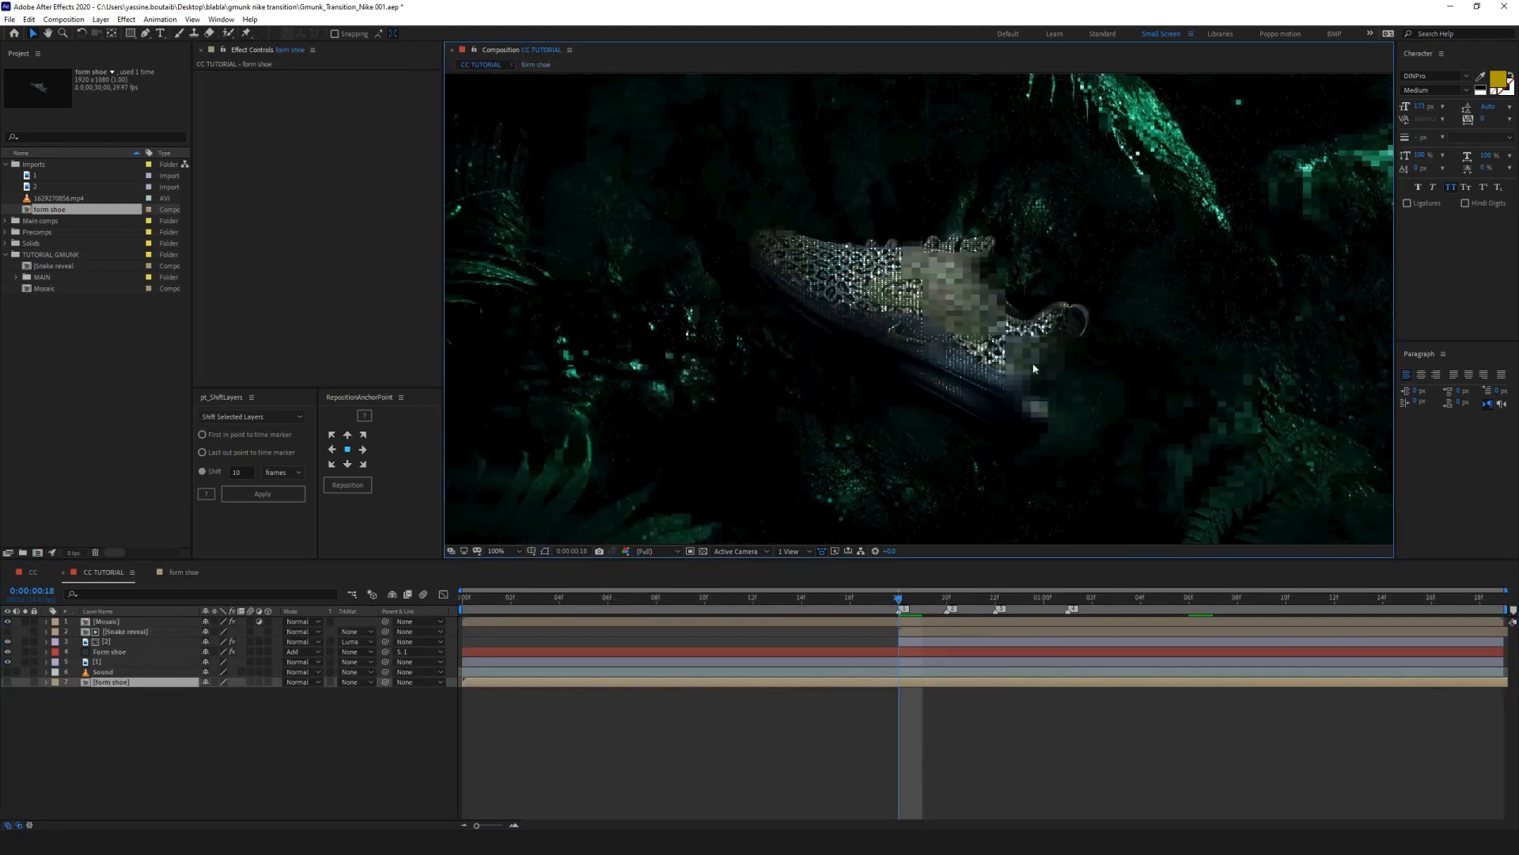
key("space")
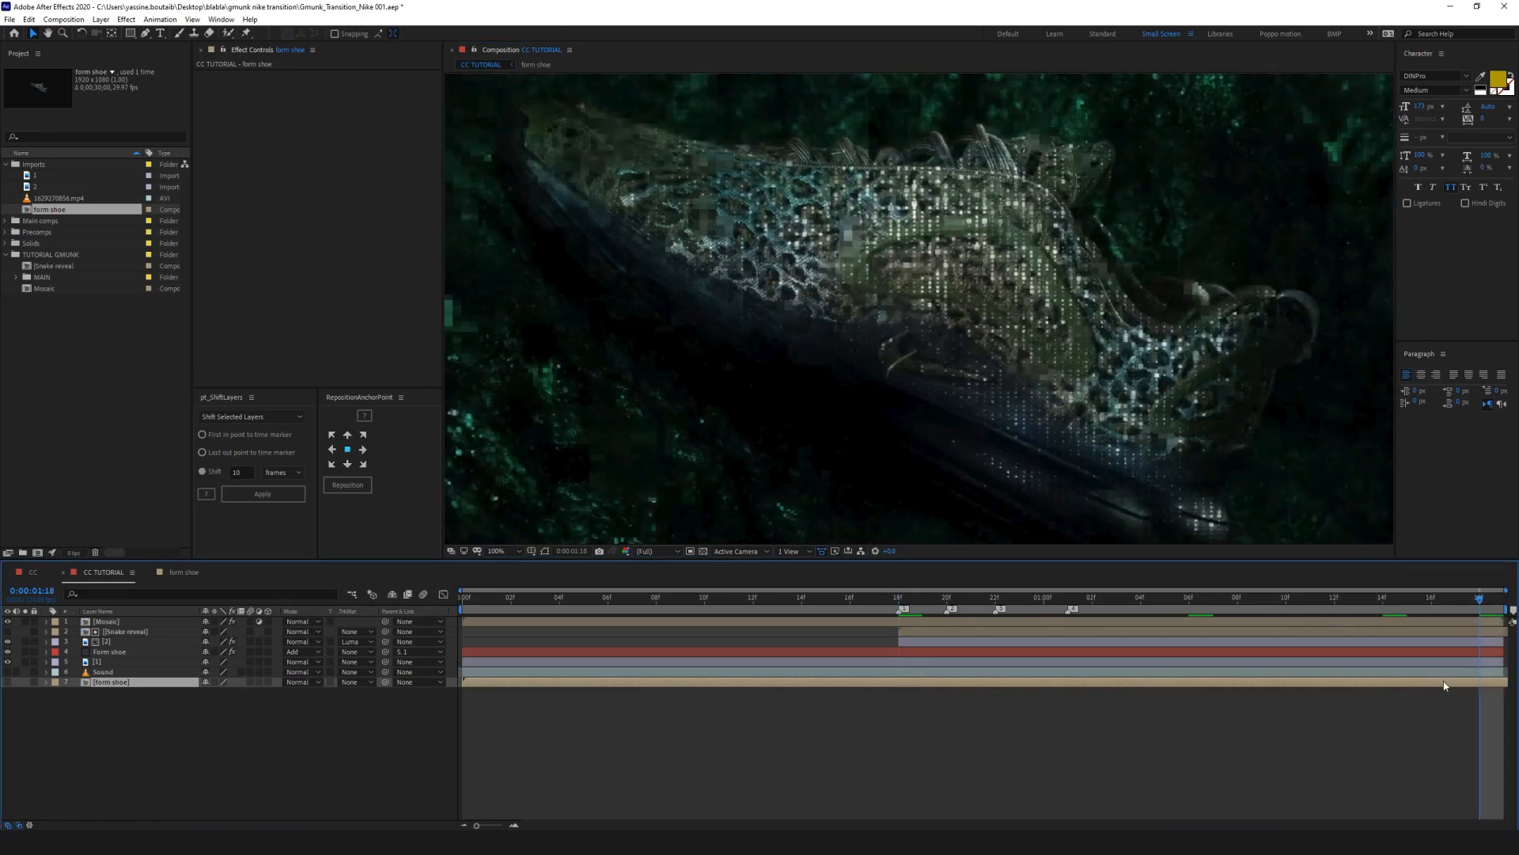
double_click(1445, 685)
key("n")
right_click(494, 604)
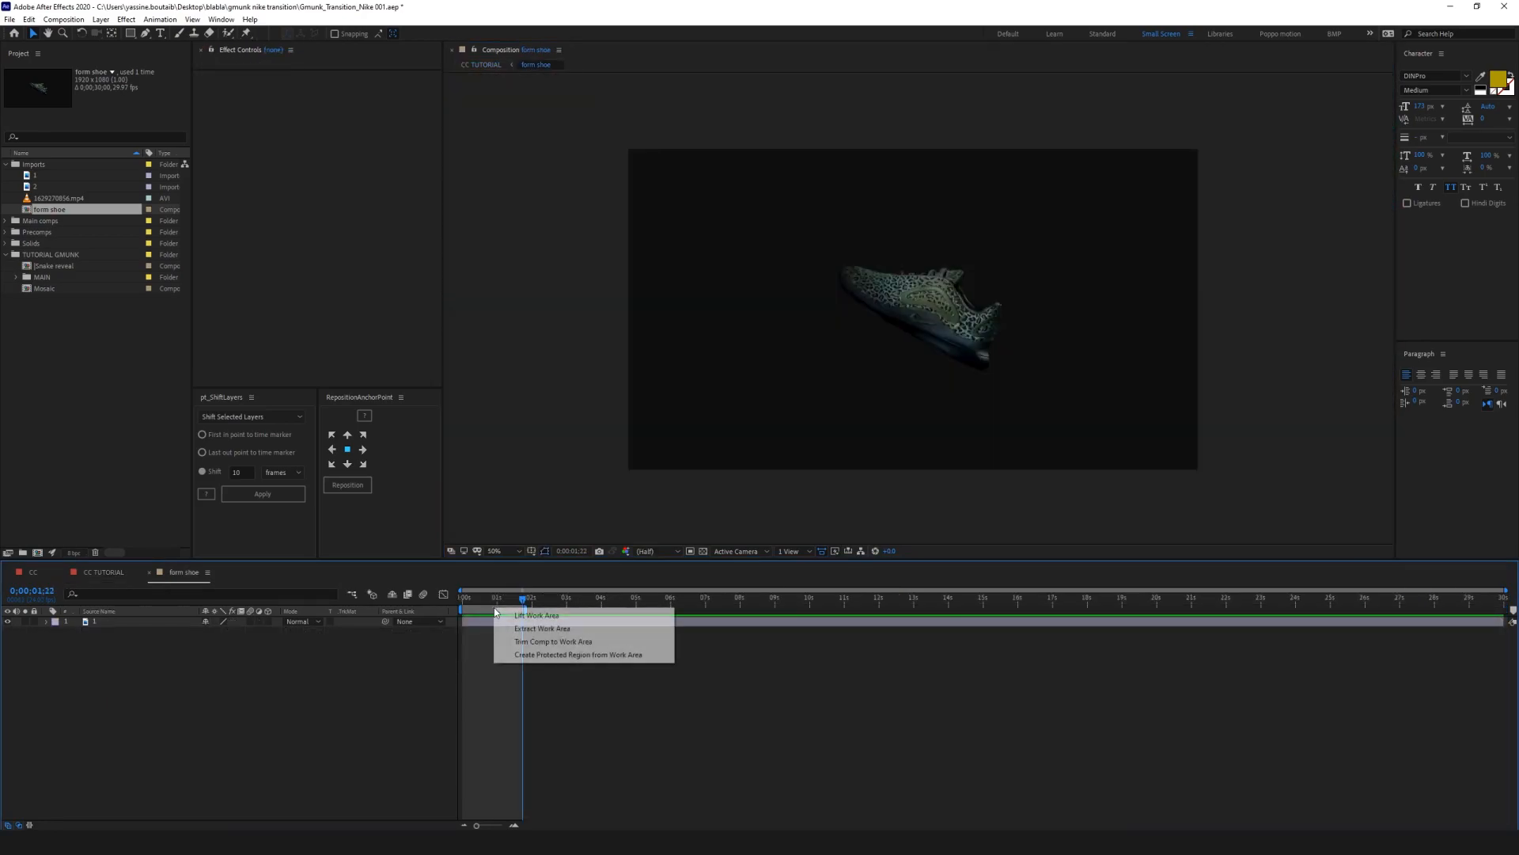
left_click(554, 642)
left_click(482, 65)
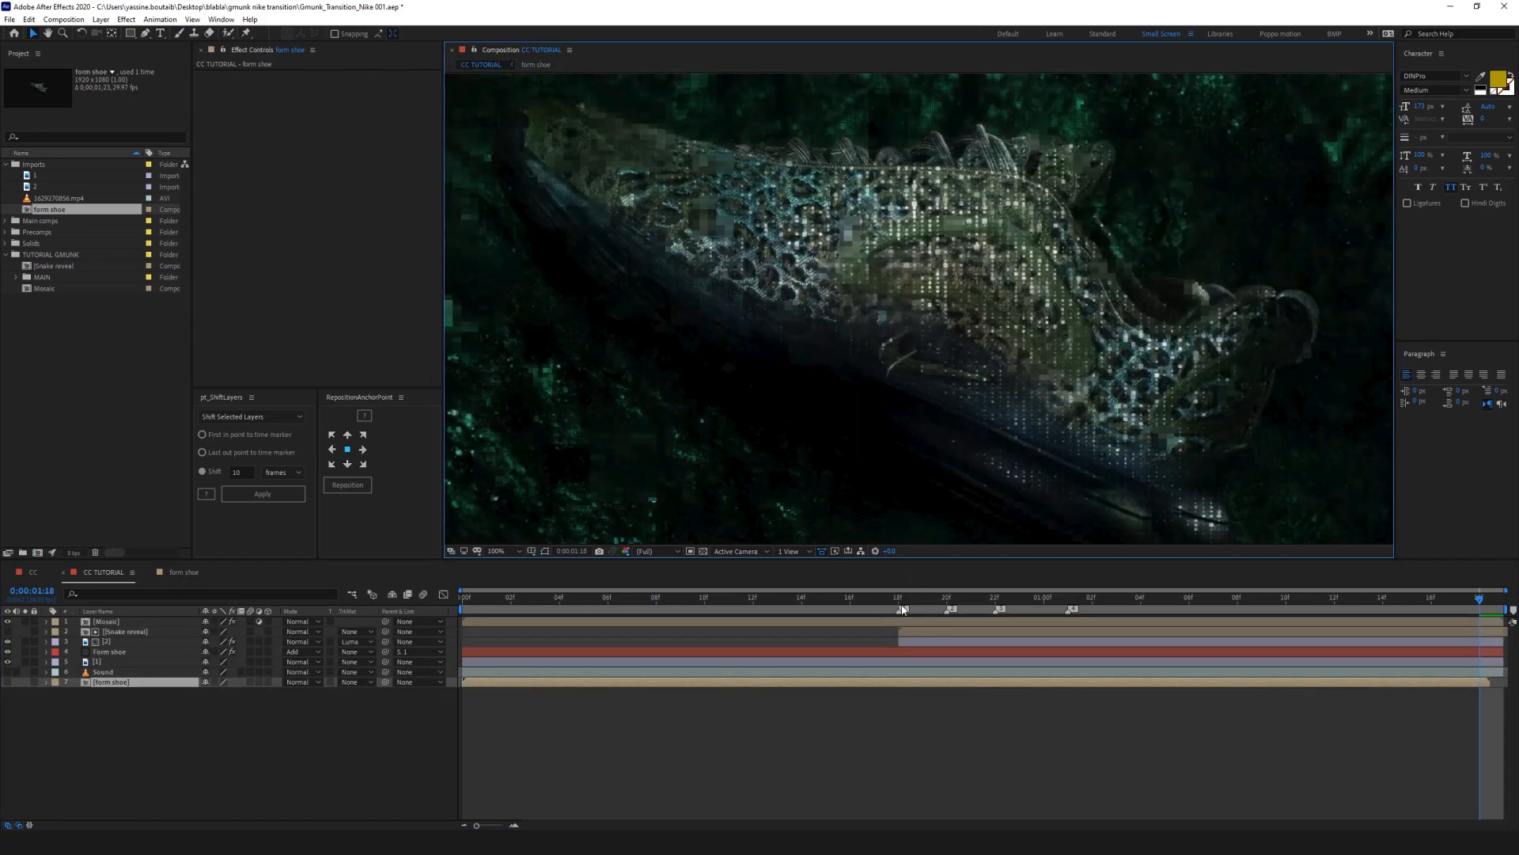
Step: Apply Linear Wipe to the masked shoe layer inside the form shoe composition, working at 0;00;00;22
left_click(900, 599)
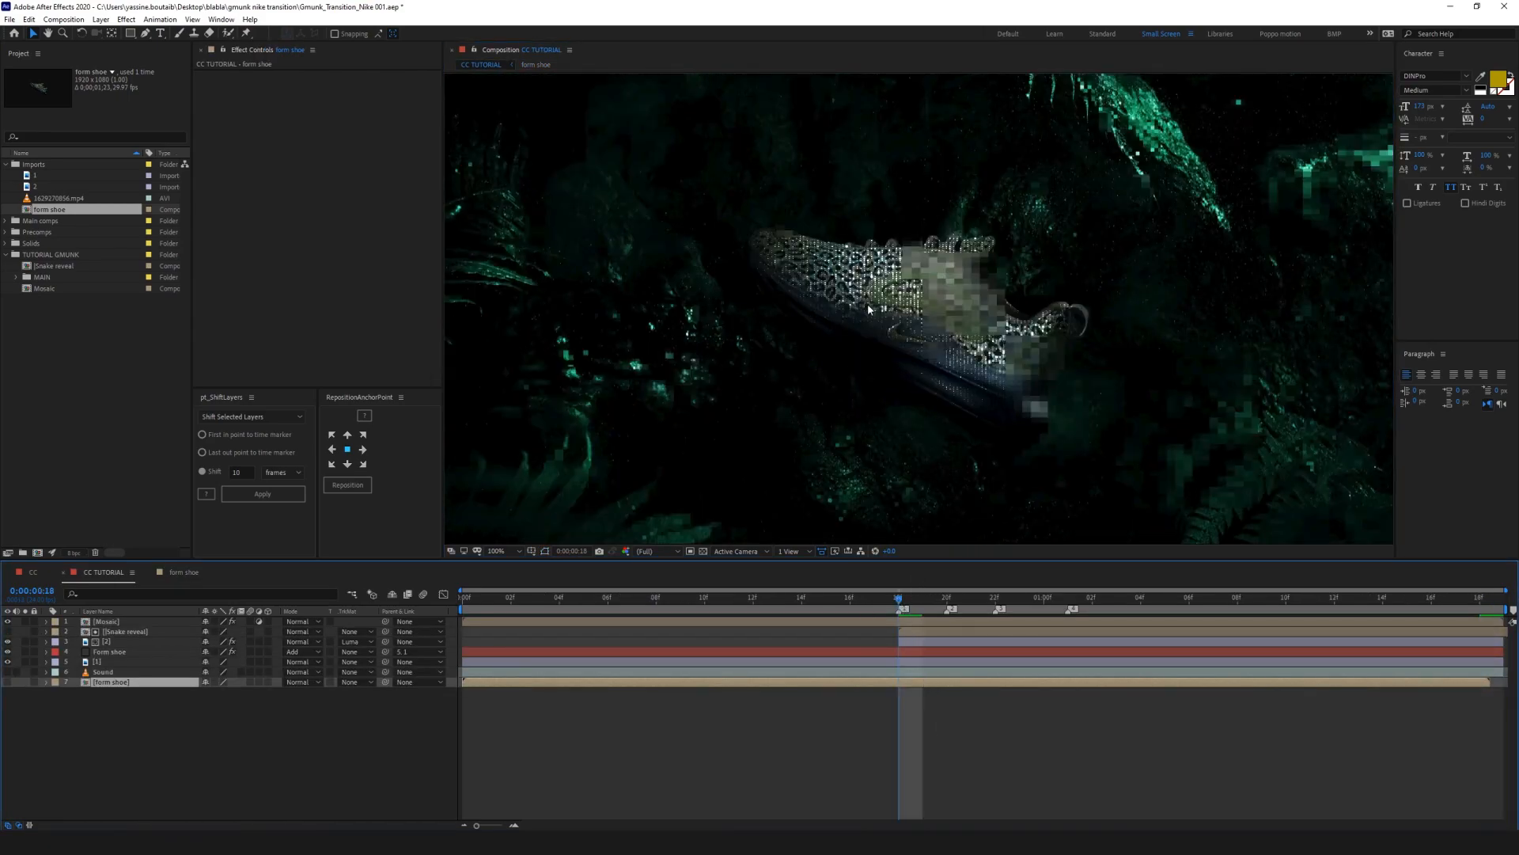
double_click(909, 683)
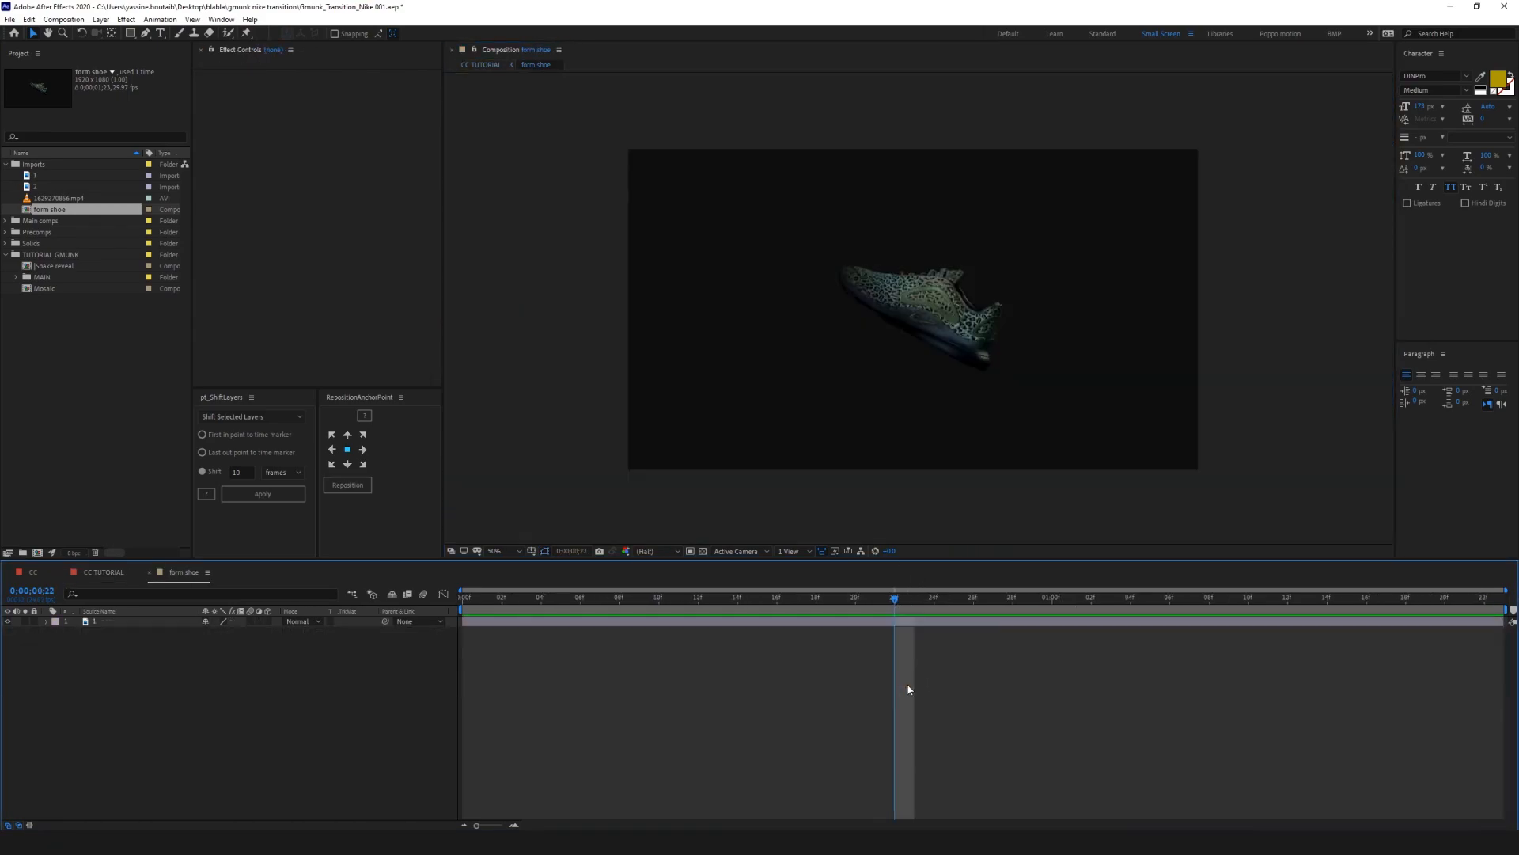
left_click(893, 622)
scroll(992, 380, "up", 1)
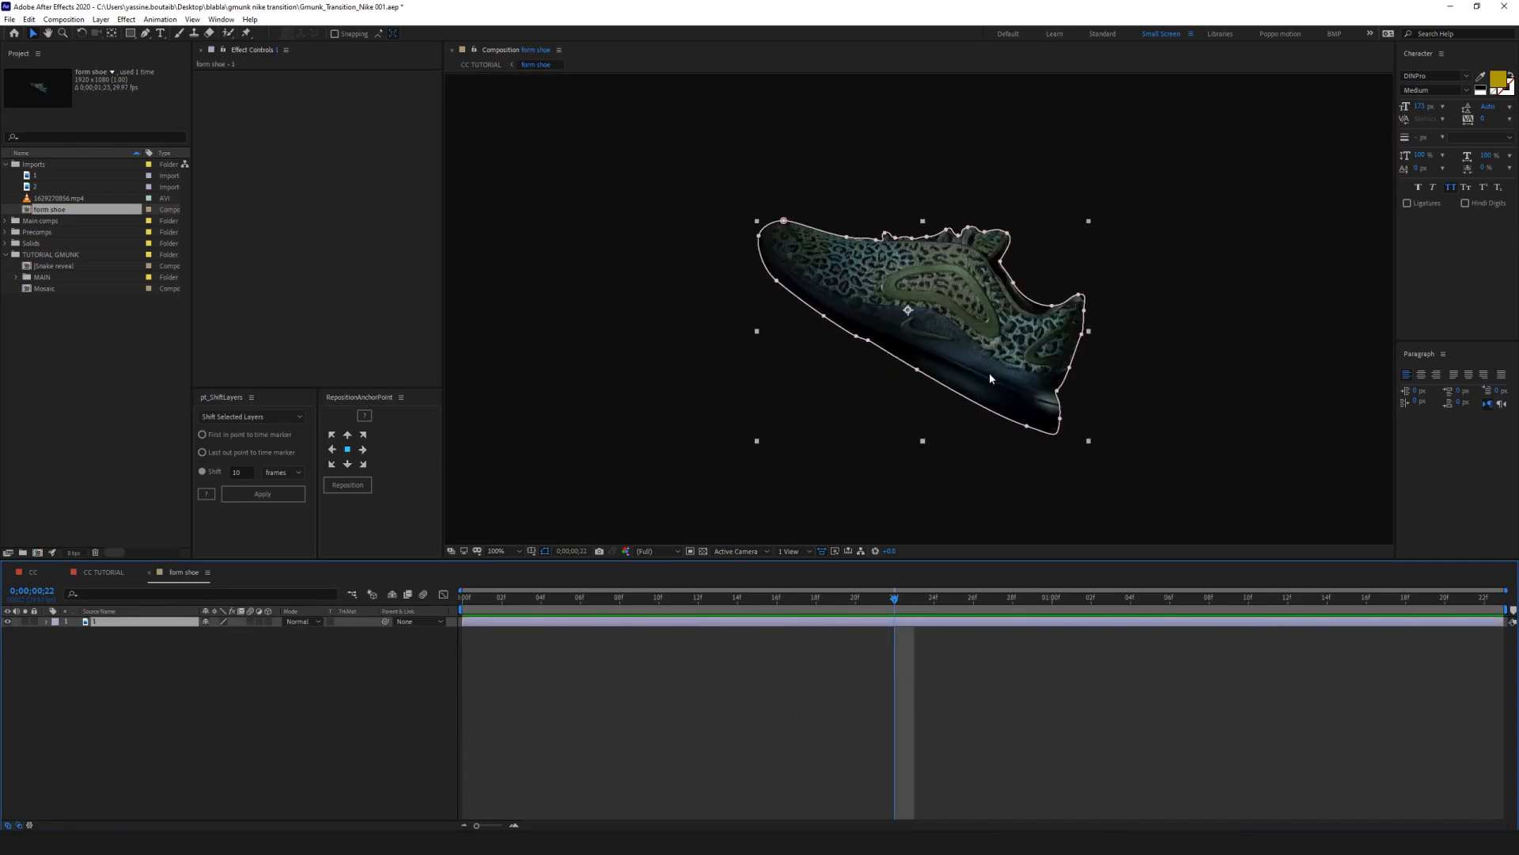
key("ctrl+space")
type("linear")
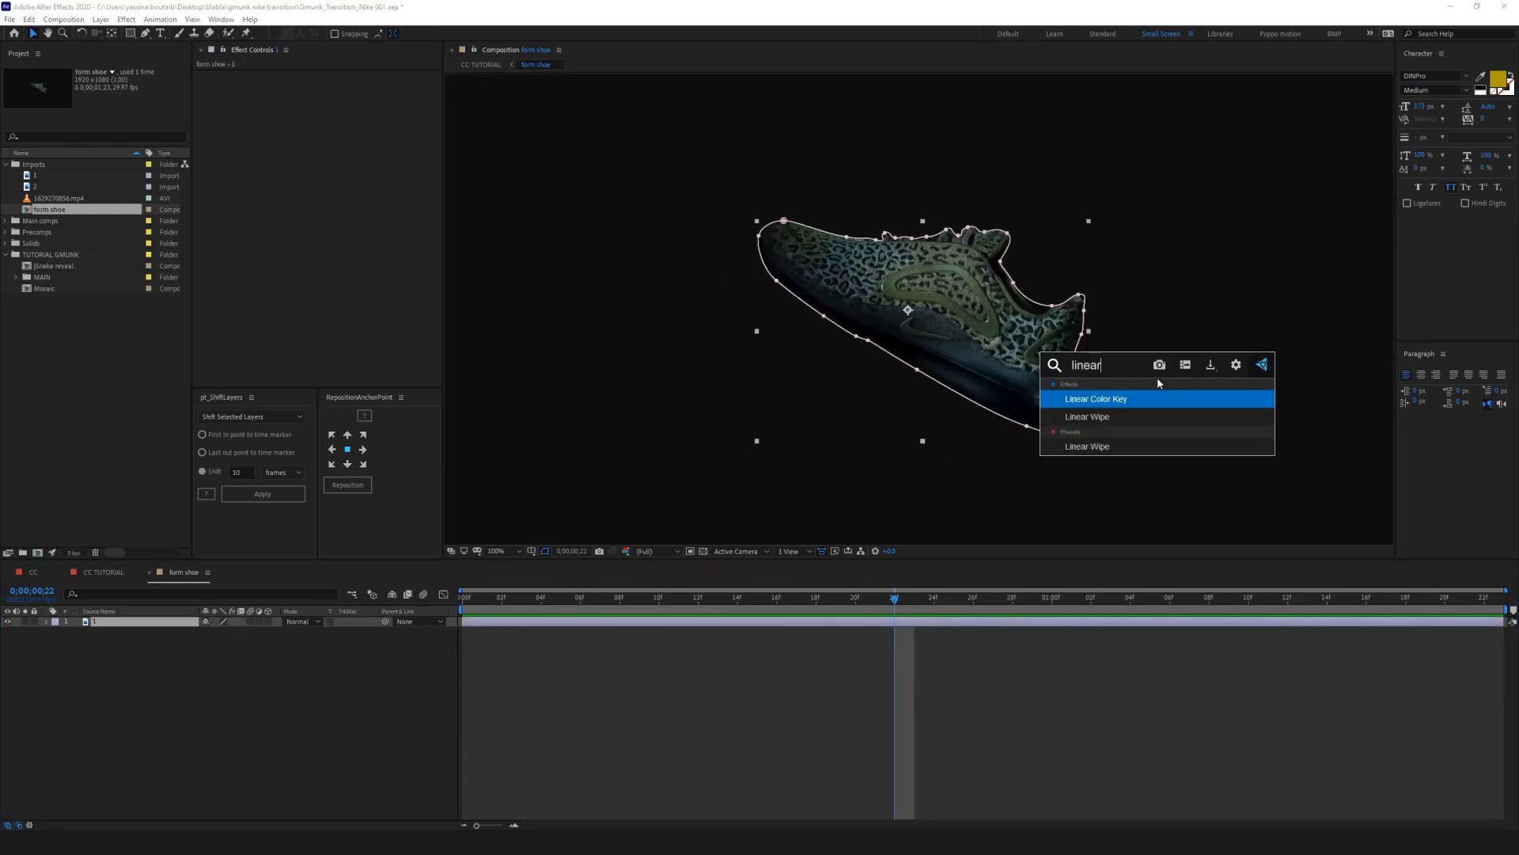
key("Down")
key("Return")
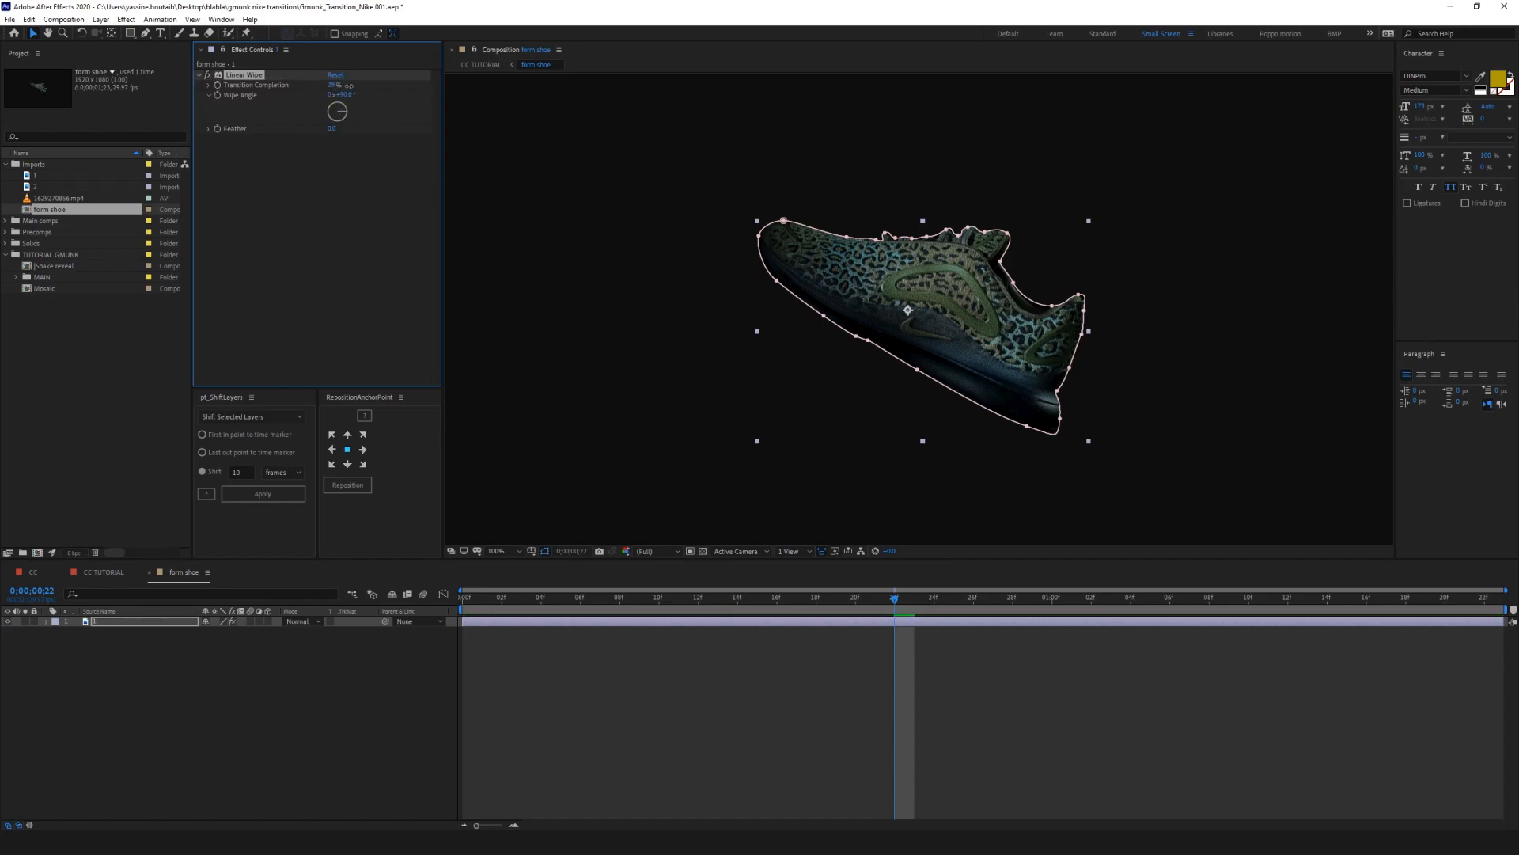
Step: Set the Linear Wipe's angle to 207°, feather its edge, and raise Transition Completion to 65% so the shoe is hidden
left_click_drag(331, 87, 371, 127)
left_click(480, 65)
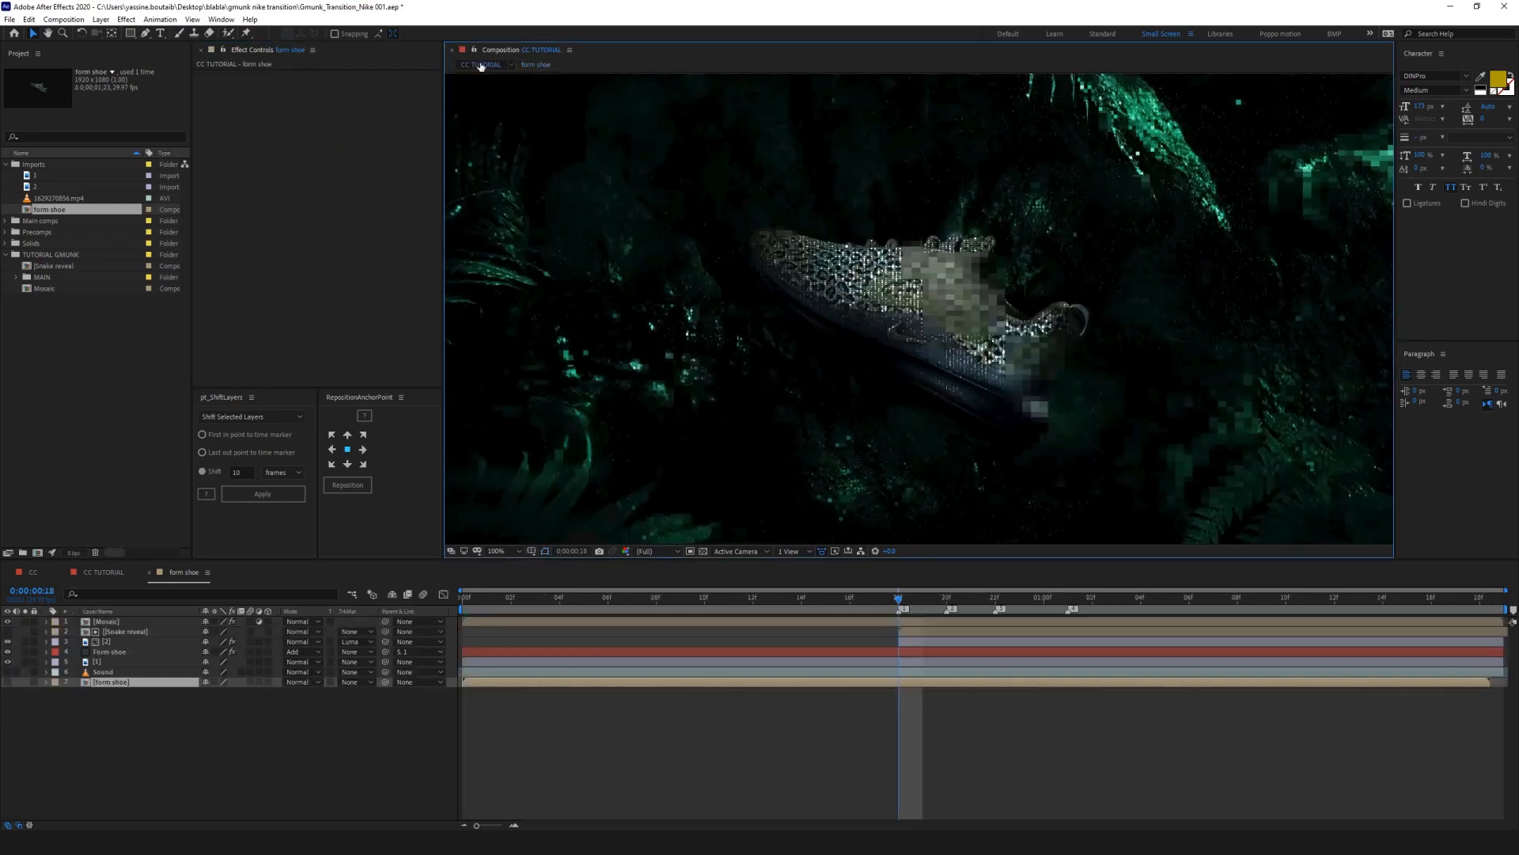
left_click(536, 65)
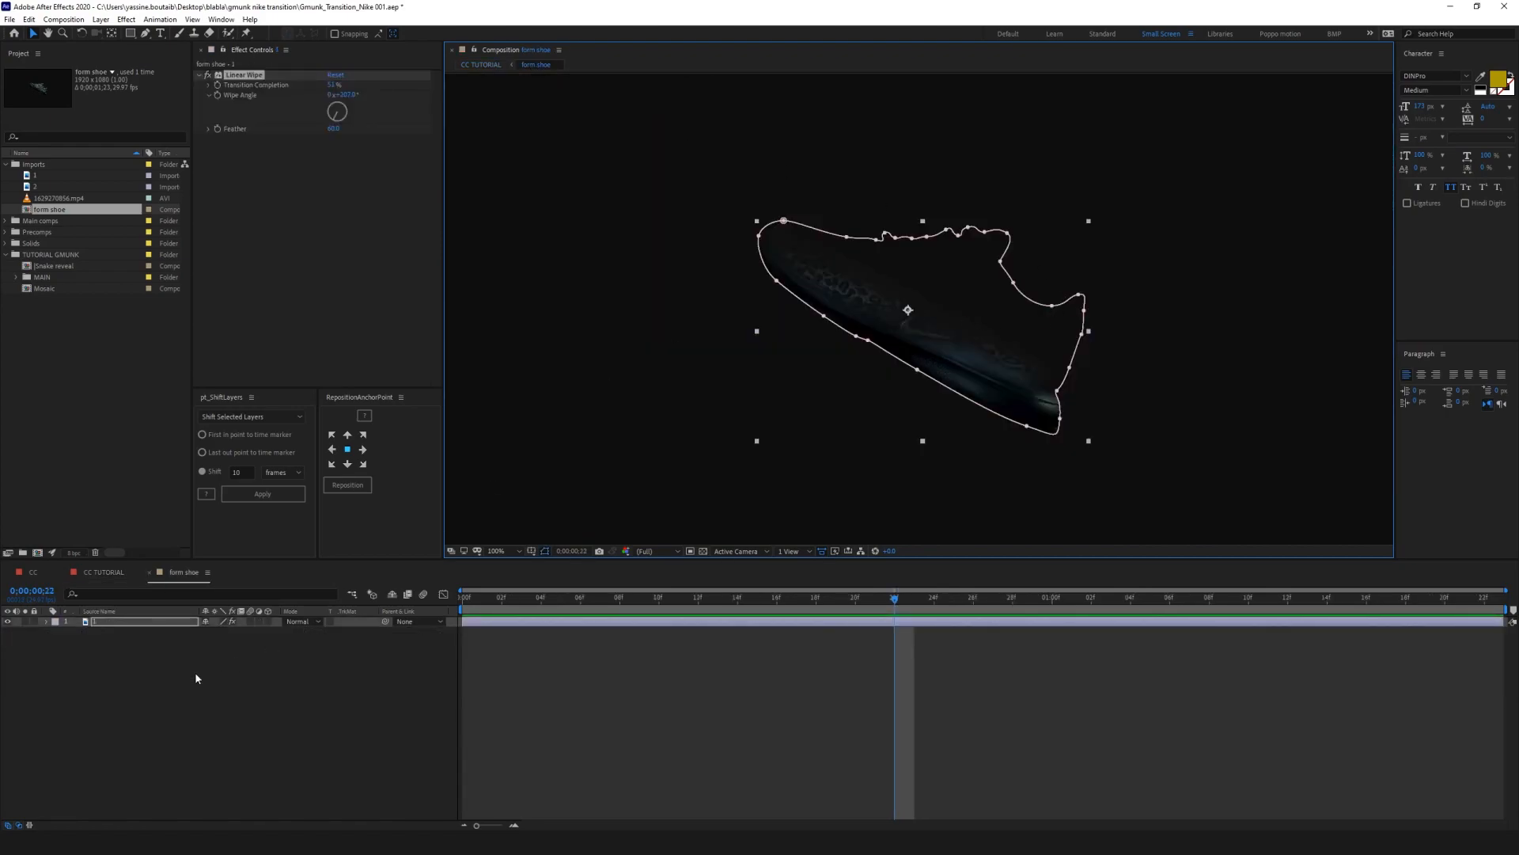
left_click(245, 77)
left_click_drag(330, 85, 336, 82)
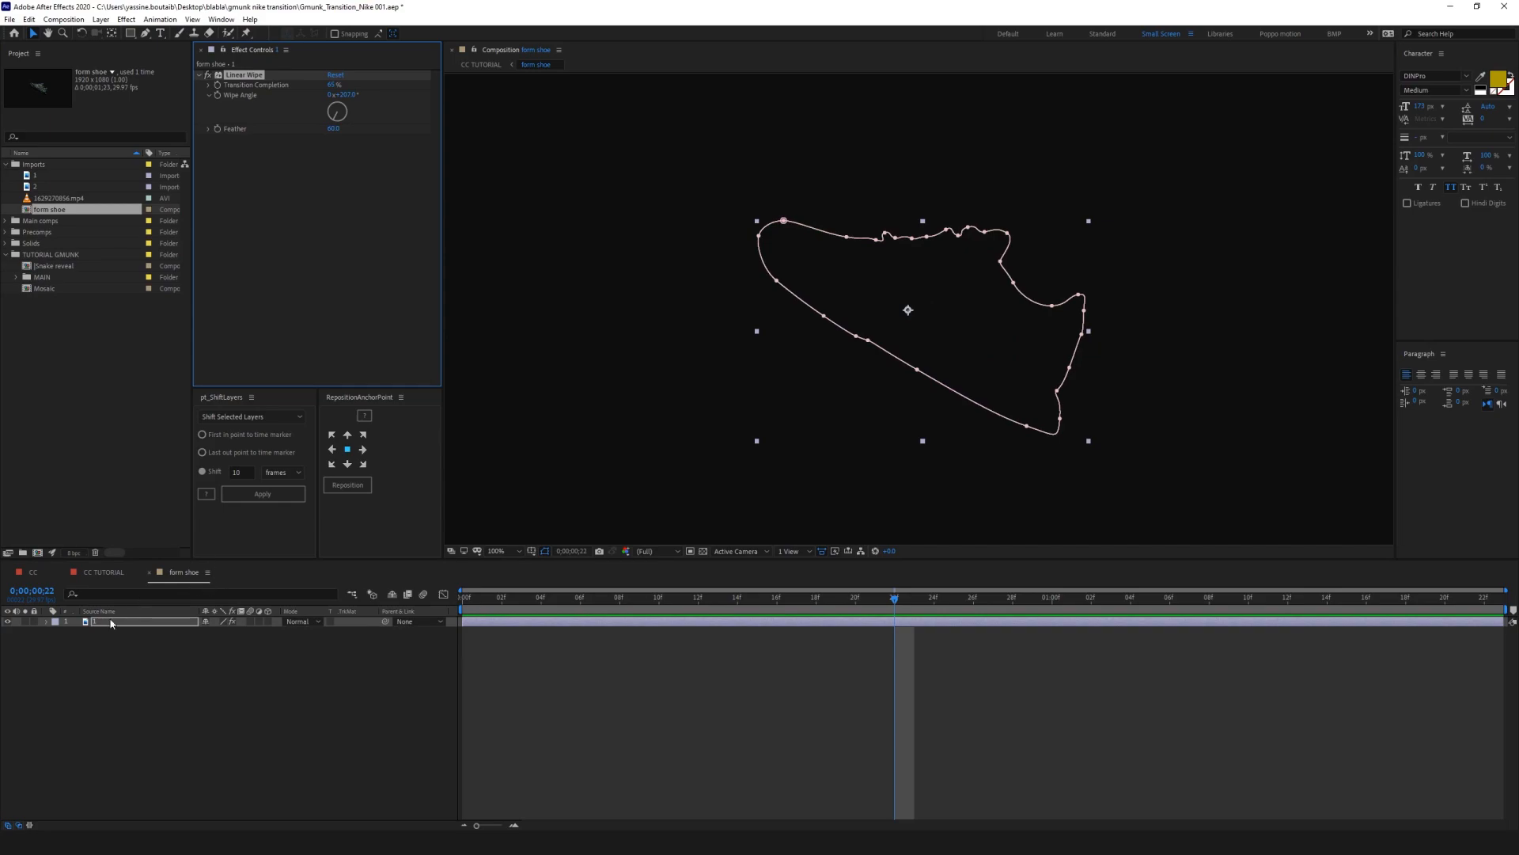
Step: Keyframe Transition Completion from 65% at 0;00;00;10 to a lower value revealing the whole shoe at 0;00;00;22
key("u")
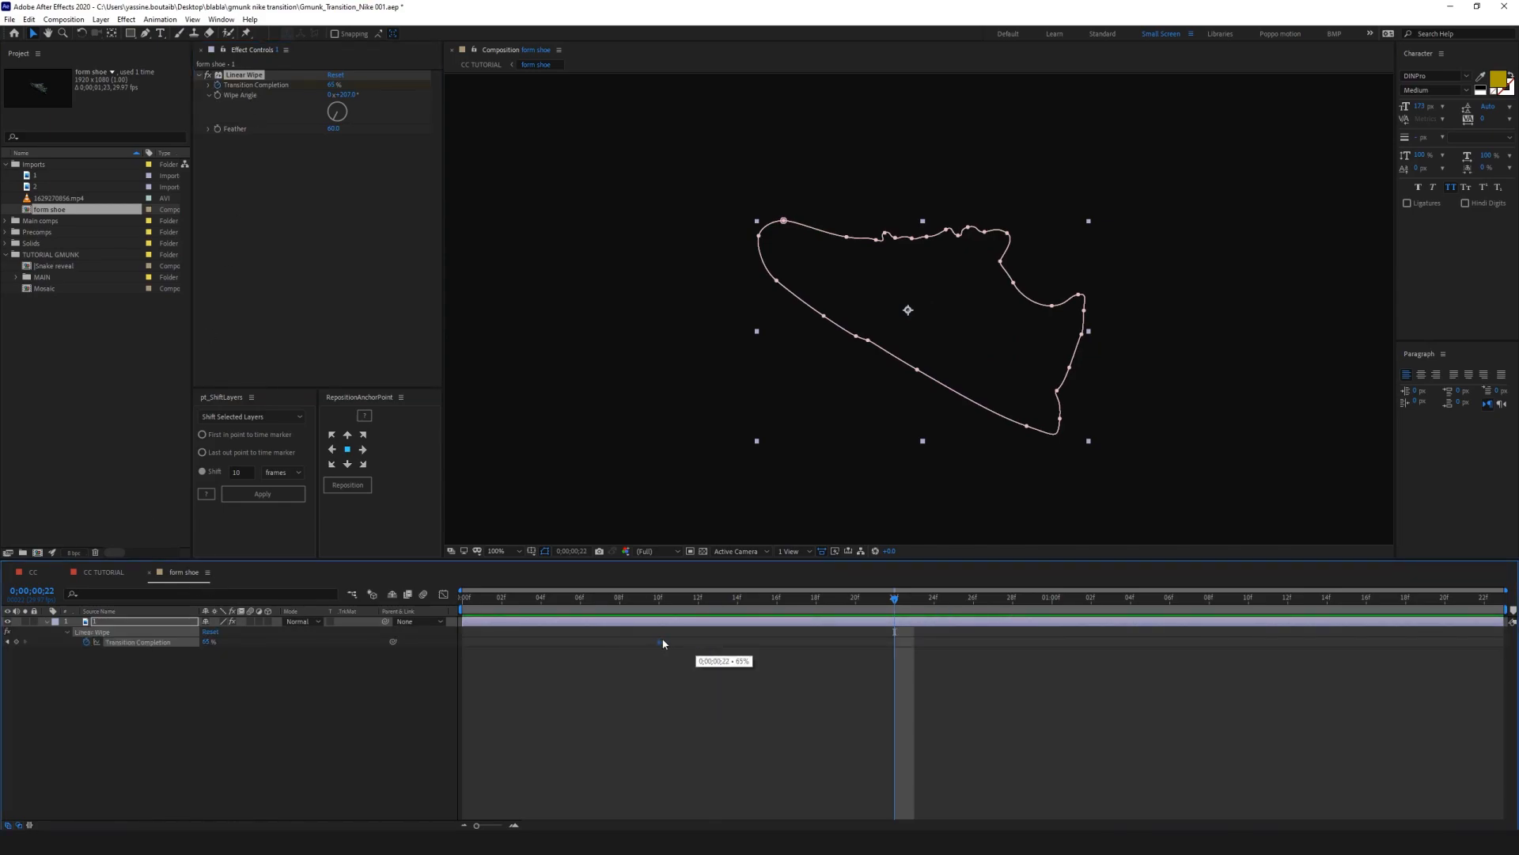
mouse_move(332, 85)
left_mouse_down()
mouse_move(289, 84)
mouse_move(342, 83)
left_mouse_up()
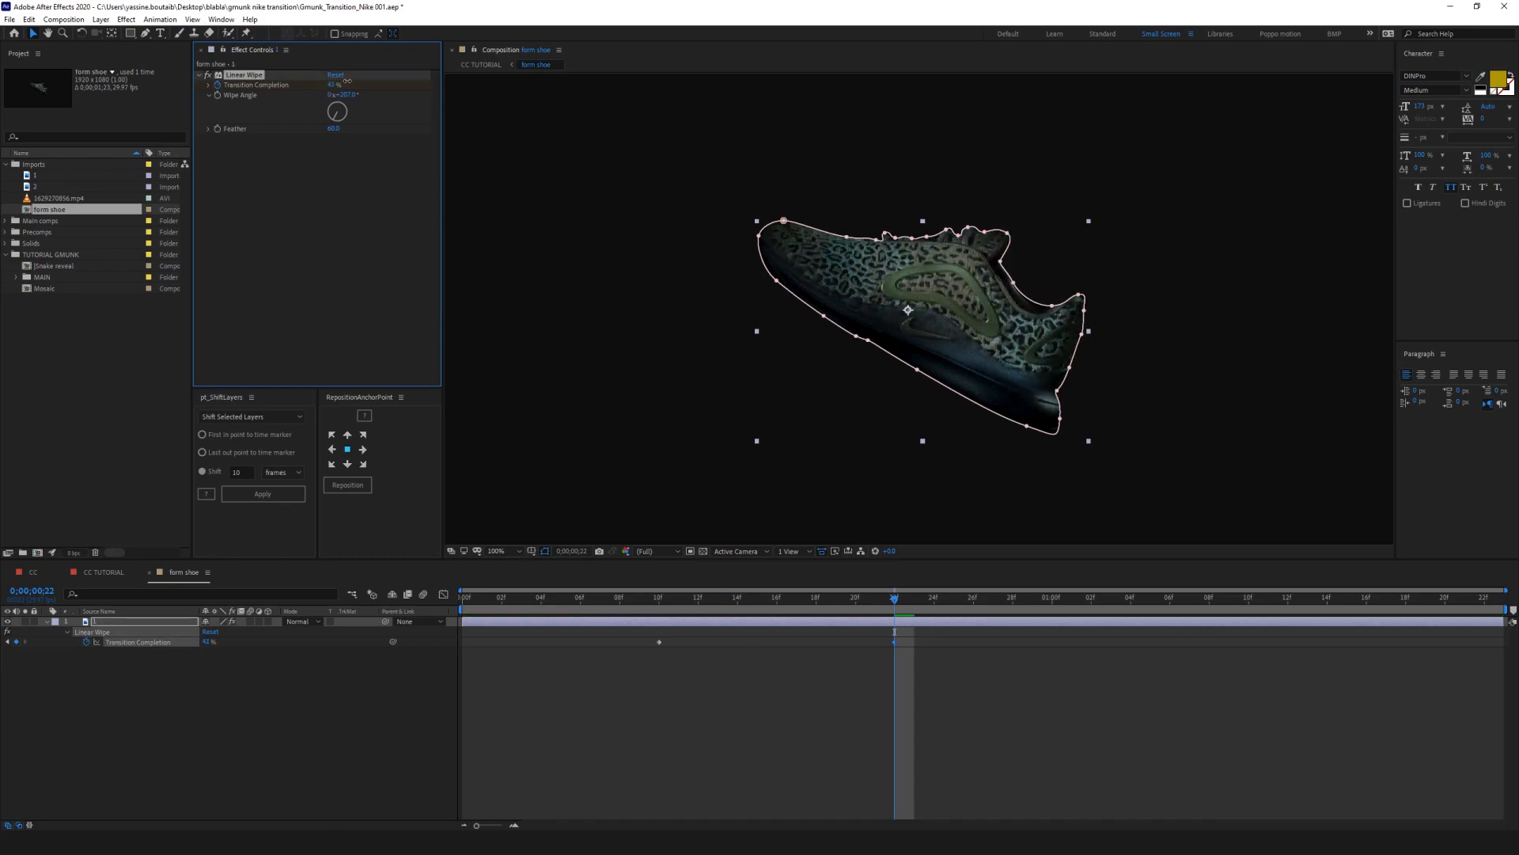
left_click(963, 735)
left_click_drag(896, 599, 620, 599)
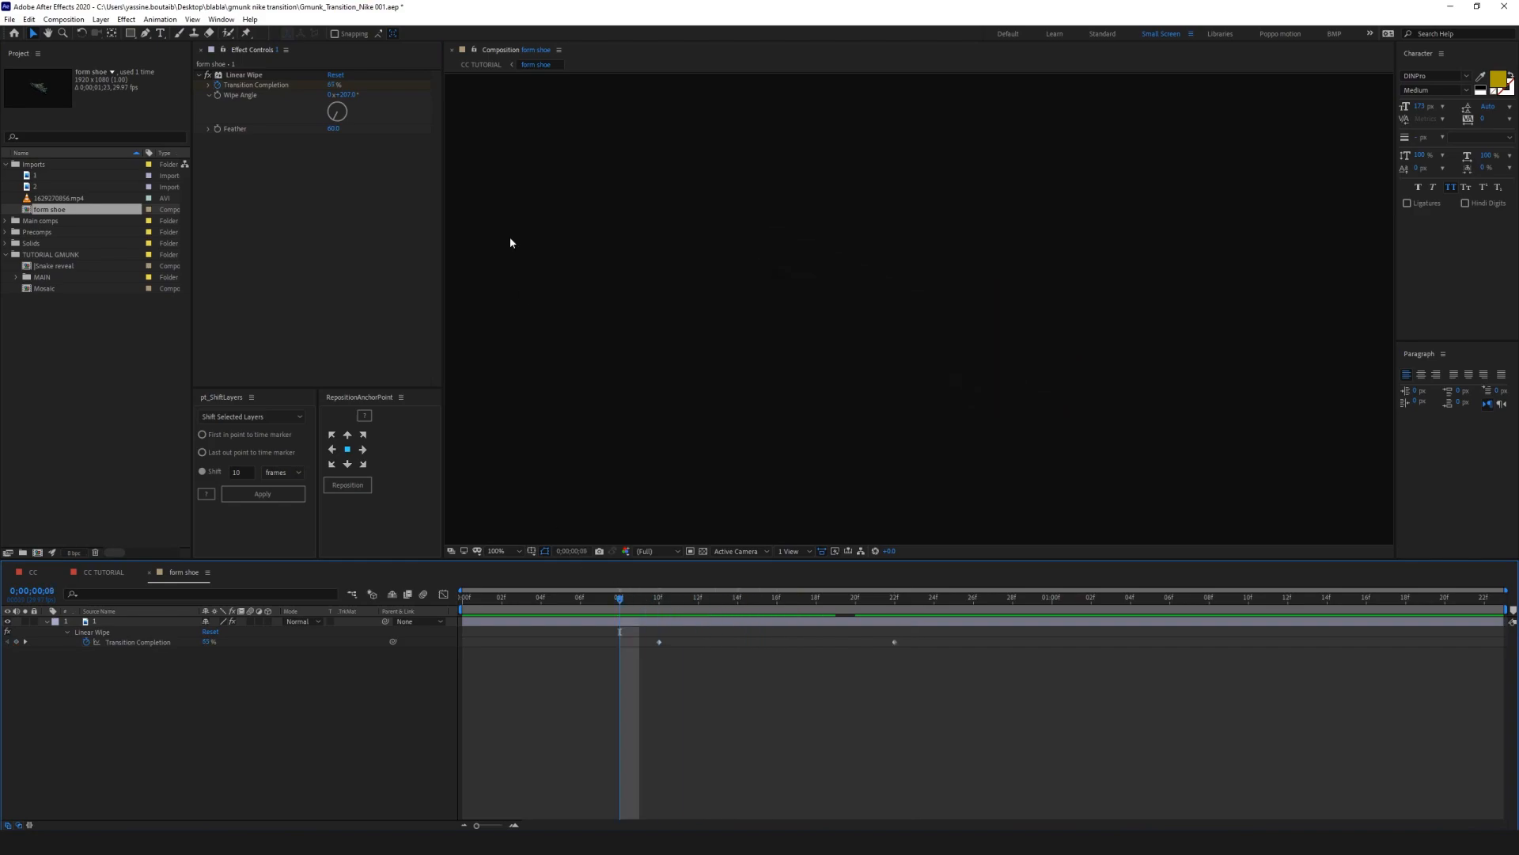
left_click(659, 607)
left_click(668, 626)
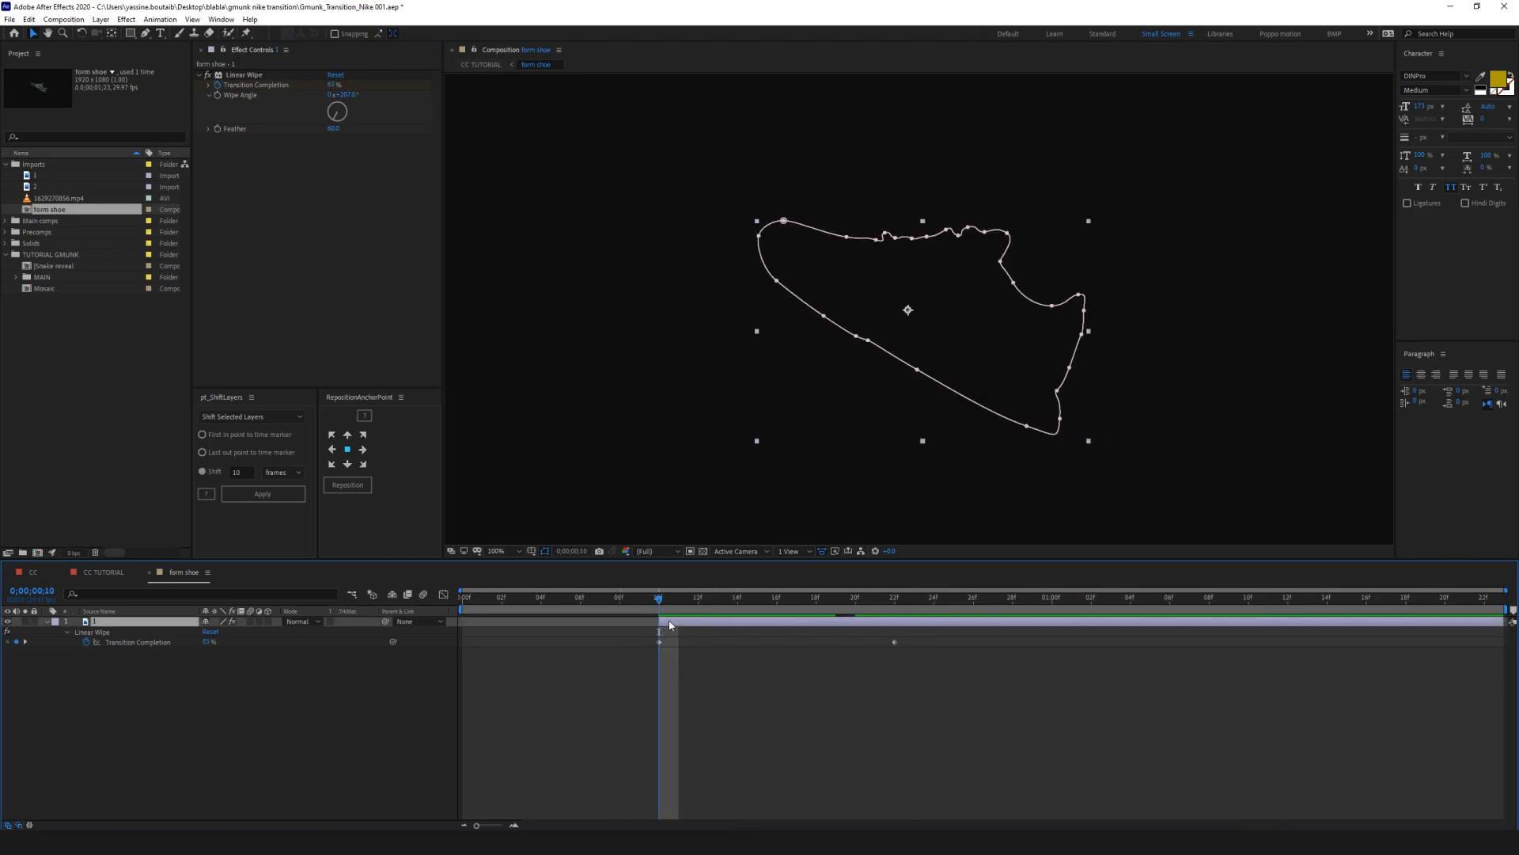
Step: Scrub through the CC TUTORIAL composition to review how the particles wipe onto the shoe
left_click(481, 64)
left_click_drag(654, 603, 1431, 621)
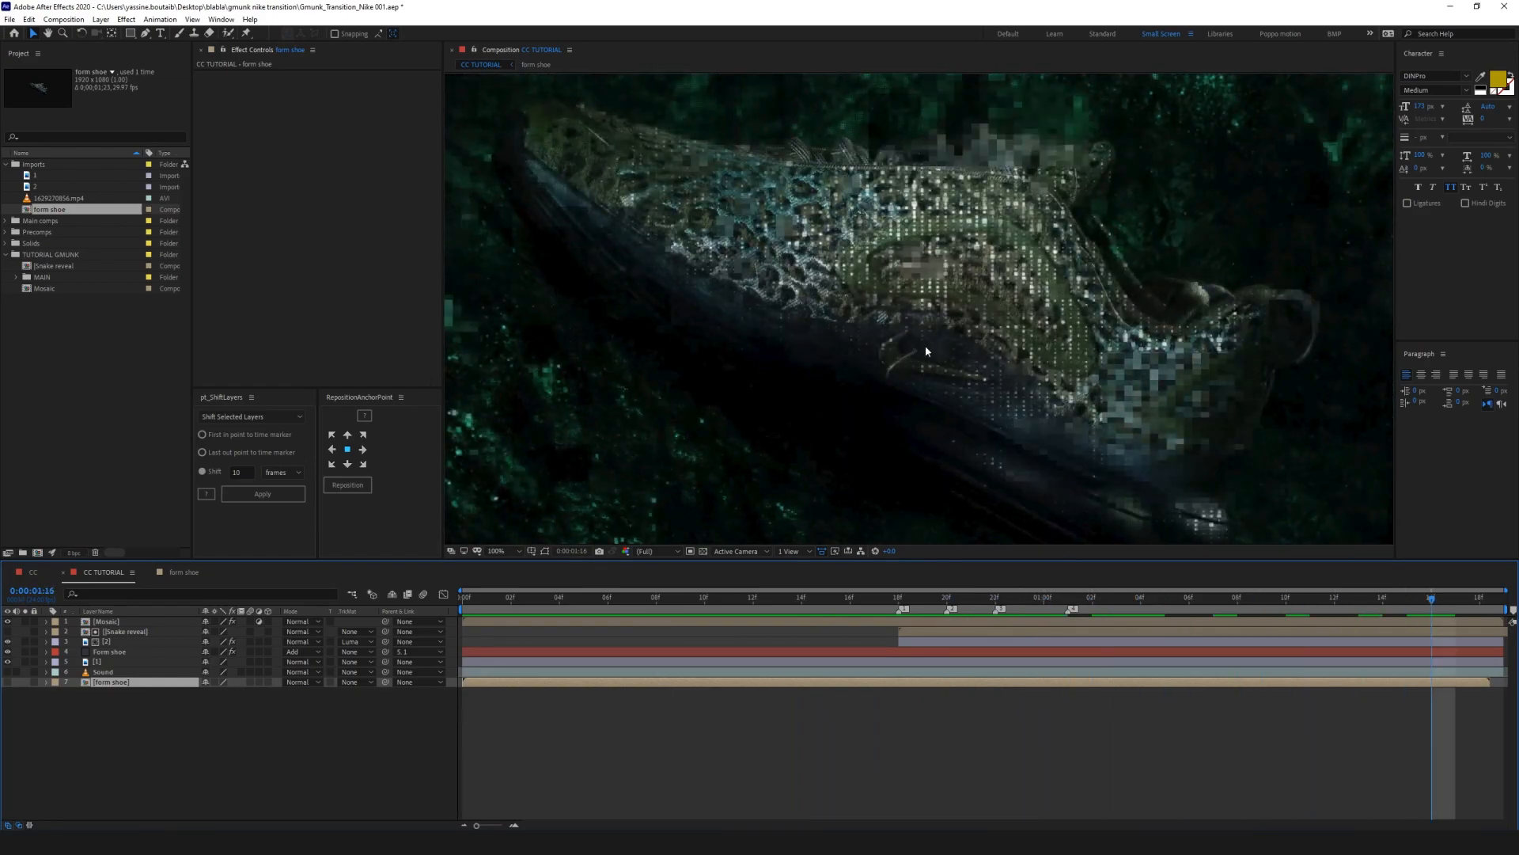
scroll(917, 355, "down", 4)
Step: At 0:00:00:16, set the red Form shoe layer's blending mode to Screen
left_click(95, 729)
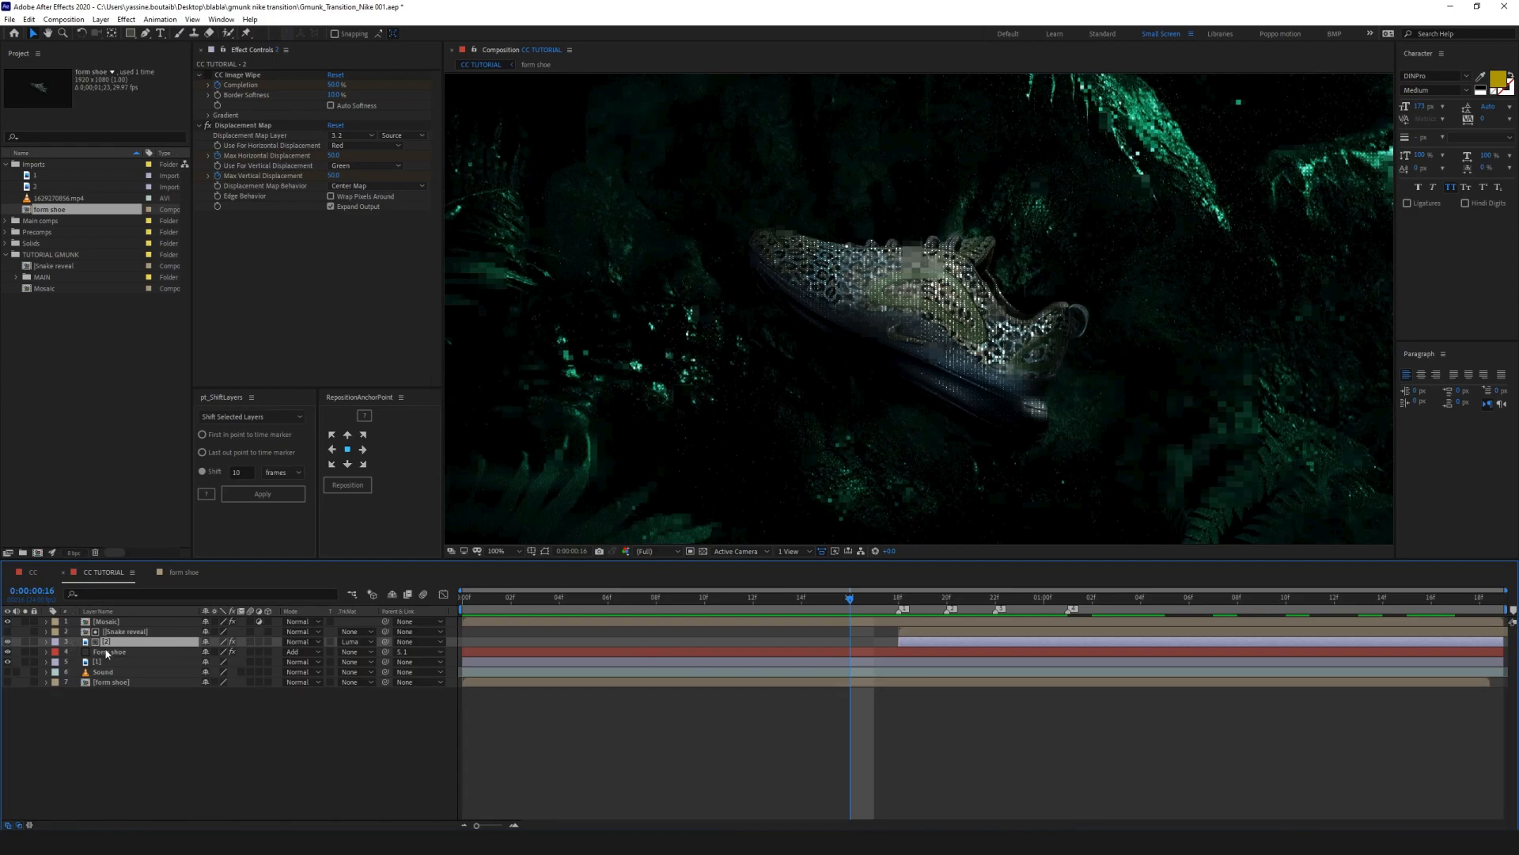
left_click(108, 653)
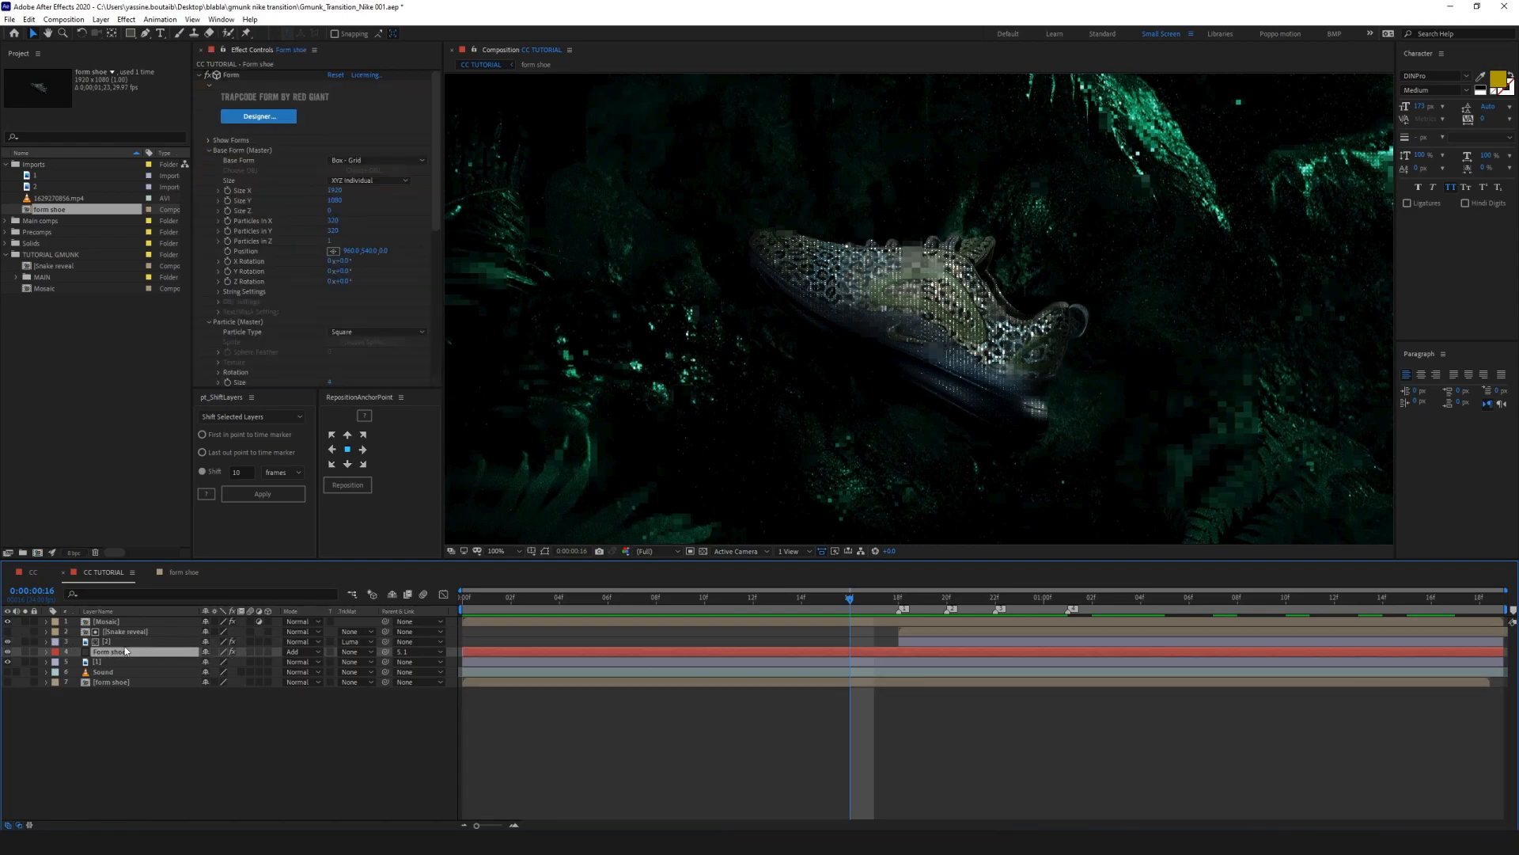
key("period")
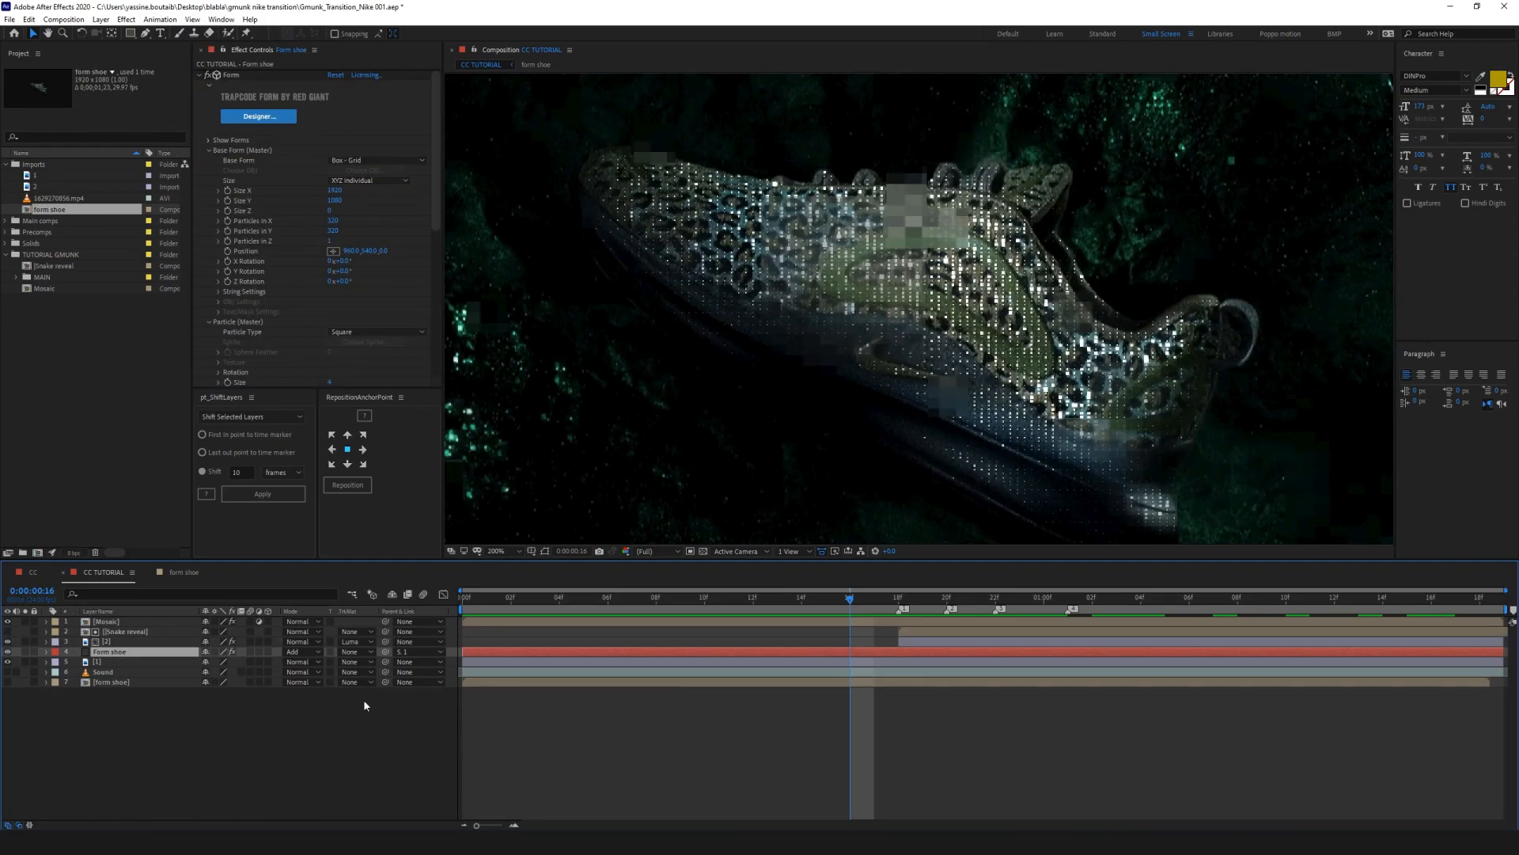
left_click(303, 651)
left_click(333, 280)
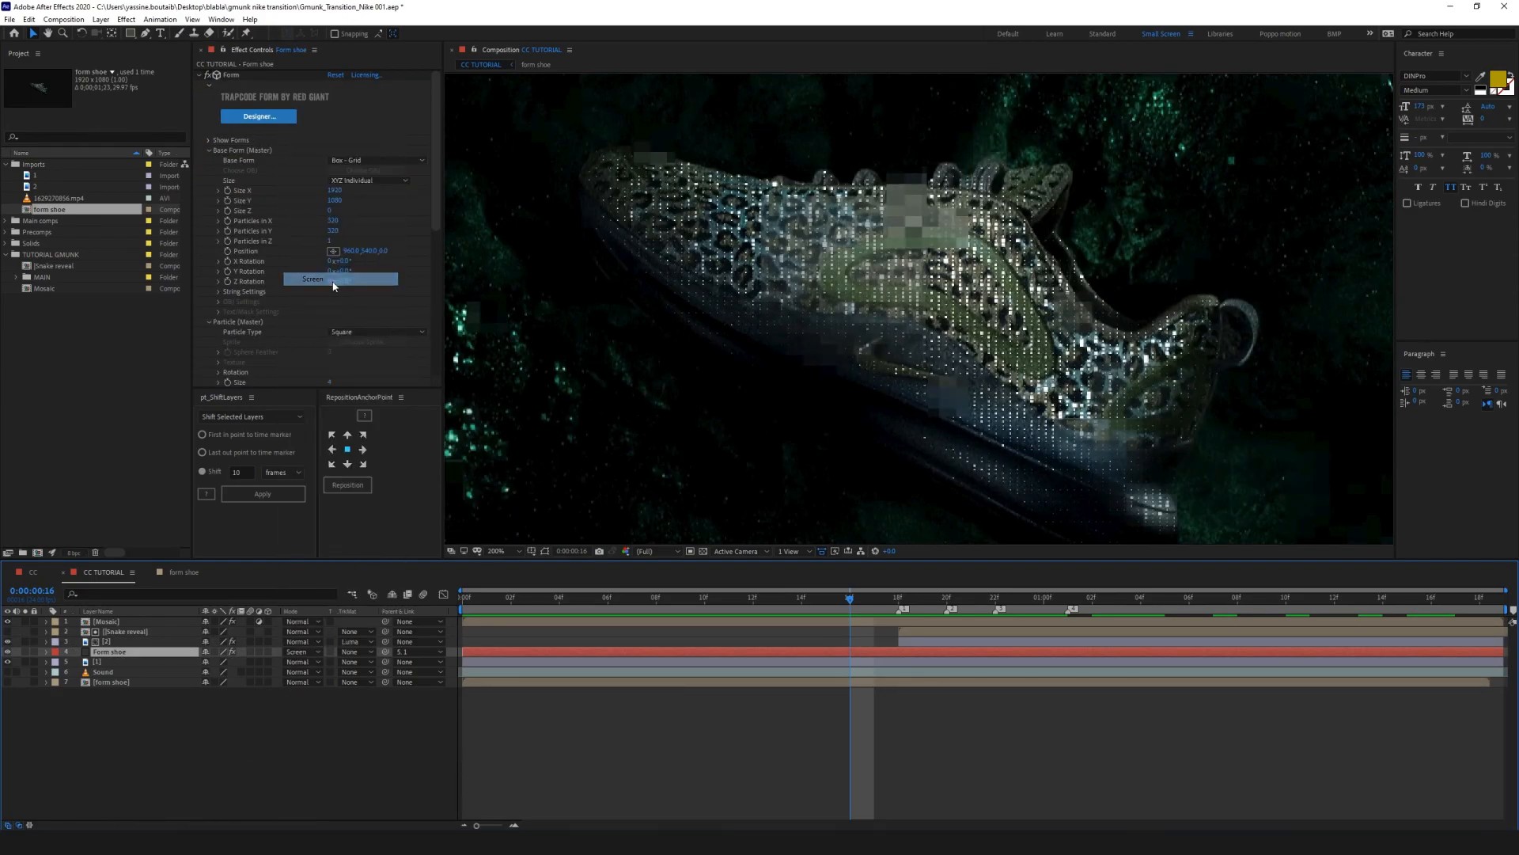
Step: Change the Form particles' solid color from white to a light cyan
scroll(411, 329, "down", 5)
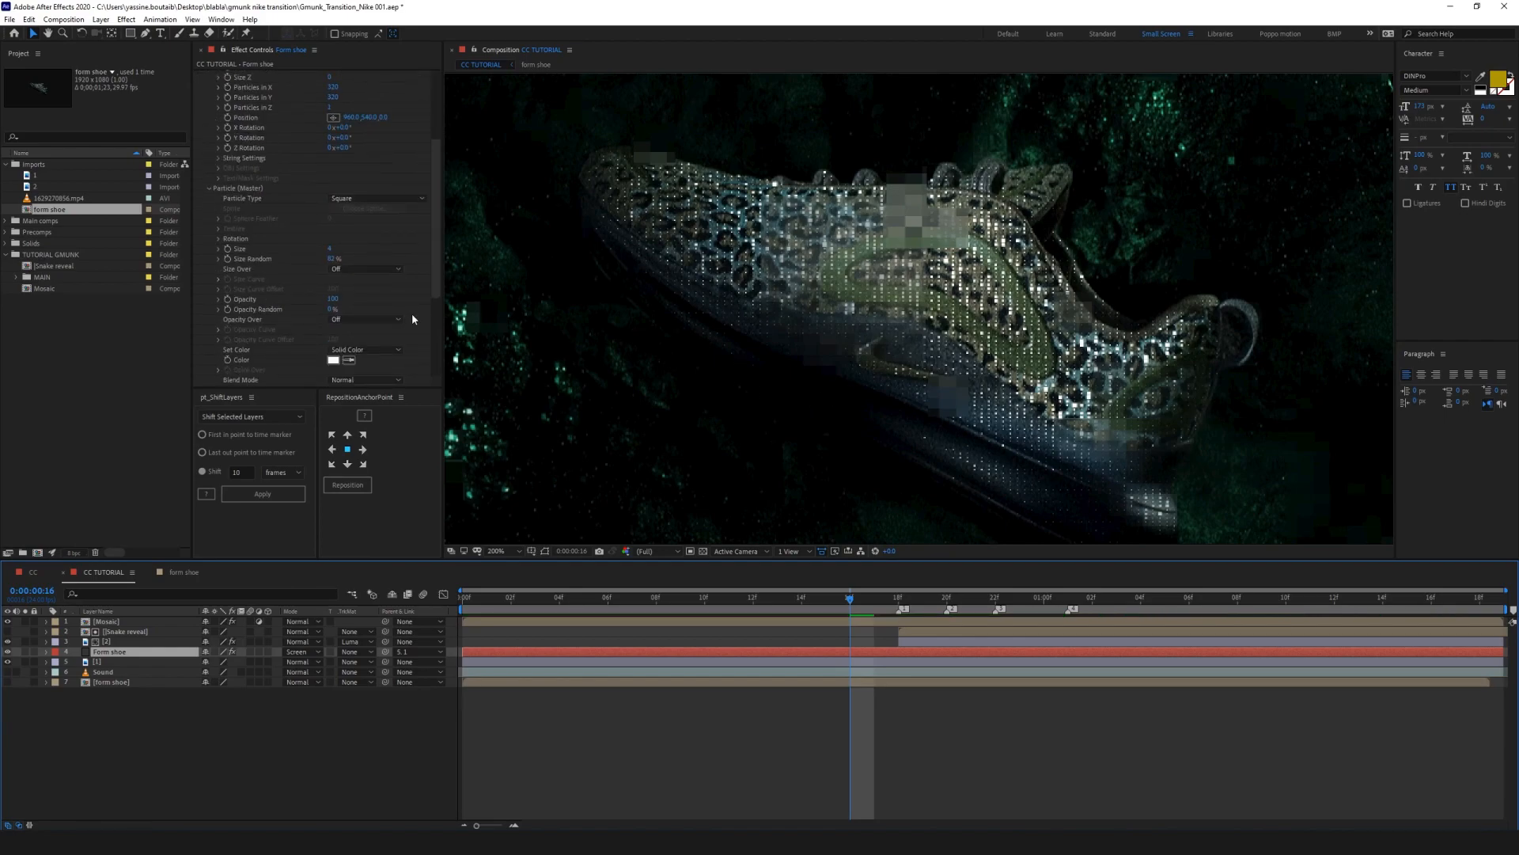
left_click(349, 226)
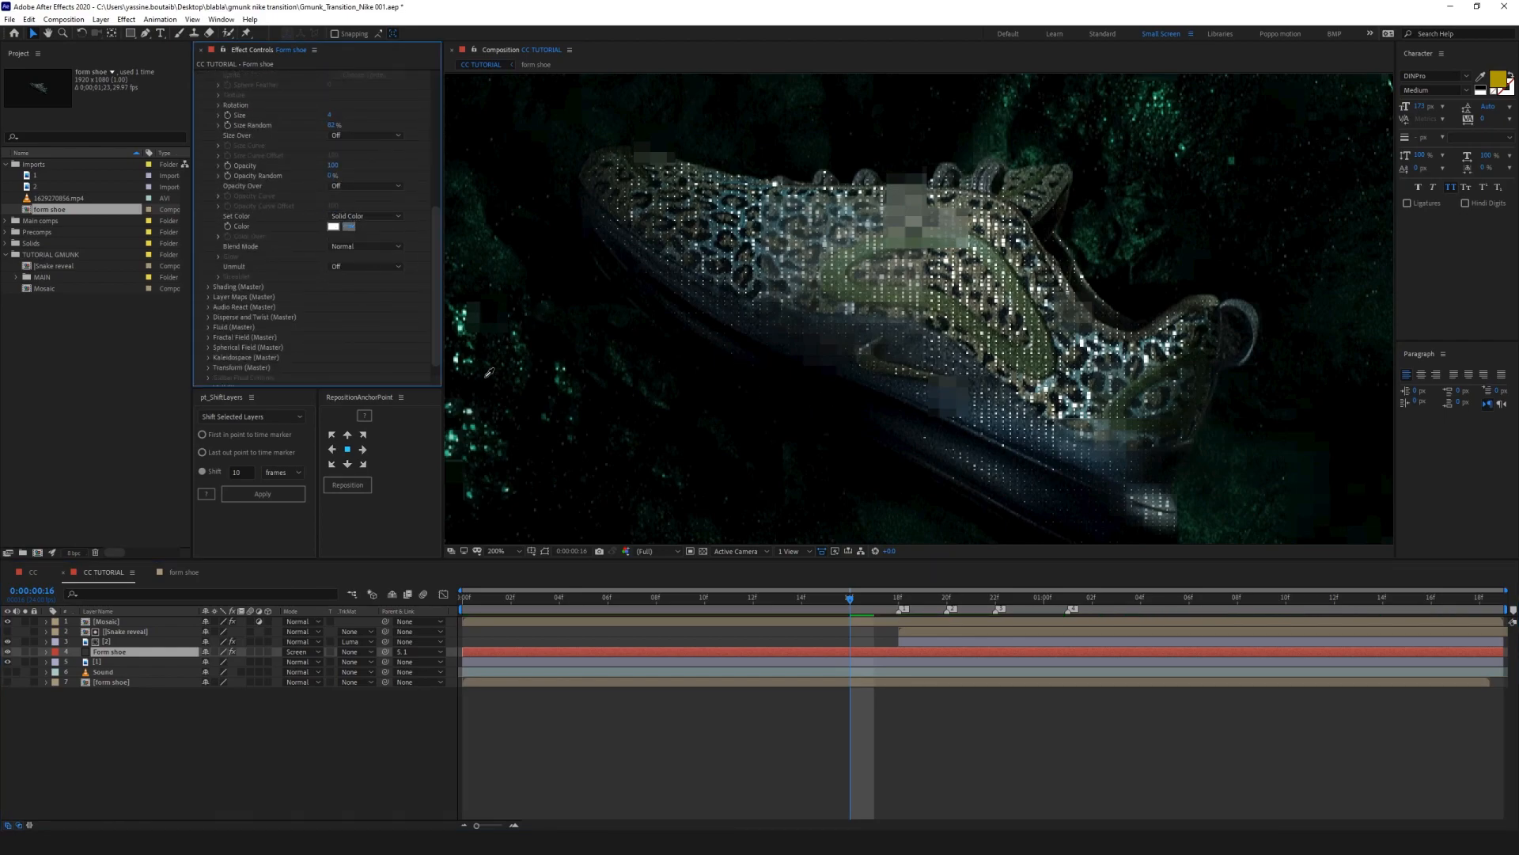
left_click(462, 327)
left_click(333, 226)
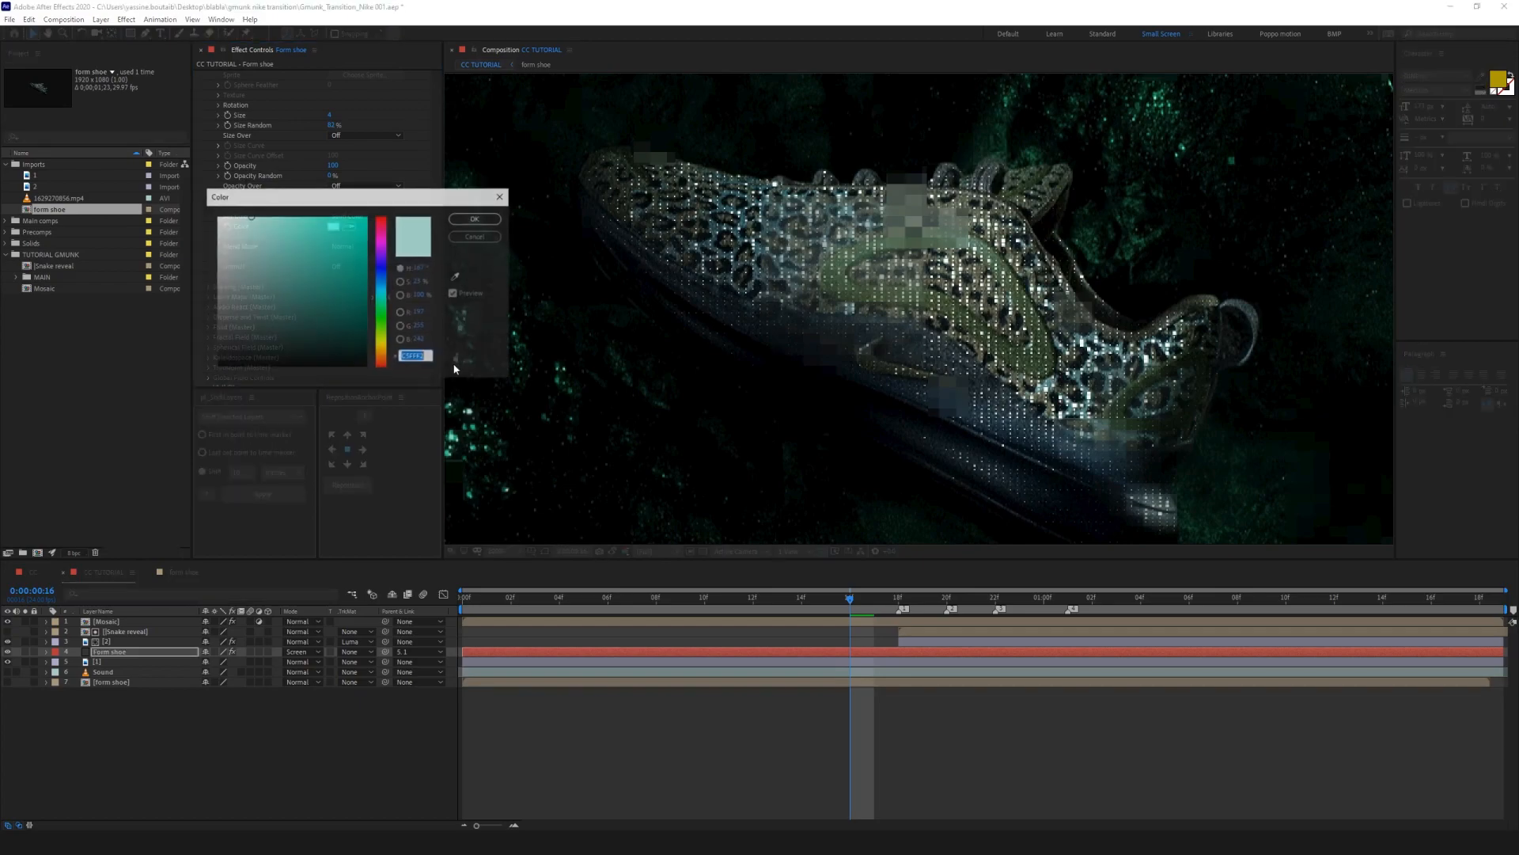
left_click(380, 299)
mouse_move(306, 229)
left_mouse_down()
mouse_move(328, 231)
mouse_move(284, 226)
left_mouse_up()
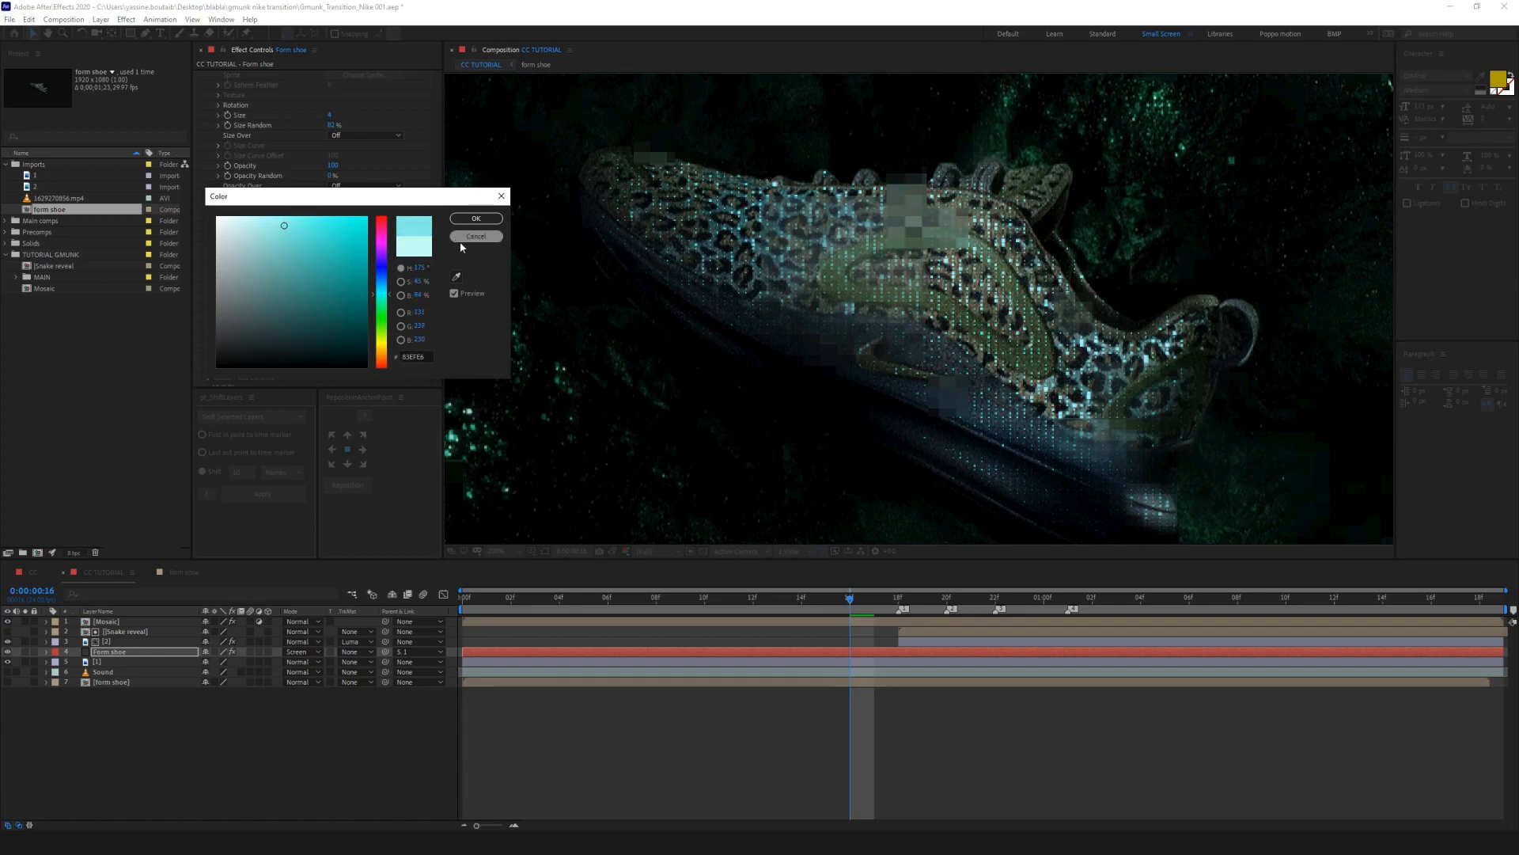
left_click(475, 218)
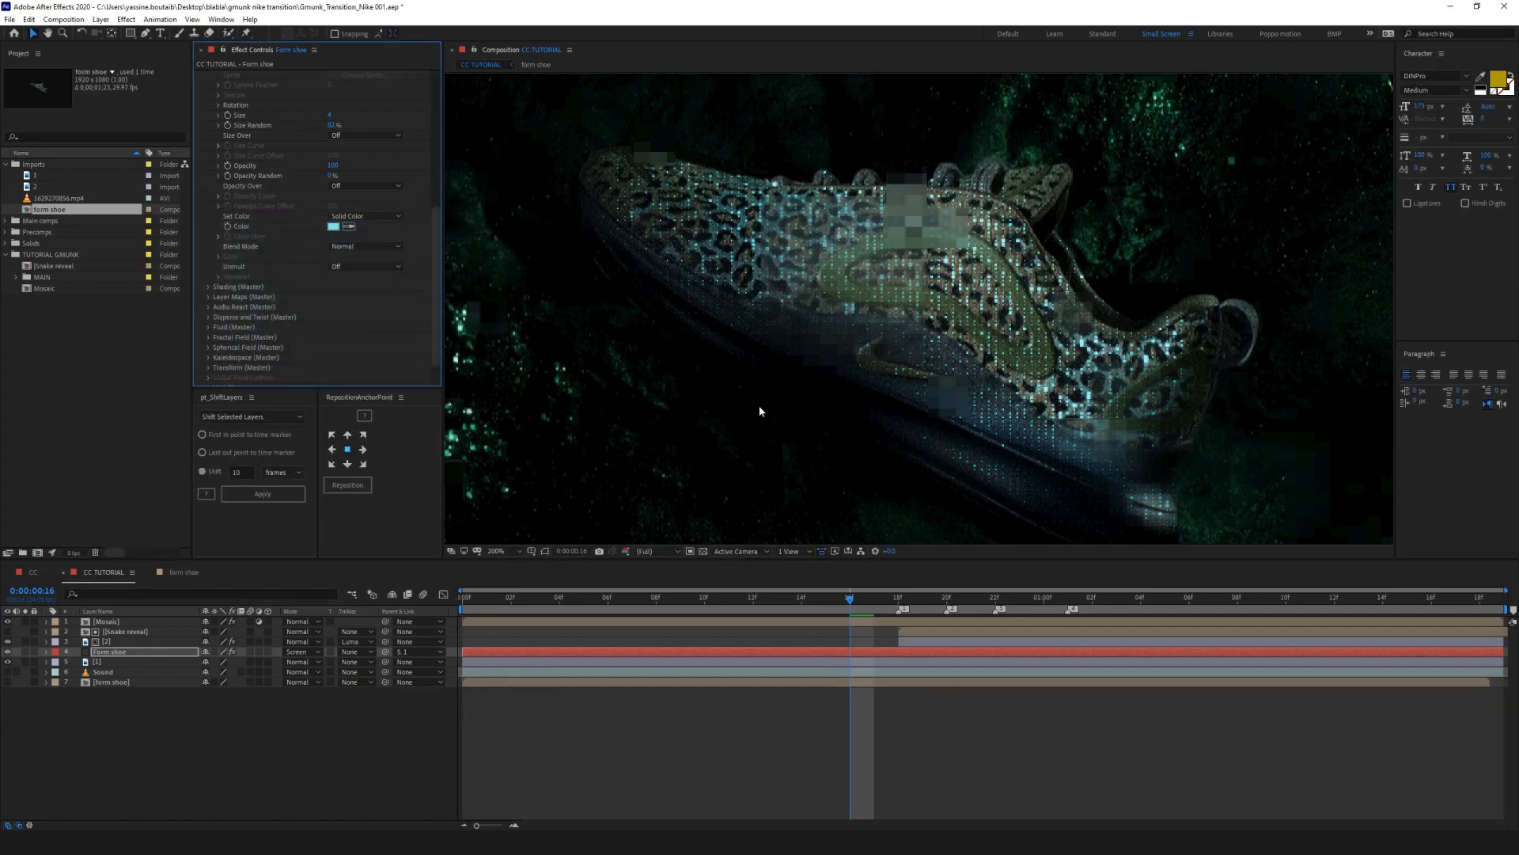
Step: Apply the Glow effect to the Form shoe layer and adjust its Glow Threshold and Glow Radius
key("ctrl+space")
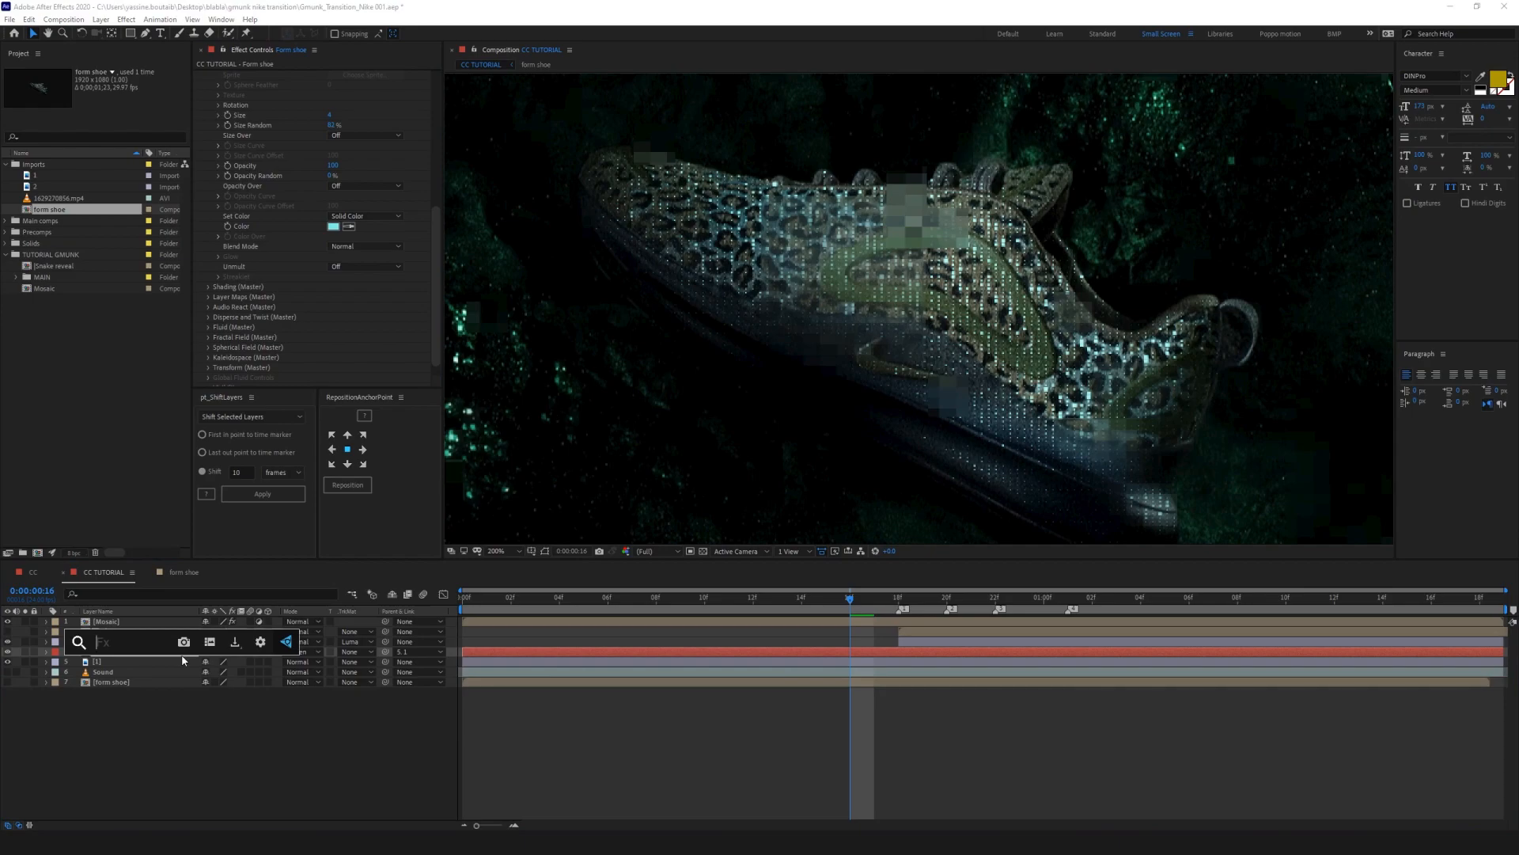
type("glow")
key("Return")
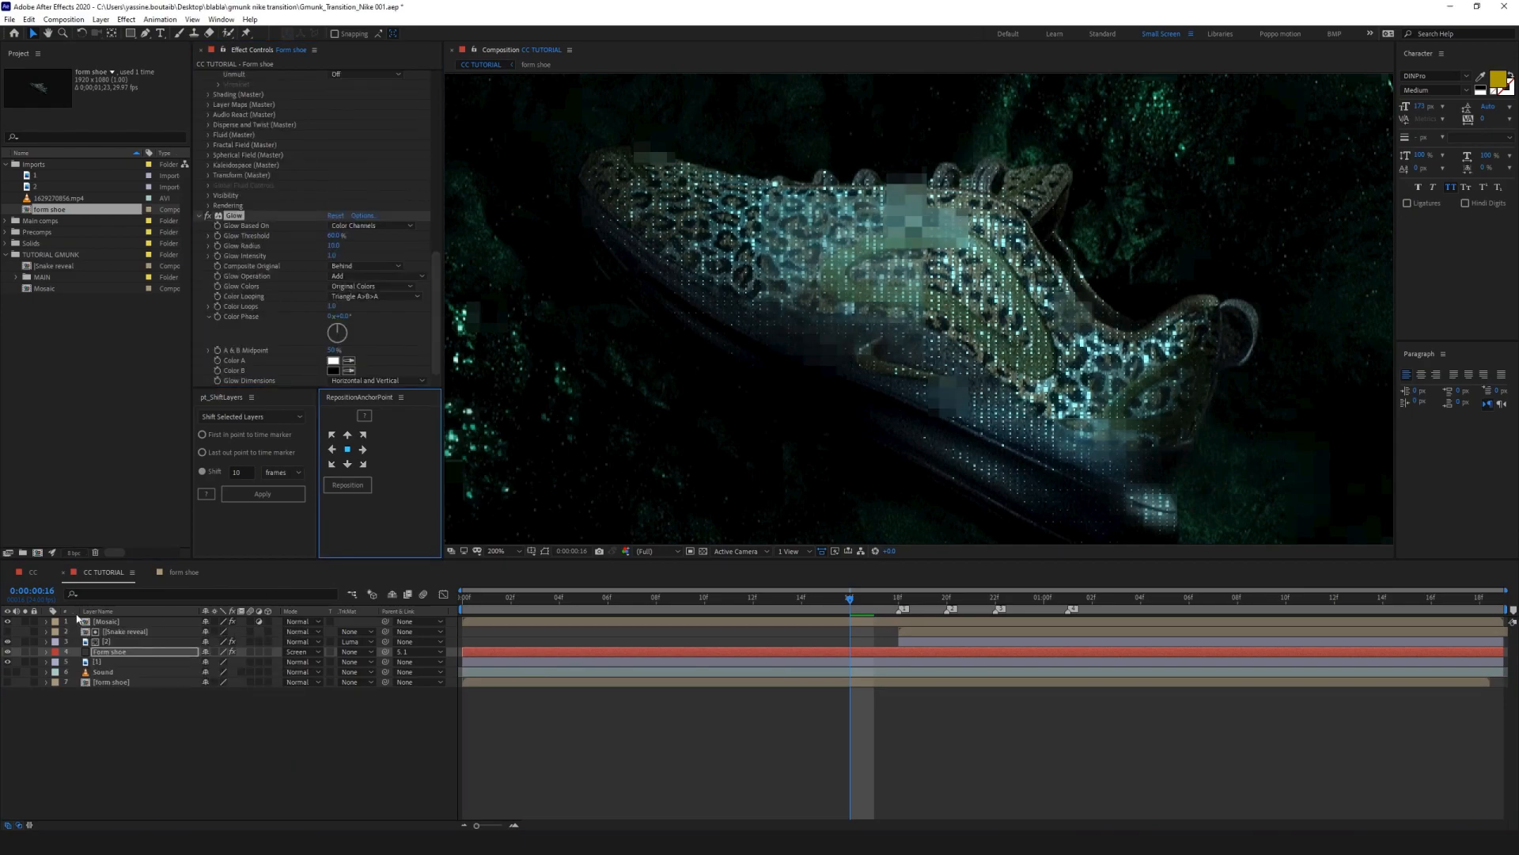
left_click_drag(333, 246, 268, 239)
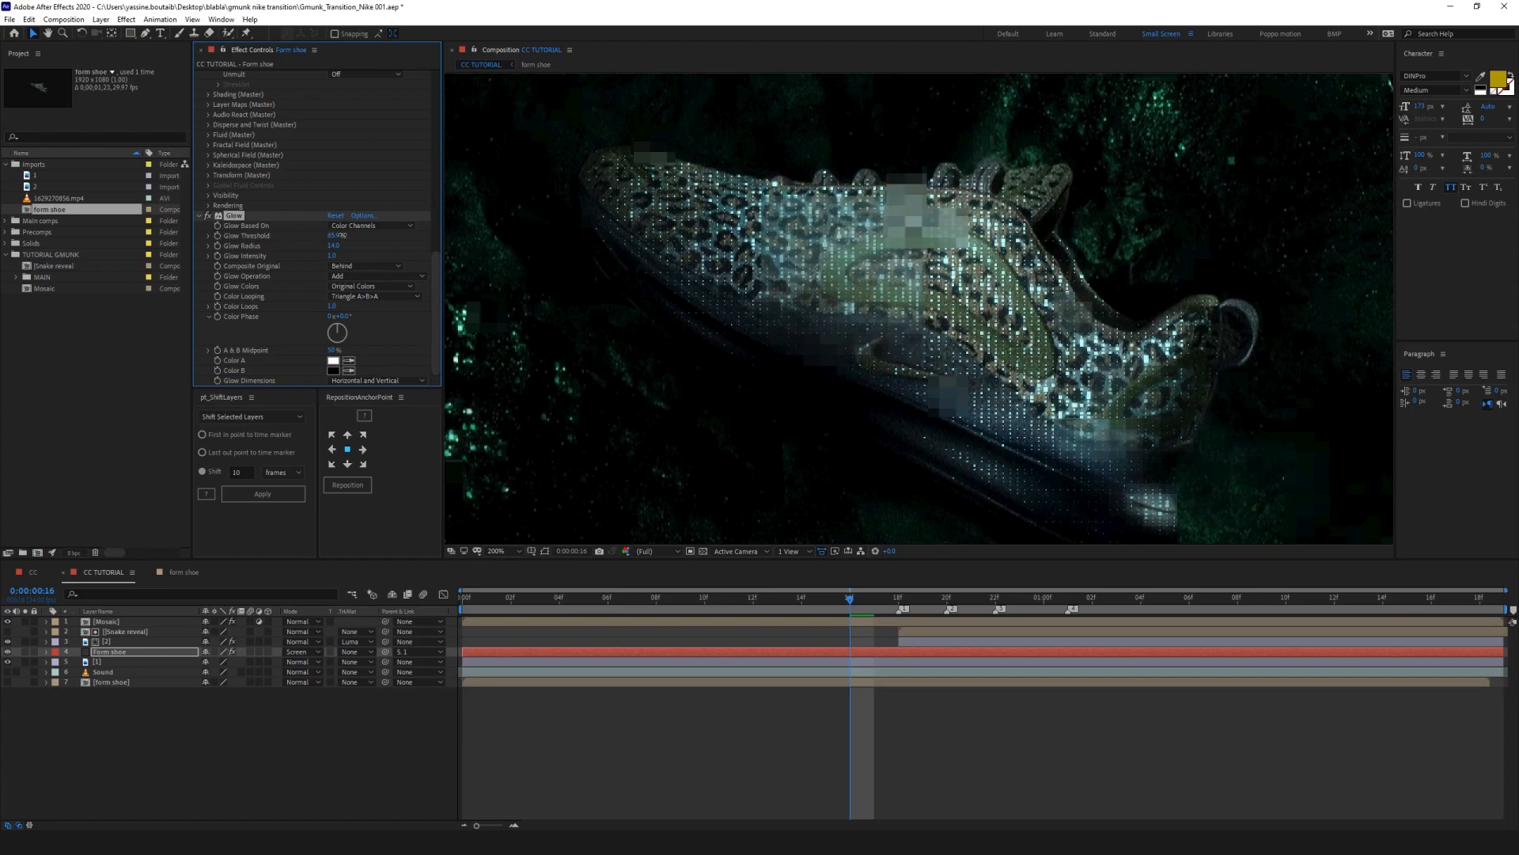
Step: Set the Size of the square Form particles to 3
scroll(908, 301, "down", 4)
left_click(496, 551)
left_click(503, 592)
scroll(273, 207, "up", 10)
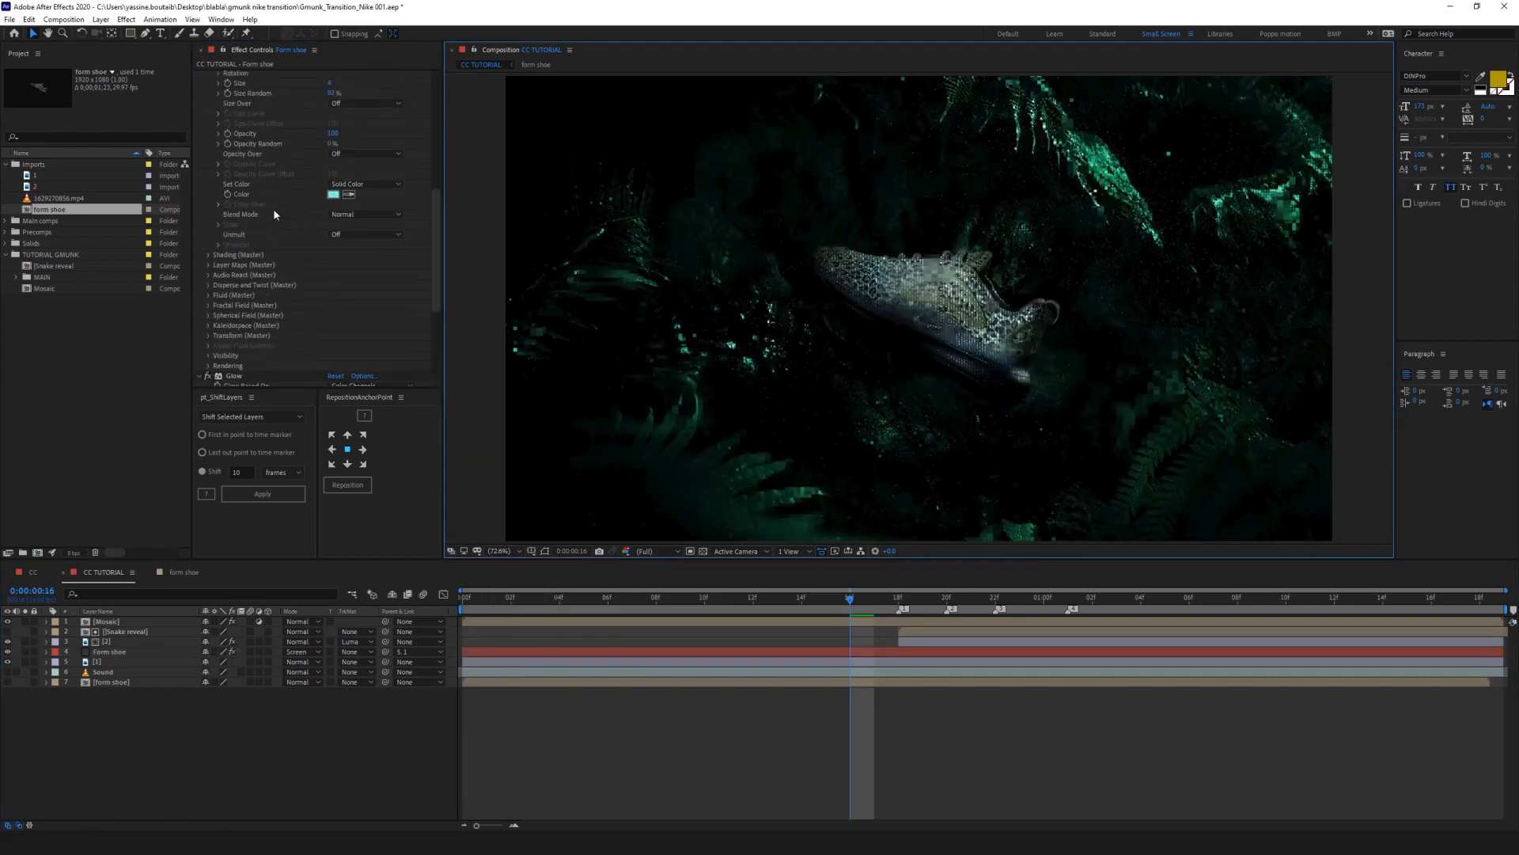
left_click(337, 243)
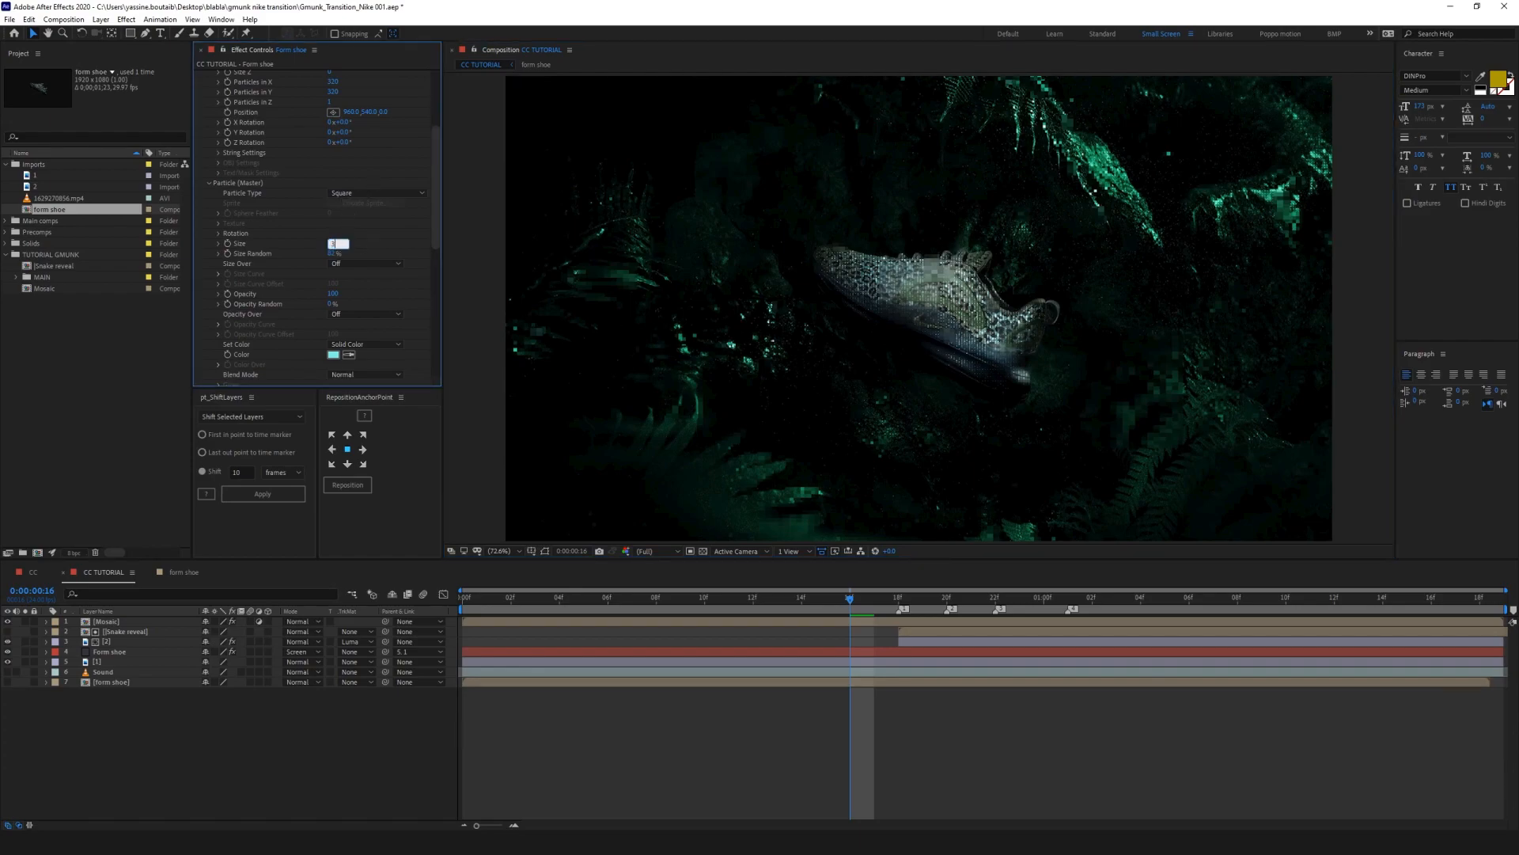
type("3")
key("Return")
left_click(946, 804)
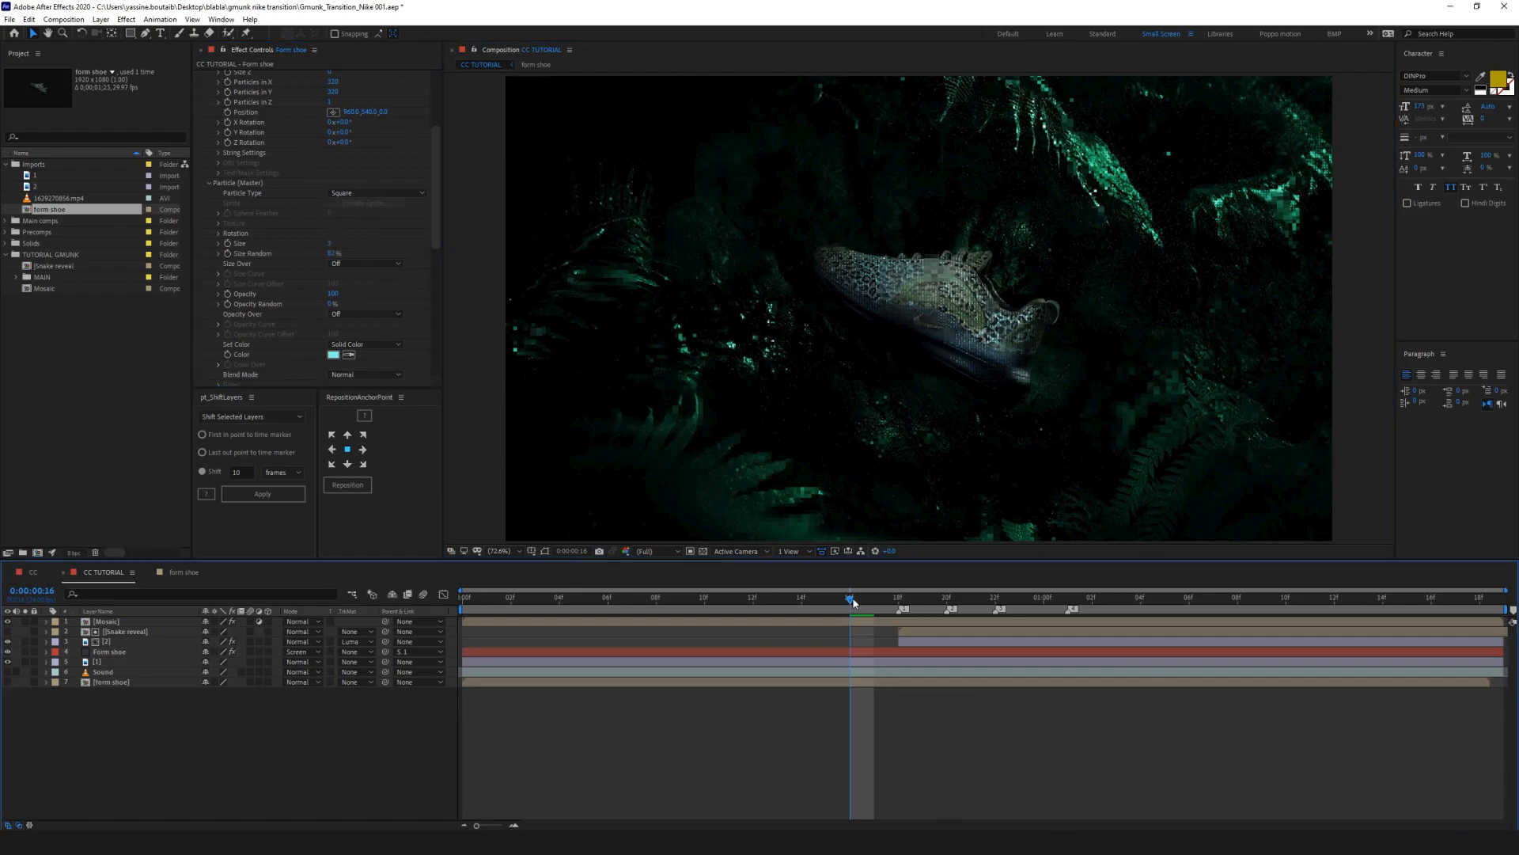
Step: Preview the CC TUTORIAL composition and examine the particles on the shoe around 0:00:00:19
key("space")
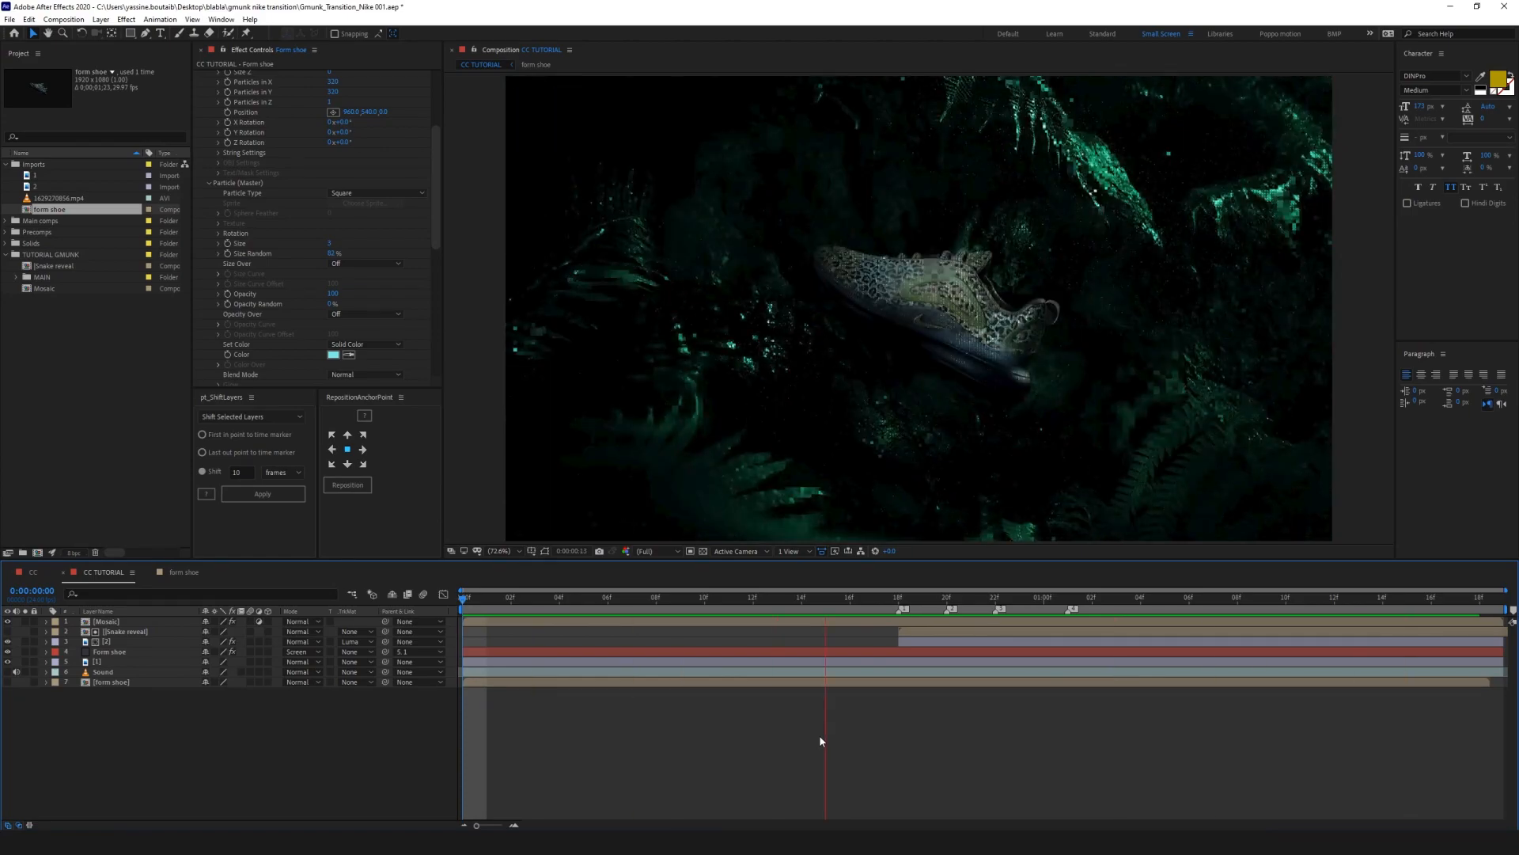
key("space")
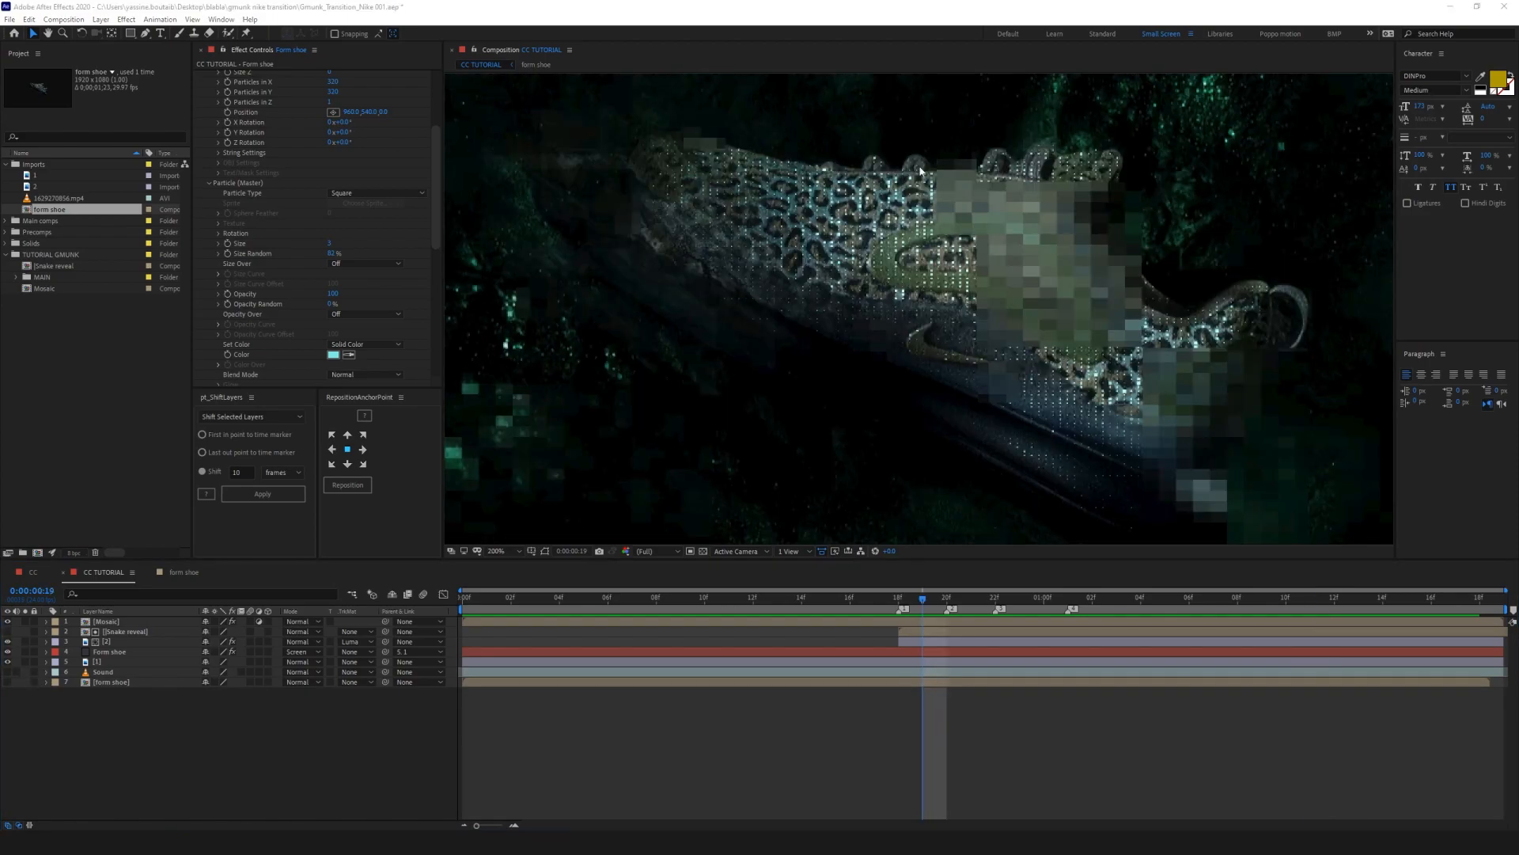
key("comma")
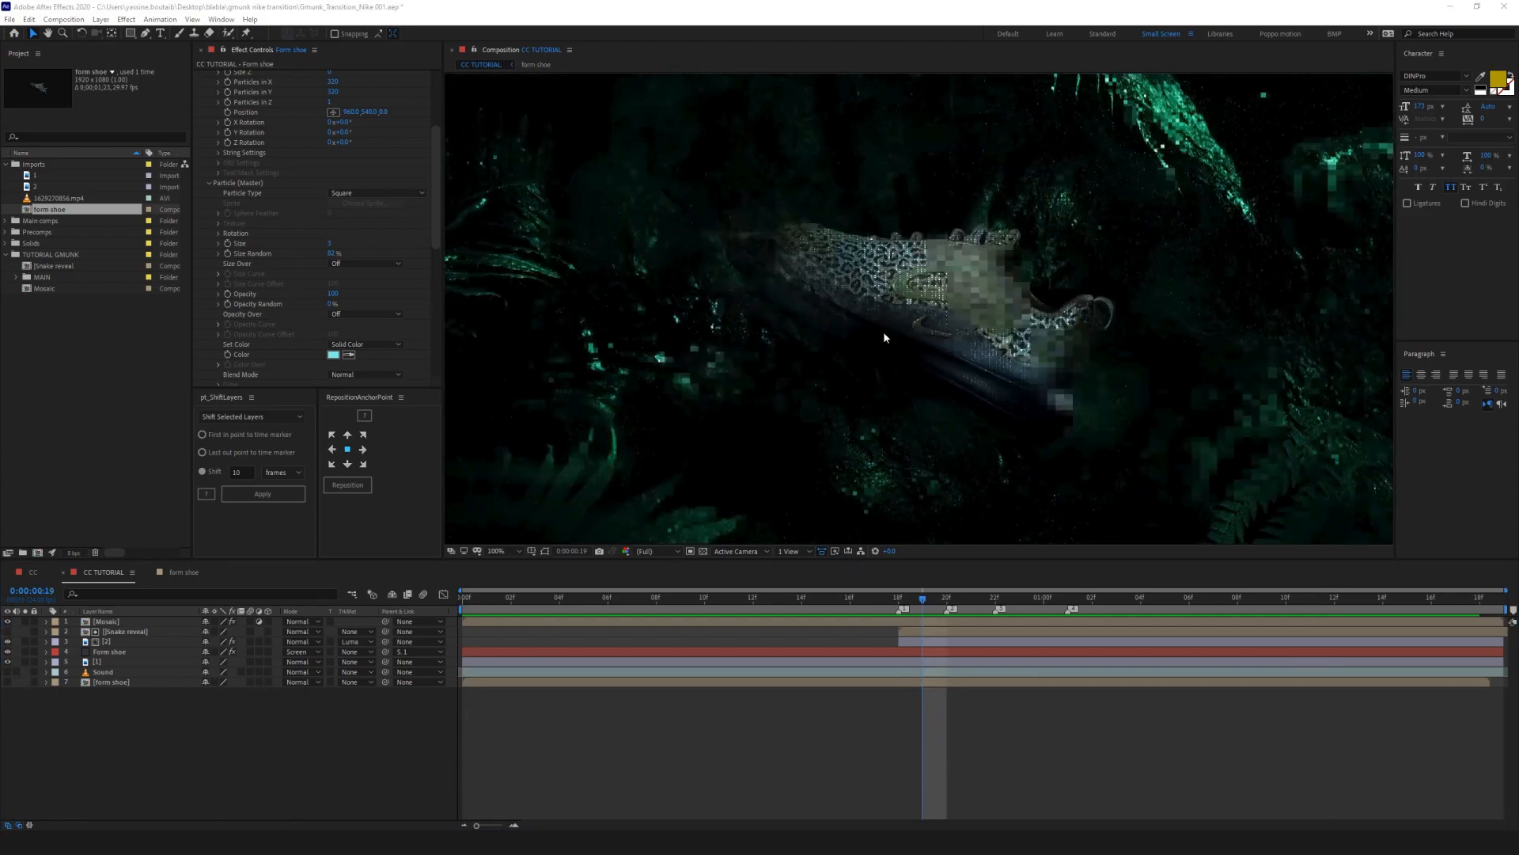
key("period")
Step: Solo the Form shoe layer and play back its particles on their own
left_click(177, 765)
left_click(25, 651)
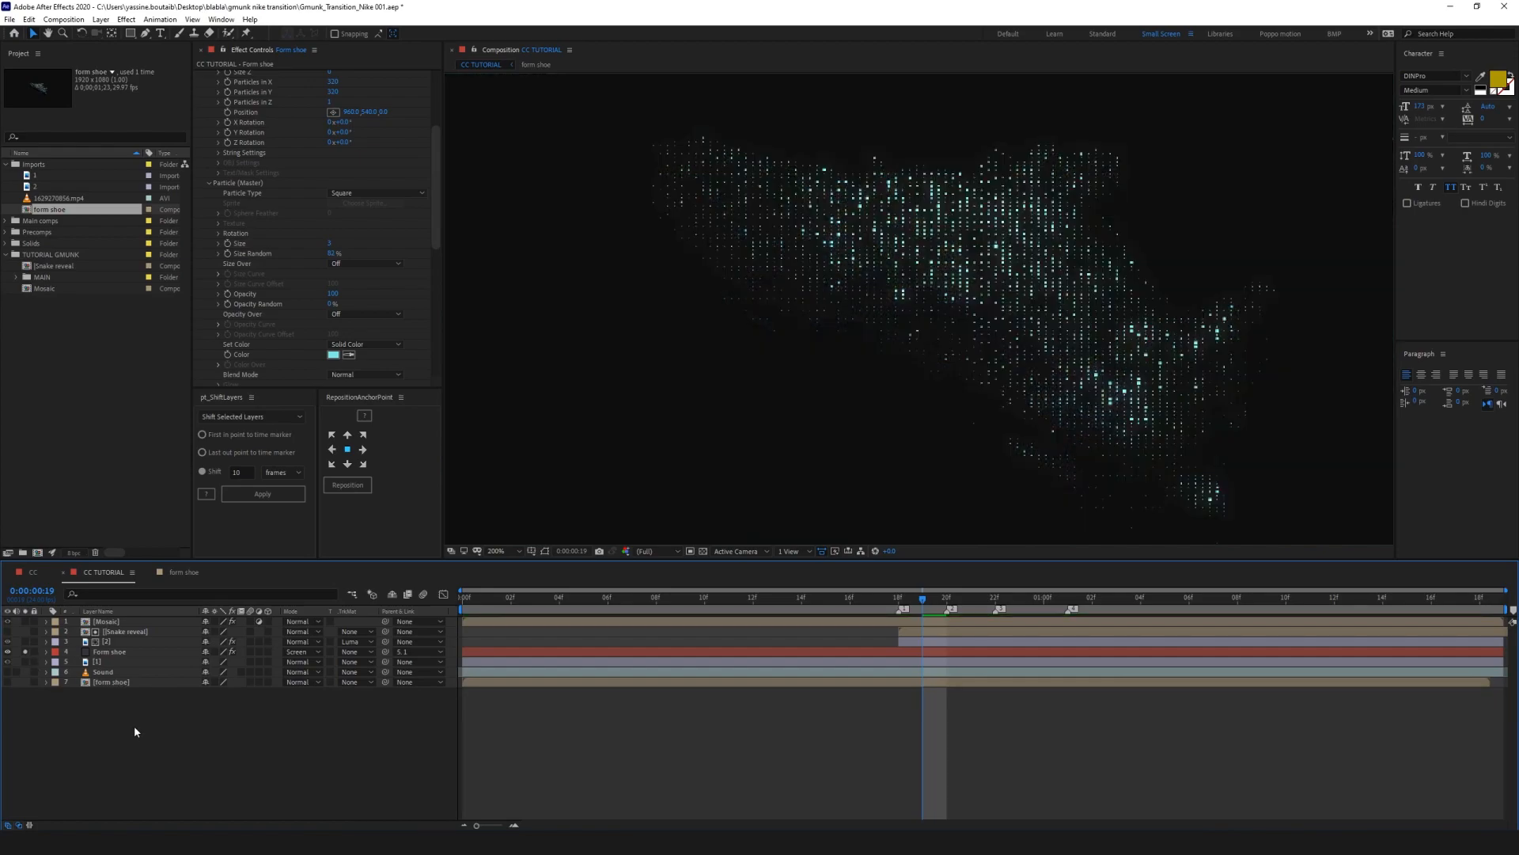
left_click(119, 655)
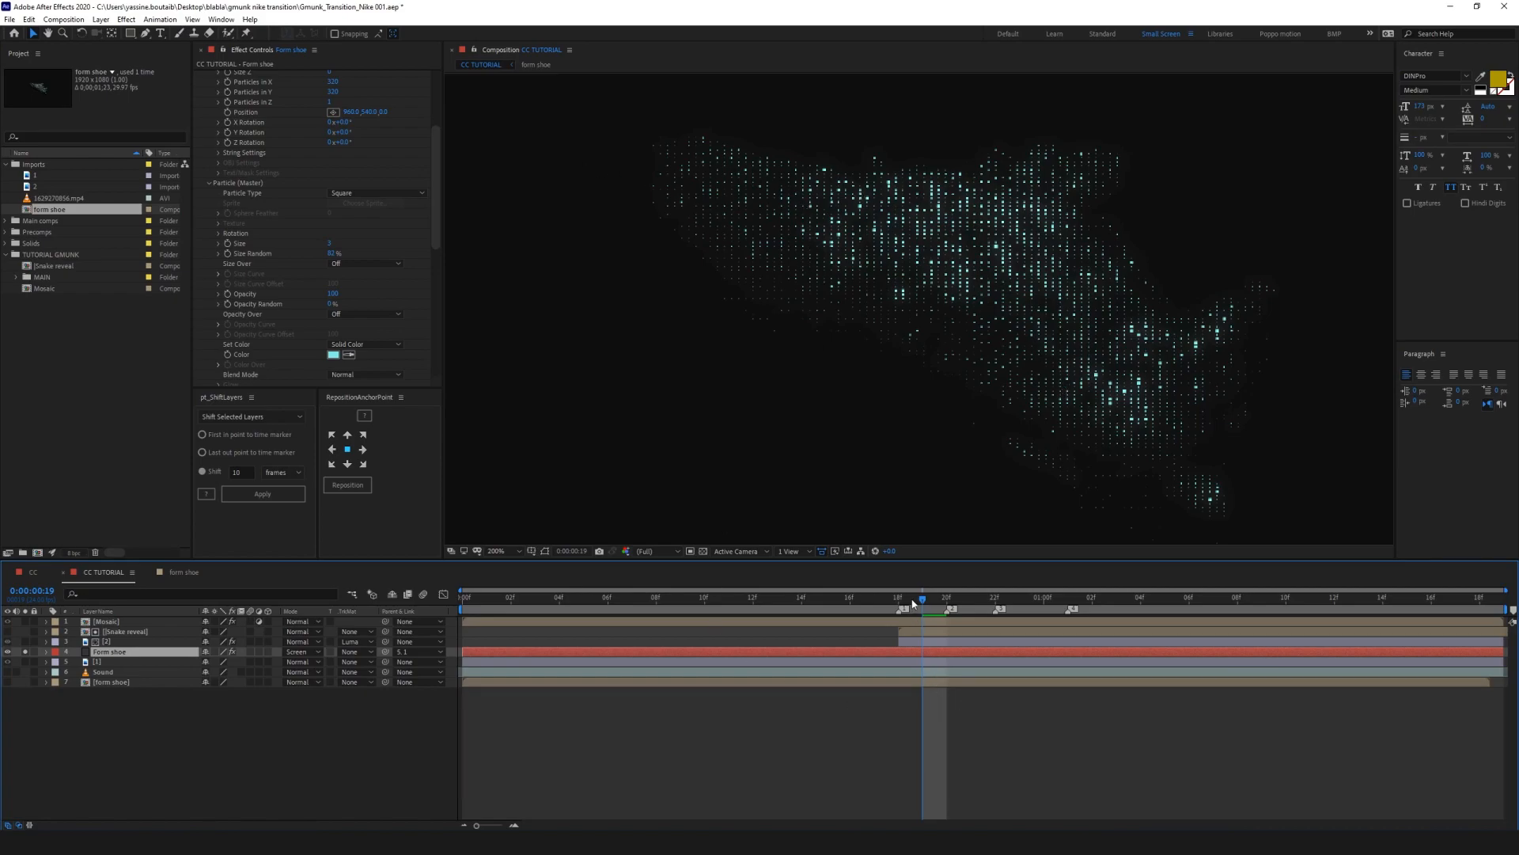
left_click_drag(912, 603, 609, 601)
key("space")
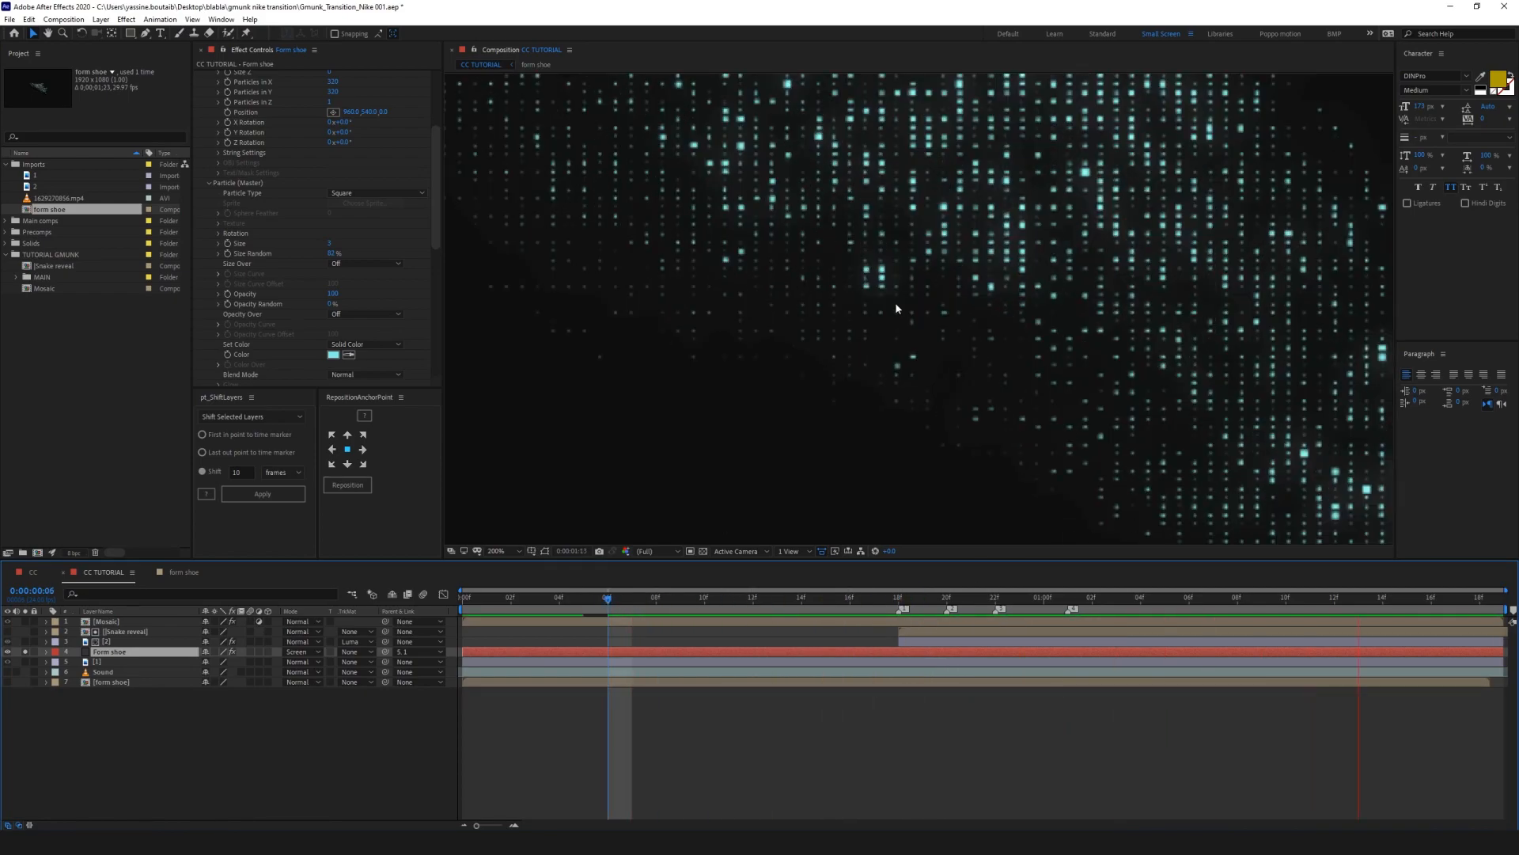
left_click_drag(974, 600, 899, 600)
scroll(953, 358, "down", 2)
key("space")
Step: In the Form shoe layer's Fractal Field settings, set Affect Opacity to 2 at 0:00:01:00
left_click_drag(431, 177, 429, 117)
left_click(208, 150)
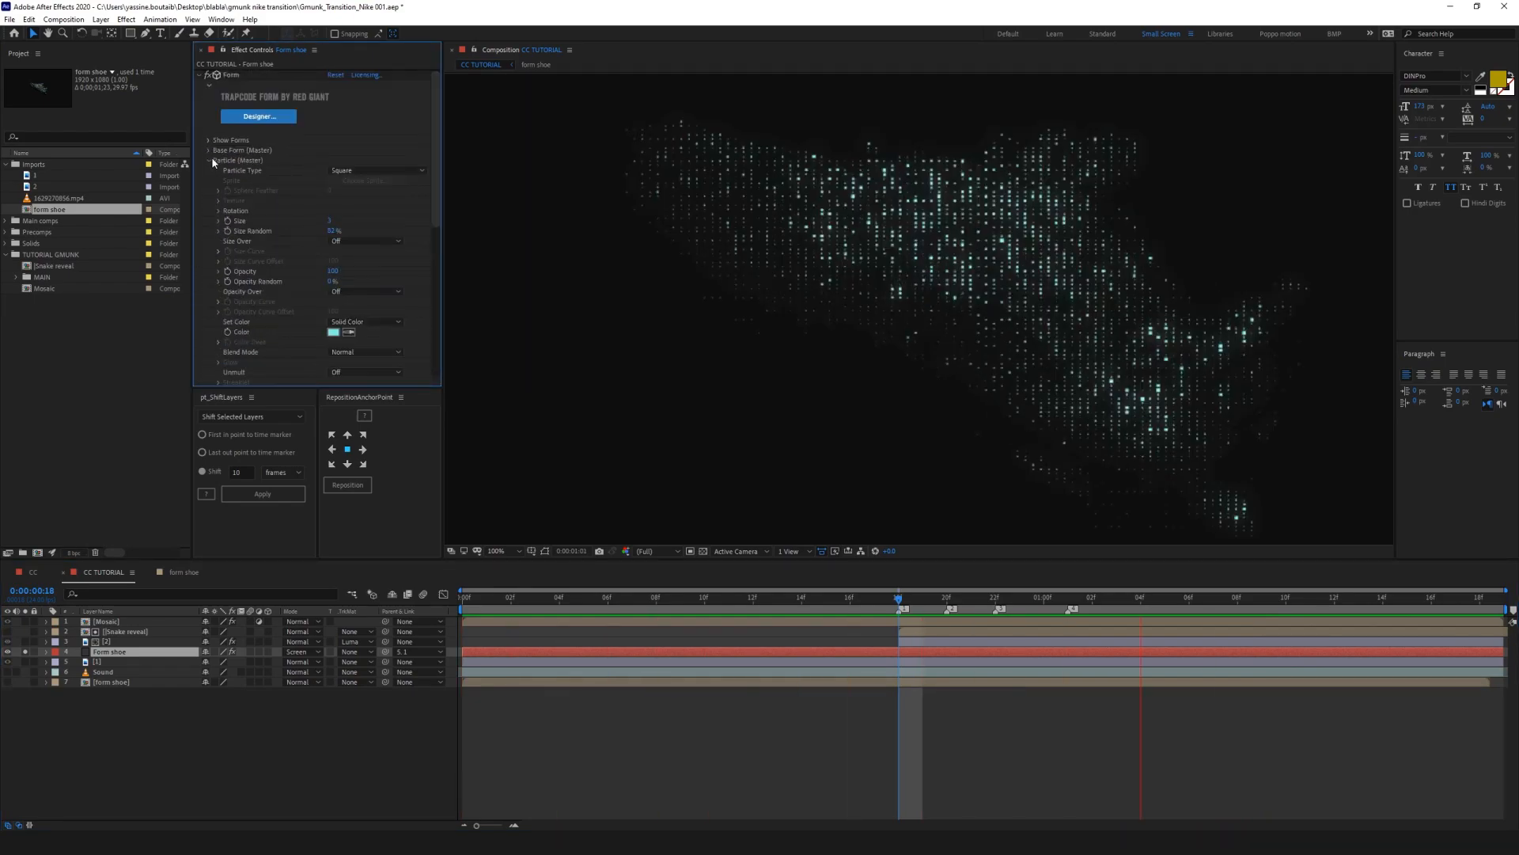
left_click(210, 160)
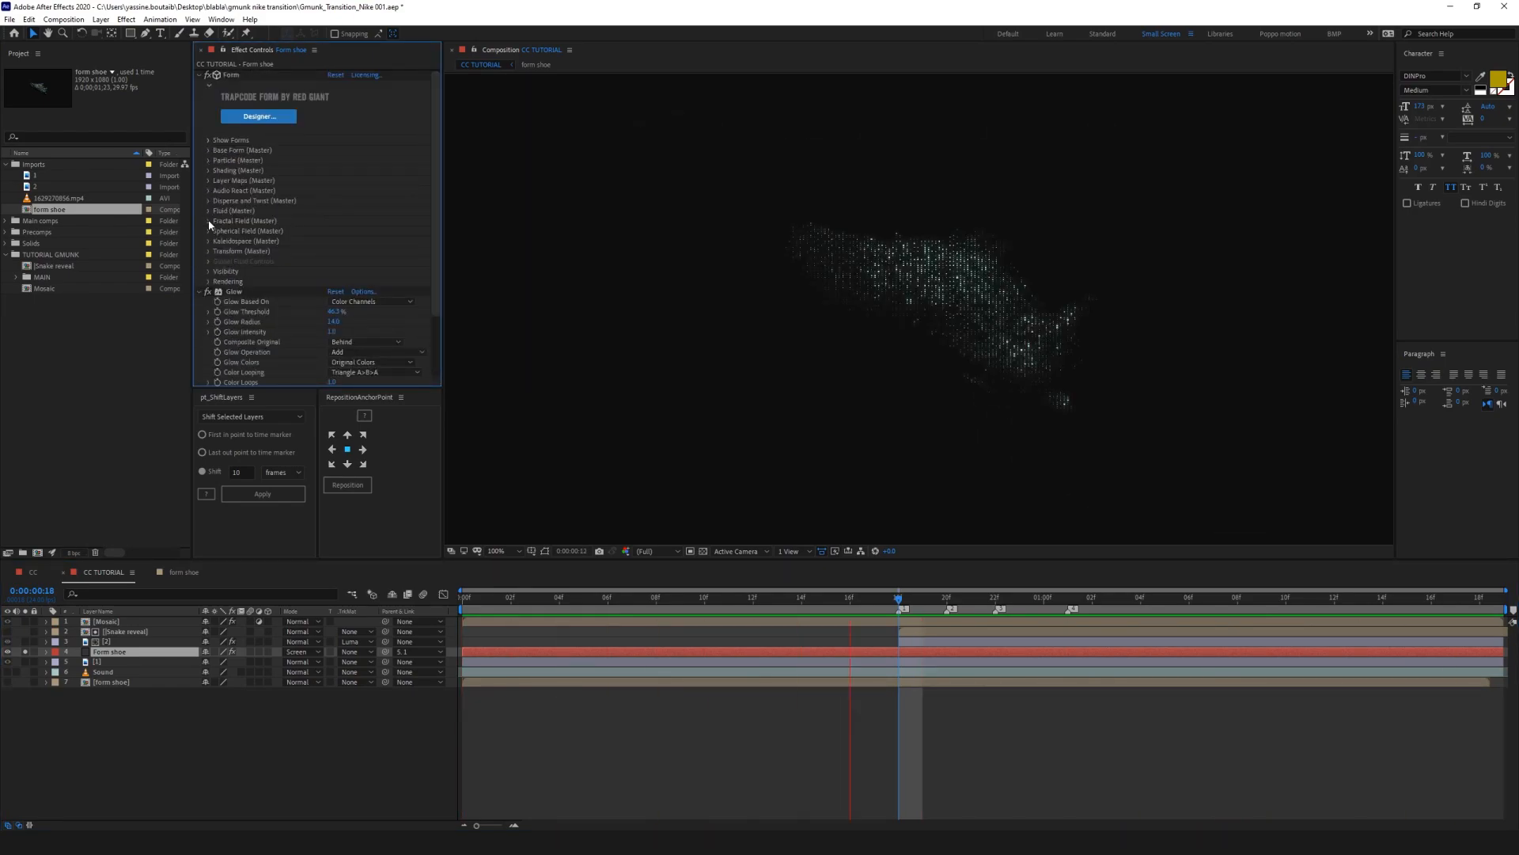
scroll(207, 220, "down", 2)
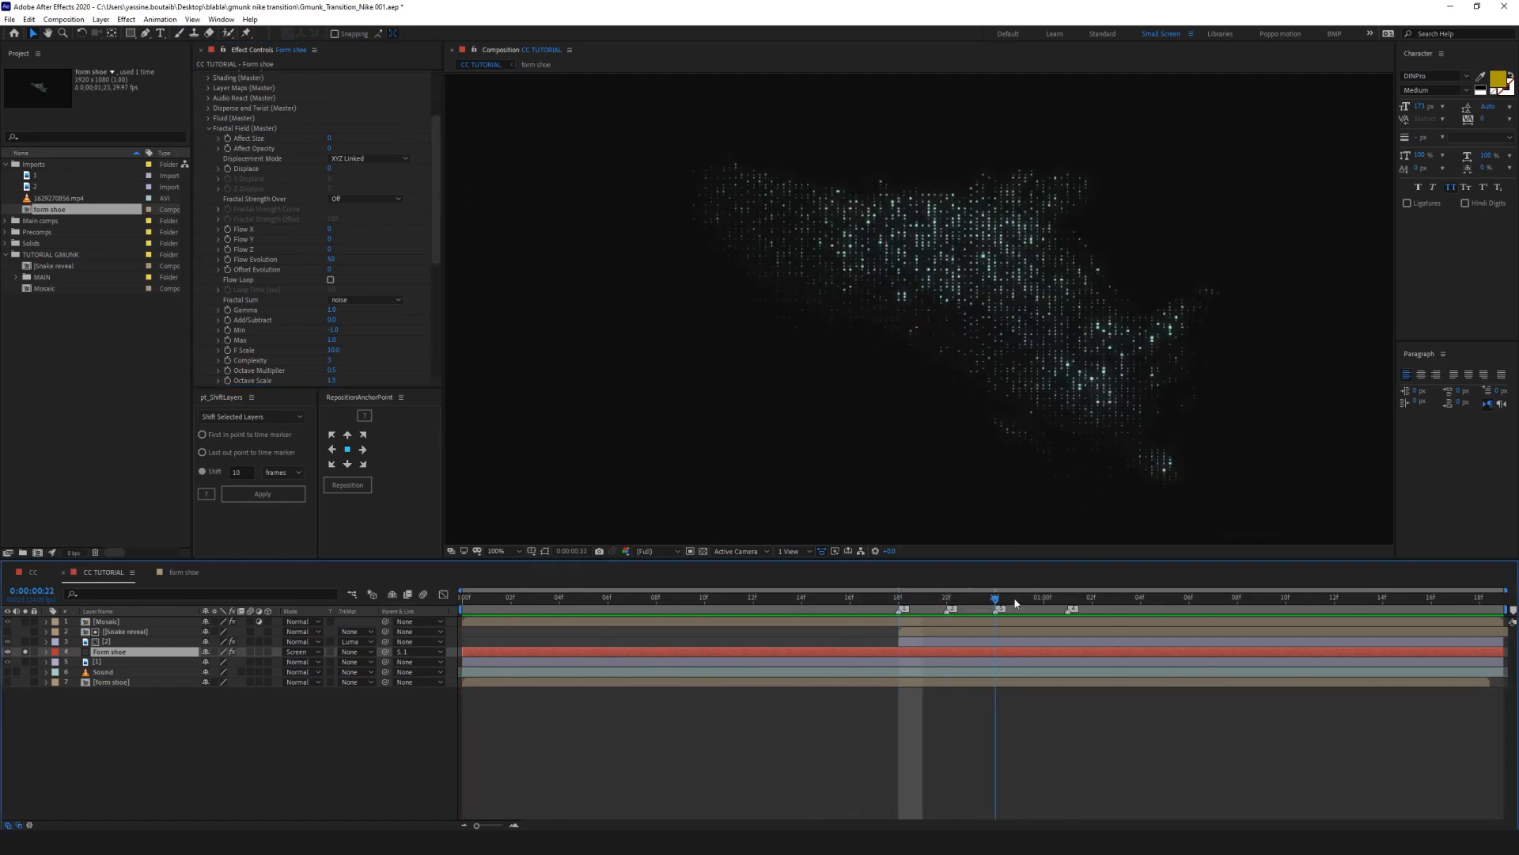
mouse_move(331, 139)
left_mouse_down()
mouse_move(350, 138)
mouse_move(339, 148)
left_mouse_up()
key("ctrl+z")
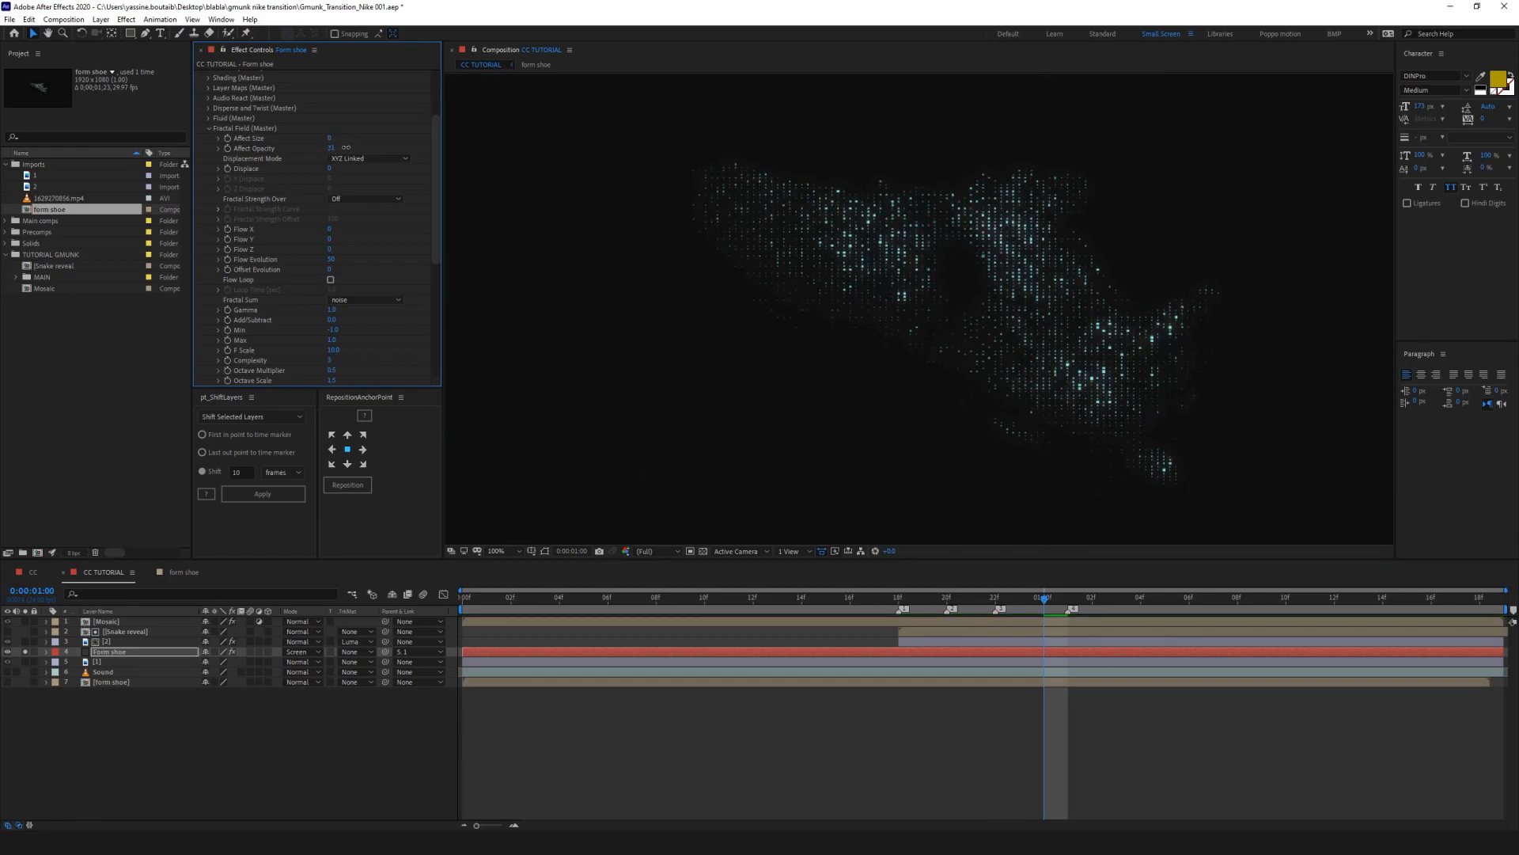
left_click_drag(895, 607, 1019, 576)
key("Page_Down")
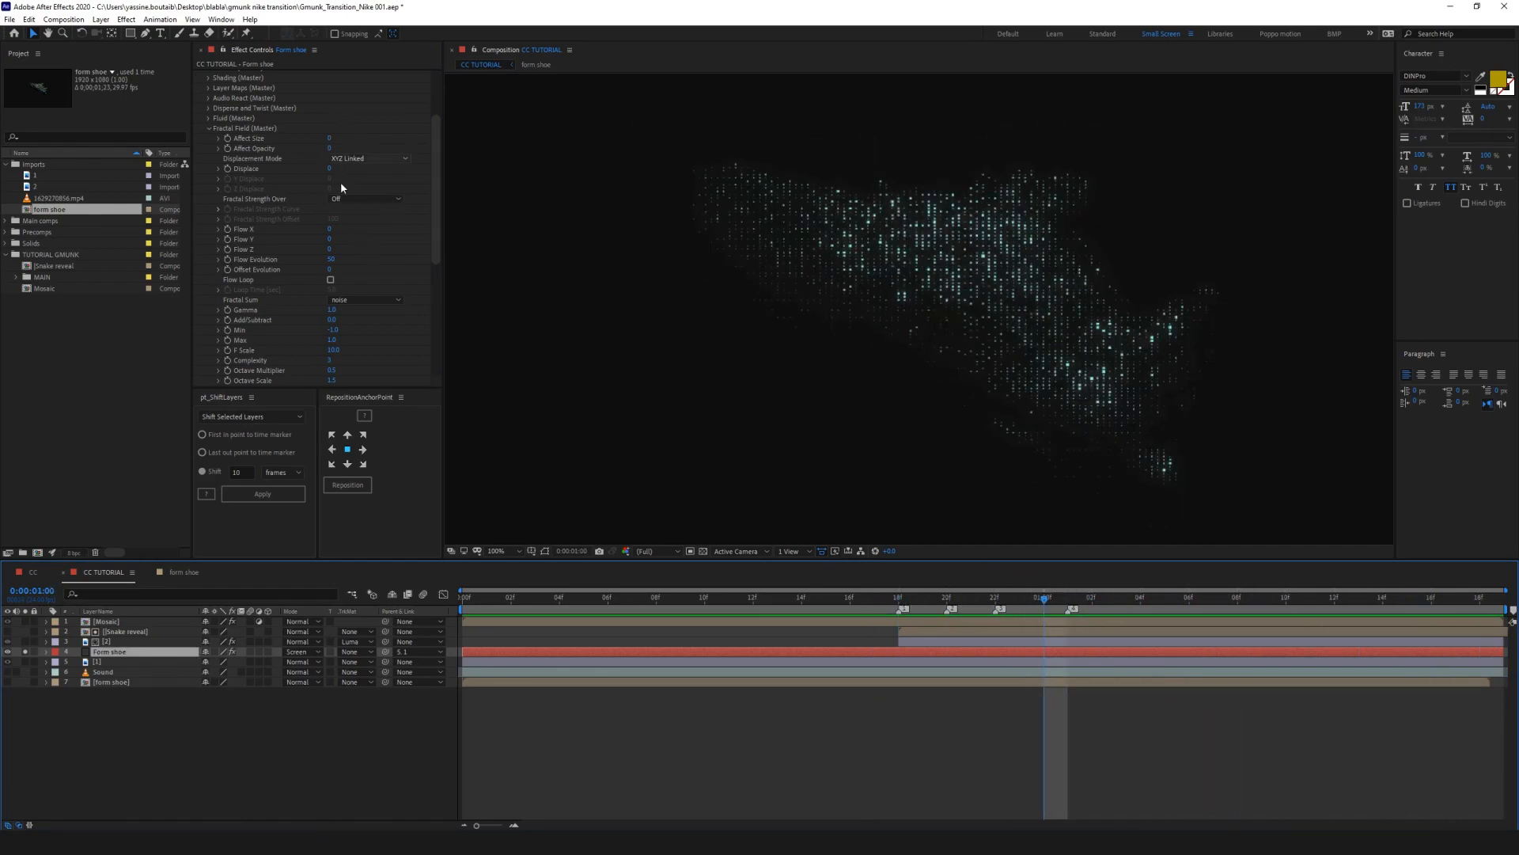
left_click(331, 148)
type("2")
key("Return")
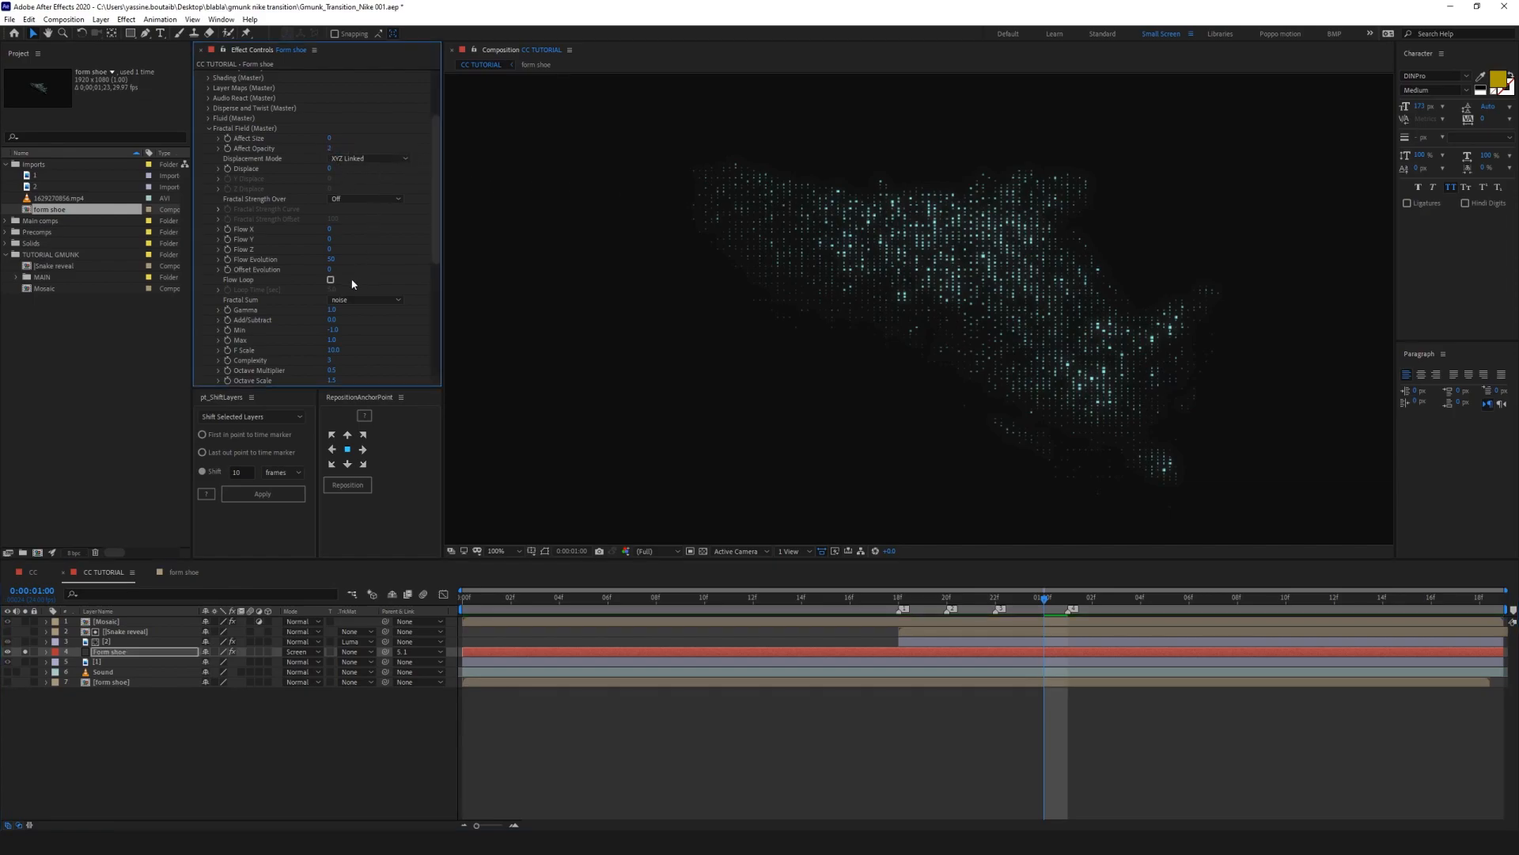
Step: Set the Fractal Field's Flow X to 47 and increase its Flow Evolution, checking the particle flicker over time
left_click_drag(331, 273, 360, 272)
left_click_drag(1407, 583, 1263, 566)
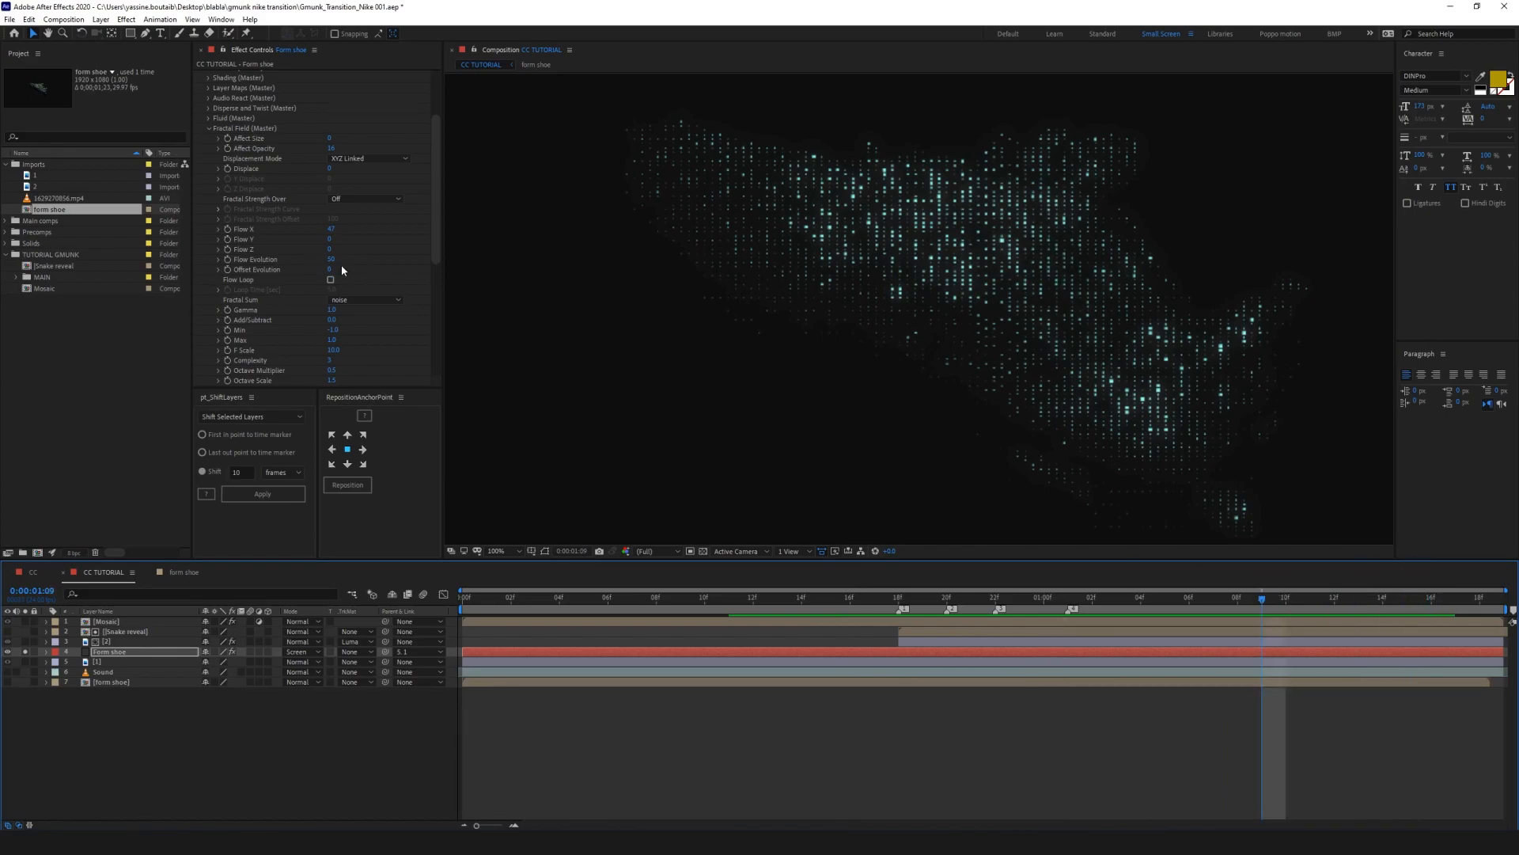
left_click_drag(331, 259, 448, 261)
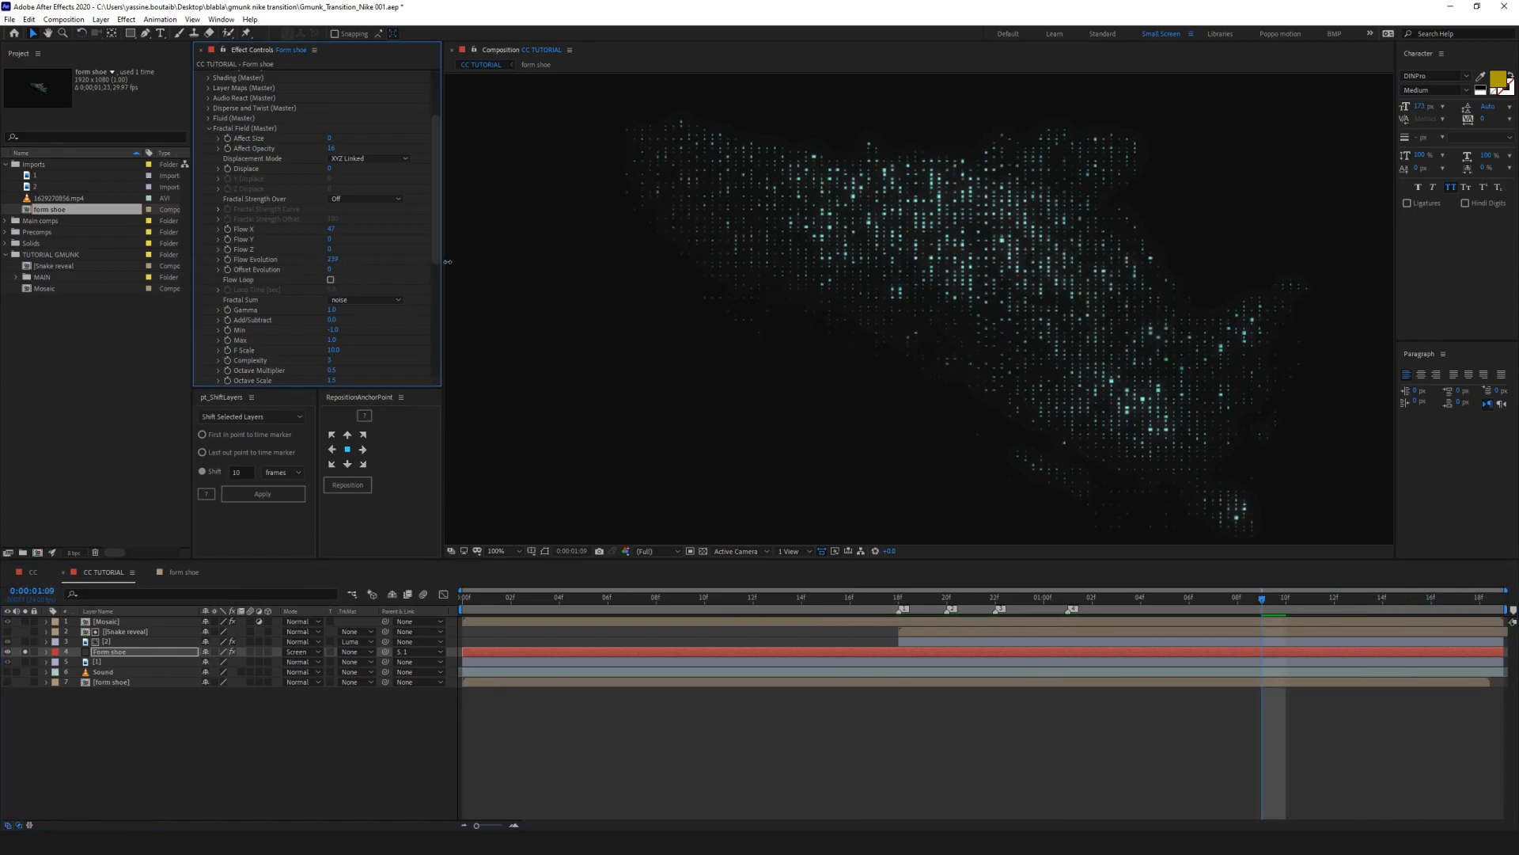
left_click_drag(908, 595, 1416, 597)
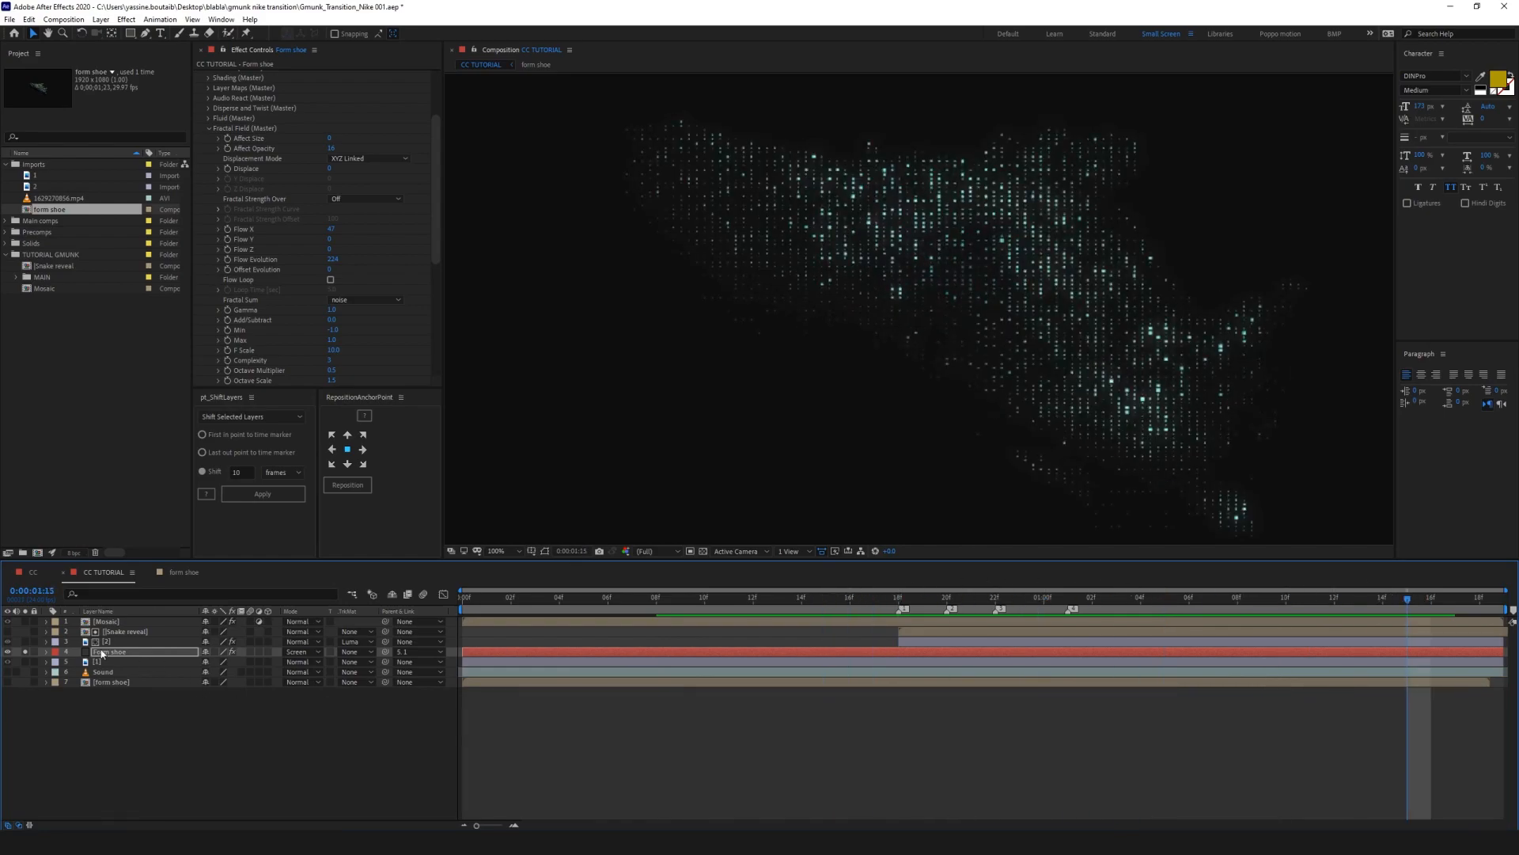
Step: Turn off solo for the Form shoe layer and preview the full composition
left_click(25, 652)
key("space")
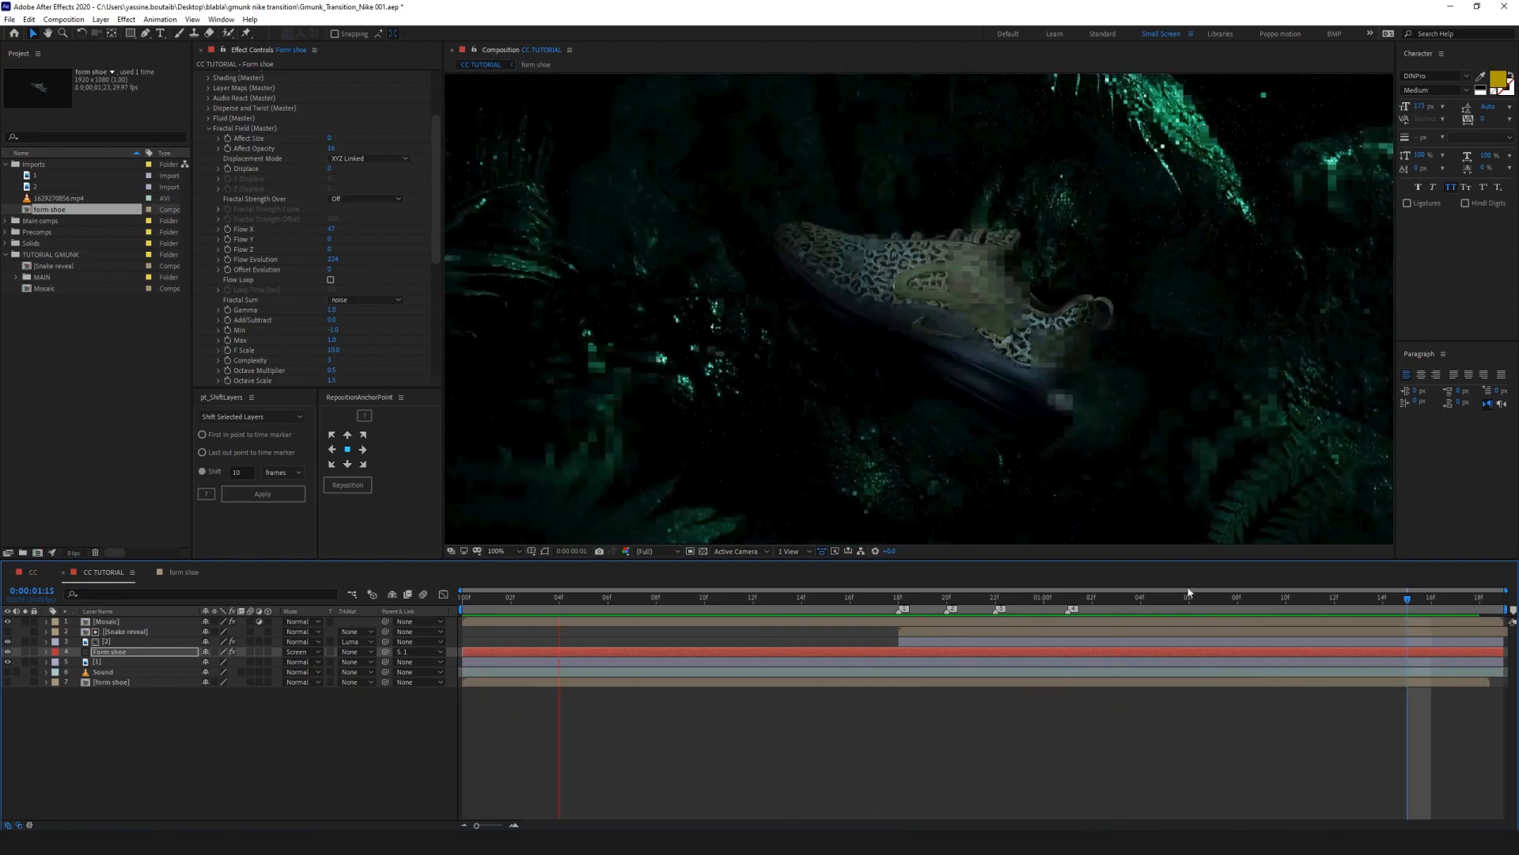
left_click(49, 723)
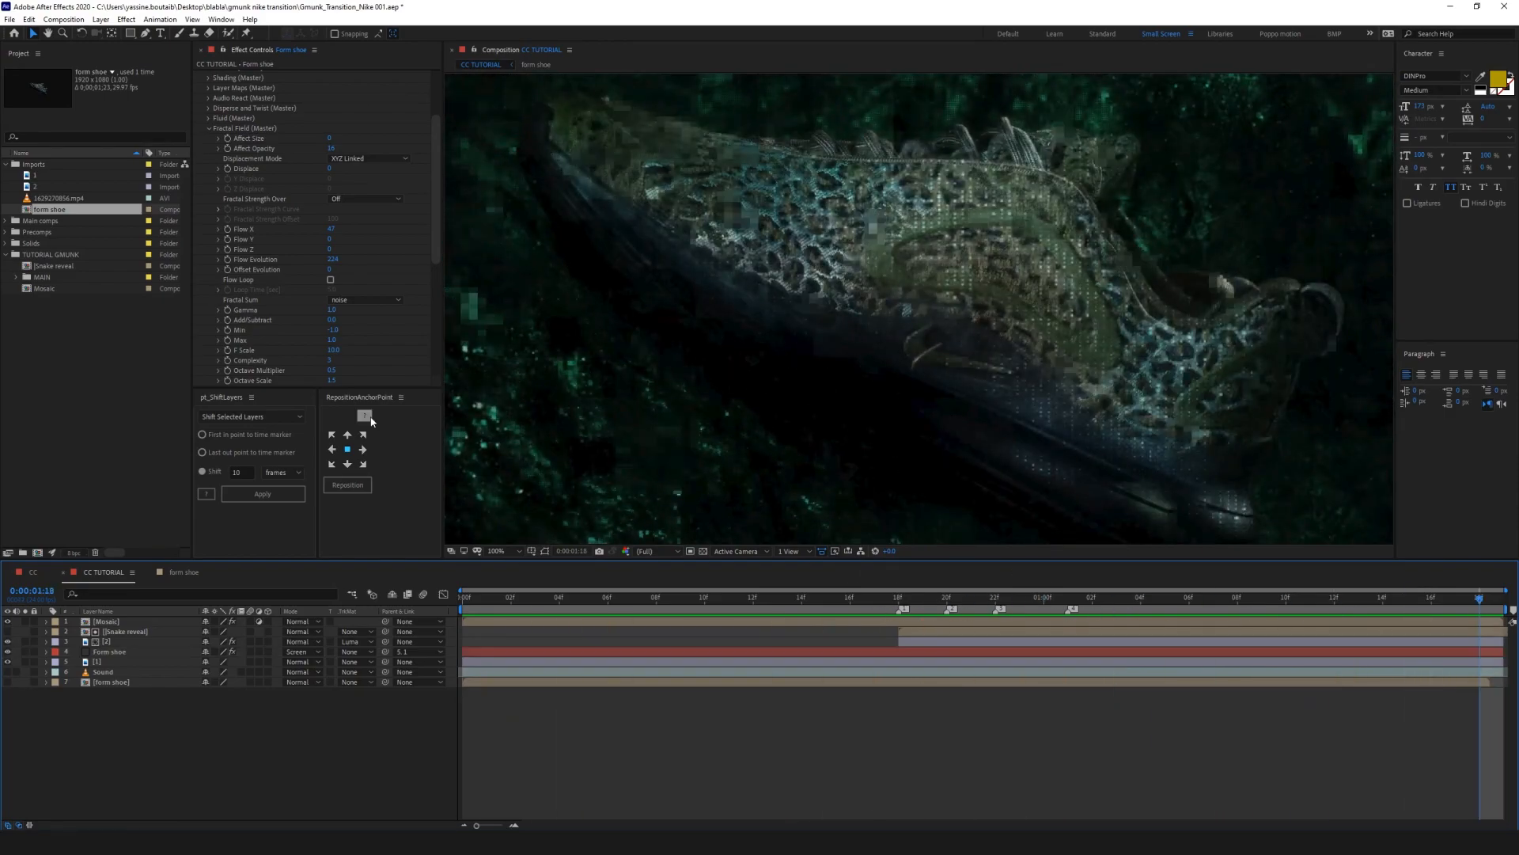
Step: Duplicate the Form shoe layer and rename the copy Form Environment
left_click(111, 652)
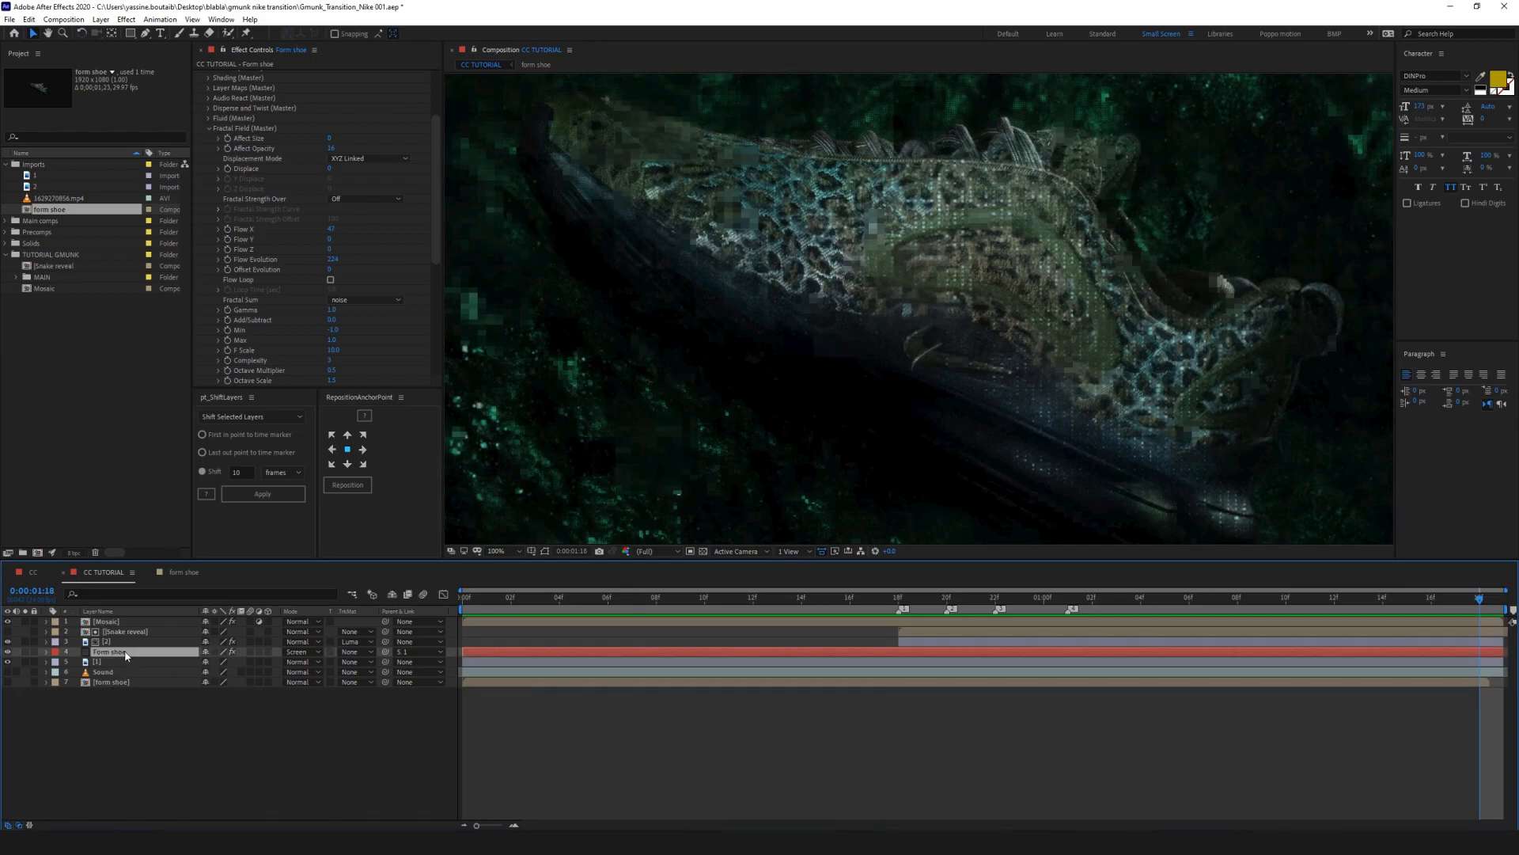
key("ctrl+d")
key("Return")
key("Right")
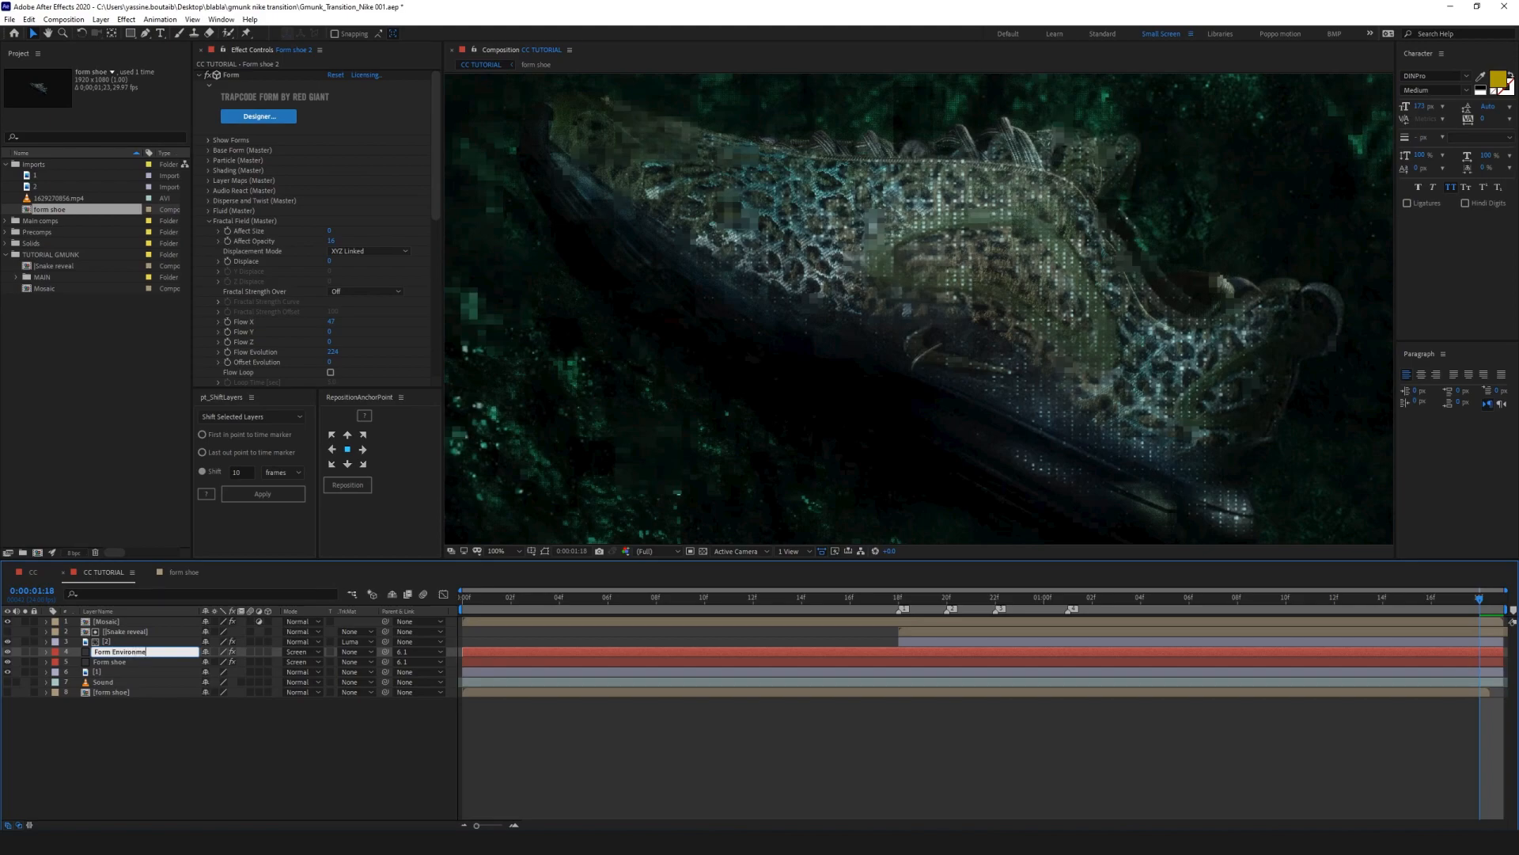
type("nt")
key("Return")
left_click(199, 742)
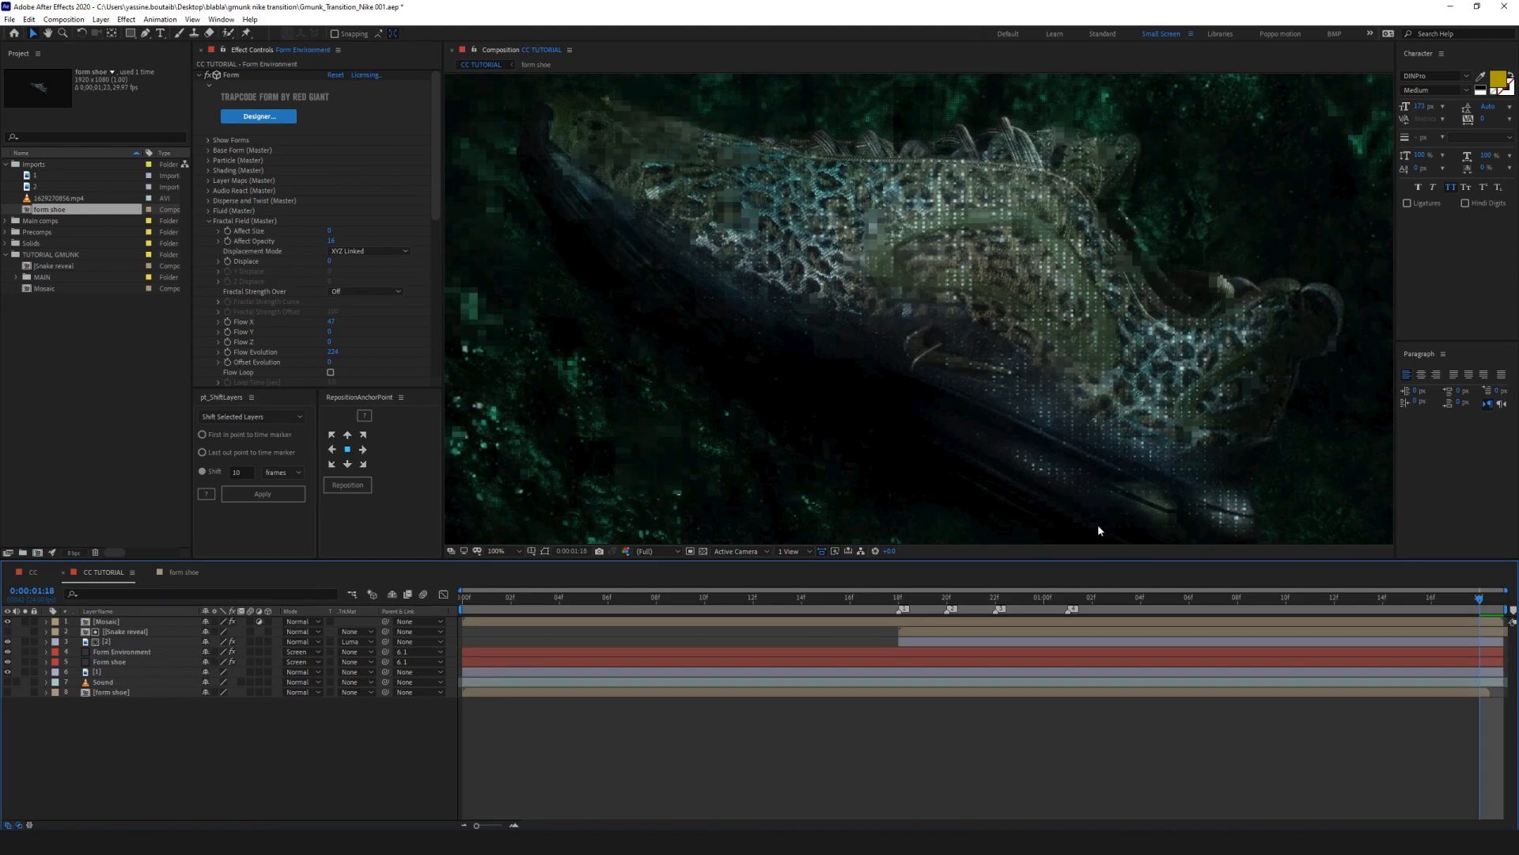
Step: Duplicate image layers 1 and 2 and stack the copies directly below the Mosaic layer
left_click(108, 669)
left_click(164, 761)
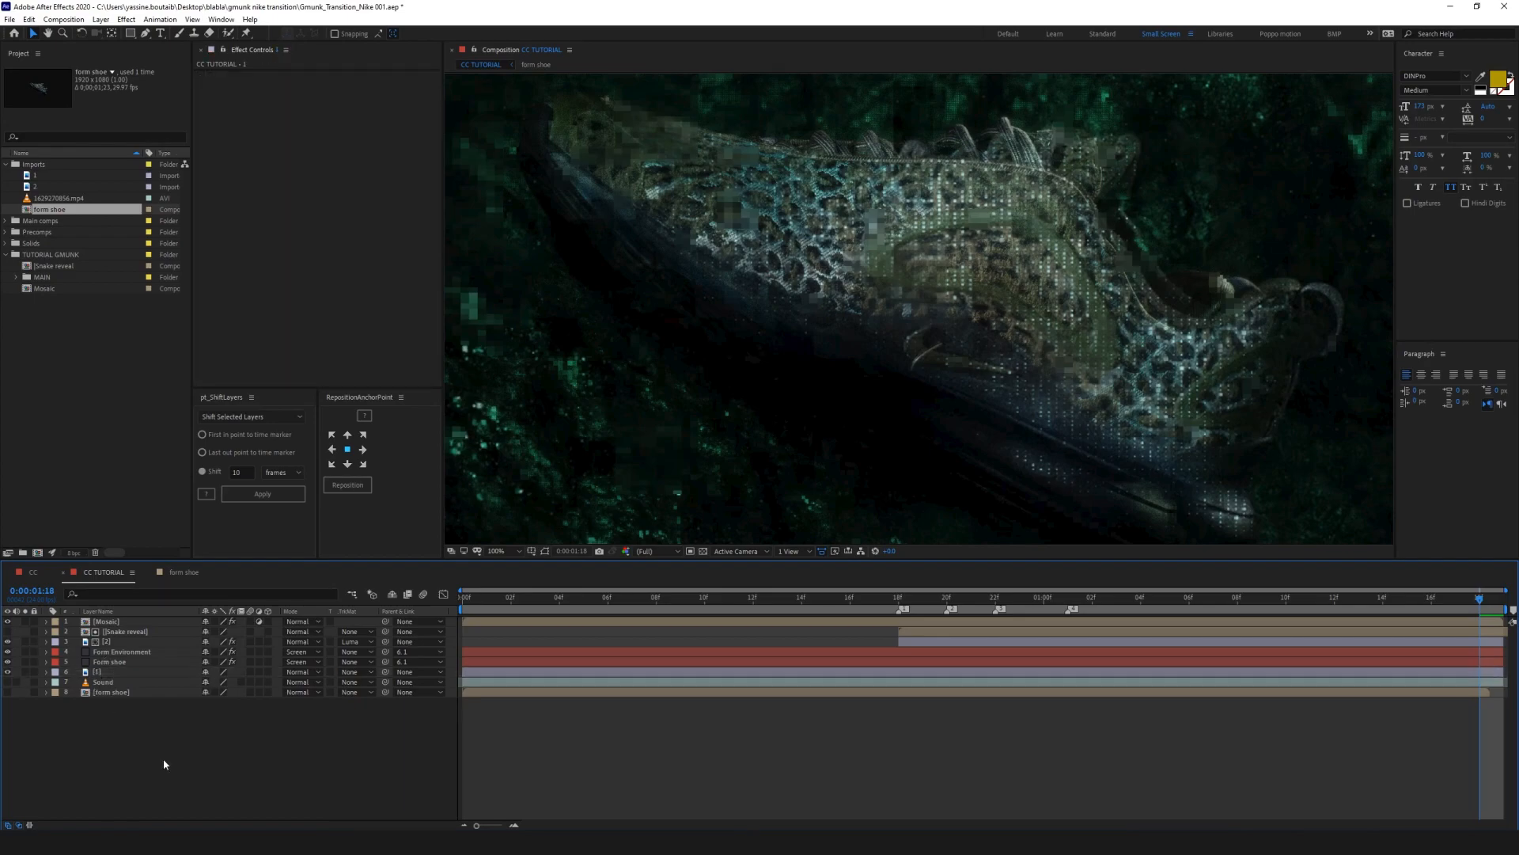
left_click(107, 672)
left_click(111, 641, "ctrl")
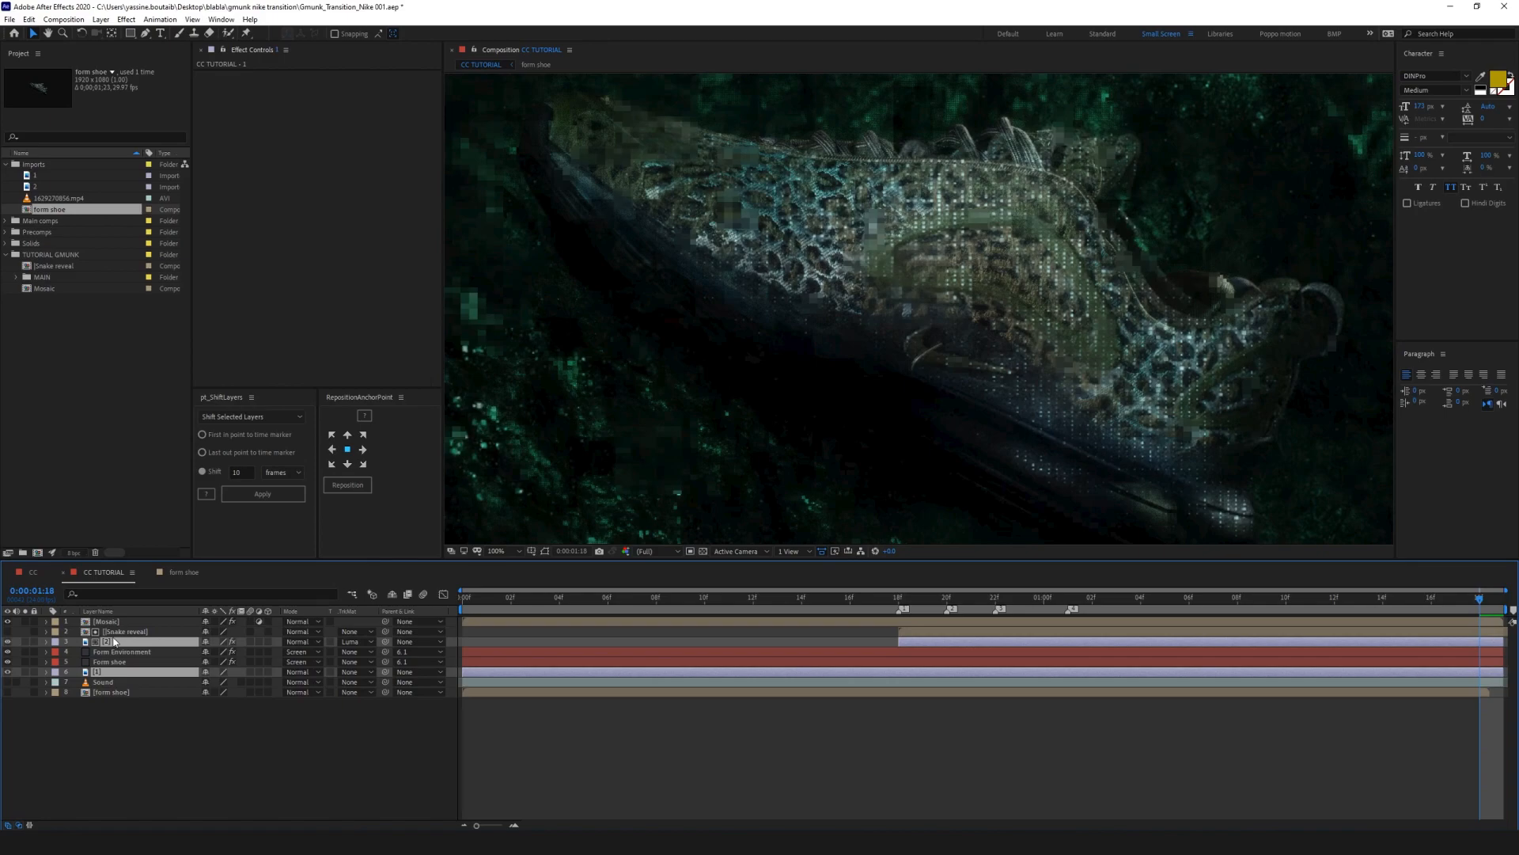
key("ctrl+d")
left_click(349, 631)
left_click(355, 641)
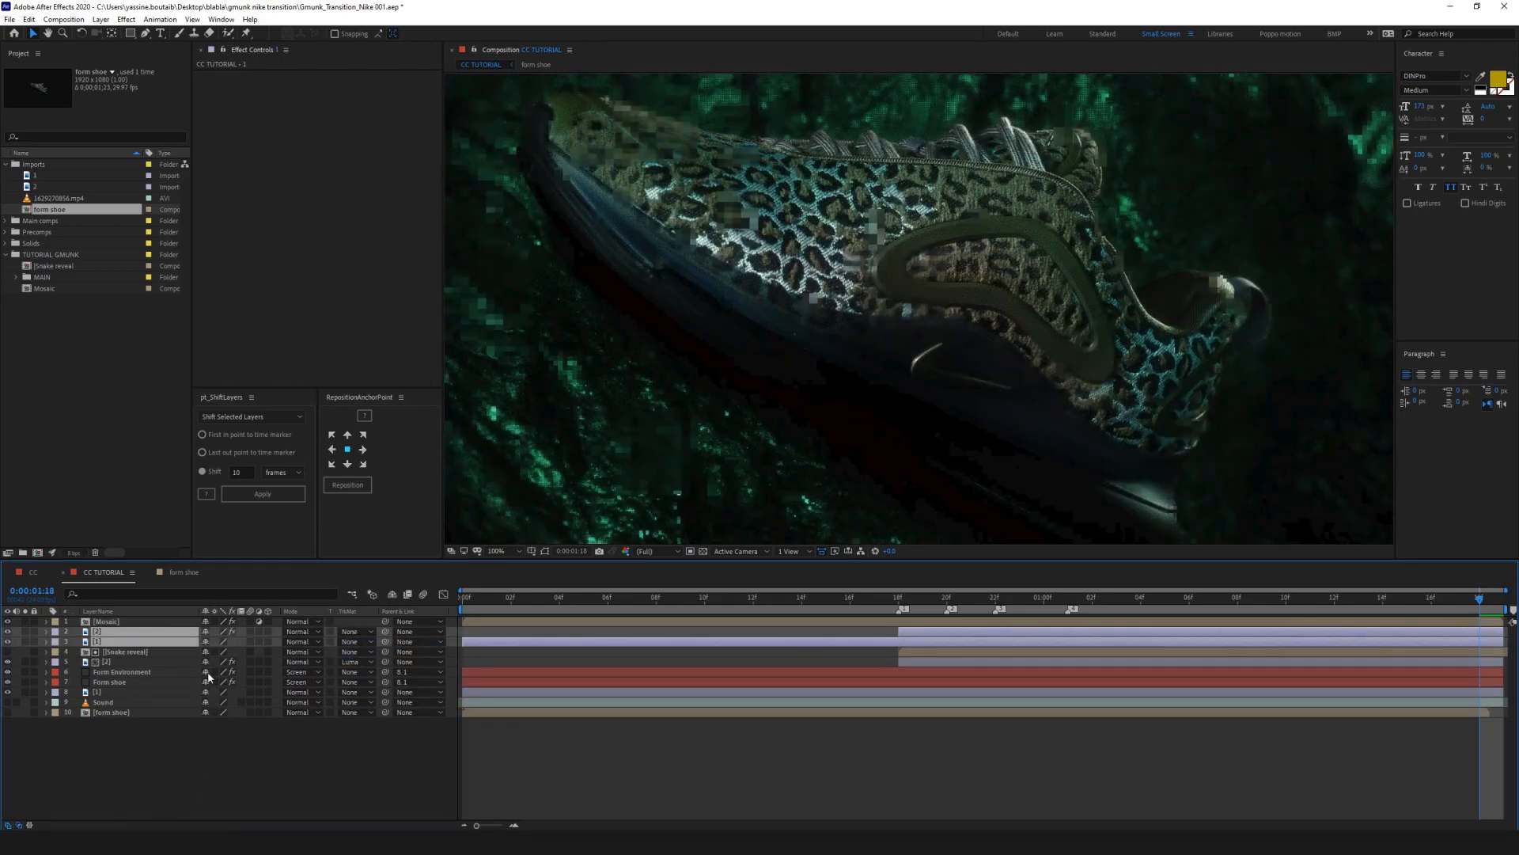
Step: Pre-compose the duplicated image layers as "transition environment", moving all attributes into the new composition
key("ctrl+shift+c")
type("transition environment")
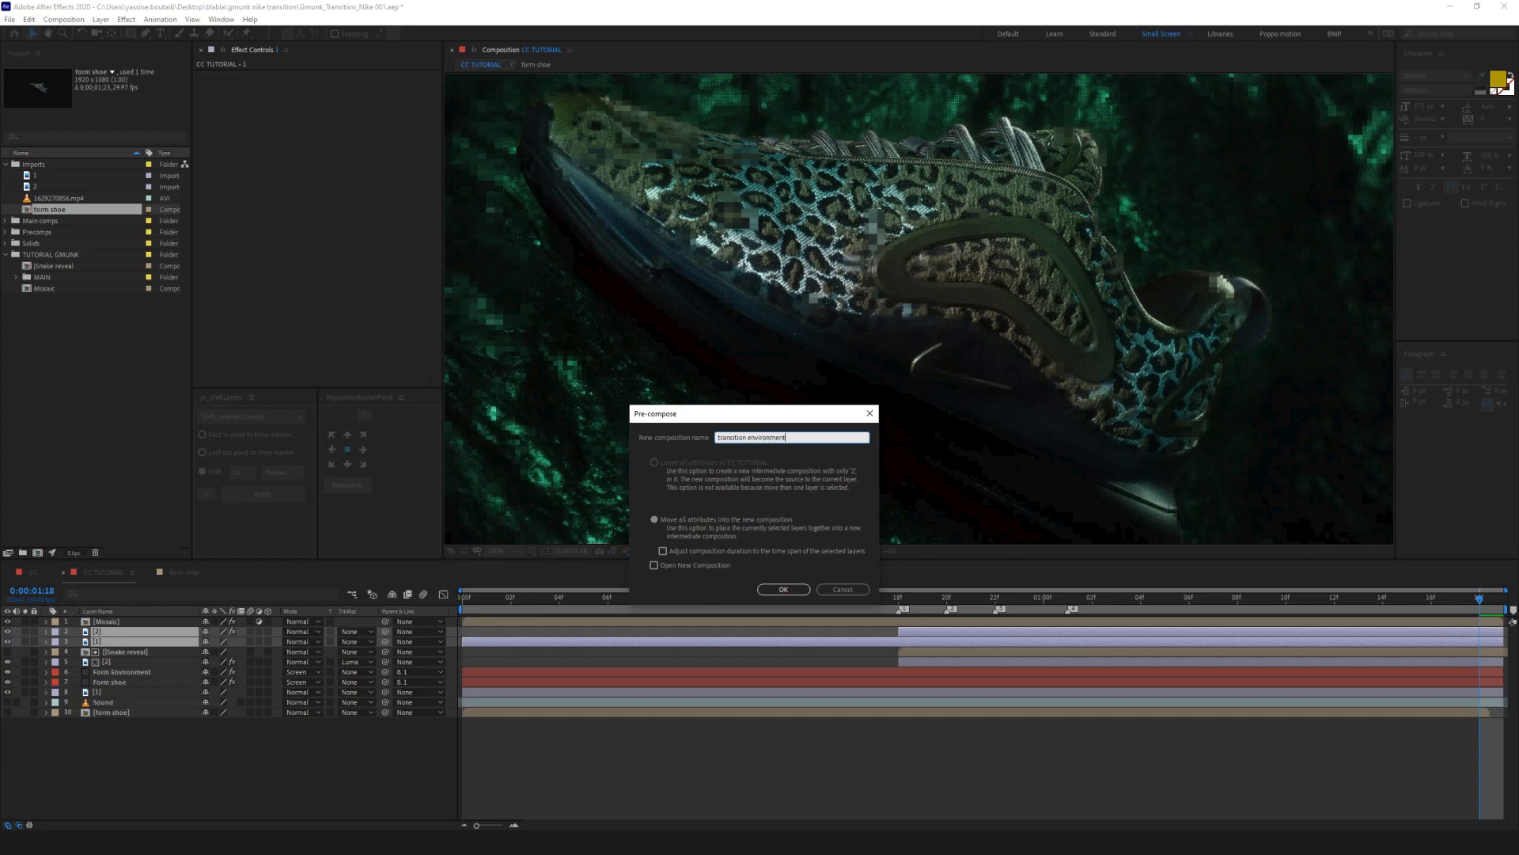
key("Return")
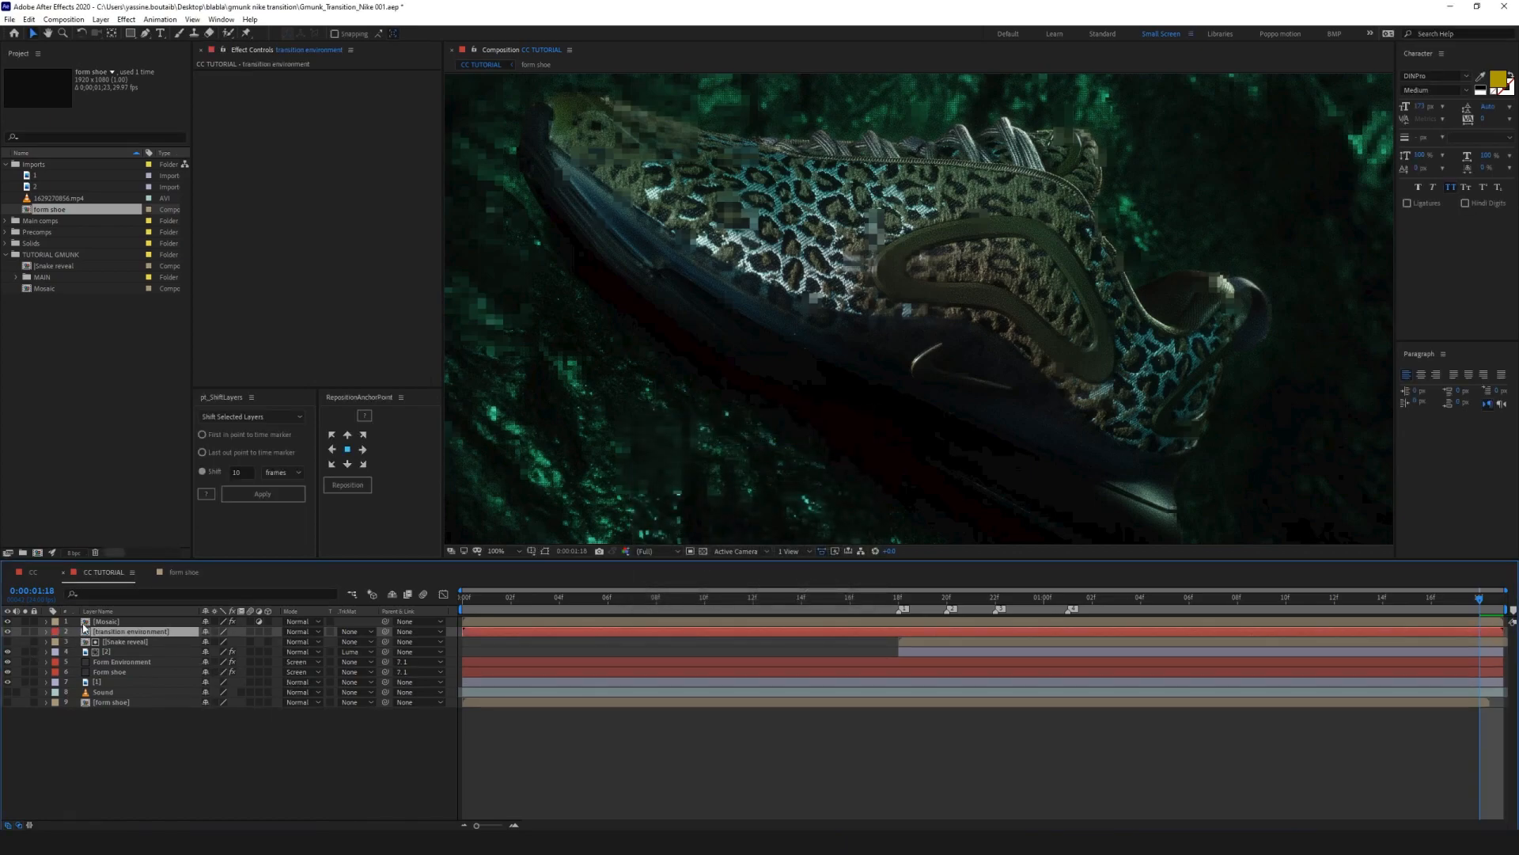
Step: In the transition environment composition, delete the hidden extra copy of image layer 2
double_click(106, 632)
left_click_drag(504, 609, 1189, 649)
left_click(95, 632)
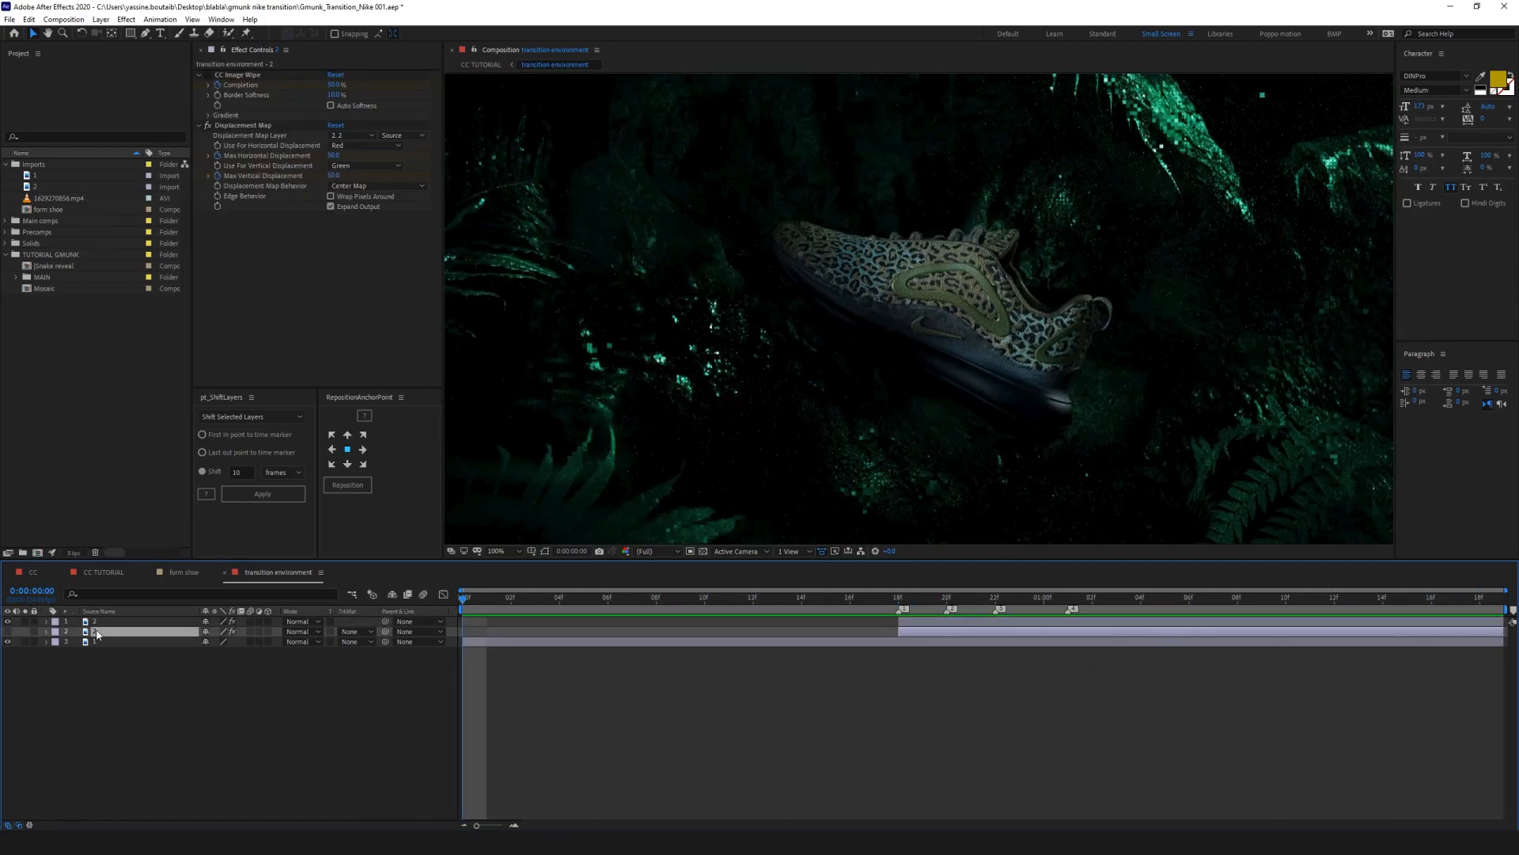
key("Delete")
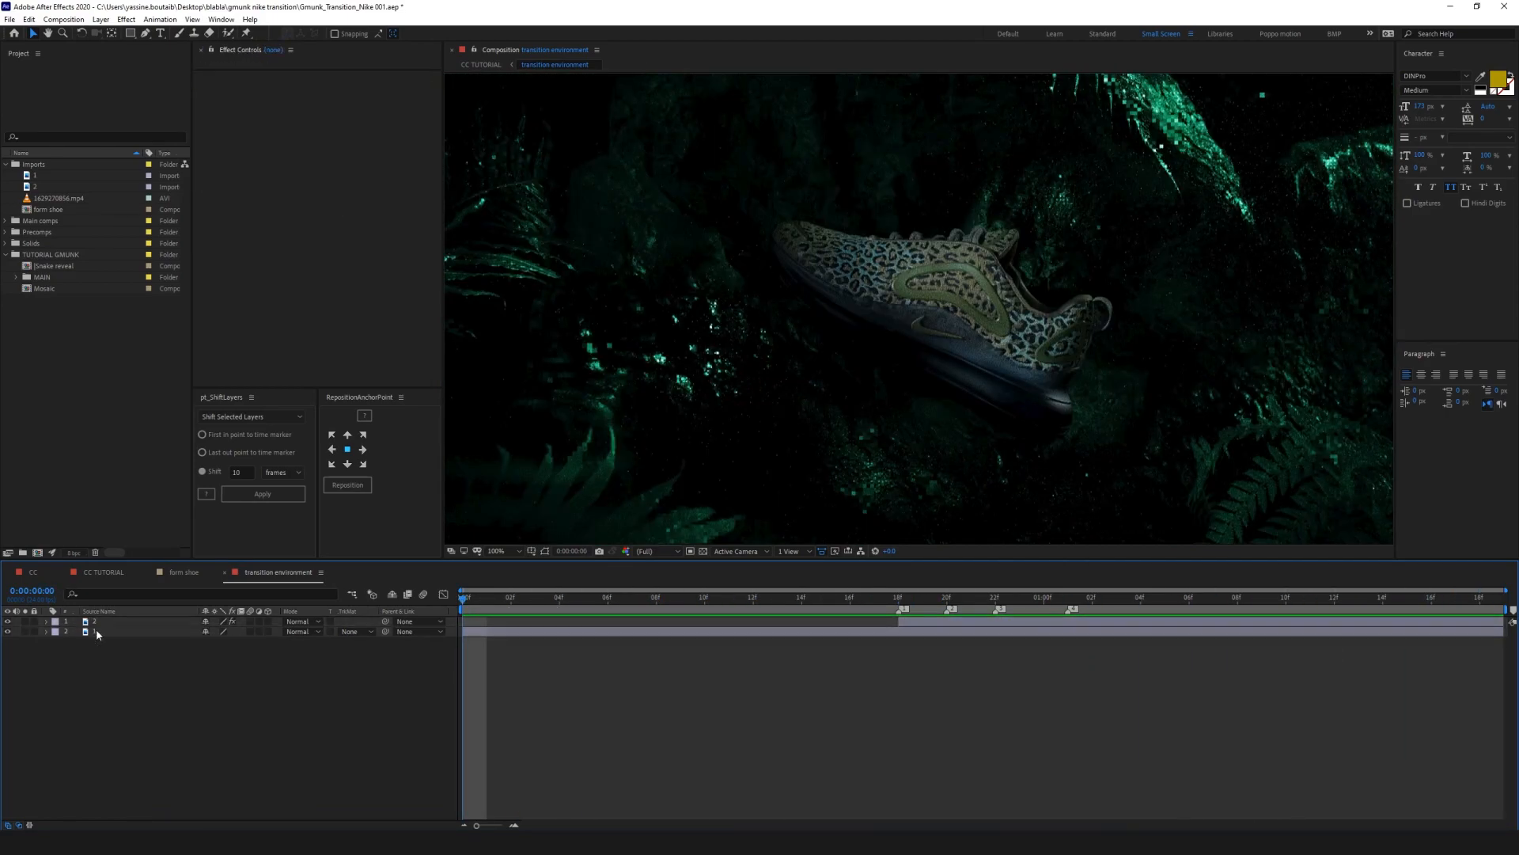
Step: Back in CC TUTORIAL, move the transition environment layer to the end of the layer stack, below form shoe
left_click(921, 601)
left_click(150, 744)
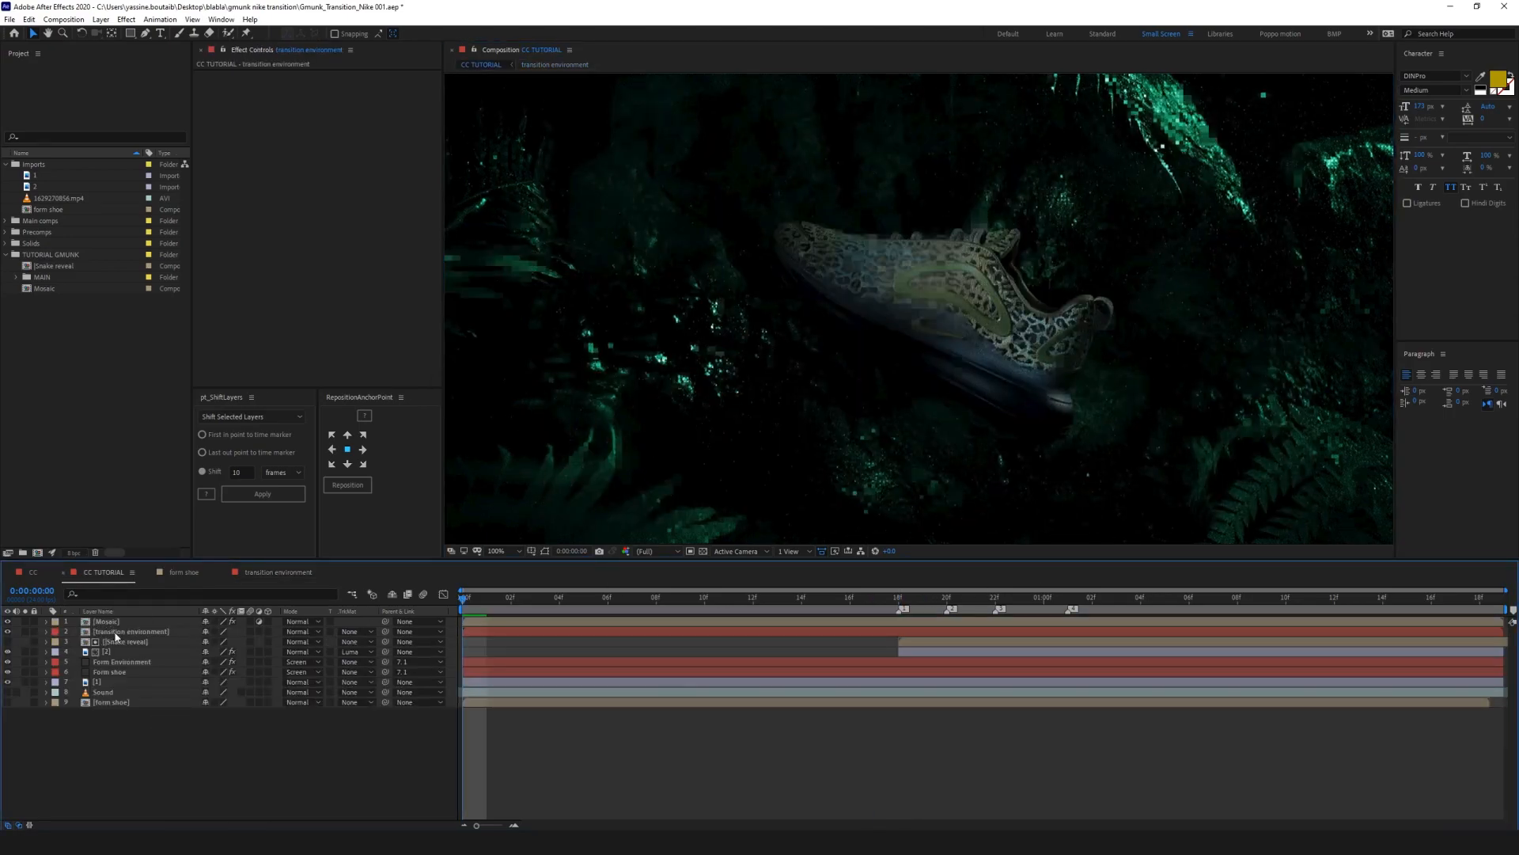
left_click_drag(117, 635, 102, 707)
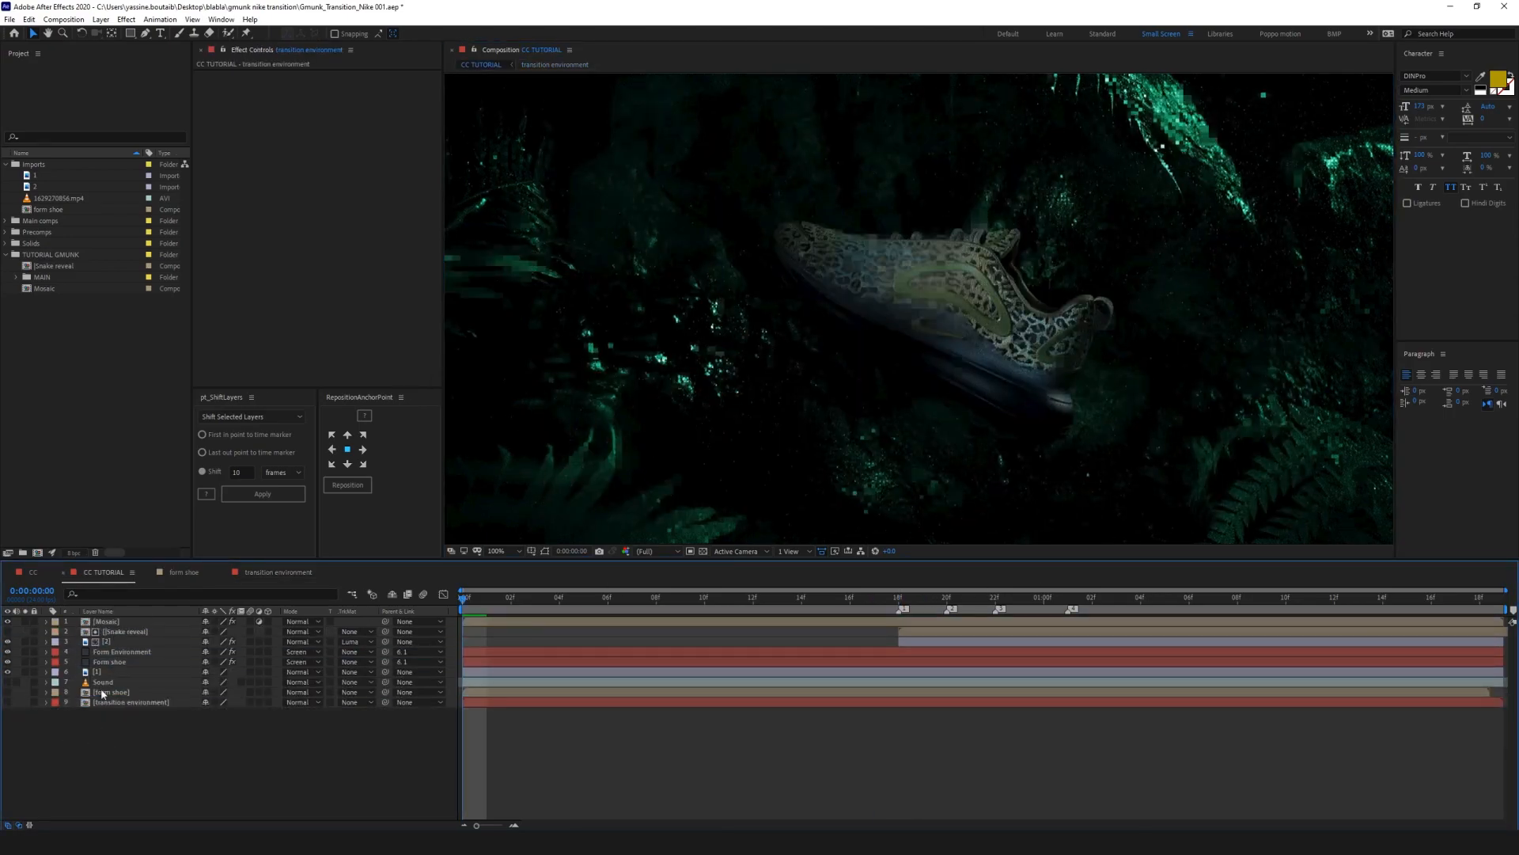
Step: In the Form Environment layer's Form effect, set the Layer Maps Size layer to transition environment
left_click(116, 652)
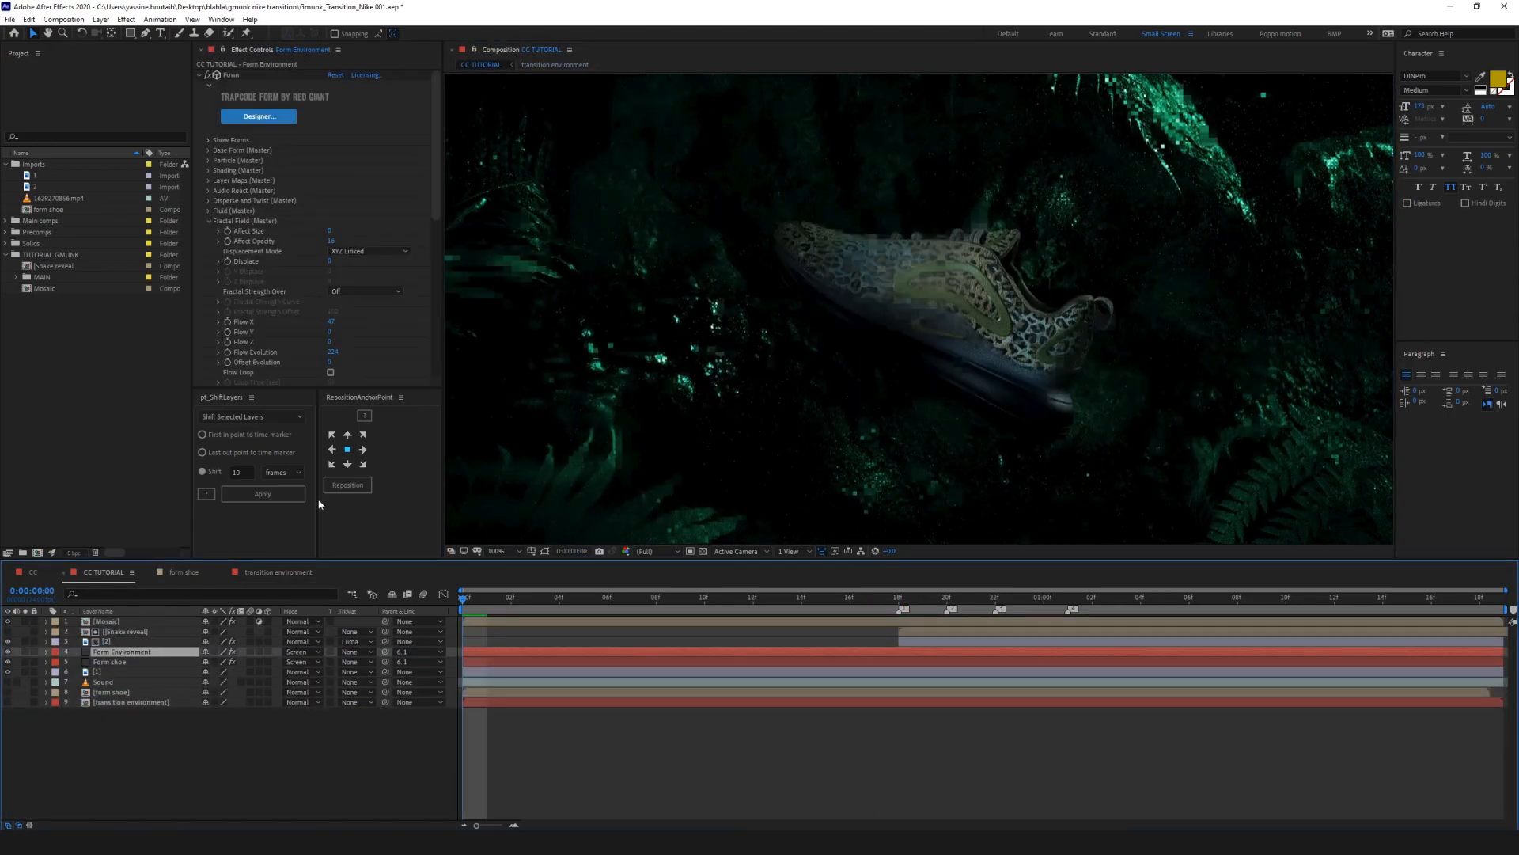
left_click(210, 221)
left_click(209, 181)
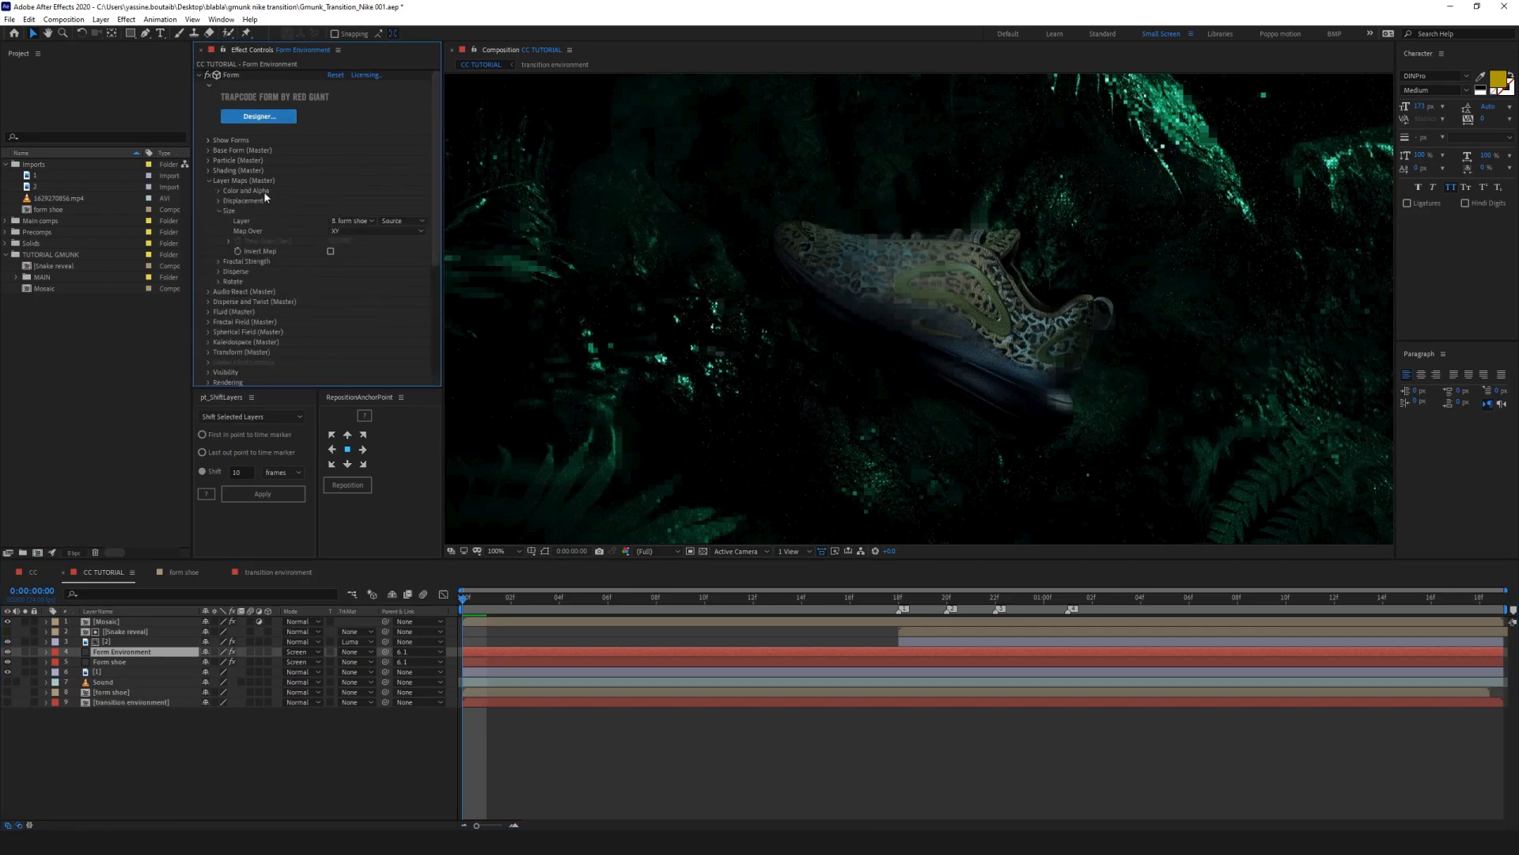
left_click(352, 222)
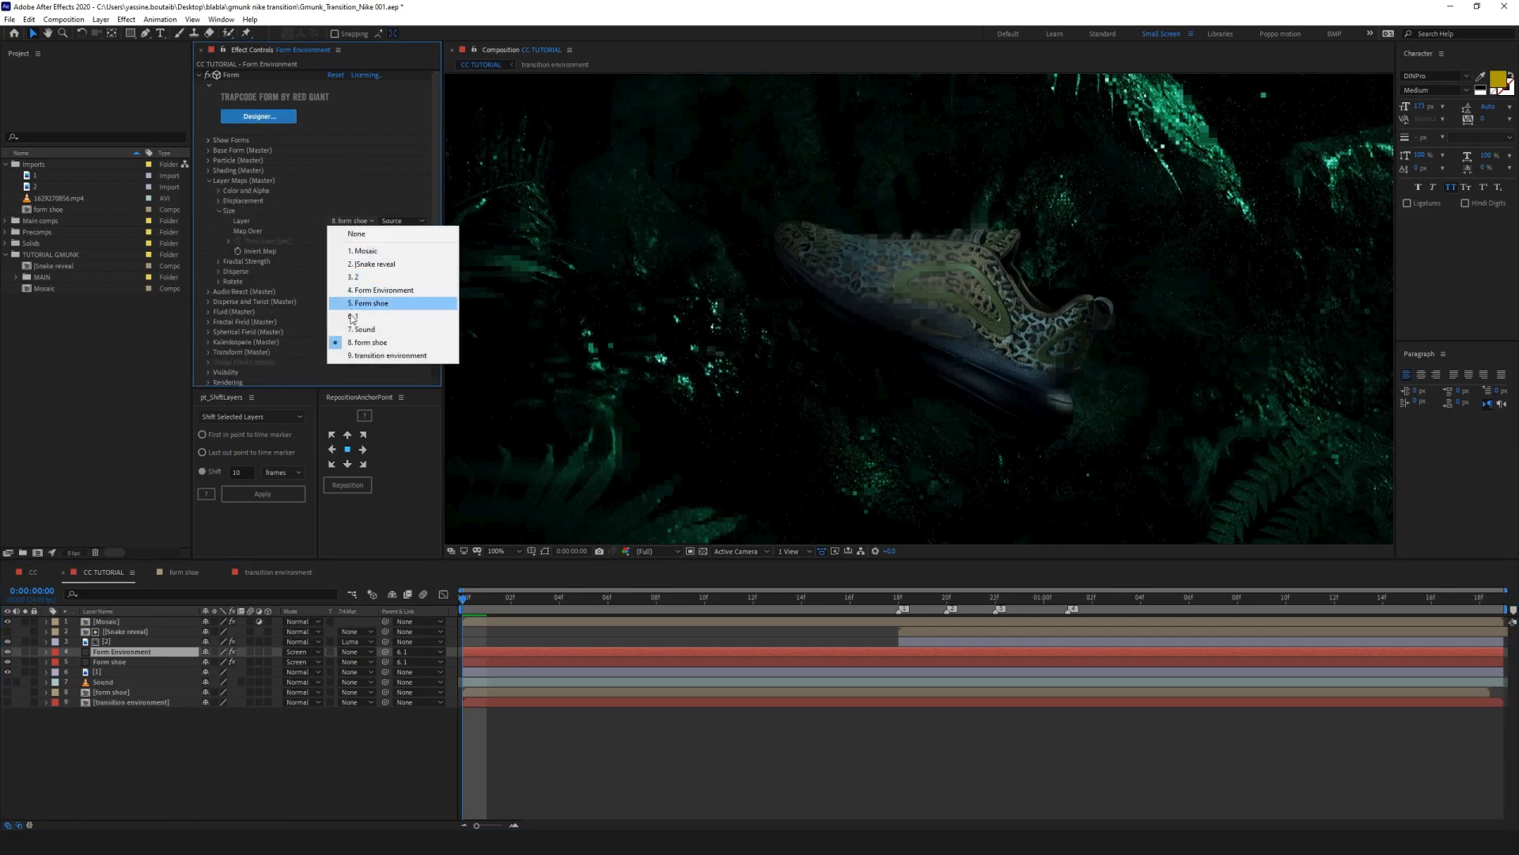
left_click(377, 360)
left_click(969, 752)
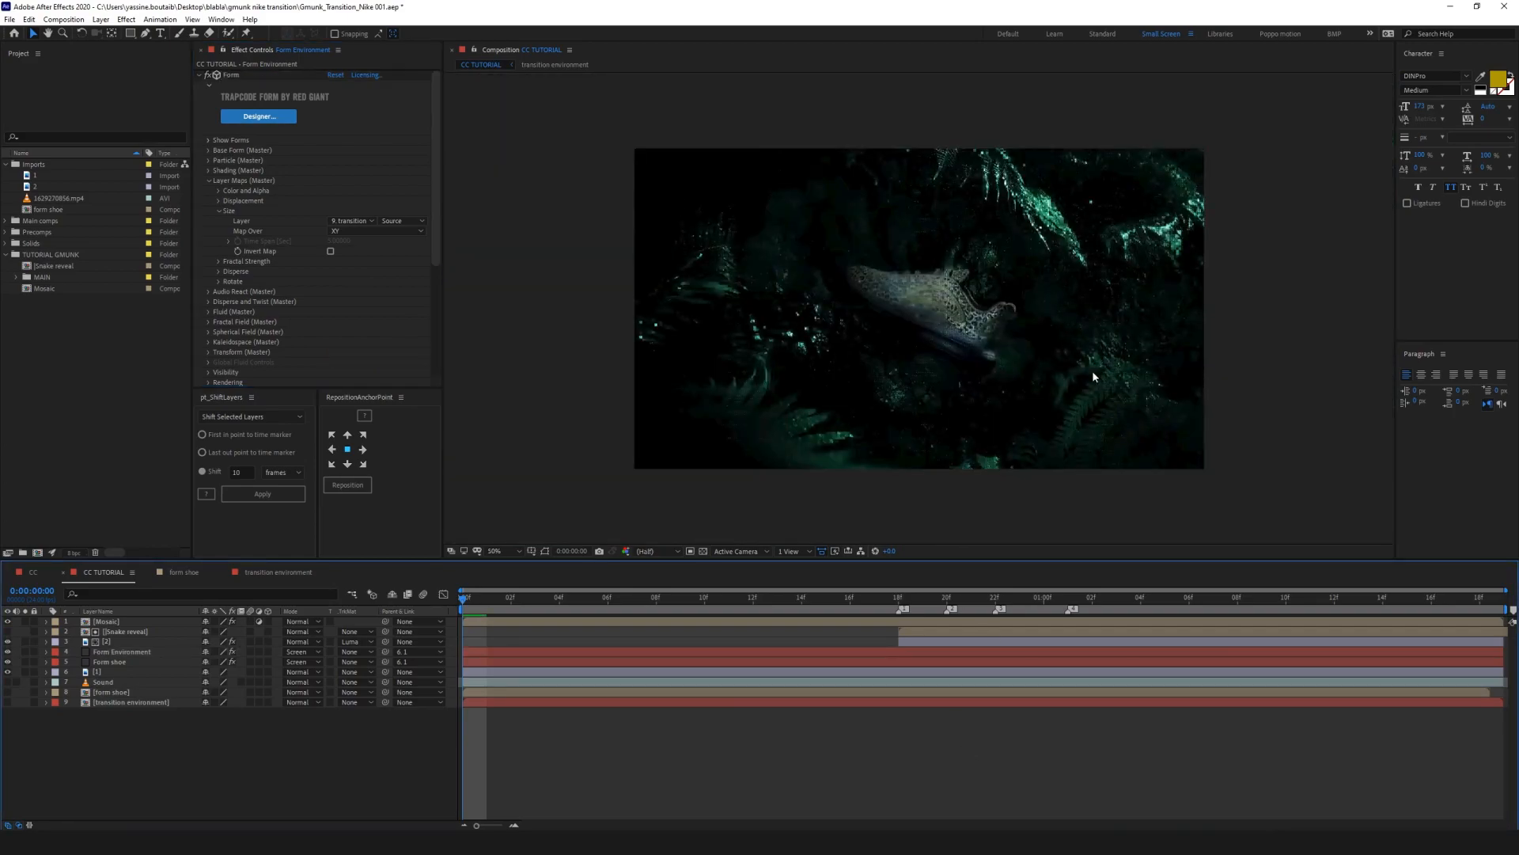
Step: Inspect the environment particles full-size and at several frames across the CC TUTORIAL transition
key("grave")
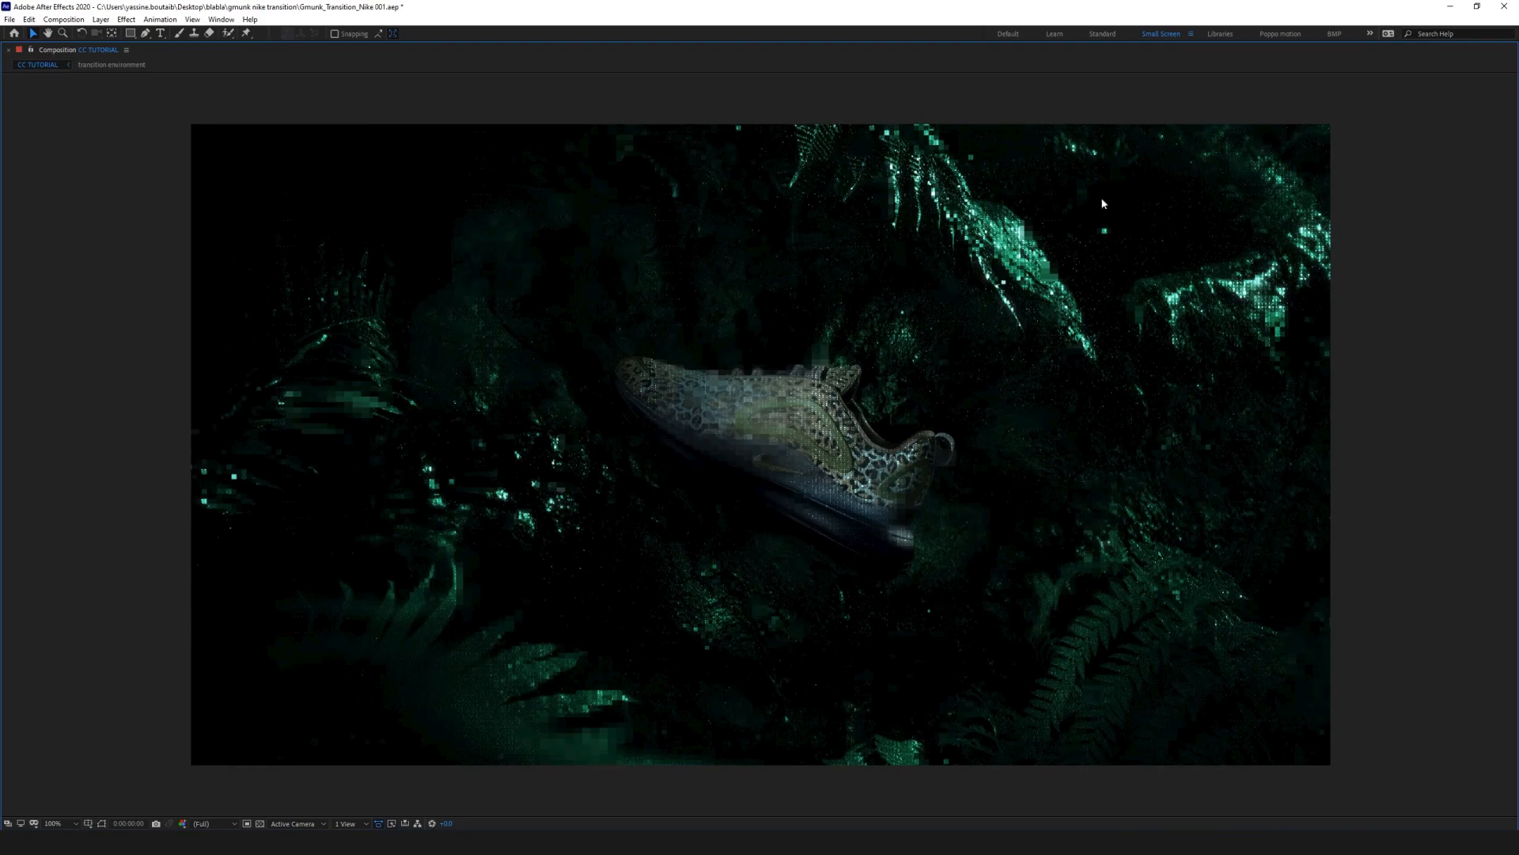
key("grave")
left_click_drag(594, 603, 1140, 602)
scroll(1138, 273, "down", 2)
scroll(1138, 272, "down", 1)
scroll(1100, 299, "up", 1)
left_click_drag(1164, 603, 1358, 602)
scroll(1106, 385, "up", 2)
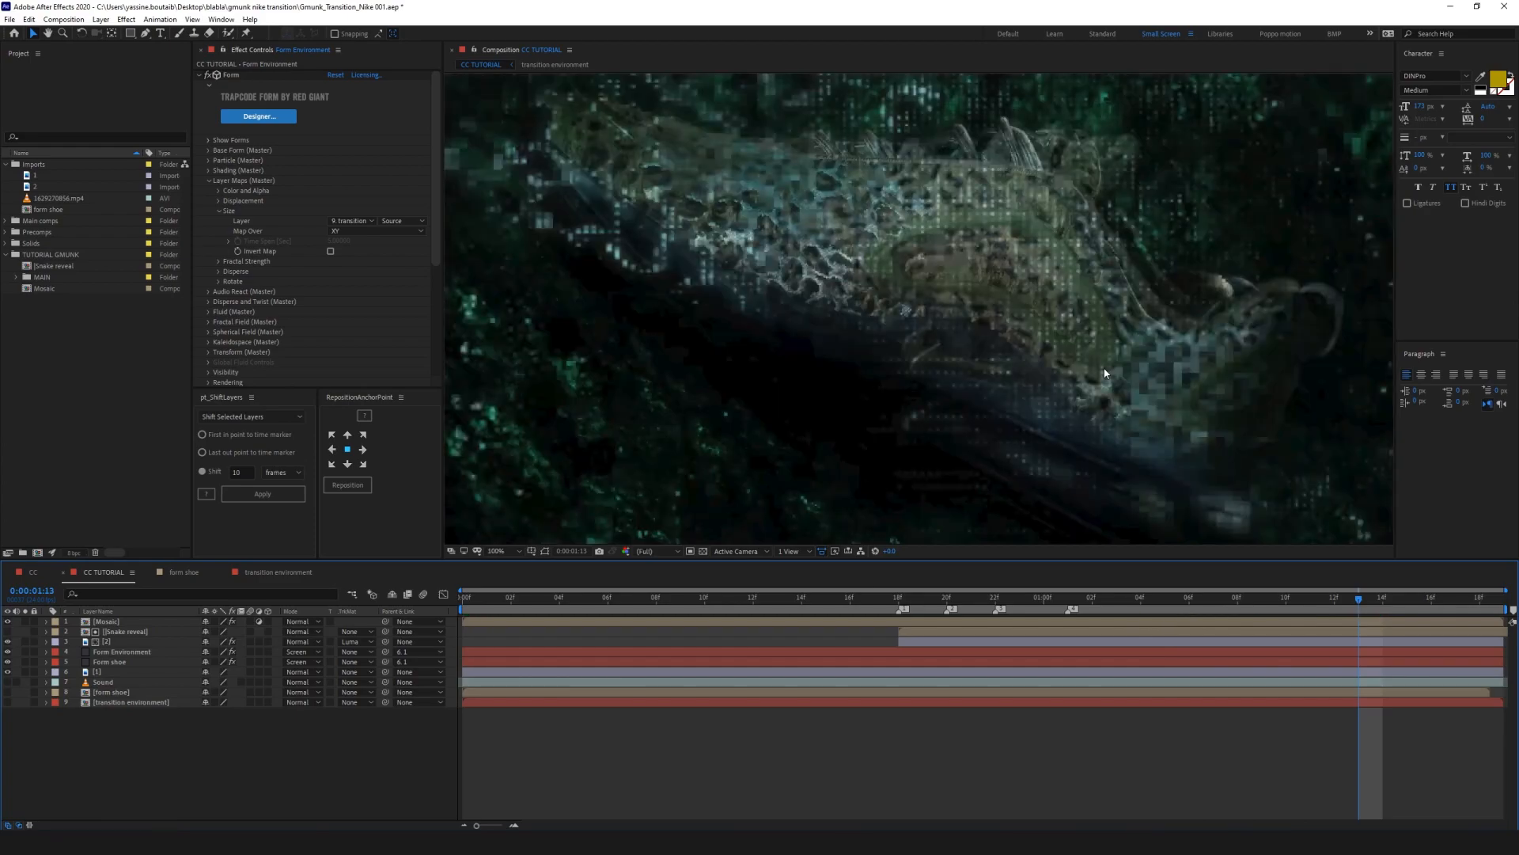
key("grave")
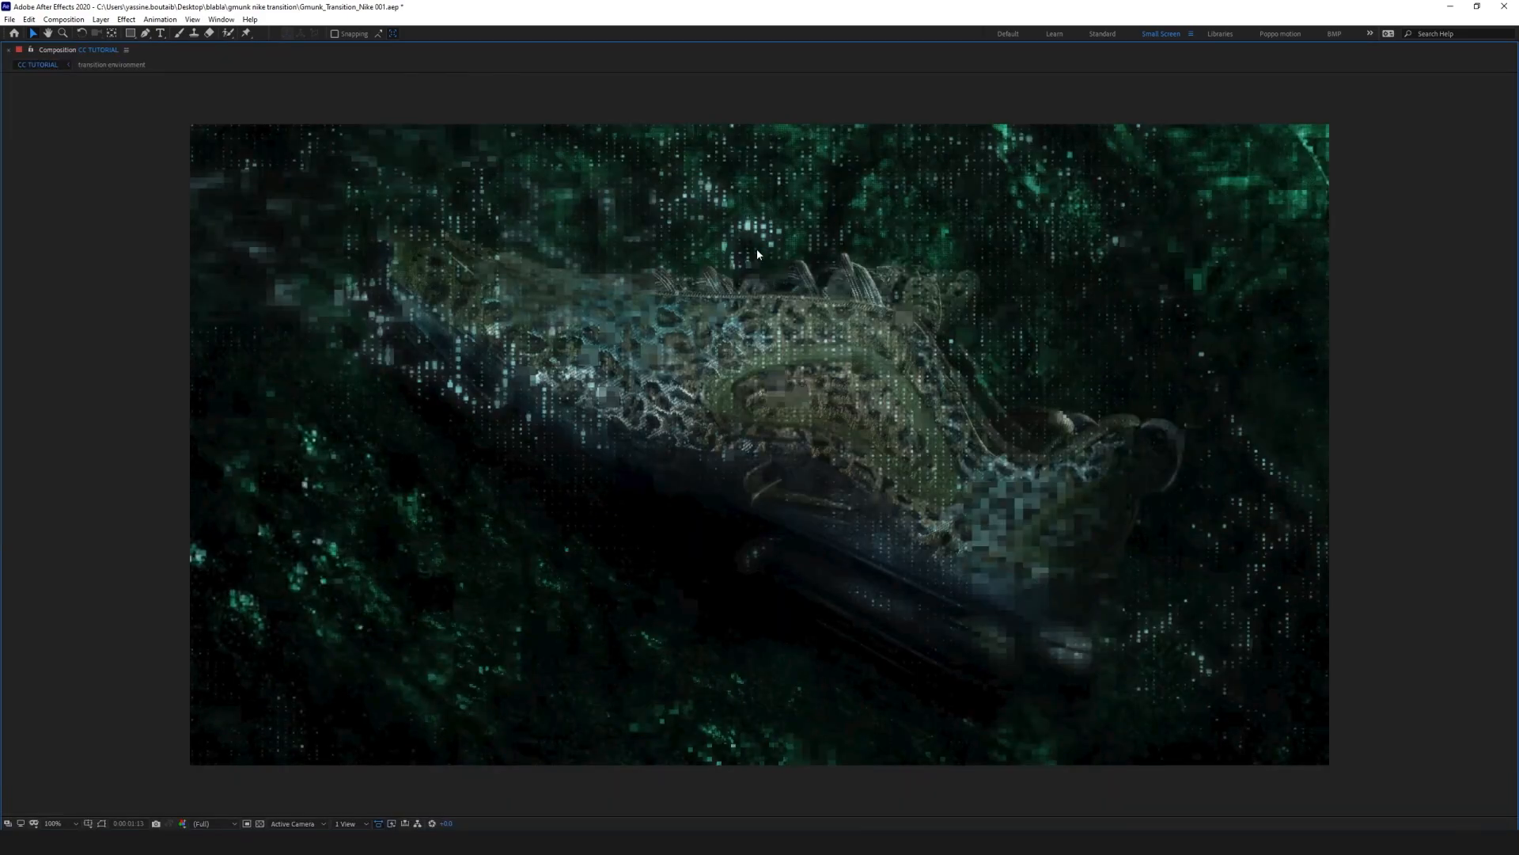
key("grave")
left_click_drag(910, 141, 675, 379)
key("v")
Step: Set the Form Environment particles' Size Random to 100% and Size to 2
left_click(143, 651)
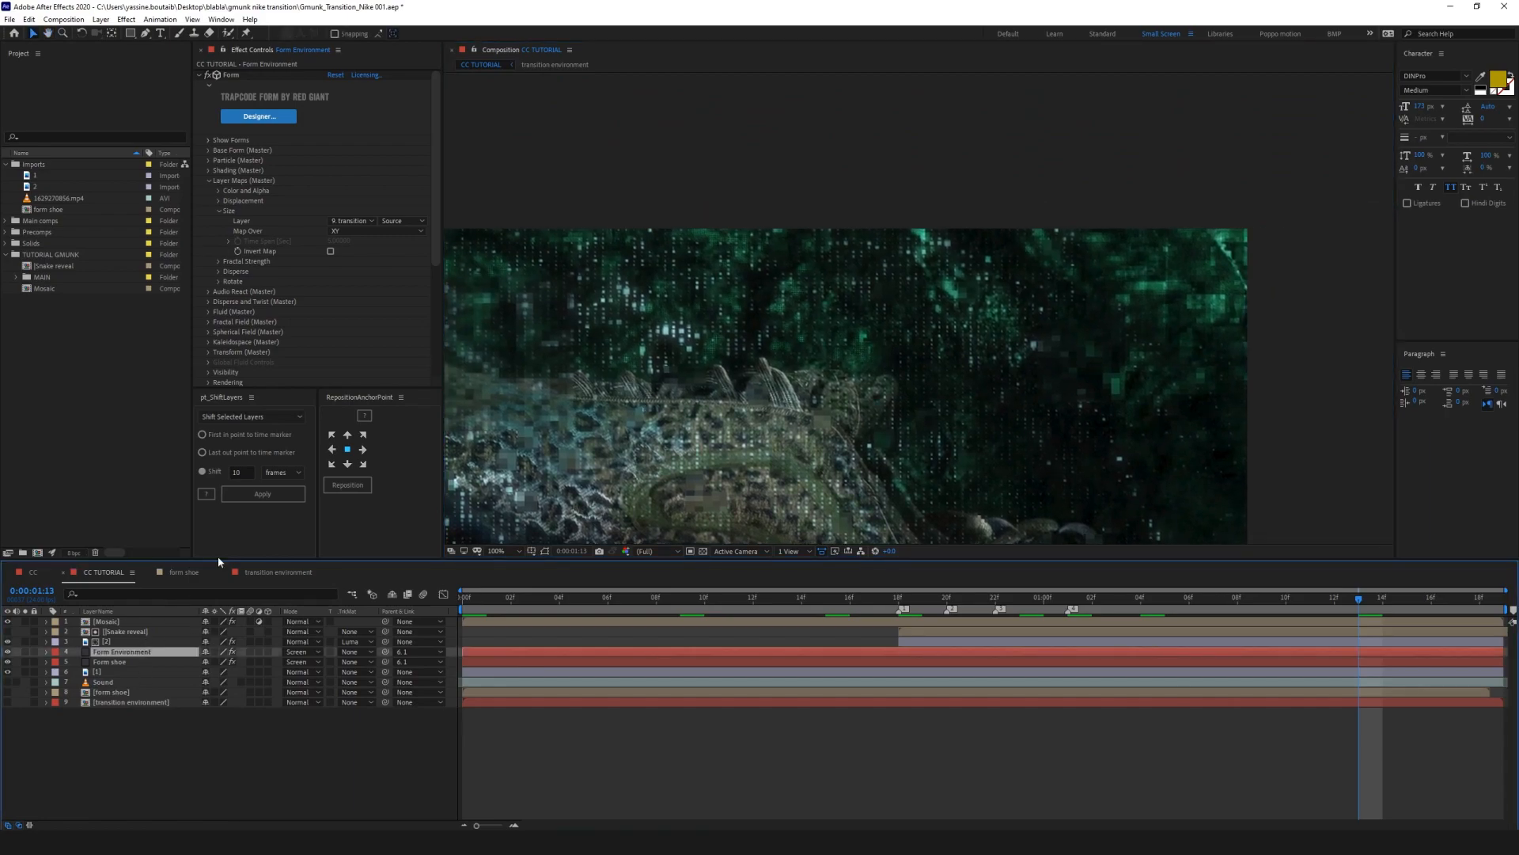
left_click(209, 180)
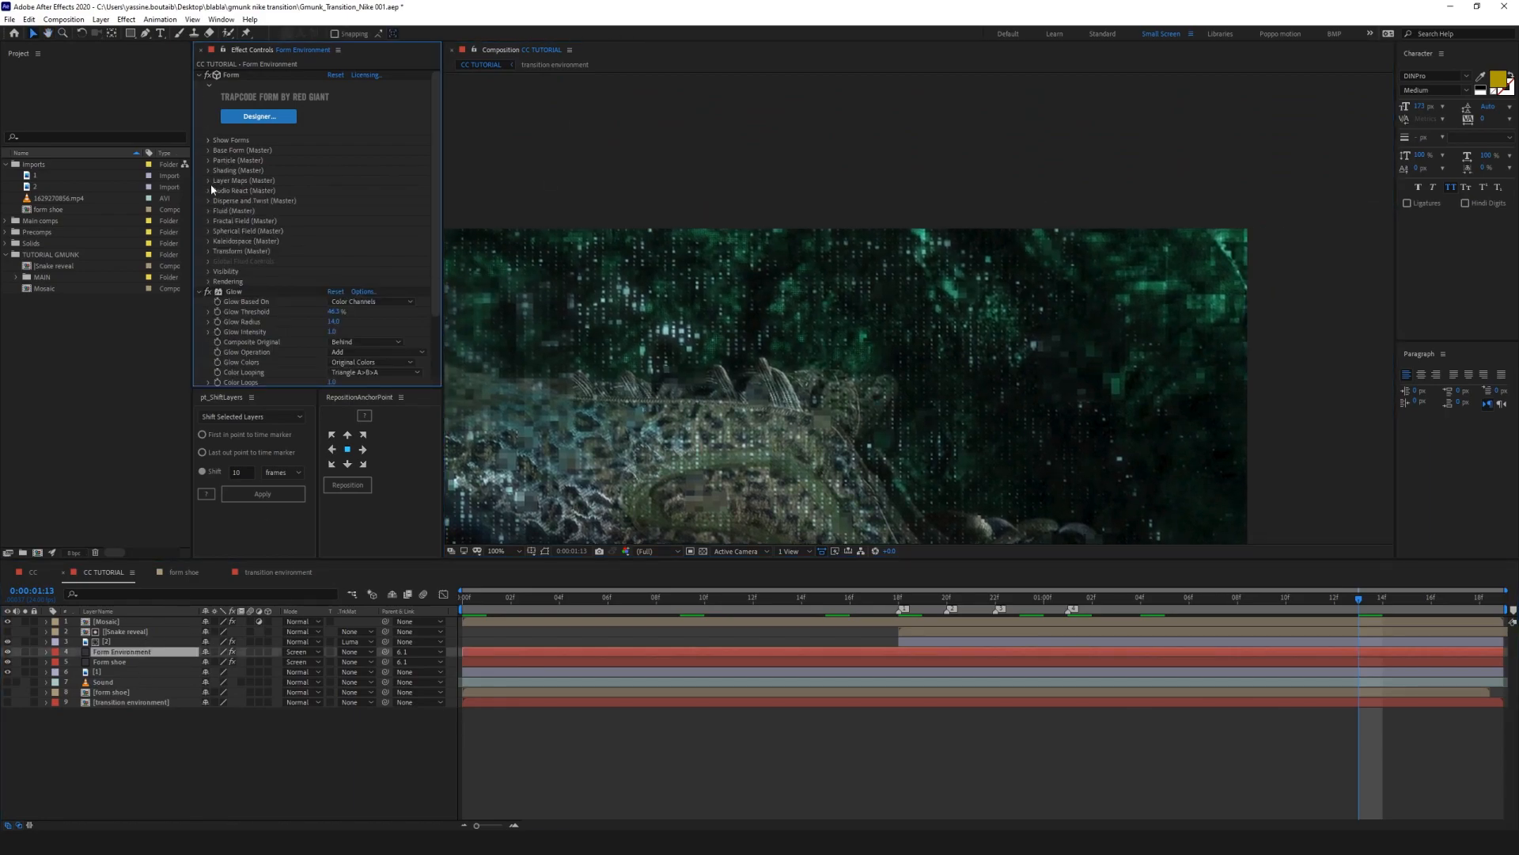
left_click(209, 162)
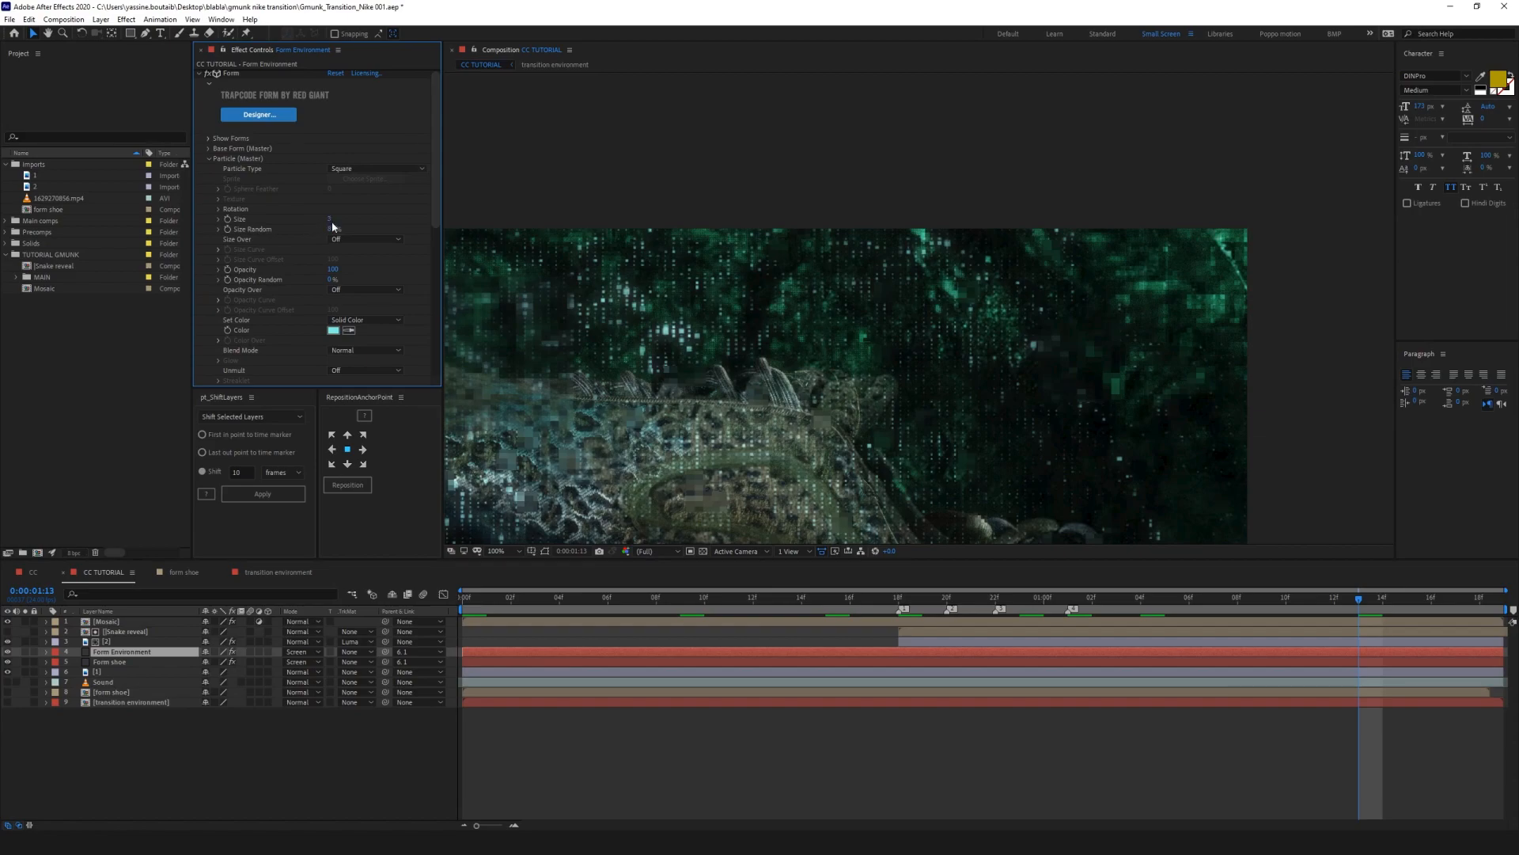
left_click_drag(330, 229, 480, 211)
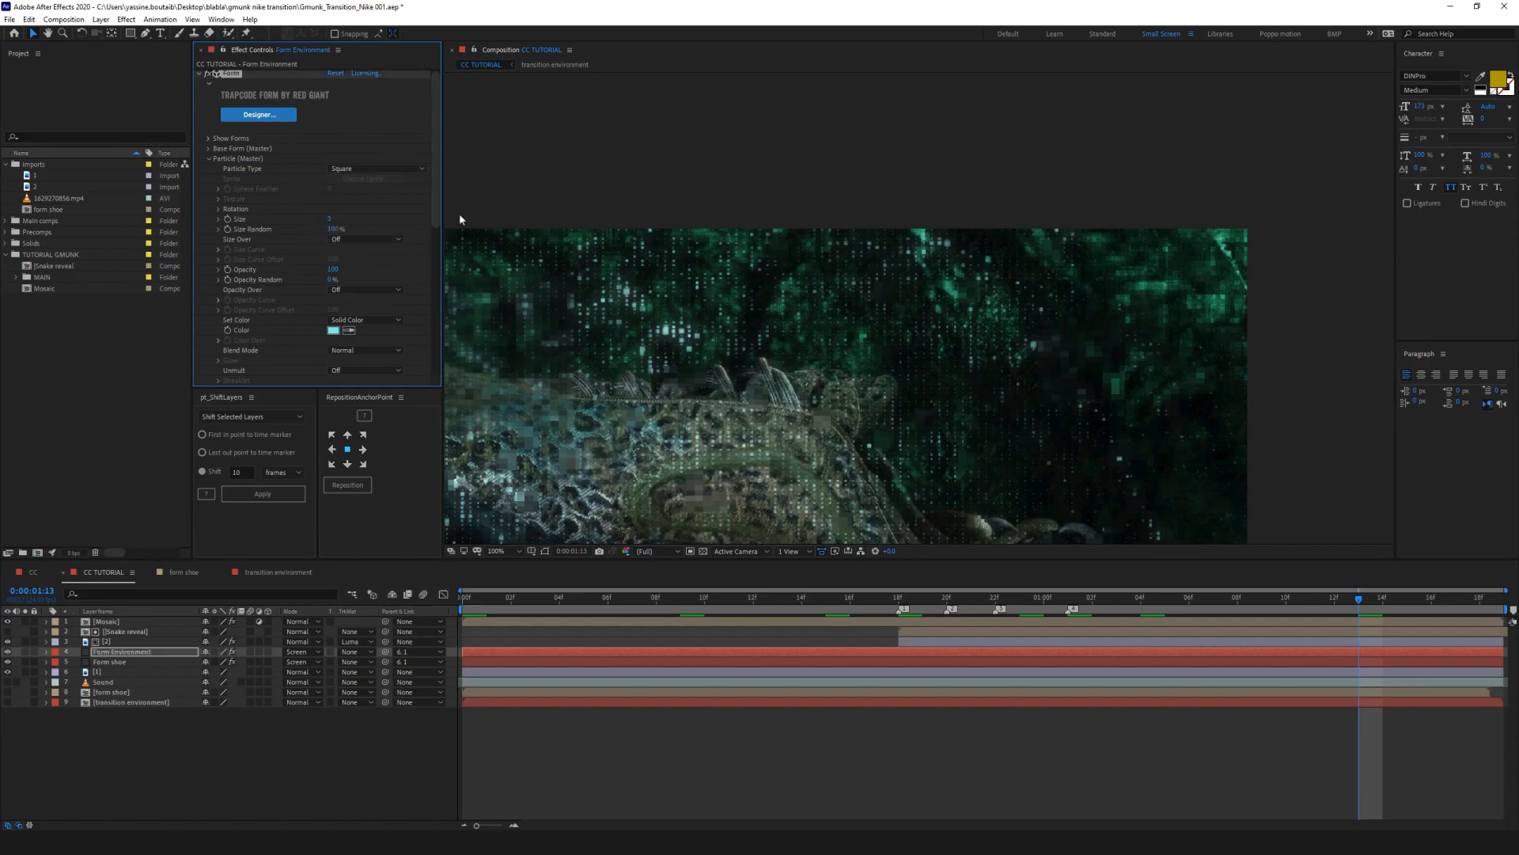
left_click(327, 220)
type("1")
key("Return")
left_click_drag(789, 332, 1174, 175)
left_click(330, 219)
type("2")
key("Return")
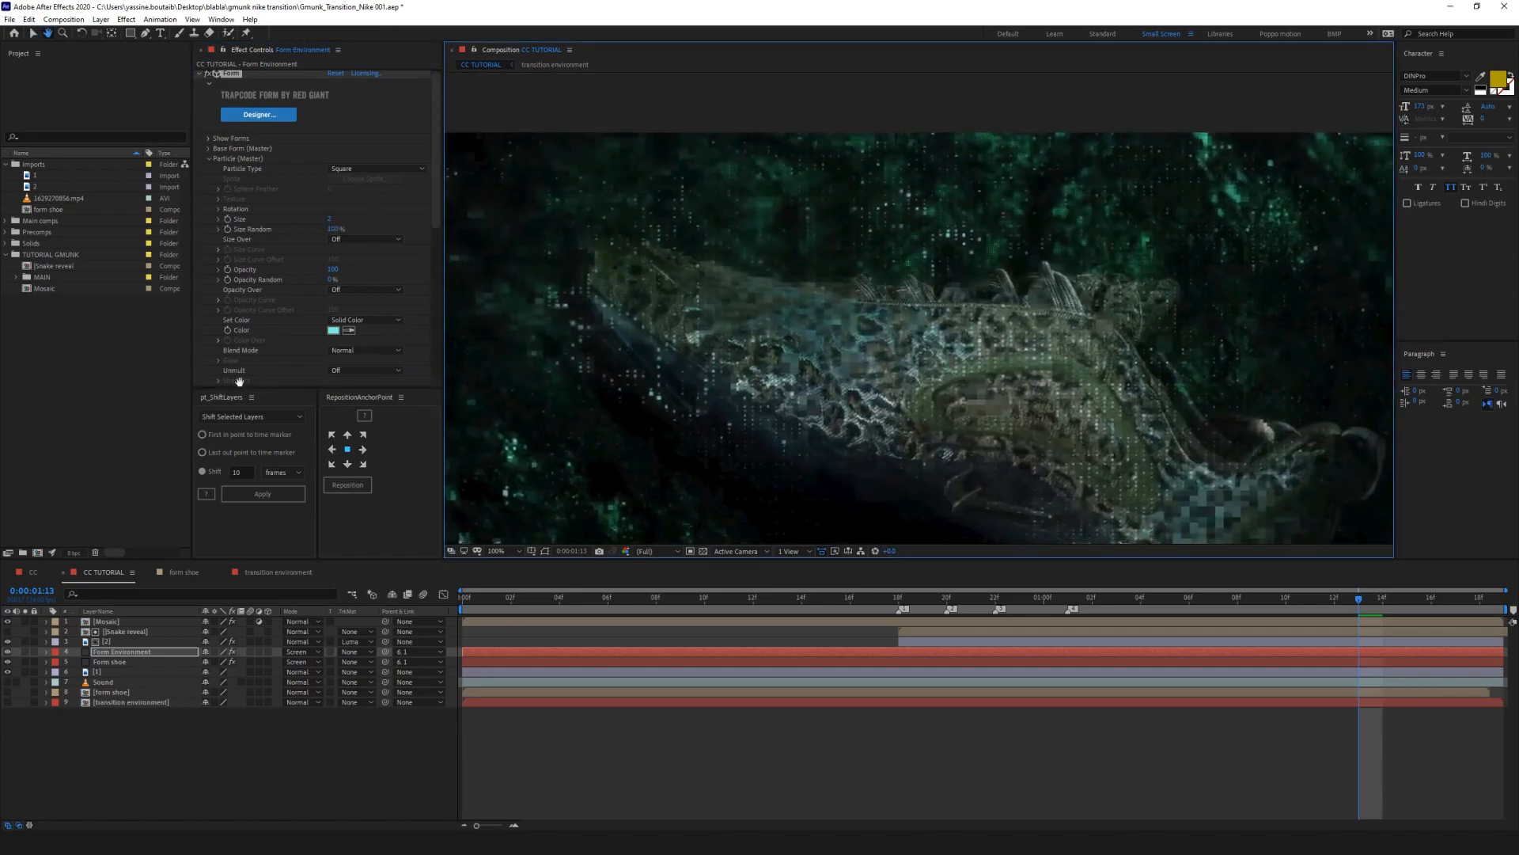
Step: Lower the Fractal Field's Affect Opacity on Form Environment to nearly zero
scroll(295, 305, "down", 4)
scroll(294, 301, "down", 4)
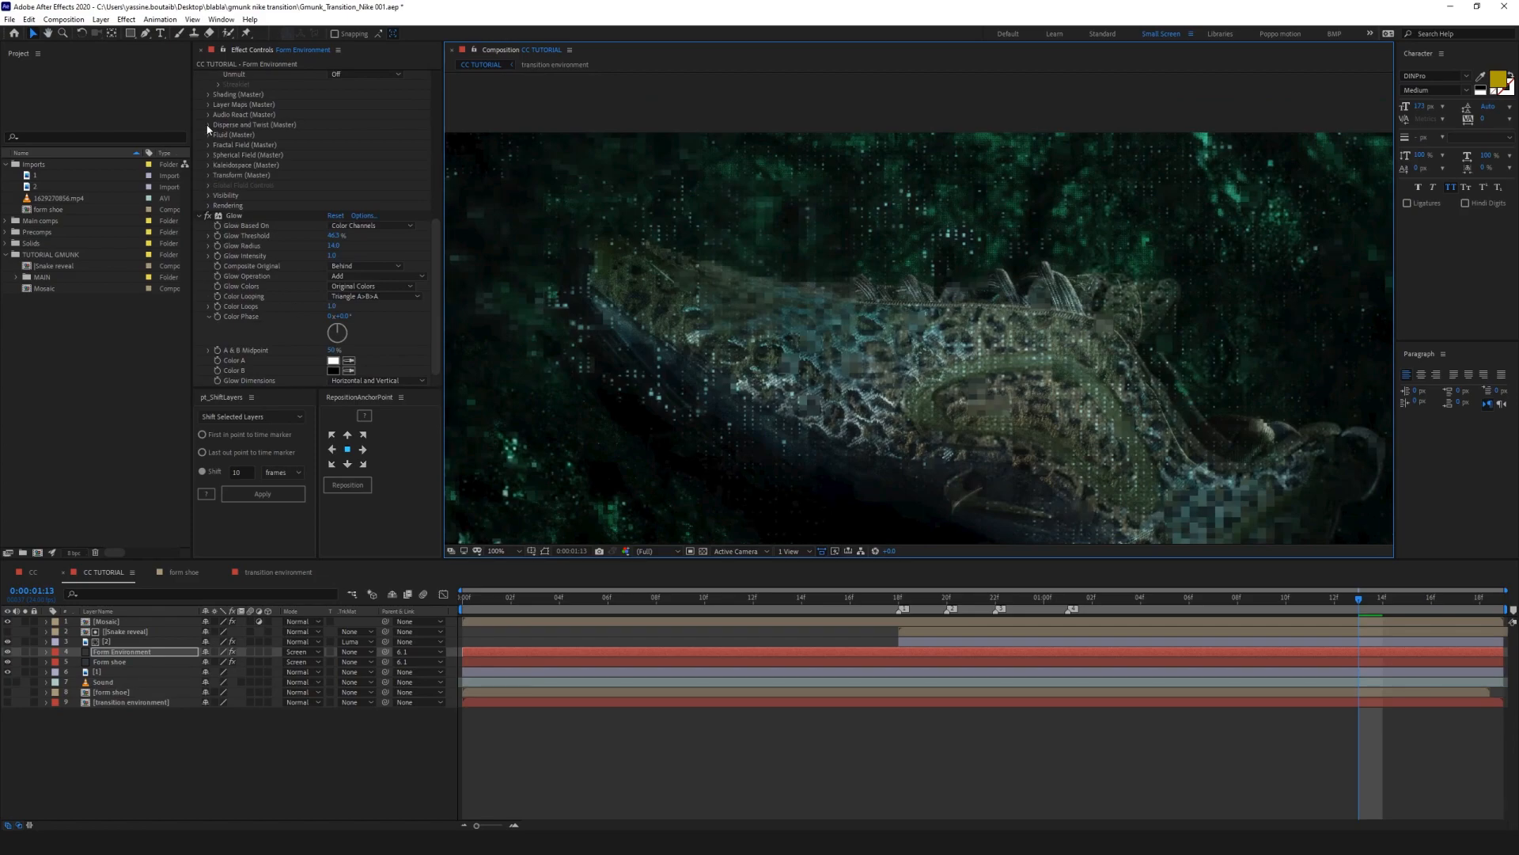
left_click(209, 144)
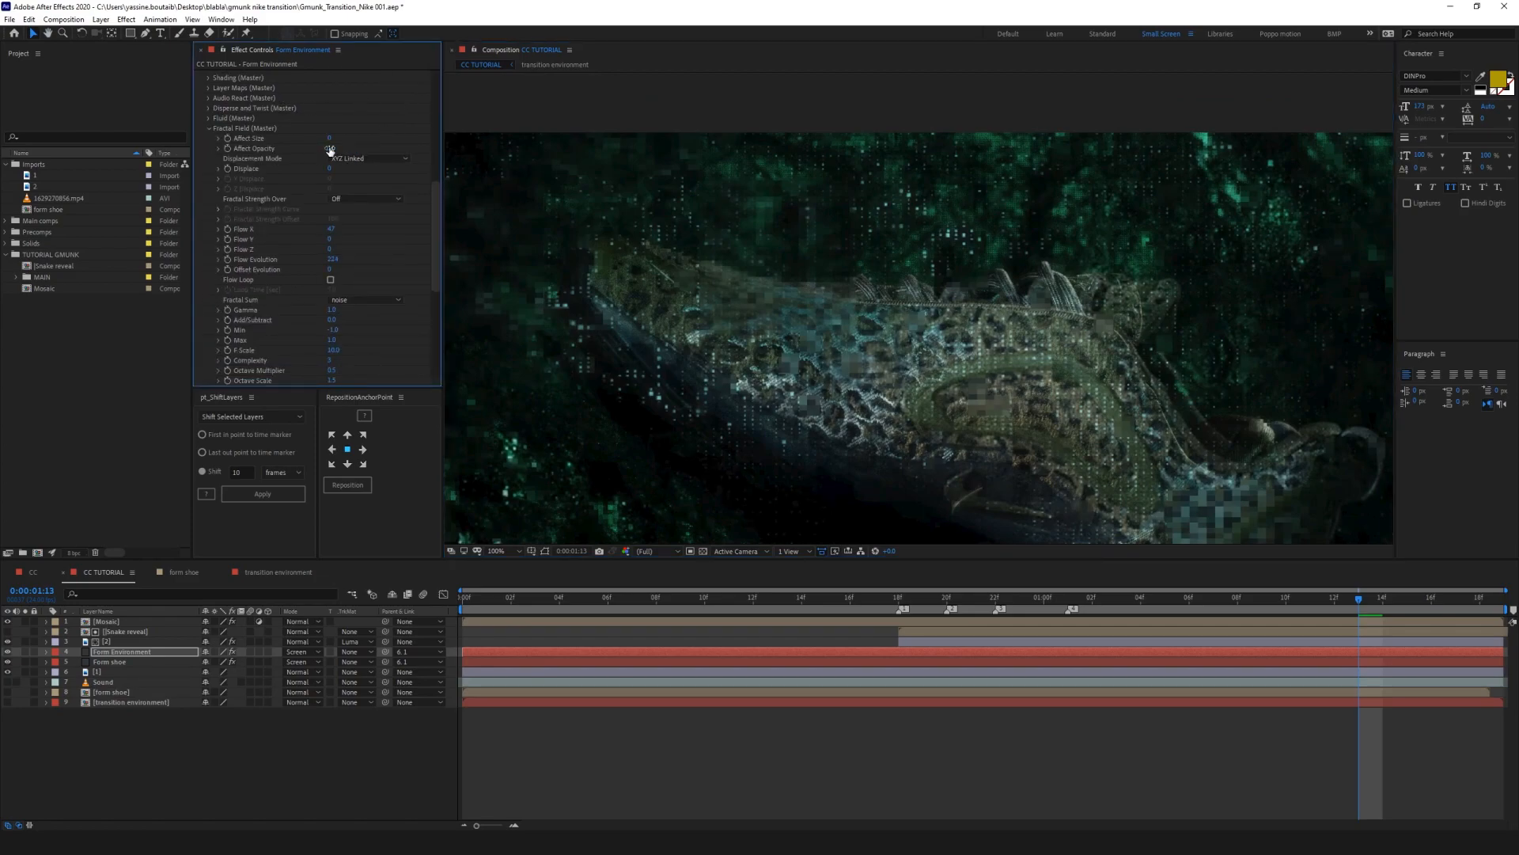
left_click_drag(320, 148, 319, 147)
scroll(325, 295, "up", 10)
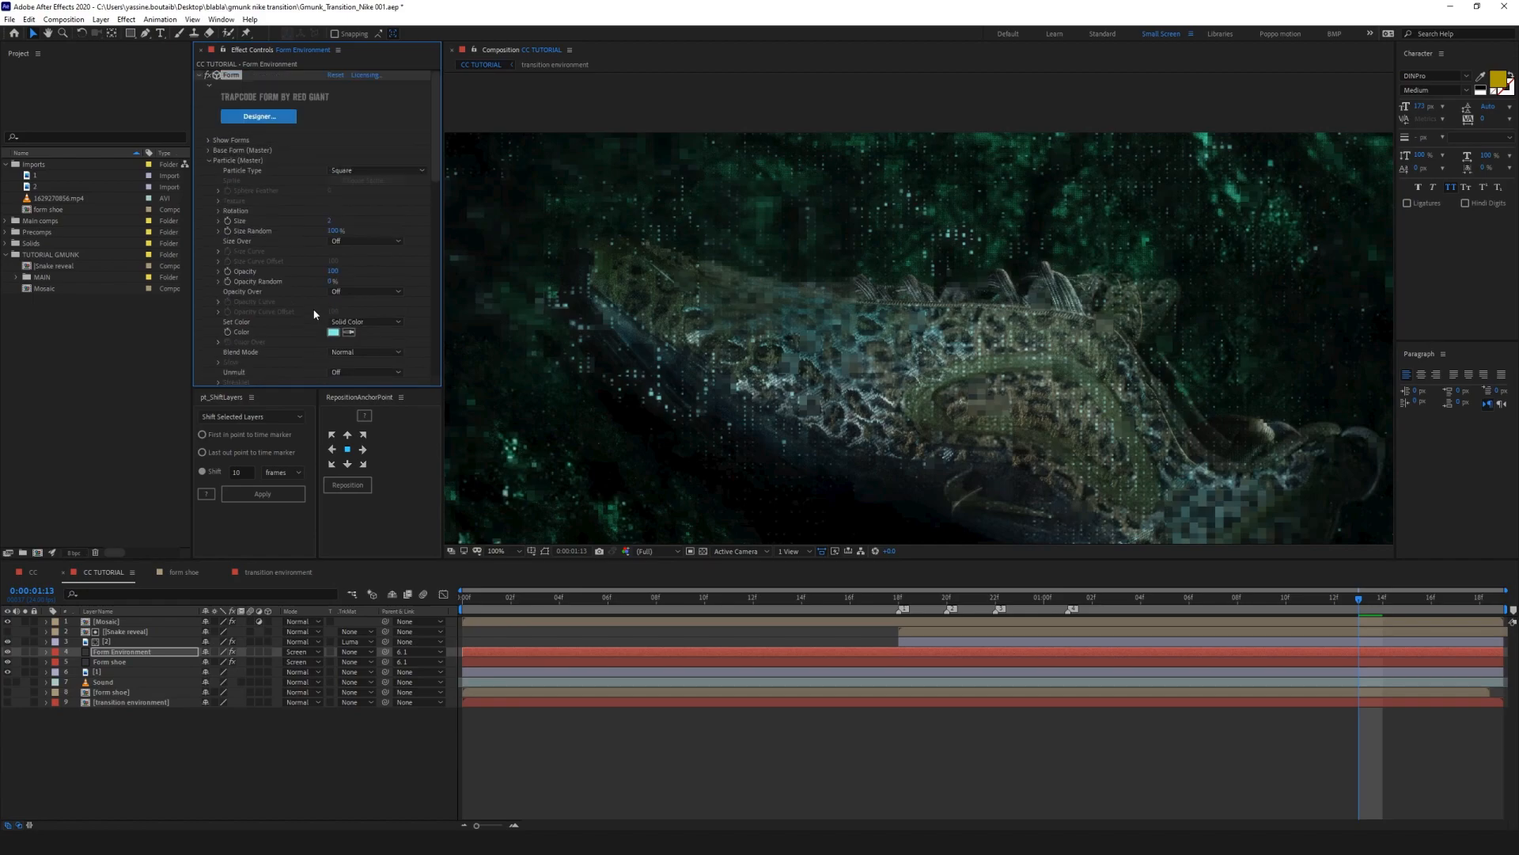
left_click(210, 161)
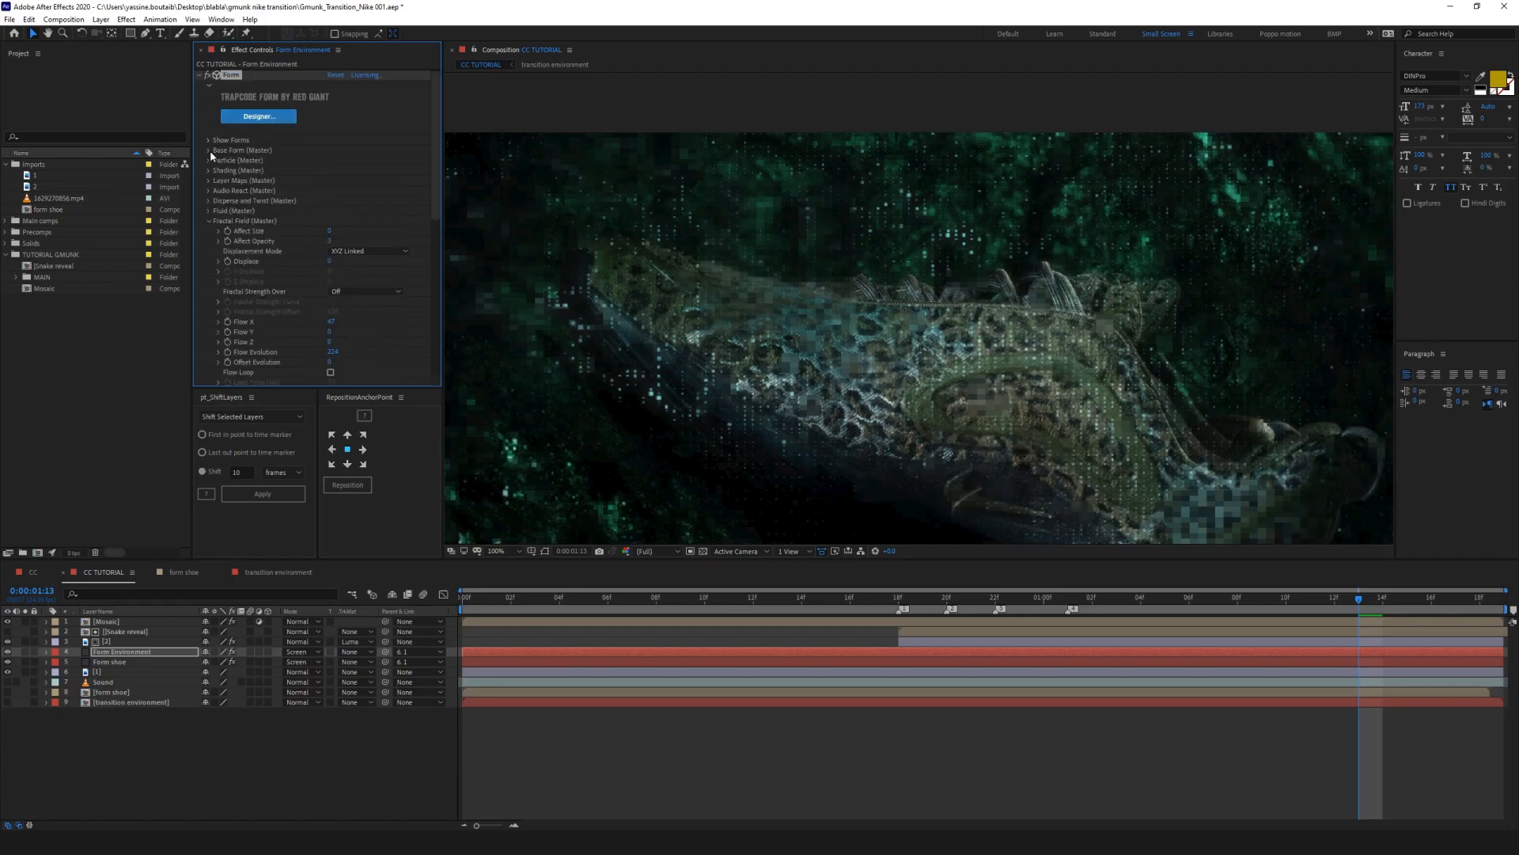
left_click(209, 222)
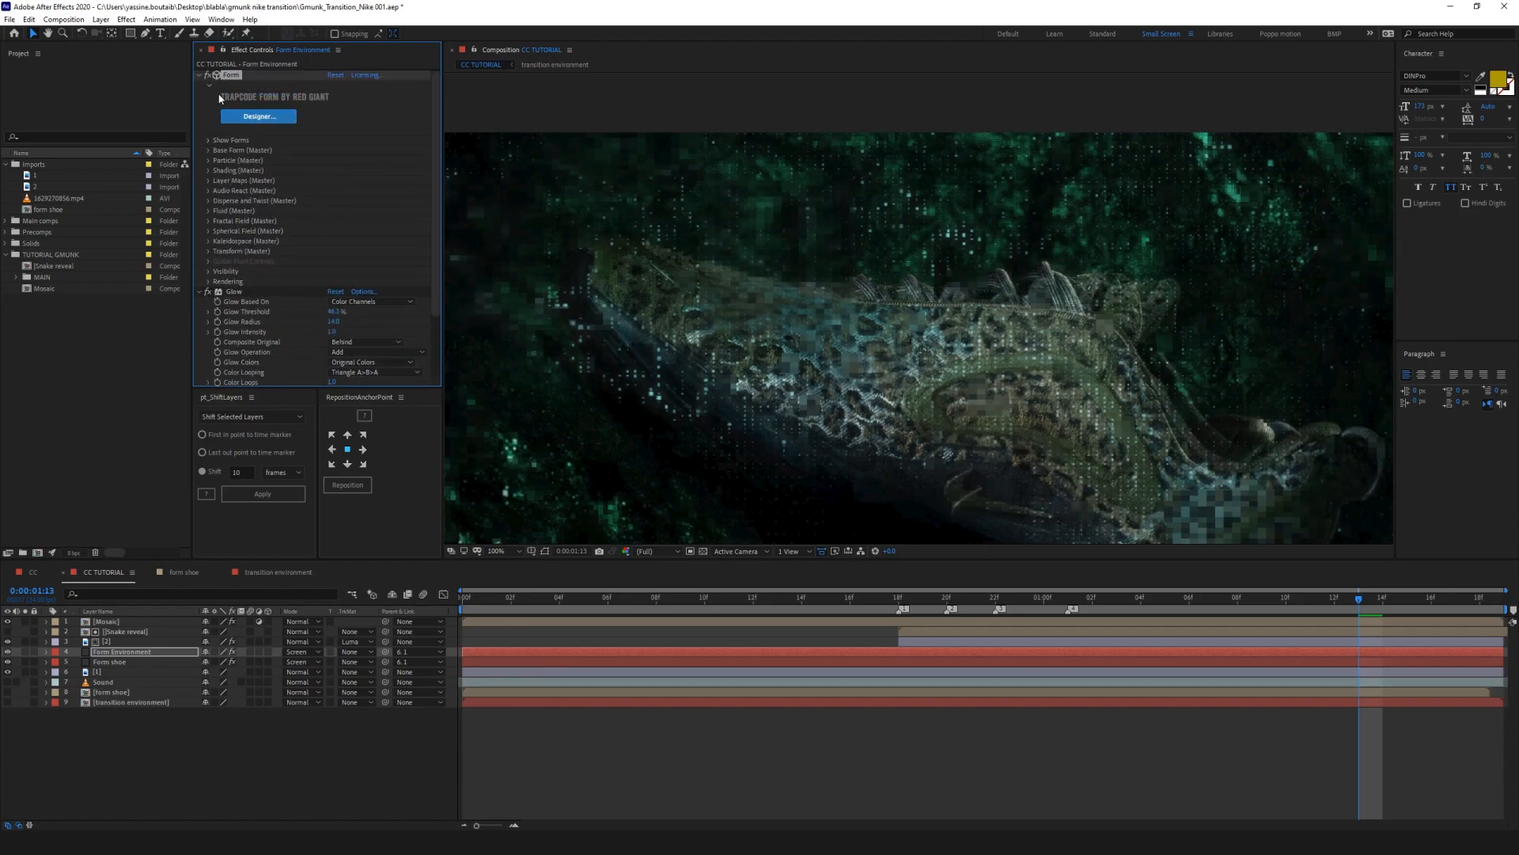
Step: Change the Form Environment particle color from light cyan to a dark green
left_click(209, 160)
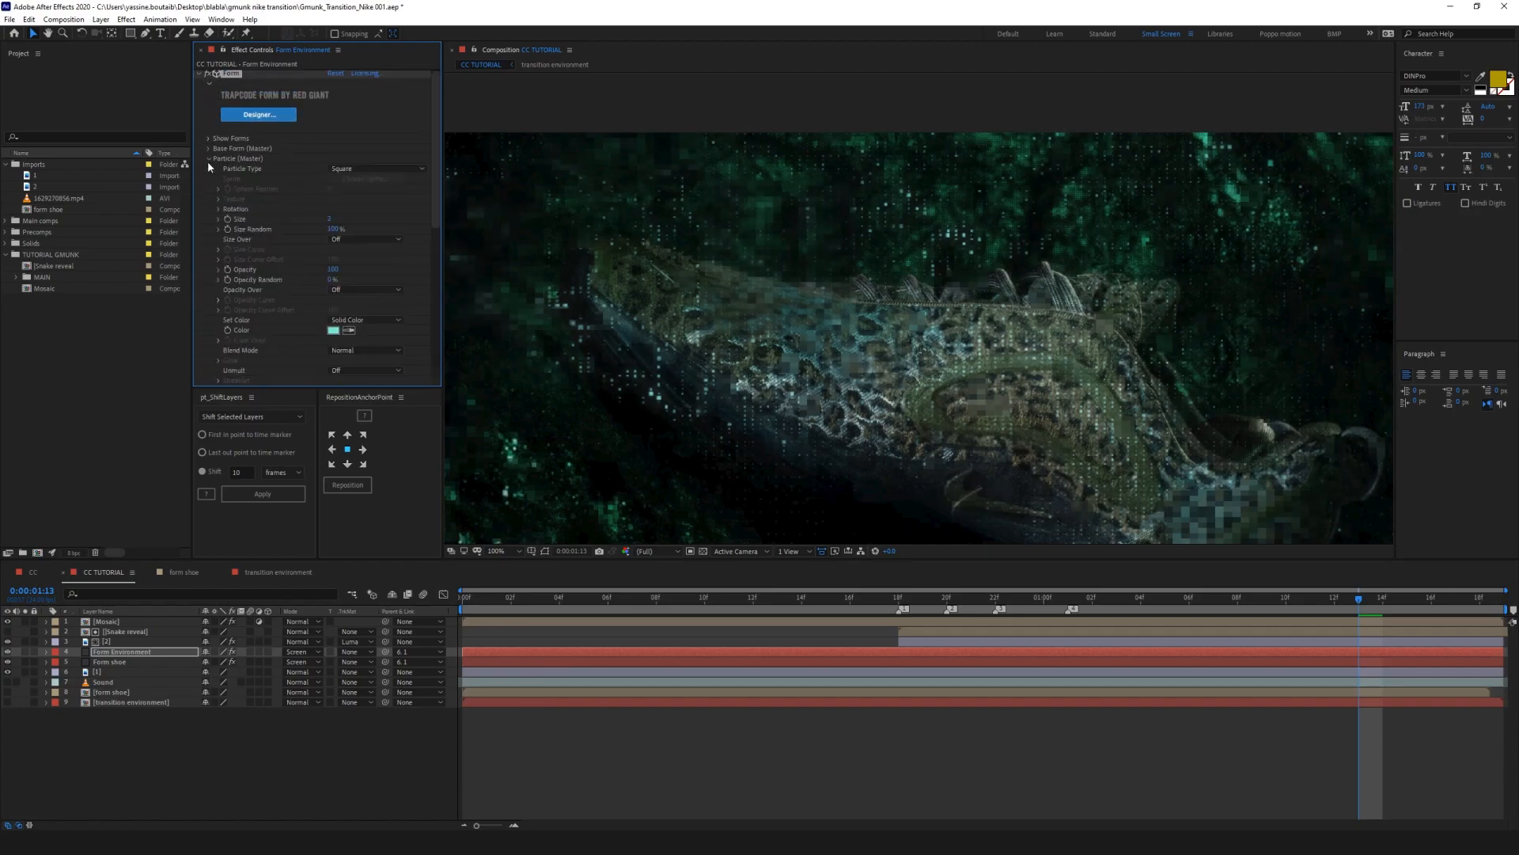
scroll(376, 273, "down", 3)
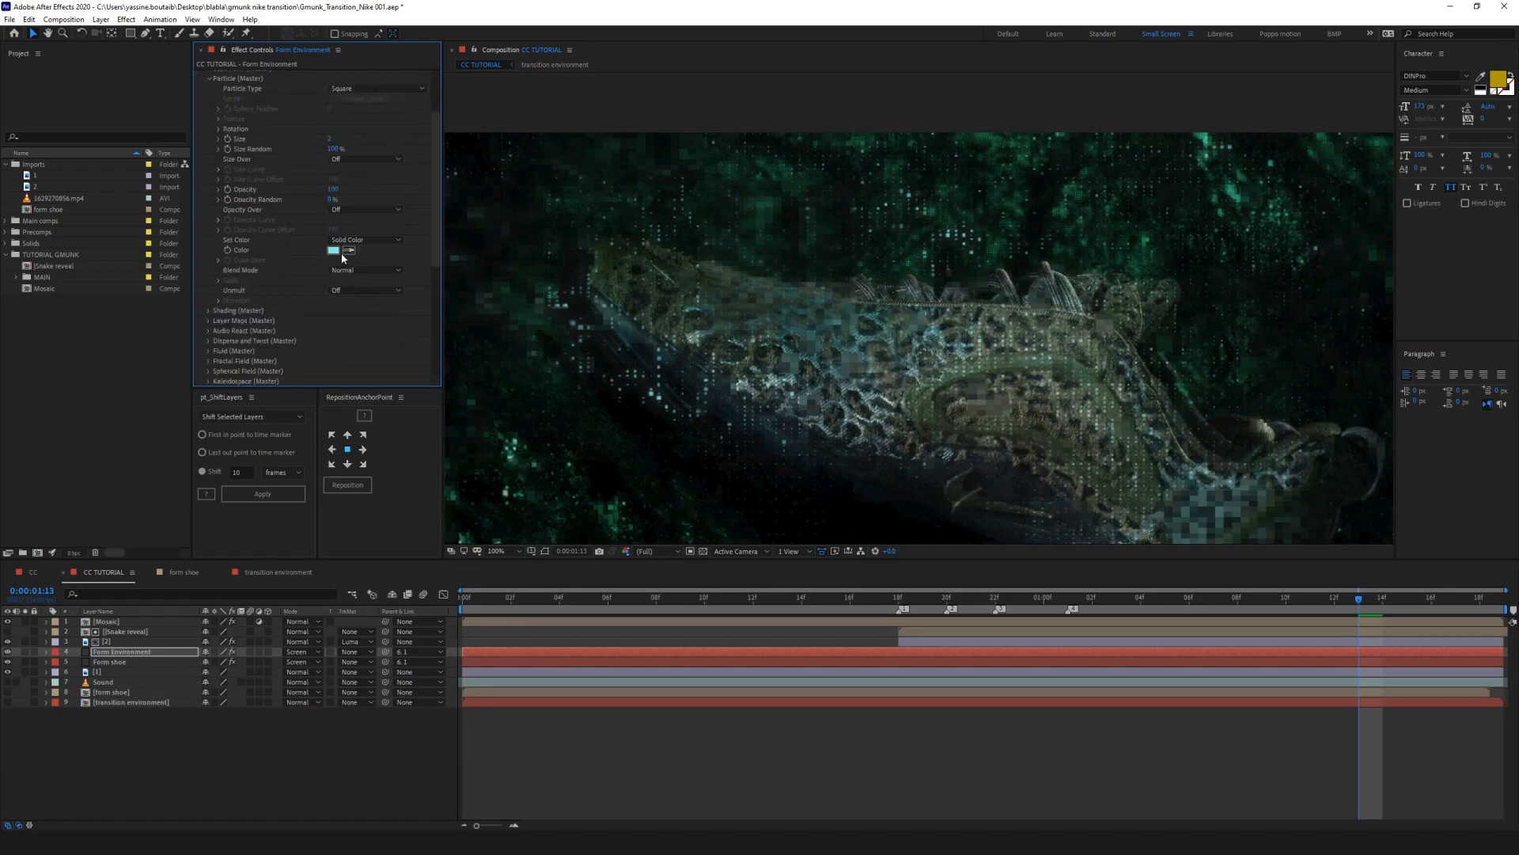
left_click(615, 515)
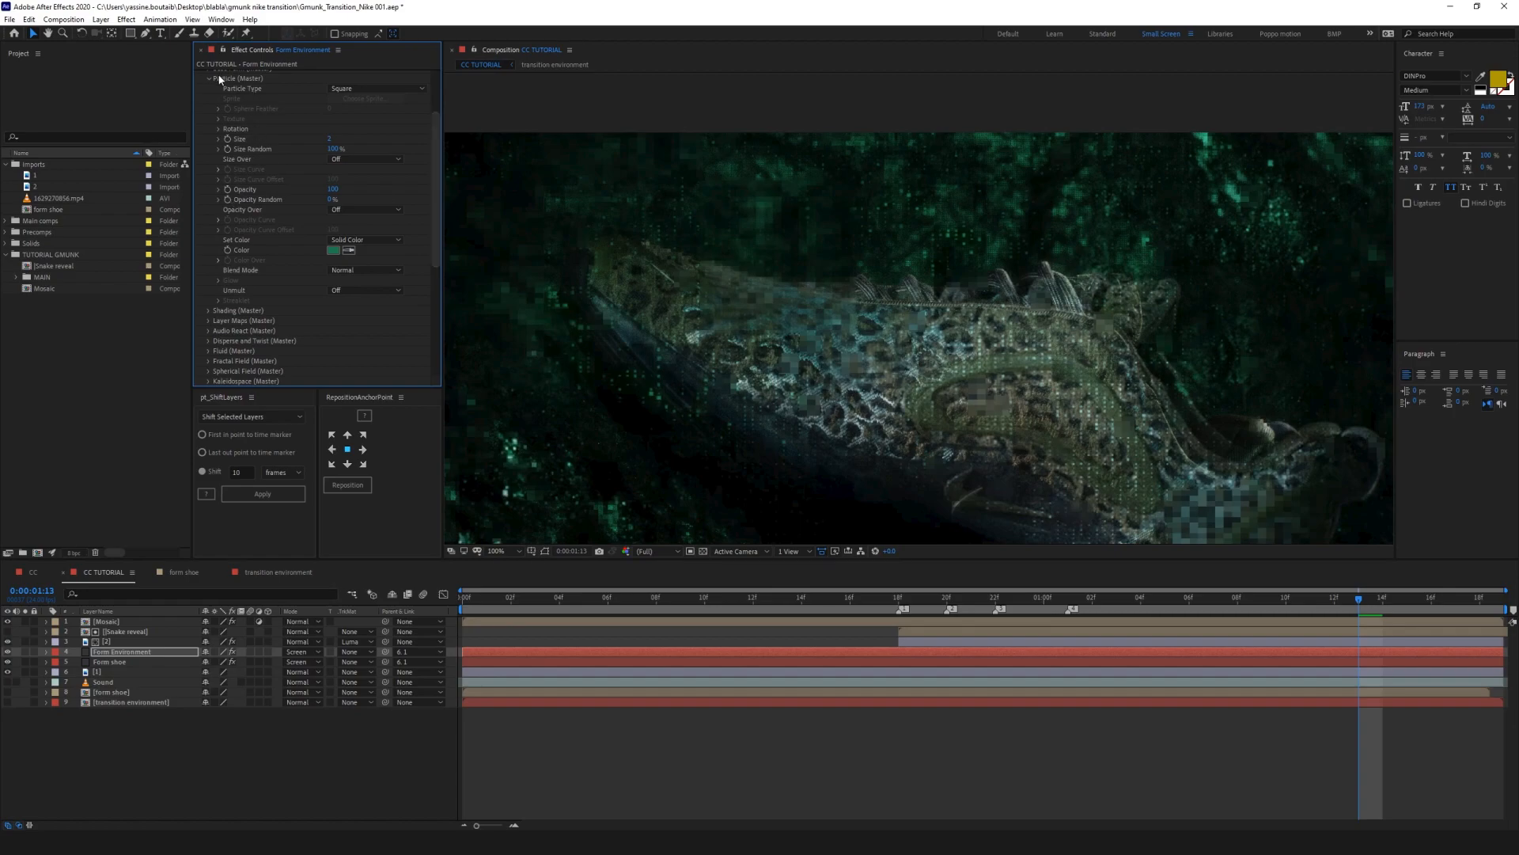
scroll(236, 188, "up", 3)
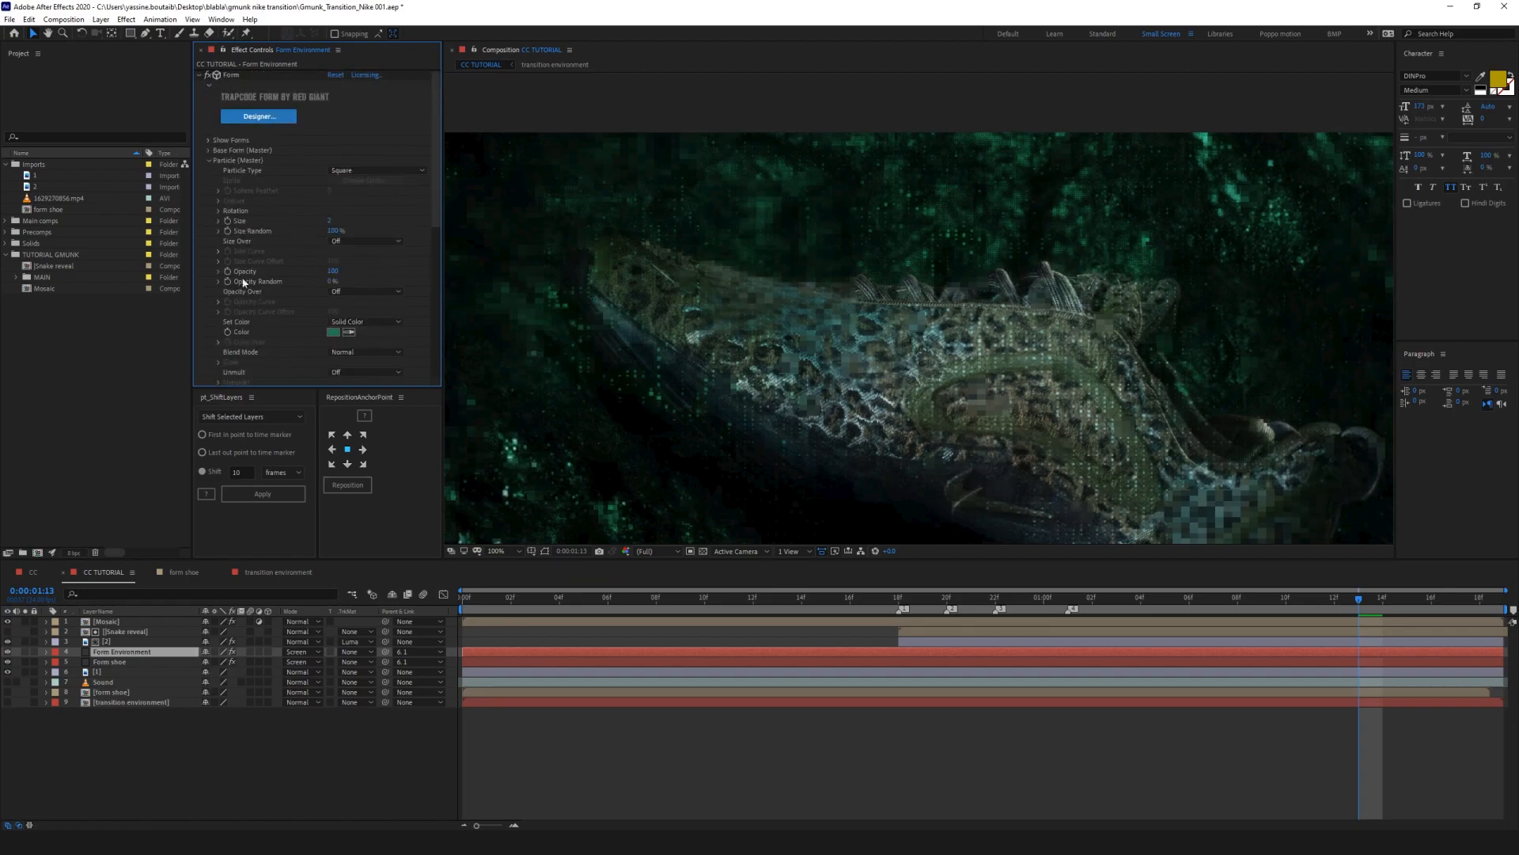
Step: Lower the Glow Threshold on Form Environment and set the layer's blending mode to Add
scroll(220, 284, "down", 10)
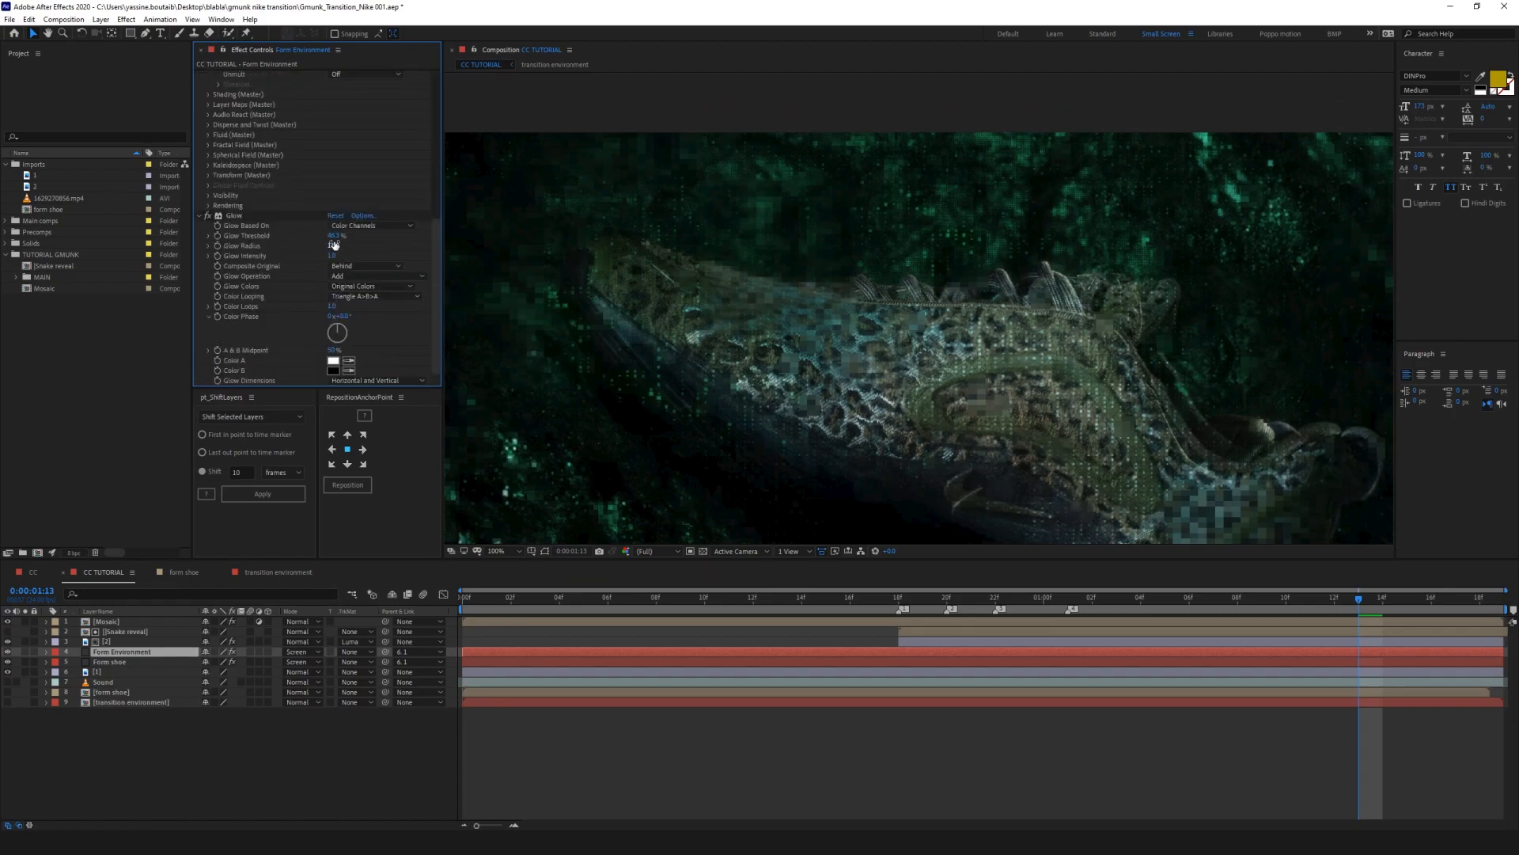
left_click_drag(333, 235, 279, 235)
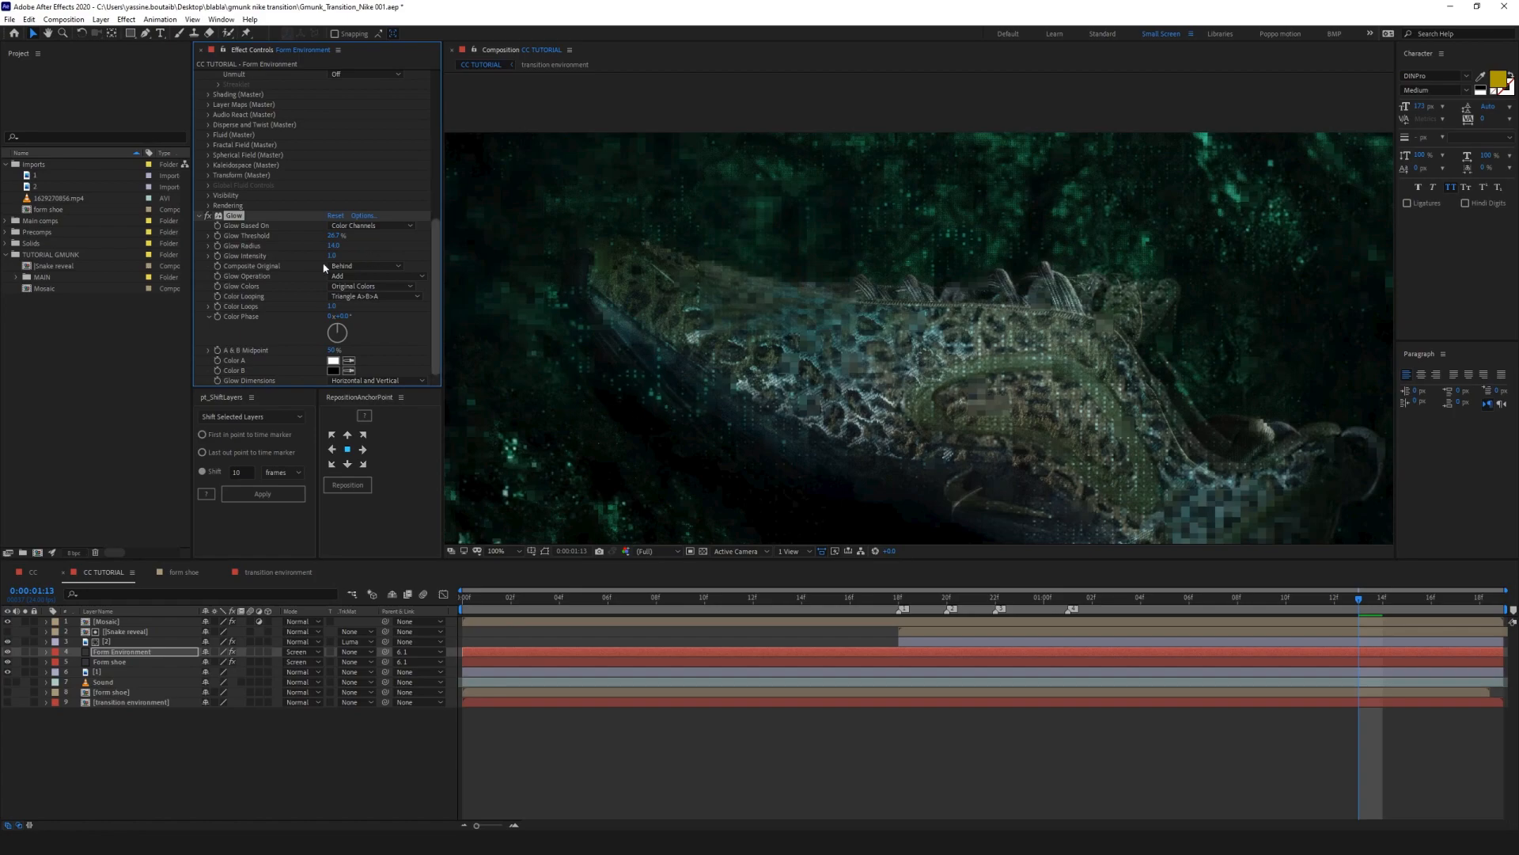
left_click(300, 655)
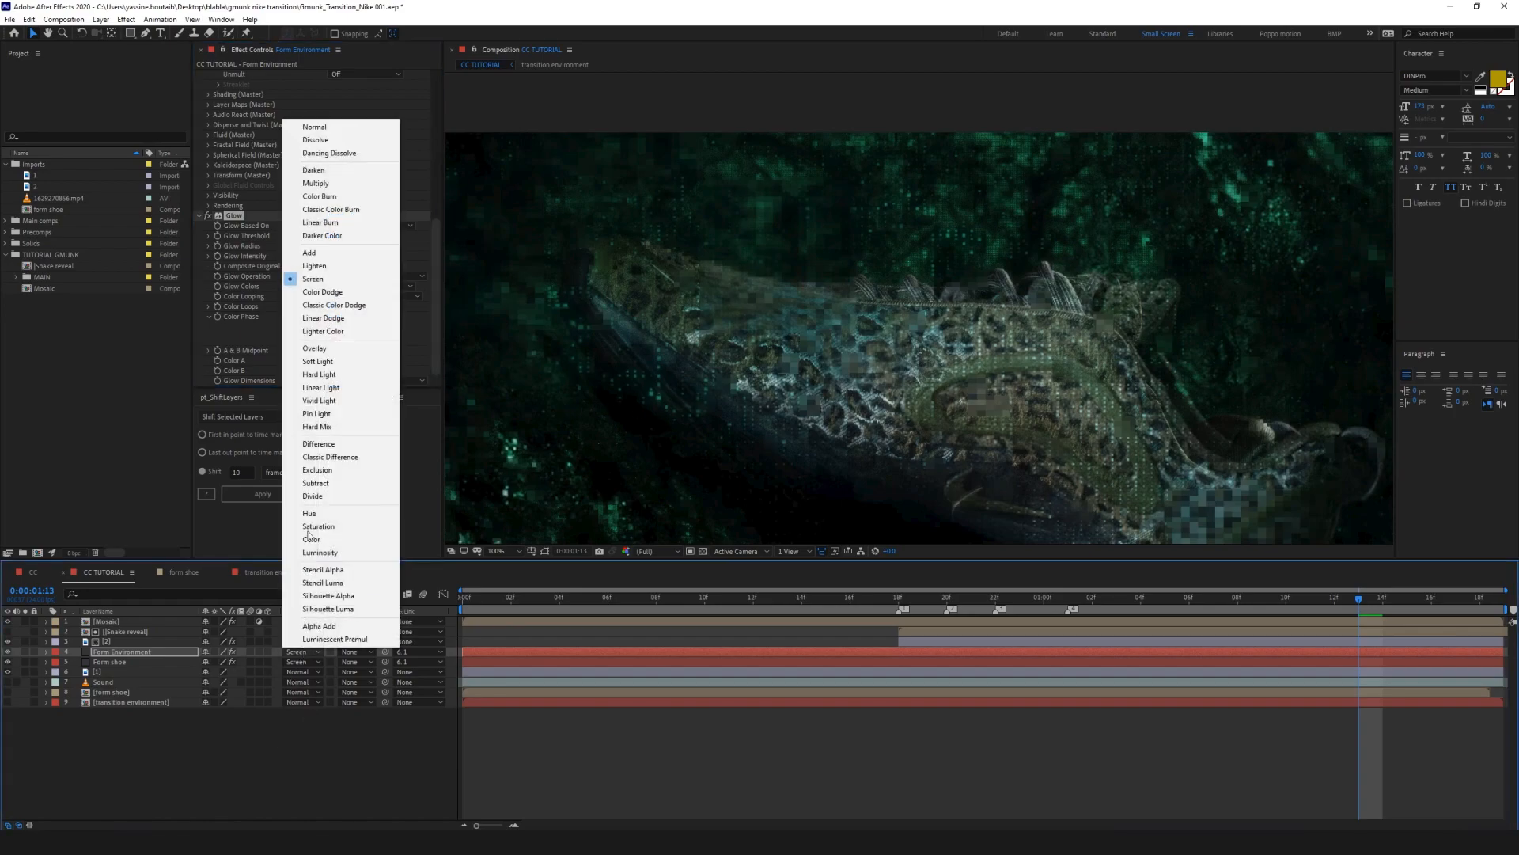
left_click(338, 257)
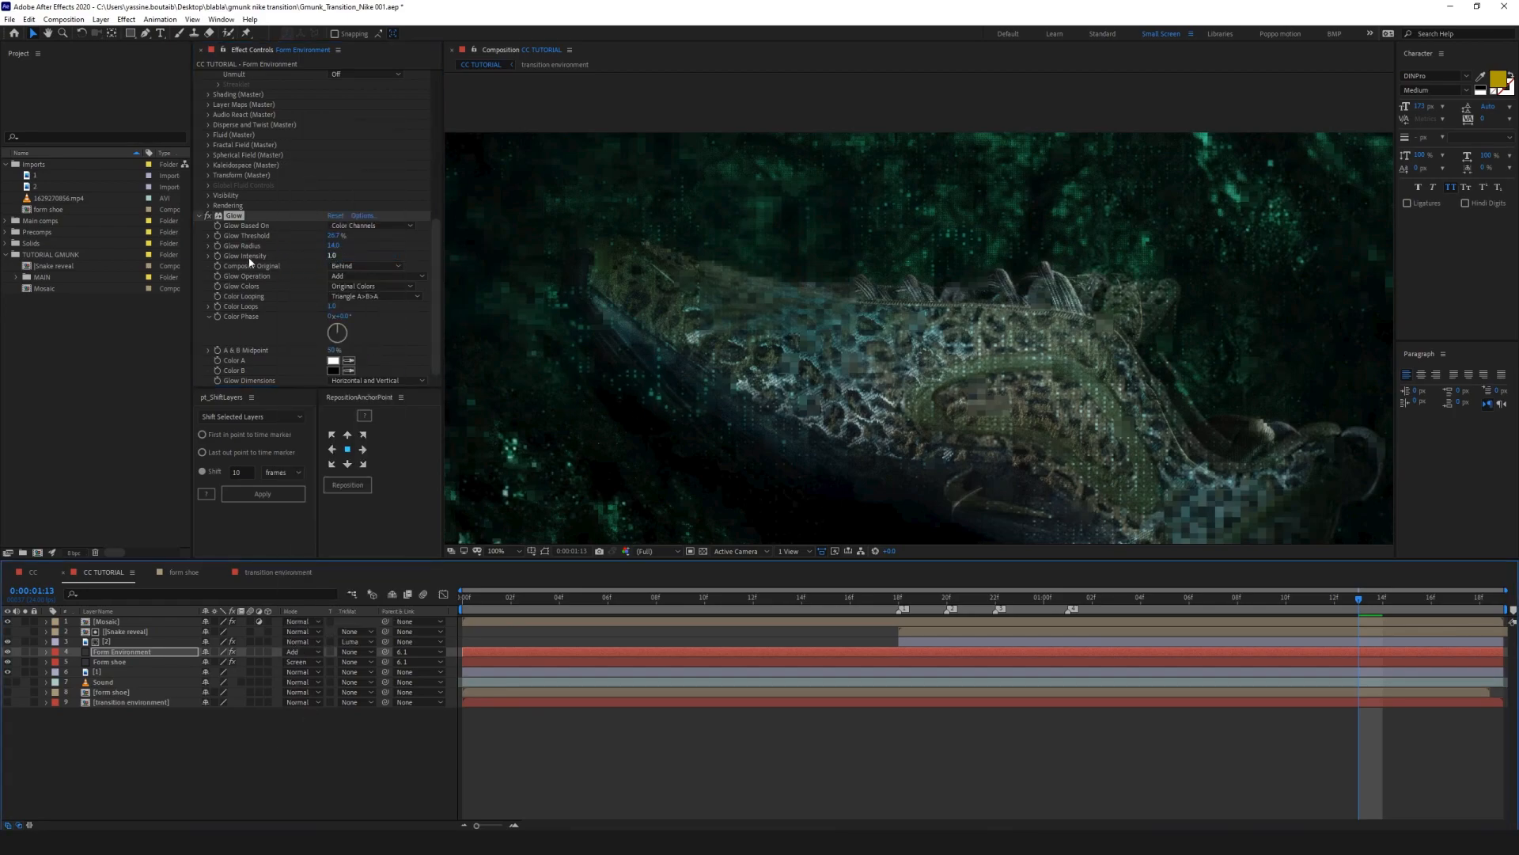
Step: Duplicate the Glow effect on Form Environment, giving the copy a much larger Glow Radius and a higher Glow Threshold
left_click(235, 222)
key("ctrl+d")
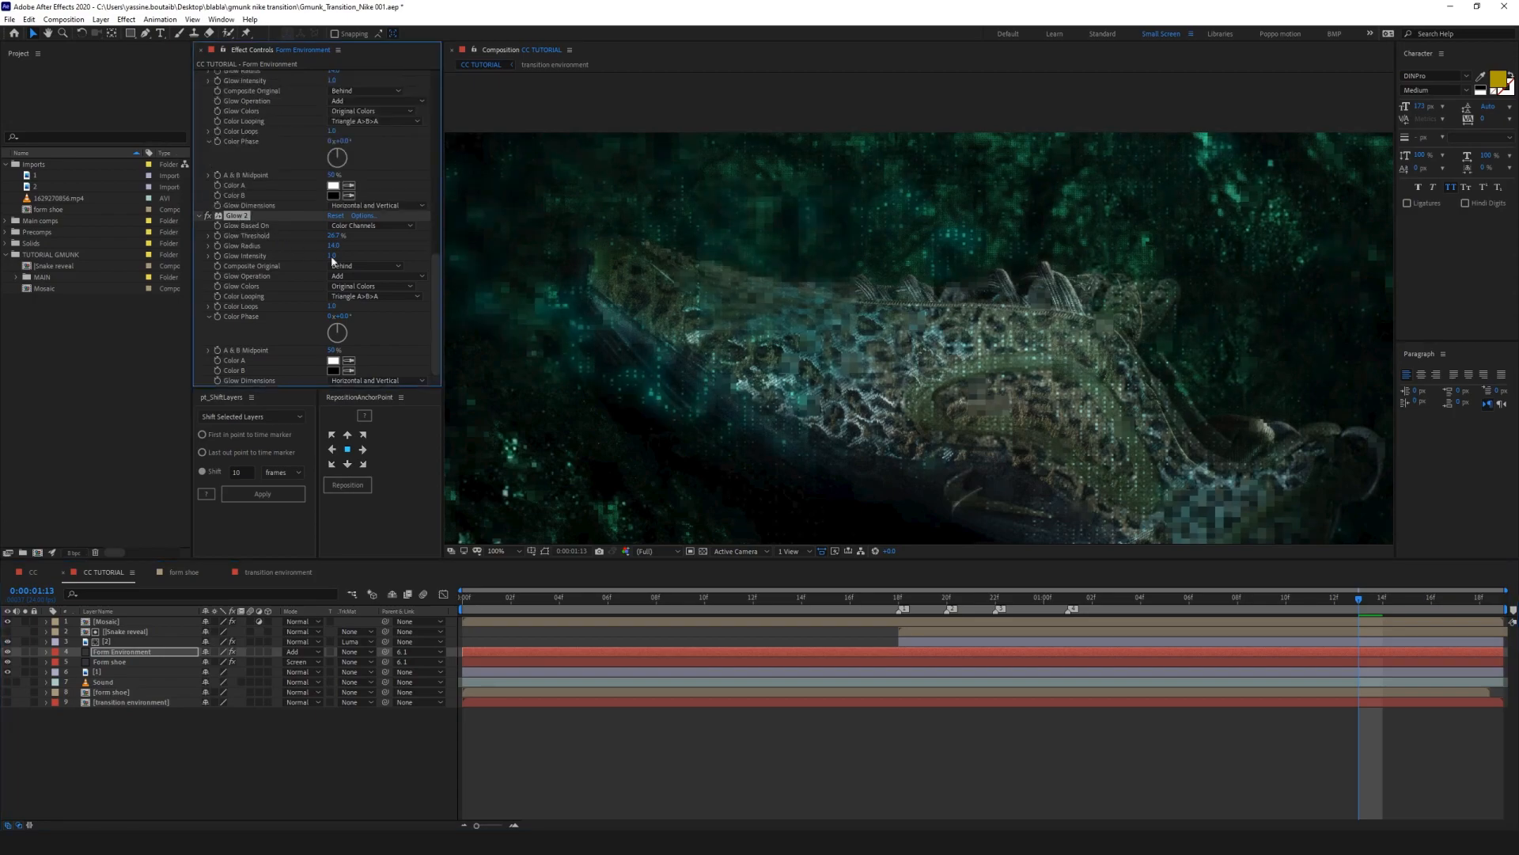
left_click_drag(333, 245, 373, 242)
left_click_drag(573, 234, 560, 237)
left_click_drag(333, 235, 383, 233)
left_click_drag(277, 233, 298, 234)
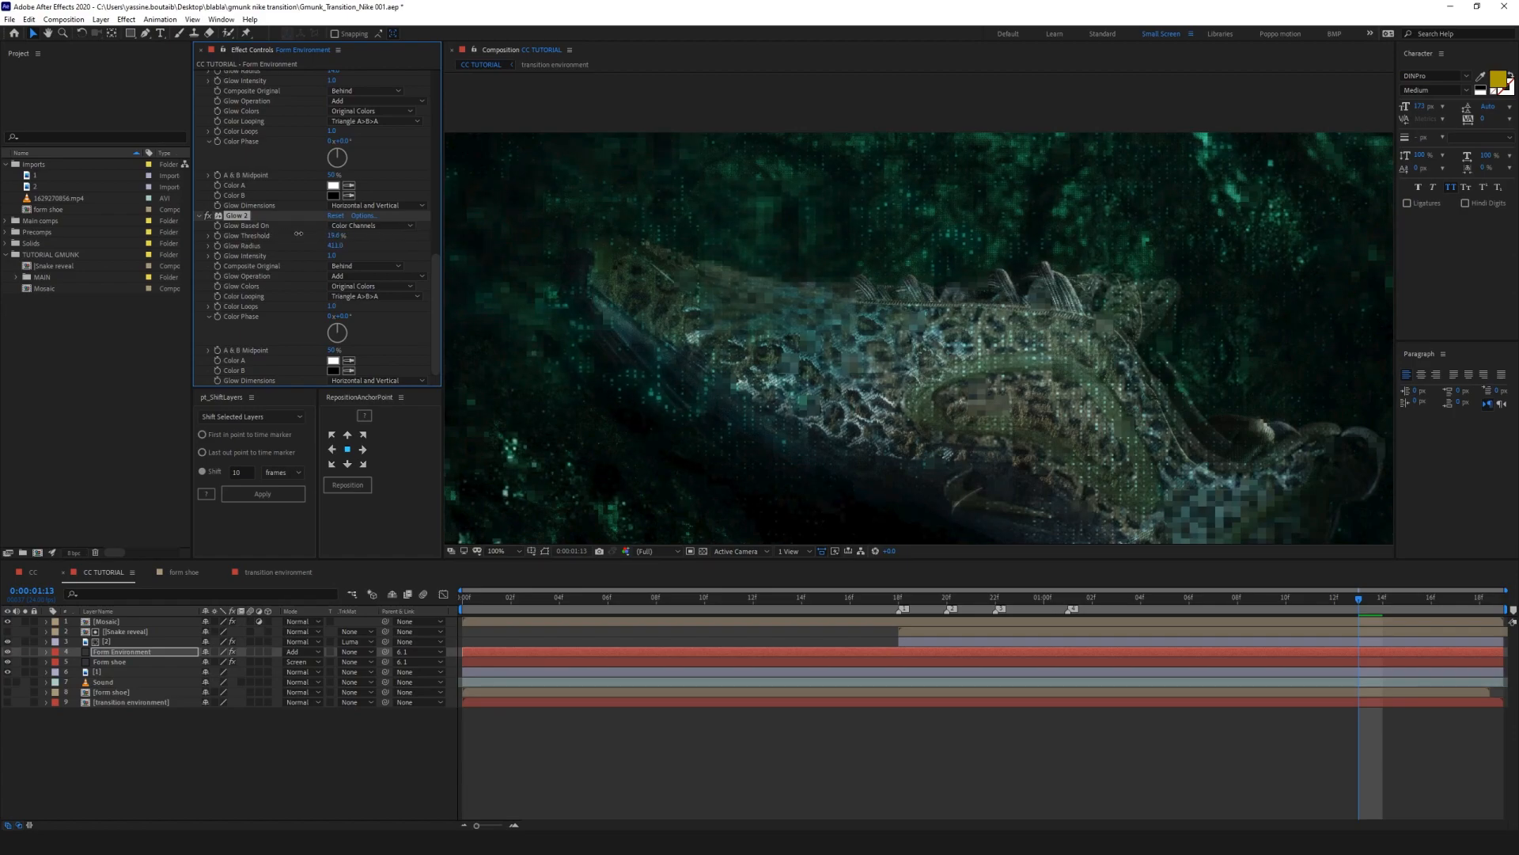
left_click_drag(410, 237, 407, 236)
left_click(536, 749)
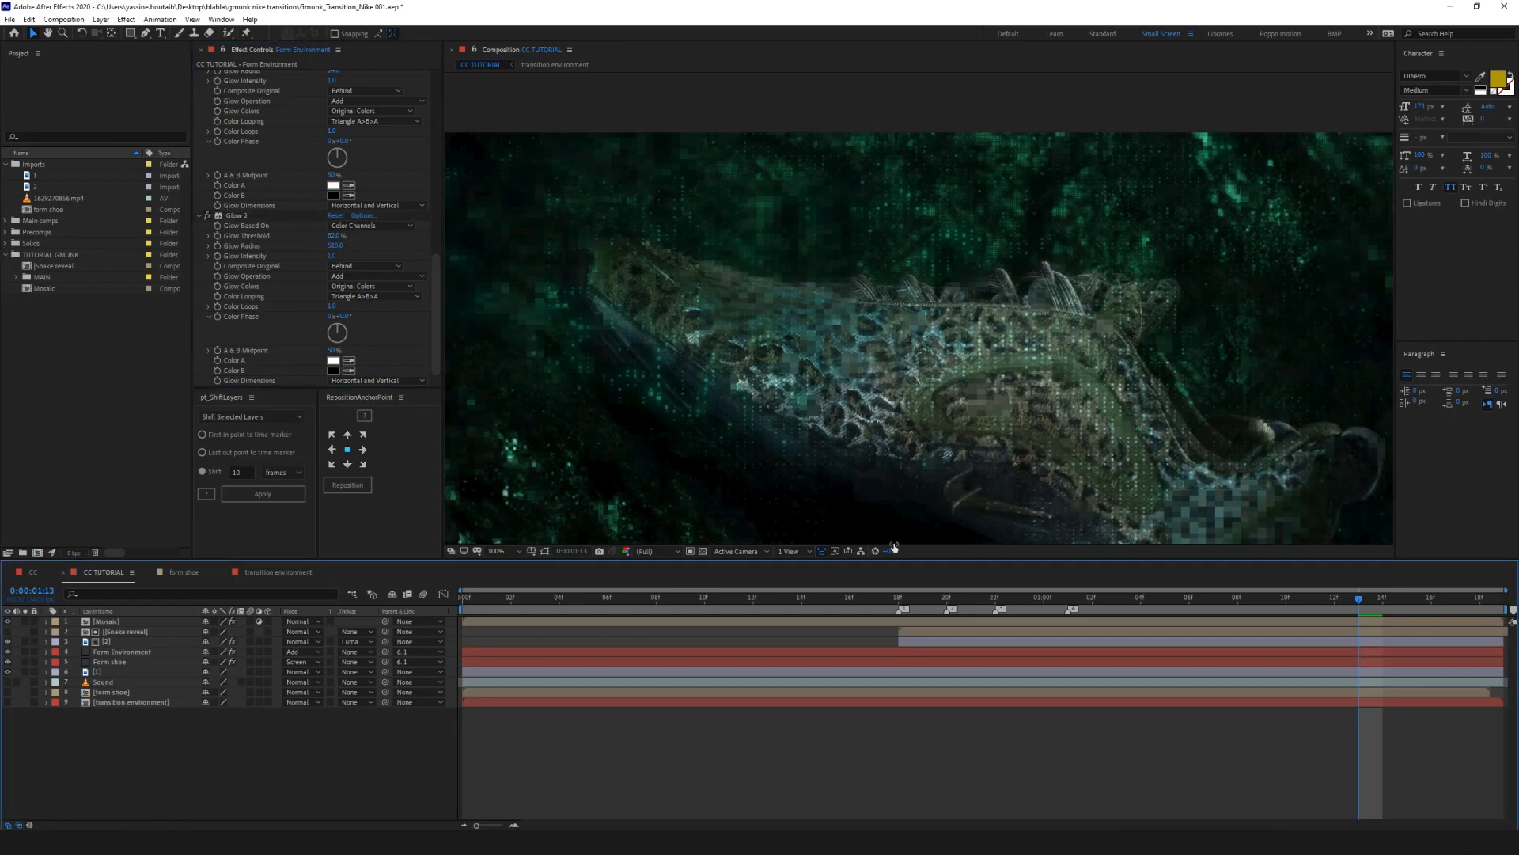
Step: Reduce the Form Environment particle Size to 1
scroll(304, 307, "up", 4)
scroll(304, 307, "up", 10)
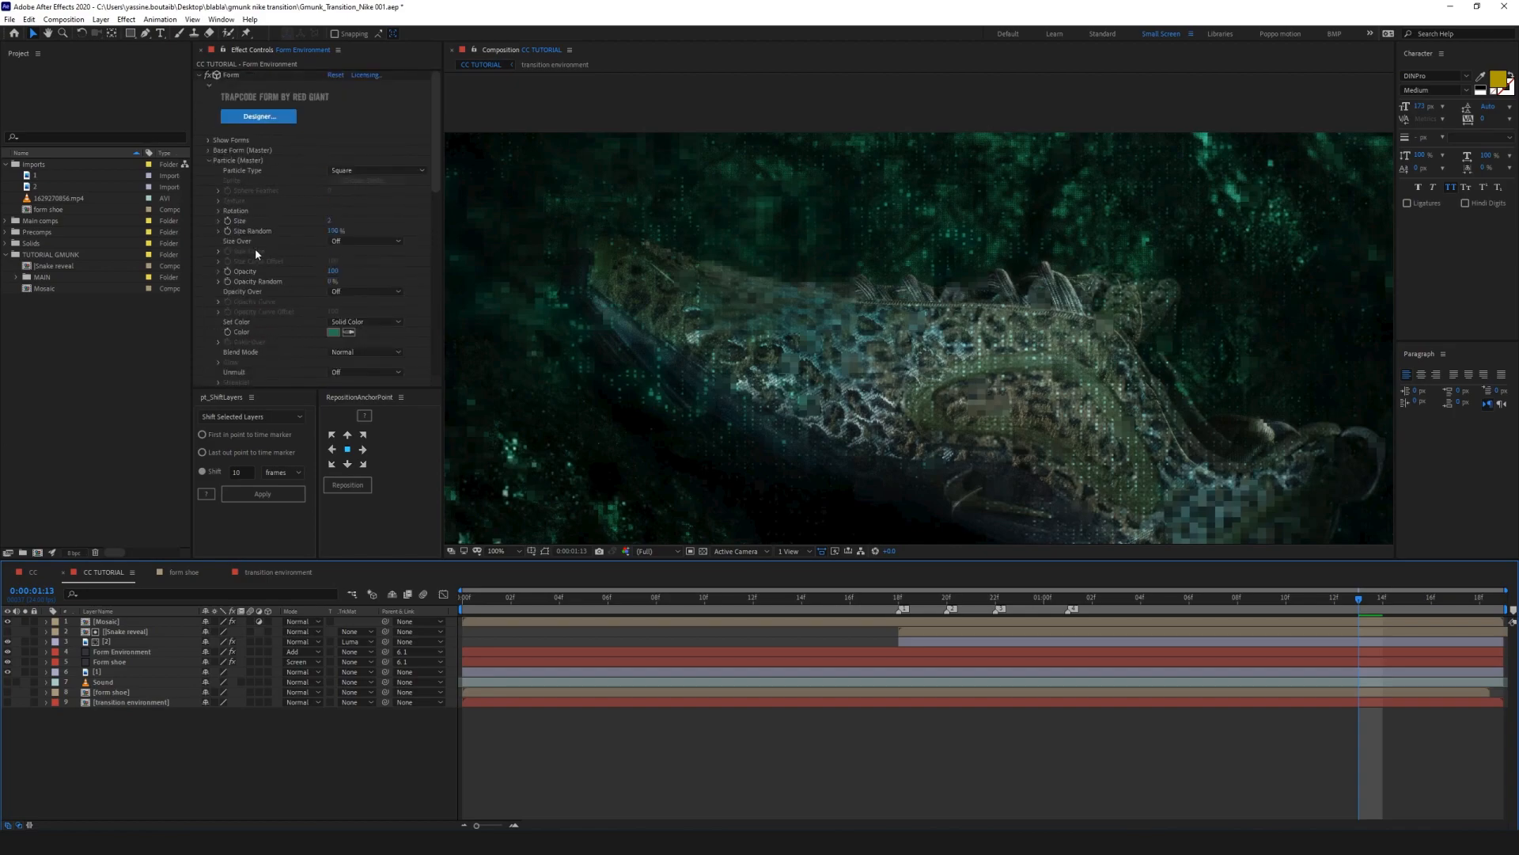
left_click(340, 220)
type("1")
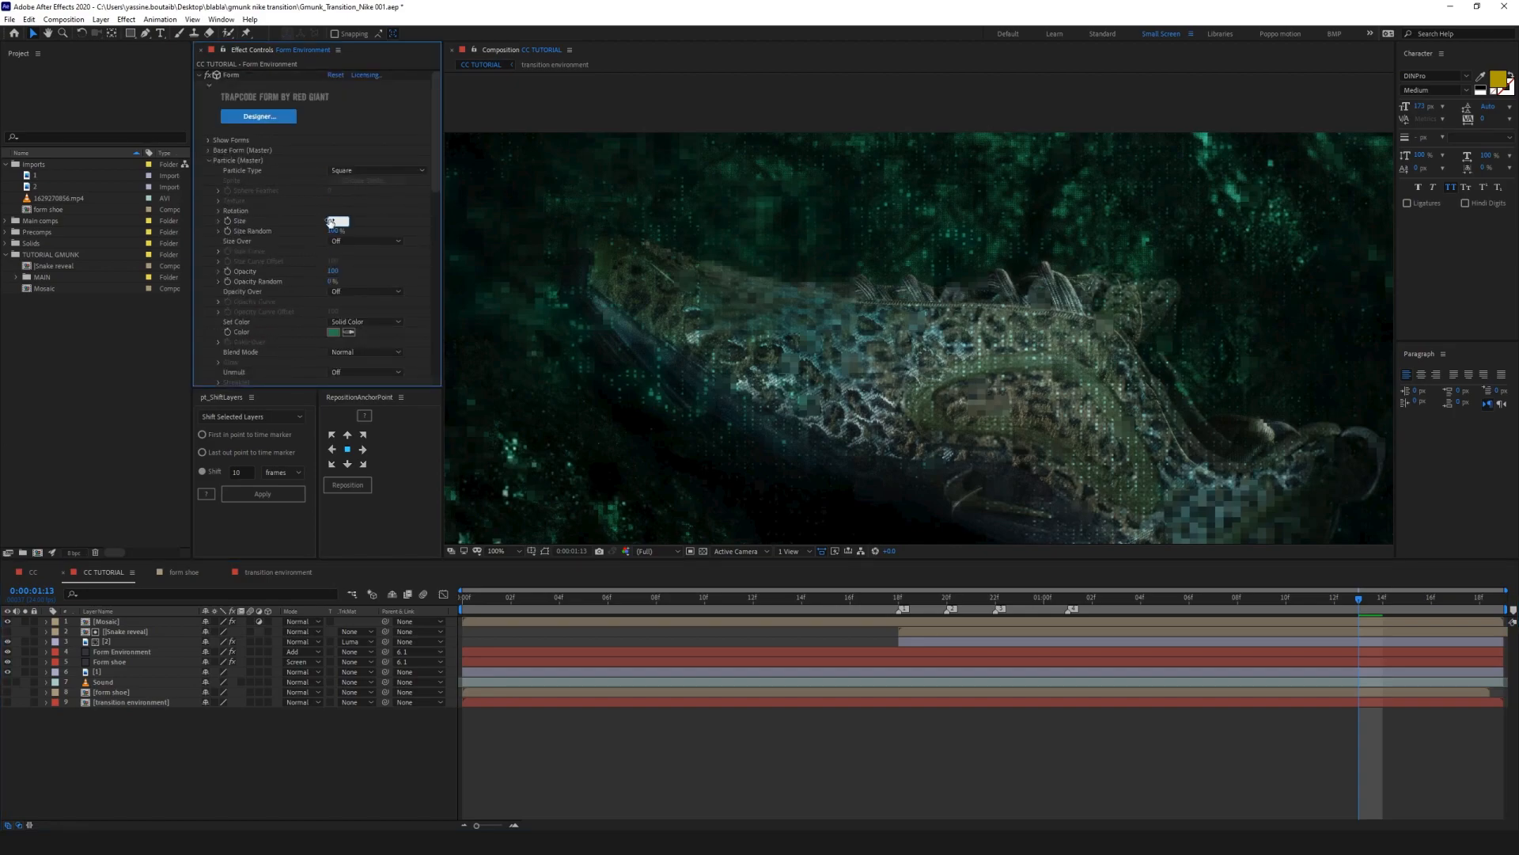
key("Return")
left_click(870, 779)
Step: Examine the finer environment particles around the shoe and foliage at several frames of the transition
scroll(884, 375, "down", 1)
left_click_drag(894, 388, 827, 307)
left_click_drag(486, 601, 1480, 626)
scroll(990, 298, "up", 4)
left_click_drag(1078, 214, 902, 504)
scroll(902, 503, "down", 4)
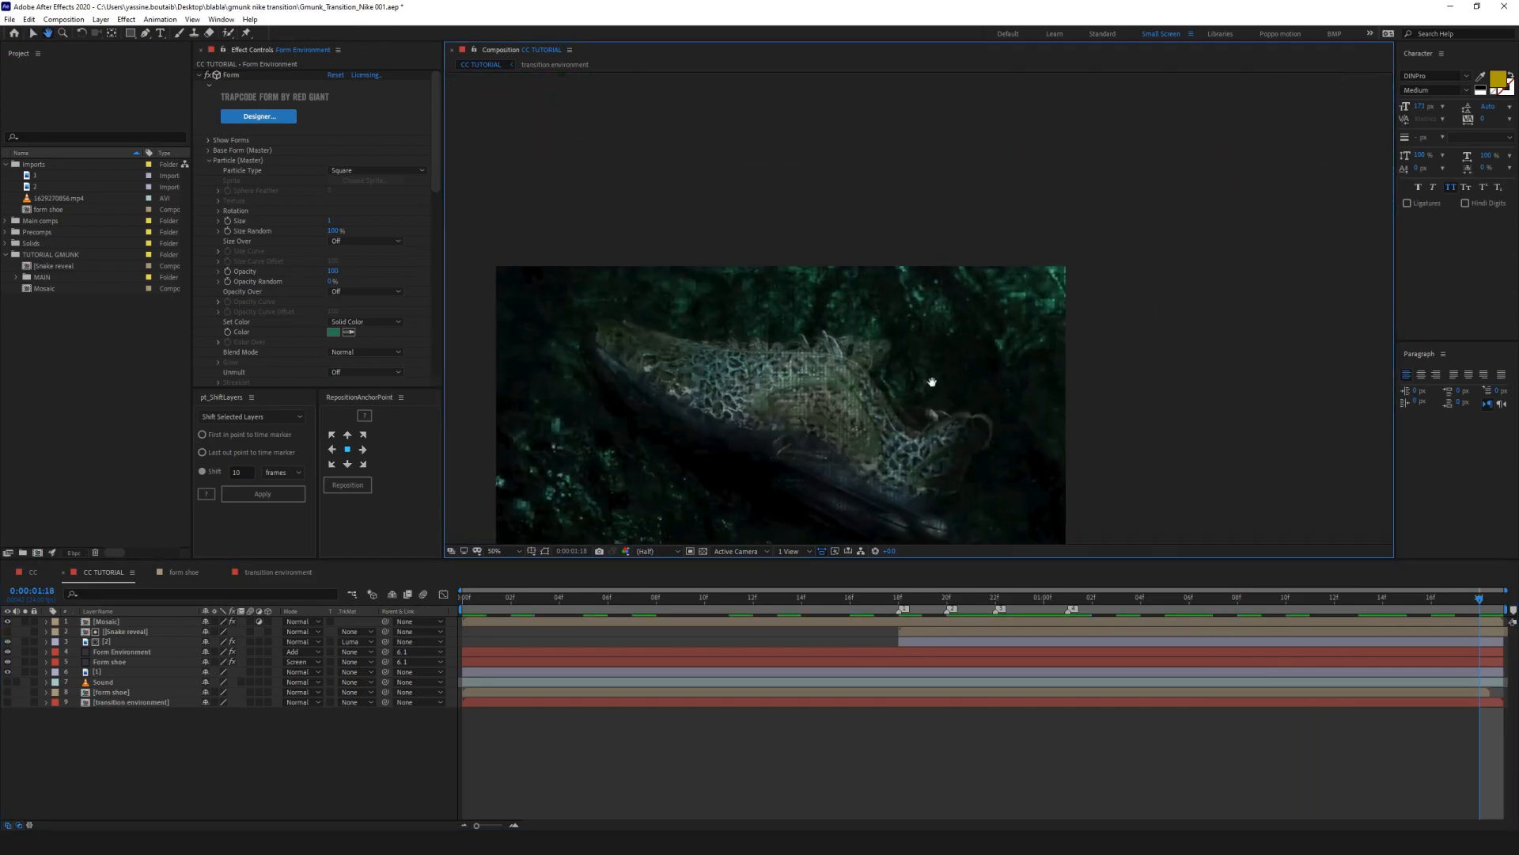
left_click_drag(1358, 599, 656, 600)
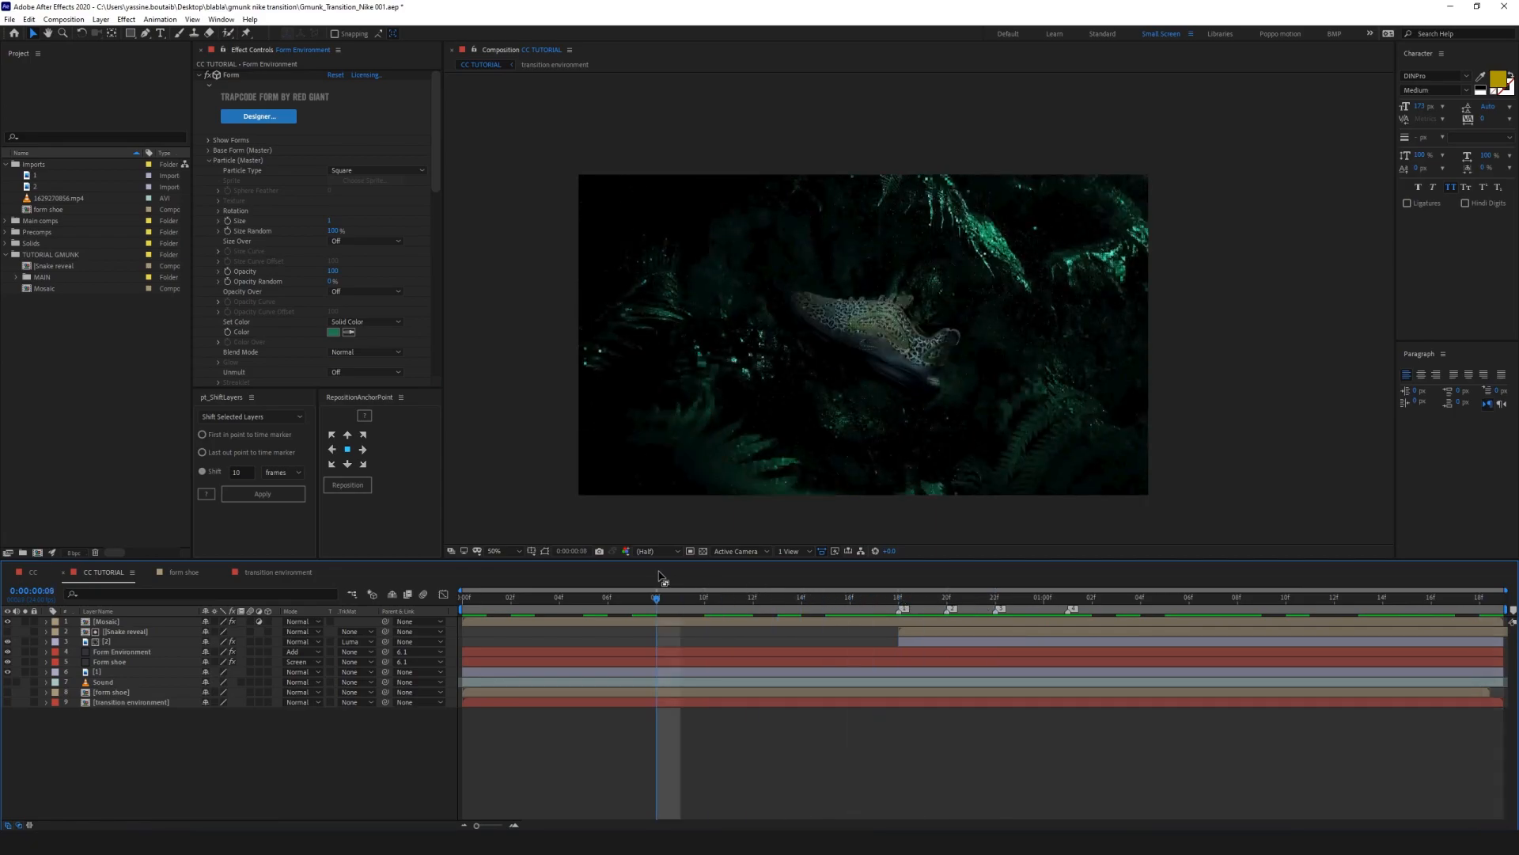
scroll(1069, 407, "up", 4)
left_click_drag(1068, 407, 554, 199)
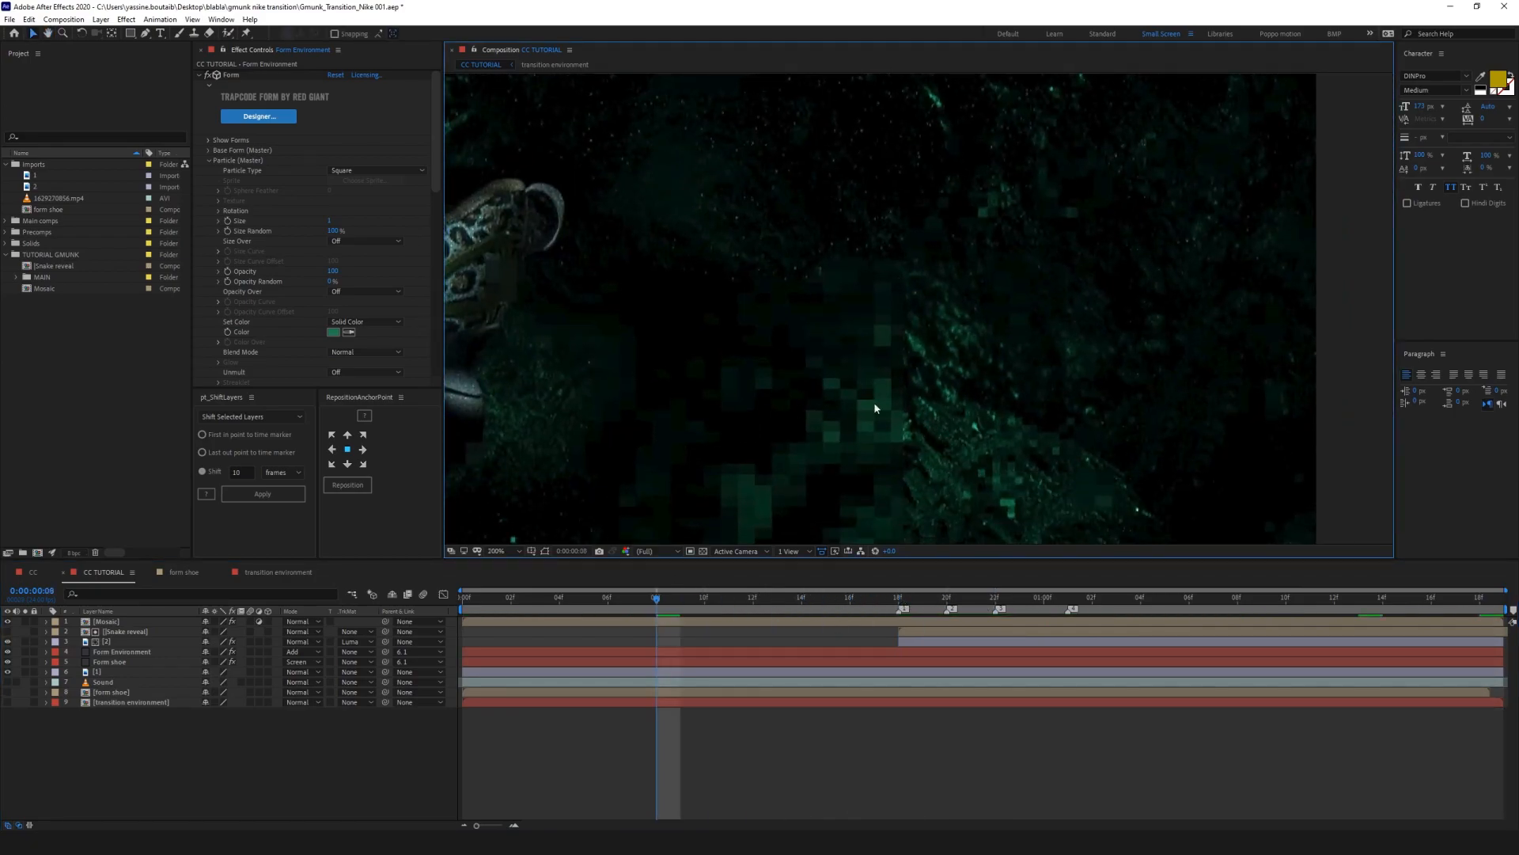
scroll(863, 461, "down", 2)
left_click_drag(686, 600, 1112, 614)
key("space")
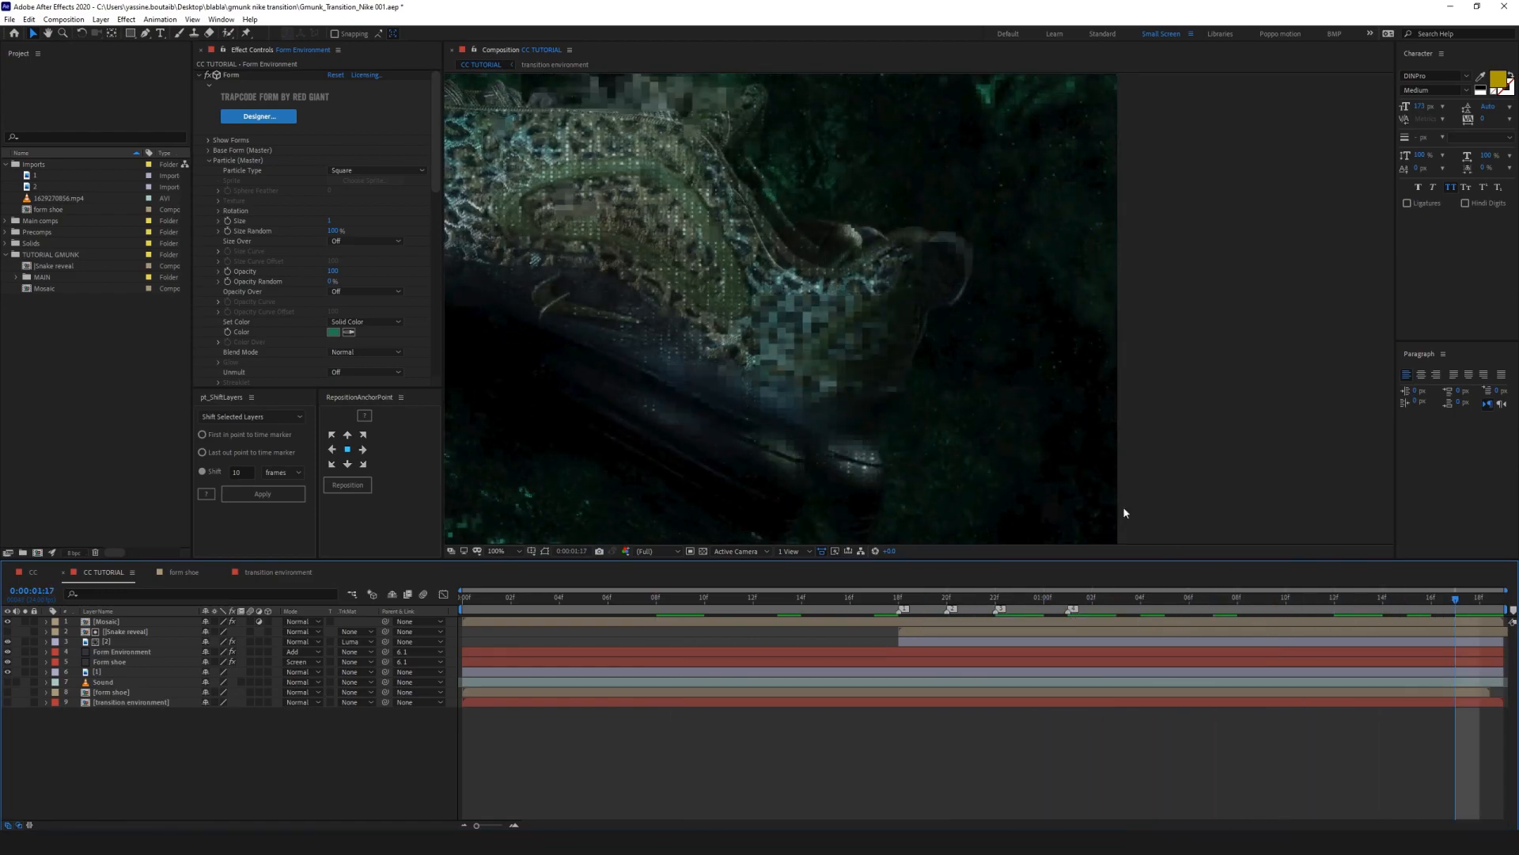
scroll(844, 359, "down", 2)
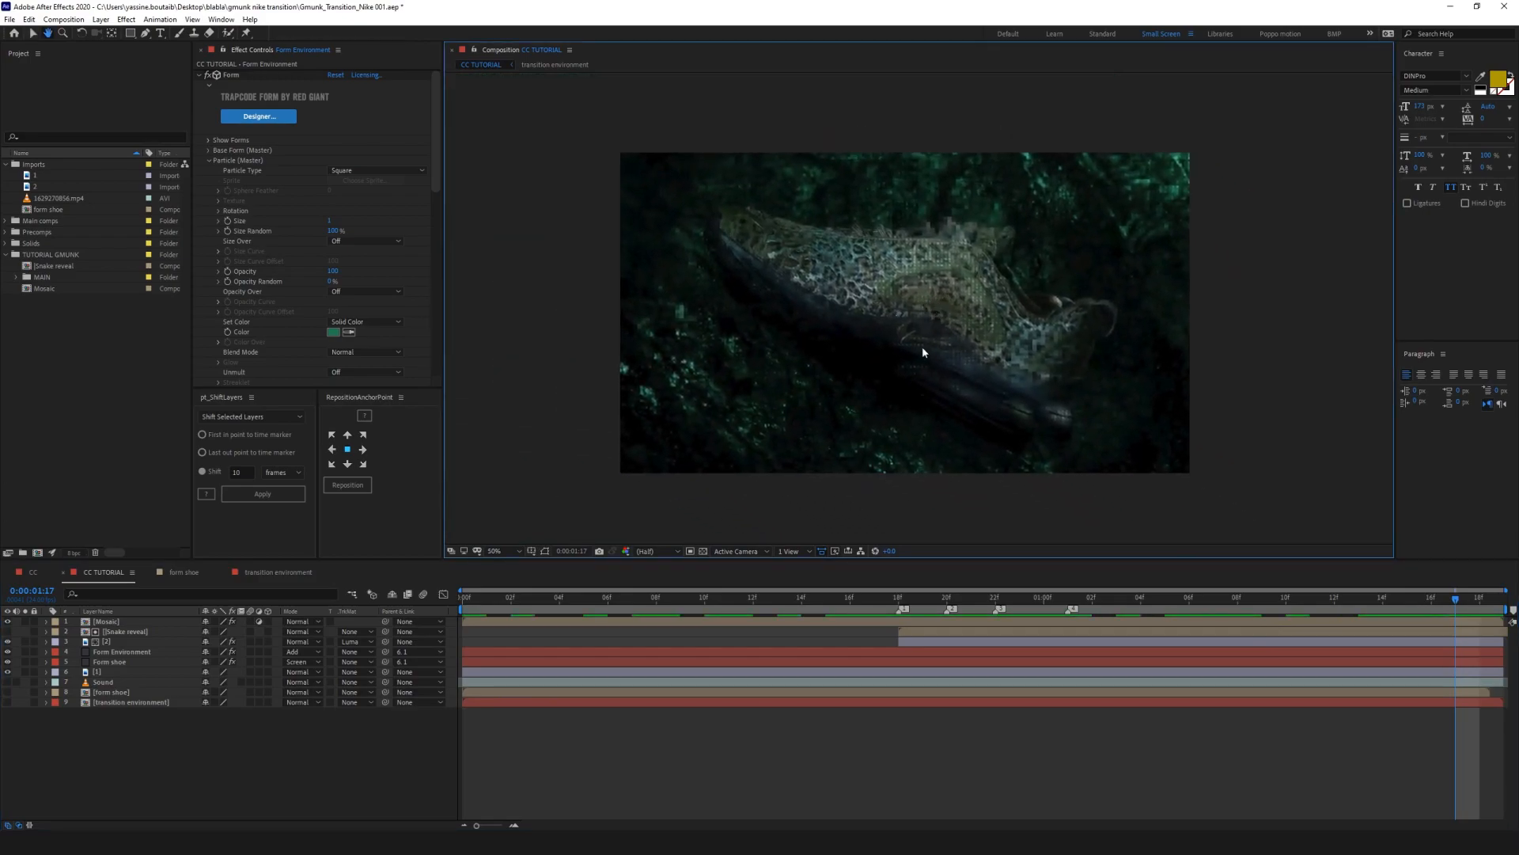
Step: Create a new adjustment layer in the CC TUTORIAL composition and name it CC
left_click(200, 757)
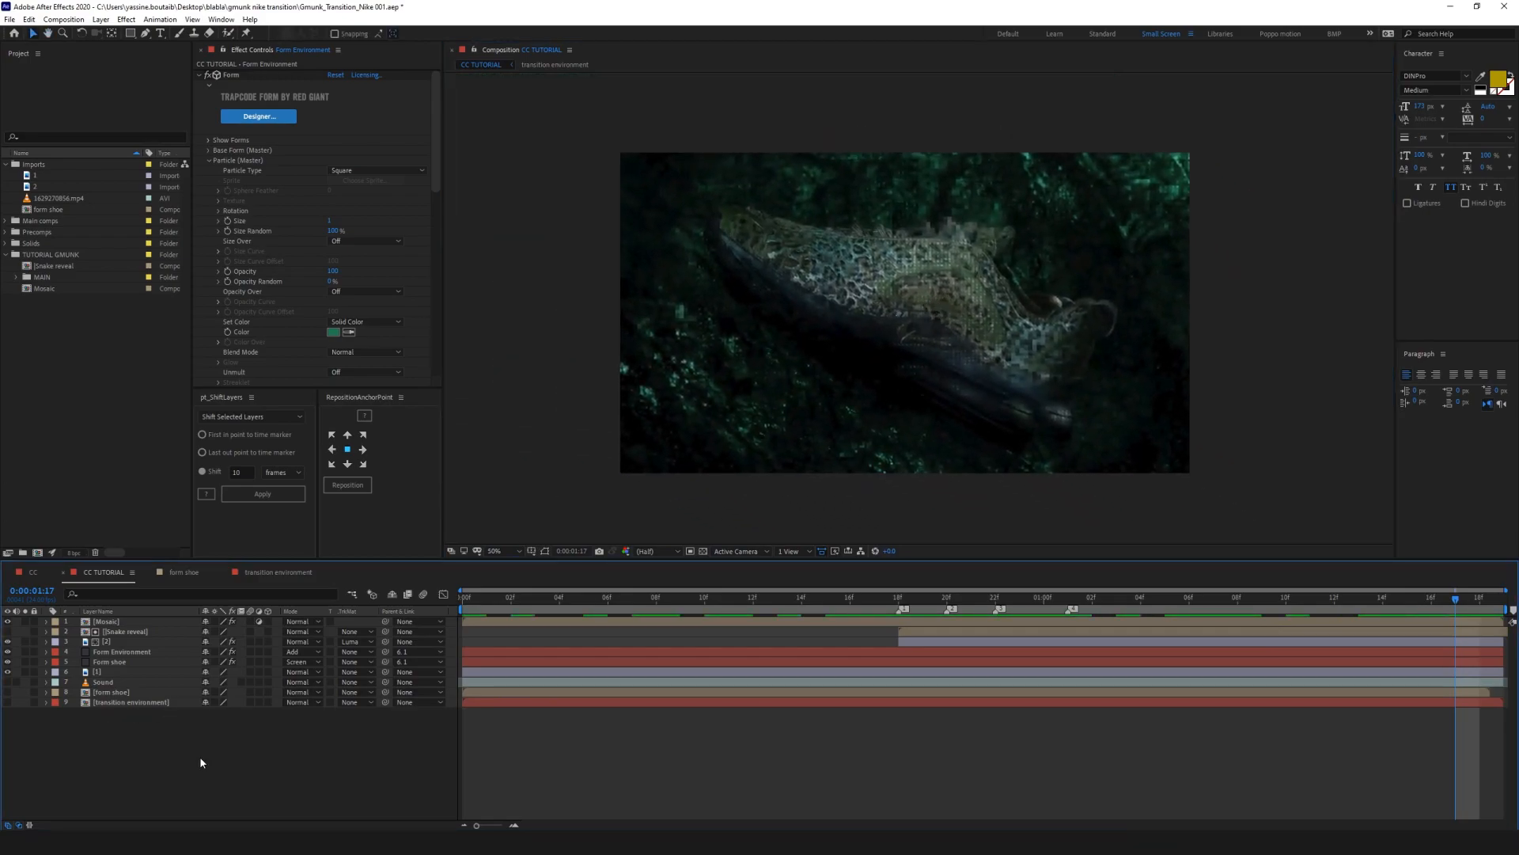
right_click(118, 735)
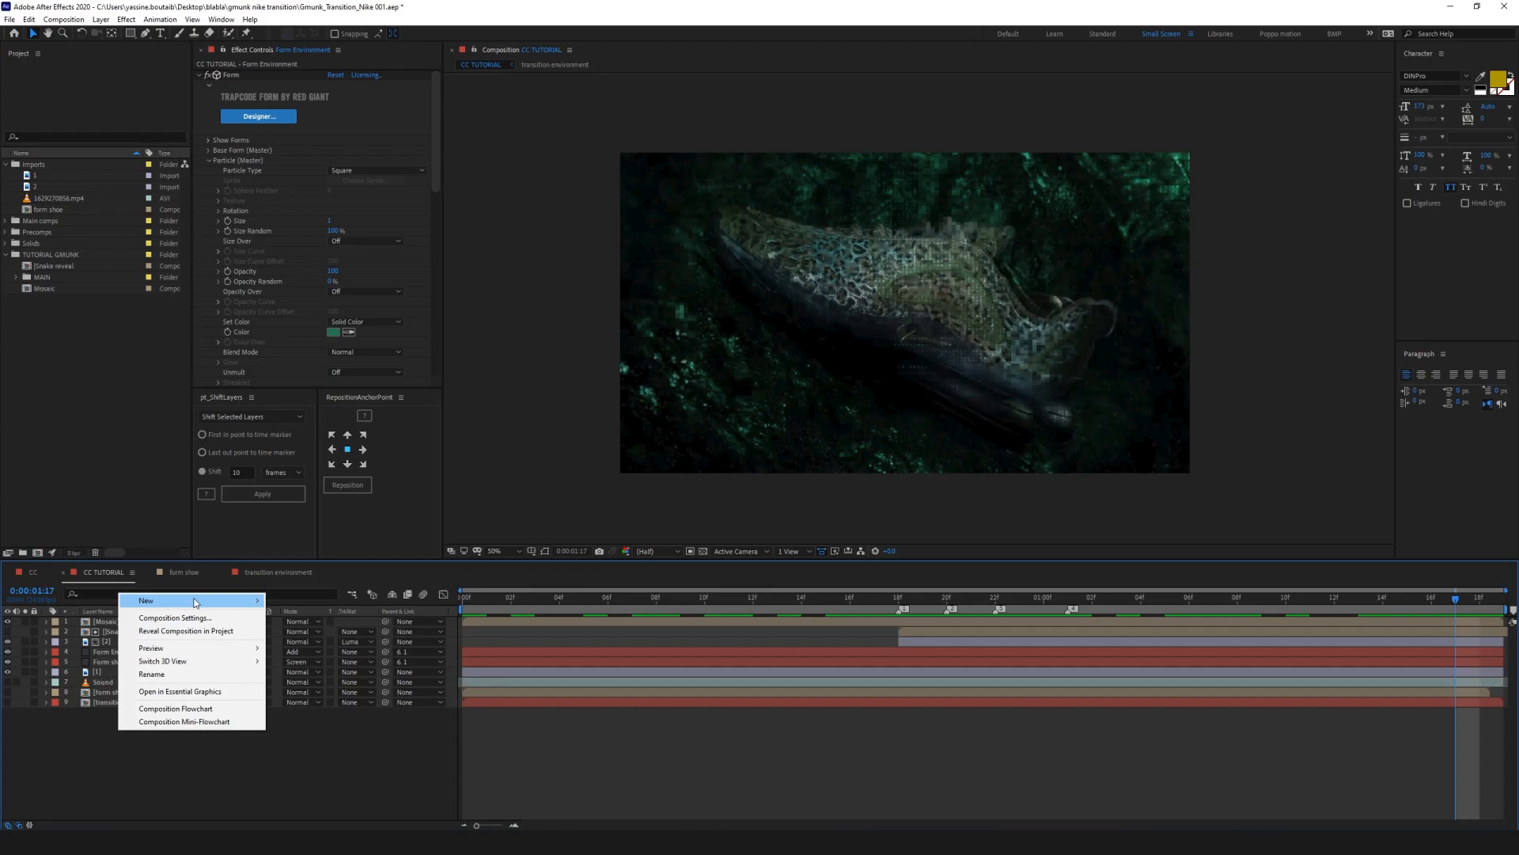
mouse_move(194, 601)
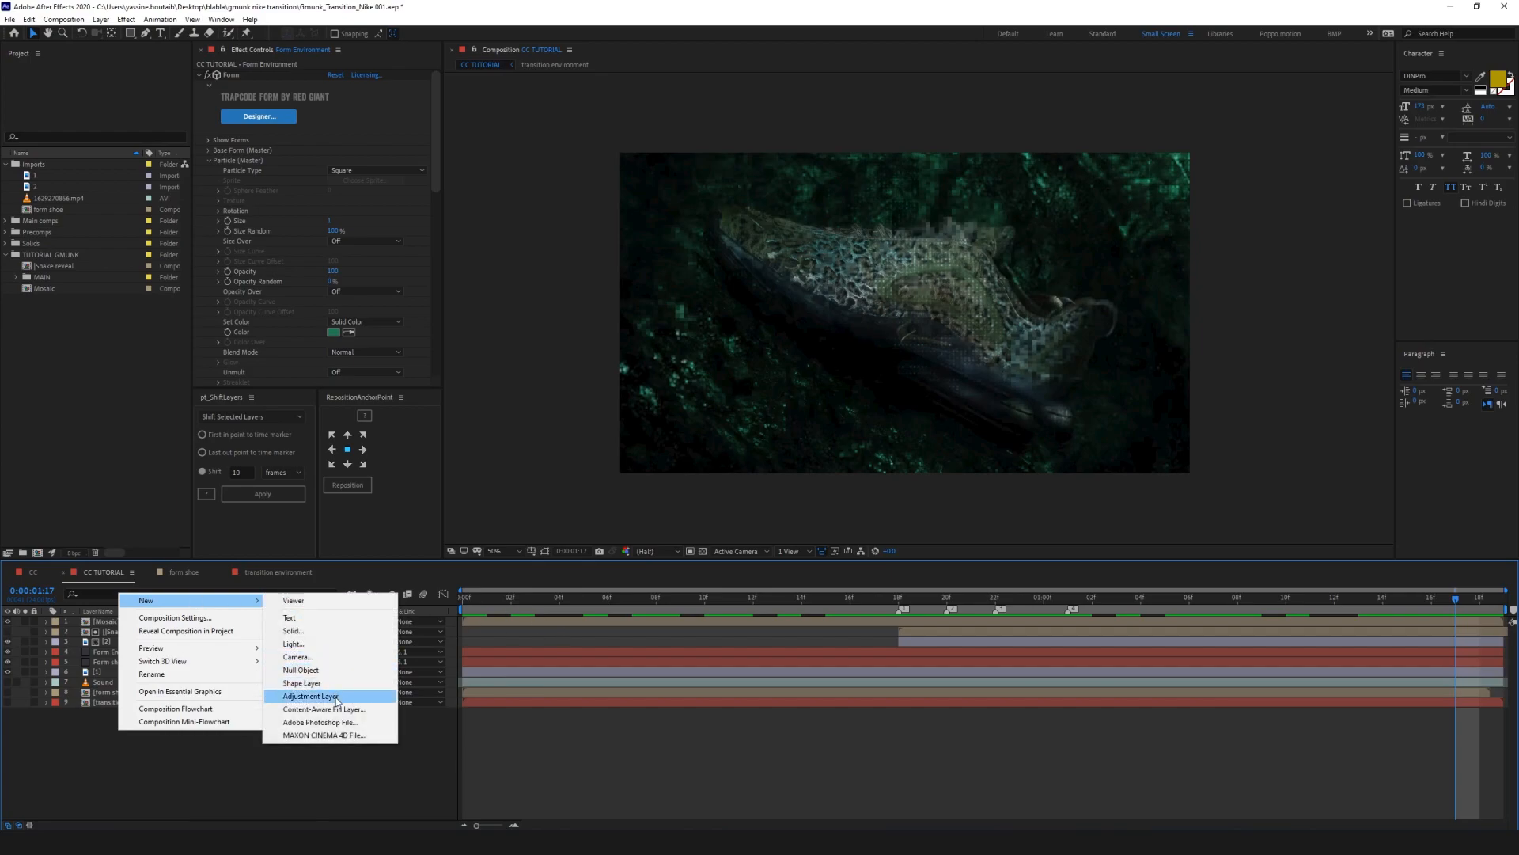
left_click(311, 696)
key("Return")
type("CC")
key("Return")
key("slash")
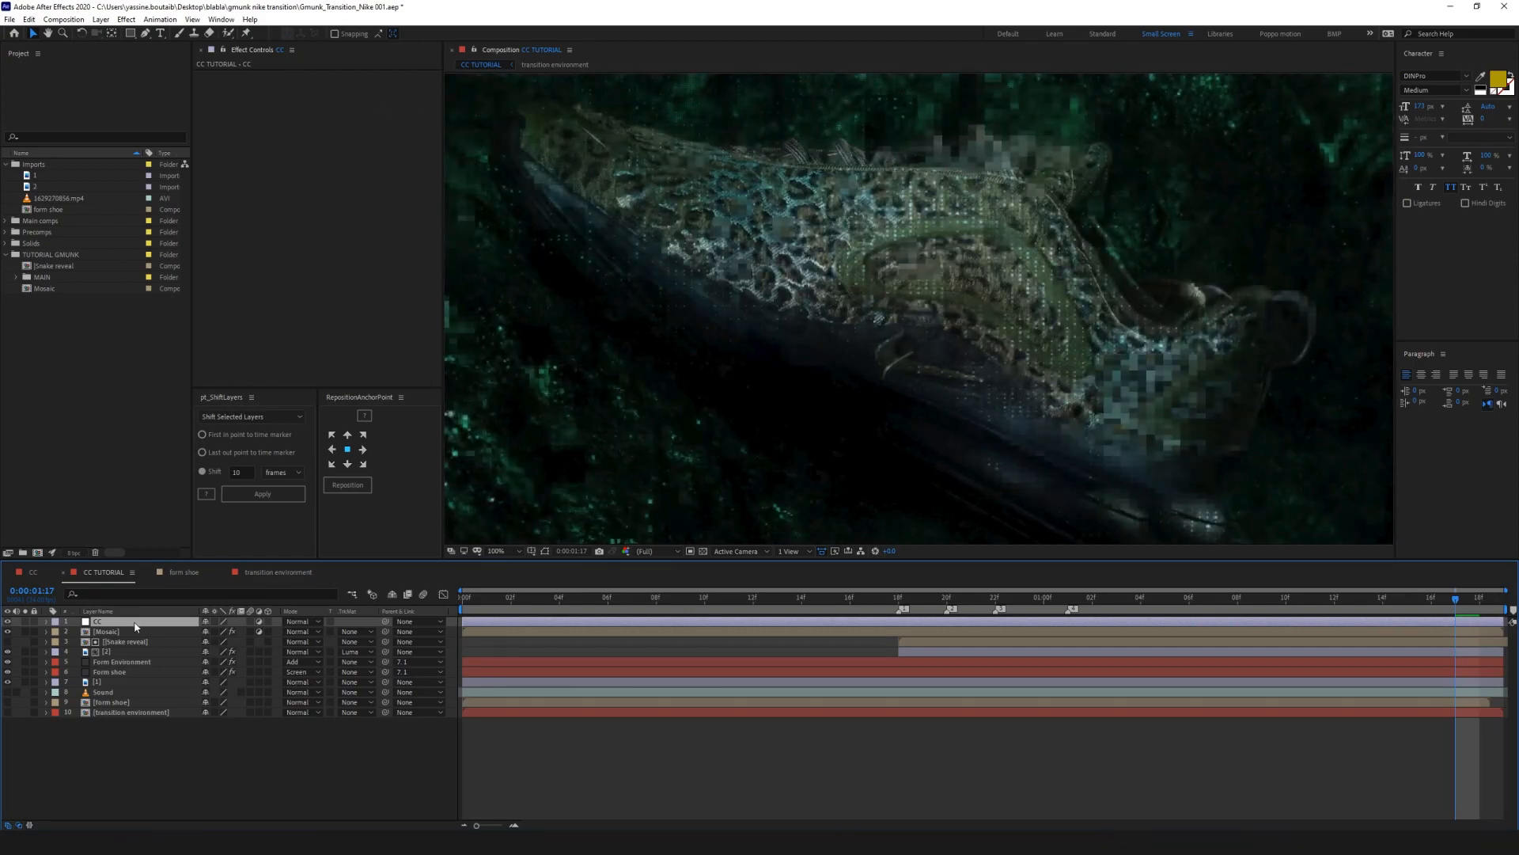
Step: Apply the Add Grain effect to the CC adjustment layer
key("ctrl+space")
type("a")
key("BackSpace")
key("BackSpace")
type("dd")
key("Return")
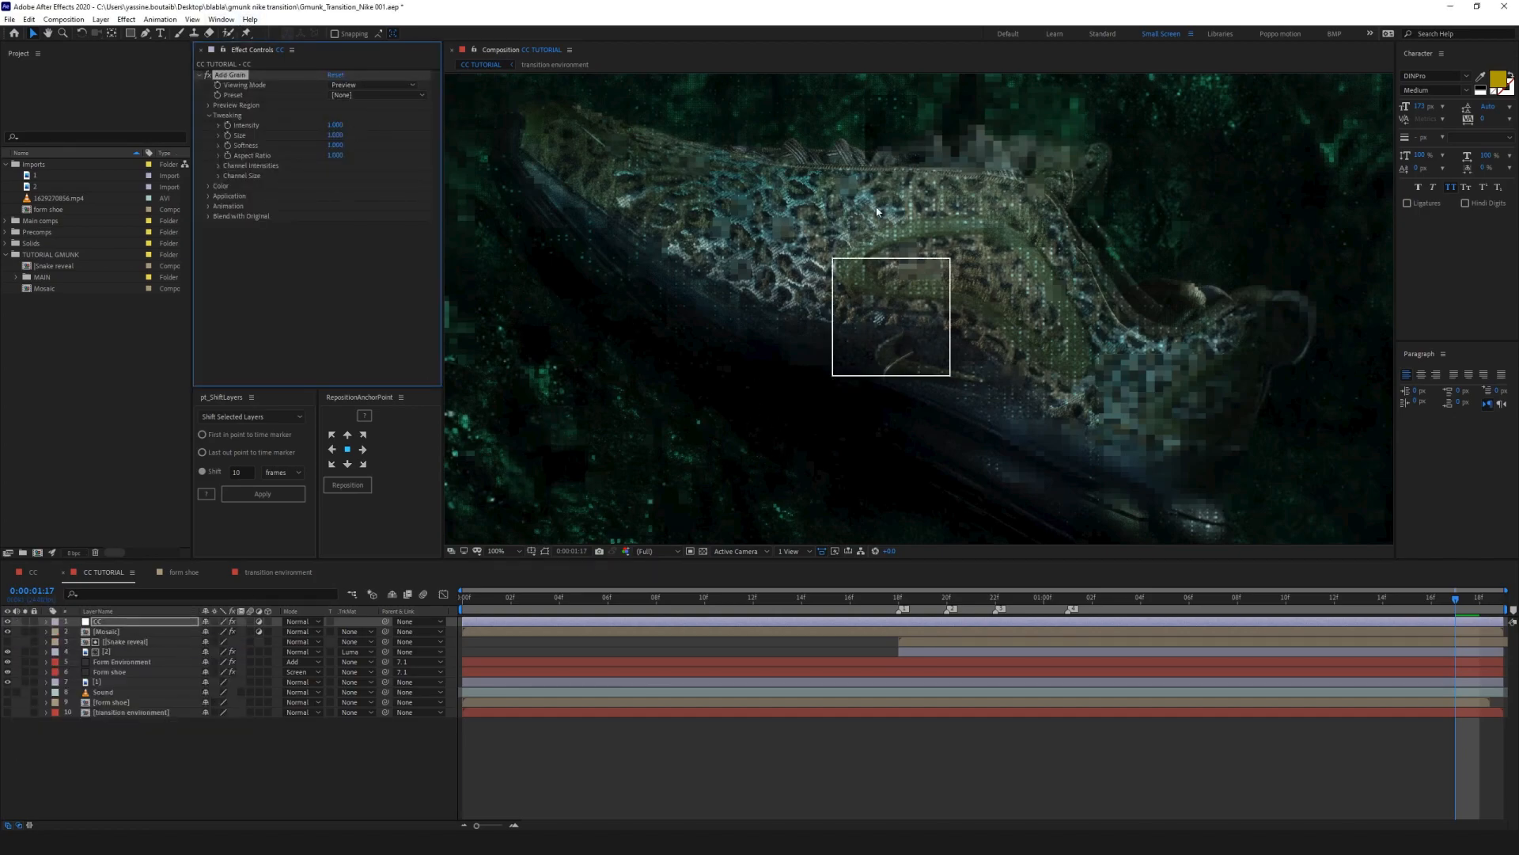
Step: Set Add Grain's Viewing Mode to Final Output and its Intensity to 0.25
left_click(383, 84)
left_click(384, 128)
left_click(336, 125)
key("Return")
left_click_drag(930, 242, 402, 410)
scroll(654, 299, "up", 4)
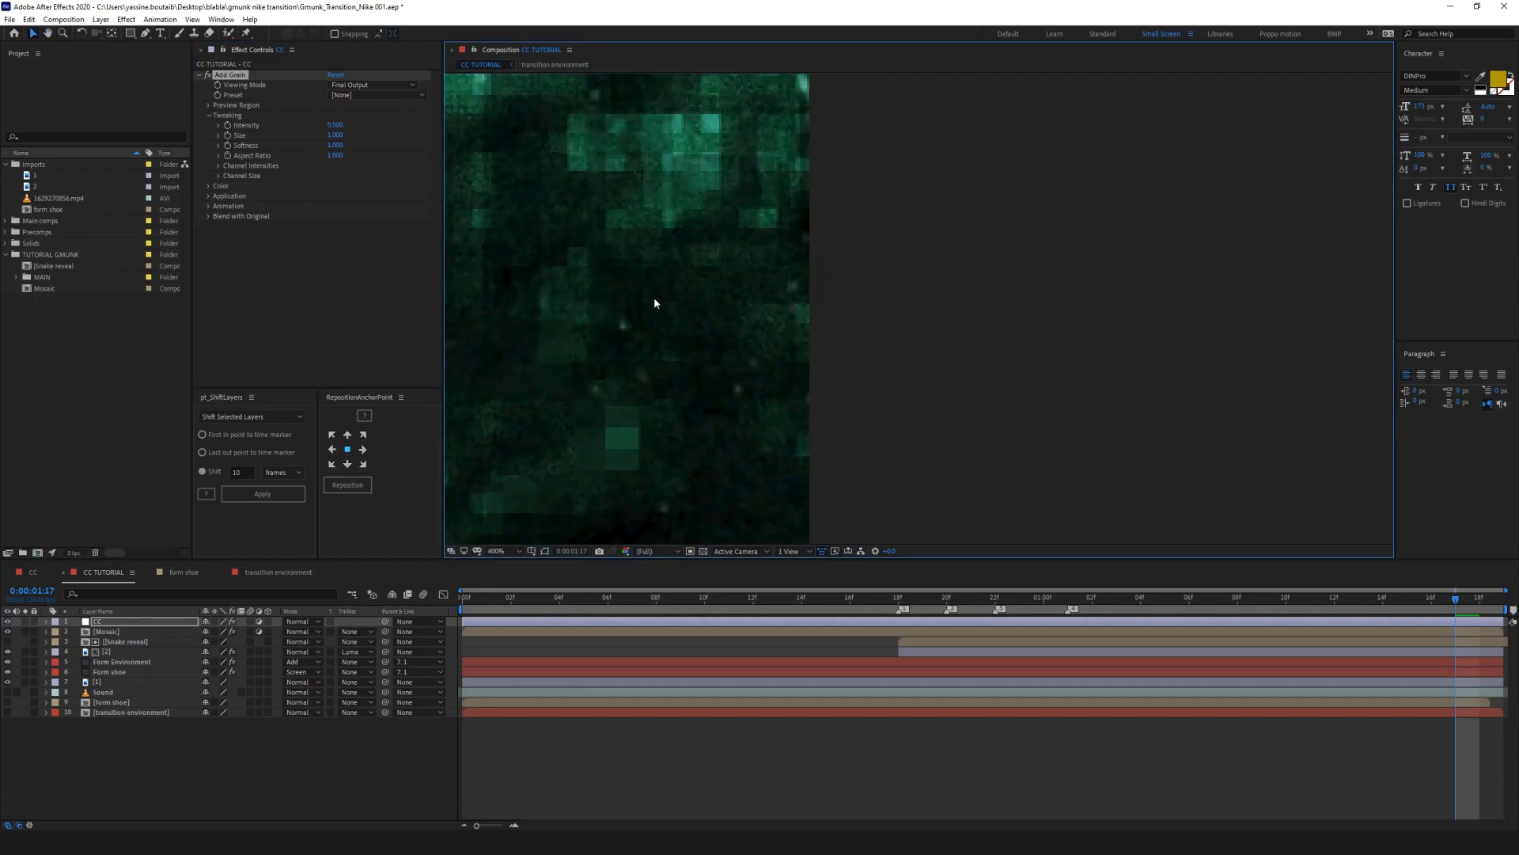
left_click(210, 77)
left_click(334, 125)
type("0.25")
key("Return")
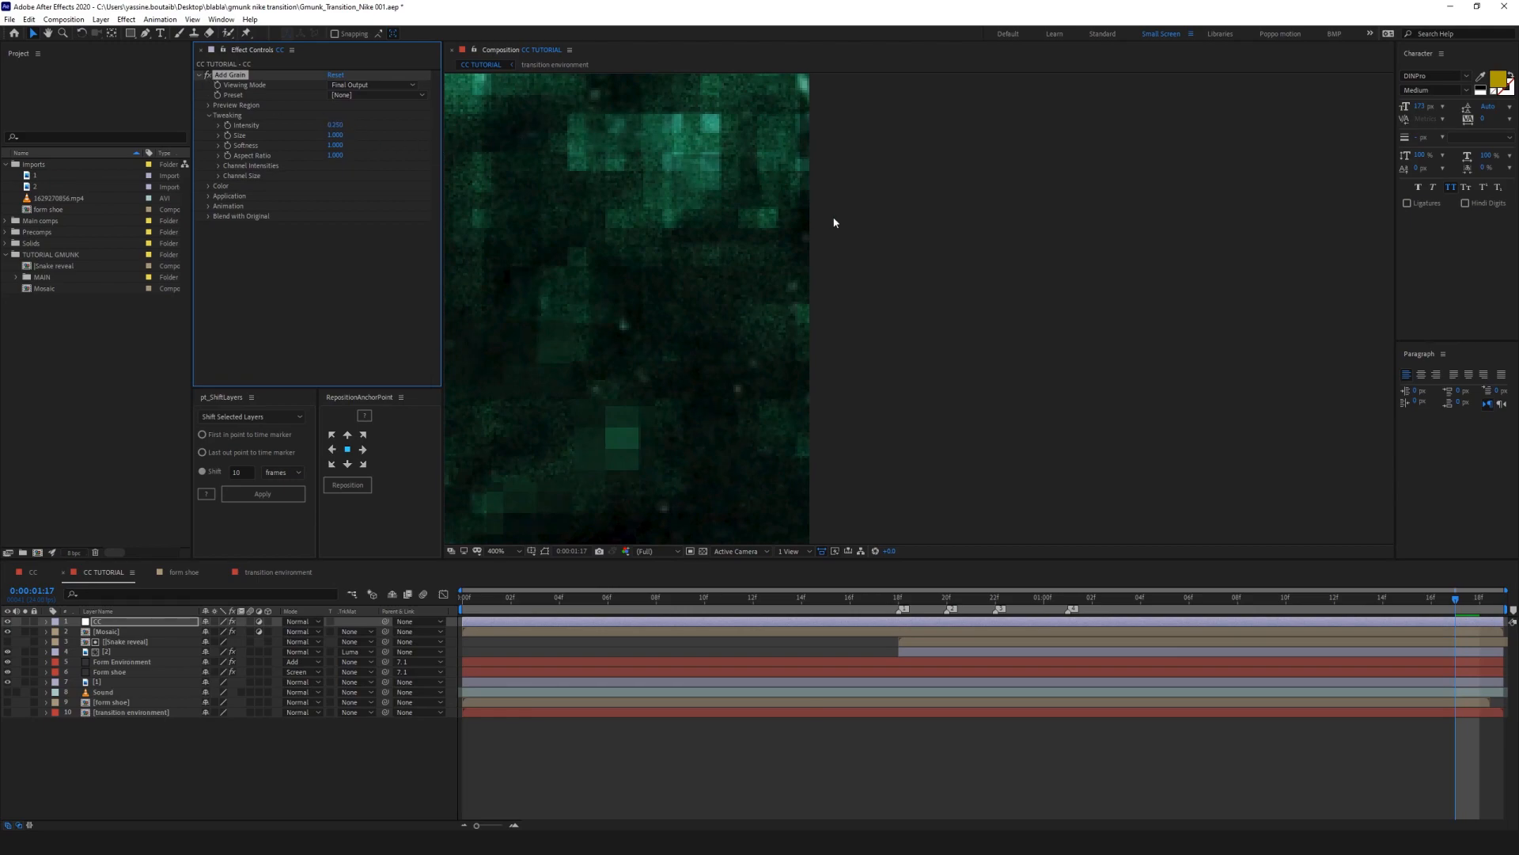
Step: Check the grain over the shoe and apply the VR Chromatic Aberrations effect to the CC layer
scroll(834, 222, "down", 2)
key("space")
left_click_drag(509, 349, 1061, 188)
left_click_drag(855, 269, 823, 247)
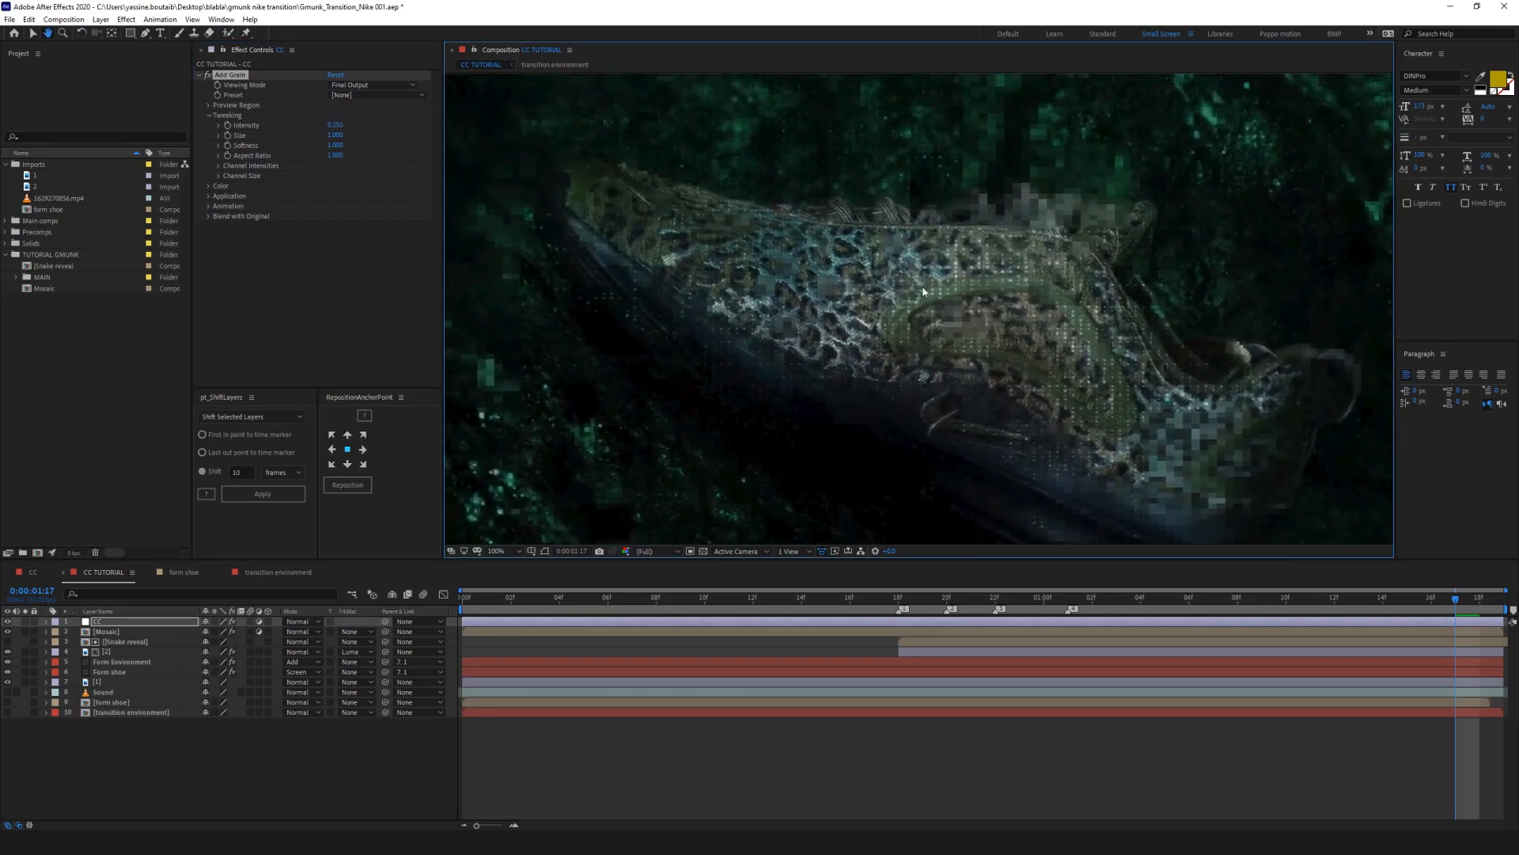
scroll(819, 247, "down", 2)
scroll(819, 247, "up", 2)
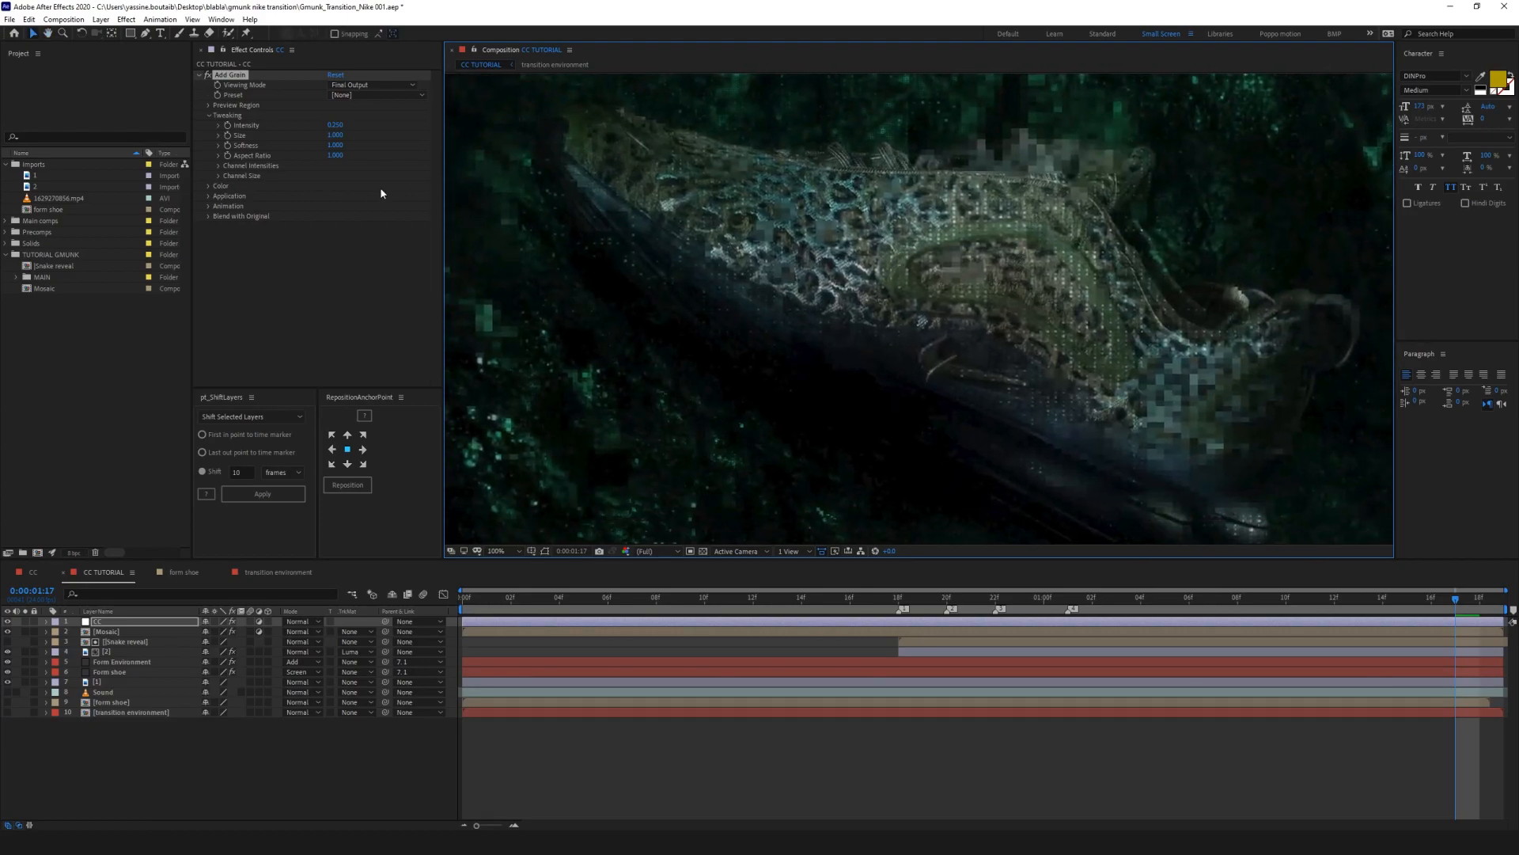
left_click(310, 266)
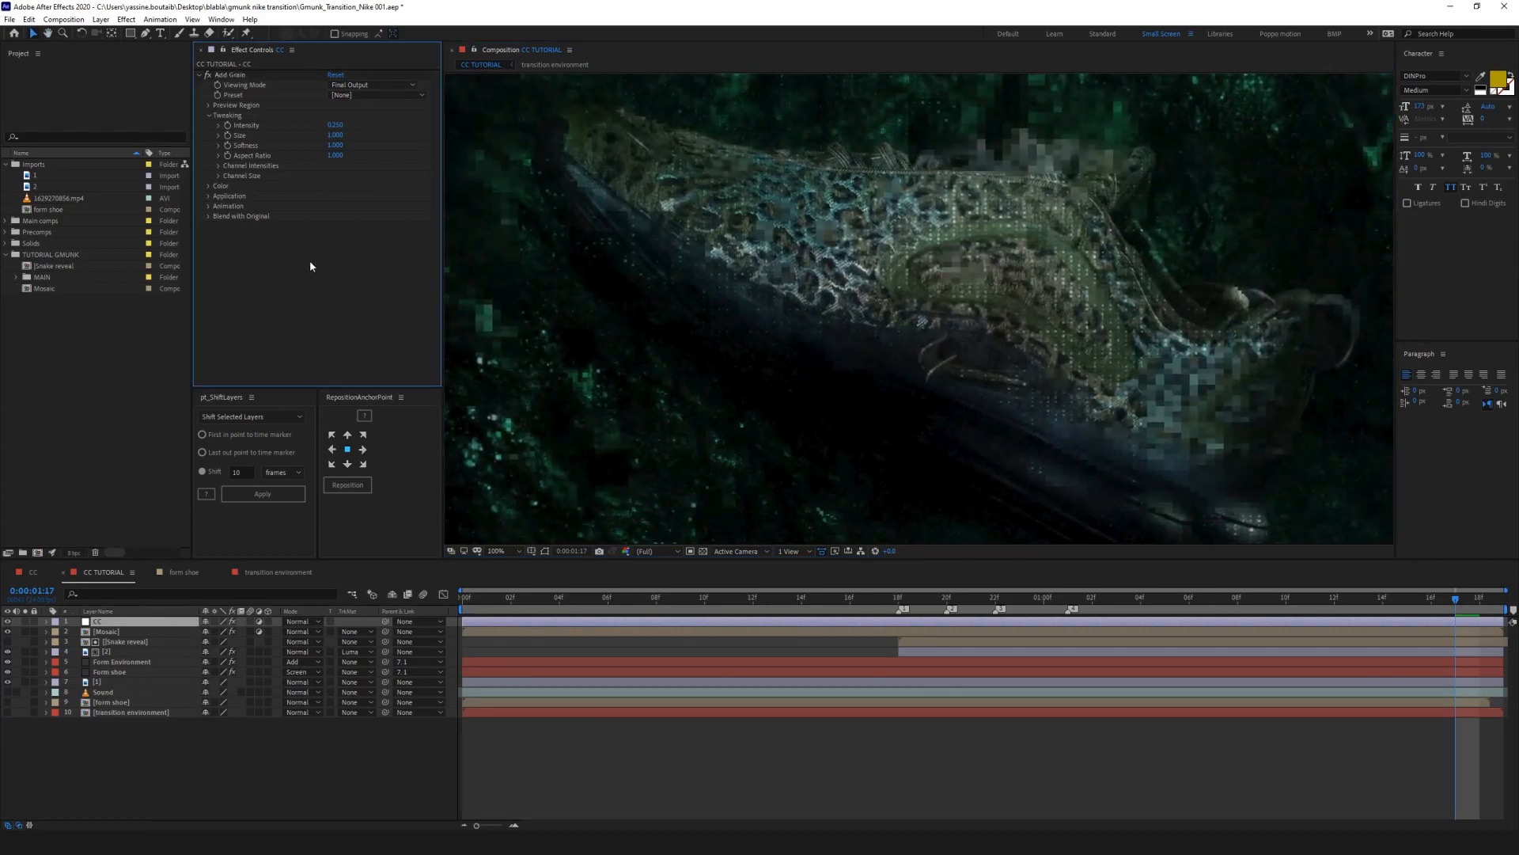
key("ctrl+space")
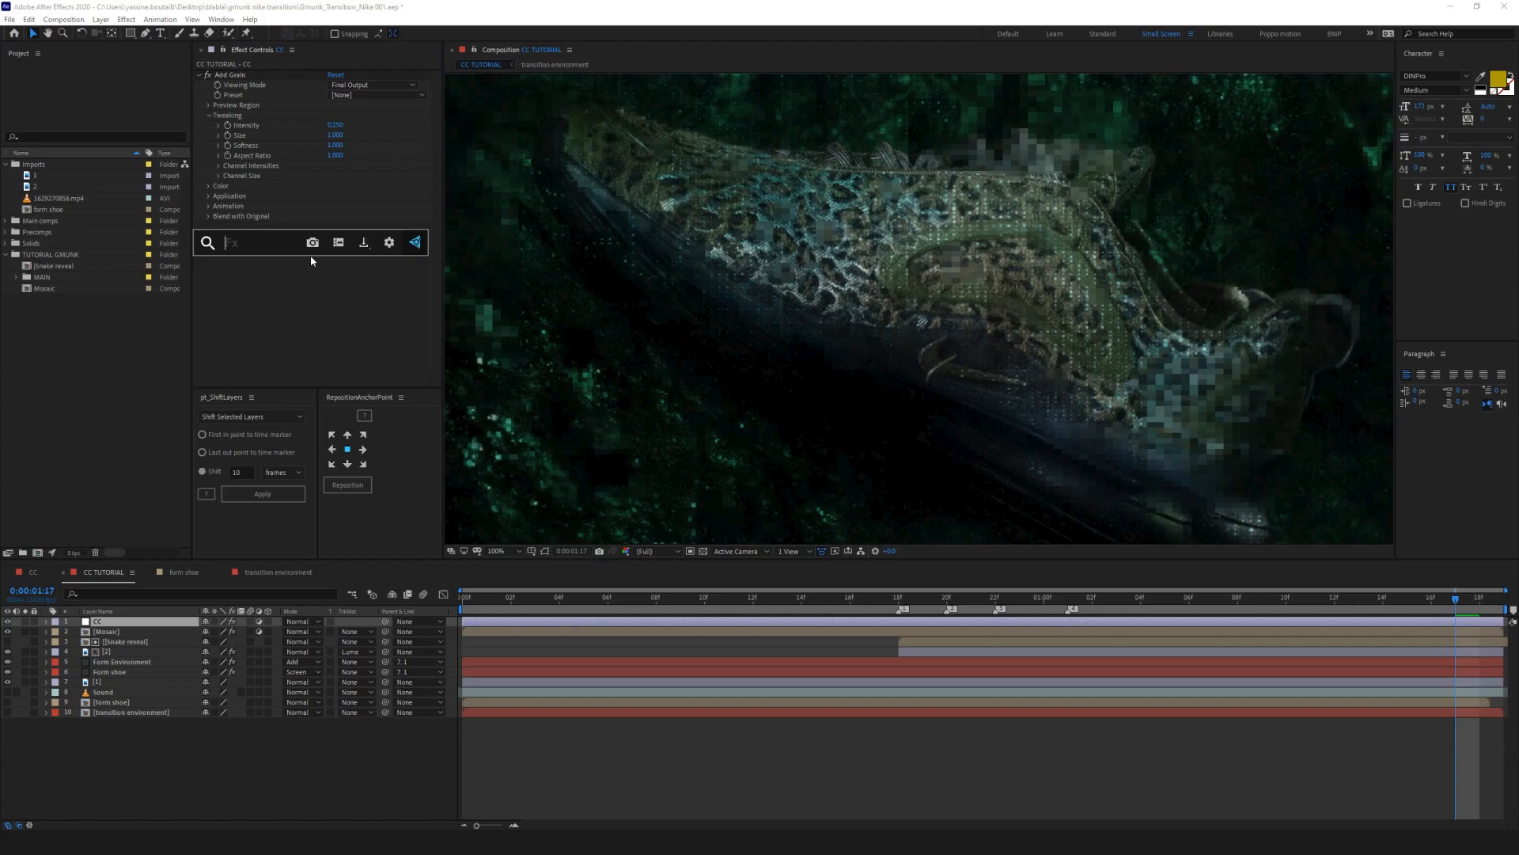
type("chromat")
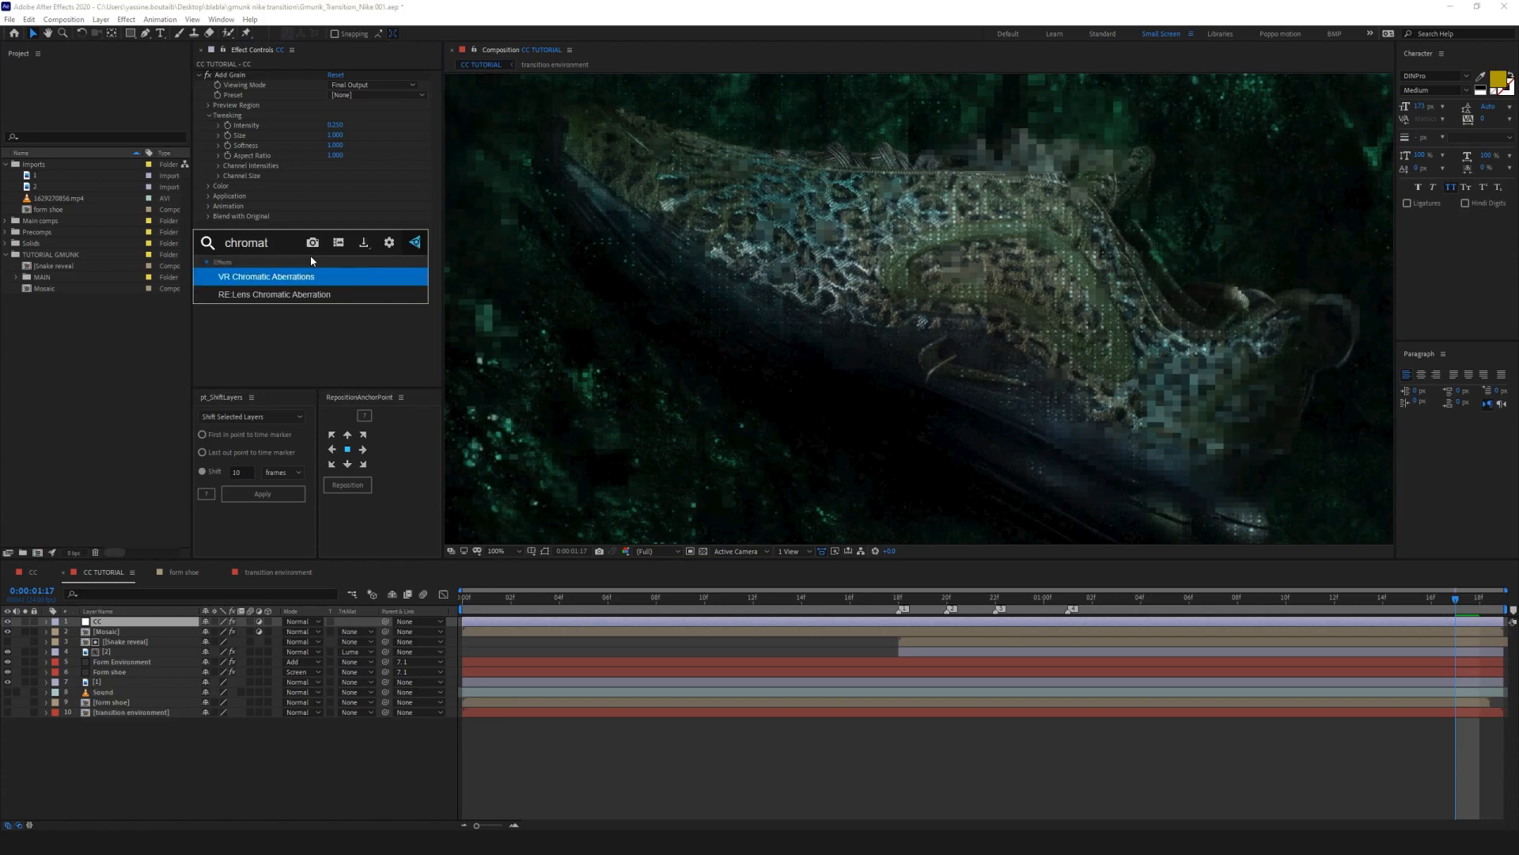
key("Return")
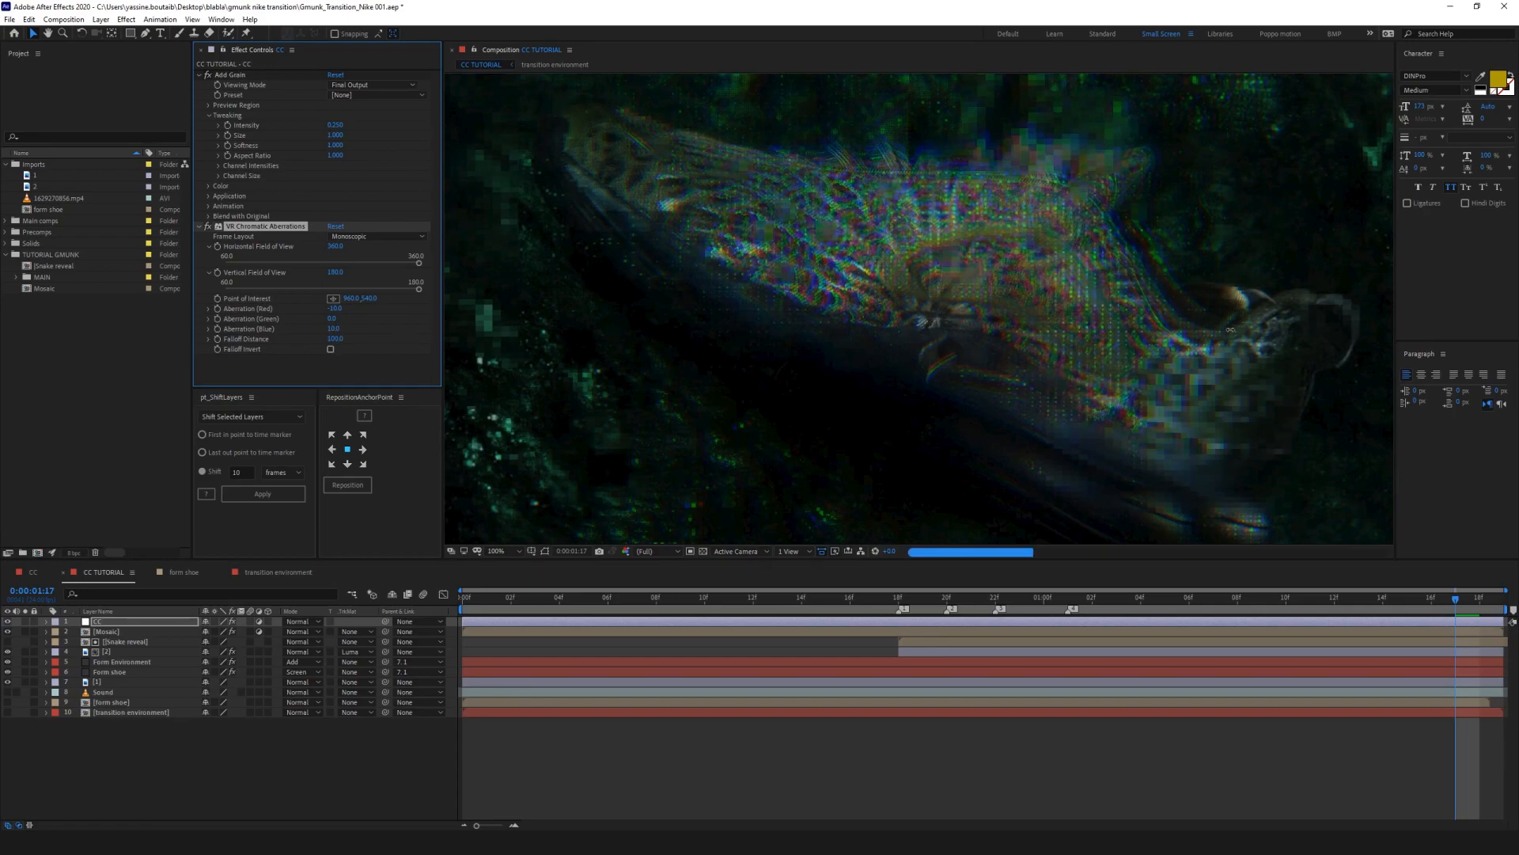
scroll(1036, 332, "down", 2)
key("slash")
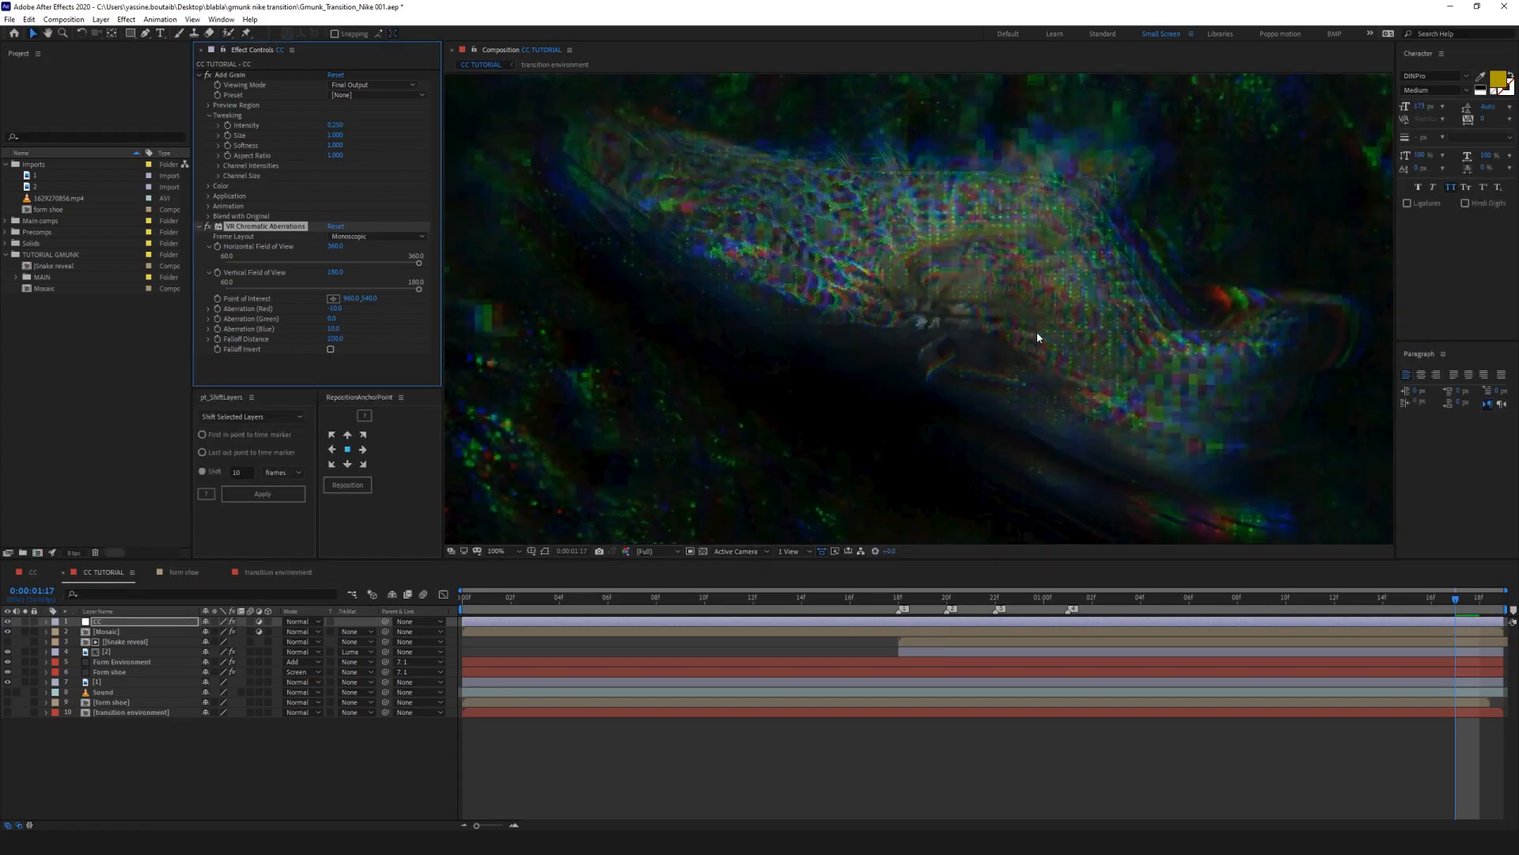
Step: Try Aberration (Red) at -5 and Aberration (Green) at 5 in VR Chromatic Aberrations
left_click(335, 309)
type("-5")
key("Return")
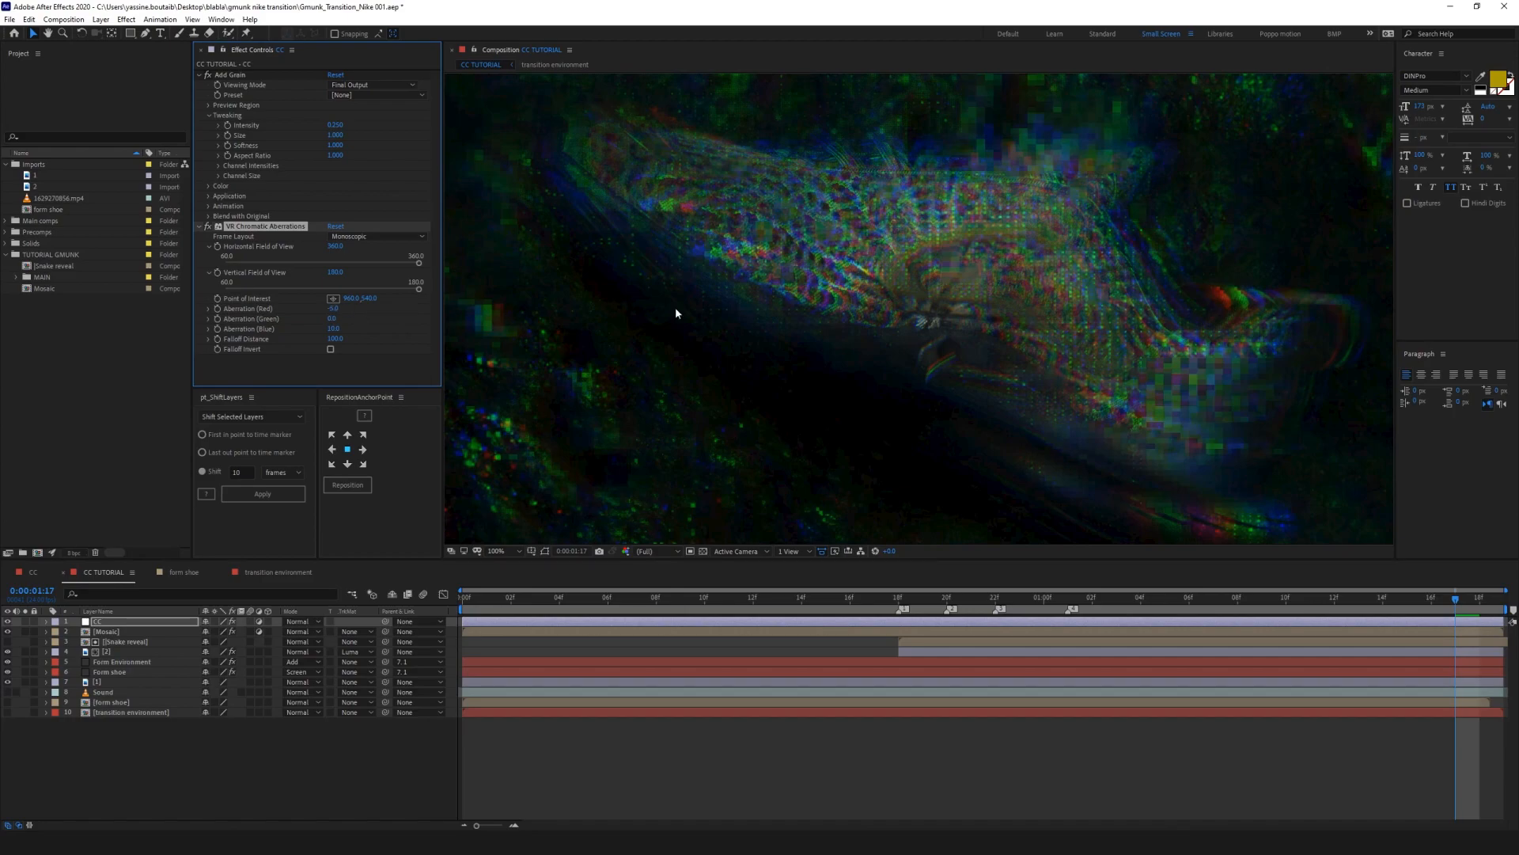
left_click(332, 318)
type("5")
key("Return")
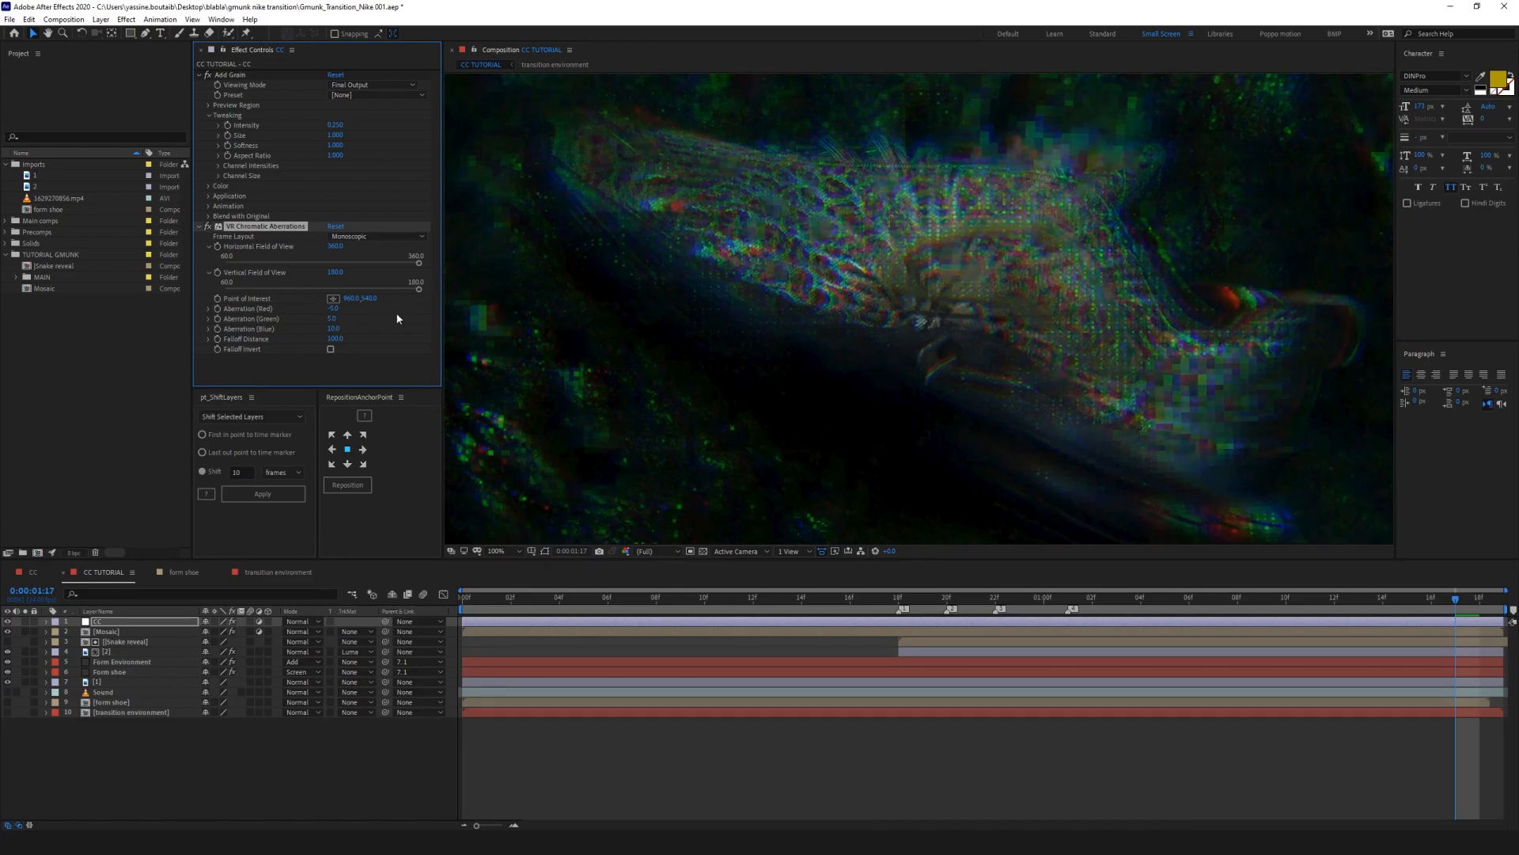
Step: Lower Aberration (Blue) and bring Aberration (Red) closer to the other channels for subtler color fringing
left_click(333, 329)
type("5")
key("Return")
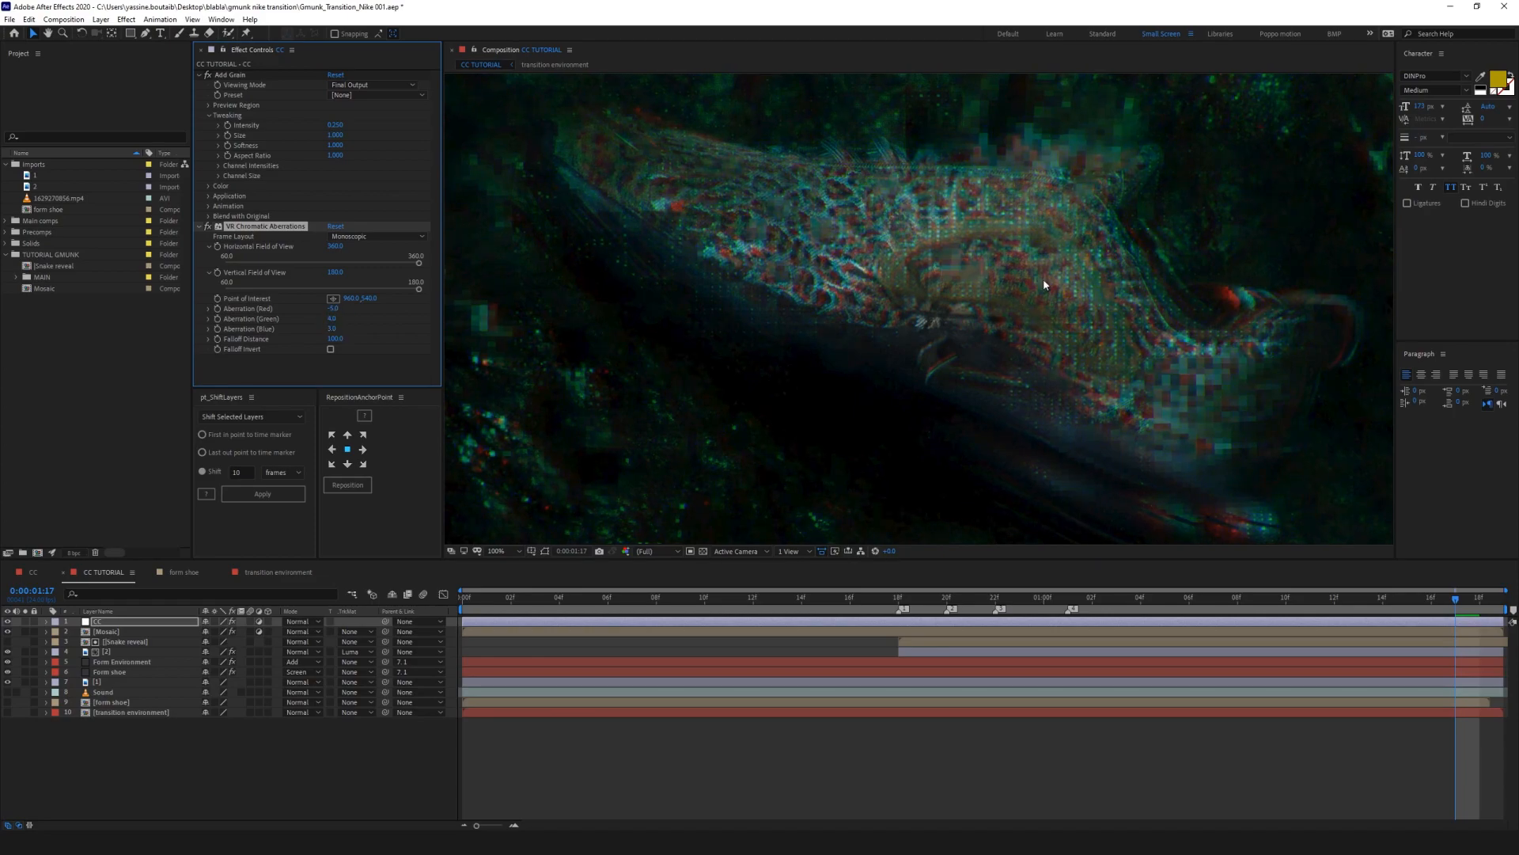
left_click(331, 308)
type("0")
key("Return")
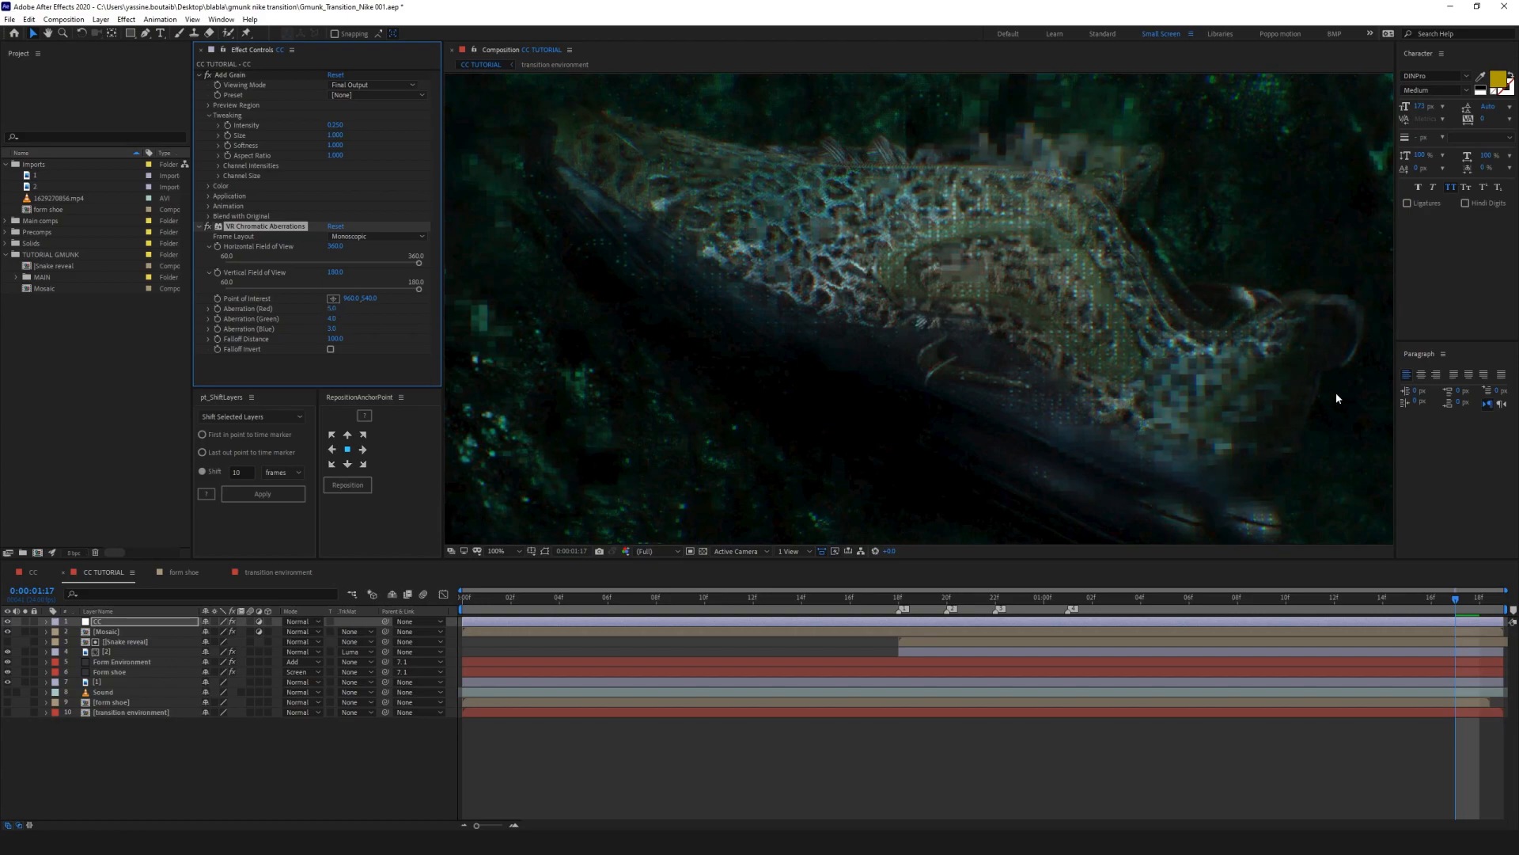
Step: Reduce the Falloff Distance of VR Chromatic Aberrations to 0
scroll(1041, 211, "up", 4)
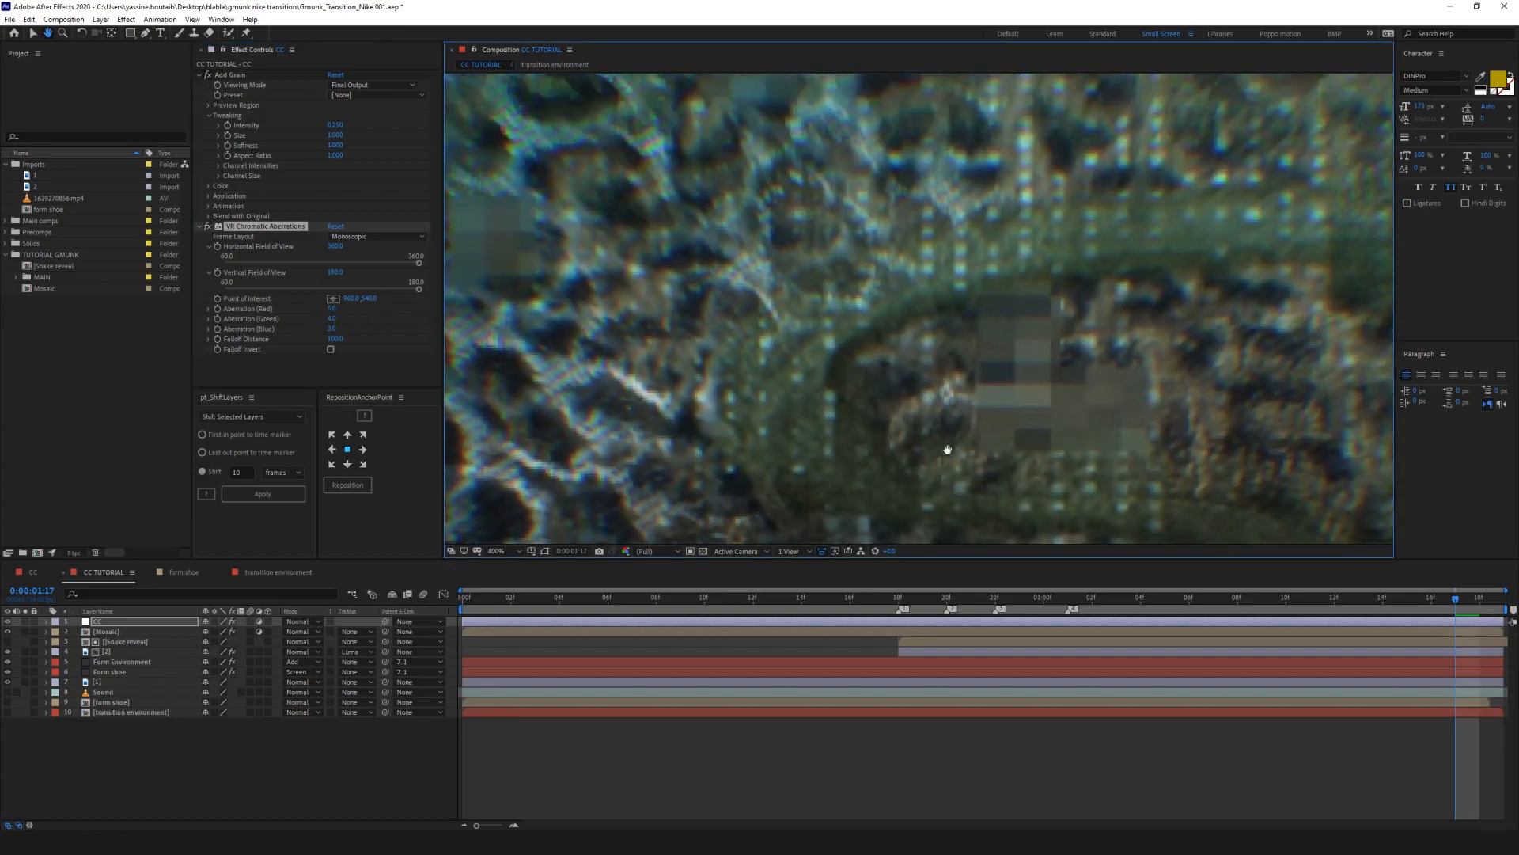
key("v")
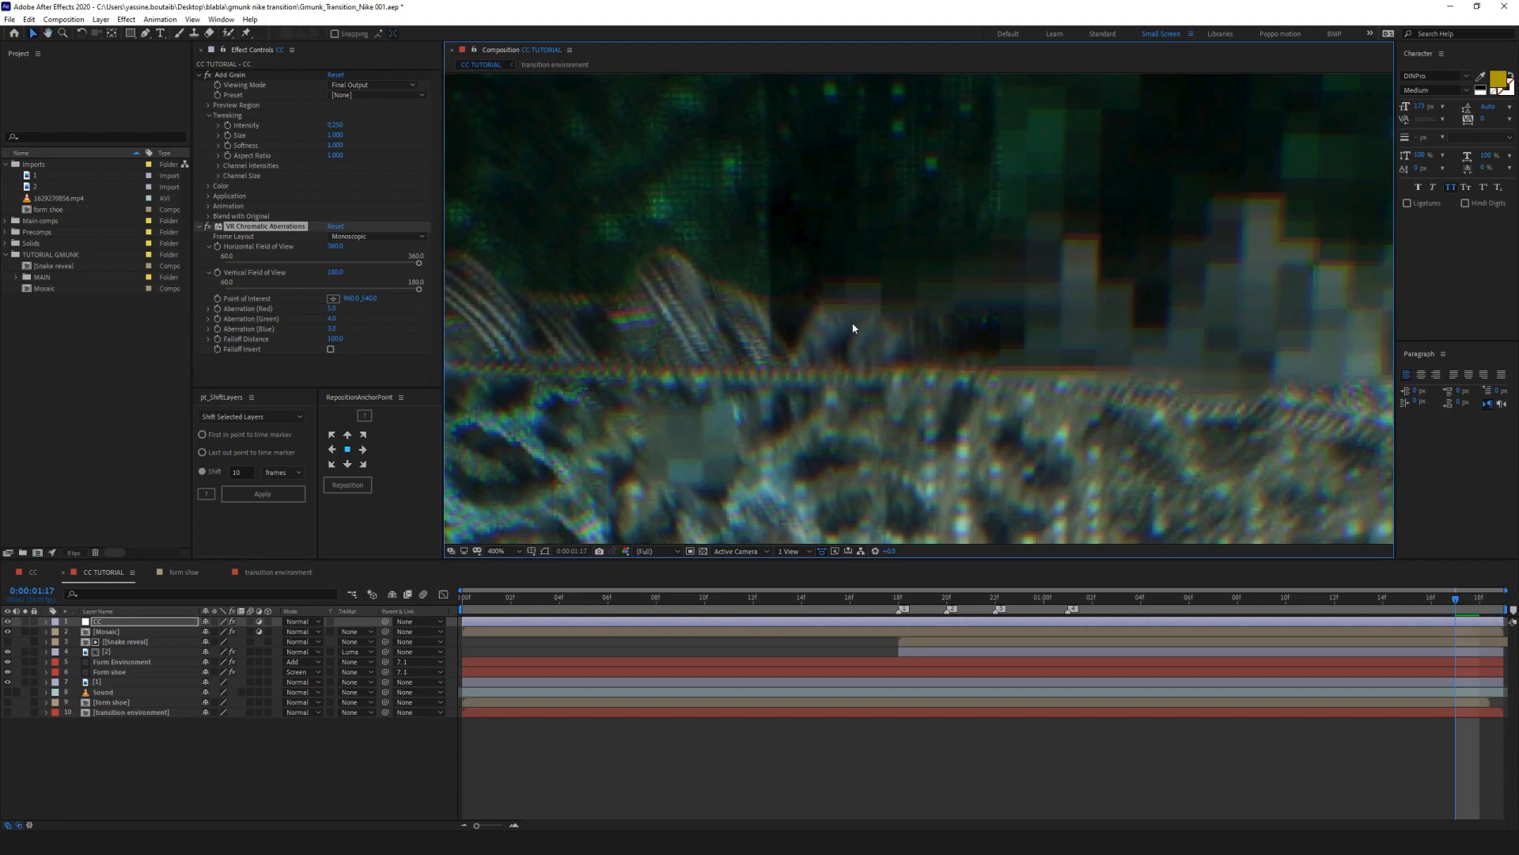
scroll(851, 327, "down", 4)
scroll(928, 369, "down", 2)
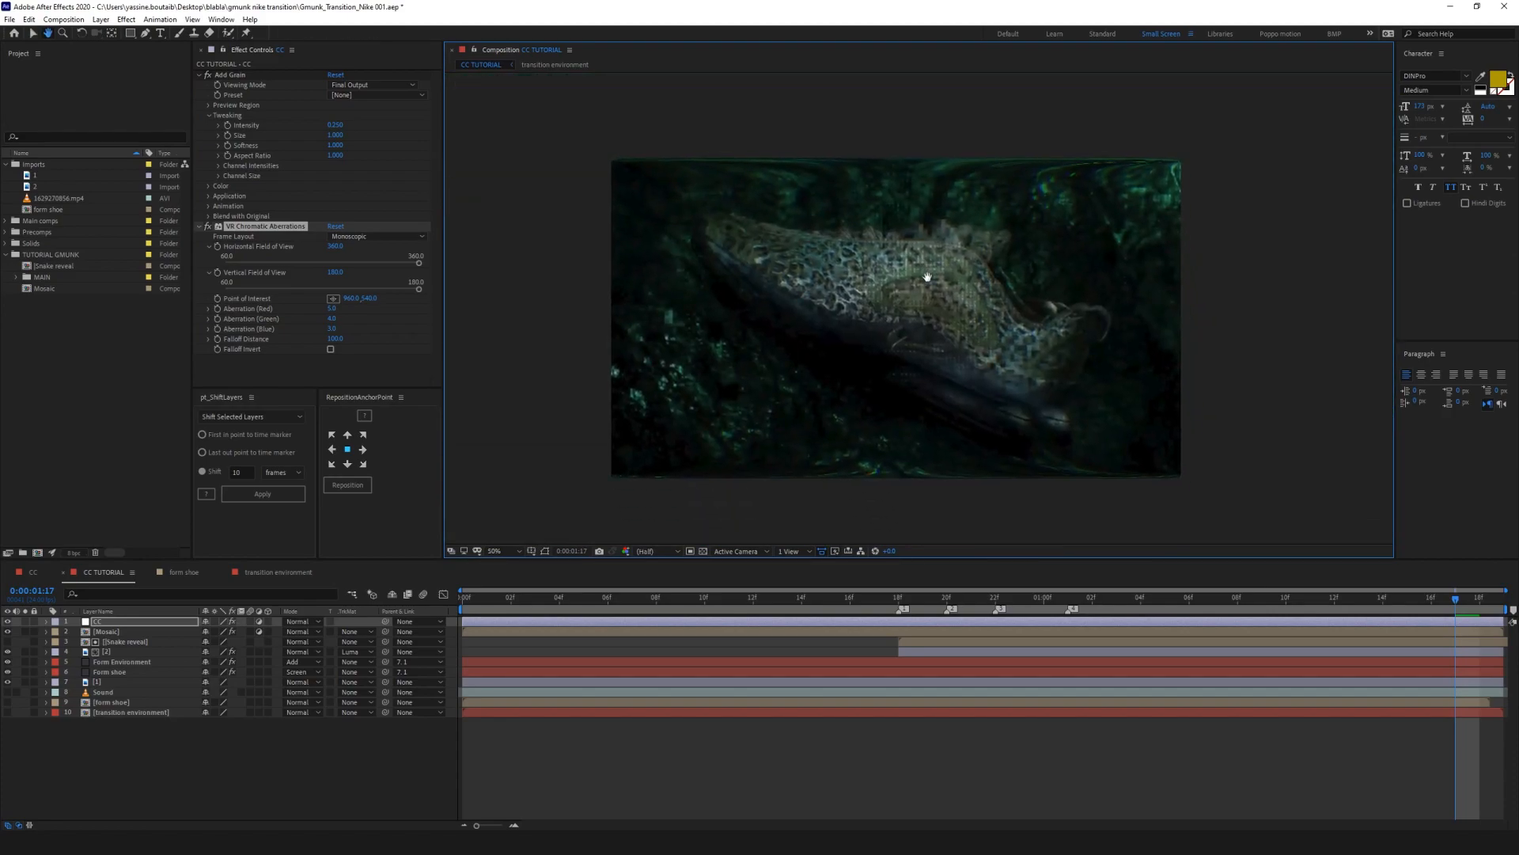
left_click_drag(342, 339, 115, 338)
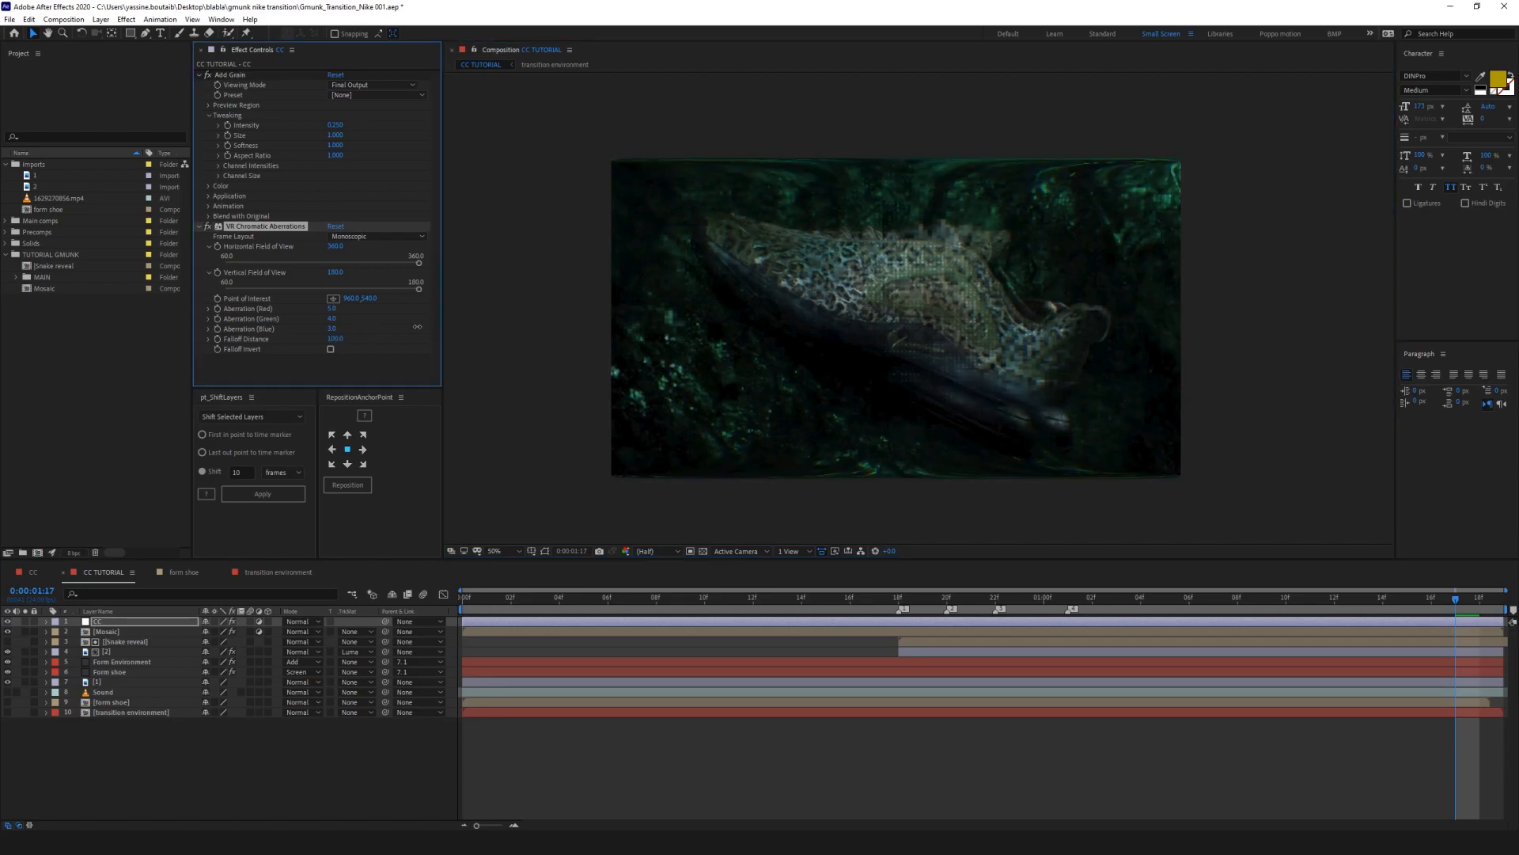
Step: Increase Aberration (Red) to 11 and raise Aberration (Green), checking the fringing along the shoe's upper edge
scroll(885, 268, "up", 2)
left_click_drag(884, 188, 886, 544)
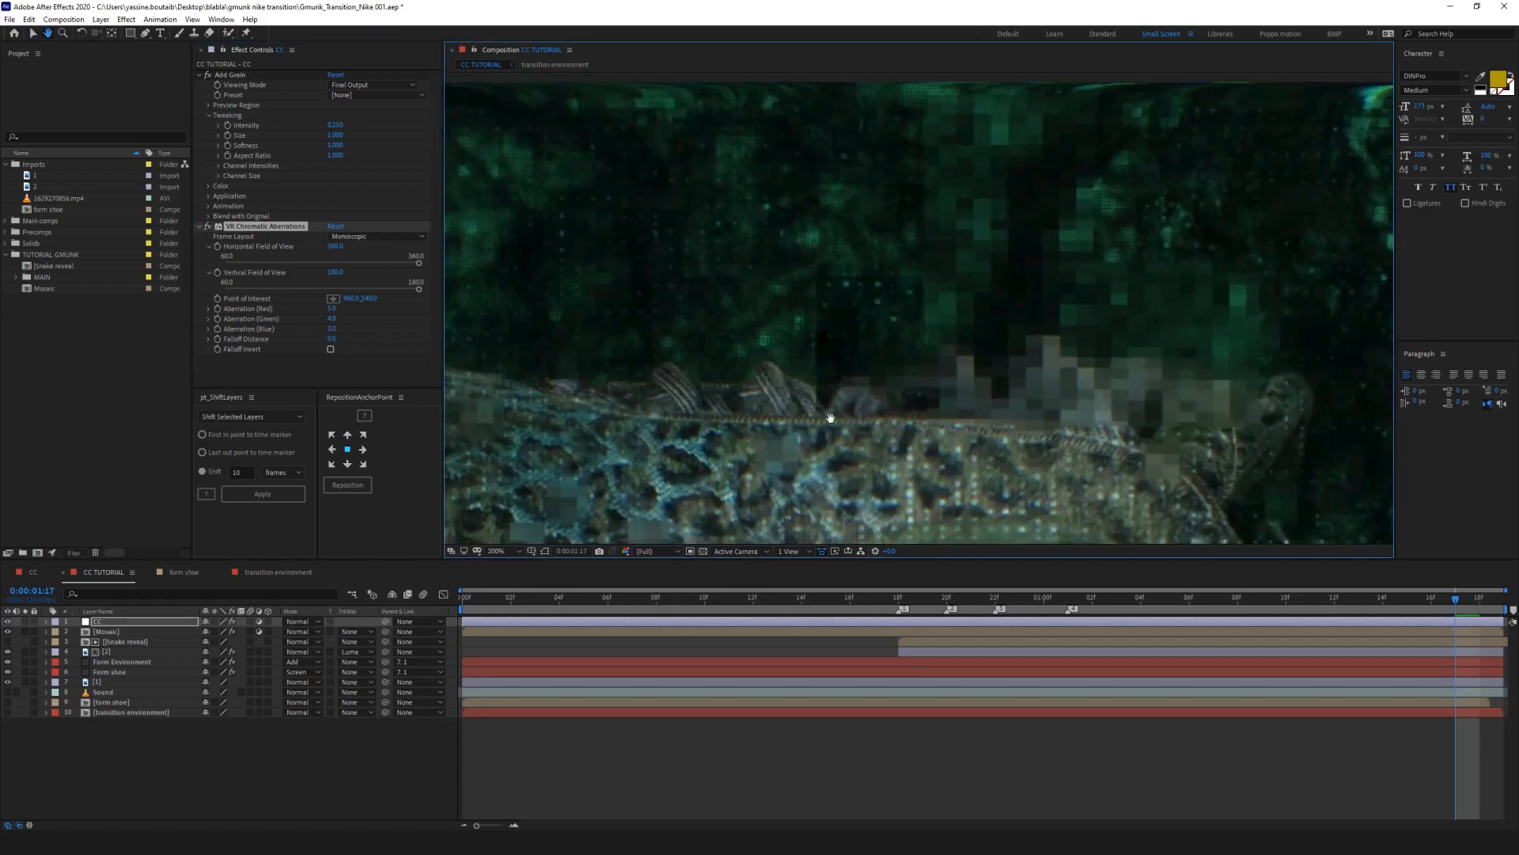
left_click_drag(332, 309, 332, 317)
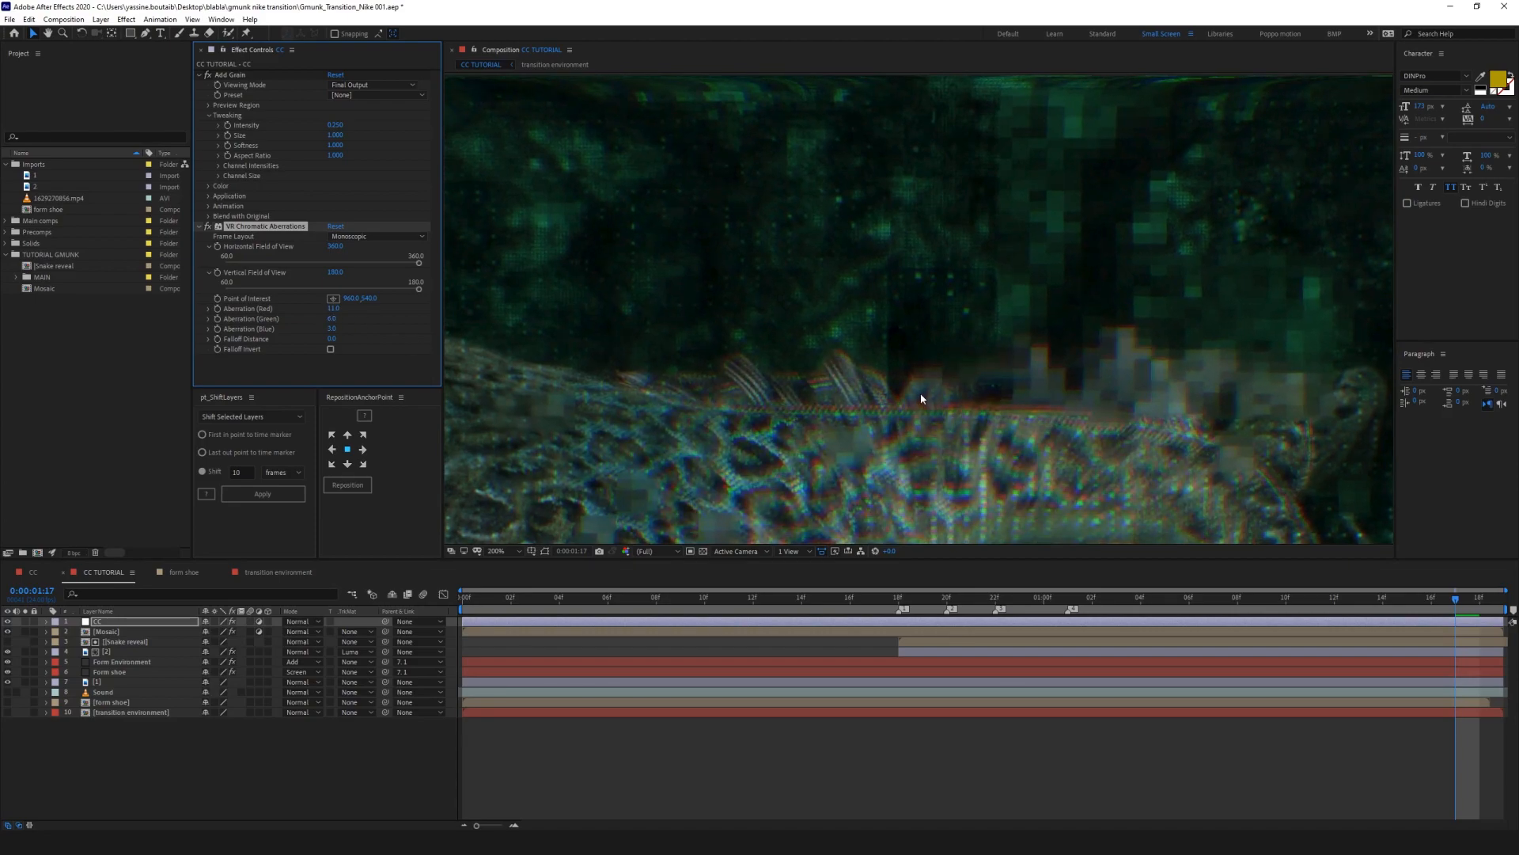
scroll(923, 399, "down", 2)
left_click_drag(980, 388, 980, 237)
scroll(967, 401, "down", 2)
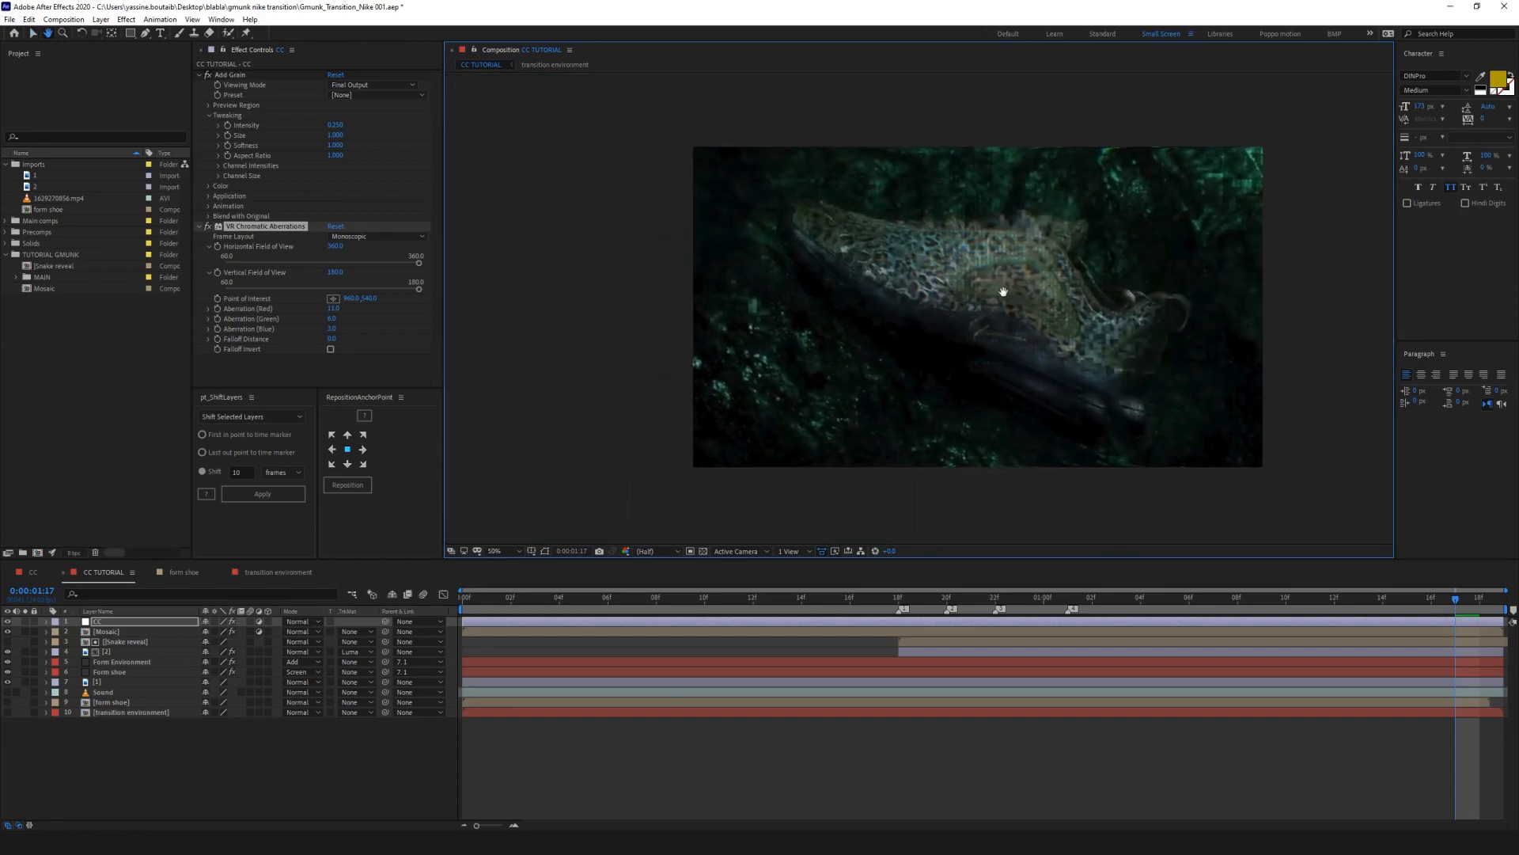
left_click_drag(1003, 295, 937, 290)
Step: Create a full-frame rectangle shape layer with a black fill above all other layers
right_click(150, 772)
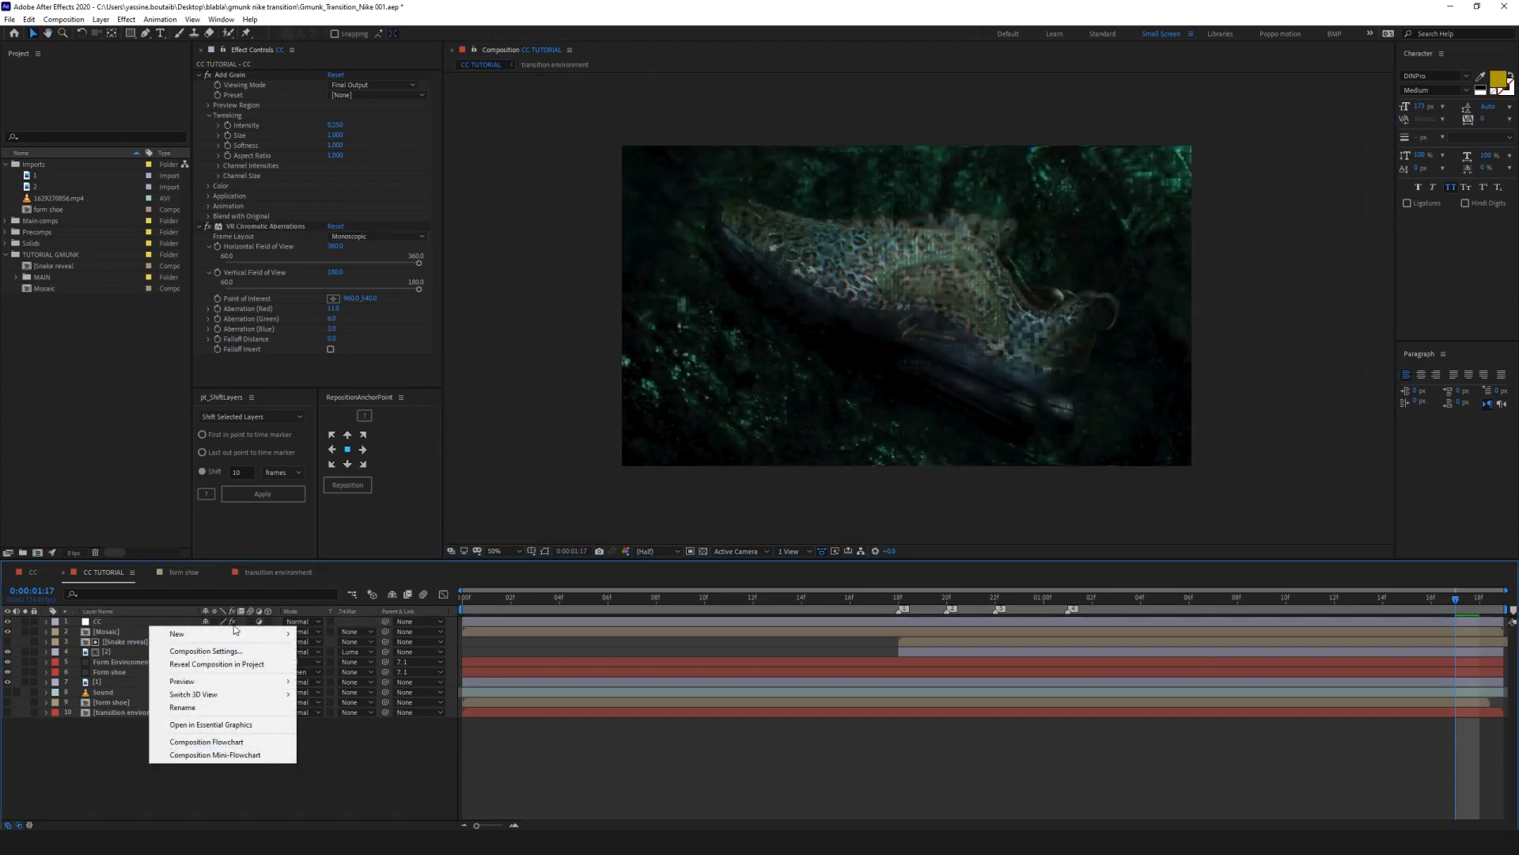
left_click(118, 712)
left_click(131, 33)
left_click(173, 765)
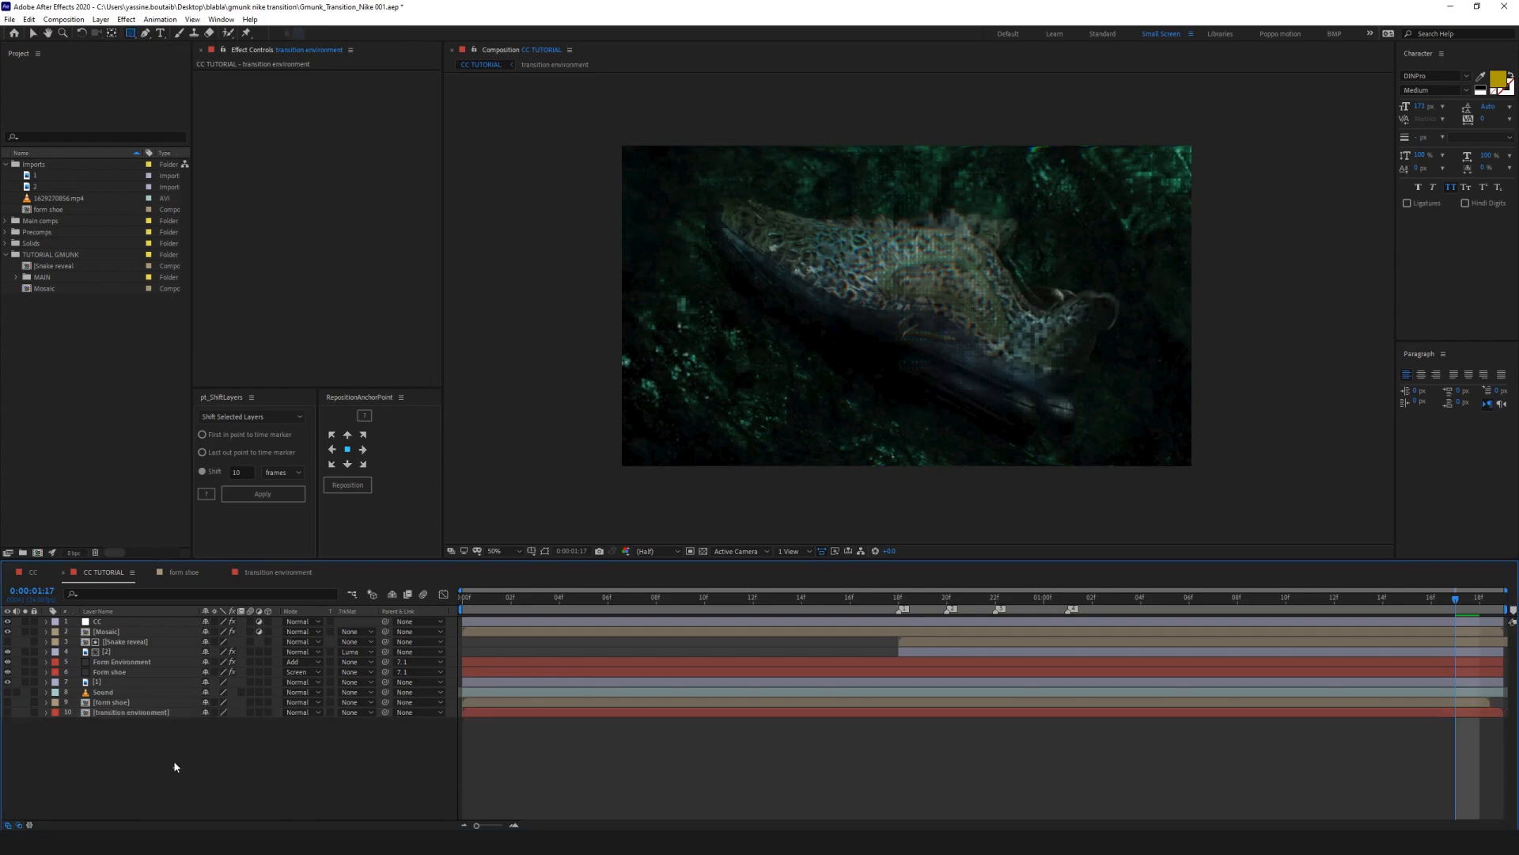
left_click(338, 34)
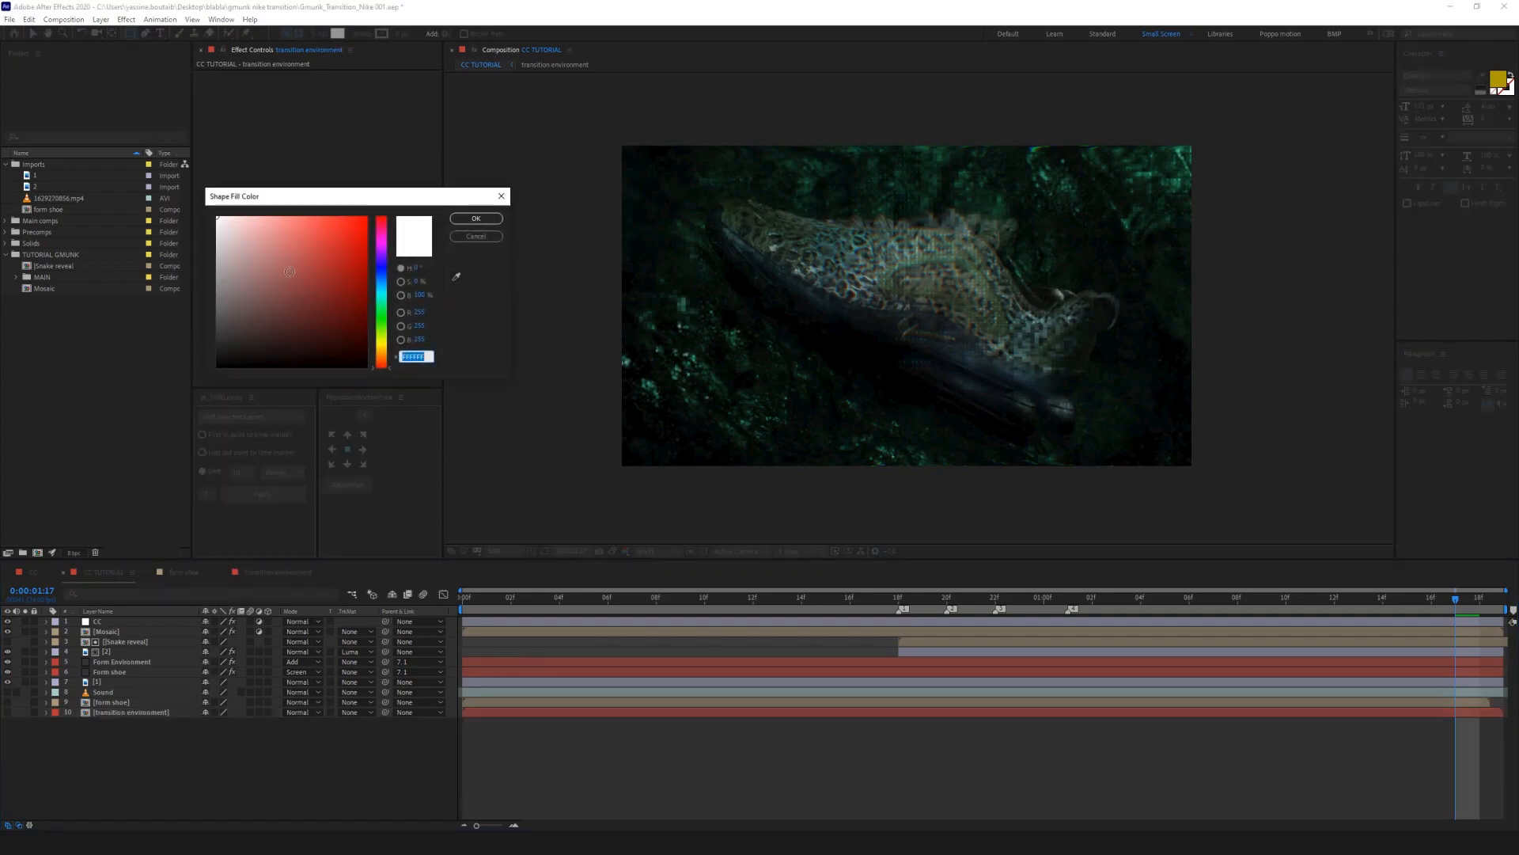
left_click(476, 218)
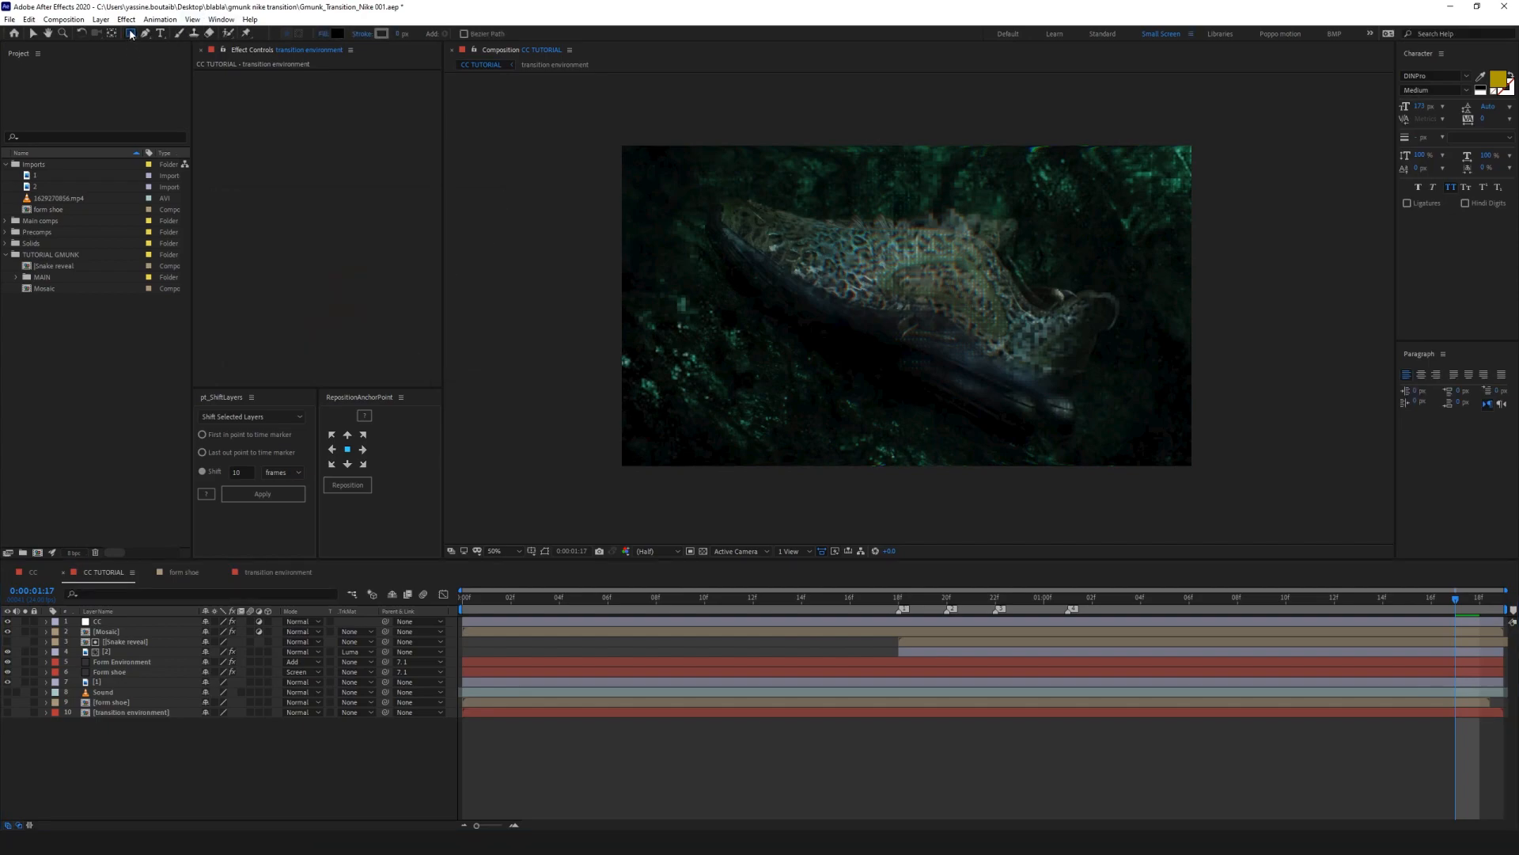
double_click(133, 34)
left_click(168, 621)
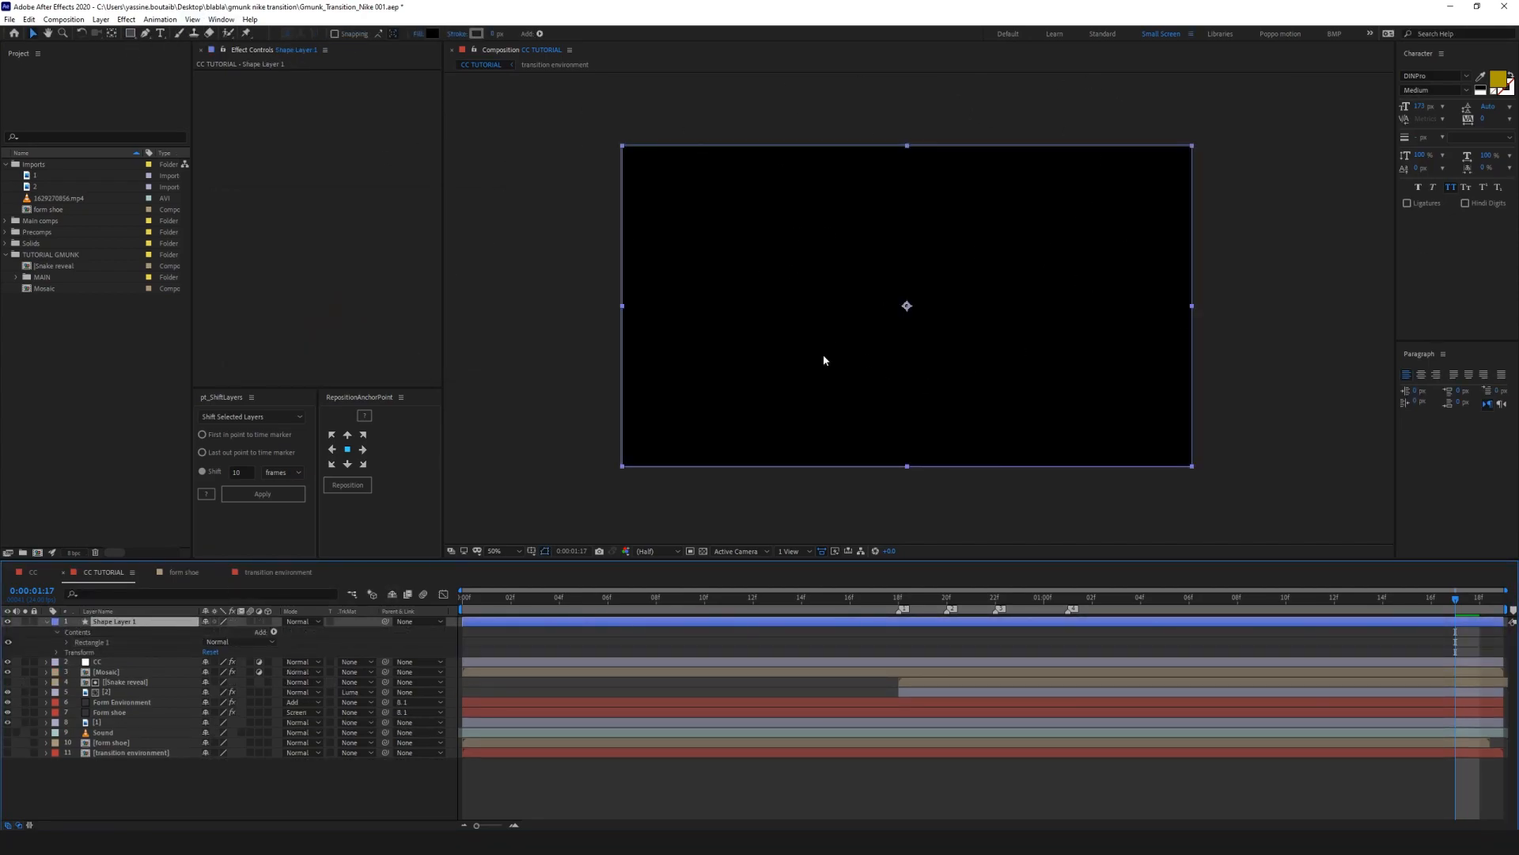
Step: Add a full-frame rectangular mask to the black shape layer
left_click(121, 20)
left_click(143, 4)
left_click(131, 34)
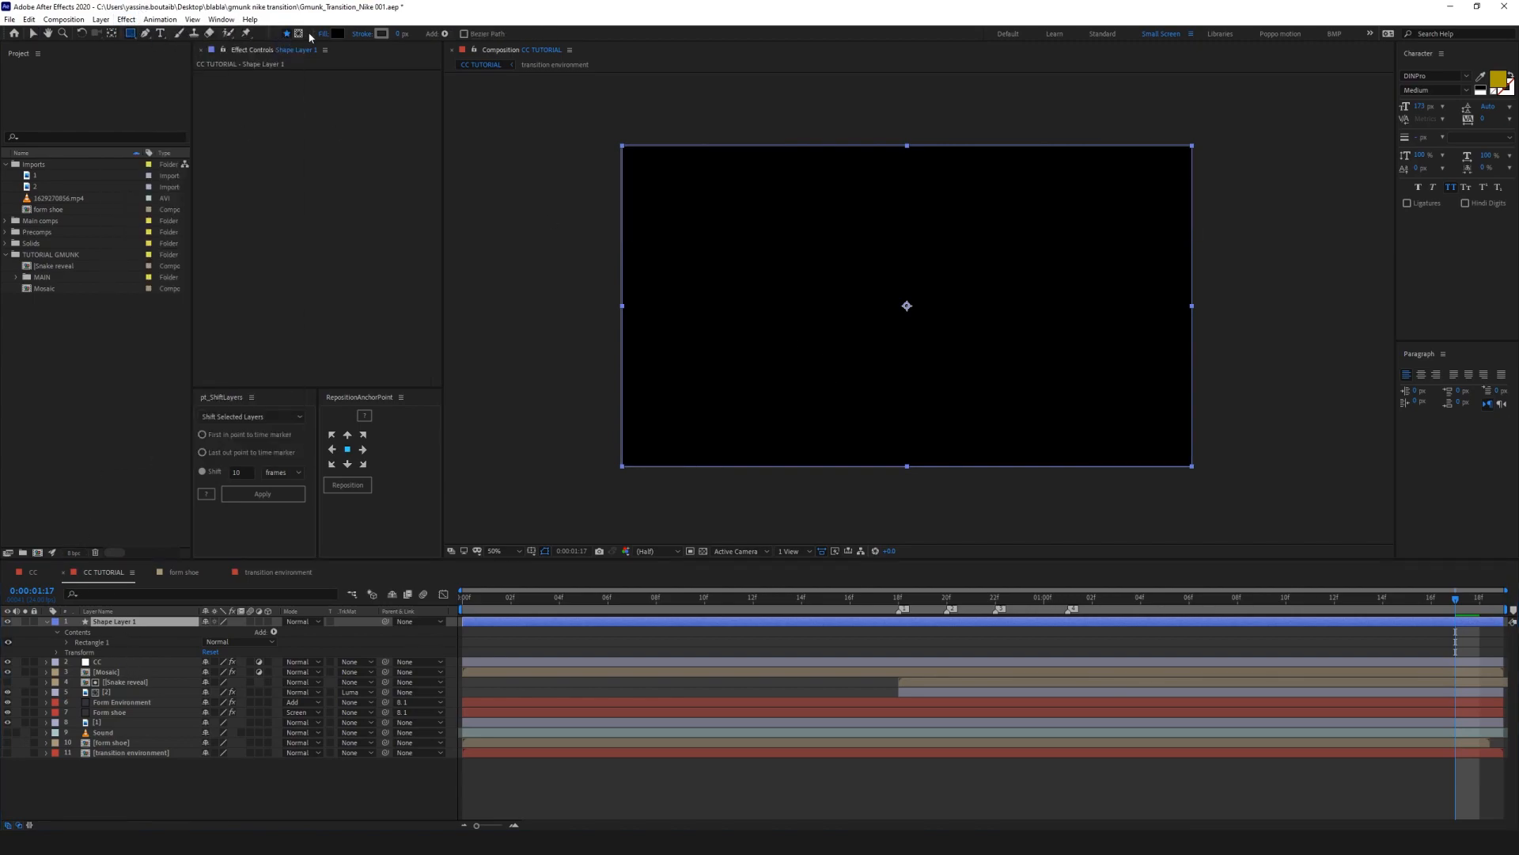
left_click(299, 34)
double_click(131, 34)
key("v")
Step: Shrink the mask's height evenly from both edges and set its mode to Subtract to form black letterbox bars
double_click(944, 145)
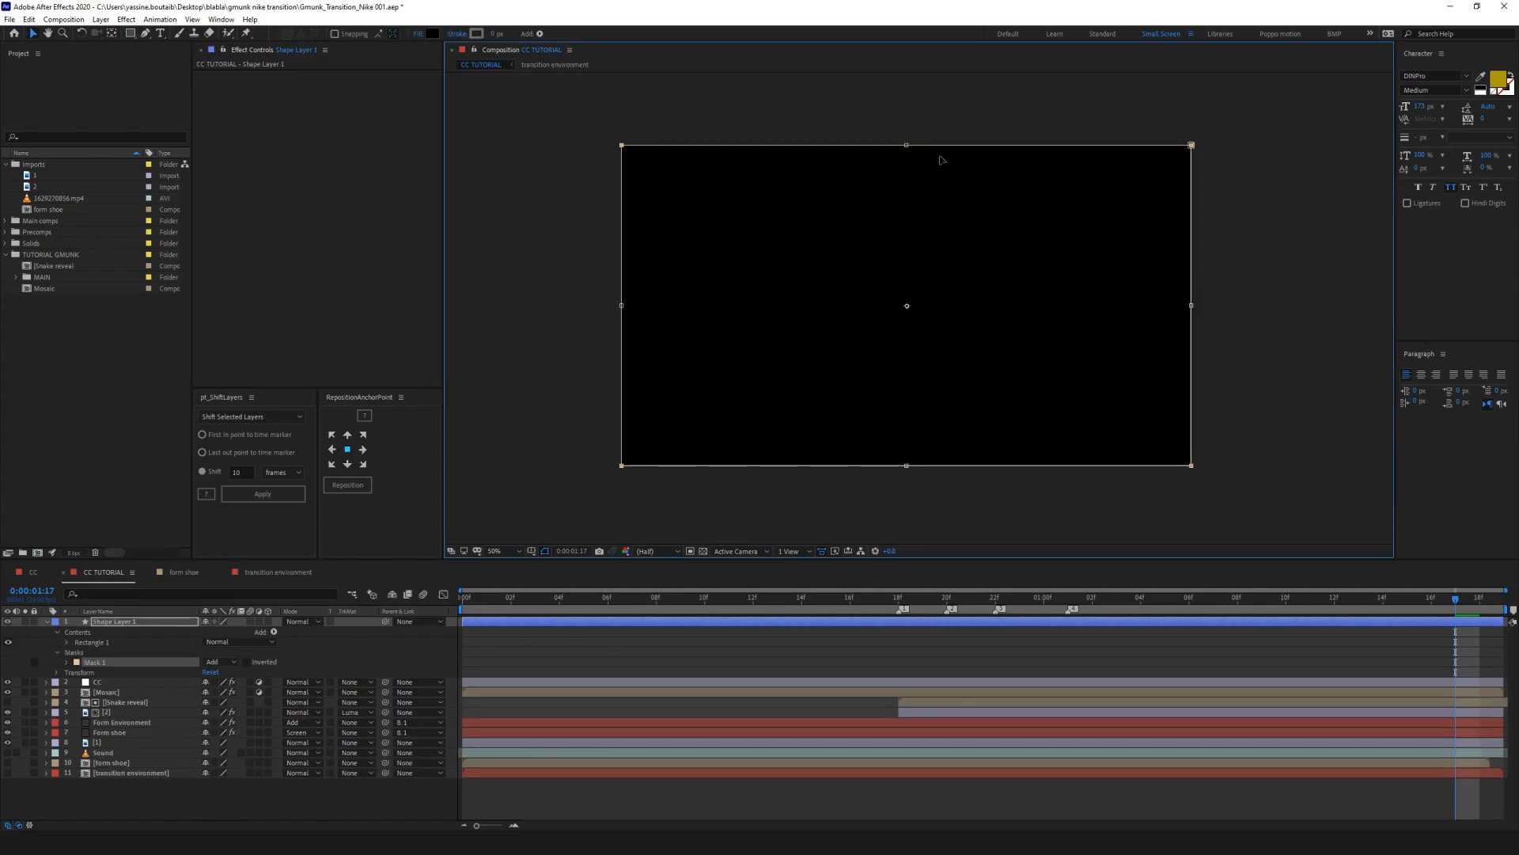
left_click_drag(907, 144, 940, 175)
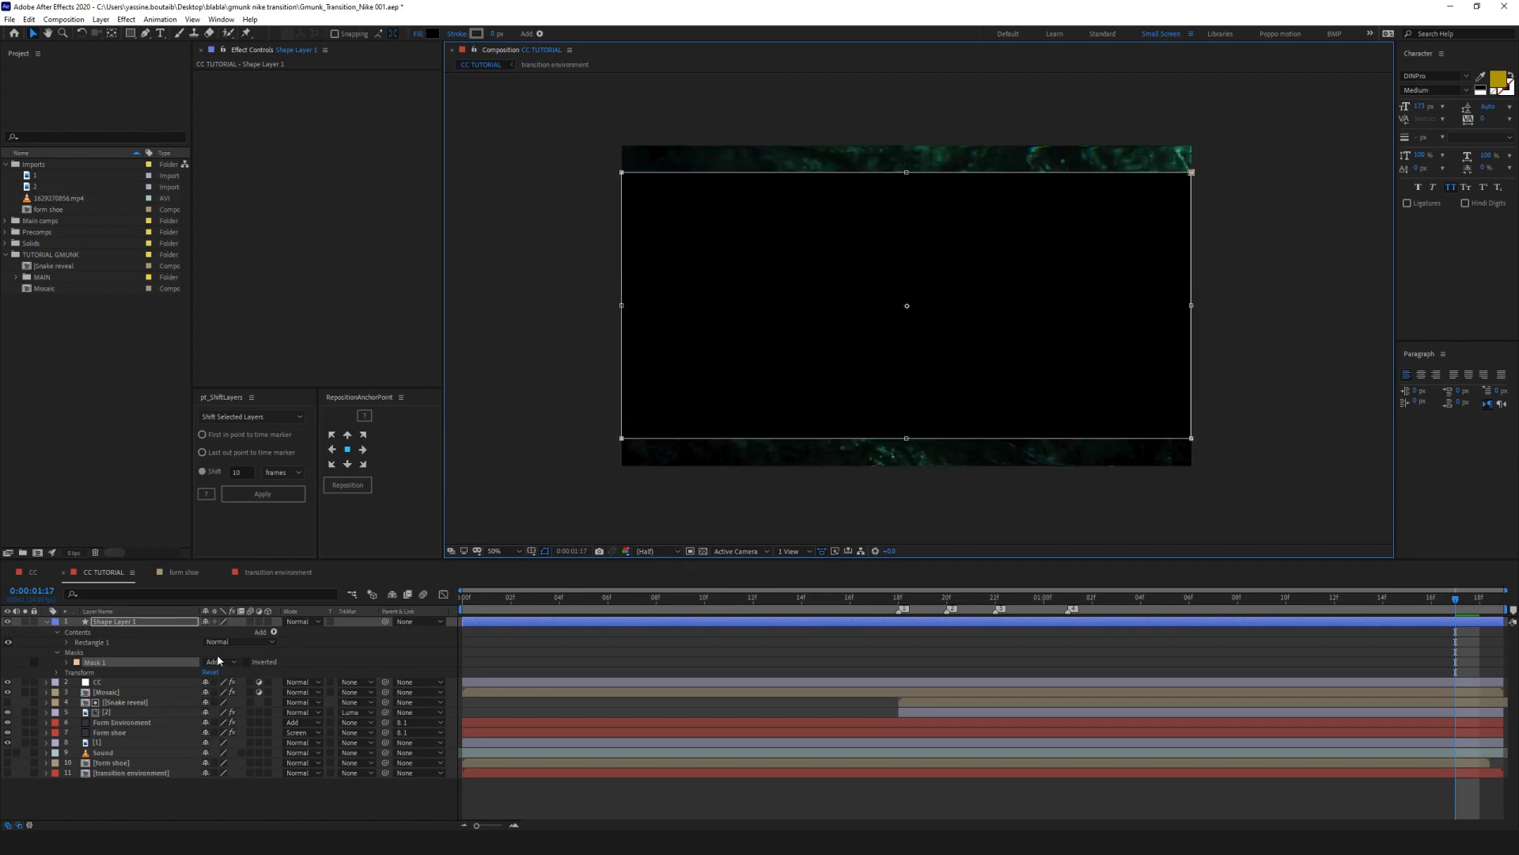
left_click(217, 661)
left_click(224, 693)
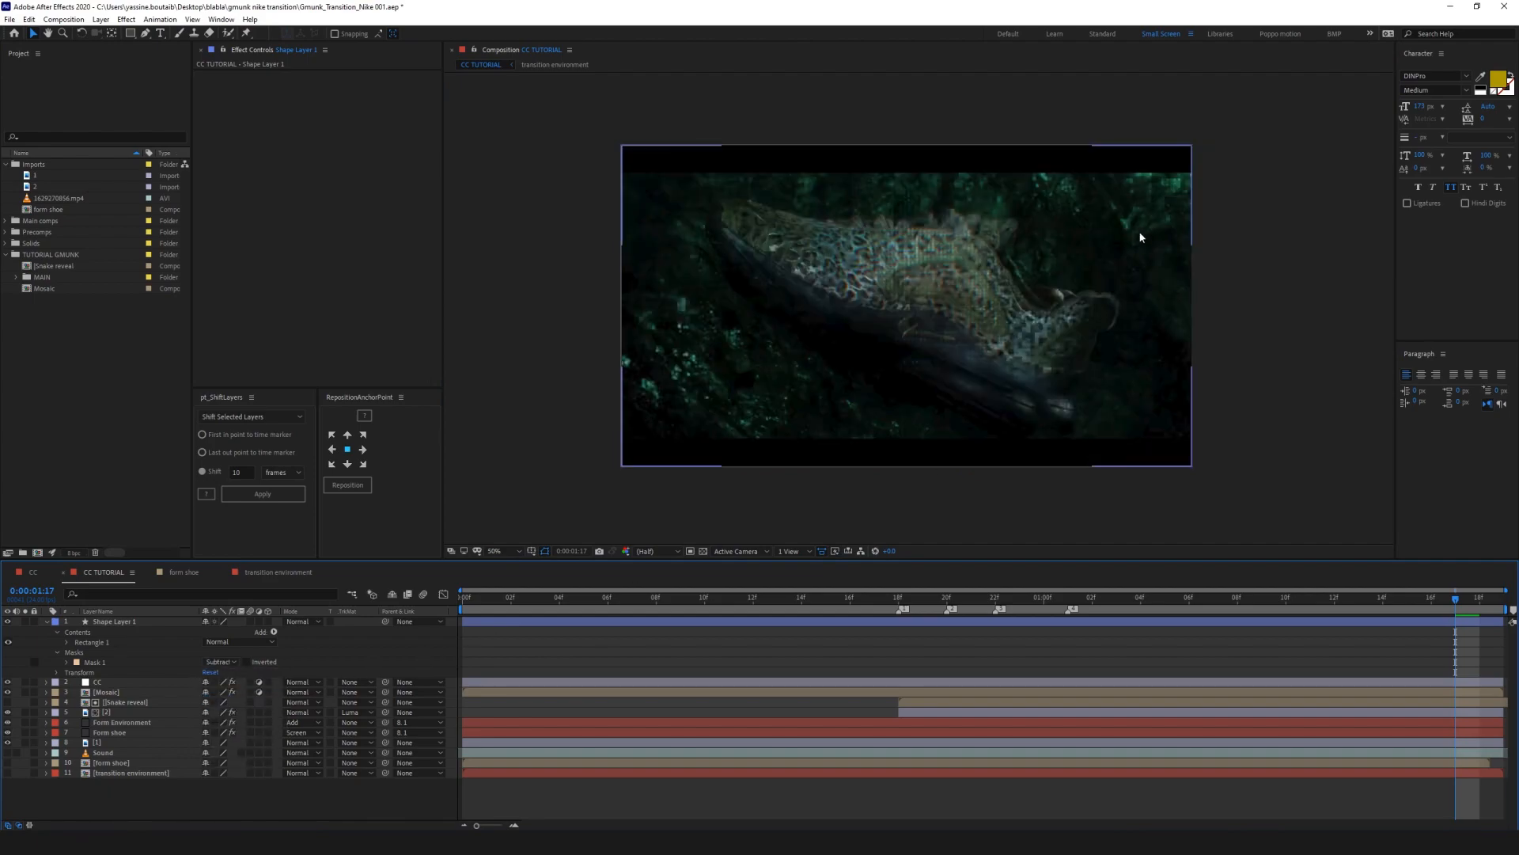
scroll(949, 422, "up", 3)
scroll(977, 459, "down", 3)
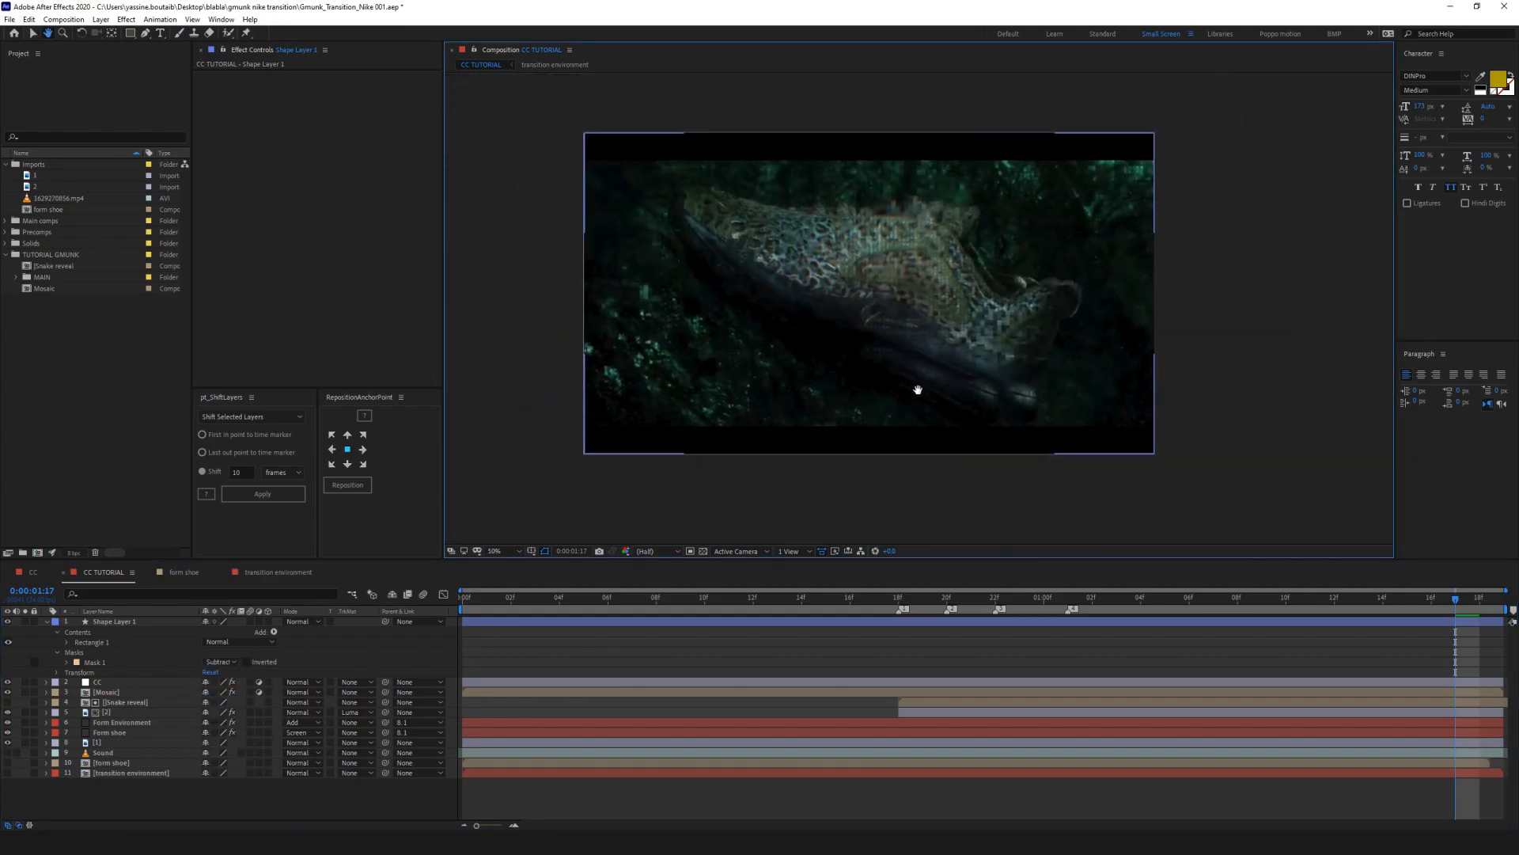
Step: Preview the letterboxed composition and examine the shoe's detail at the last frame up close
left_click(619, 668)
key("space")
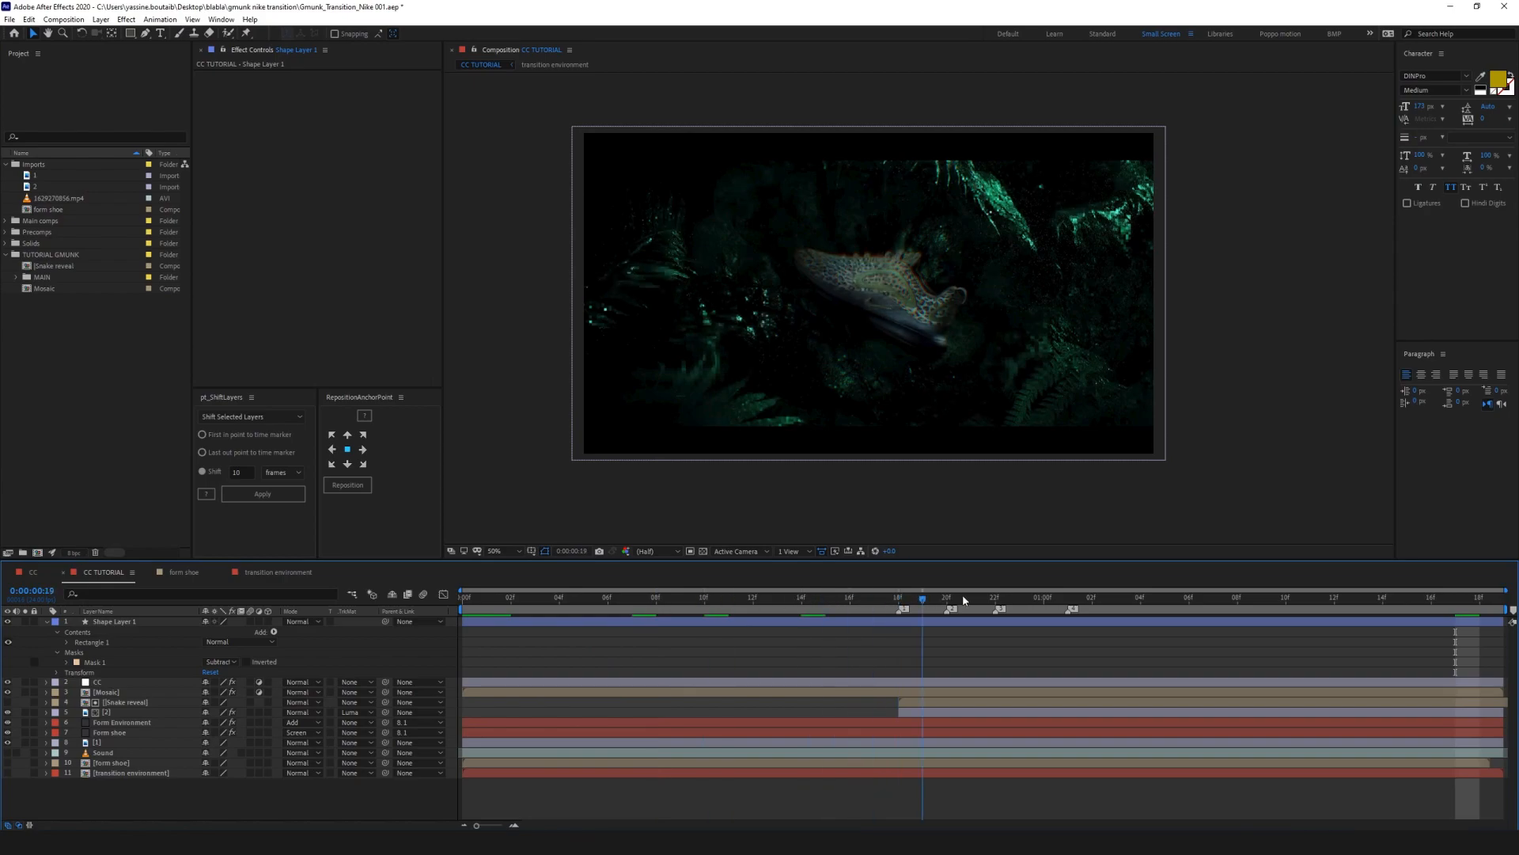
scroll(1002, 359, "up", 4)
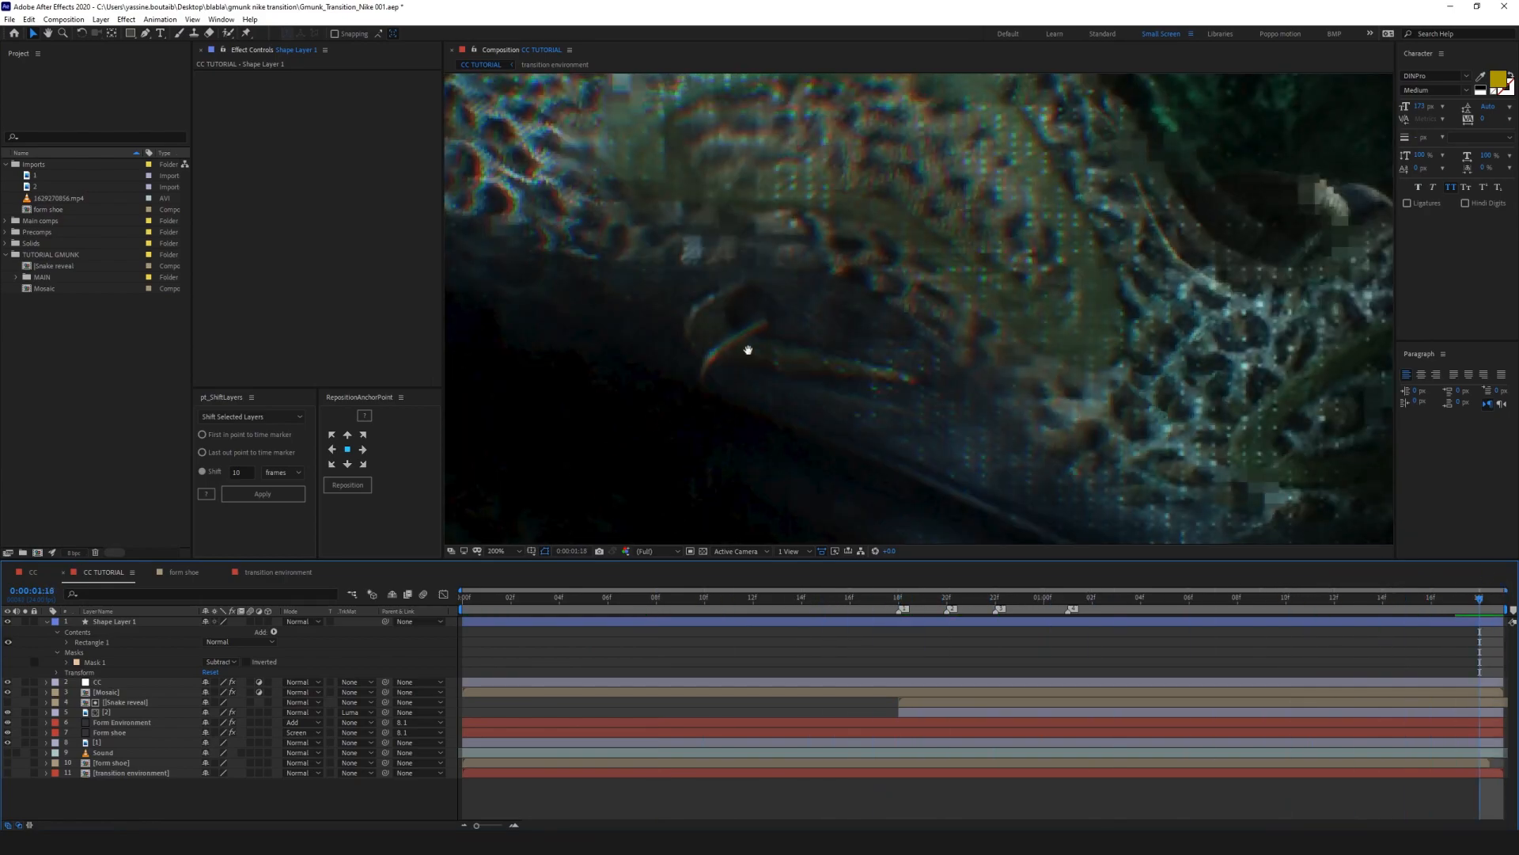
scroll(1001, 359, "down", 2)
left_click_drag(969, 311, 927, 431)
scroll(869, 334, "up", 1)
left_click(400, 653)
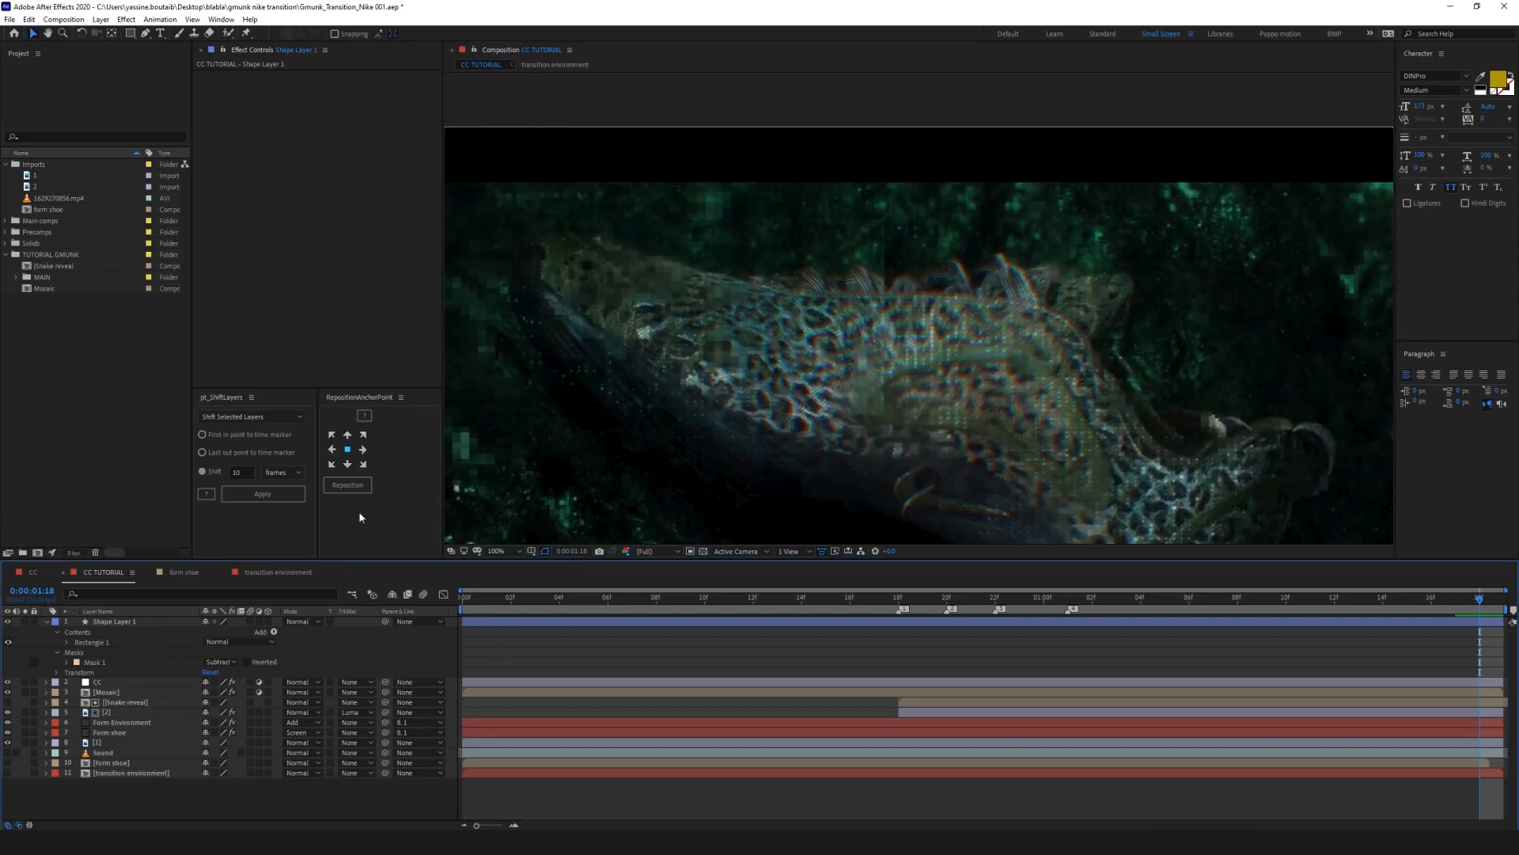
Step: Collapse the letterbox shape layer and rename it "strips"
left_click(46, 622)
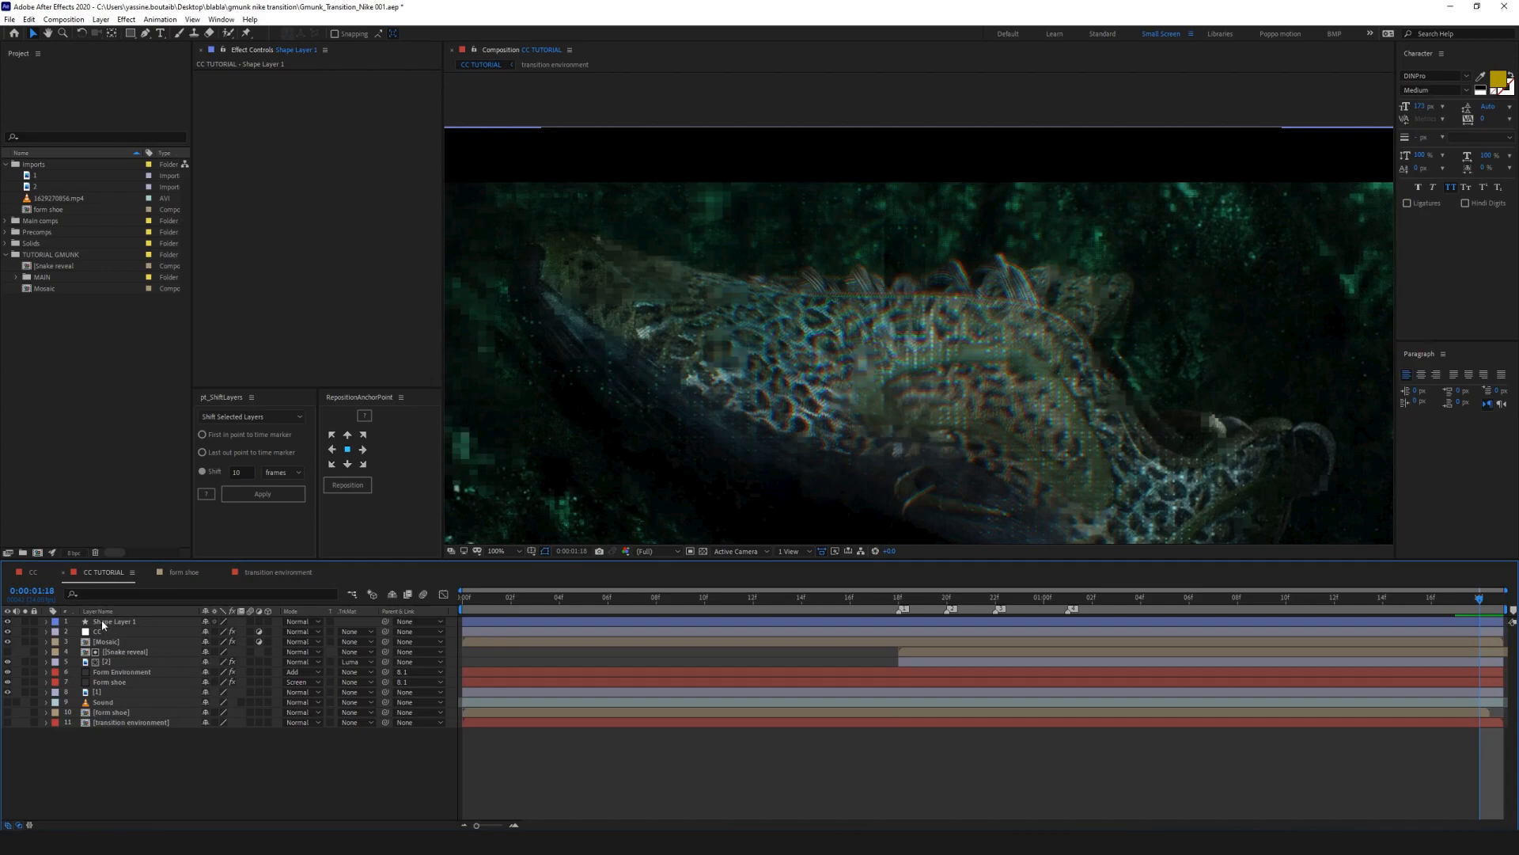
left_click(103, 625)
key("Return")
type("strip")
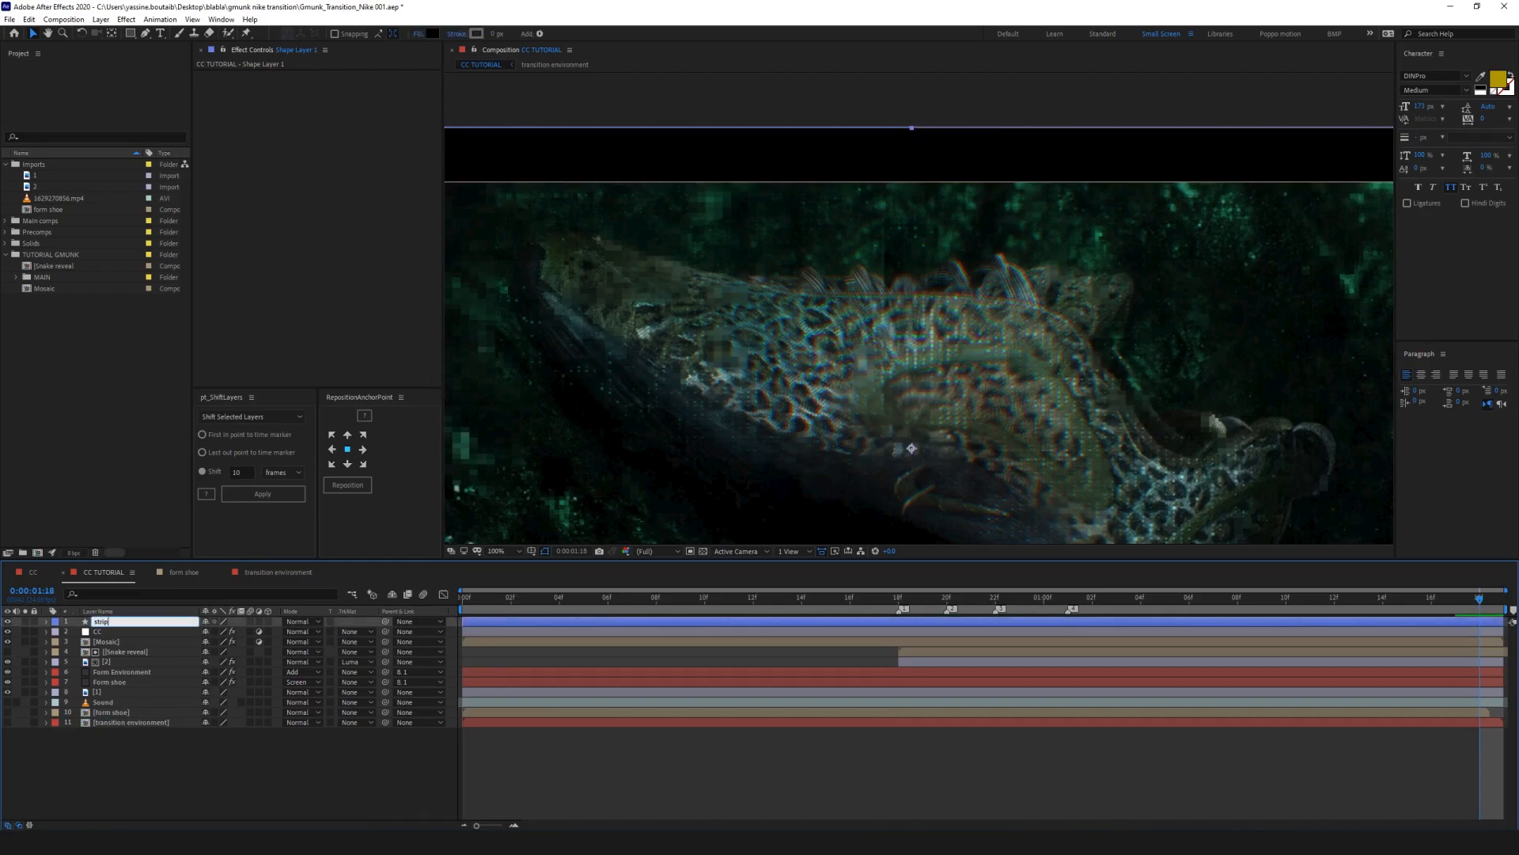
type("s")
key("Return")
Step: Apply the Venetian Blinds effect to the CC adjustment layer with Transition Completion at 10%
left_click(135, 633)
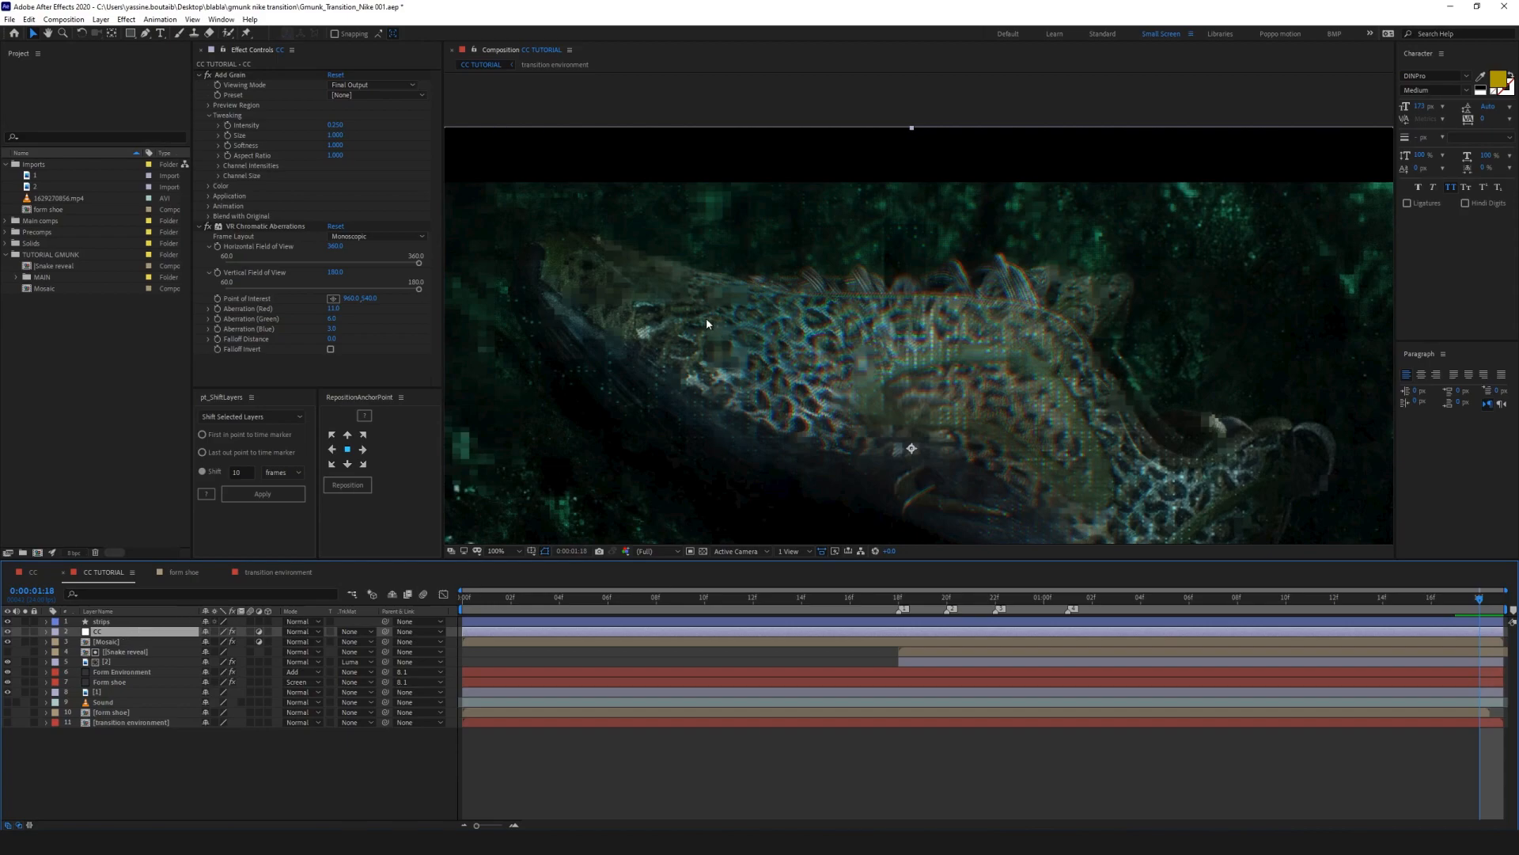
key("ctrl+space")
type("ven")
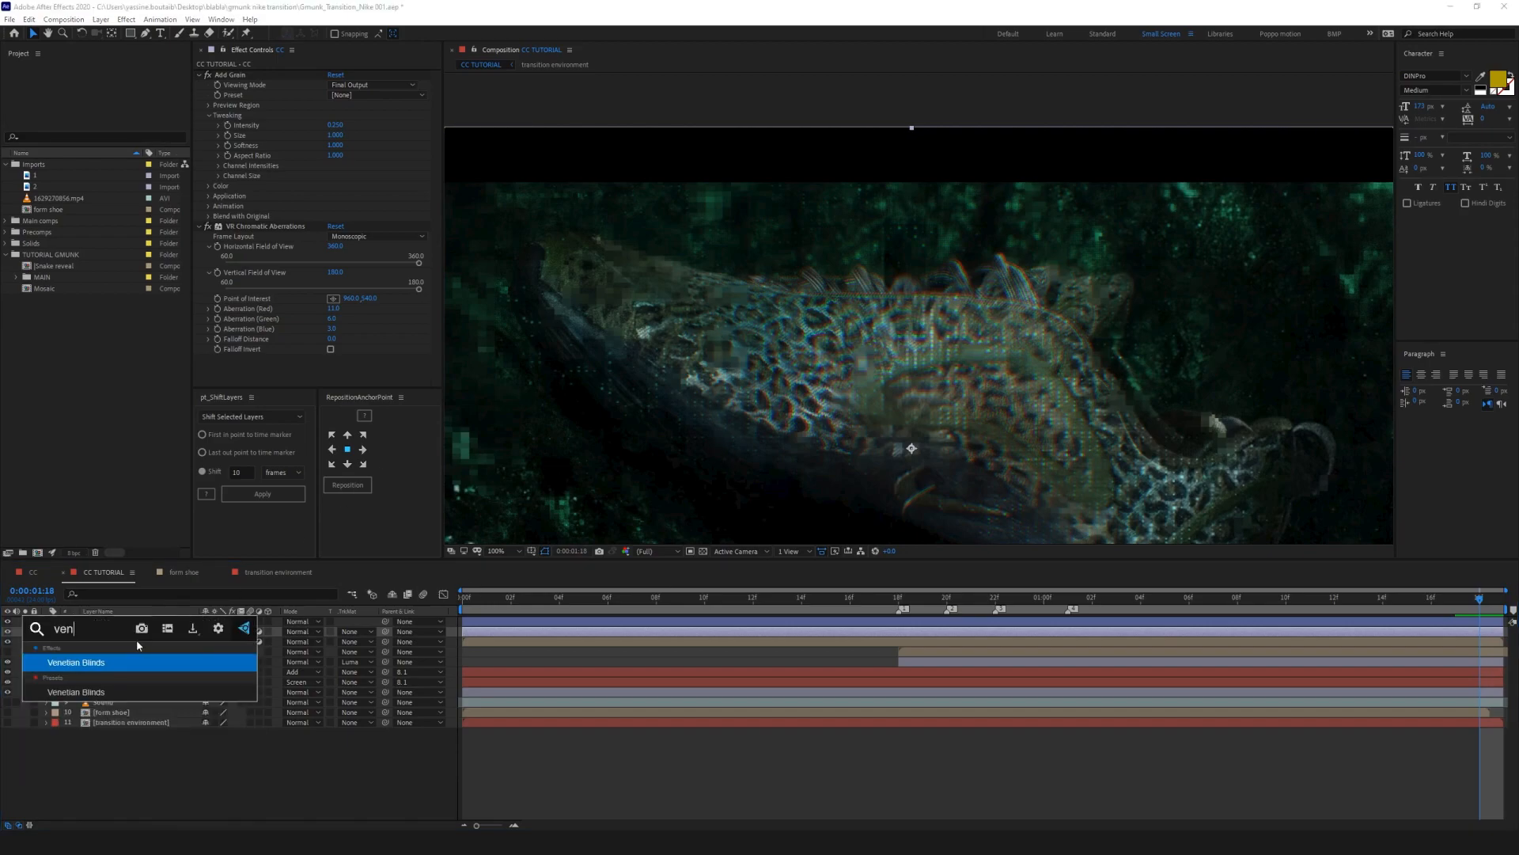
key("Return")
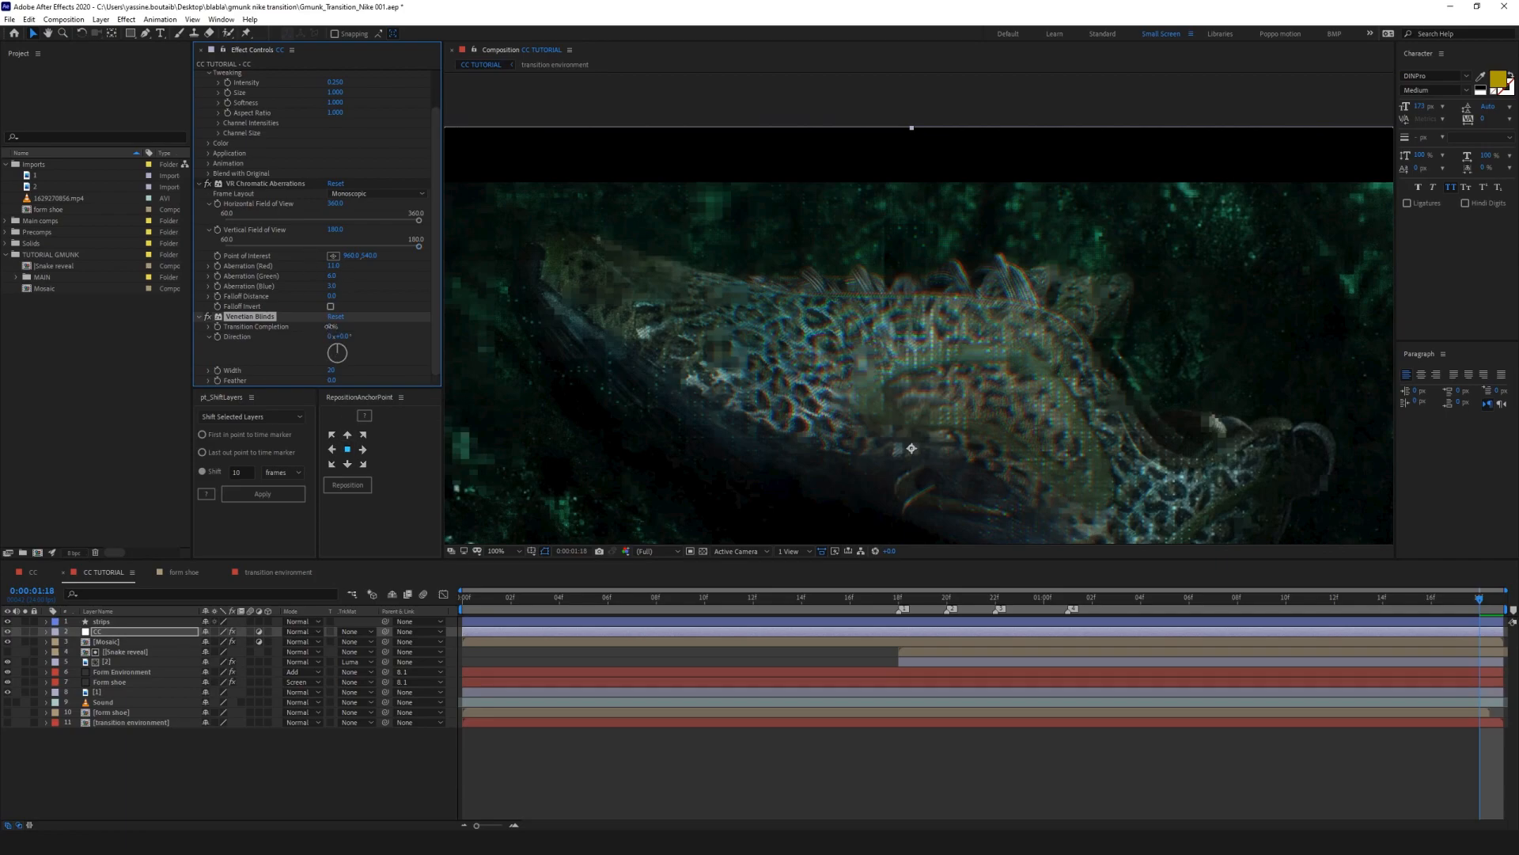
left_click_drag(336, 326, 343, 327)
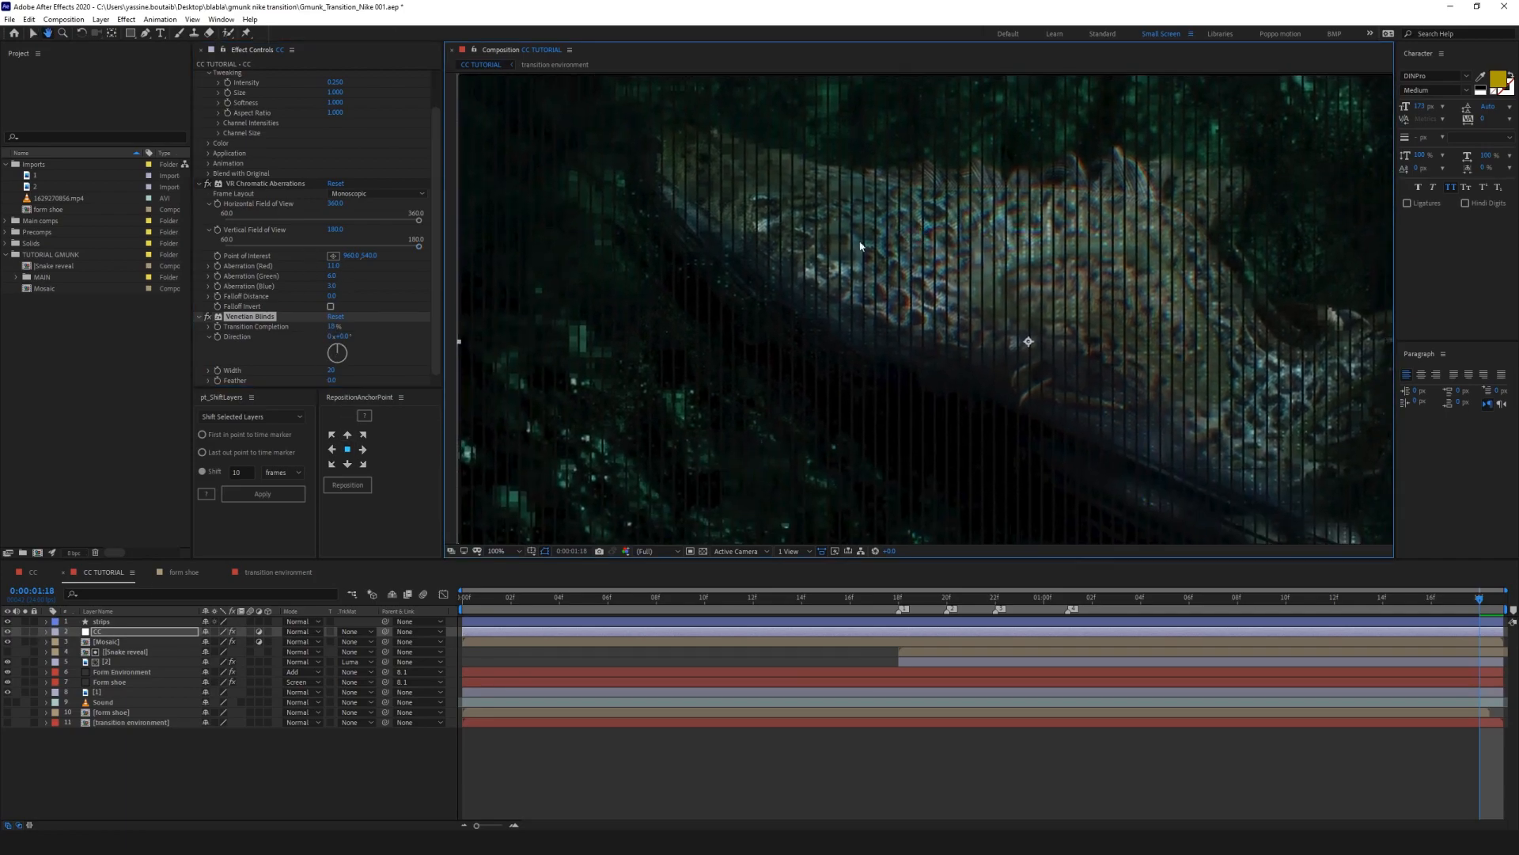
Step: Narrow the Venetian Blinds width to fine lines while only CC and the shoe image are soloed, and turn the solos off
left_click(25, 691)
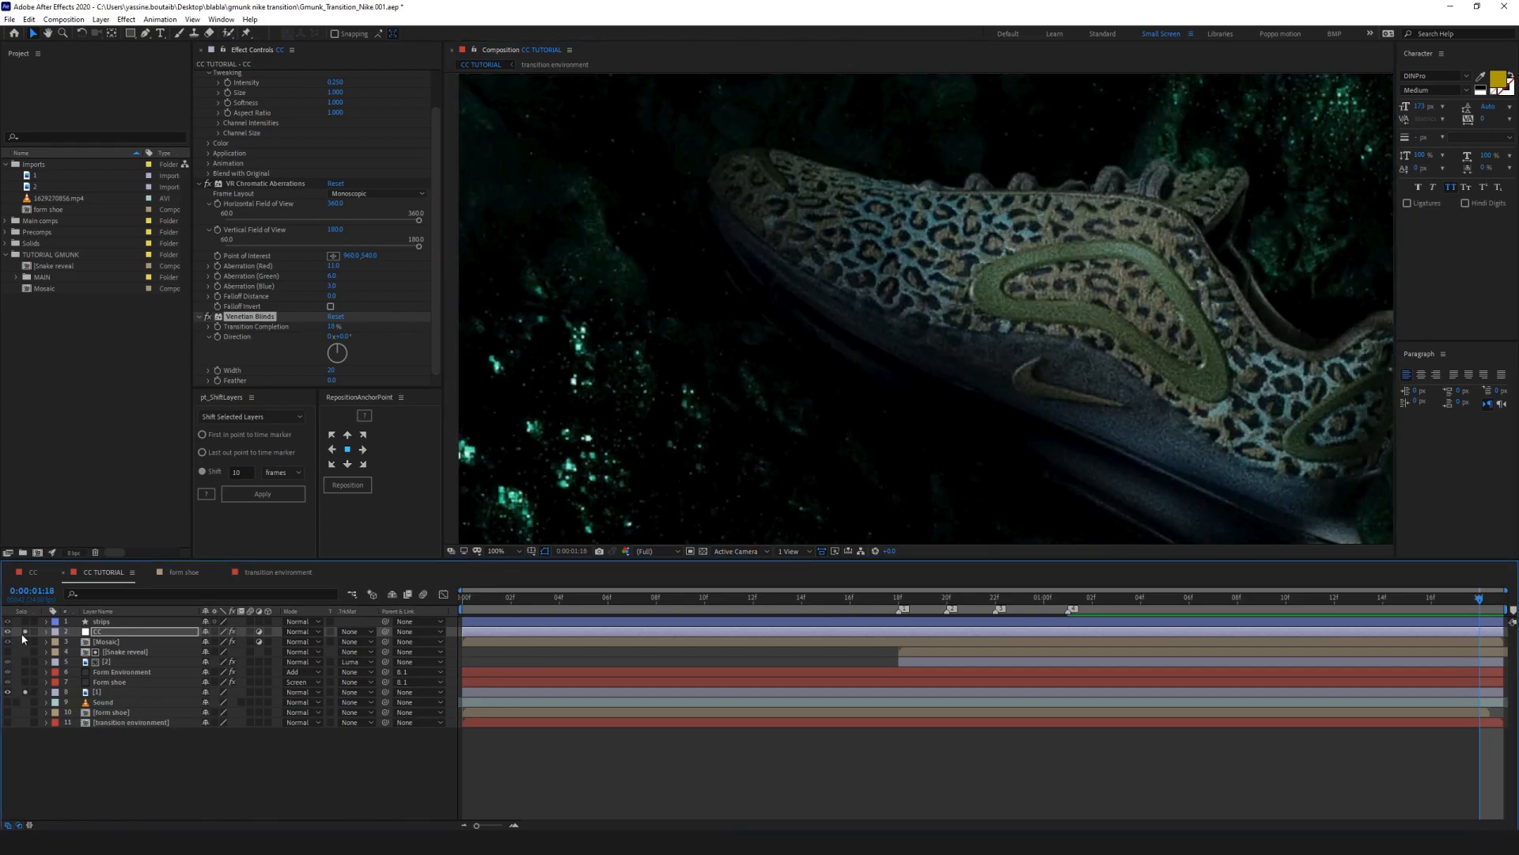
left_click(331, 327)
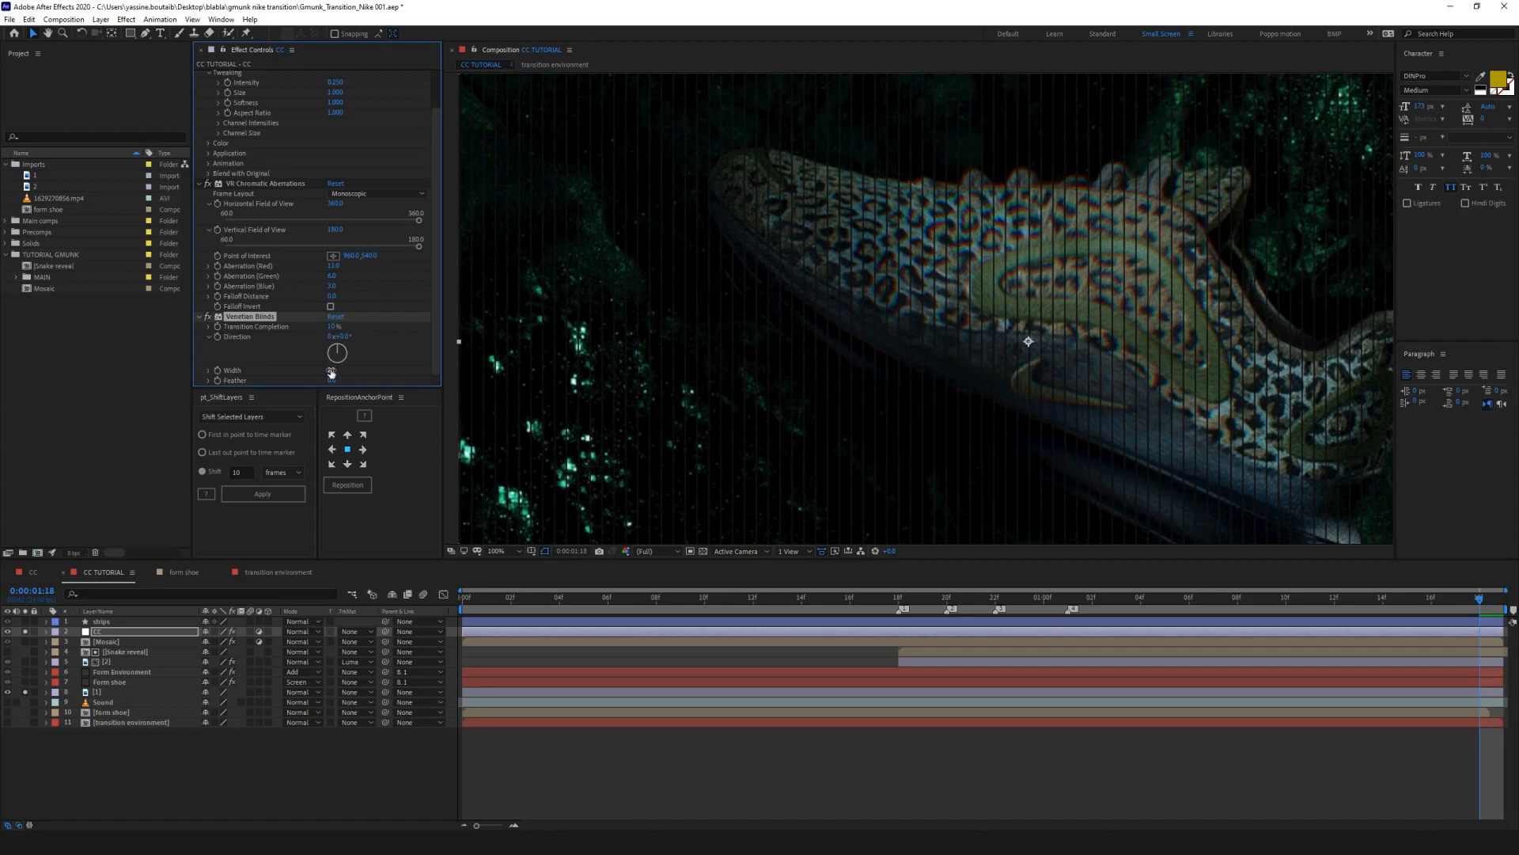
left_click_drag(326, 373, 330, 368)
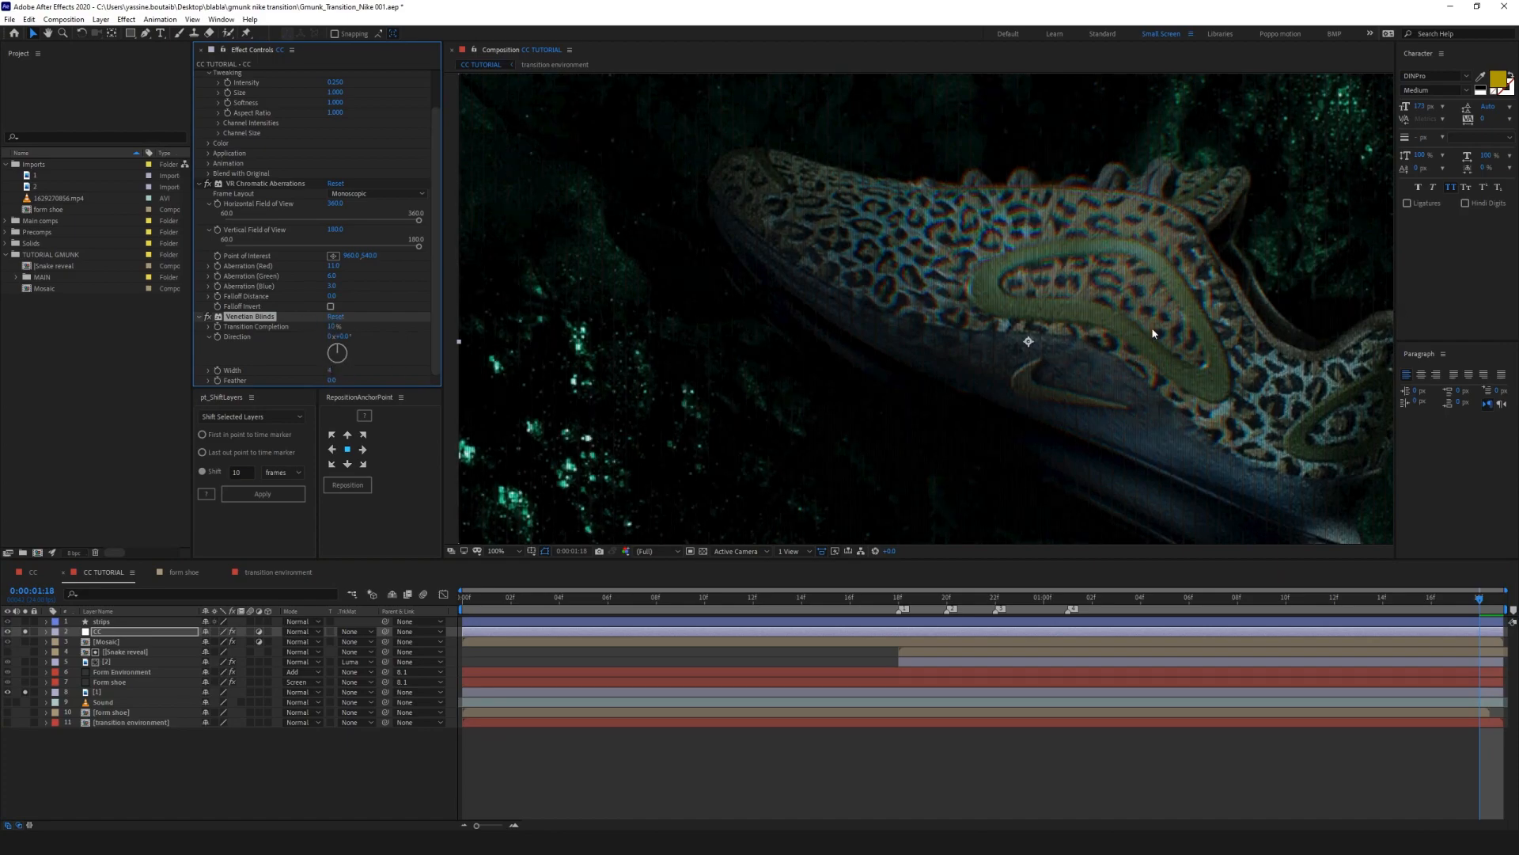
key("period")
key("period")
key("comma")
key("comma")
left_click_drag(25, 692, 25, 632)
Step: Add a text layer reading "Live" over the picture and place it directly below the CC layer
left_click_drag(1235, 281, 815, 404)
key("period")
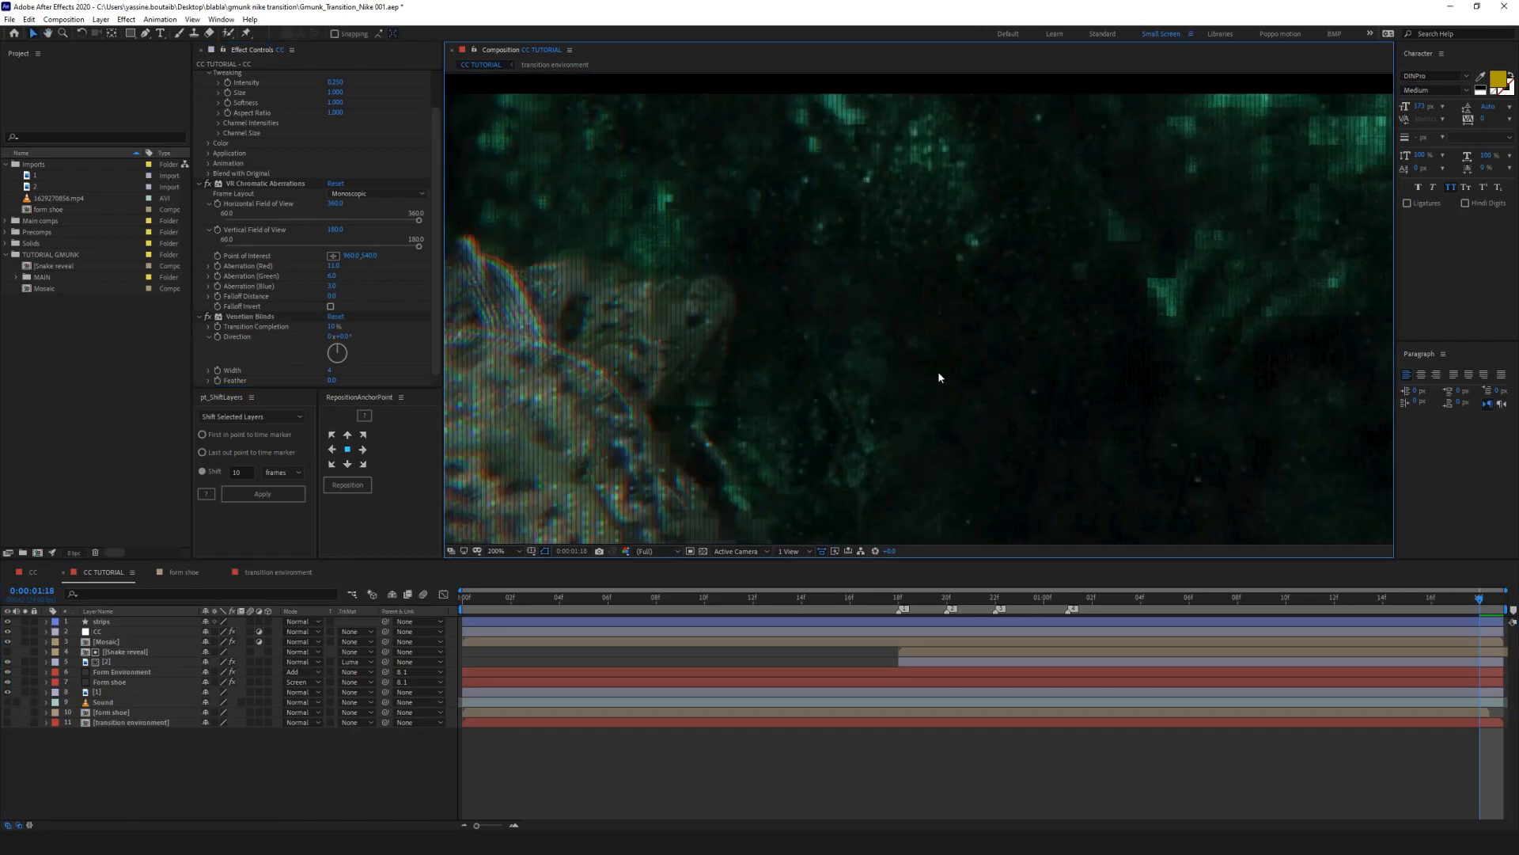
scroll(858, 332, "down", 3)
scroll(1060, 404, "up", 2)
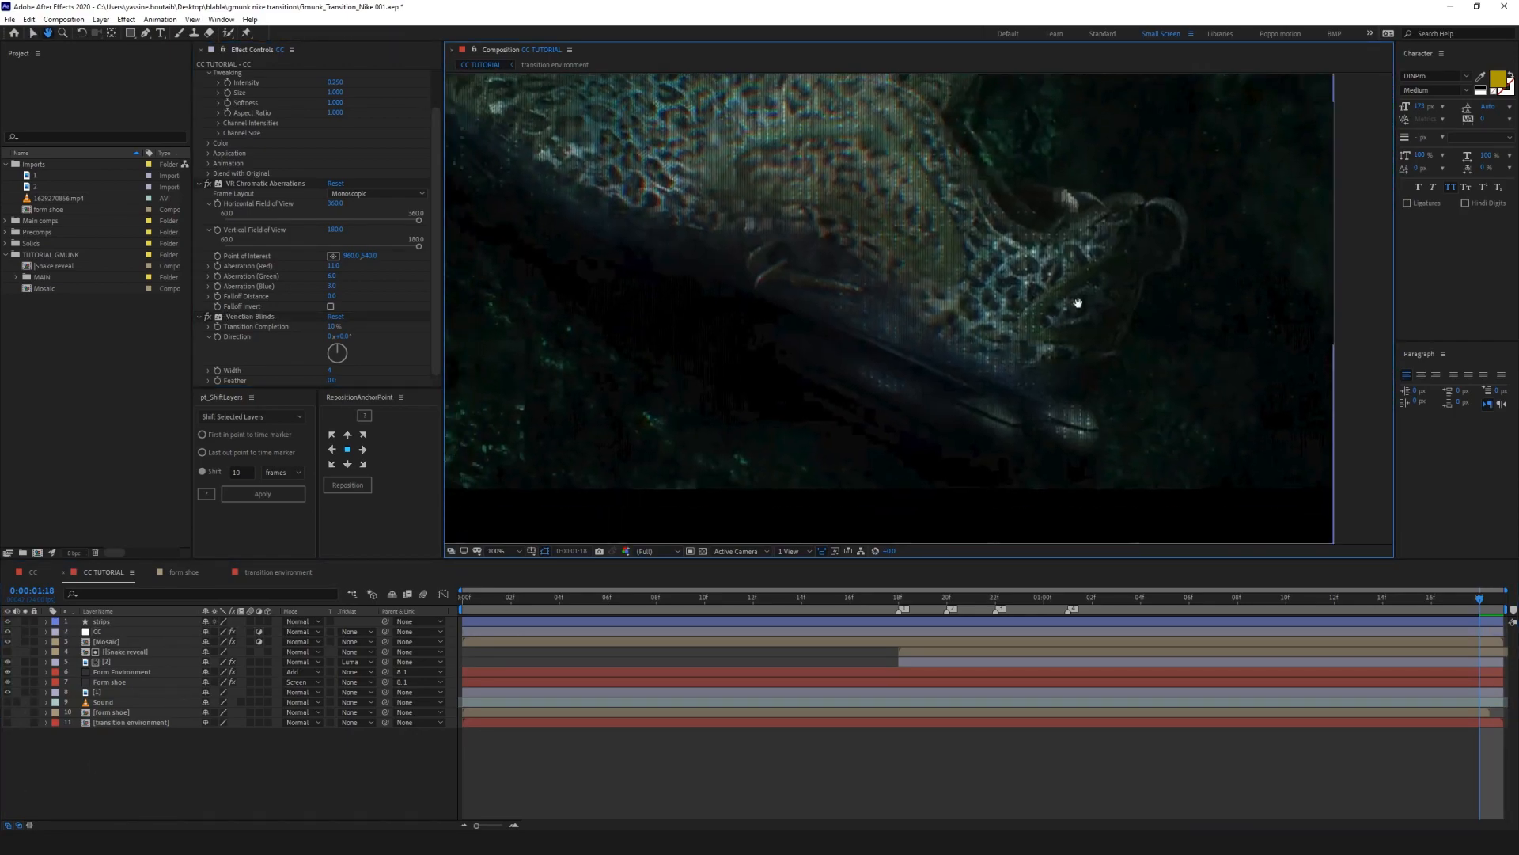
scroll(1068, 387, "down", 2)
key("v")
left_click(160, 33)
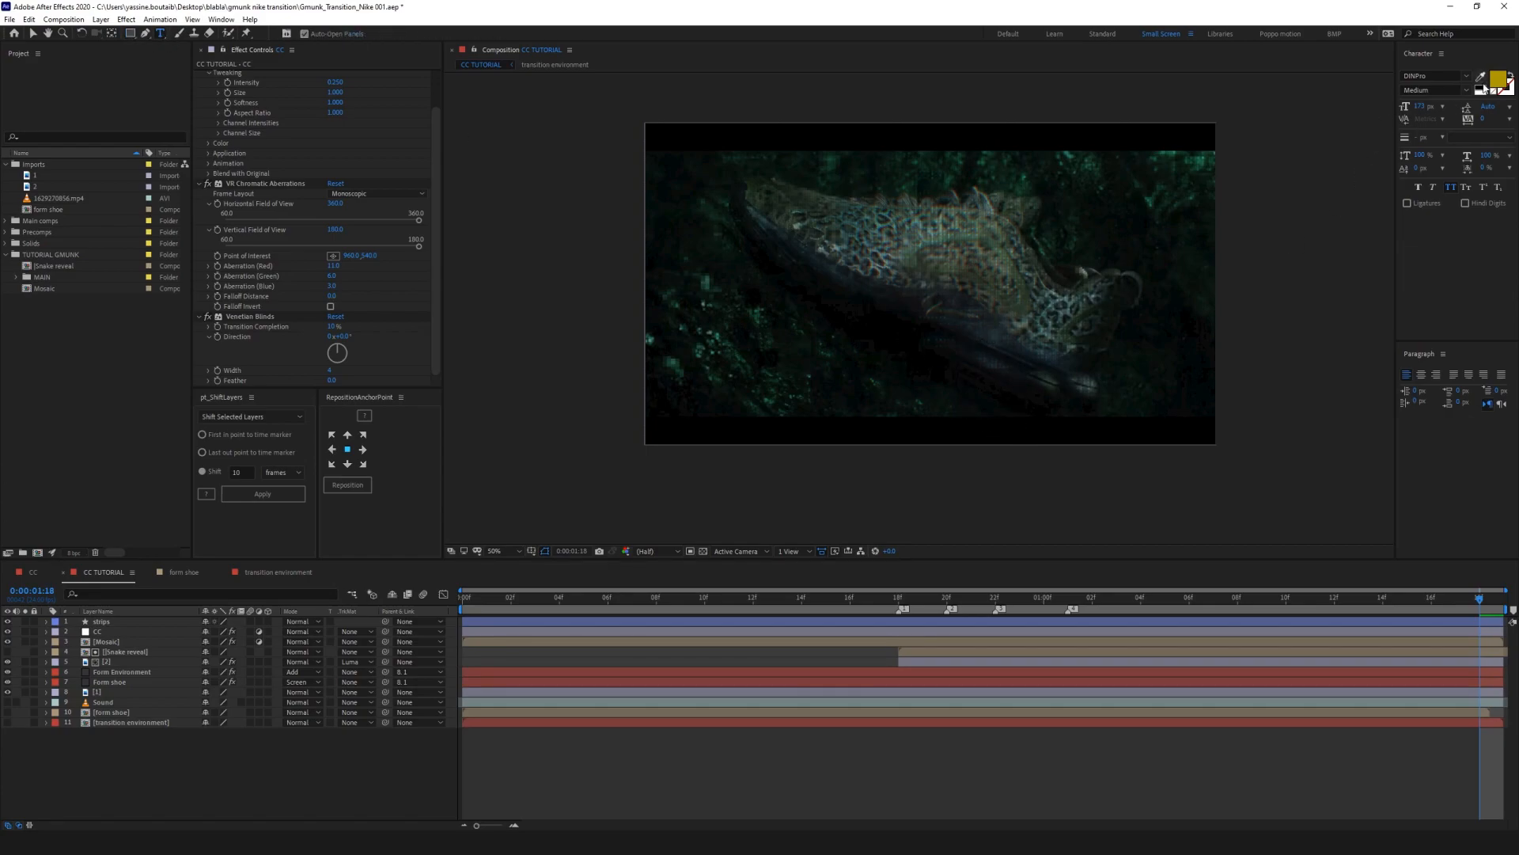
left_click(992, 352)
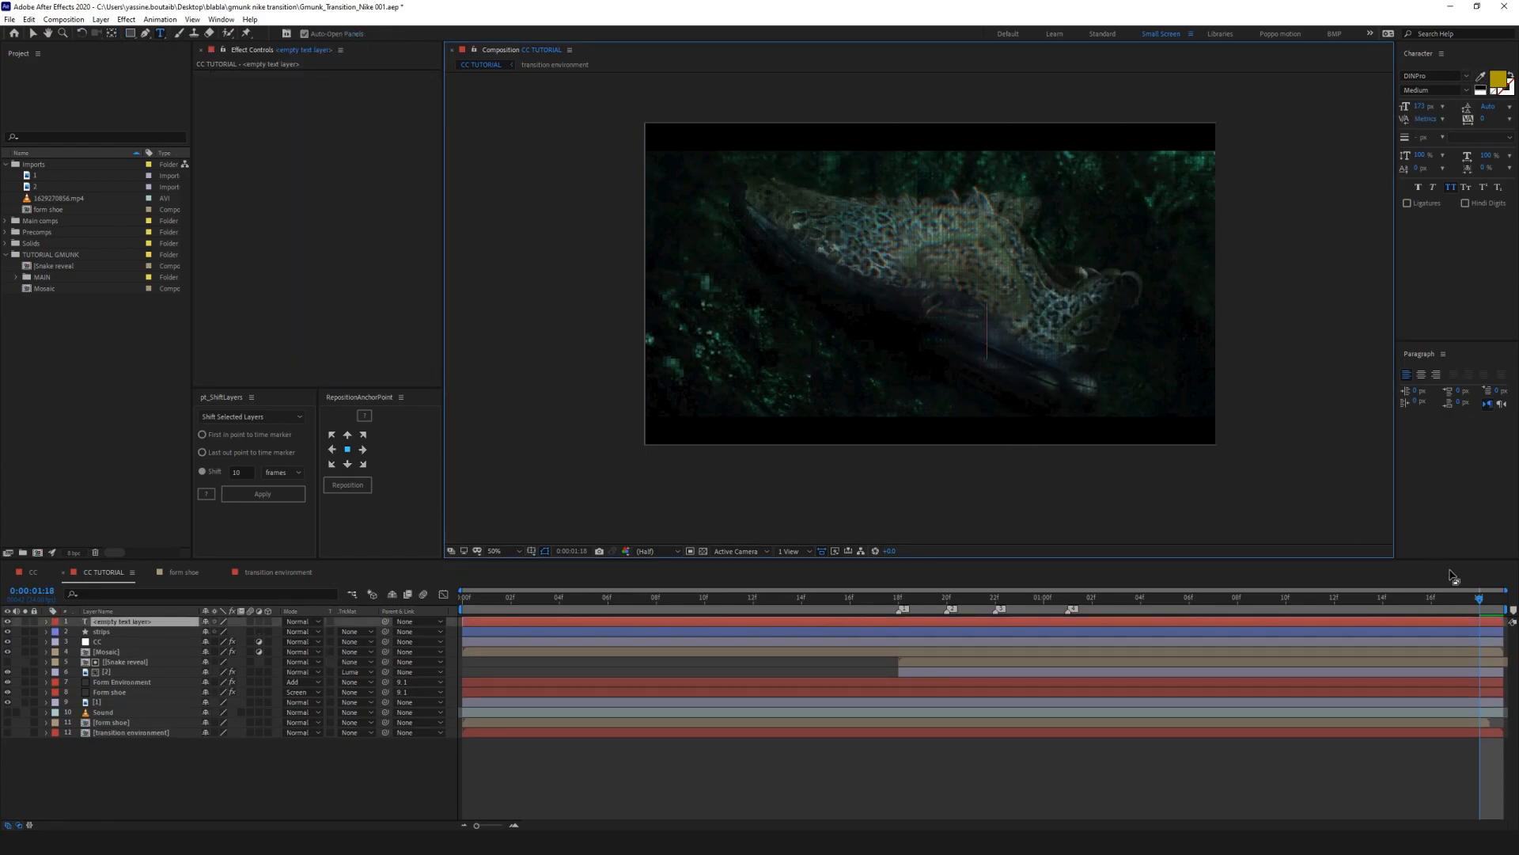
type("Live")
left_click(187, 628)
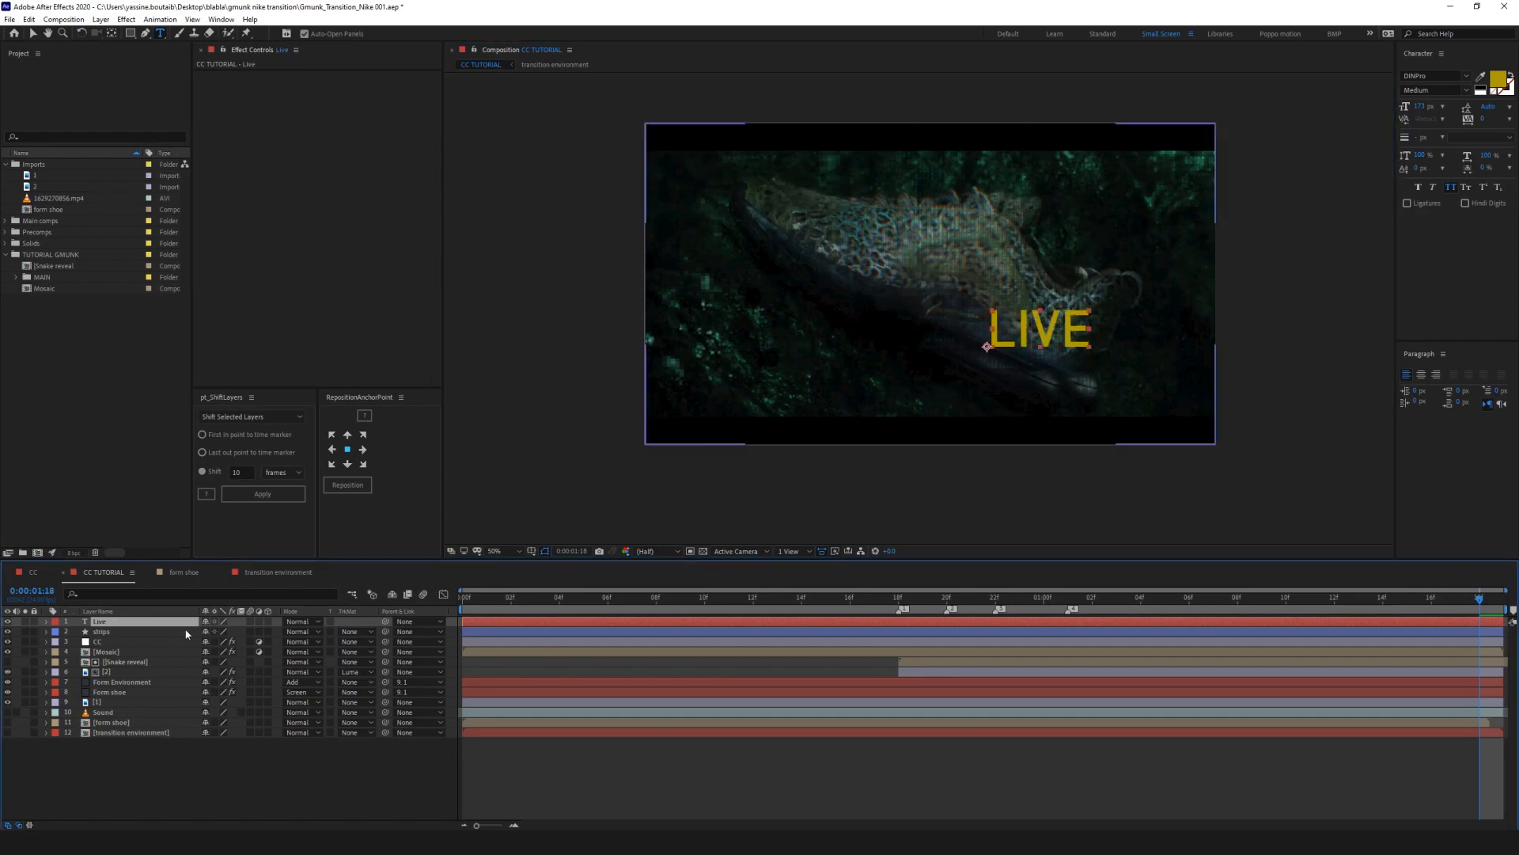
left_click_drag(130, 622, 131, 646)
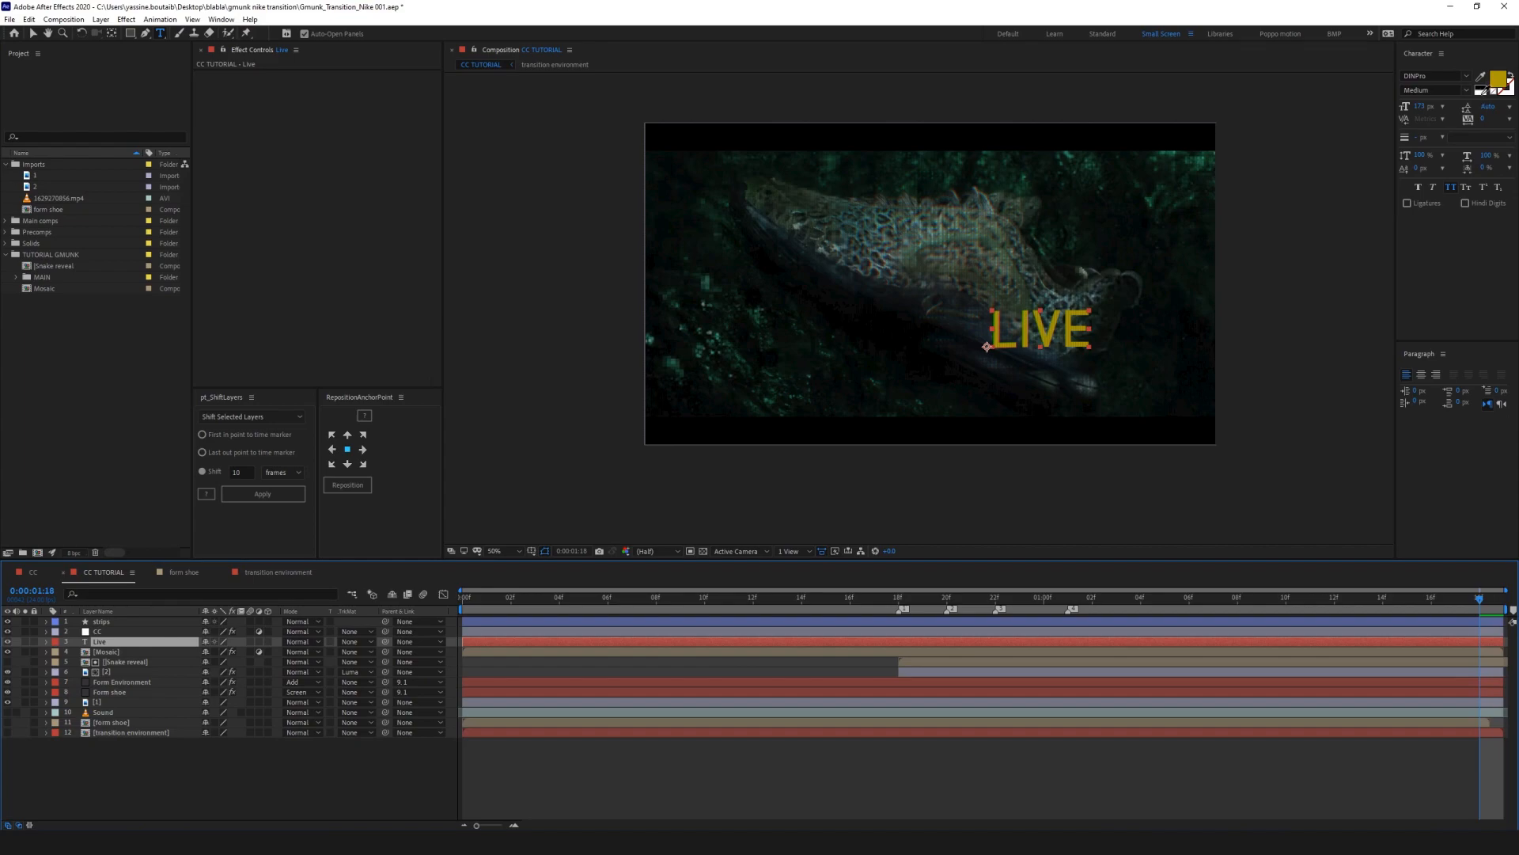
Step: Give the Live text a white fill and reduce its font size to a small caption
left_click(1481, 93)
left_click(1422, 107)
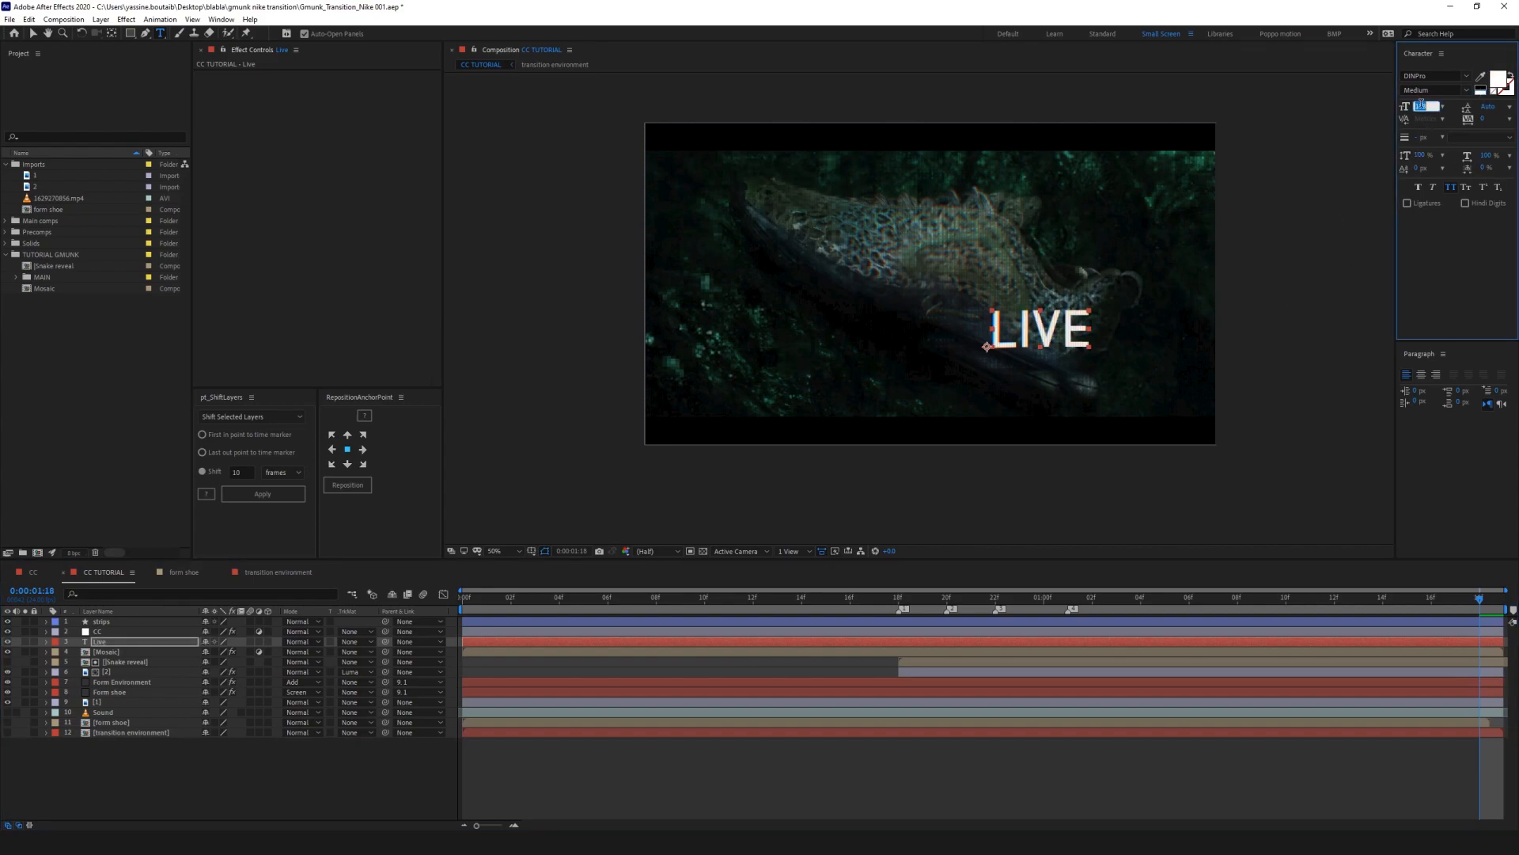
type("10")
key("Return")
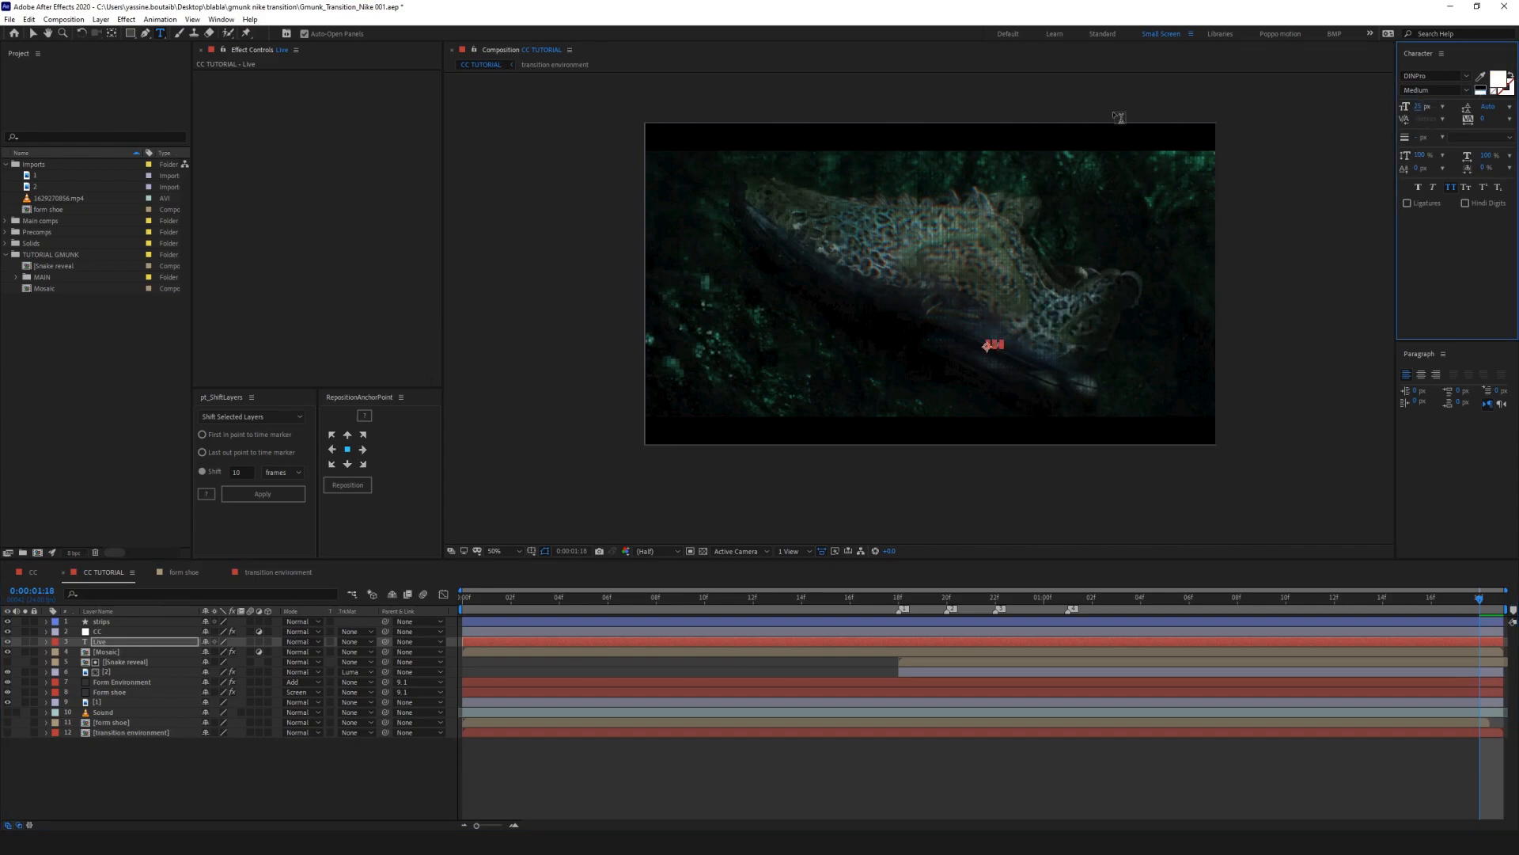
Step: Move the Live text to the picture's lower-right corner, just above the bottom letterbox bar
key("F2")
key("v")
left_click_drag(995, 345, 1186, 407)
key("F2")
Step: Set the shape fill to red and draw a small square just left of the Live text
left_click(131, 33)
left_click(162, 35)
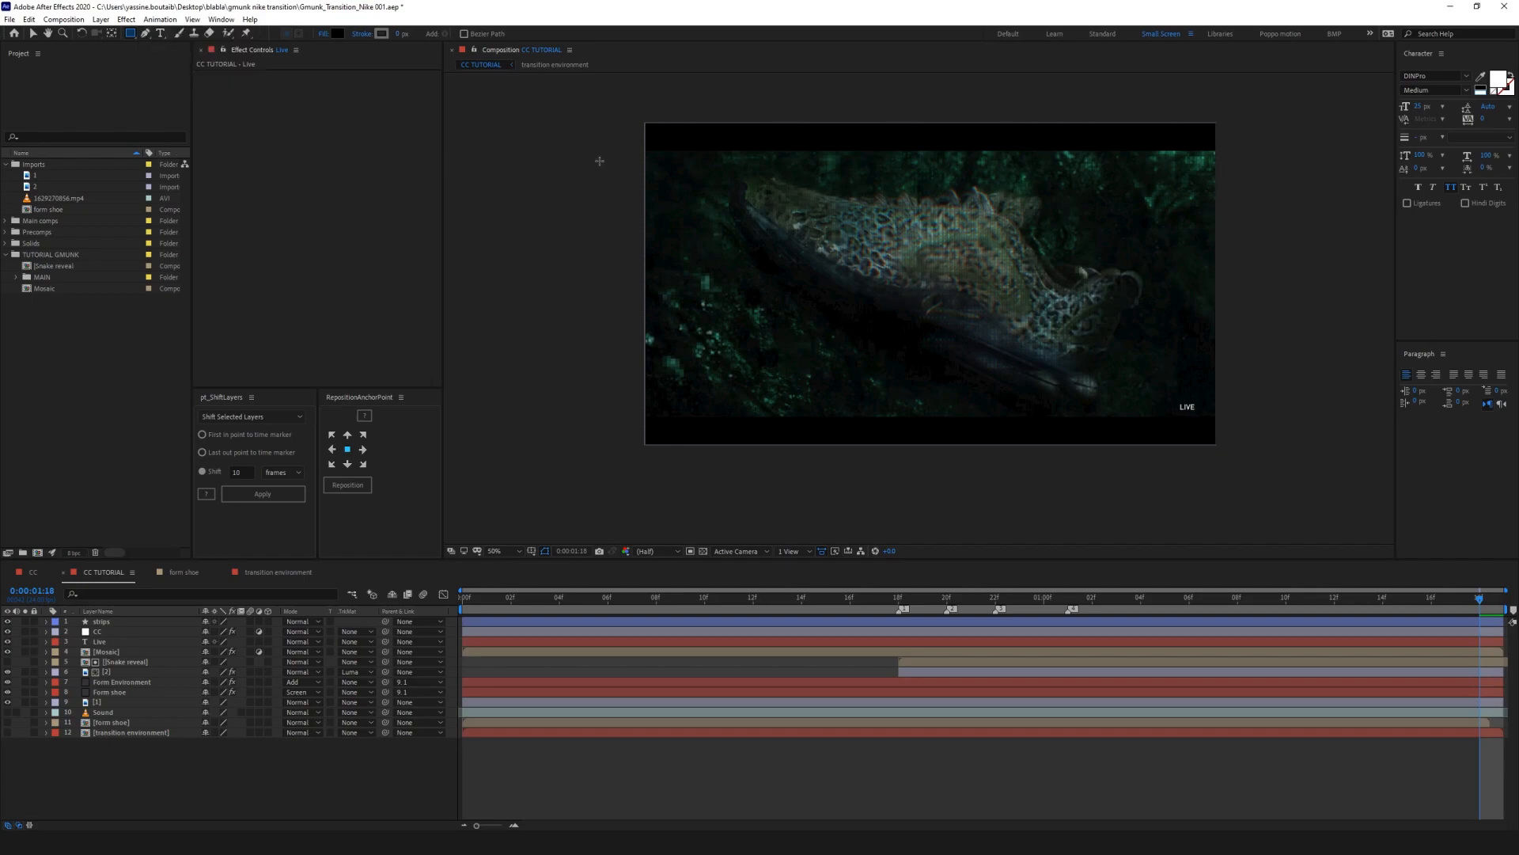
scroll(886, 197, "up", 1)
key("space")
left_click_drag(1192, 450, 631, 347)
left_click_drag(844, 401, 903, 426)
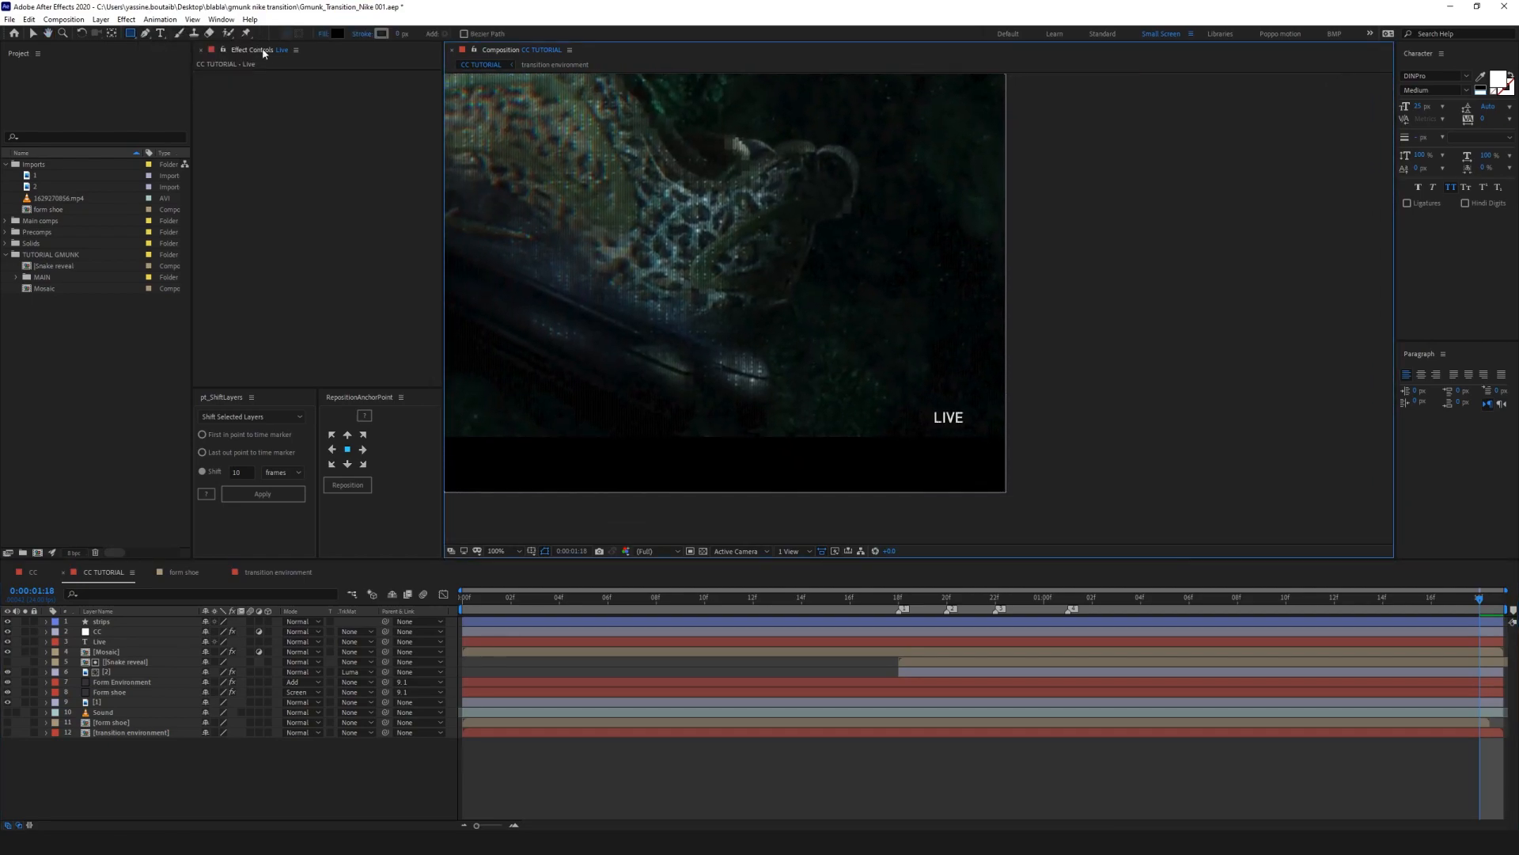
left_click(338, 34)
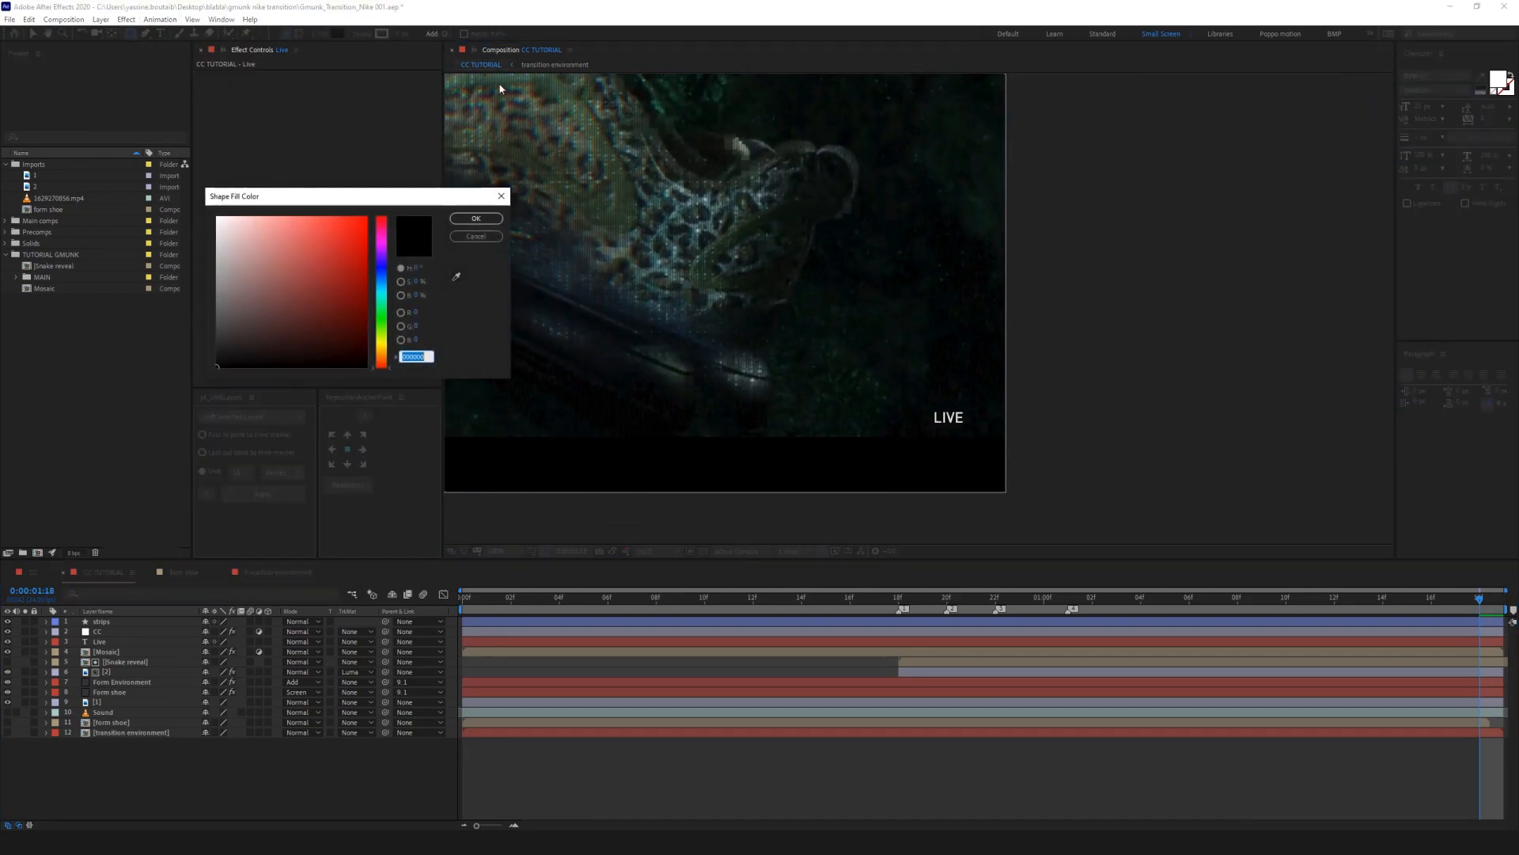
left_click_drag(307, 301, 372, 192)
left_click(459, 217)
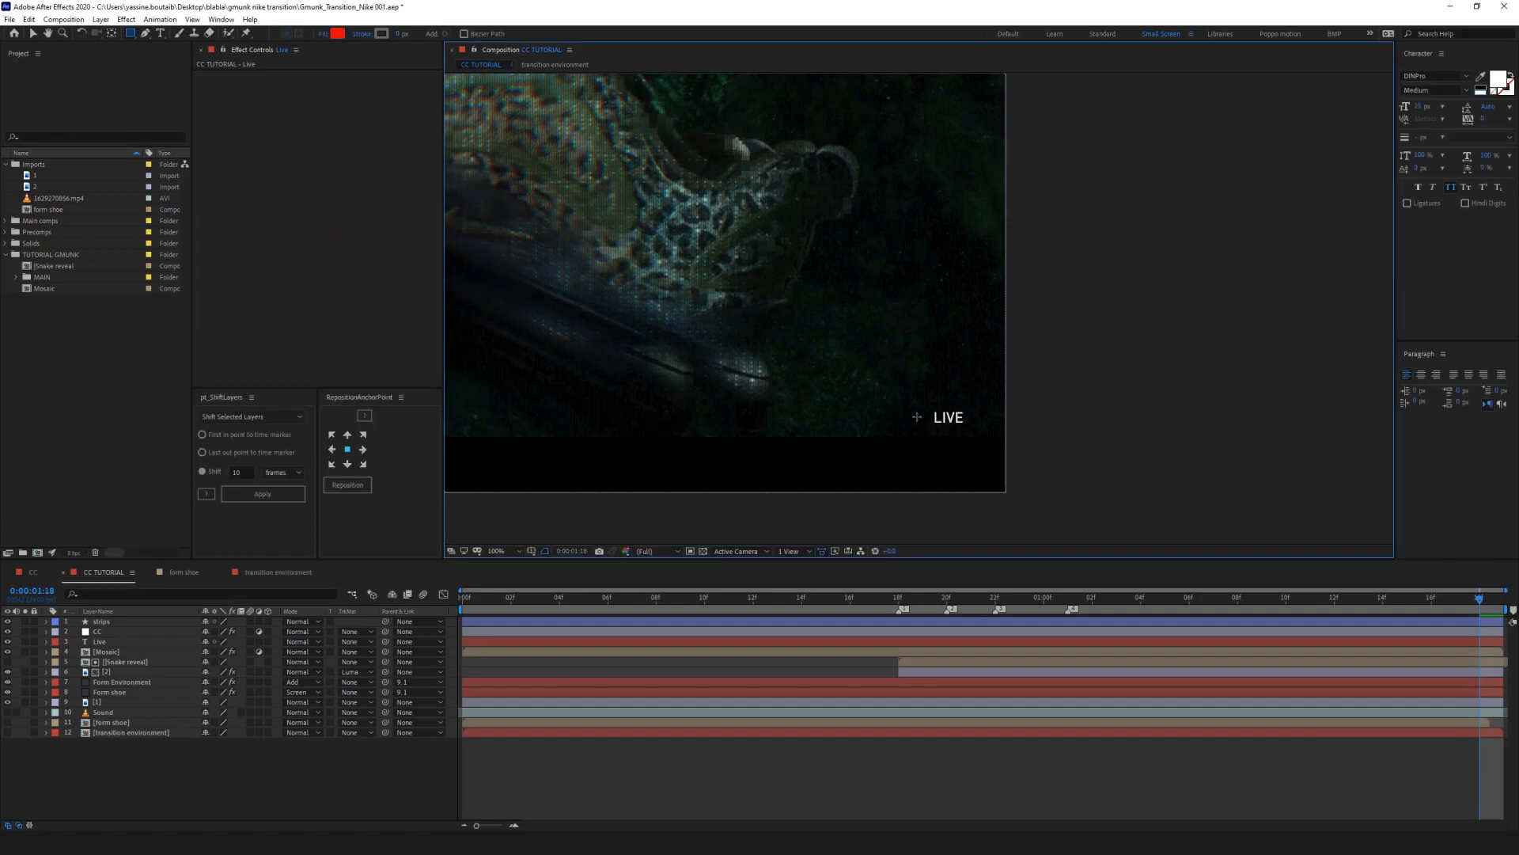
left_click_drag(912, 411, 923, 423)
Step: Collapse the red square's shape layer and reorder it between the CC and Live layers
left_click(132, 627)
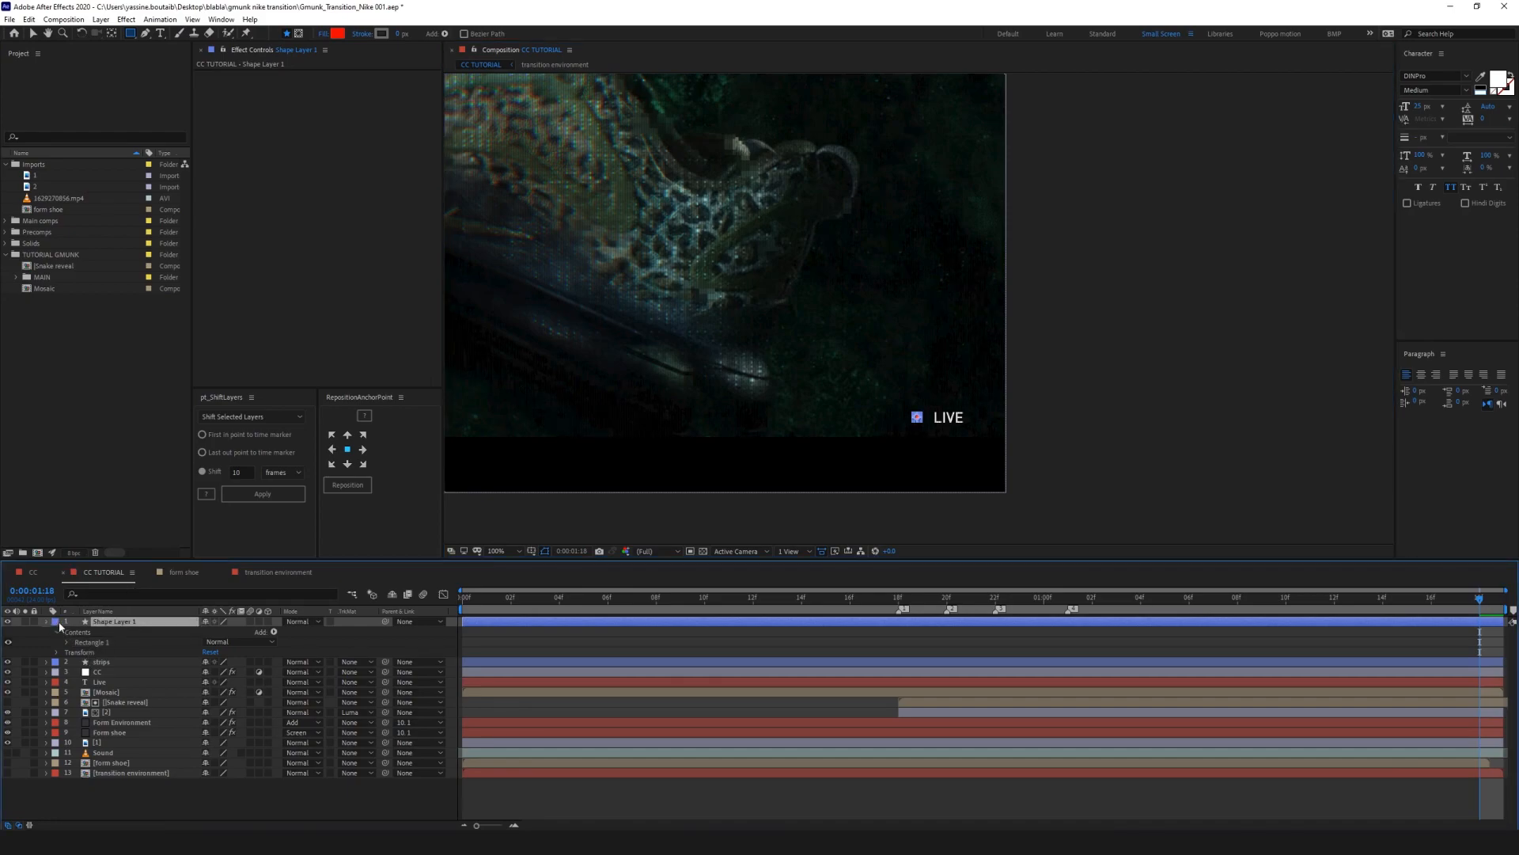
left_click(46, 621)
left_click_drag(111, 623, 113, 654)
left_click(229, 745)
key("v")
Step: Rename the red square's layer "Live button"
left_click(106, 642)
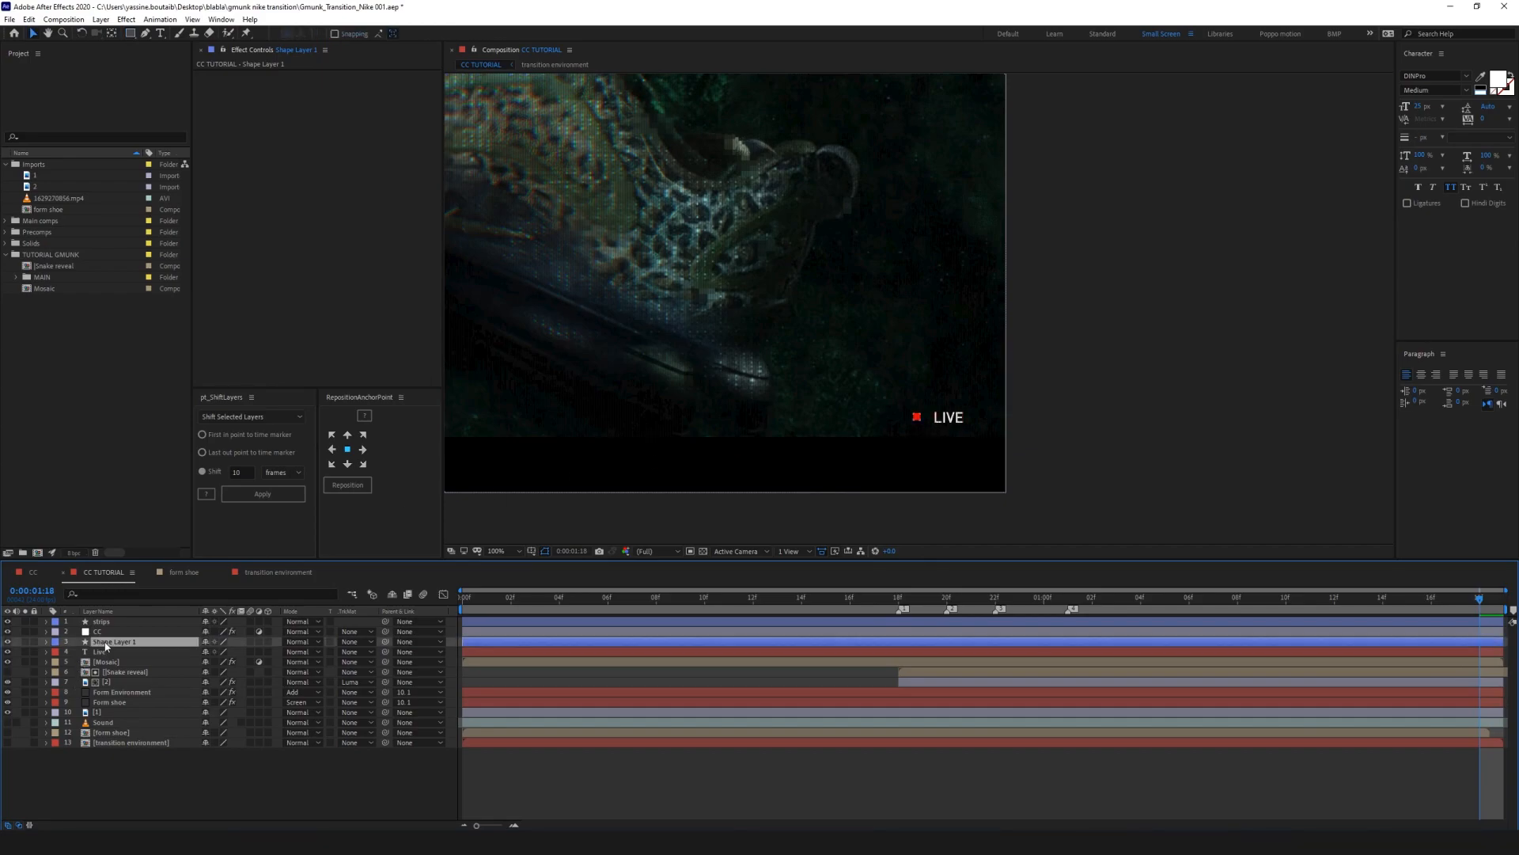
key("Return")
type("Live button")
key("Return")
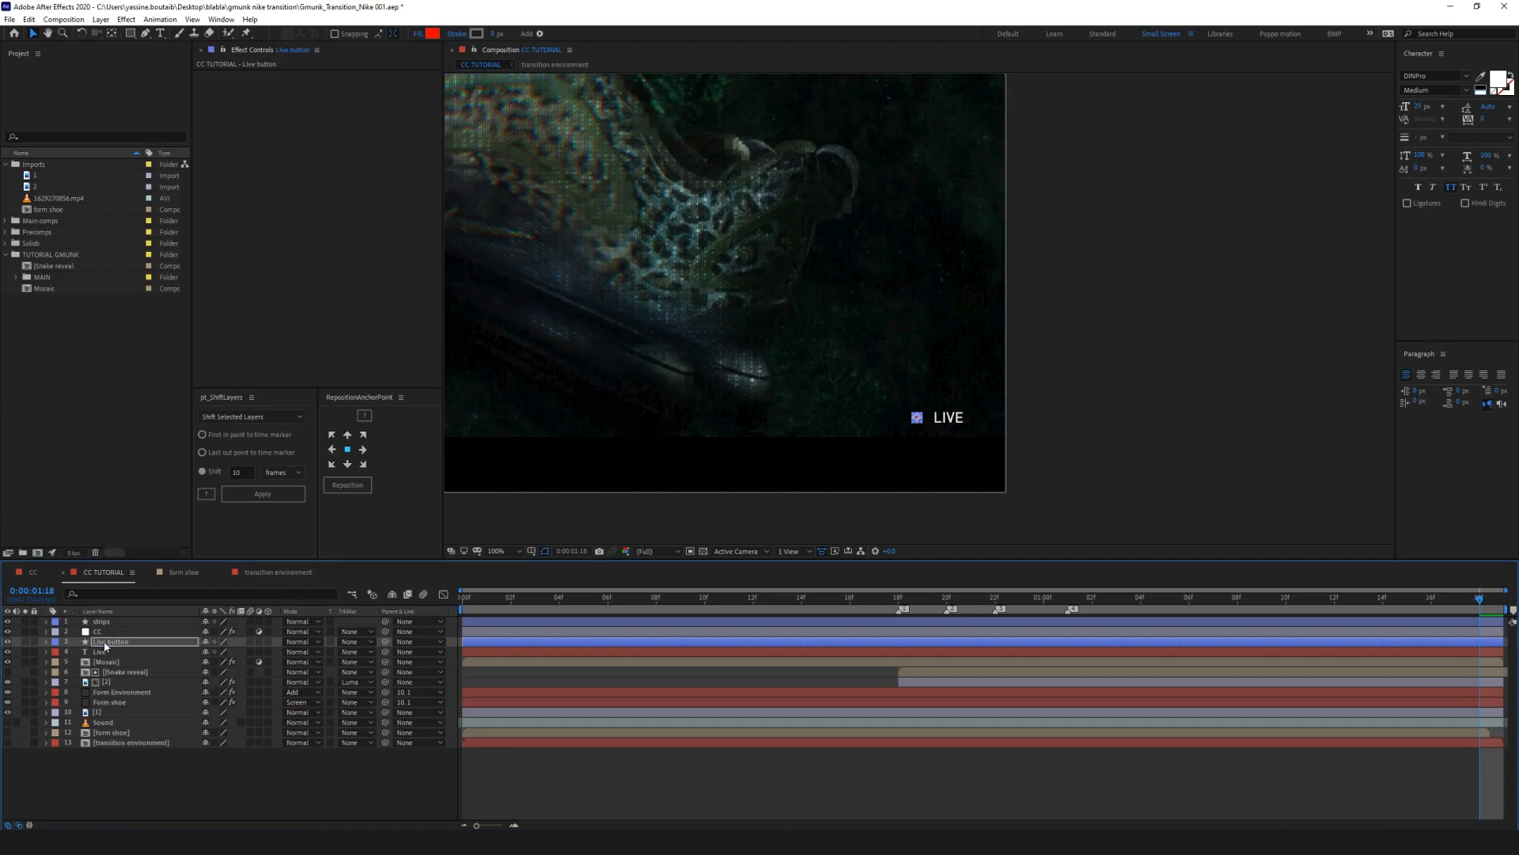
Step: Keyframe the Live button layer's opacity at 50% on frame 0
key("t")
left_click_drag(212, 655, 142, 656)
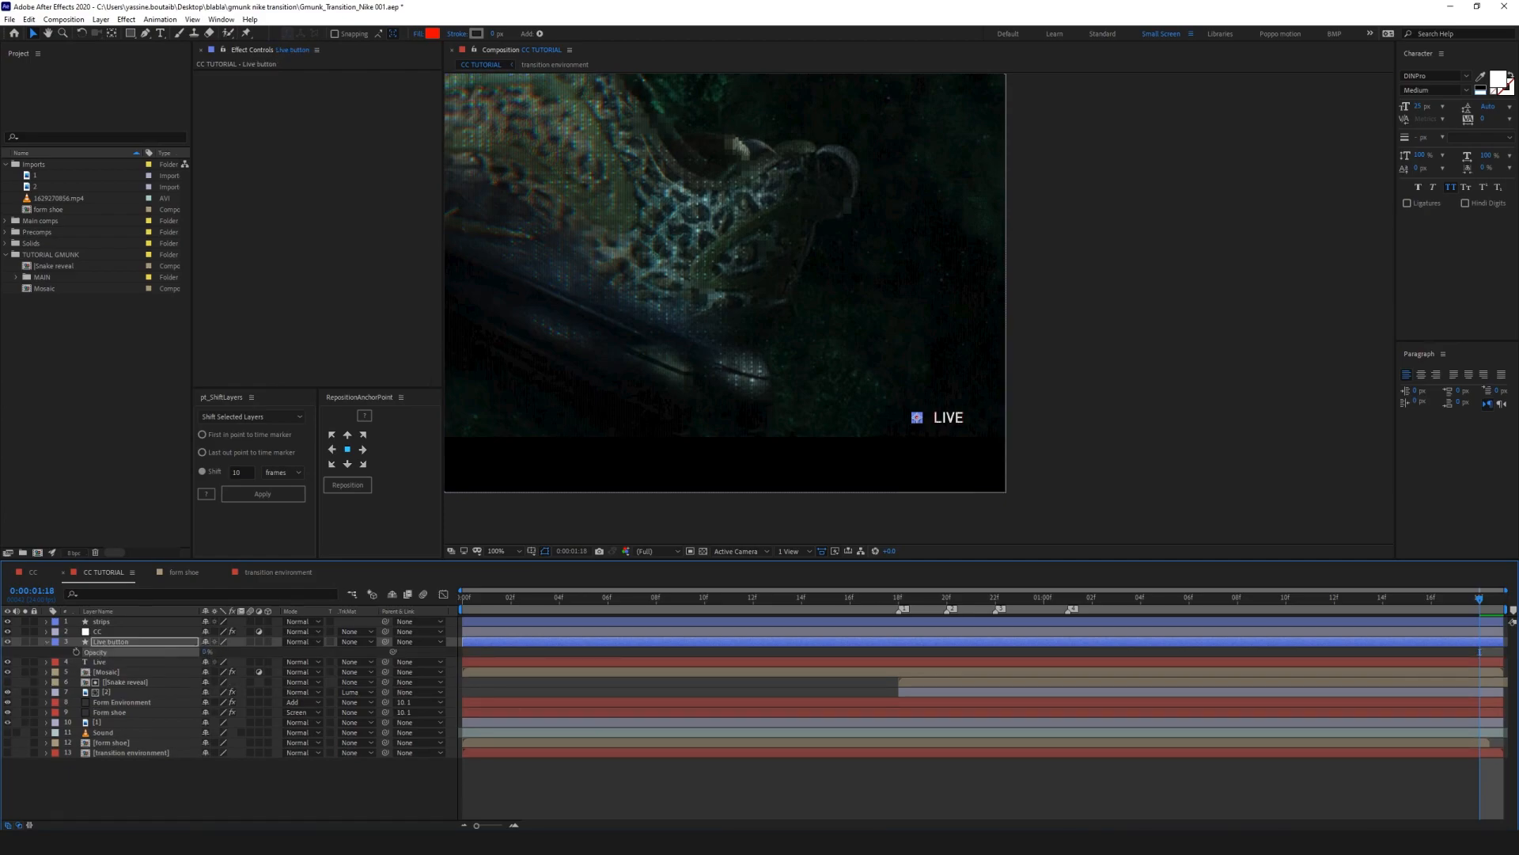
left_click(76, 651)
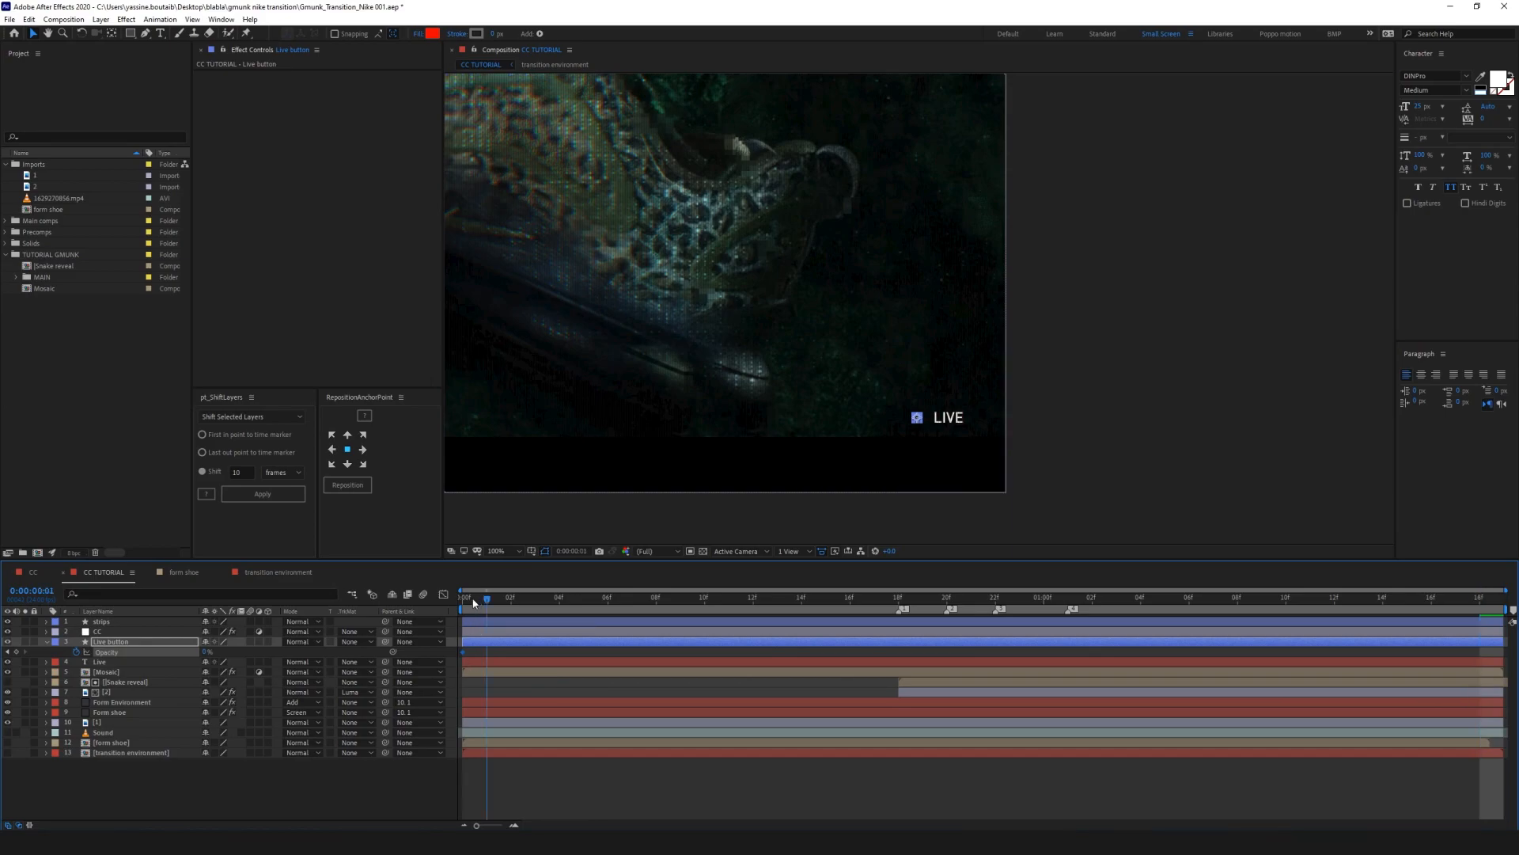
key("space")
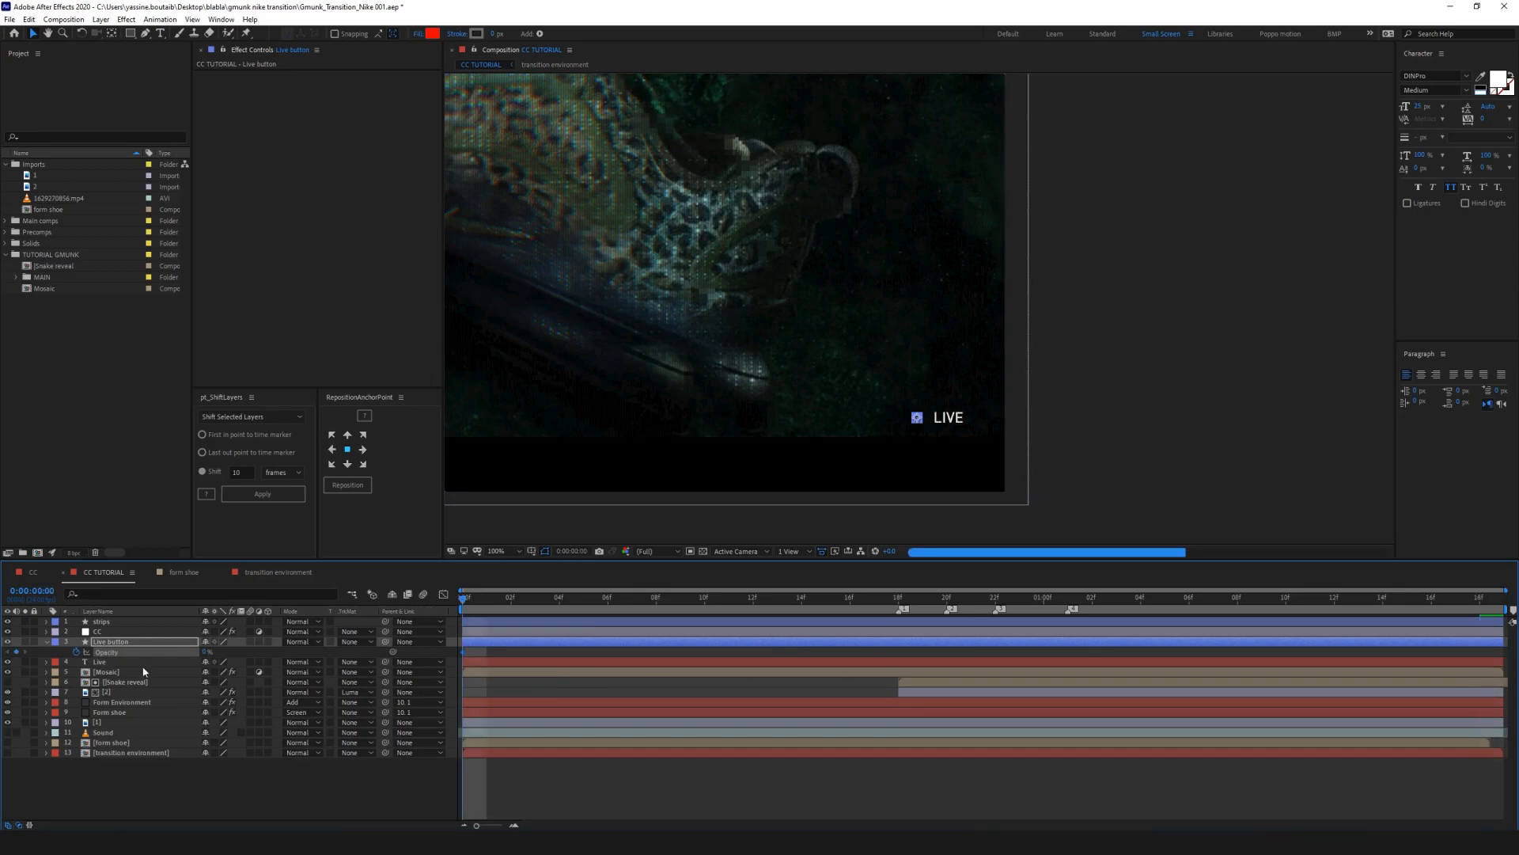
left_click(207, 651)
type("50")
key("Return")
Step: Keyframe the Live button's opacity at 100% on frame 10 and make the first keyframe a hold keyframe
key("shift+Page_Down")
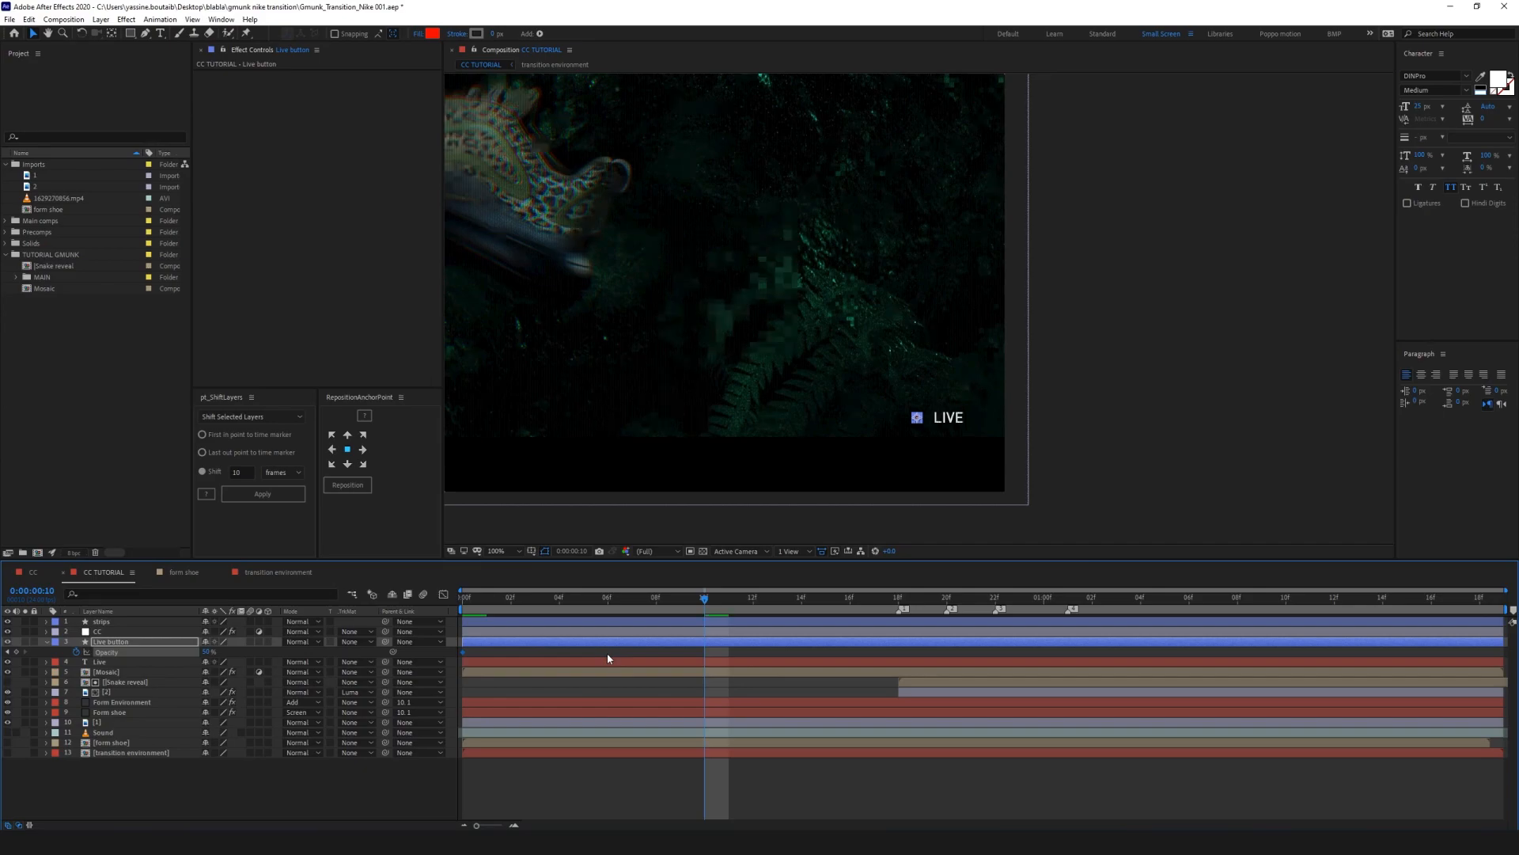
left_click(209, 651)
type("100")
key("Return")
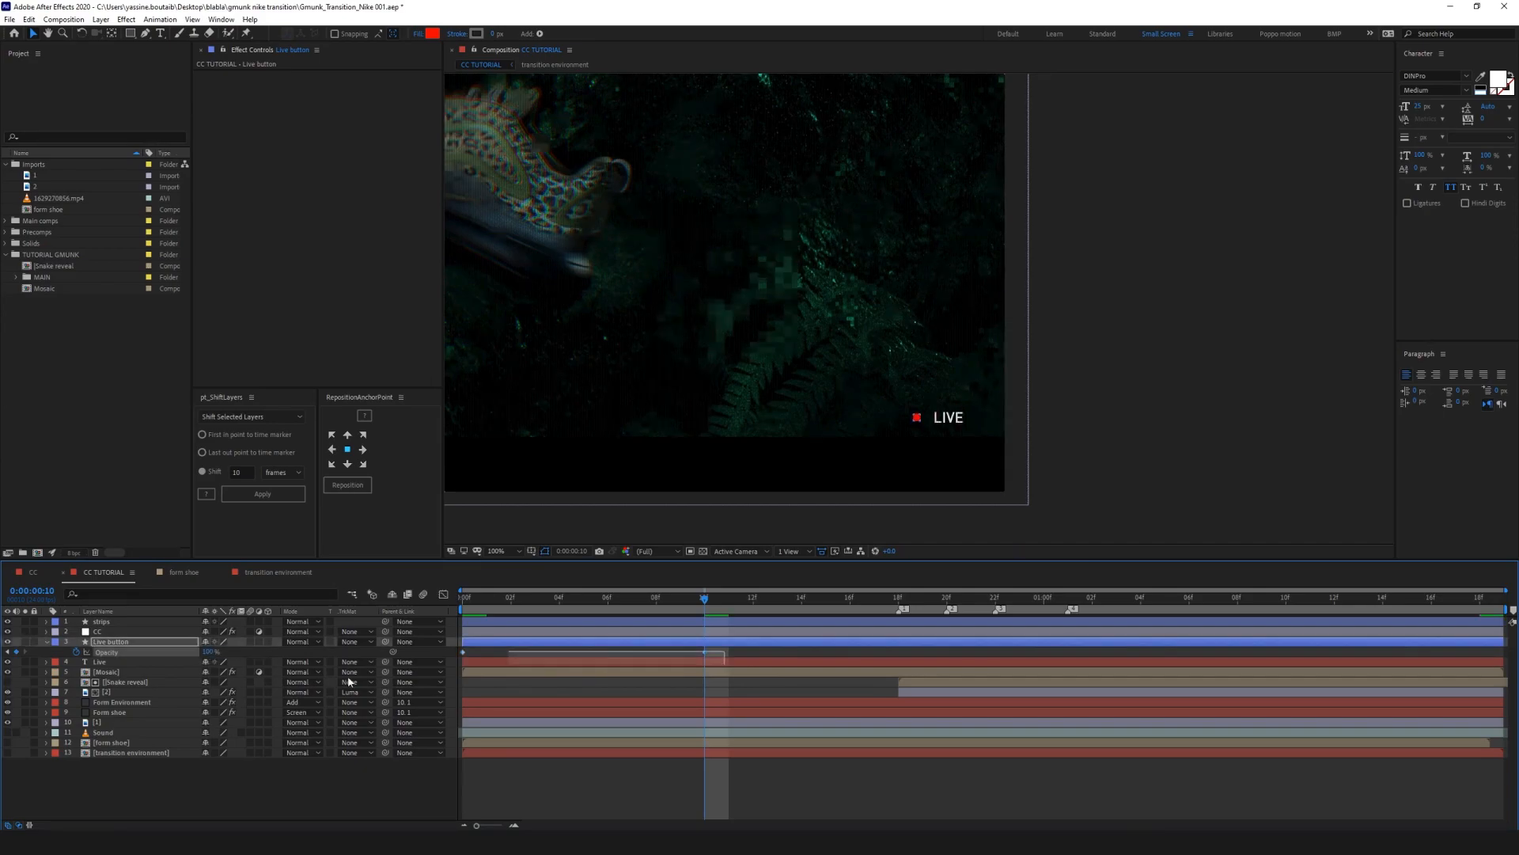
right_click(465, 658)
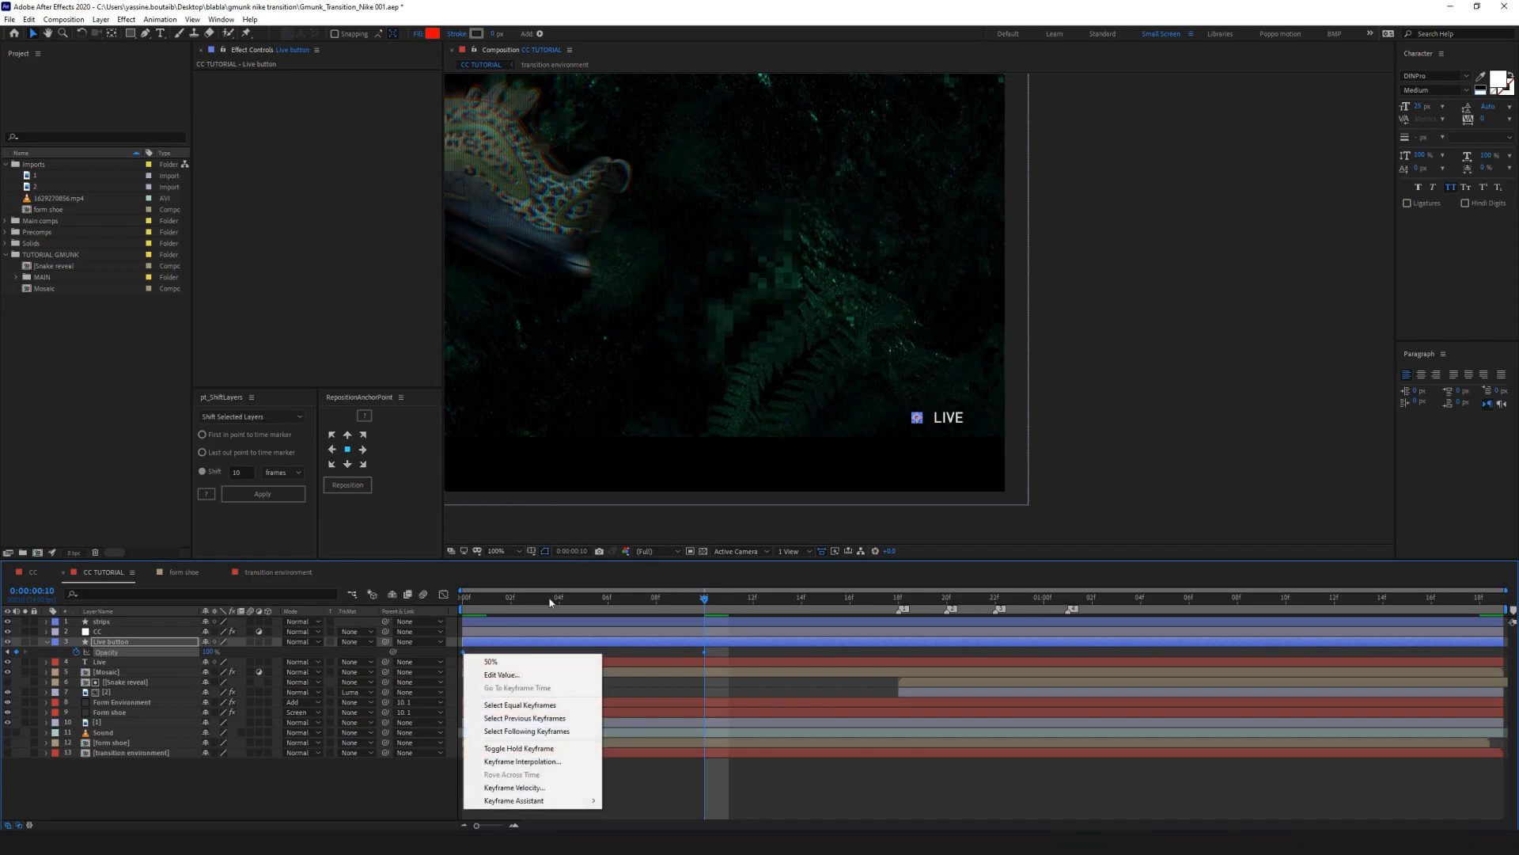
left_click(538, 748)
Step: Add the expression loopOut('pingpong') to the Live button layer's opacity
left_click_drag(697, 603, 898, 603)
left_click(77, 653)
left_click(77, 653, "alt")
type("loopO")
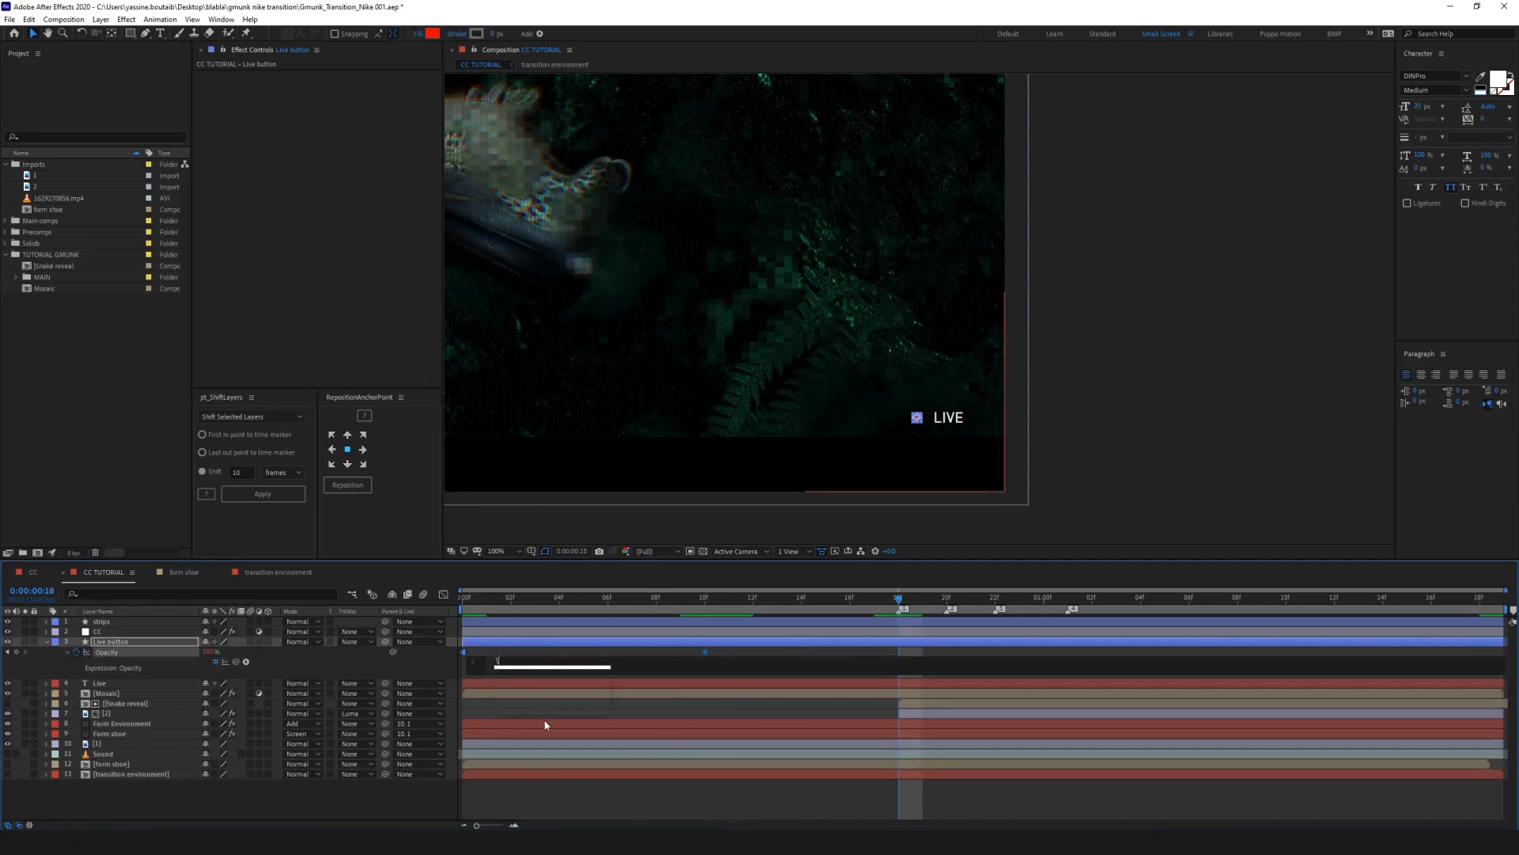
key("Return")
type("\"")
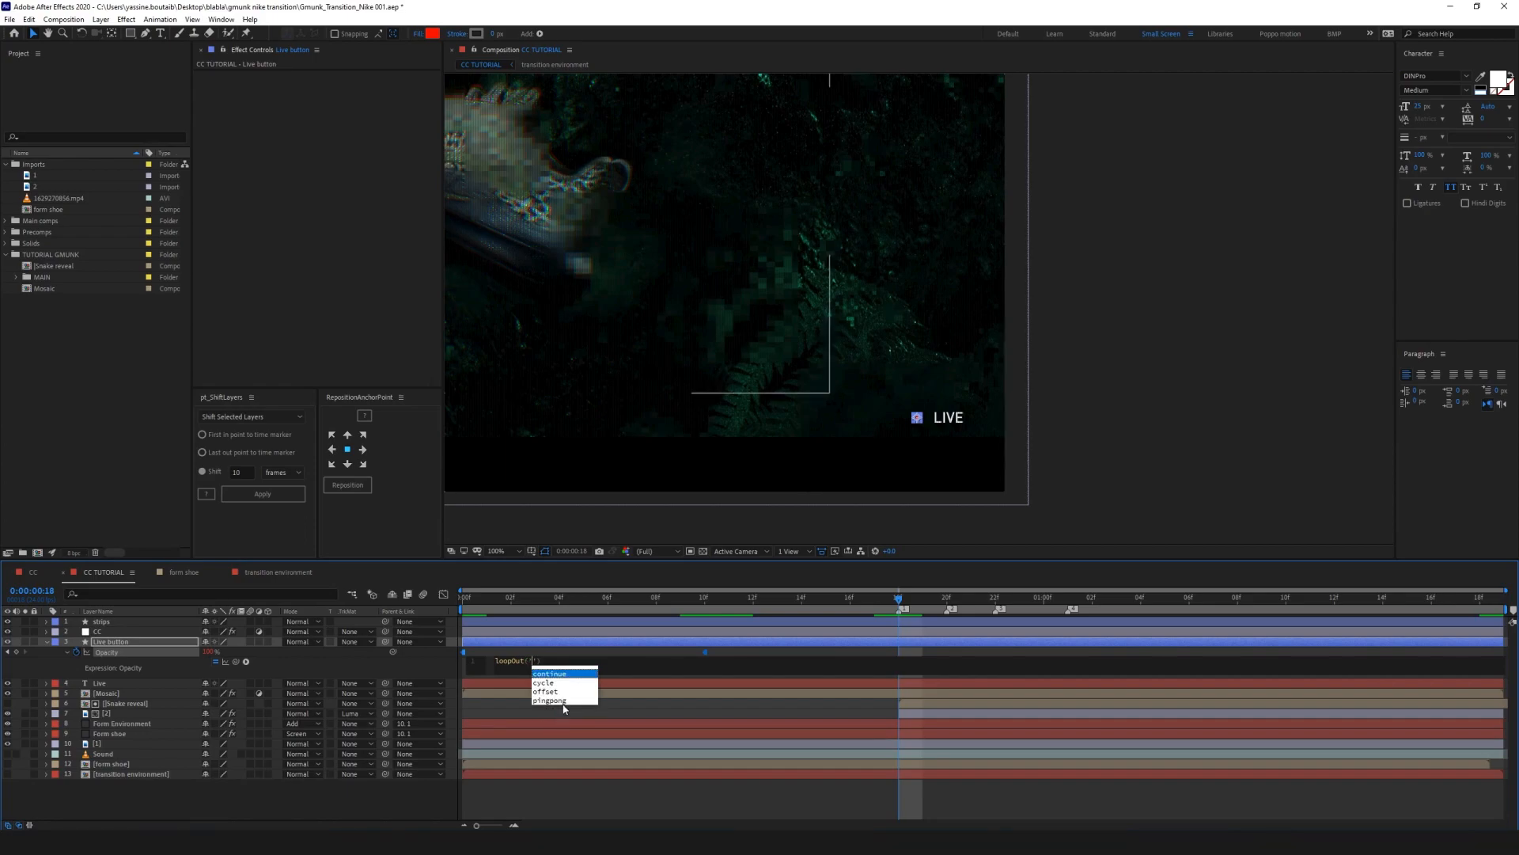
left_click(569, 699)
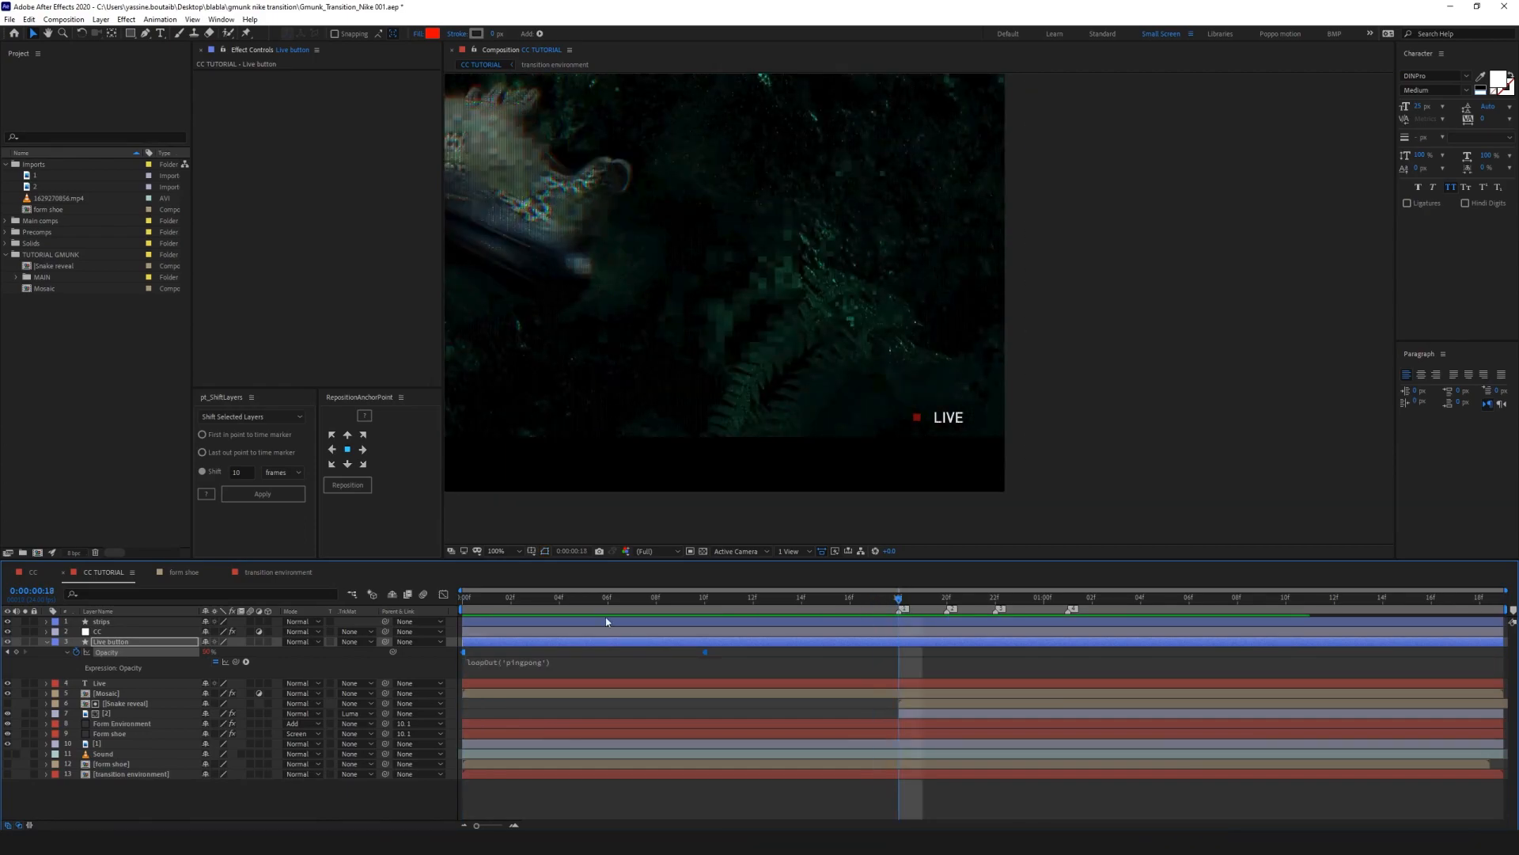
Step: Preview the Live button's blinking animation over the whole frame at Quarter resolution
left_click(971, 599)
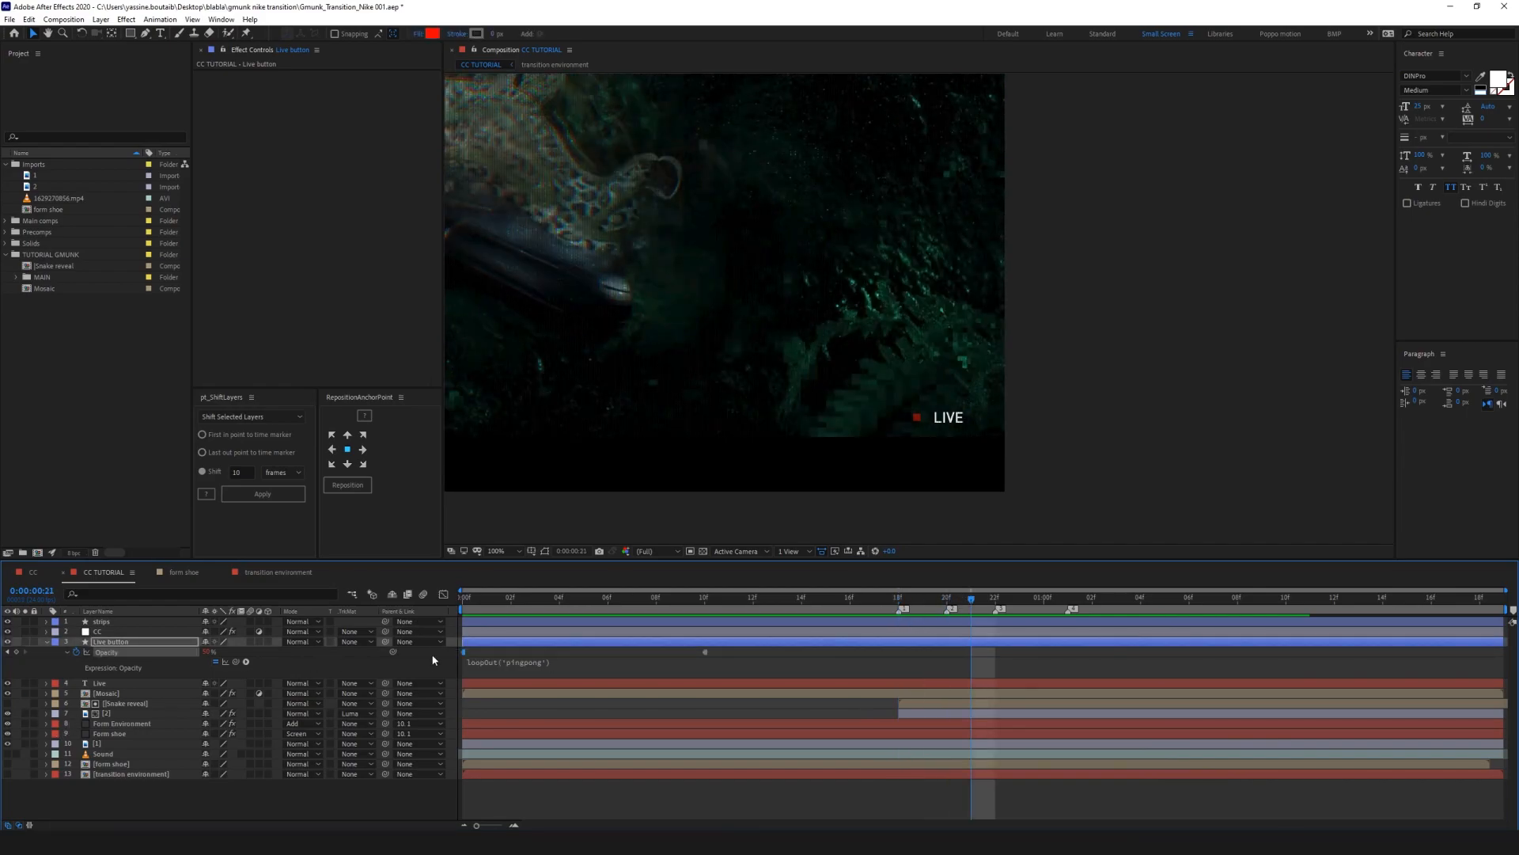
key("space")
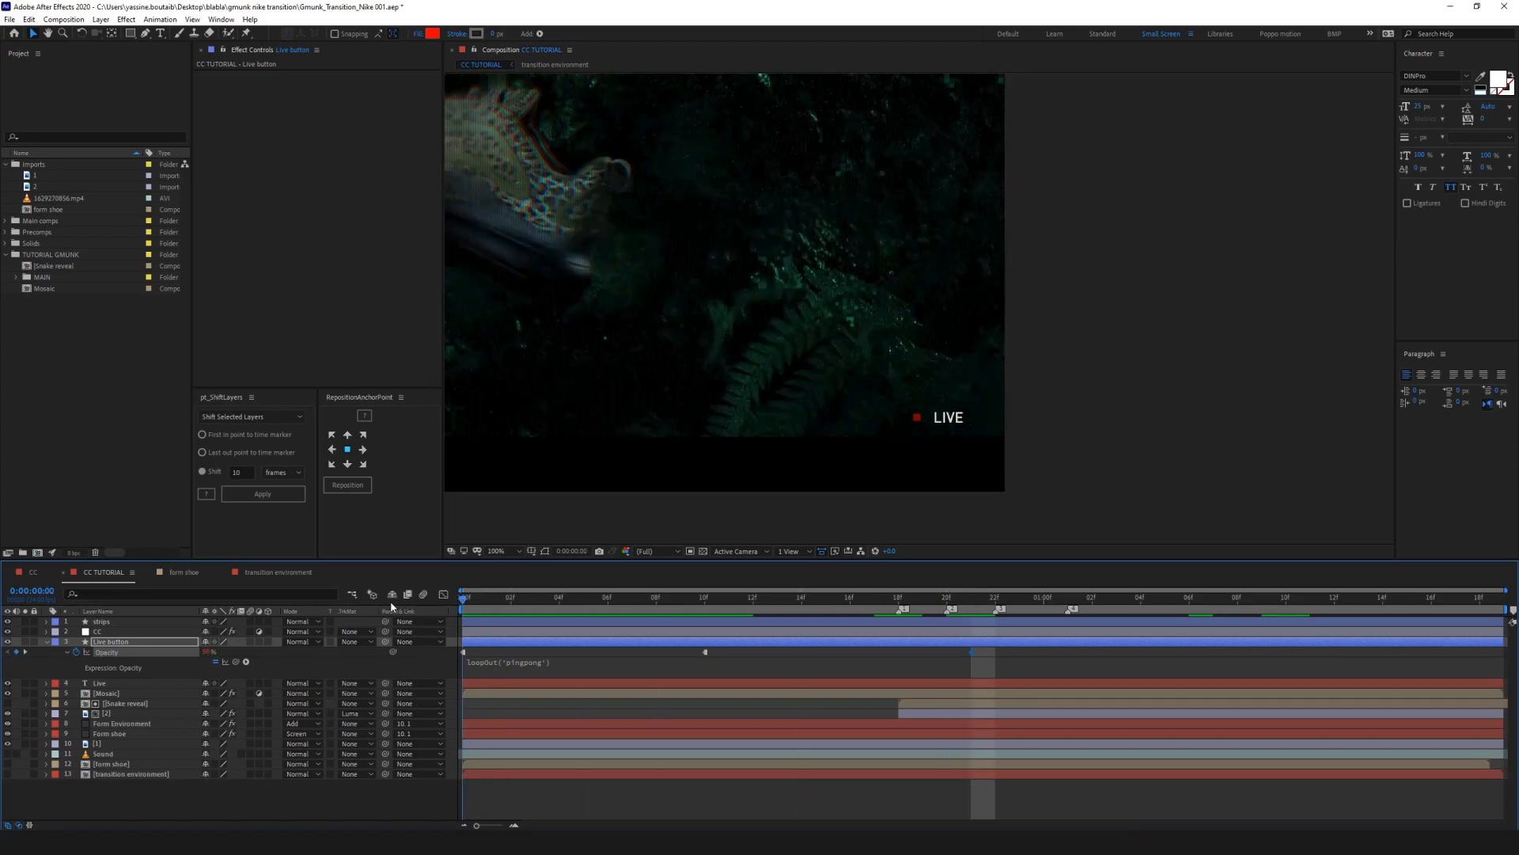
left_click(657, 550)
left_click(657, 618)
left_click_drag(510, 598, 459, 629)
scroll(910, 365, "down", 3)
left_click_drag(877, 363, 1006, 403)
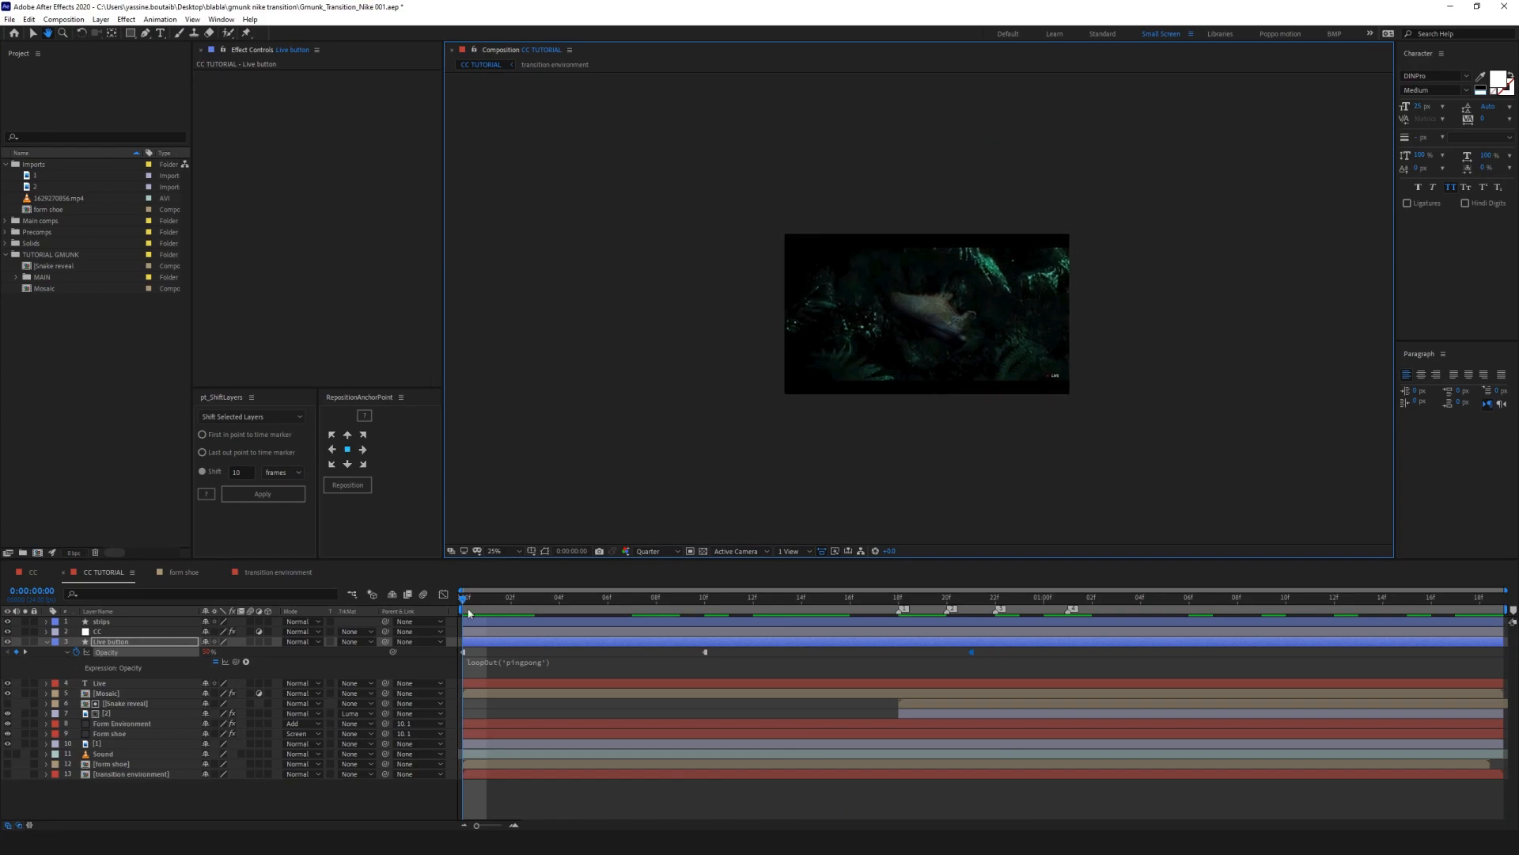
Step: Collapse the Live button layer's properties and create a new composition named "Venetian map"
left_click(45, 642)
key("slash")
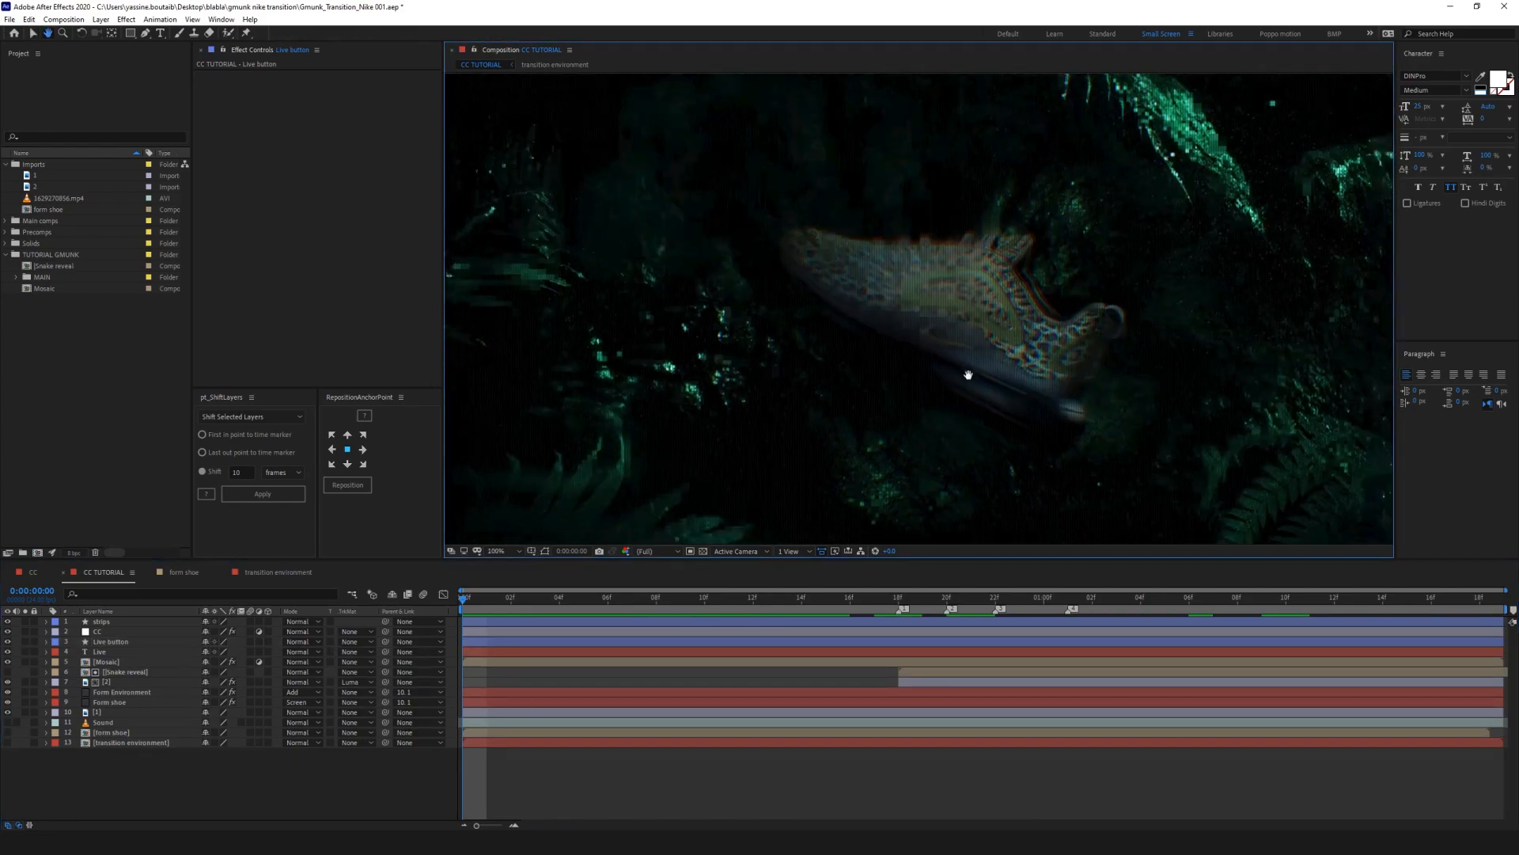
left_click_drag(1017, 397, 1067, 282)
left_click(225, 761)
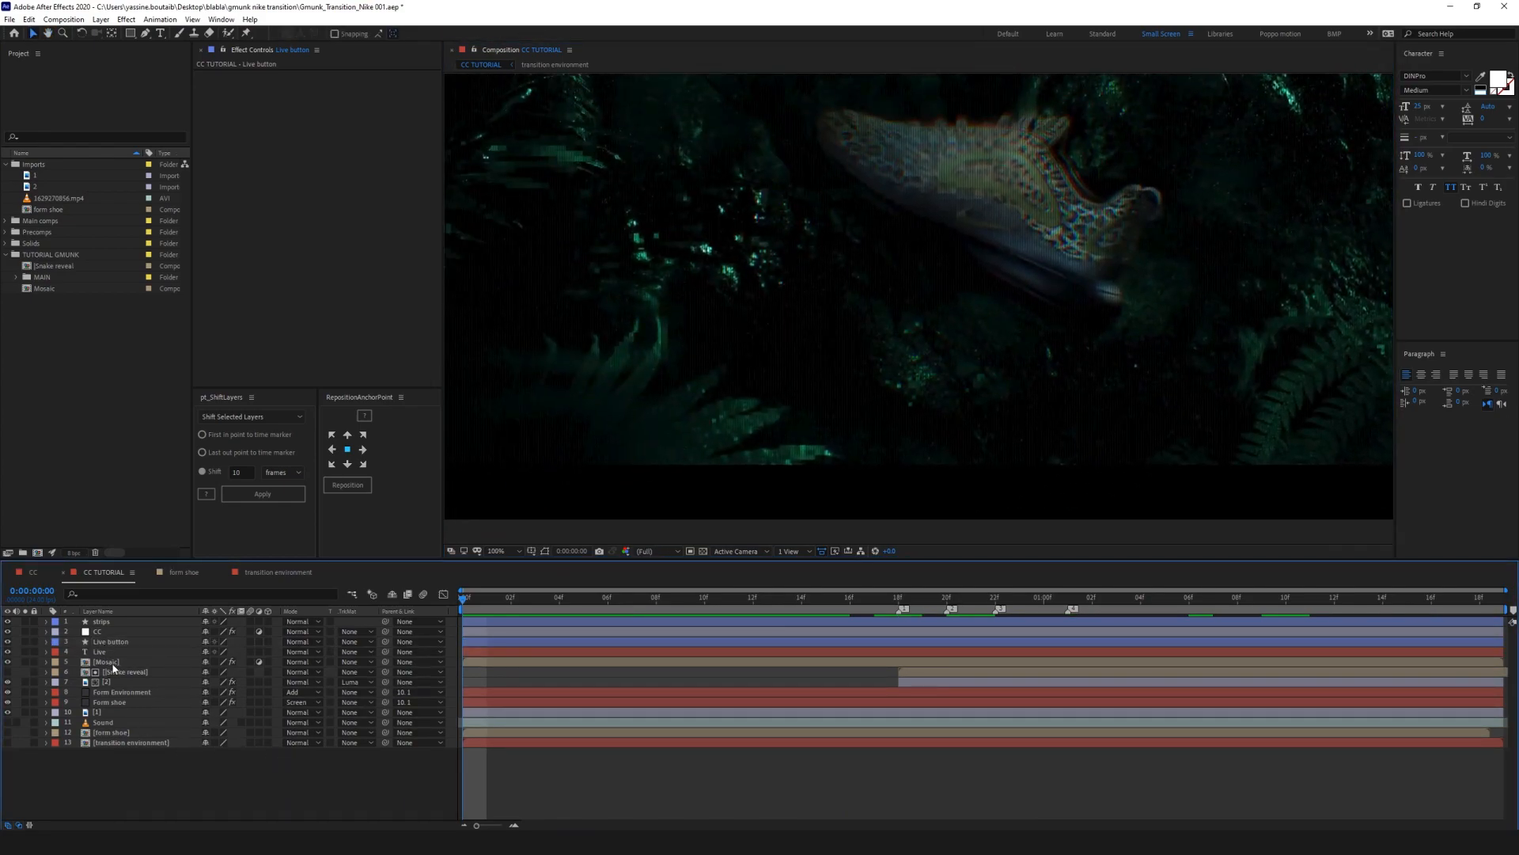
key("ctrl+n")
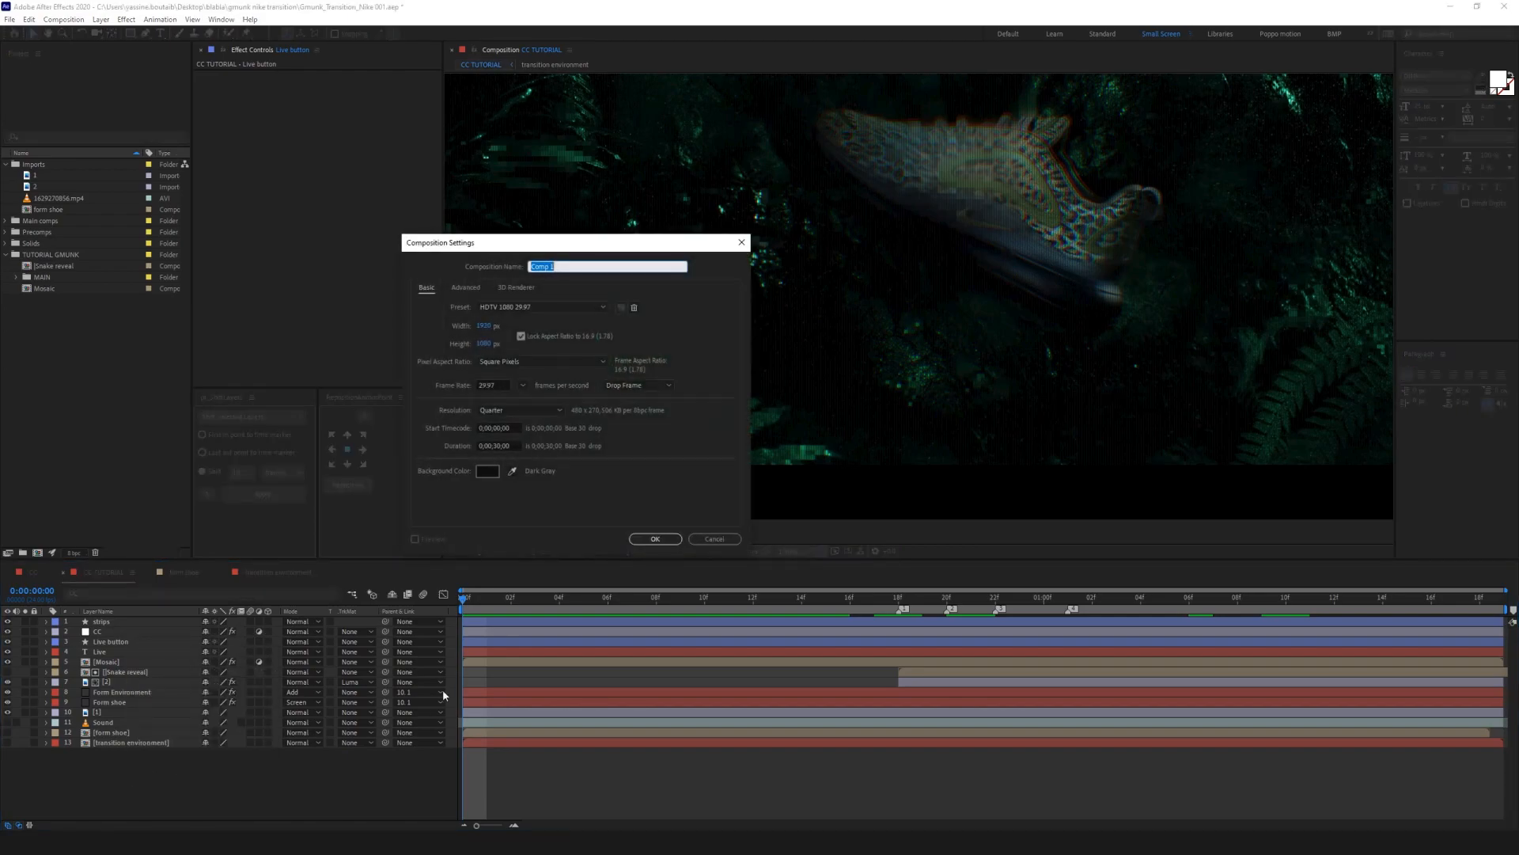
type("Venetian map")
key("Return")
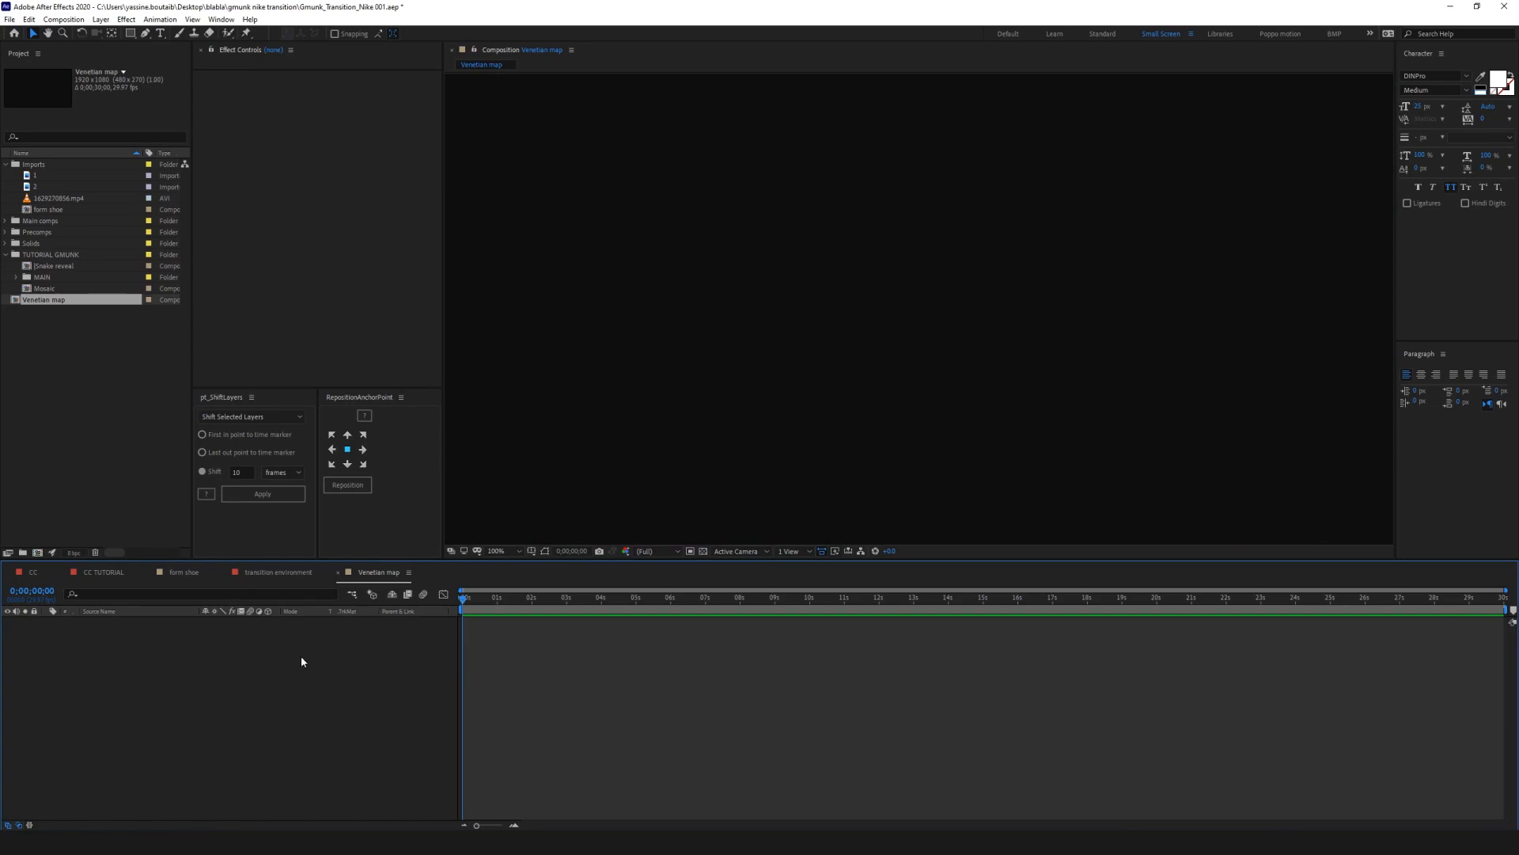
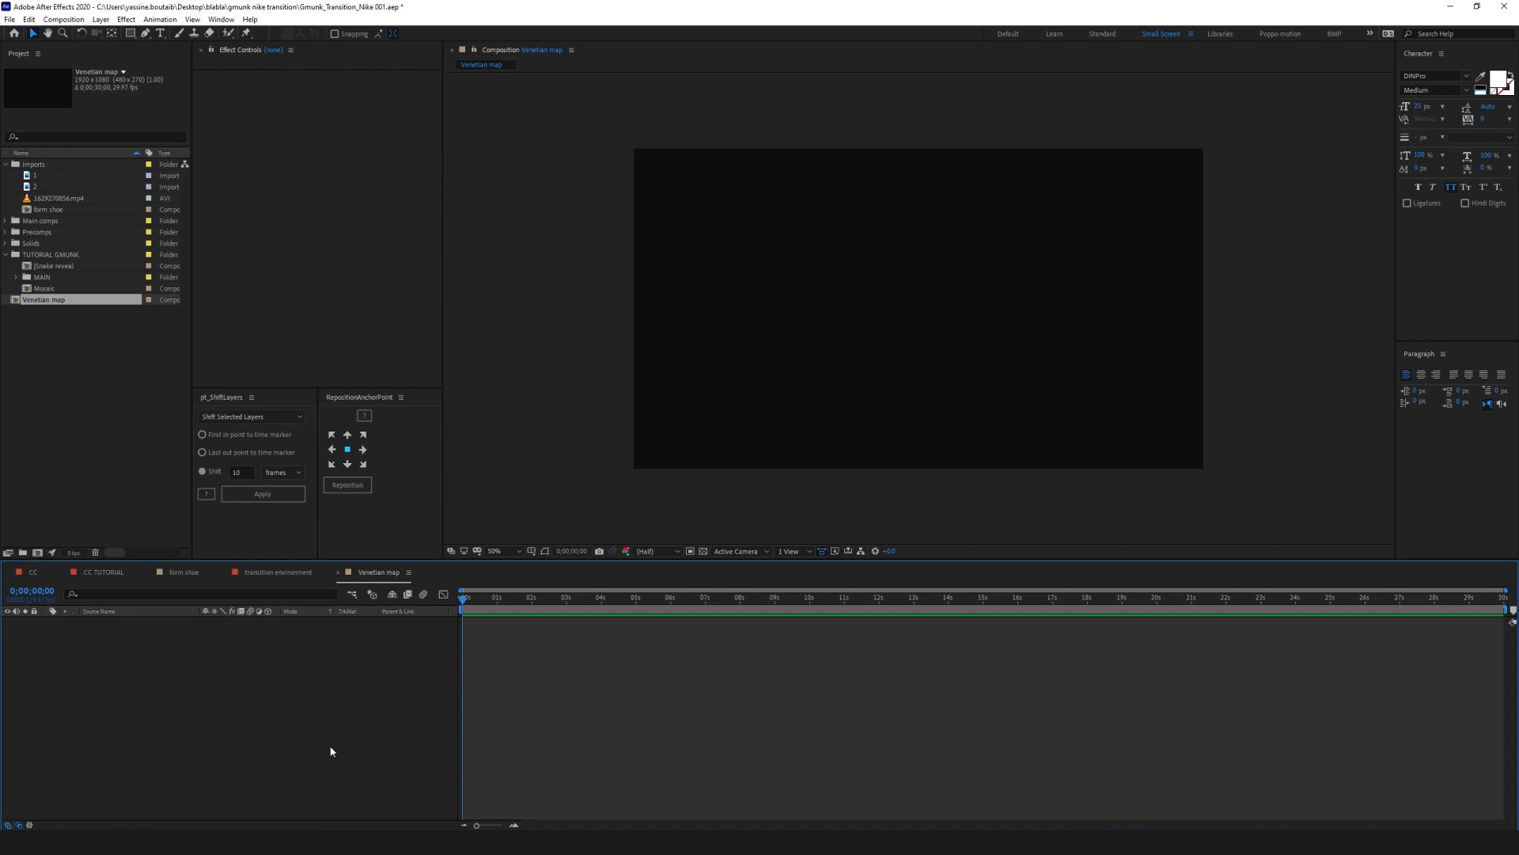
Step: Create a full-frame solid named "venetian map" in the new composition
key("ctrl+y")
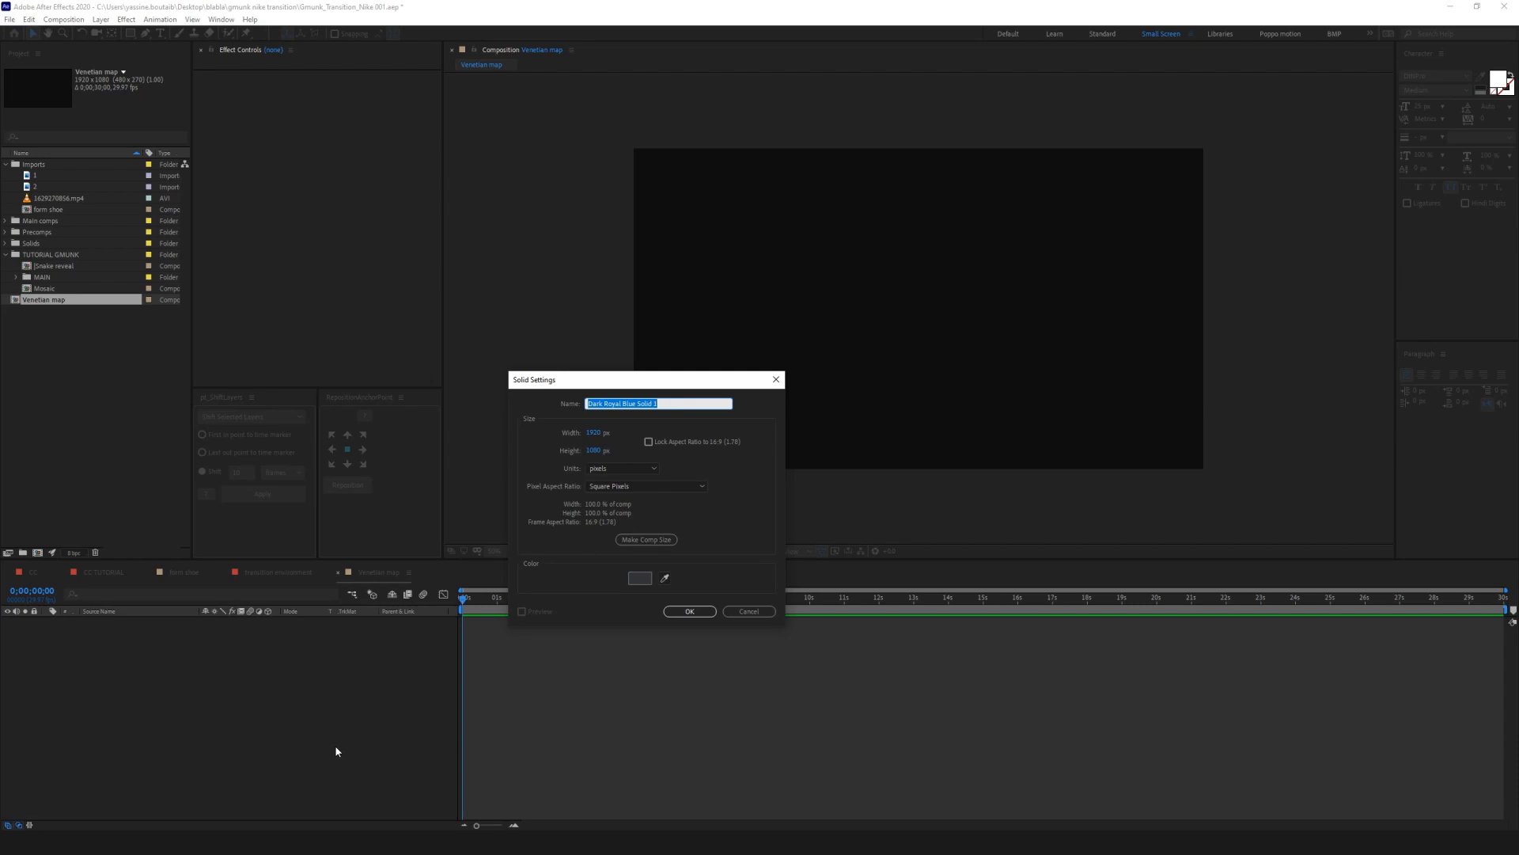
type("venetian map")
key("Return")
key("ctrl+space")
type("frac")
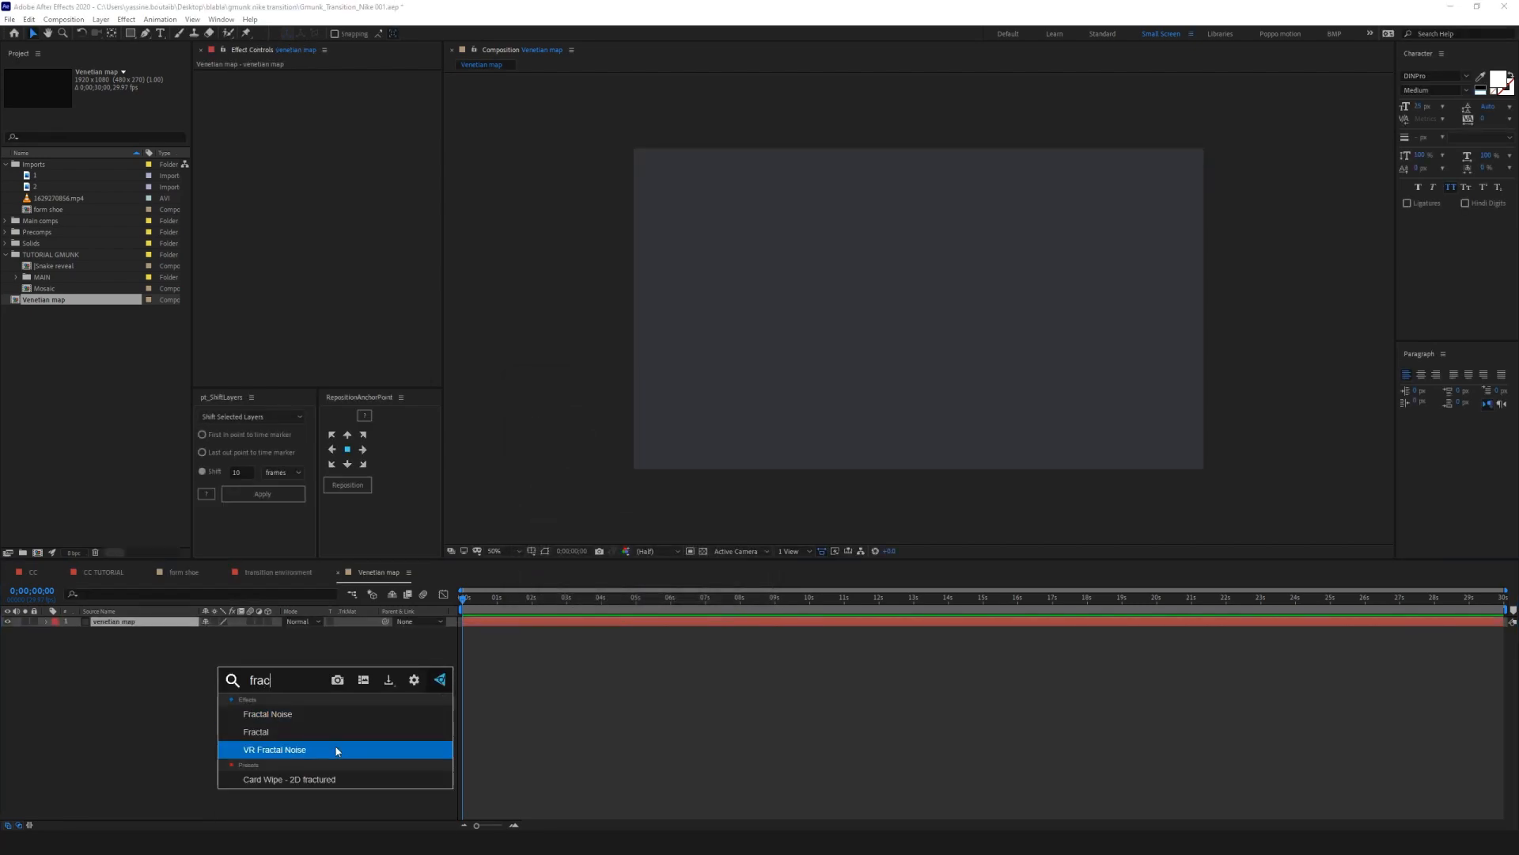
left_click(336, 750)
key("ctrl+z")
Step: Apply the Fractal Noise effect to the venetian map solid
key("ctrl+space")
type("frac")
key("Down")
key("Up")
key("Up")
key("Down")
key("Return")
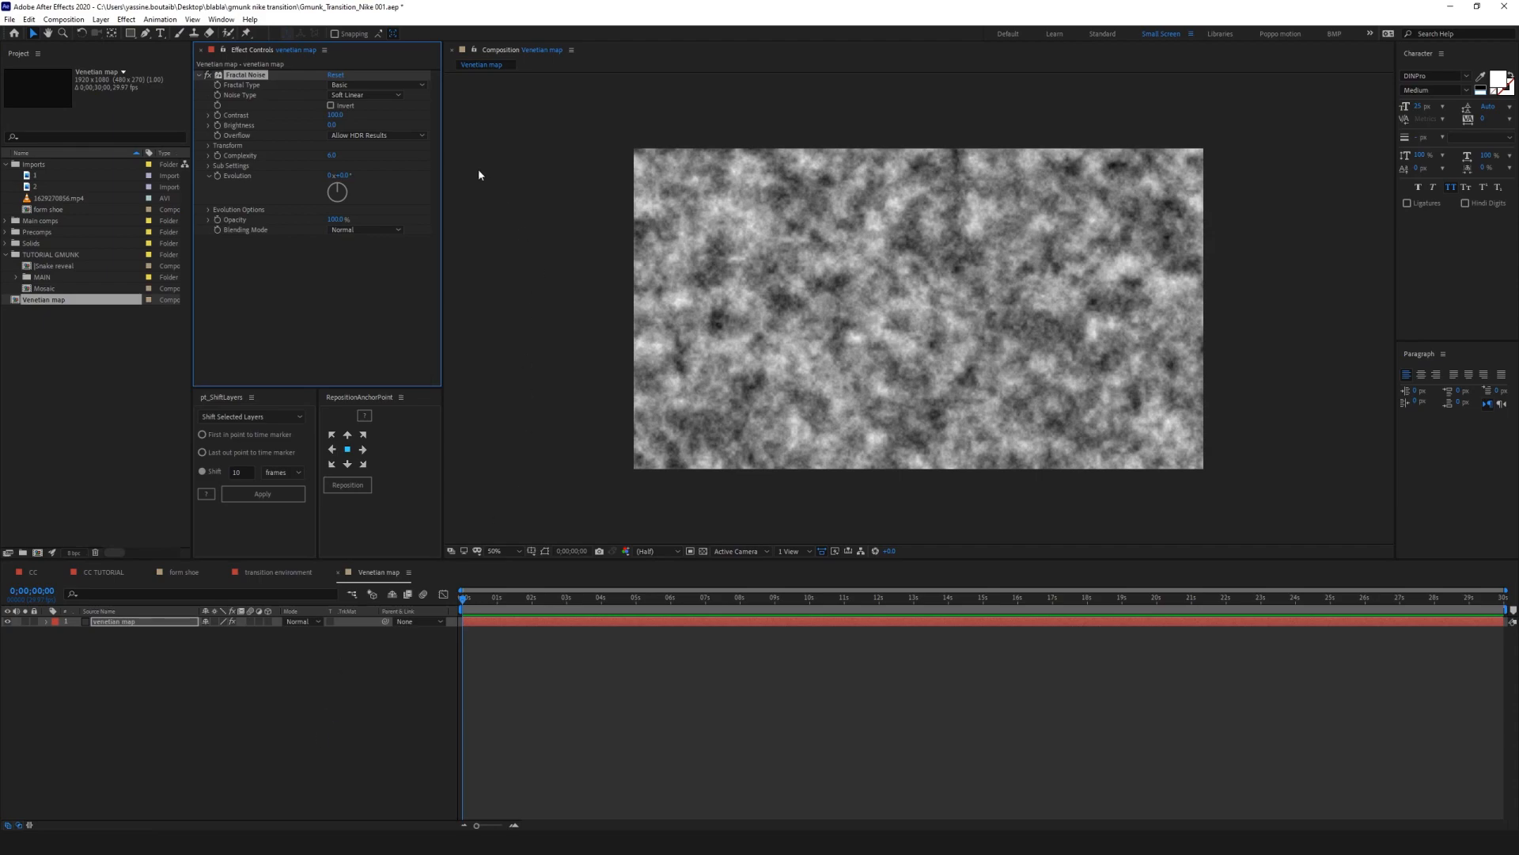
Step: Set the Fractal Noise's noise type to Block and its complexity to 1
left_click(378, 95)
left_click(348, 100)
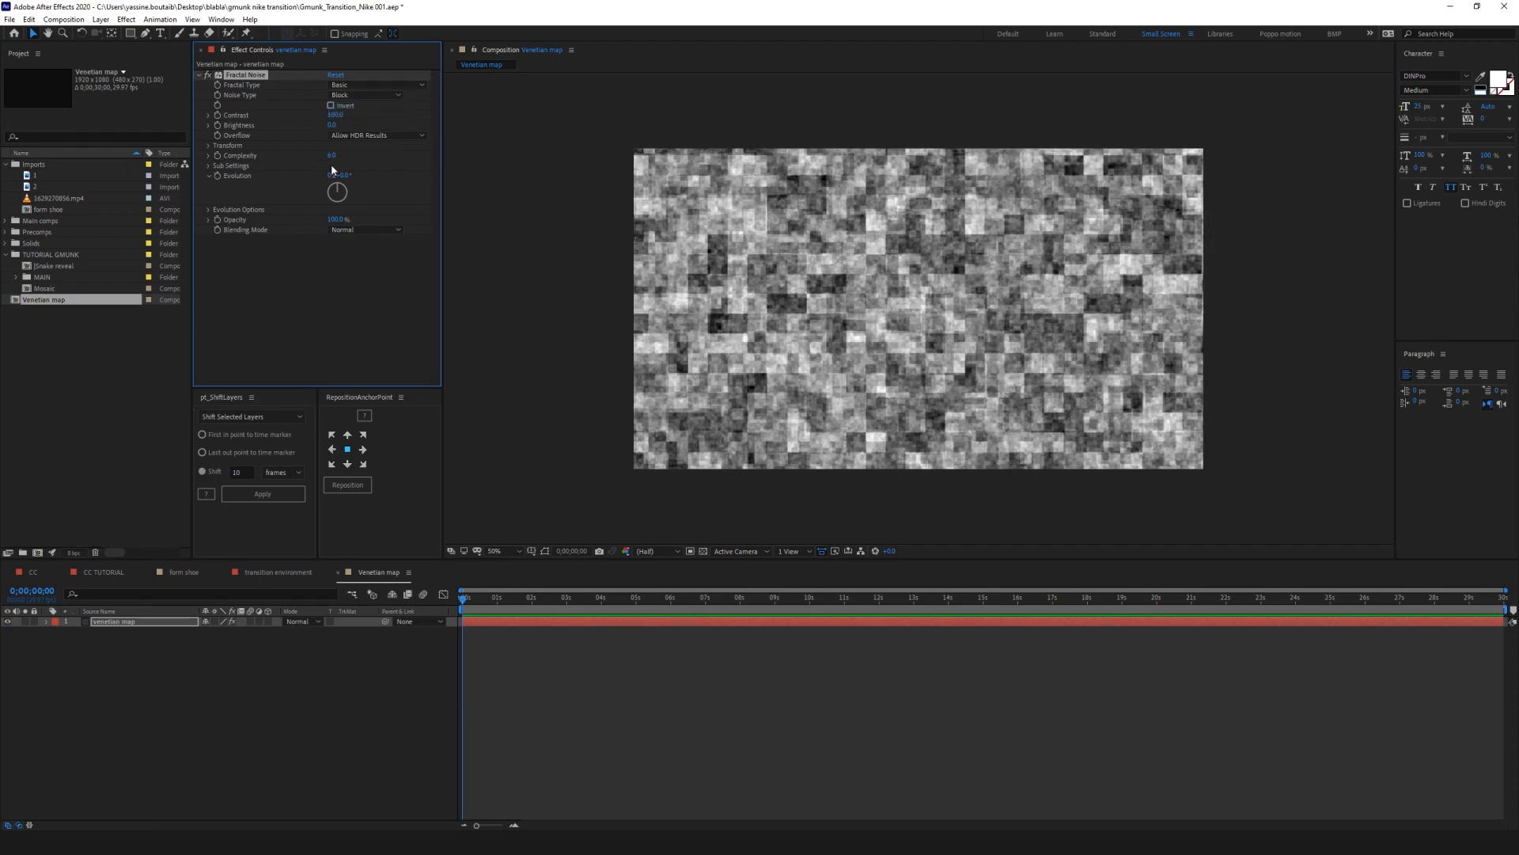
left_click(333, 157)
type("1")
key("Return")
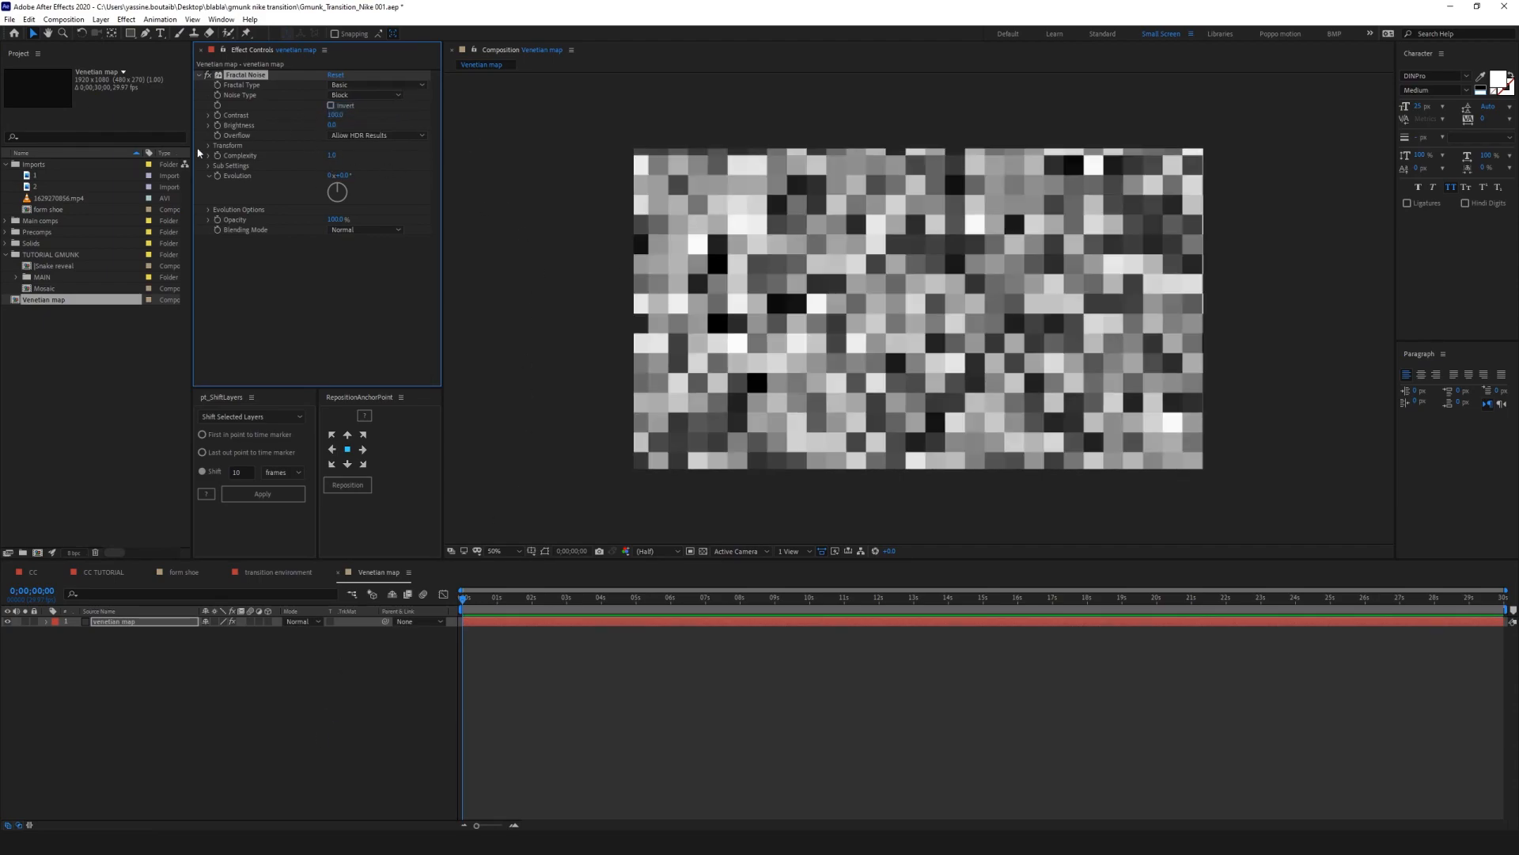
Step: Enlarge the Fractal Noise scale to about 311, then lower the brightness and raise the contrast until only a few blocks stay light
left_click(208, 146)
left_click_drag(338, 175, 478, 188)
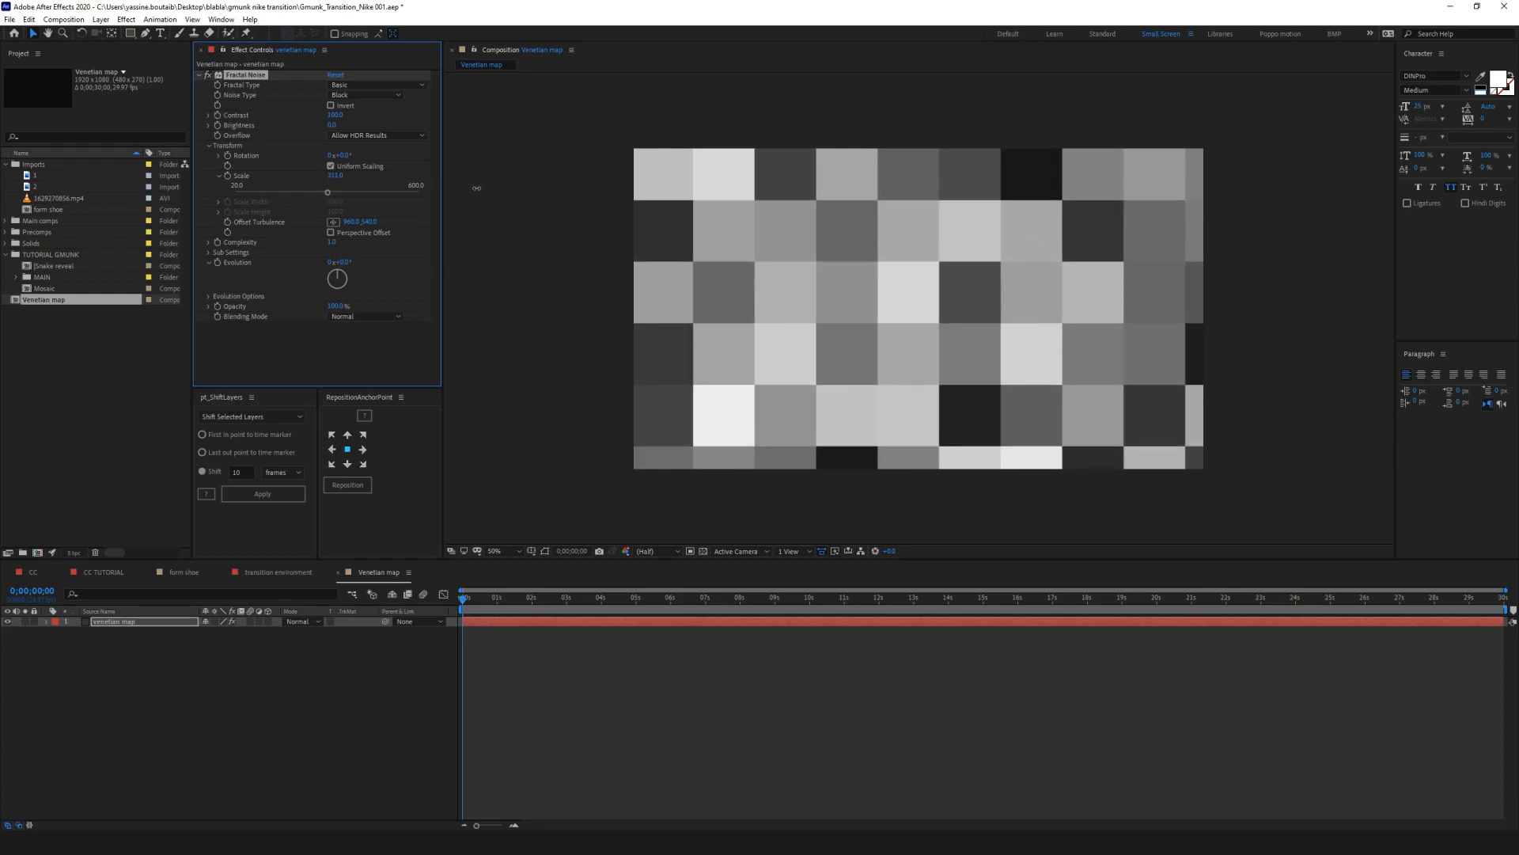
mouse_move(332, 125)
left_mouse_down()
mouse_move(295, 123)
mouse_move(405, 117)
mouse_move(302, 120)
left_mouse_up()
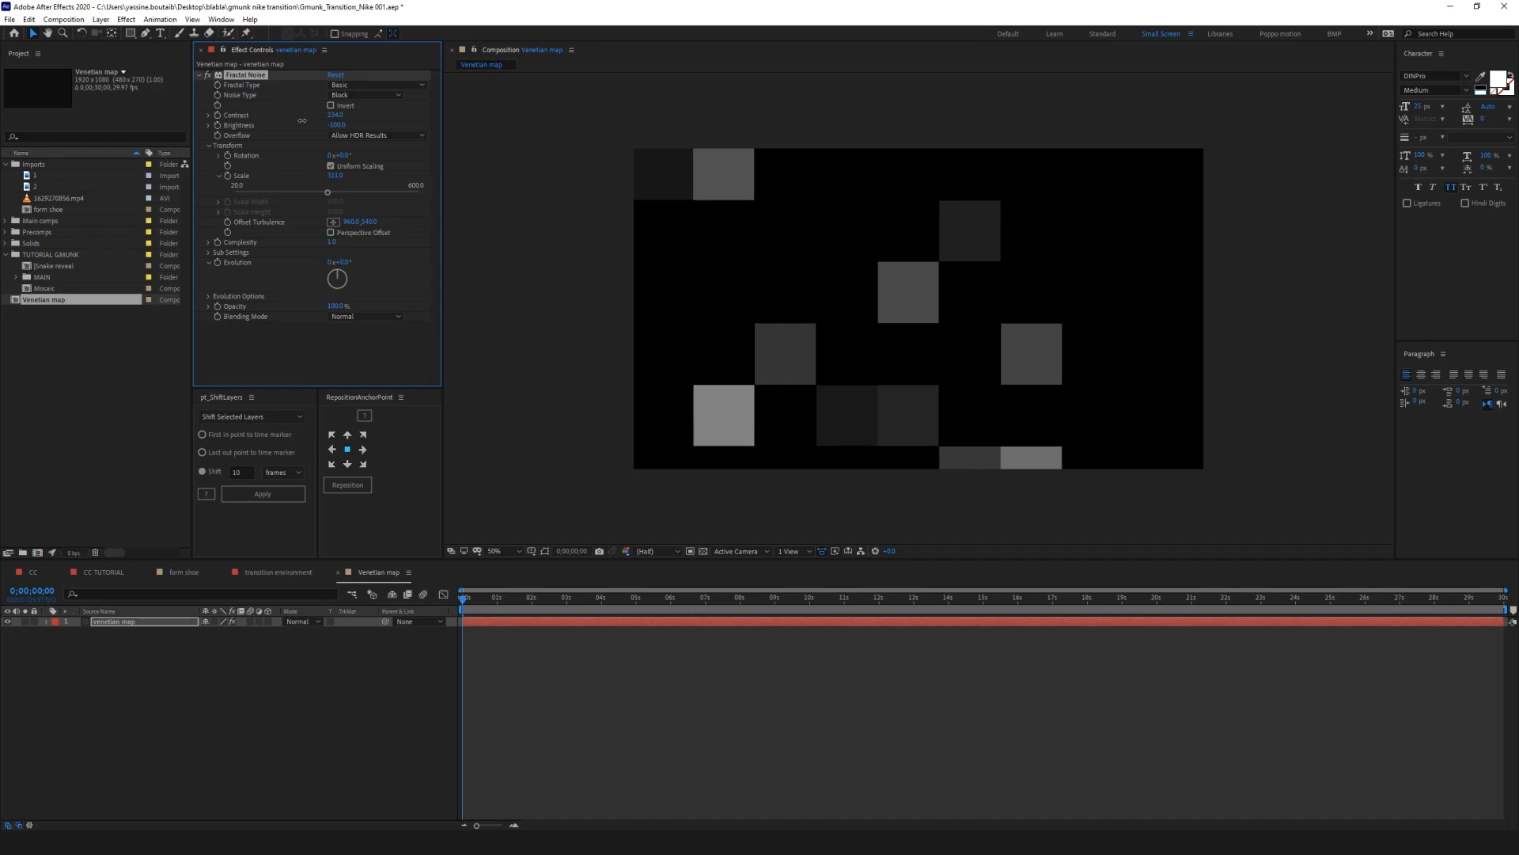
Step: Apply Linear Color Key to the venetian map solid with black as the key color, and check the transparency
key("ctrl+space")
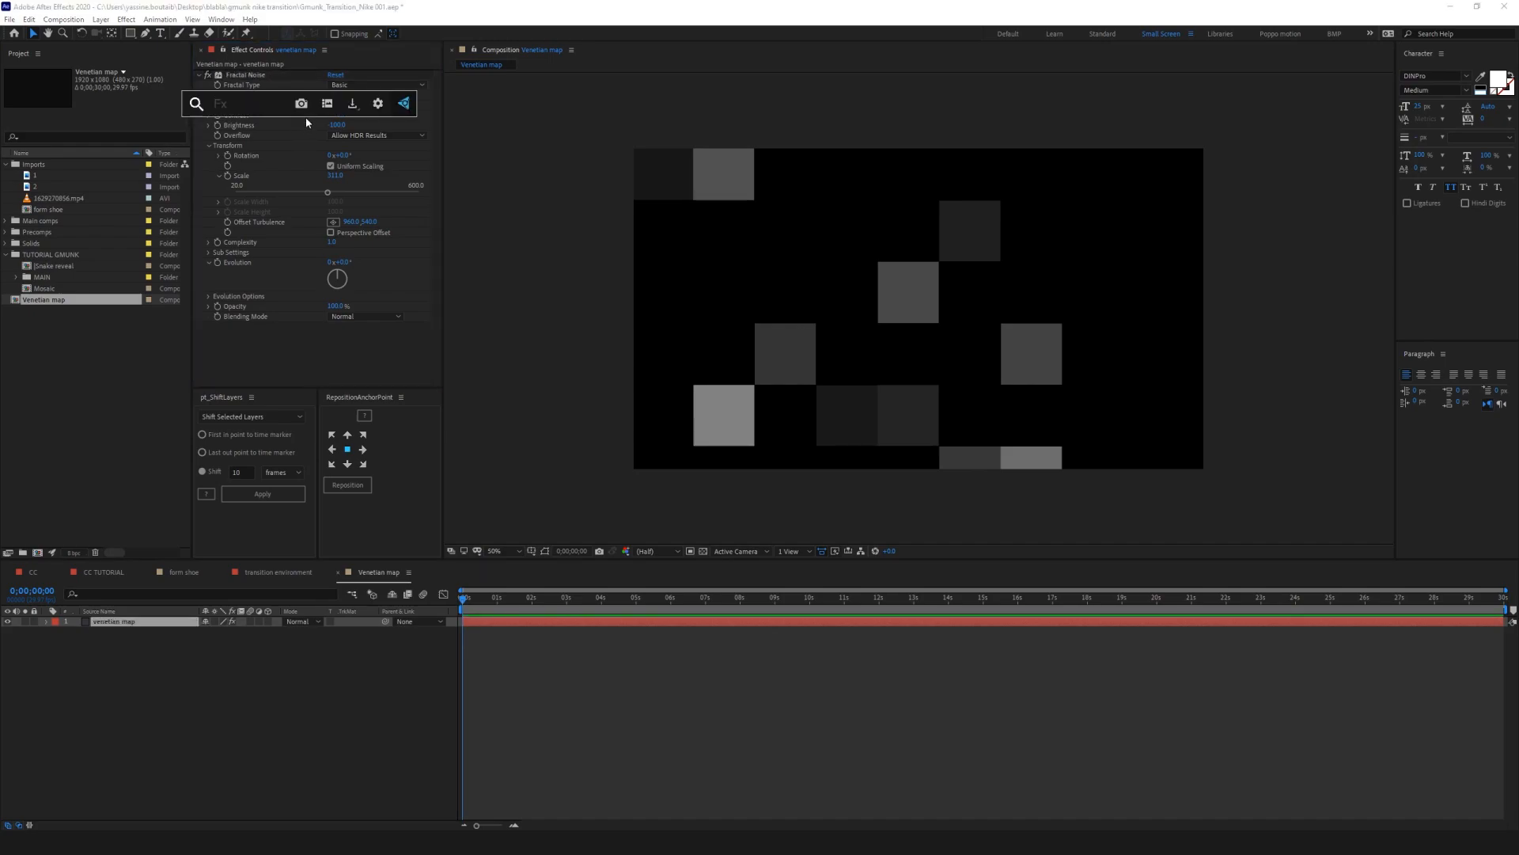
type("linear")
key("Return")
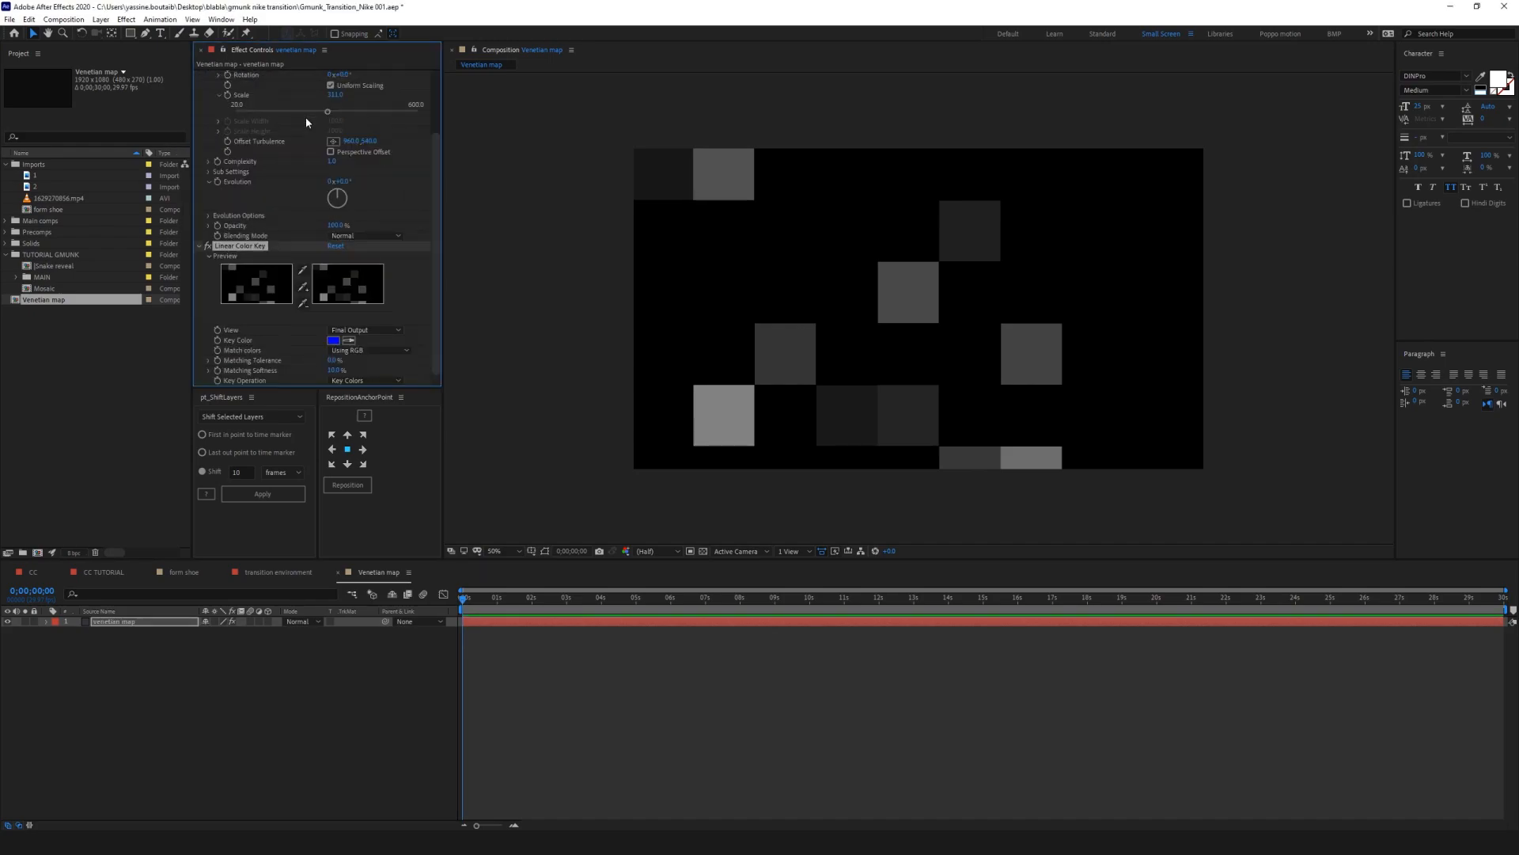
left_click(333, 340)
left_click_drag(319, 311, 224, 366)
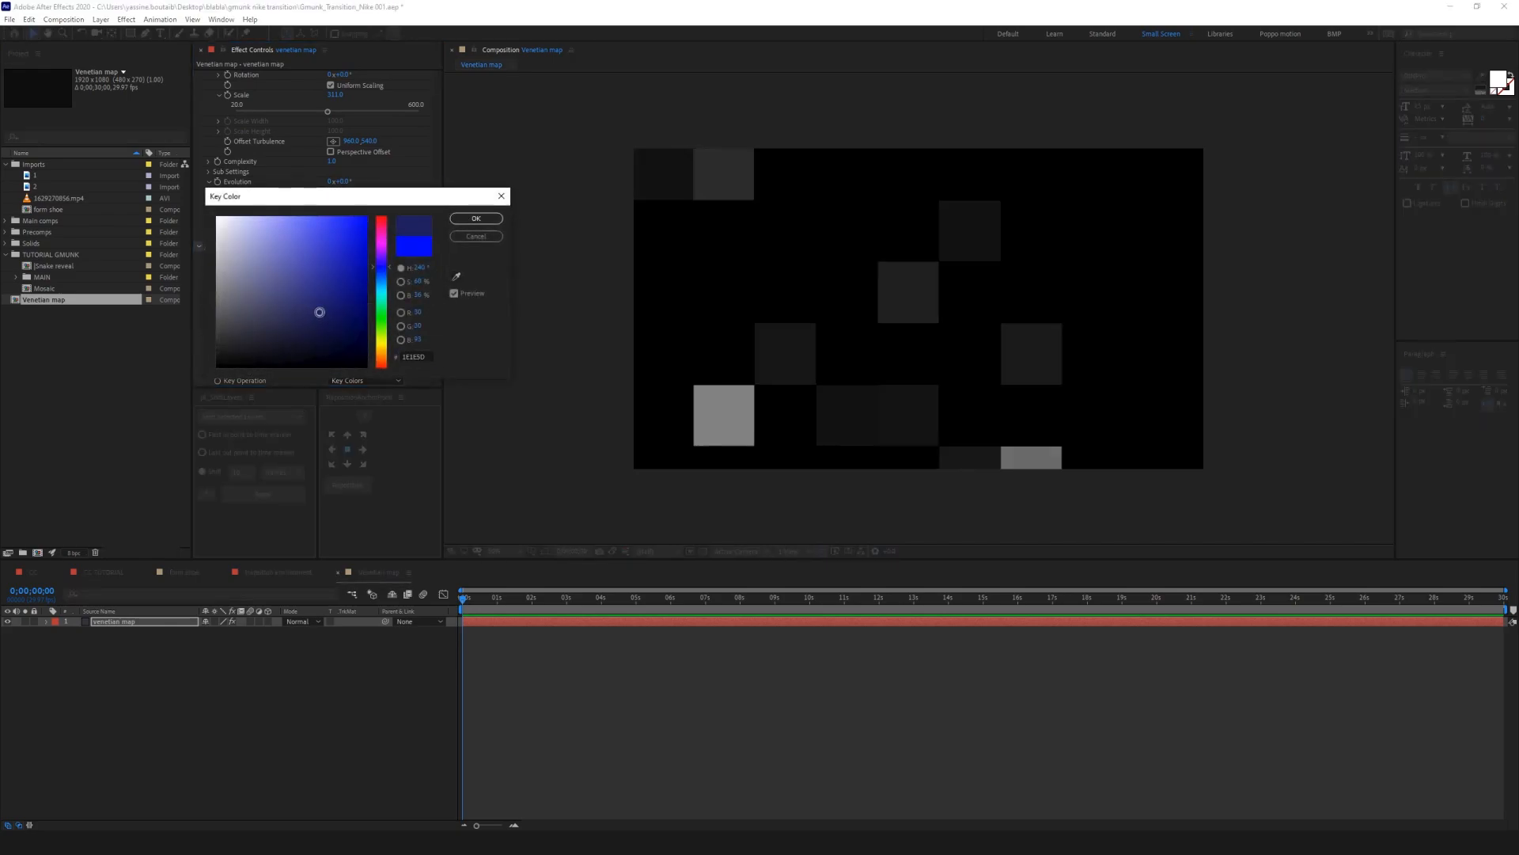
left_click(480, 220)
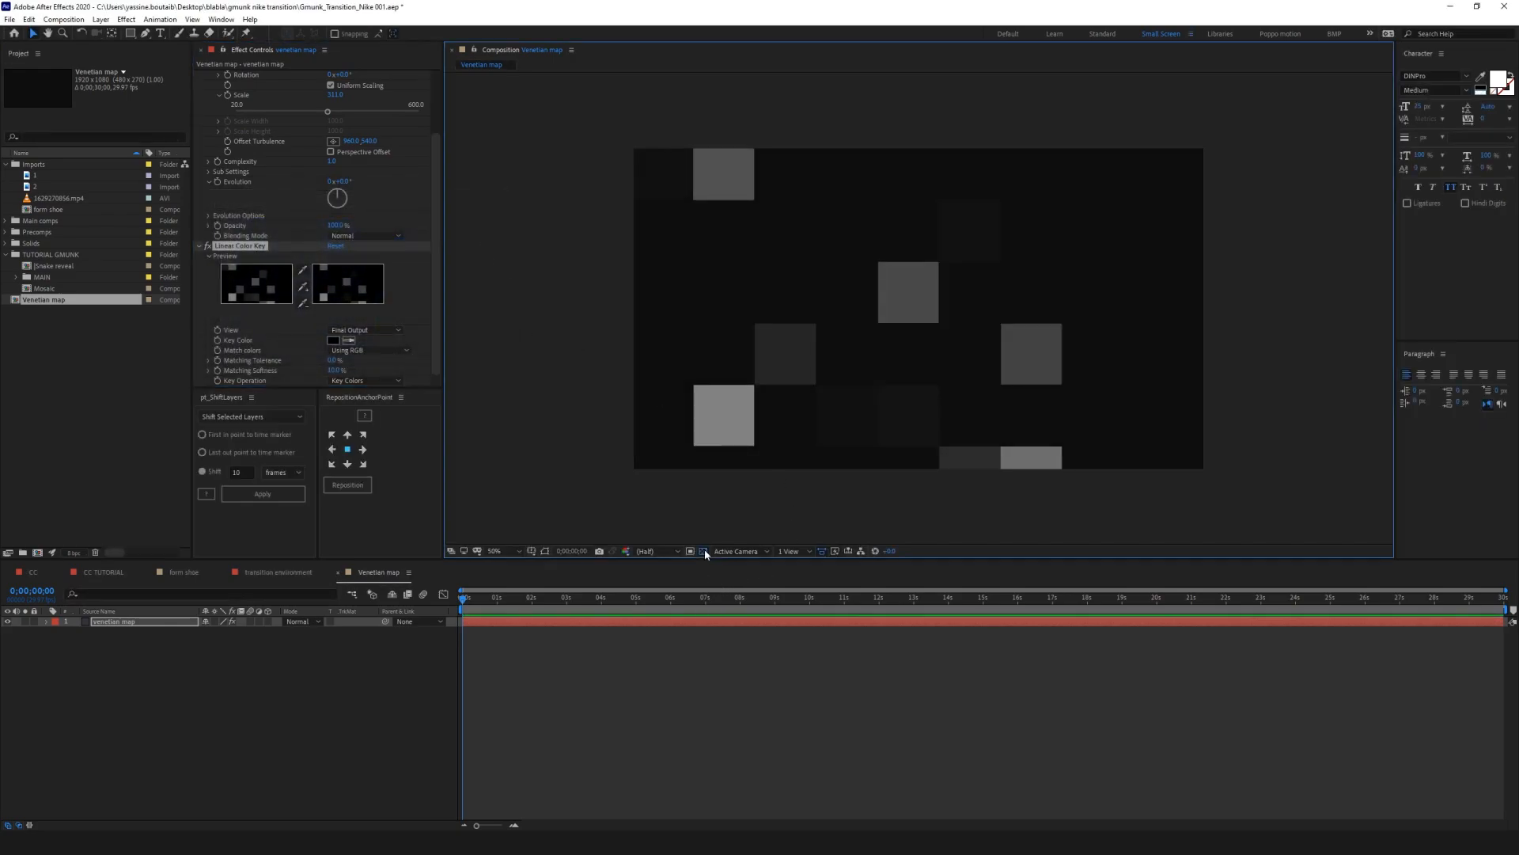
left_click(705, 554)
left_click(703, 552)
Step: Apply the Venetian Blinds effect to the venetian map solid
left_click(264, 766)
left_click(151, 622)
key("ctrl+space")
type("venetian")
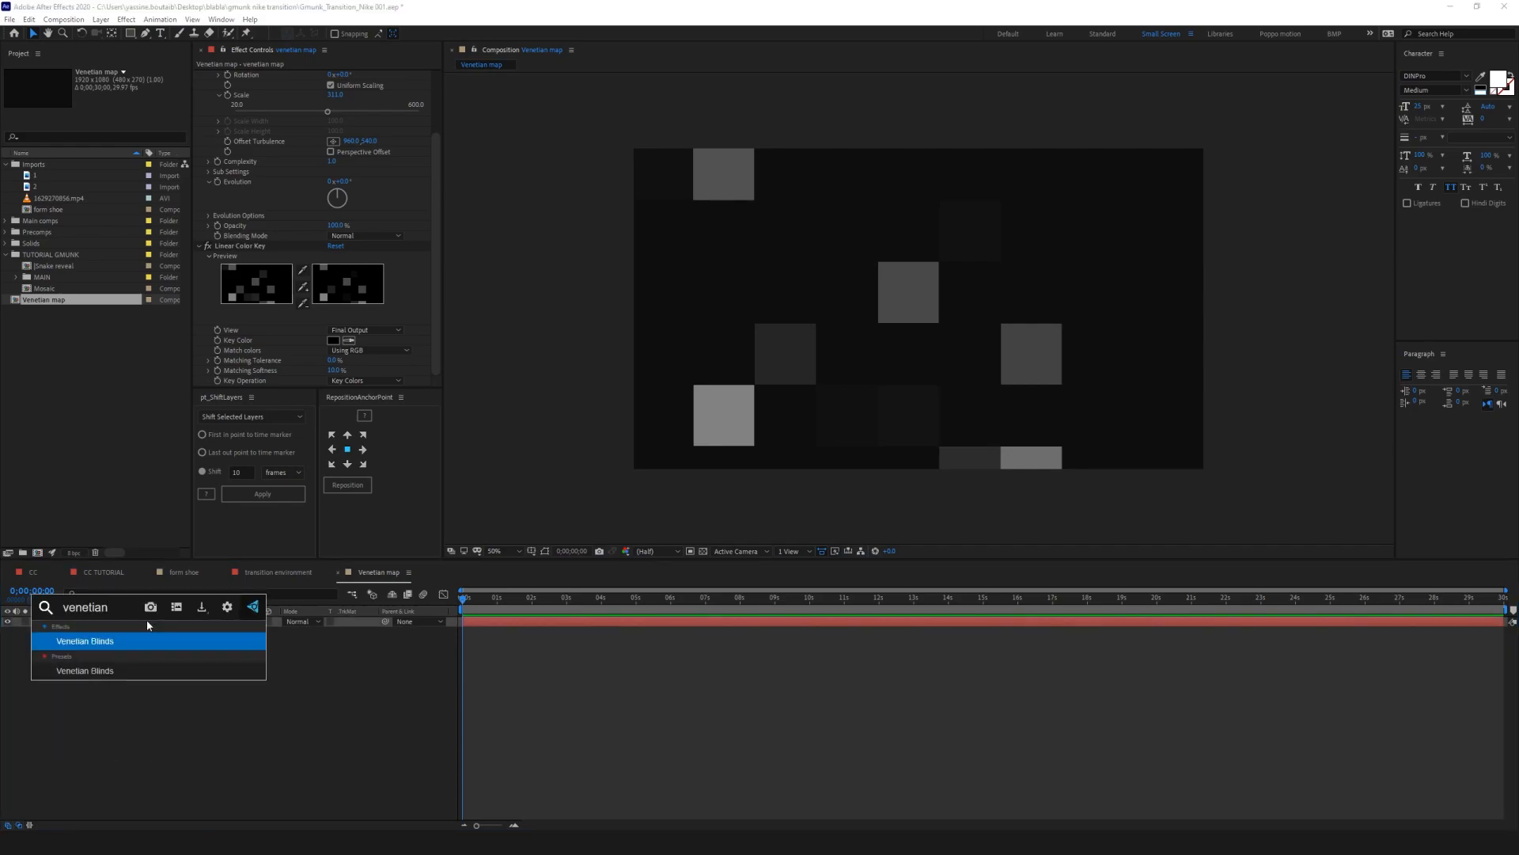
key("Return")
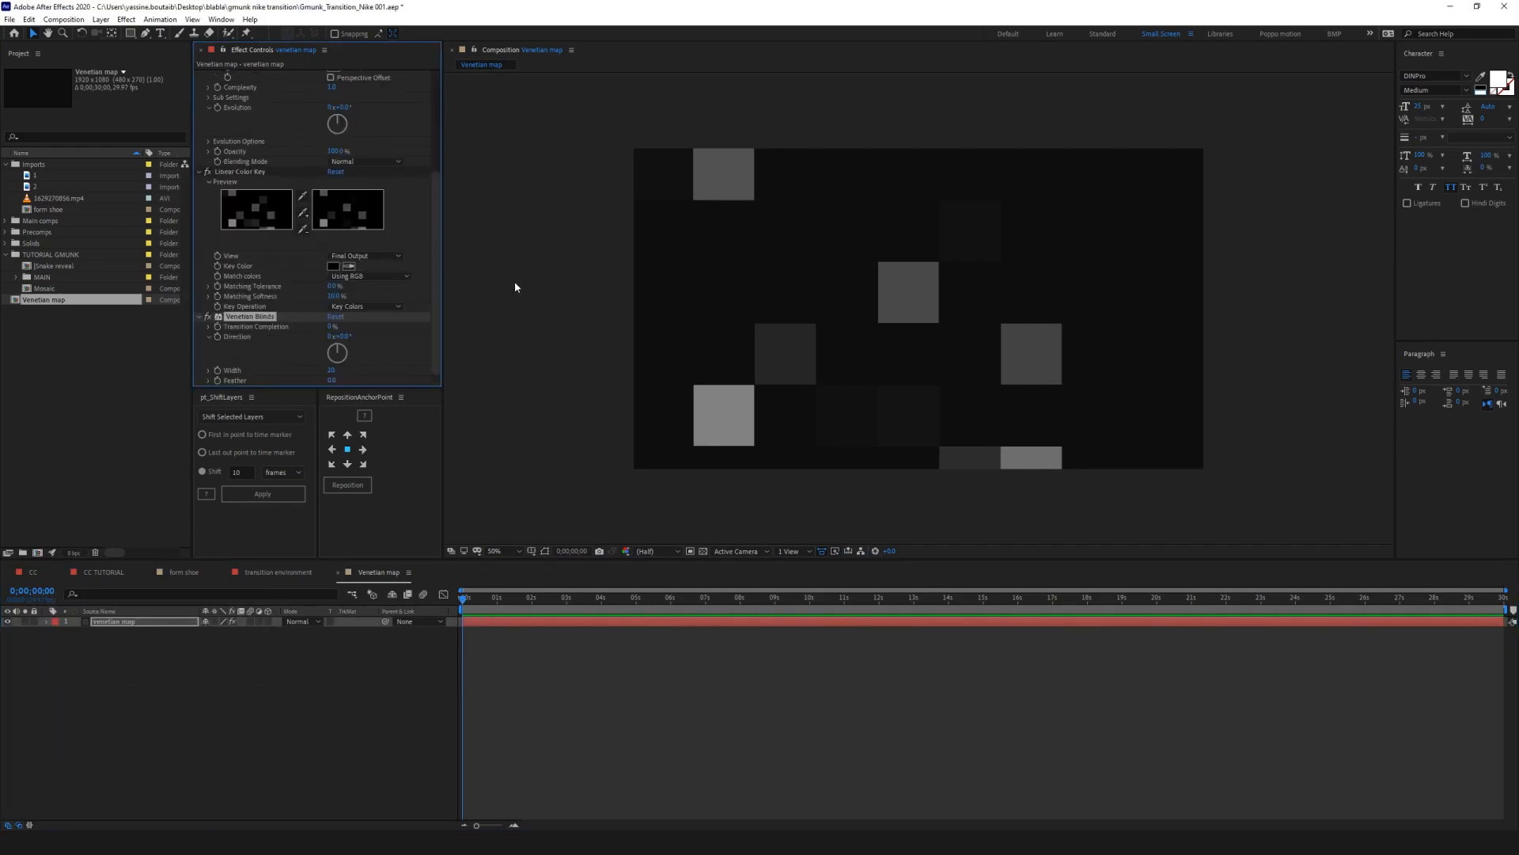
Step: Set the Venetian Blinds' transition completion to 10% and its width to 4
left_click(331, 327)
key("Tab")
key("Tab")
key("Tab")
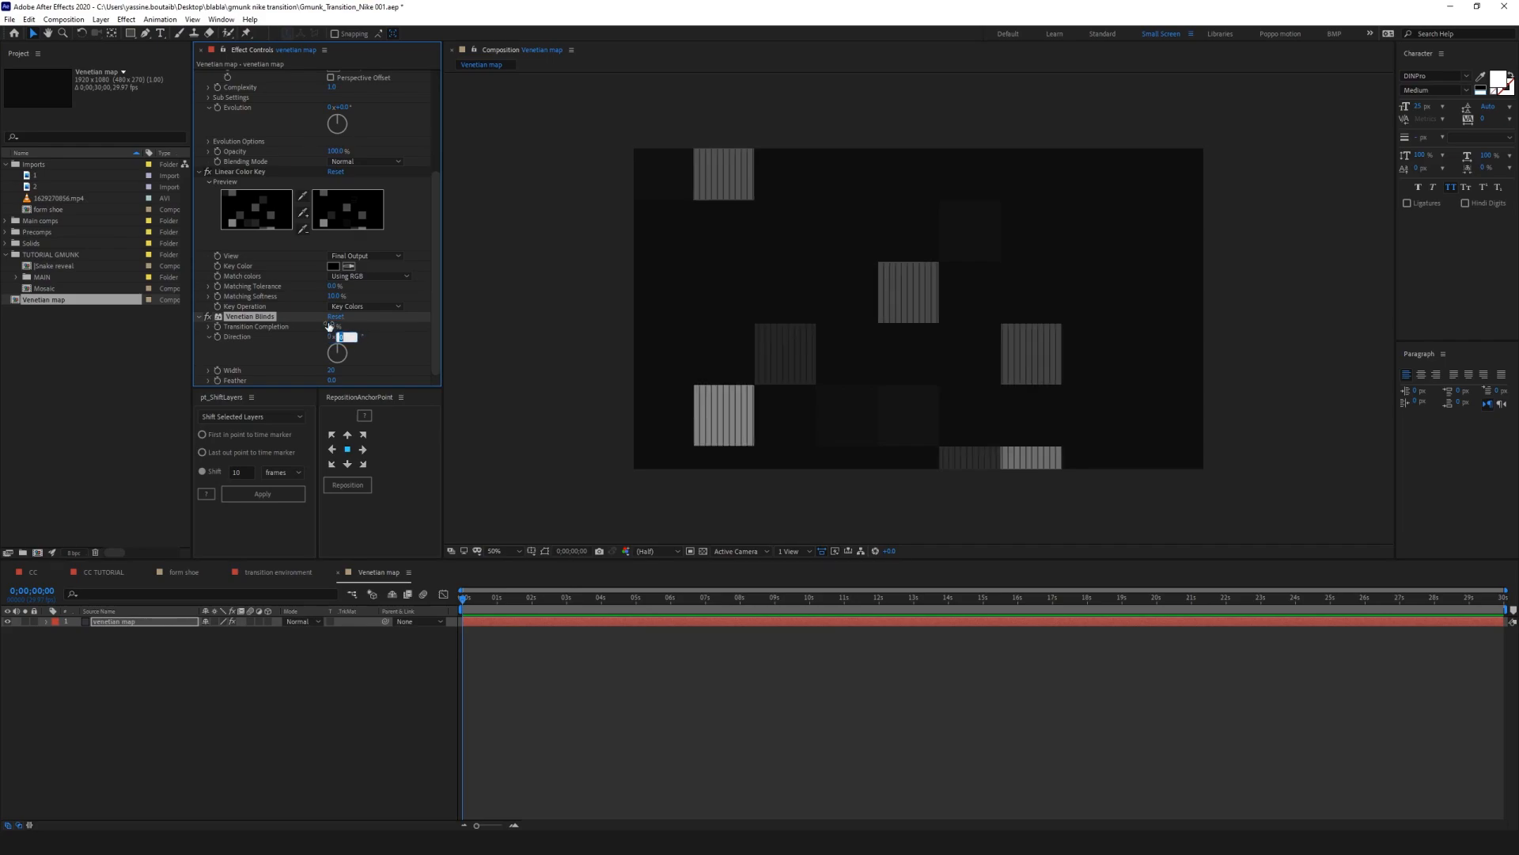
type("4")
key("Return")
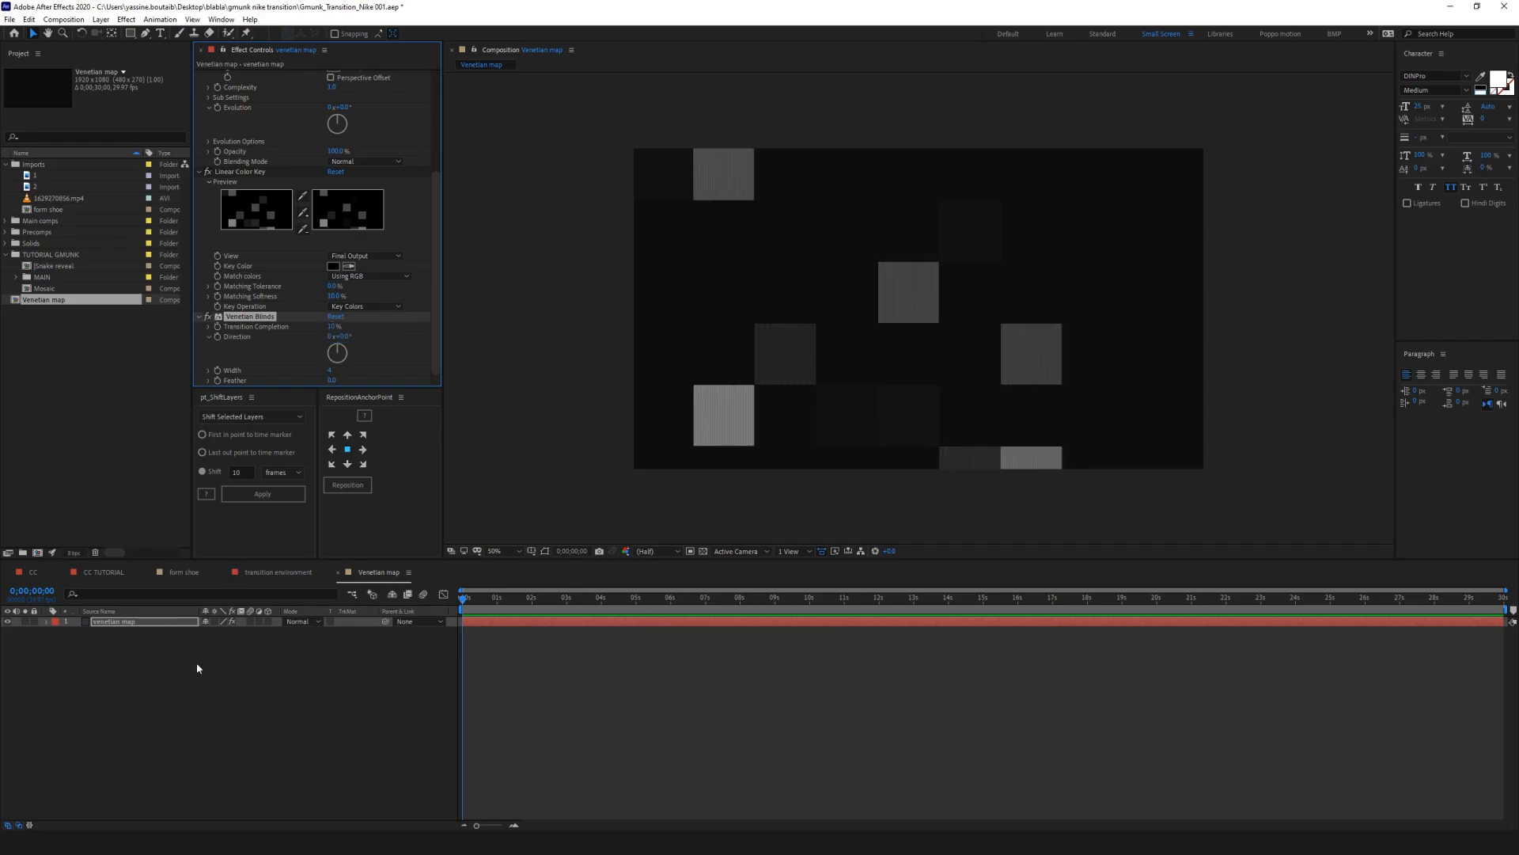
Step: Duplicate the Venetian Blinds effect, set the copy's direction to 90°, and inspect the resulting grid pattern up close
key("ctrl+d")
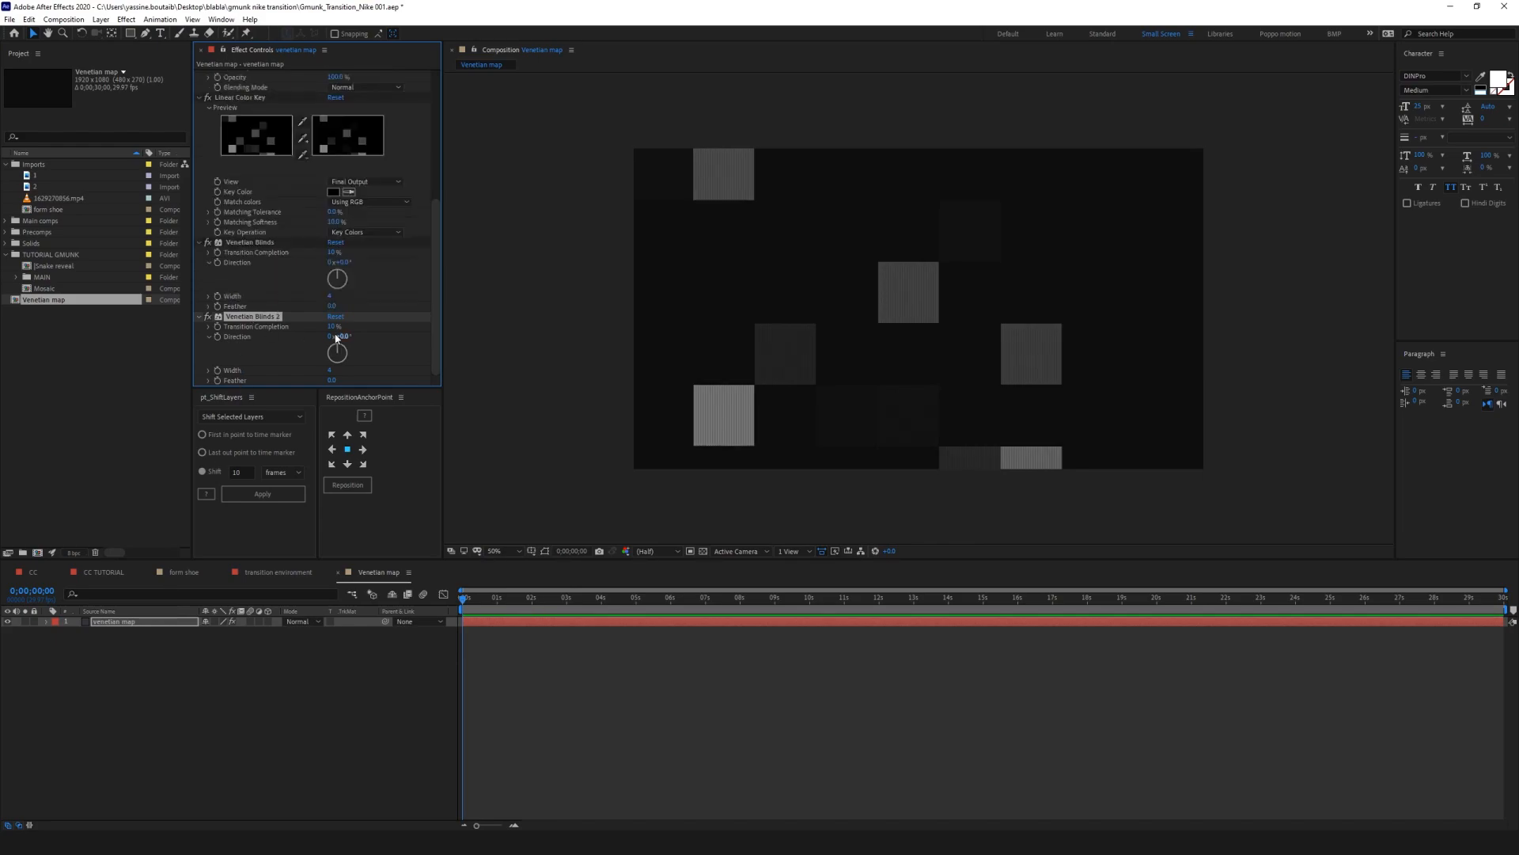
left_click(346, 336)
type("90")
key("Return")
left_click(770, 742)
scroll(797, 359, "up", 2)
left_click_drag(687, 430, 1193, 201)
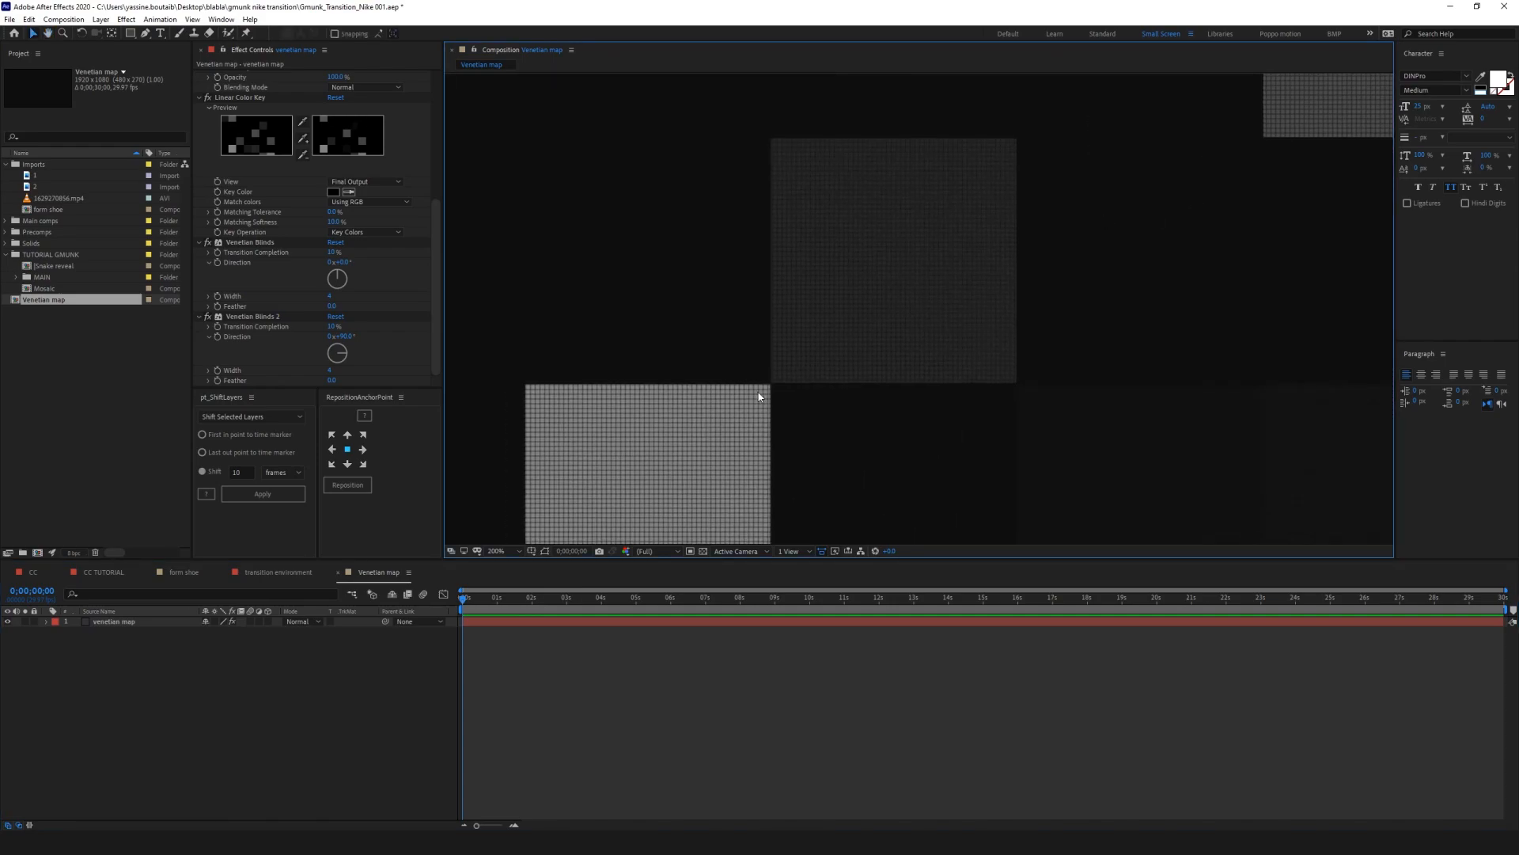
scroll(794, 379, "down", 2)
left_click_drag(1087, 369, 954, 405)
left_click(173, 716)
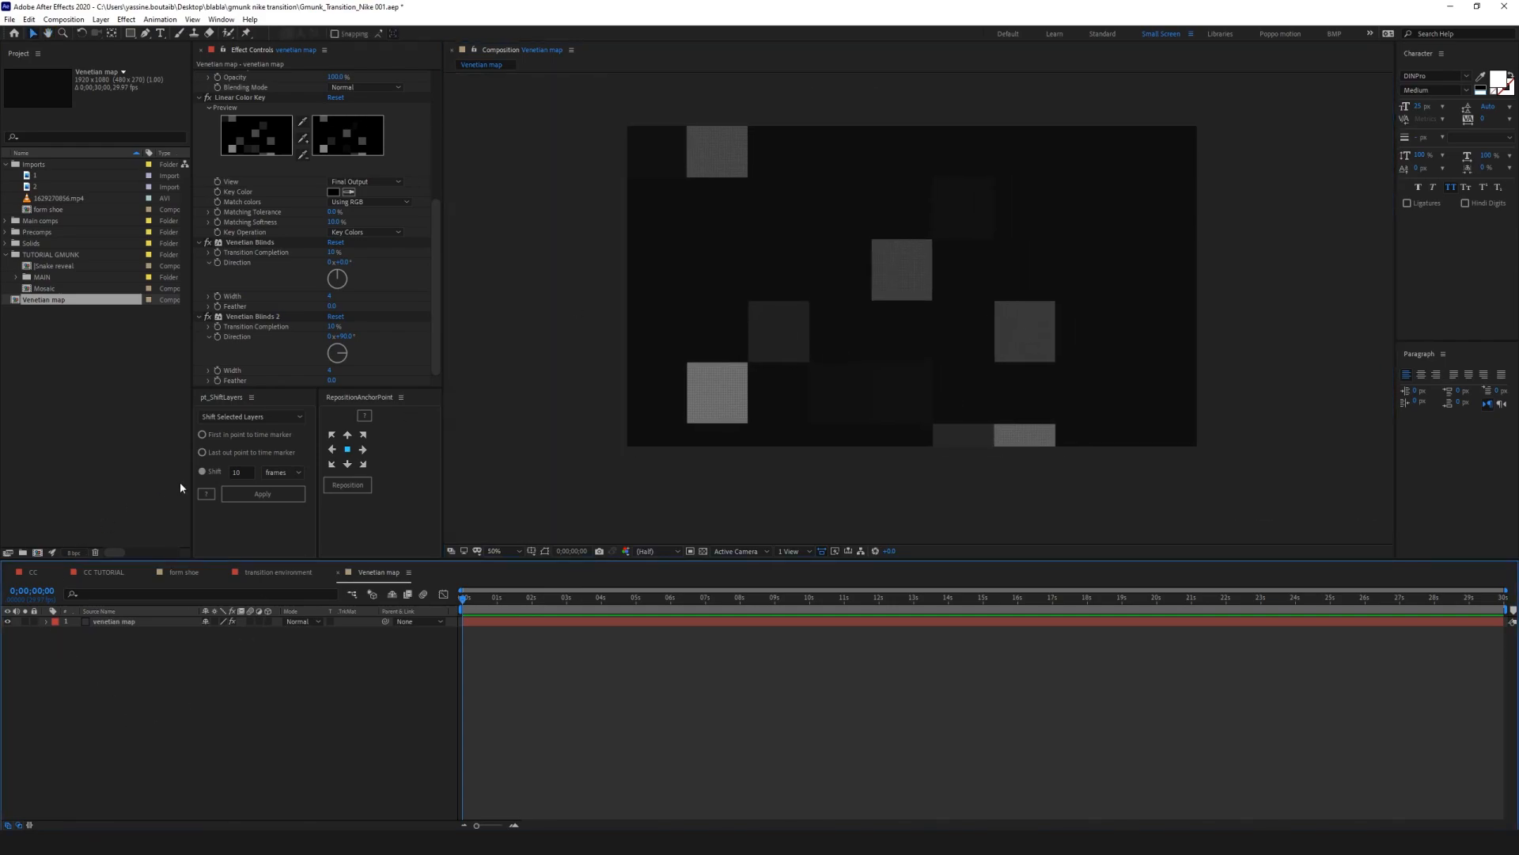
Step: Place the Venetian map composition in CC TUTORIAL between the Live and Mosaic layers and make it an adjustment layer
left_click(116, 577)
left_click_drag(43, 300, 118, 657)
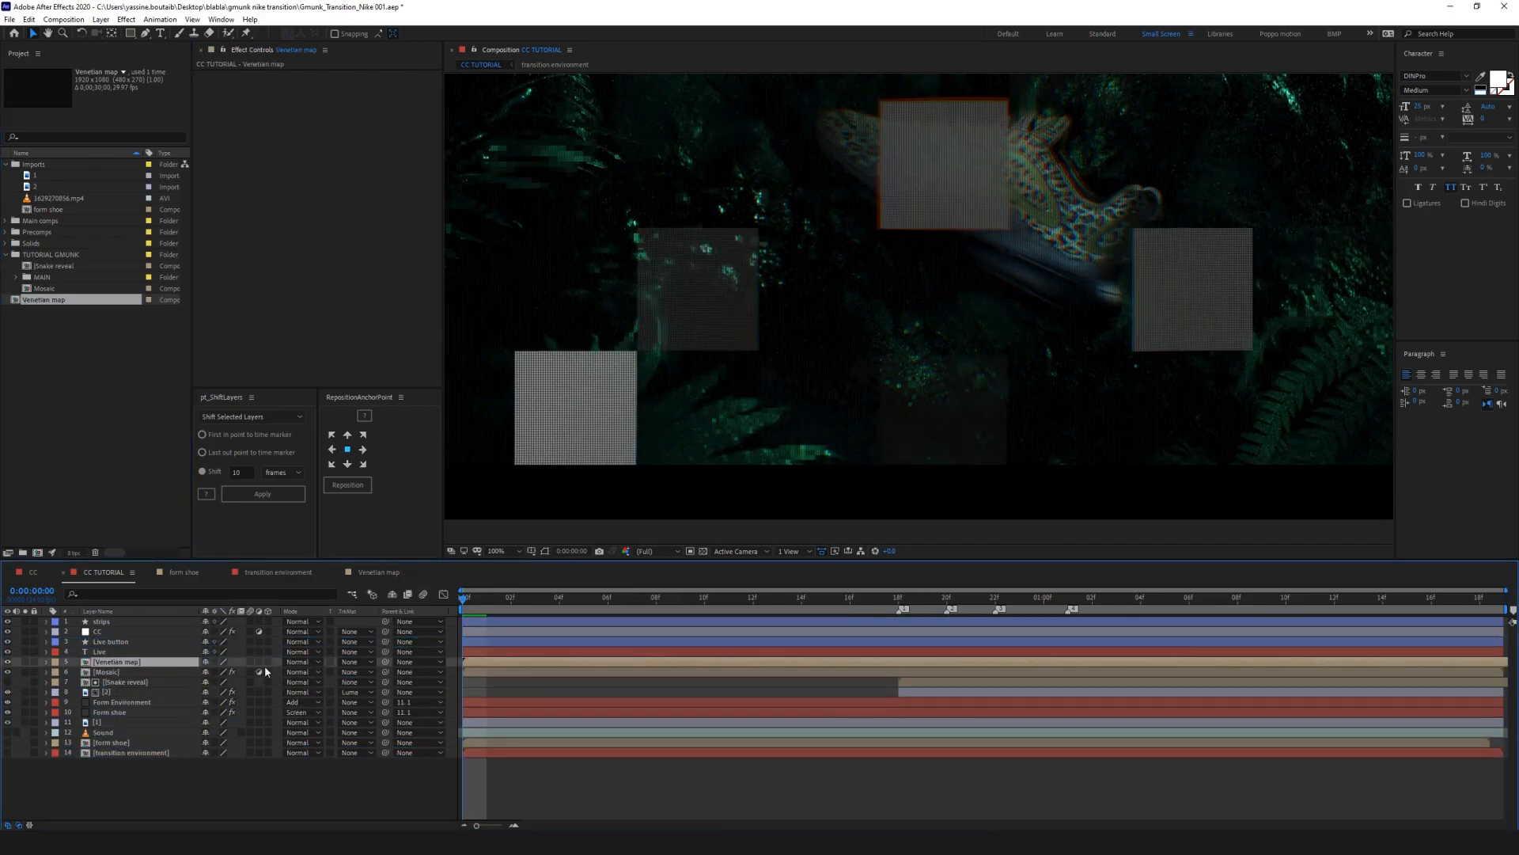
left_click(259, 663)
Step: Open the Venetian map composition and delete both Venetian Blinds effects from its solid
double_click(143, 663)
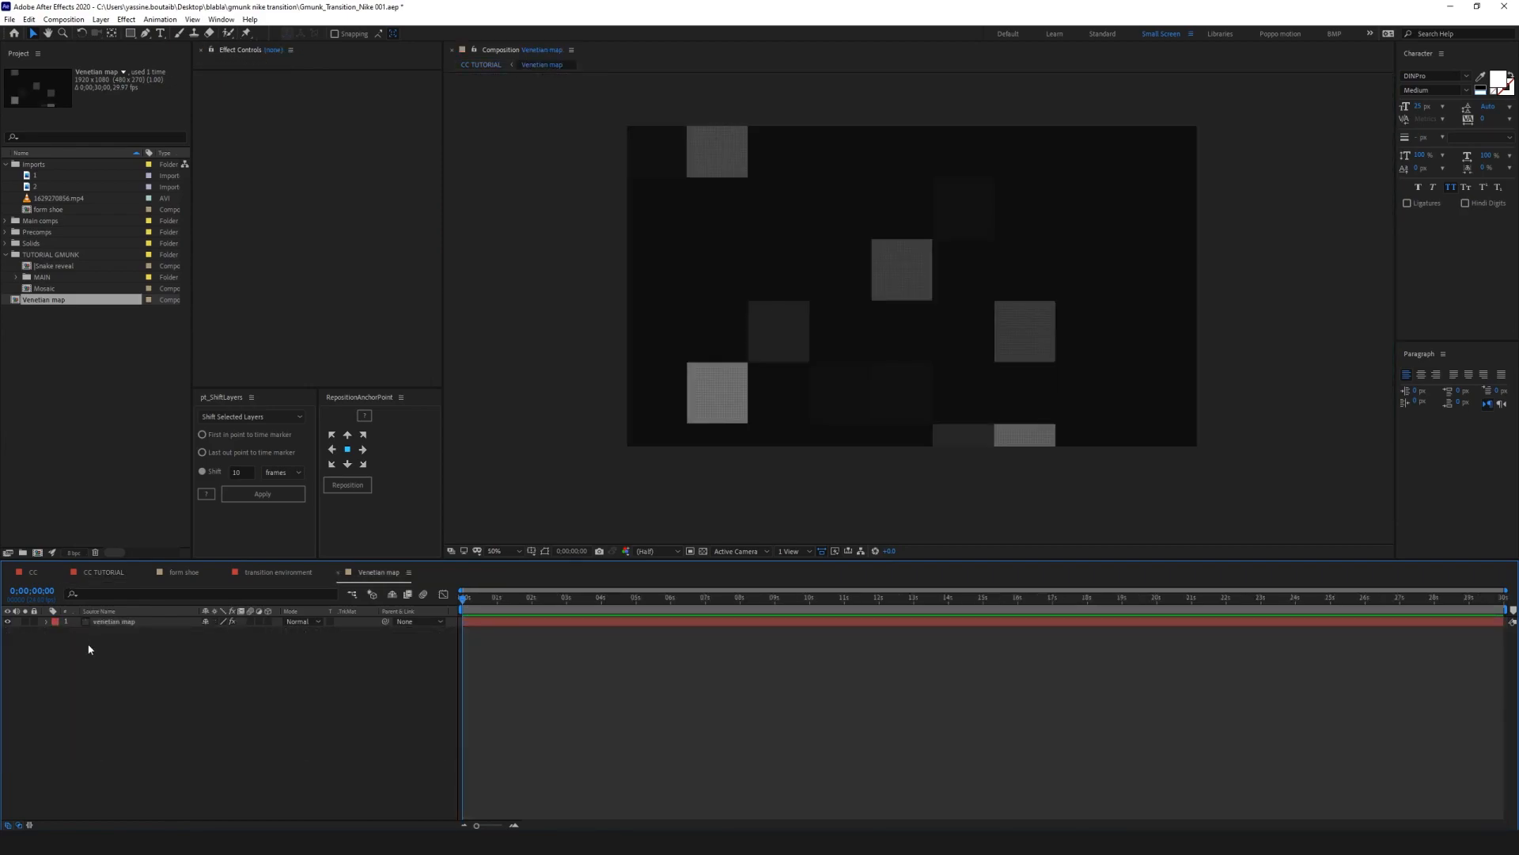
scroll(297, 330, "down", 5)
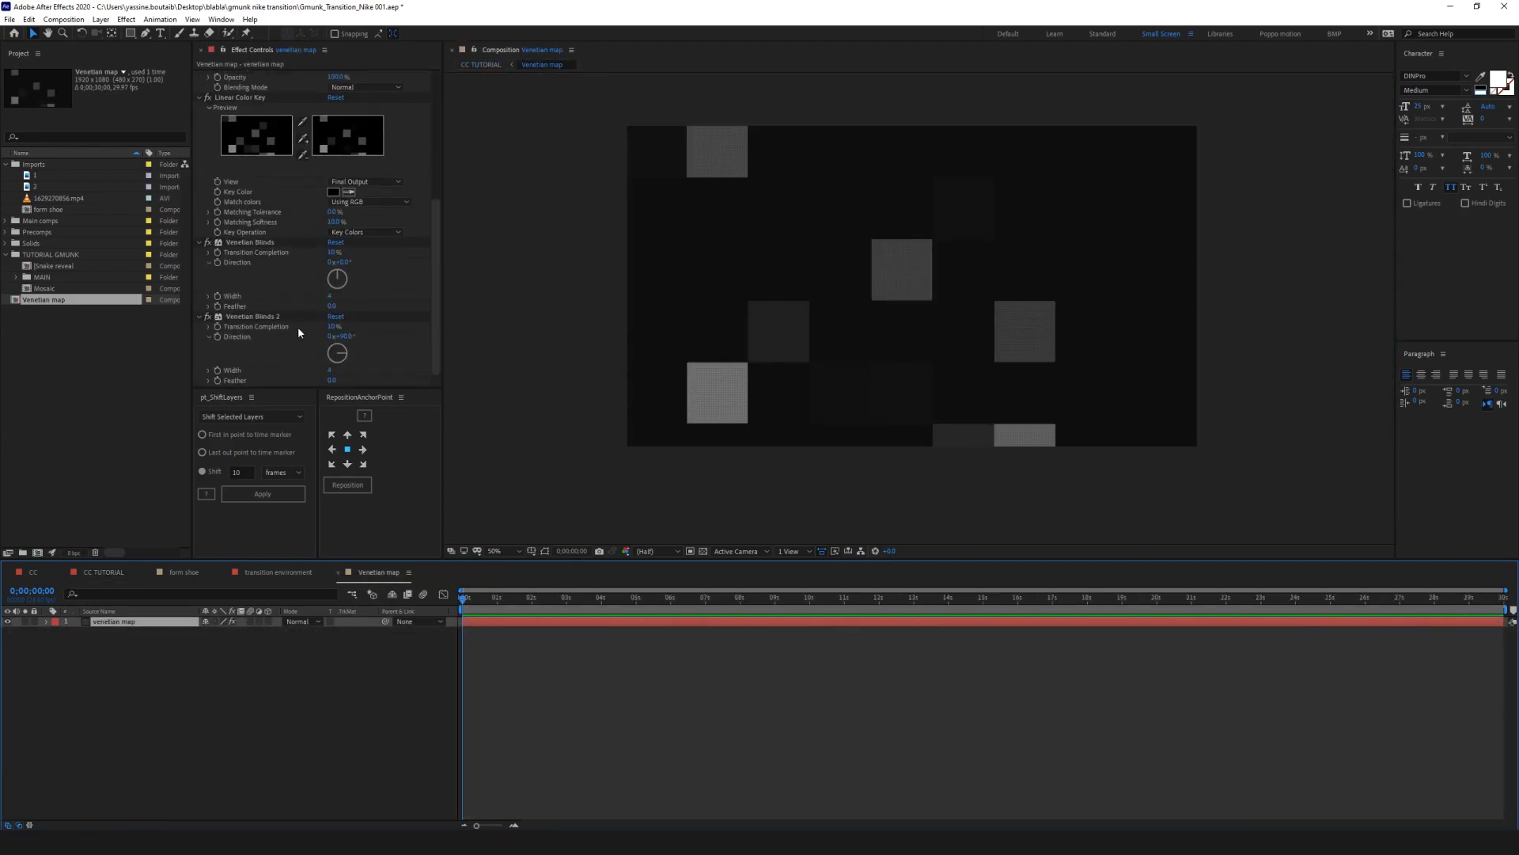
left_click(253, 317)
left_click(261, 243, "ctrl")
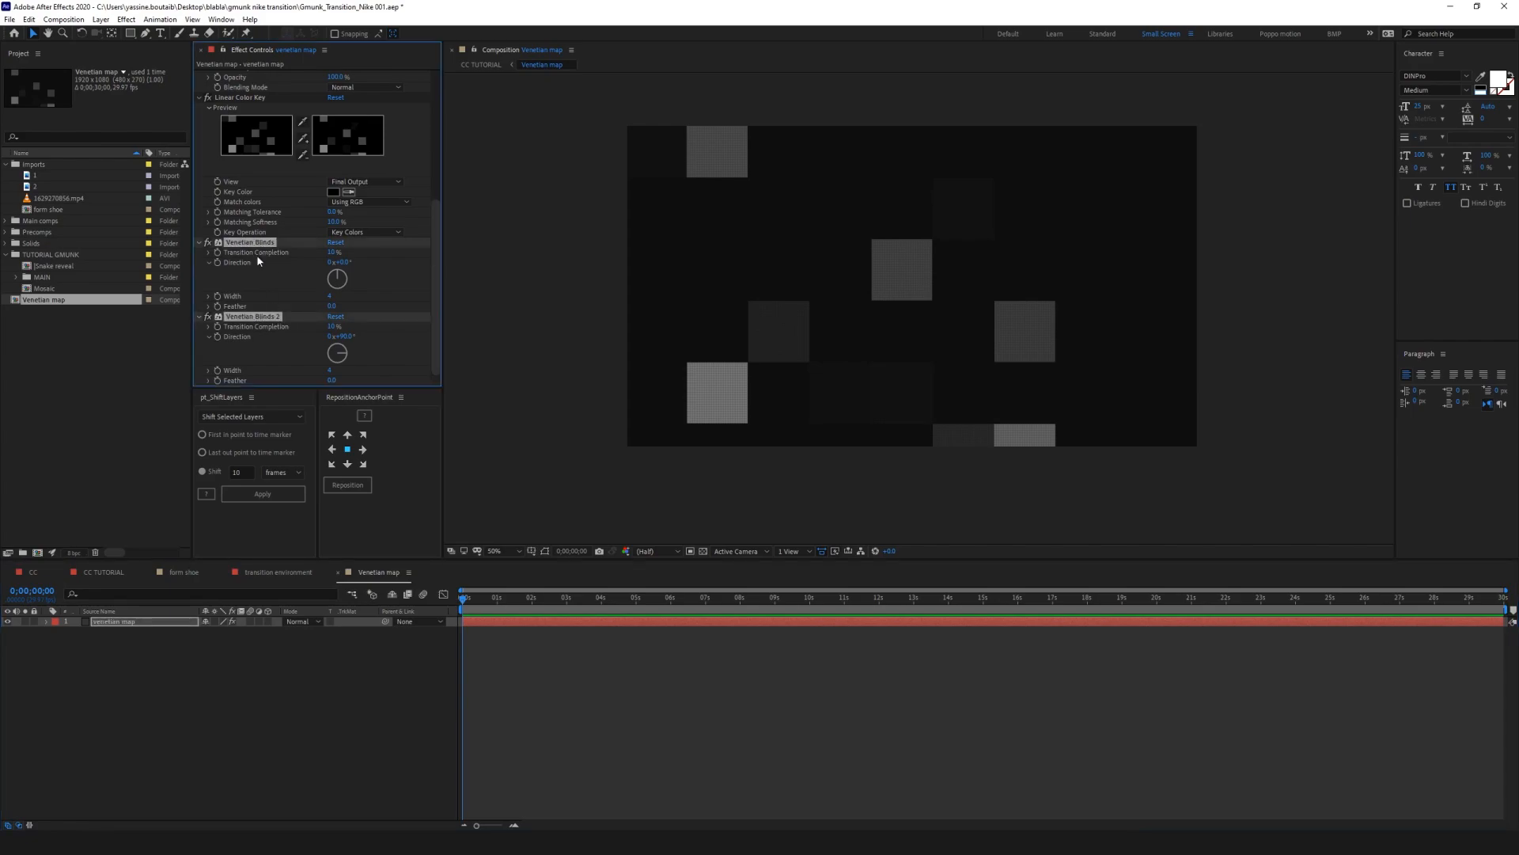
left_click(221, 722)
left_click(254, 317)
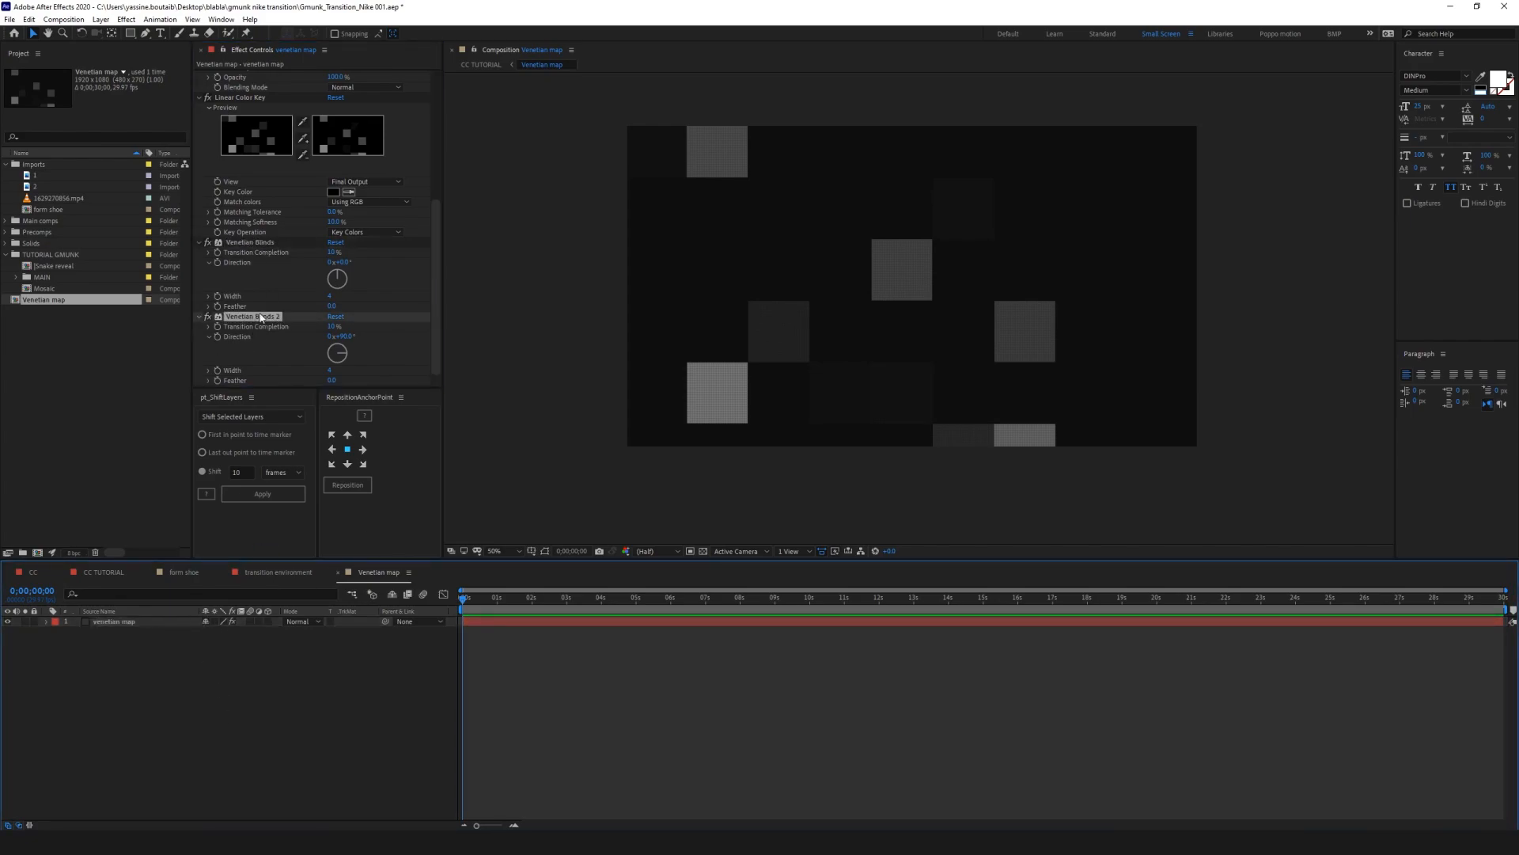
left_click(267, 243, "ctrl")
key("Delete")
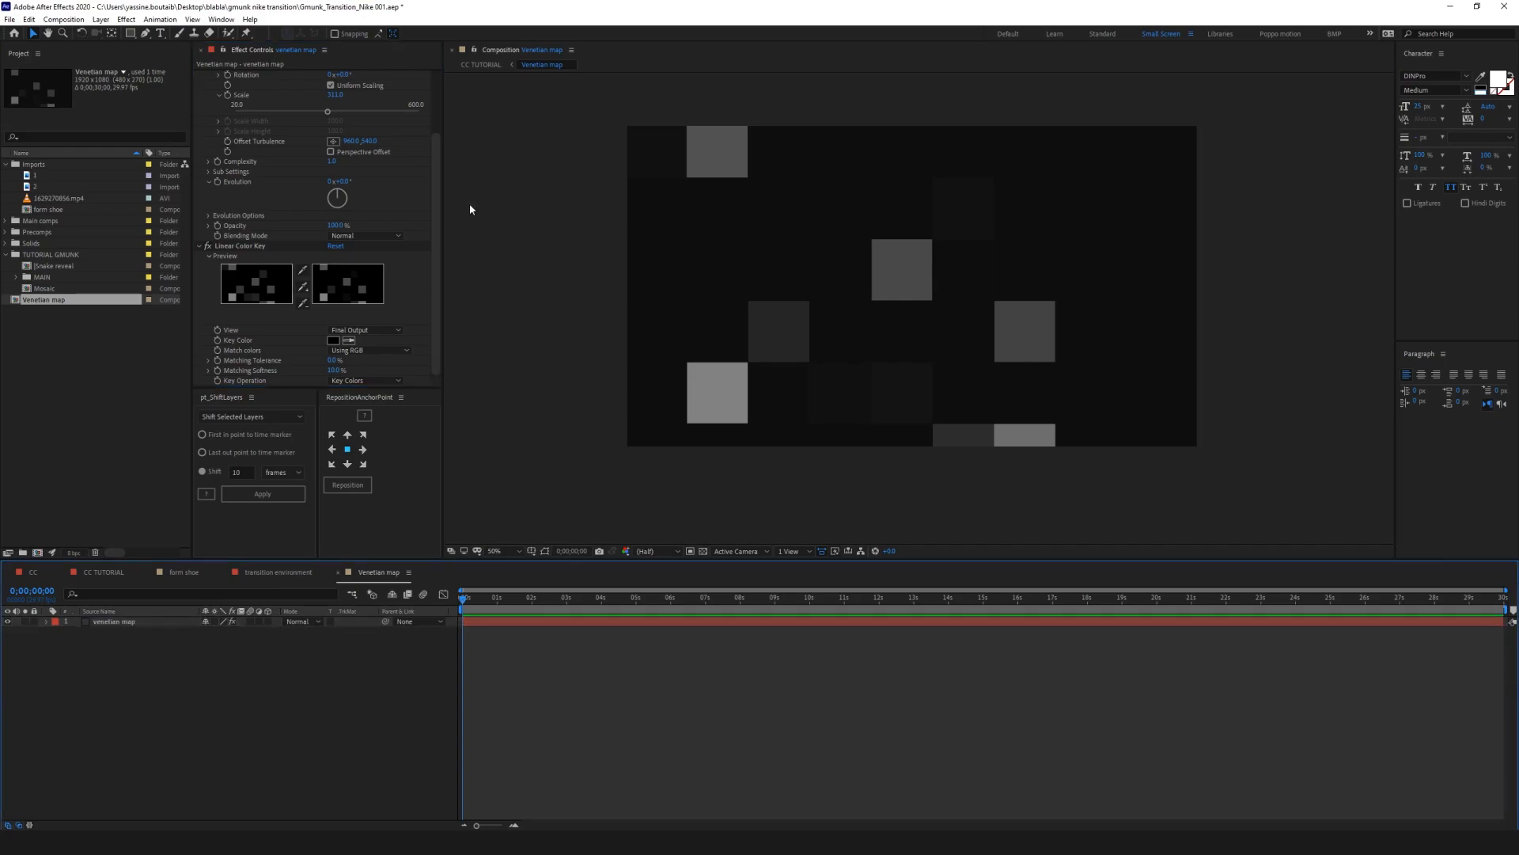
Step: Apply the two crossed Venetian Blinds effects to the Venetian map adjustment layer in CC TUTORIAL
left_click(492, 65)
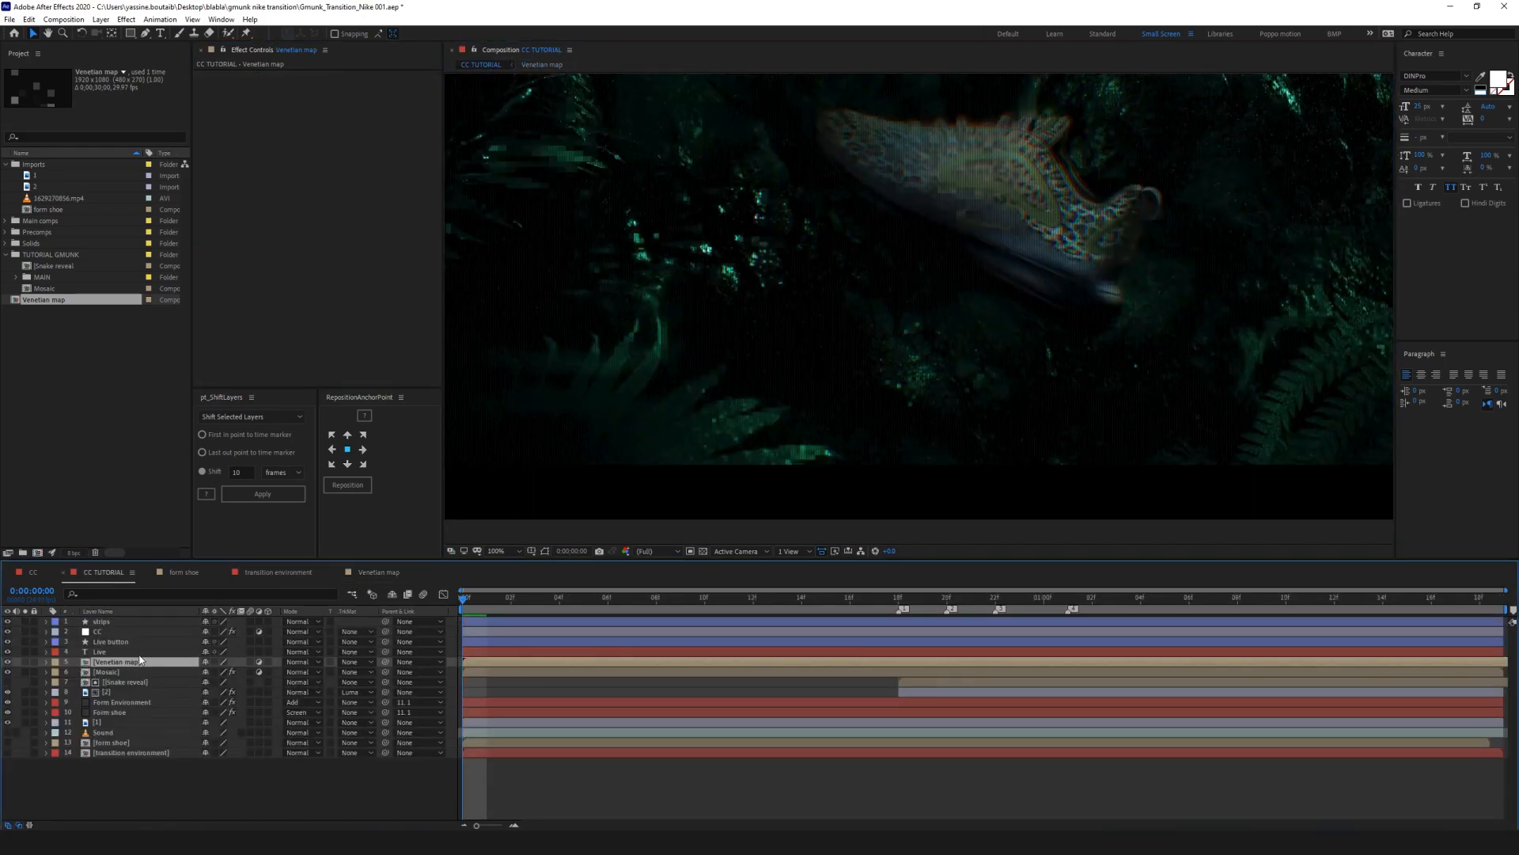
left_click(140, 660)
scroll(963, 254, "up", 3)
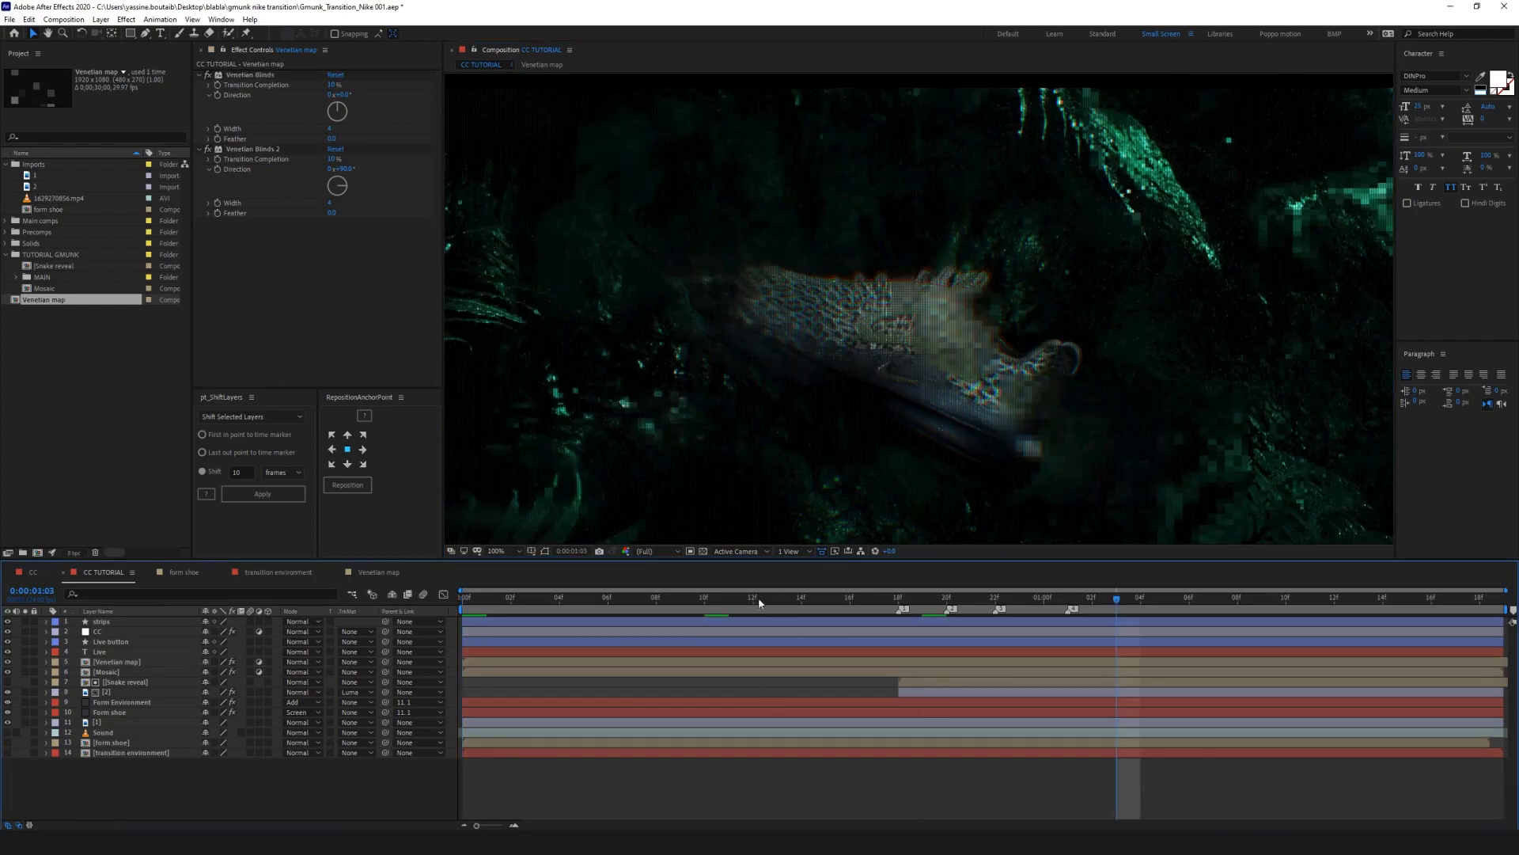
Step: In the Venetian map composition, drive the Fractal Noise evolution with the expression time*30 and preview the block motion
left_click(378, 571)
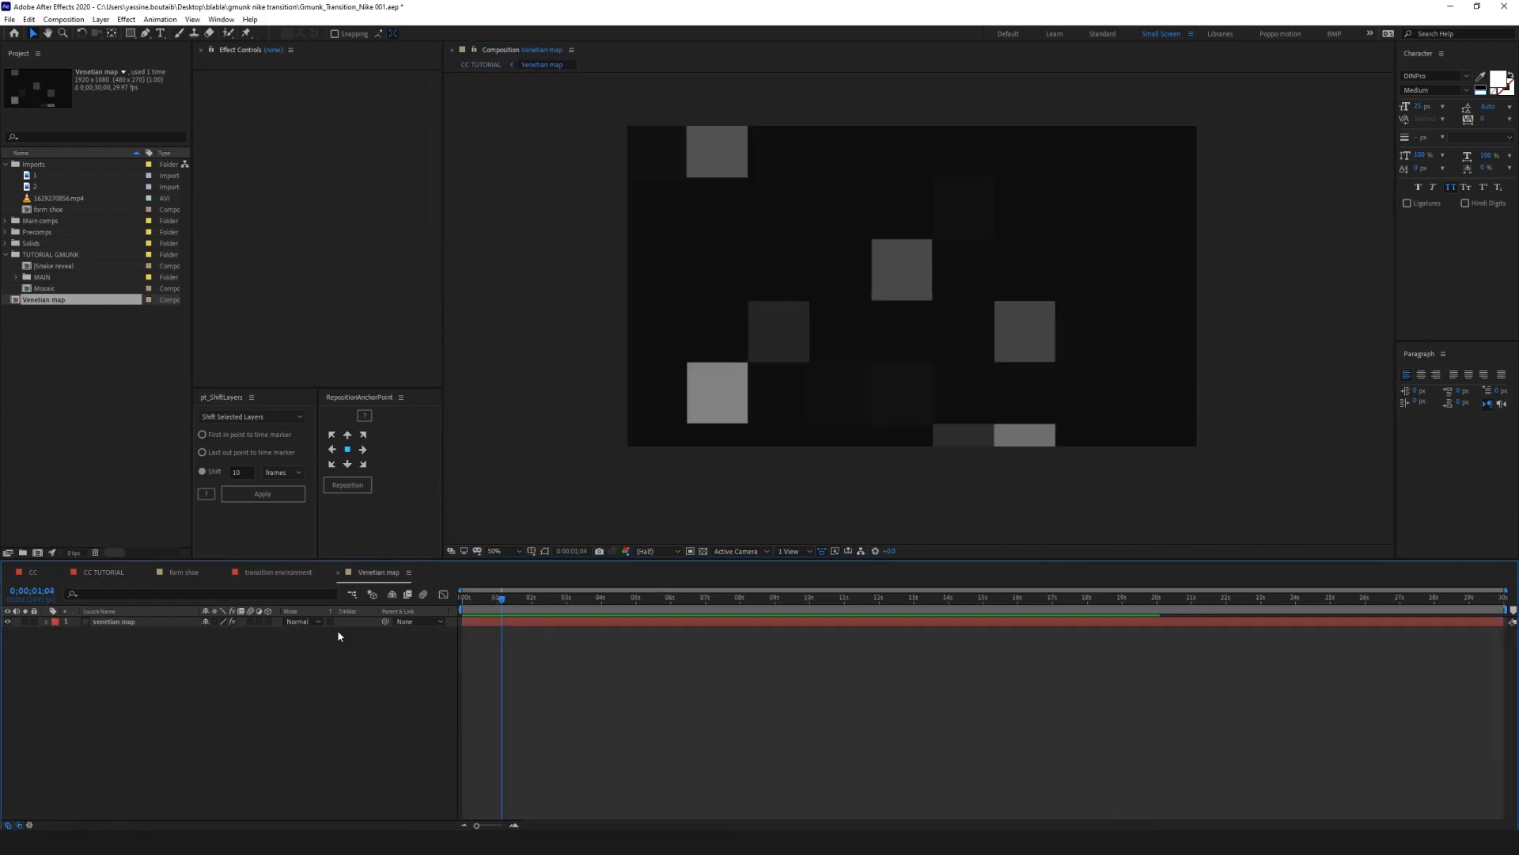
left_click(164, 626)
key("Home")
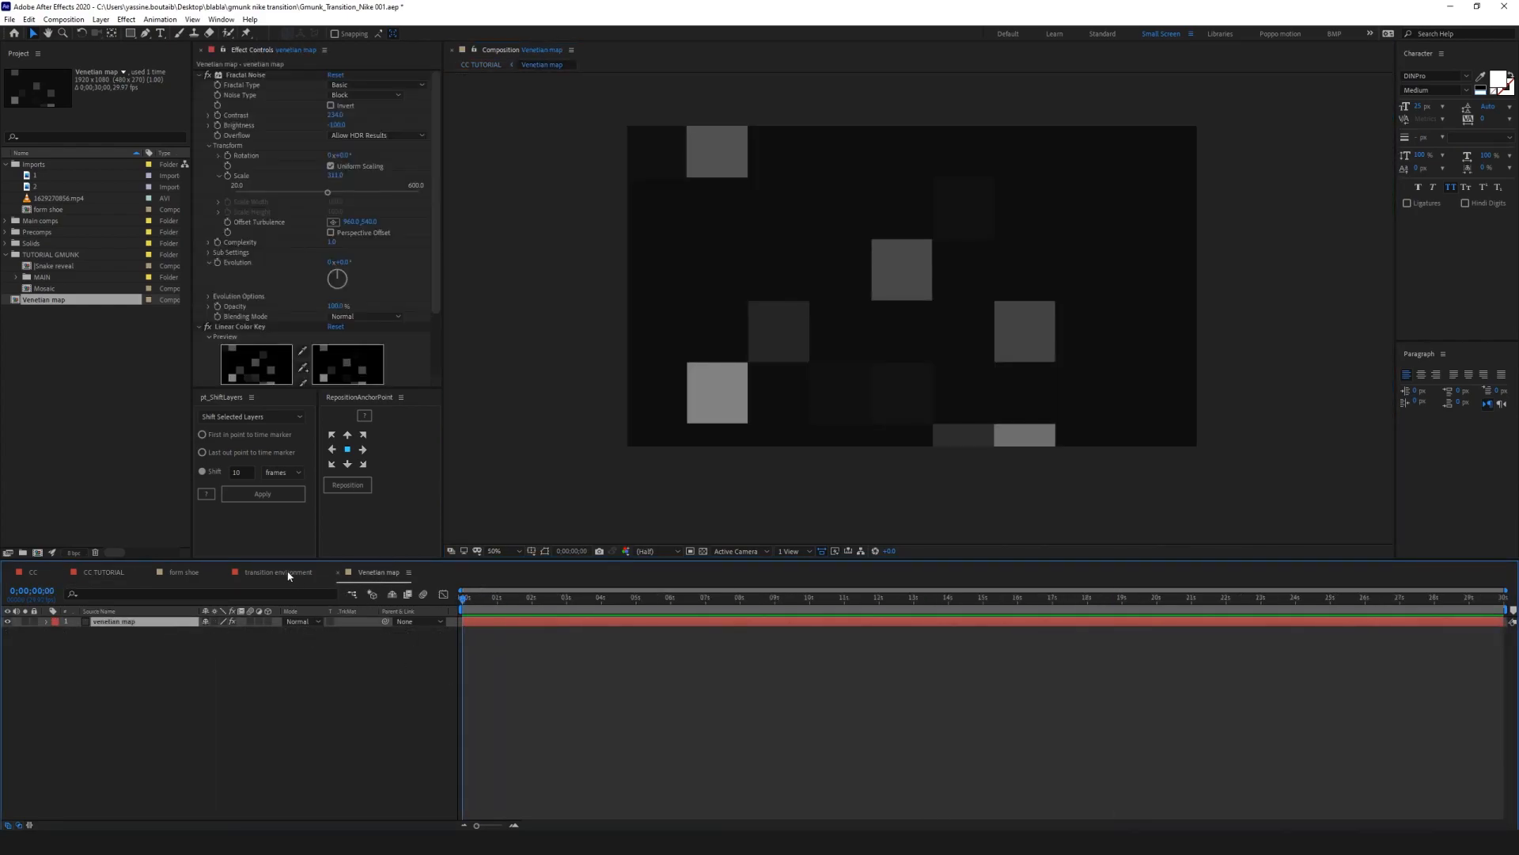
left_click(216, 262, "alt")
type("time")
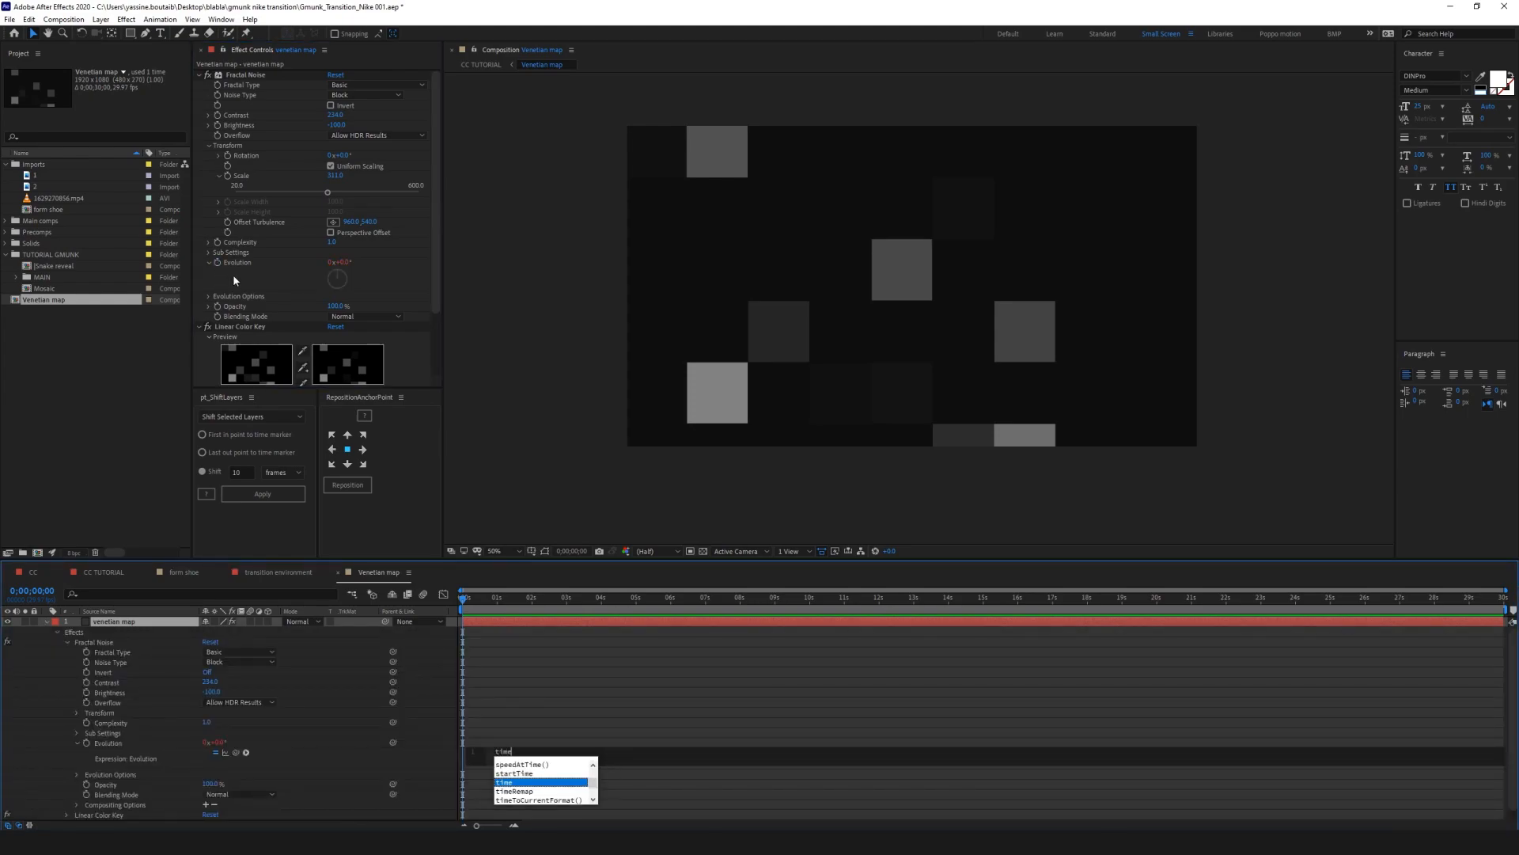
key("Return")
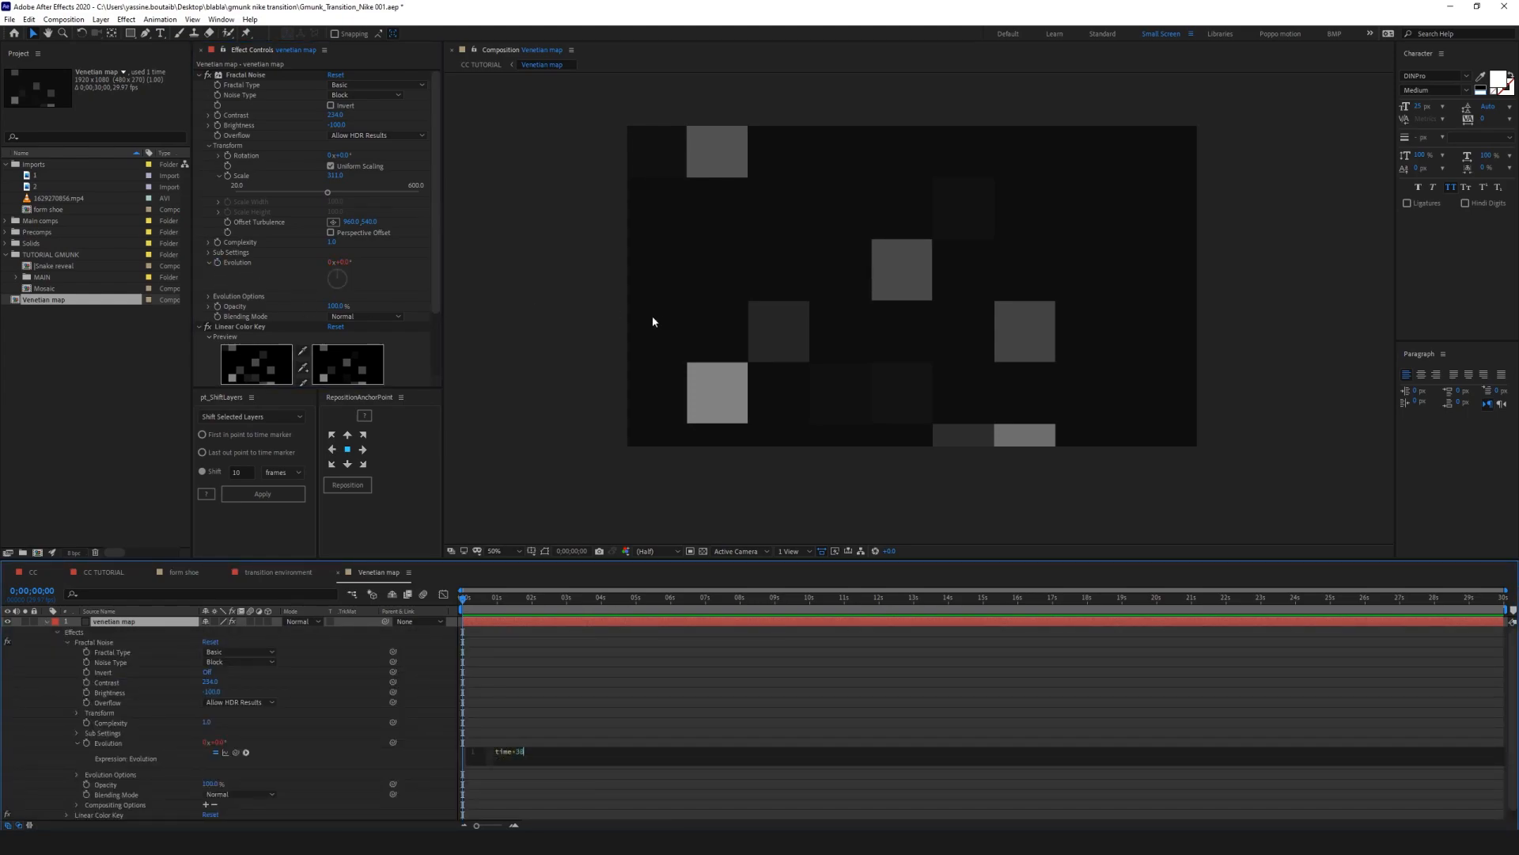
left_click(641, 672)
key("space")
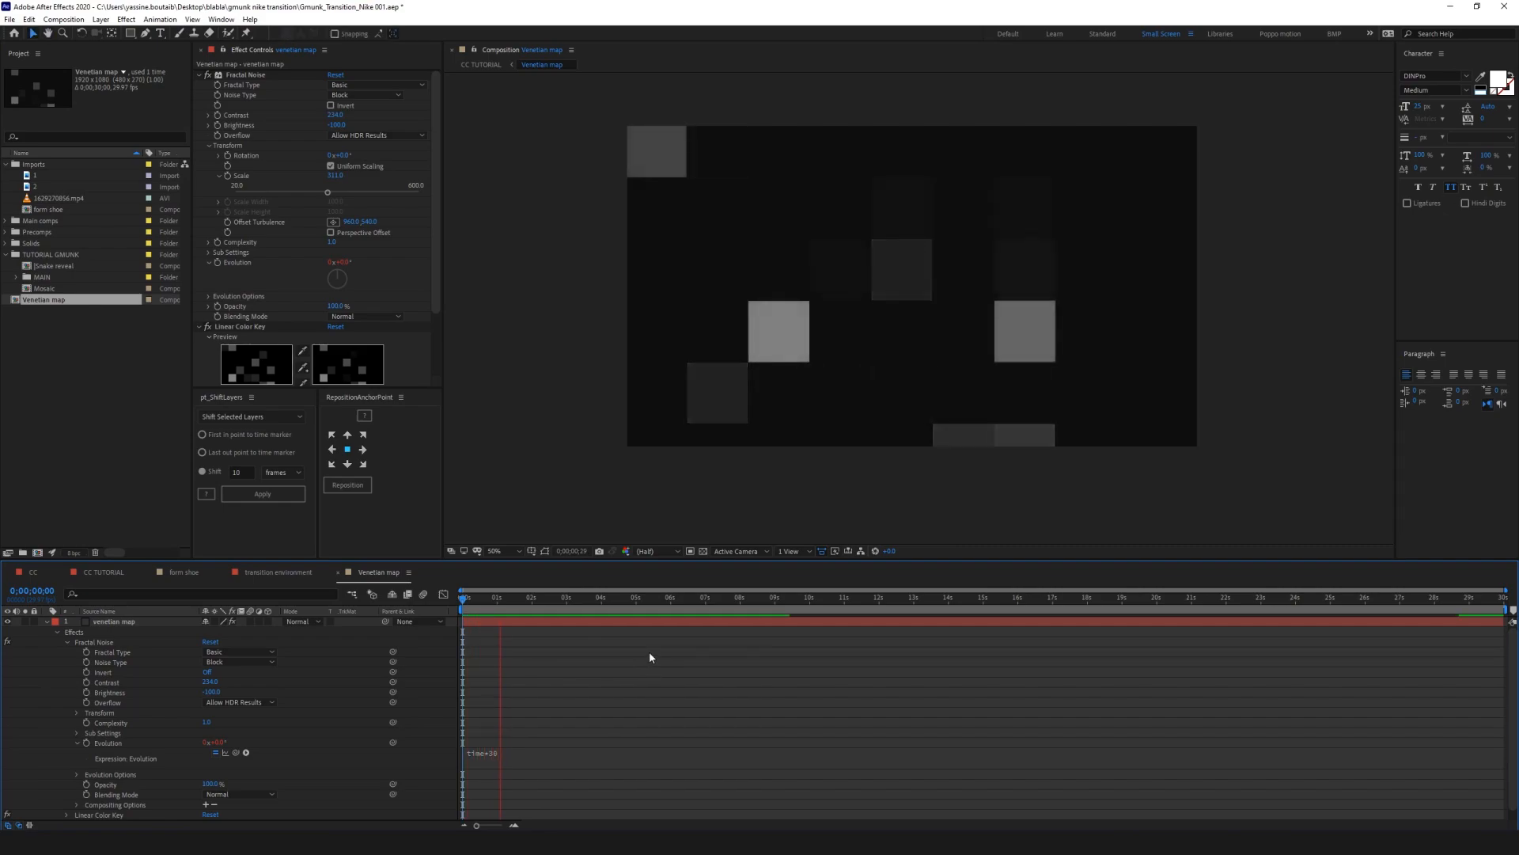
Step: Change the evolution expression to time*100 and preview the faster block motion
left_click(502, 754)
key("Right")
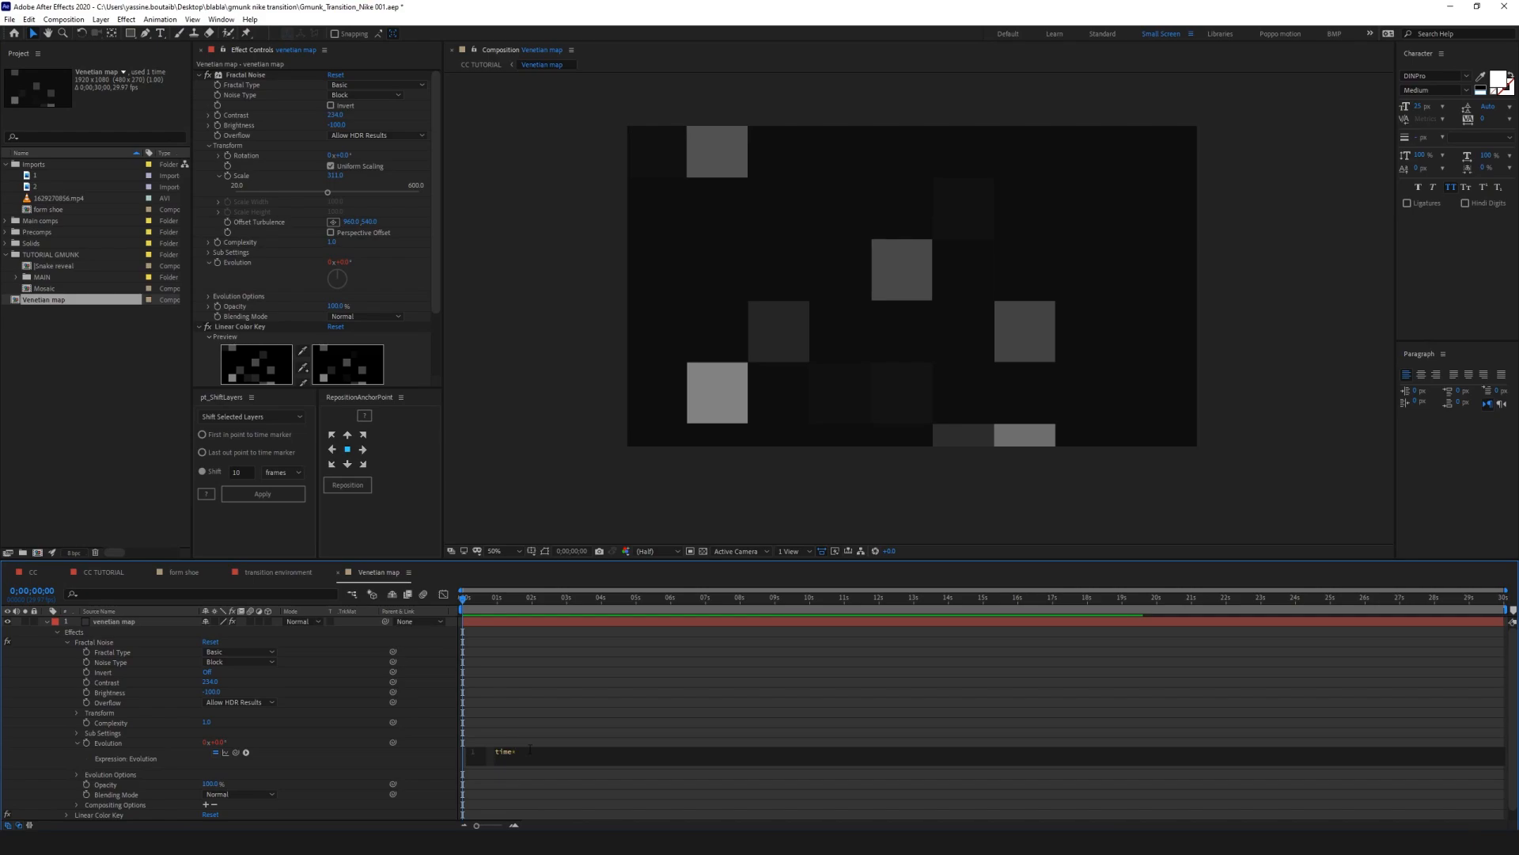
left_click(613, 661)
key("space")
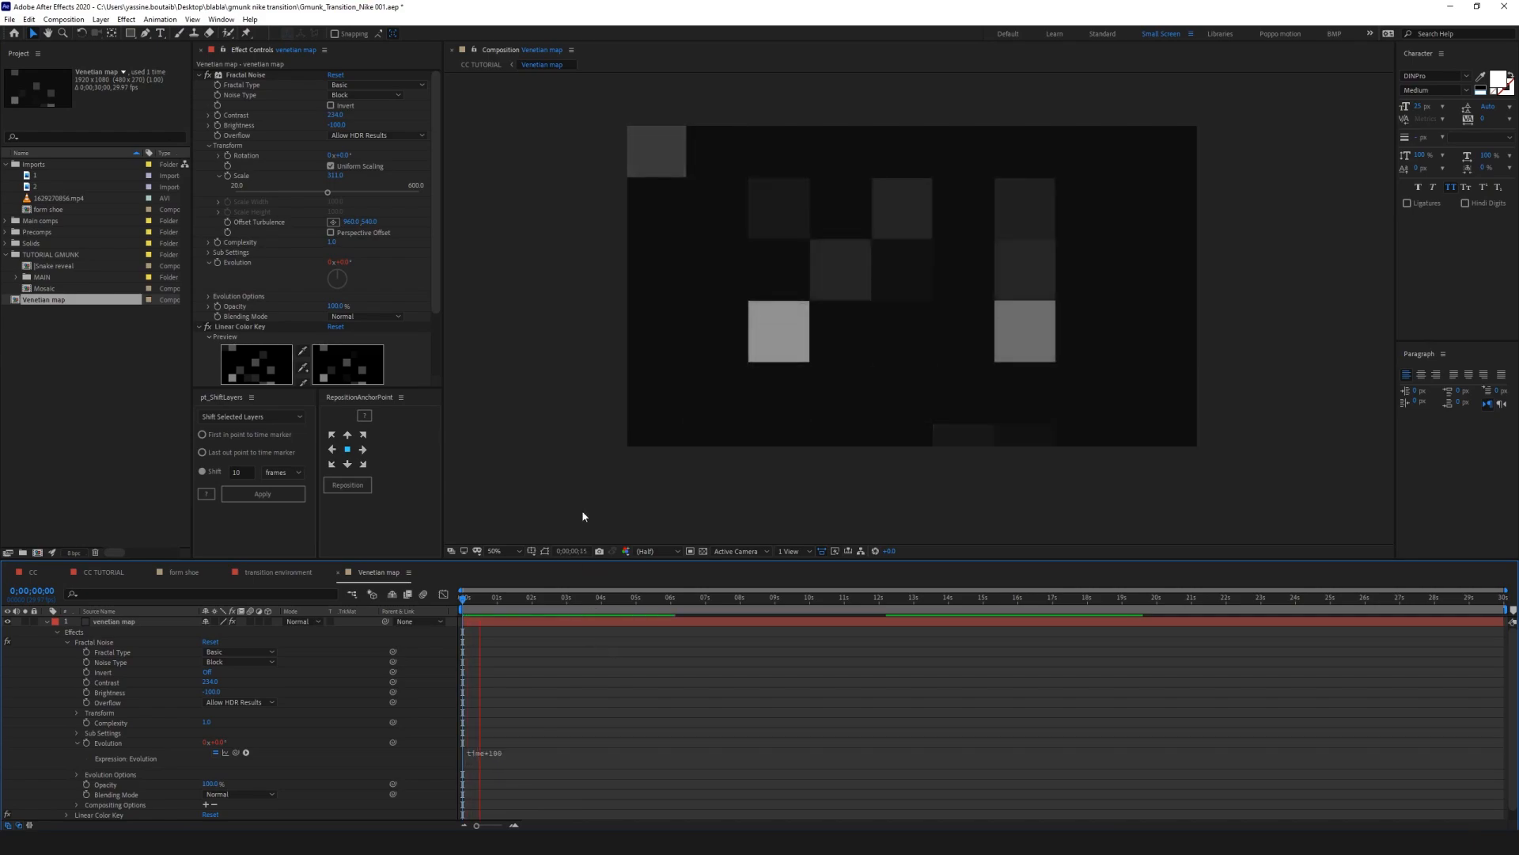
Step: Return to CC TUTORIAL and examine the block-shaped grid overlay up close at several points in the timeline
left_click(483, 65)
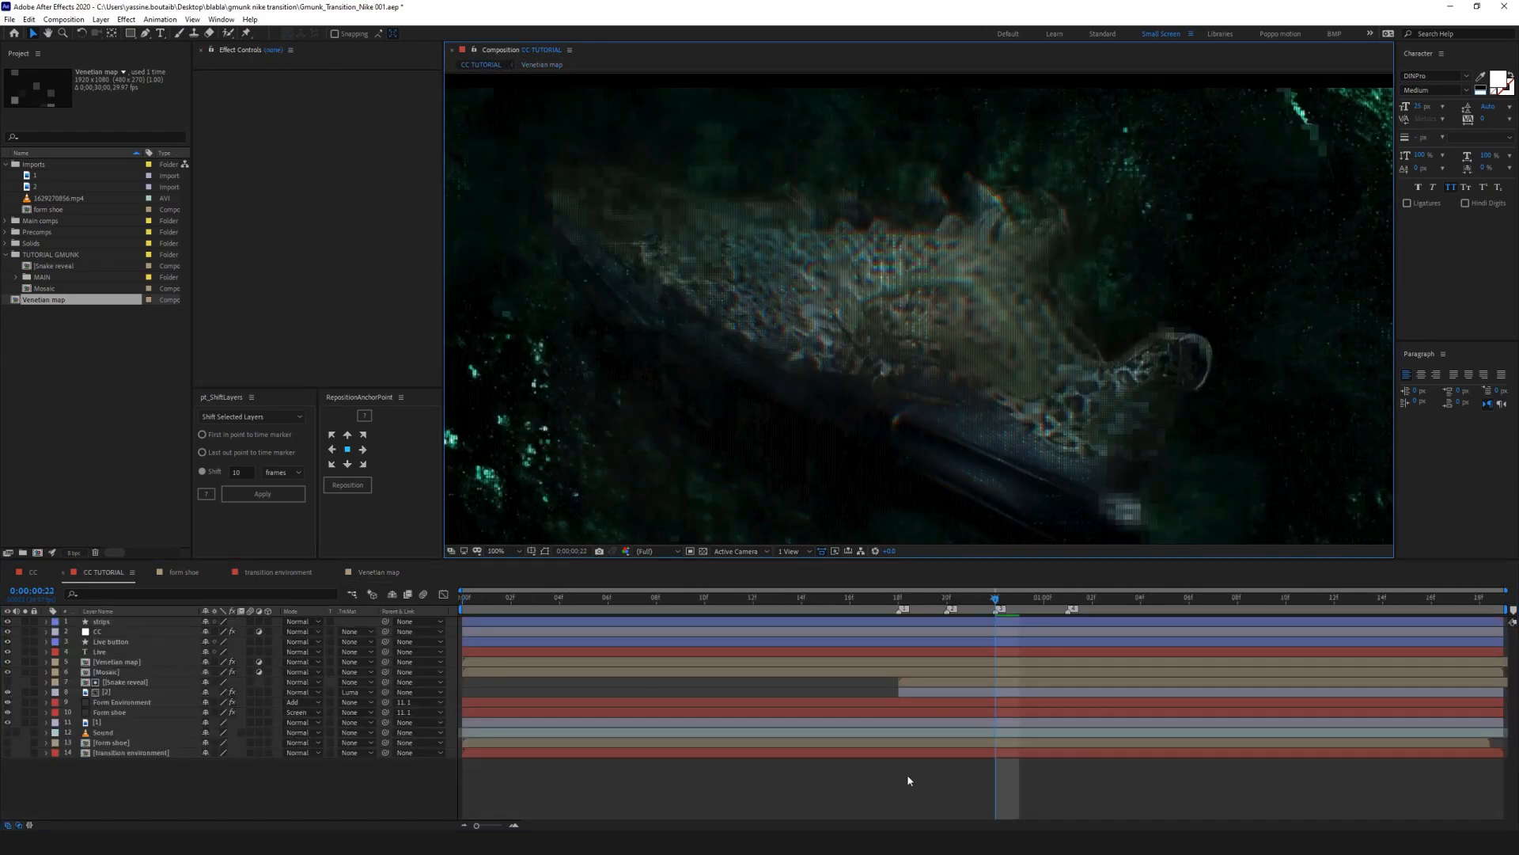
scroll(1025, 349, "down", 2)
left_click_drag(1065, 601, 1480, 599)
scroll(1128, 331, "up", 4)
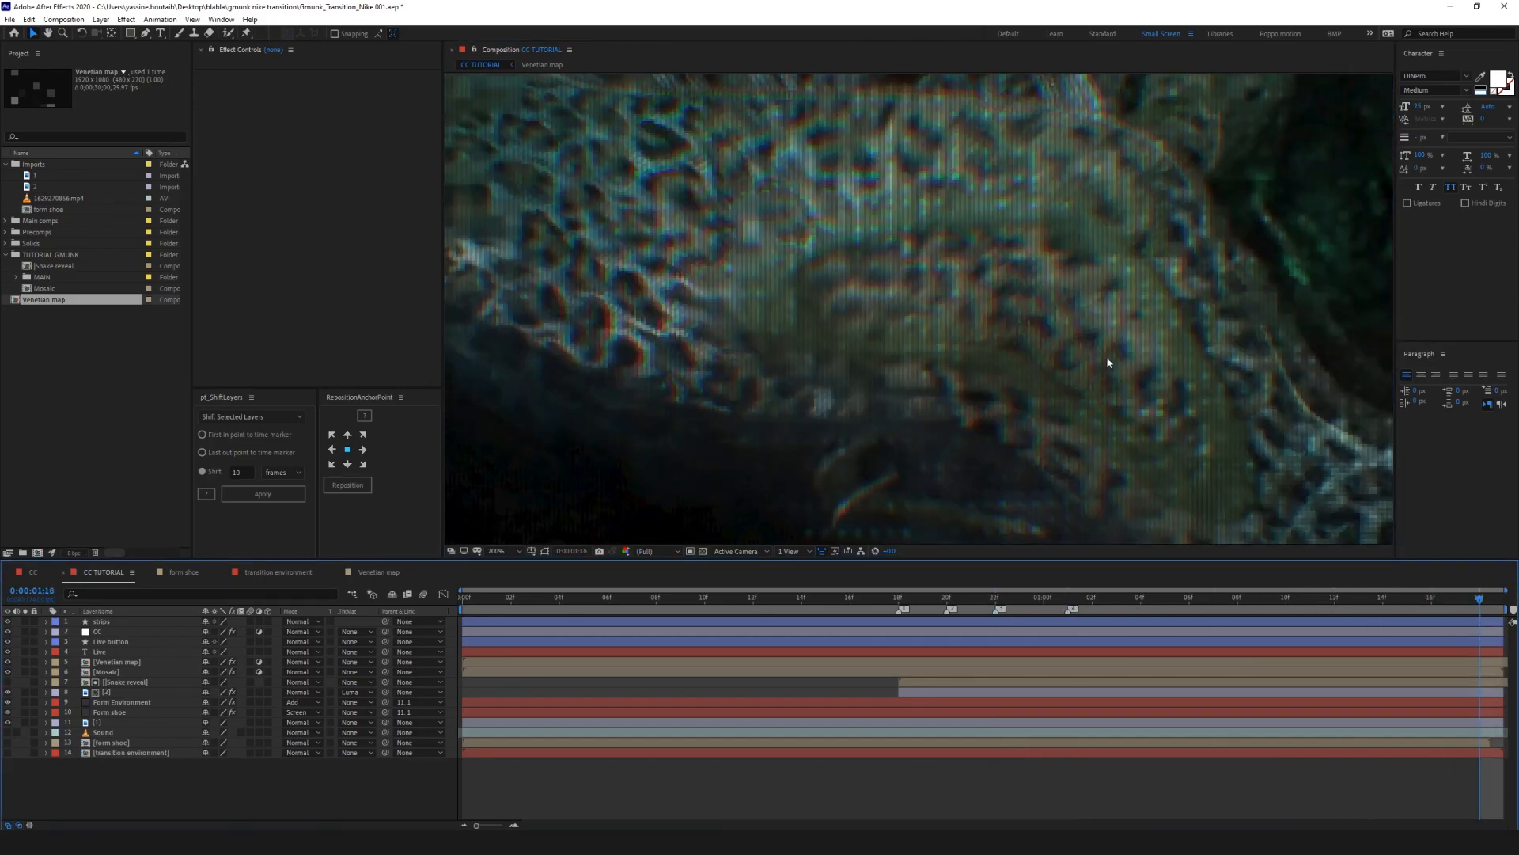
scroll(1264, 479, "down", 1)
left_click_drag(1222, 602, 535, 599)
scroll(956, 365, "down", 1)
scroll(941, 360, "up", 2)
Step: Compare the CC layer with its Venetian Blinds effect off and on, and set the effect's transition completion to 5%
left_click(119, 631)
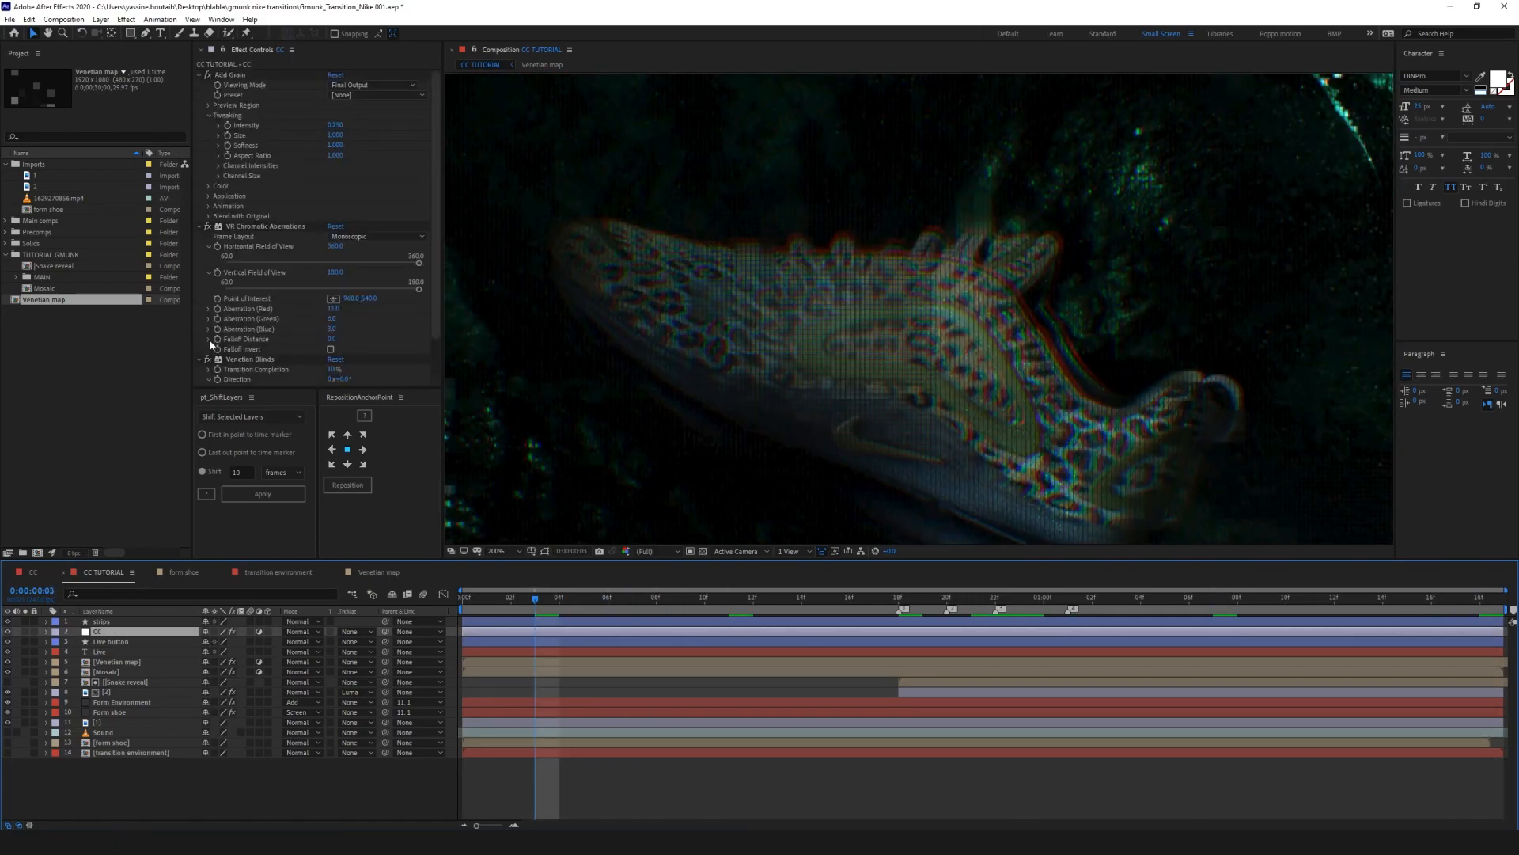
left_click(208, 359)
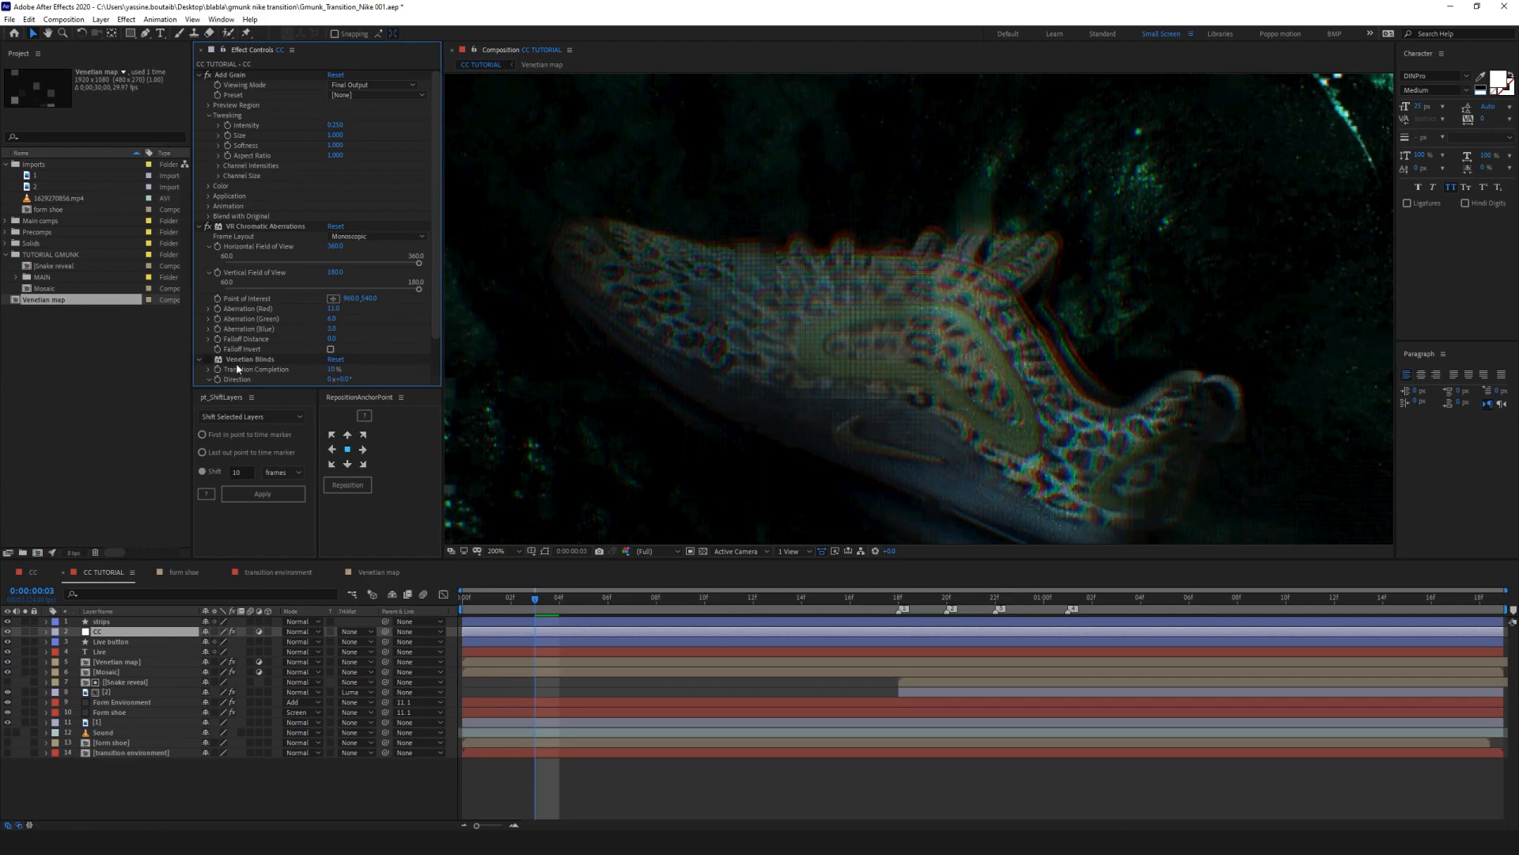
left_click(208, 360)
left_click(336, 370)
type("5")
key("Return")
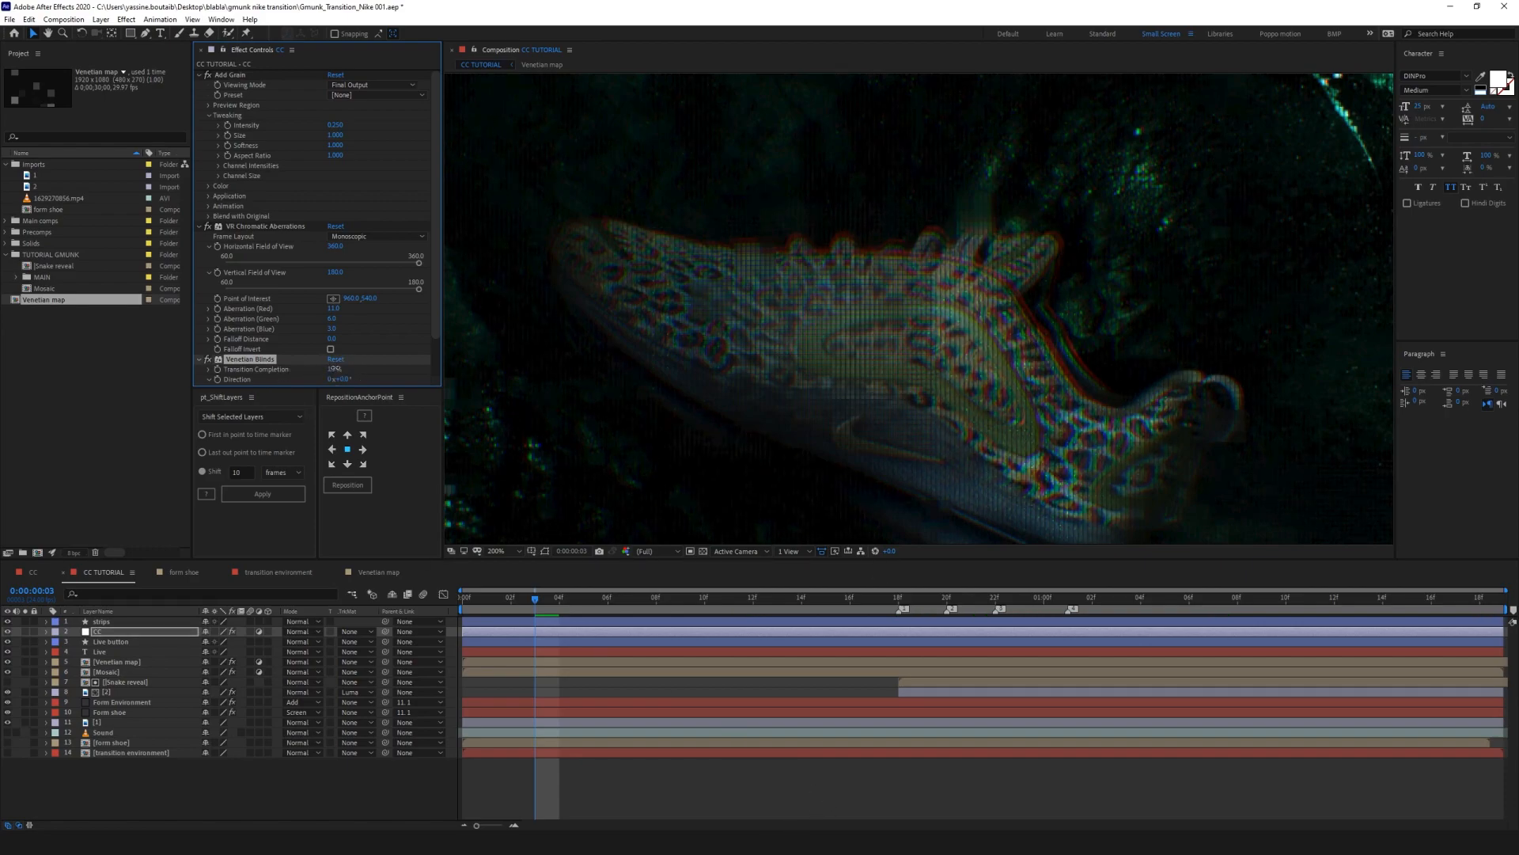
left_click(914, 771)
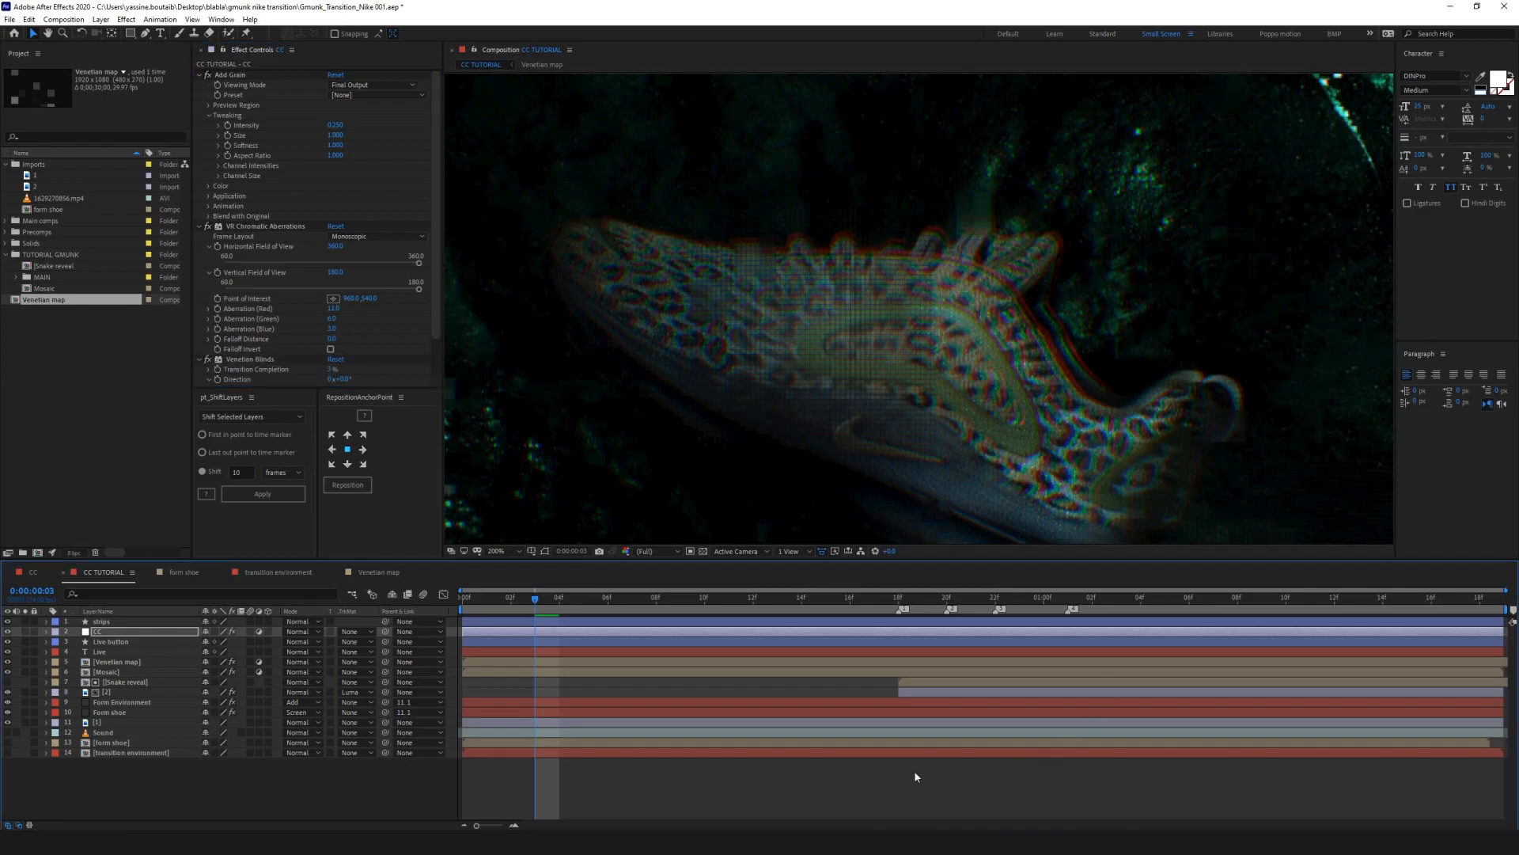
scroll(1051, 392, "down", 3)
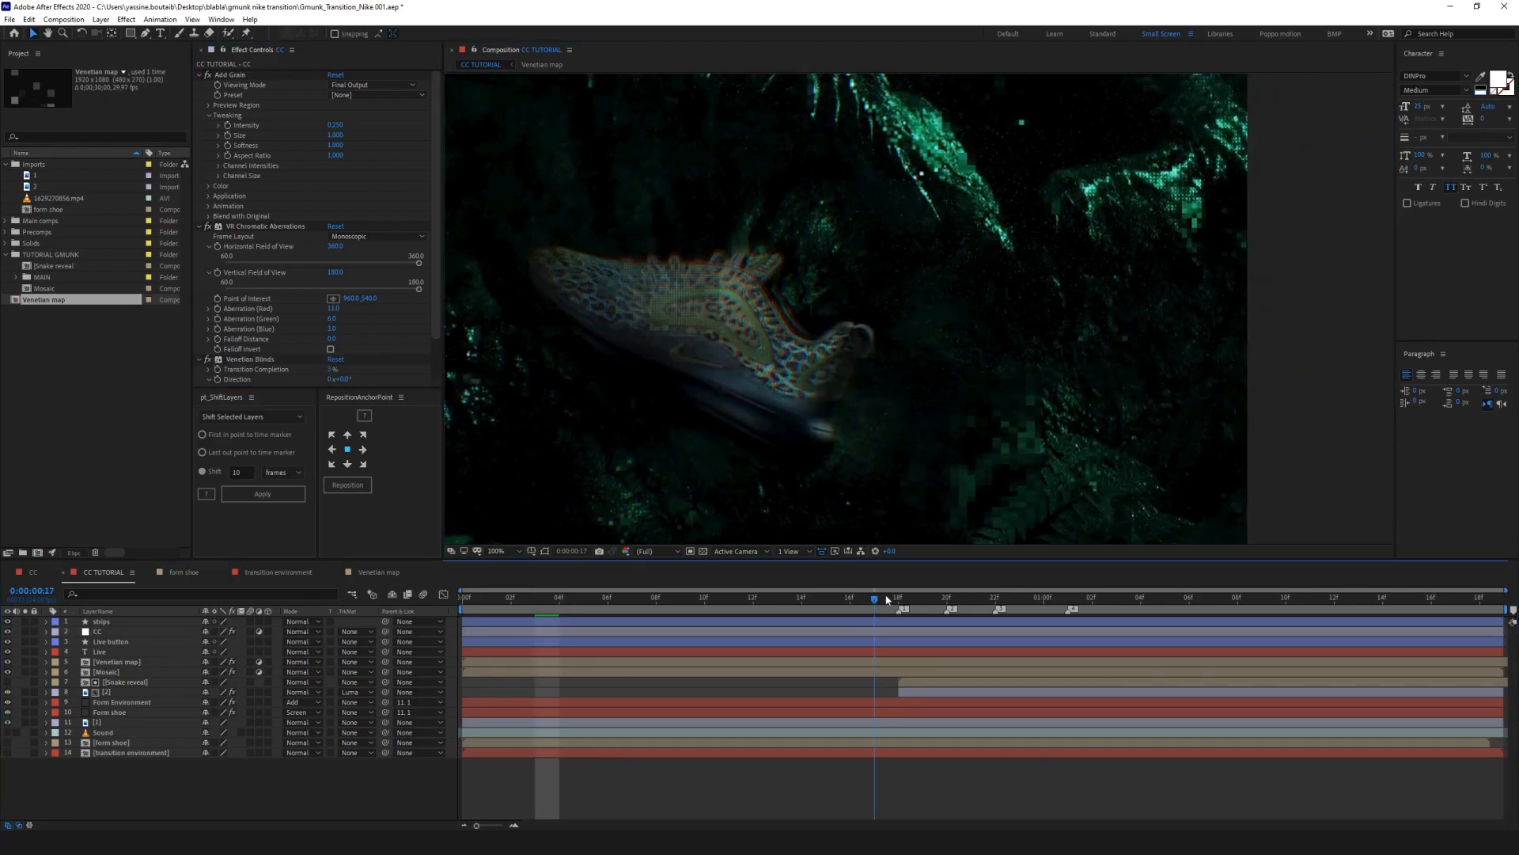
Step: At frame 17, add a Radial Blur to the CC layer, set its type to Zoom and keyframe its amount at 0
left_click(875, 599)
left_click(102, 631)
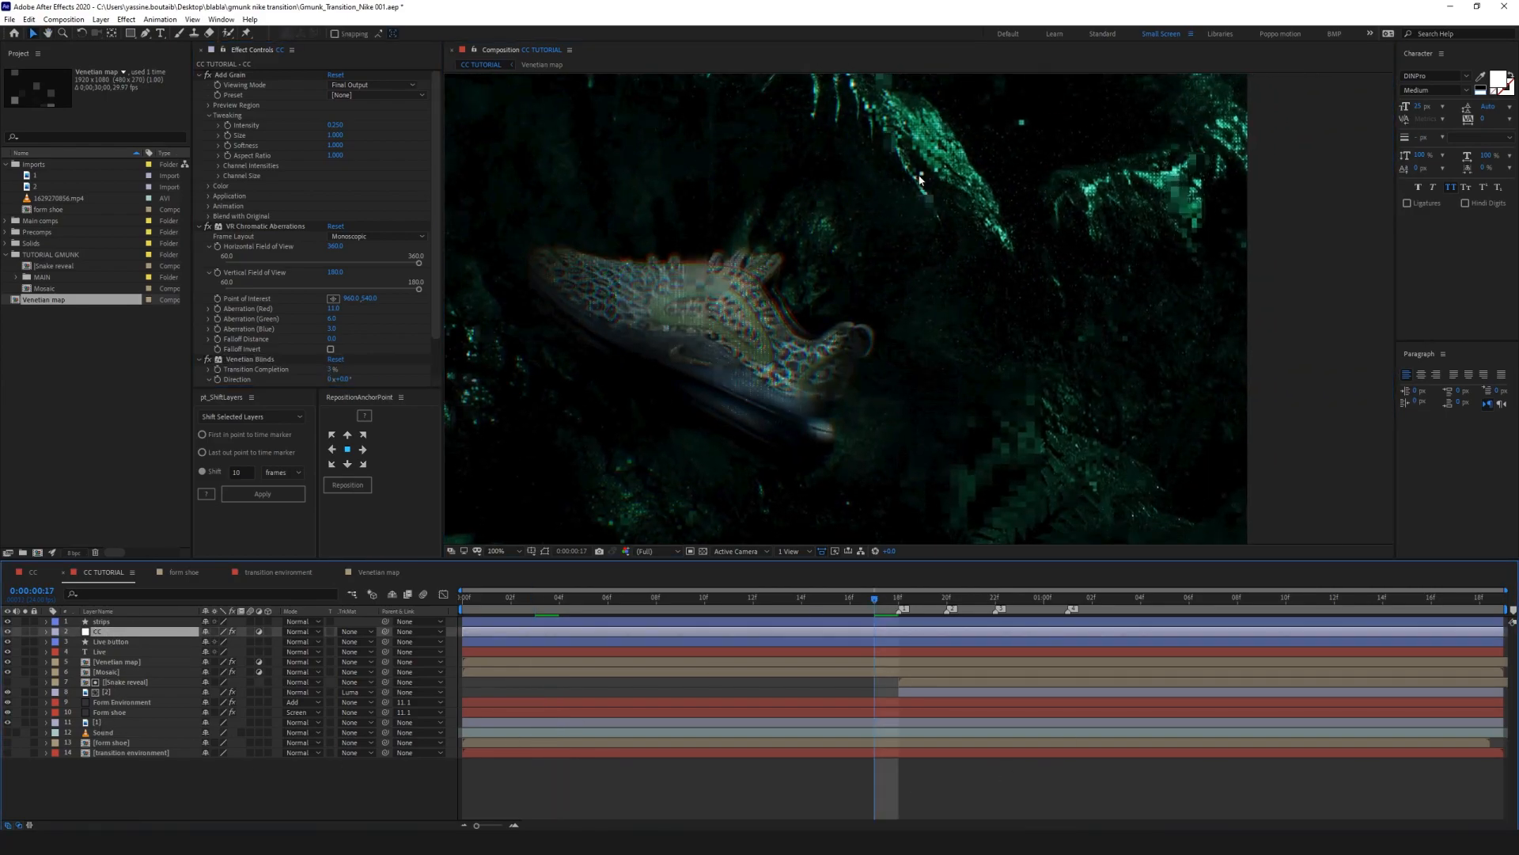
left_click(203, 225)
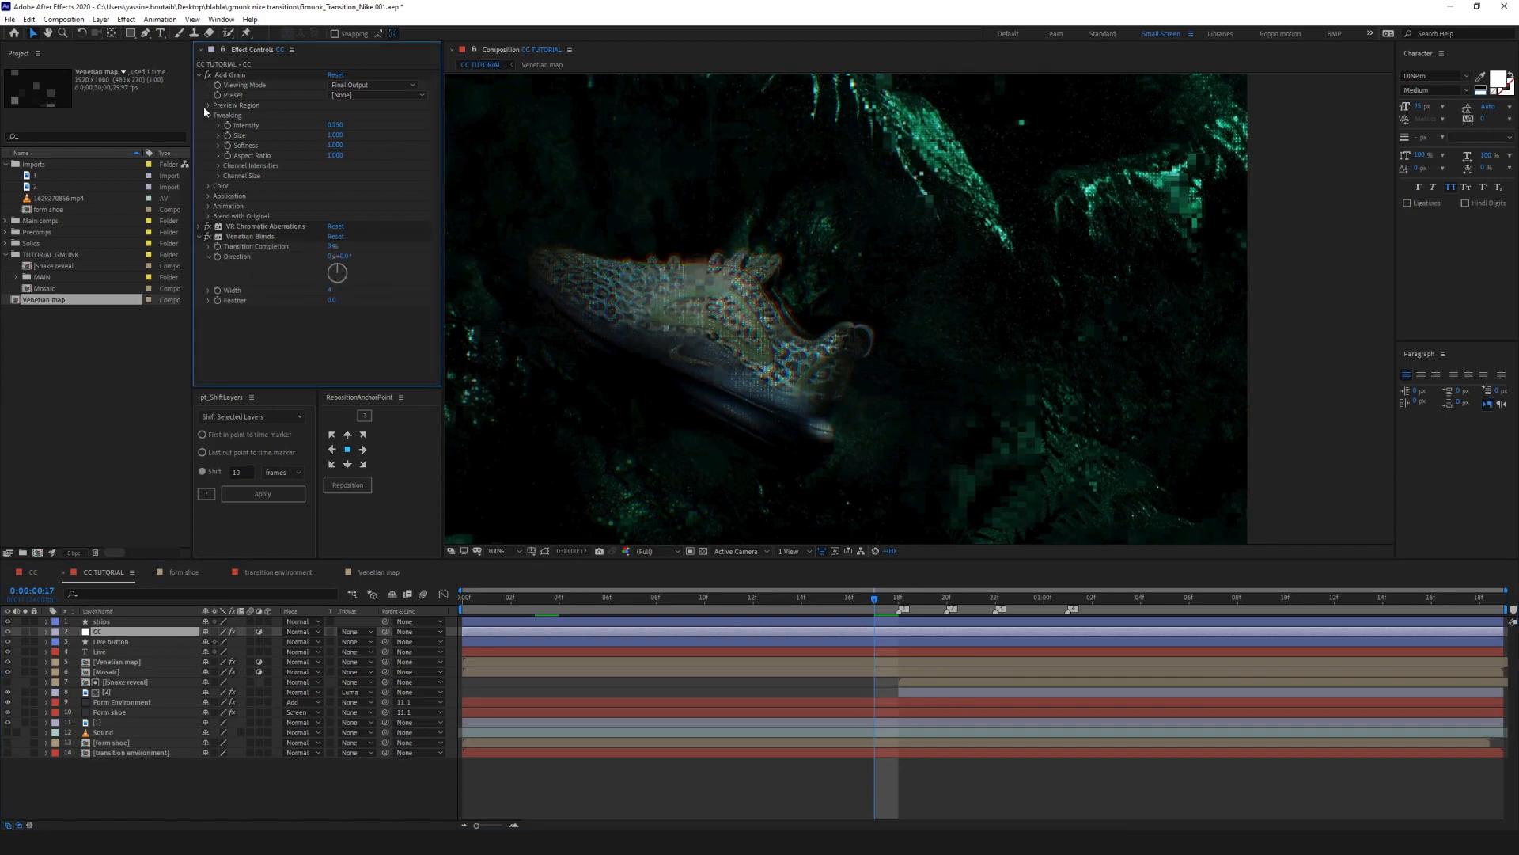
left_click(199, 75)
left_click(199, 96)
key("ctrl+space")
type("radial")
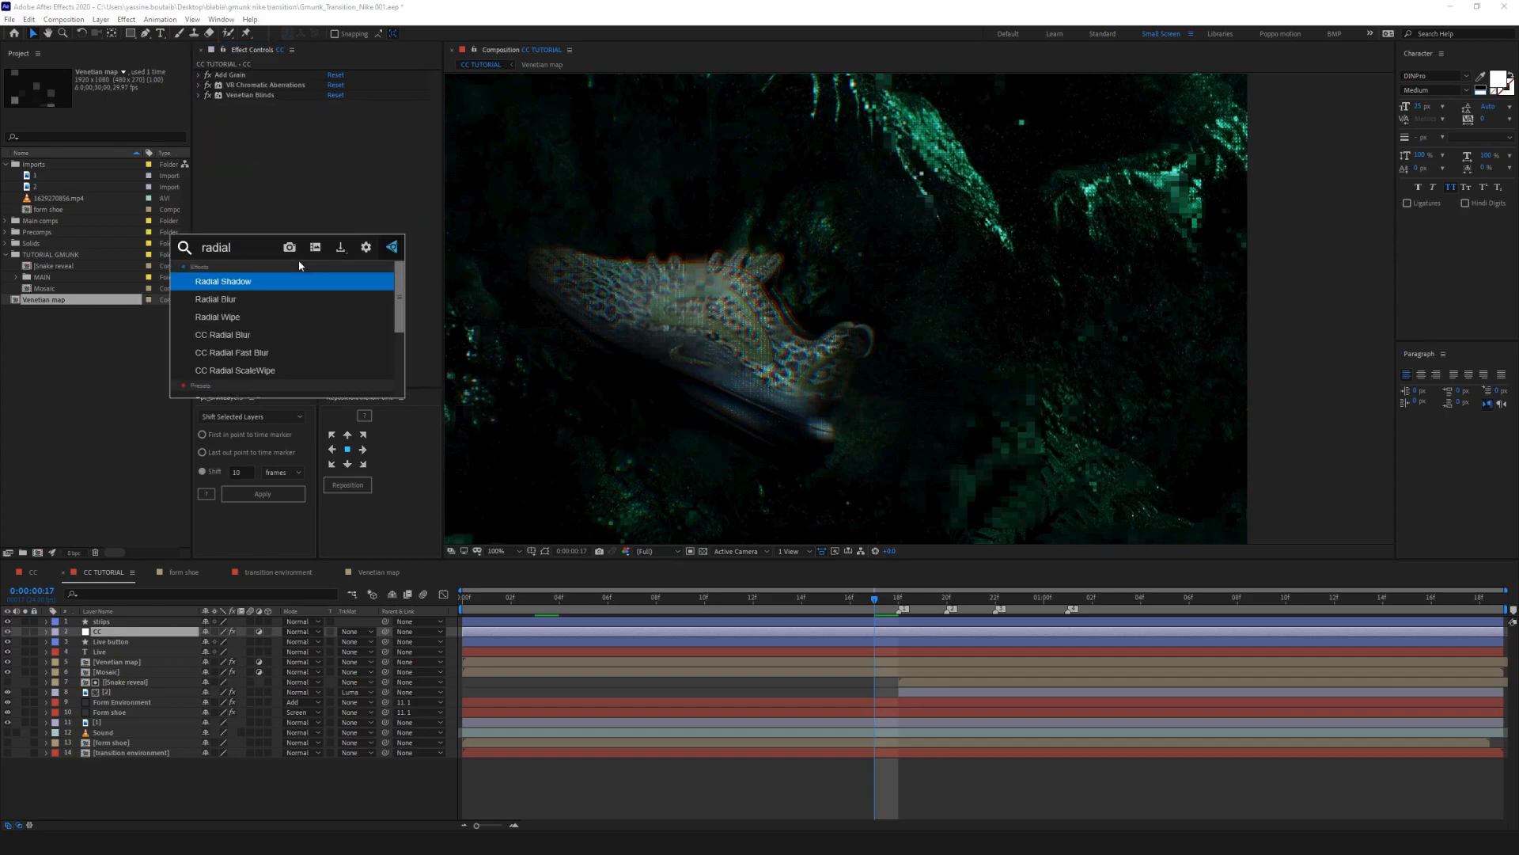
key("Down")
key("Return")
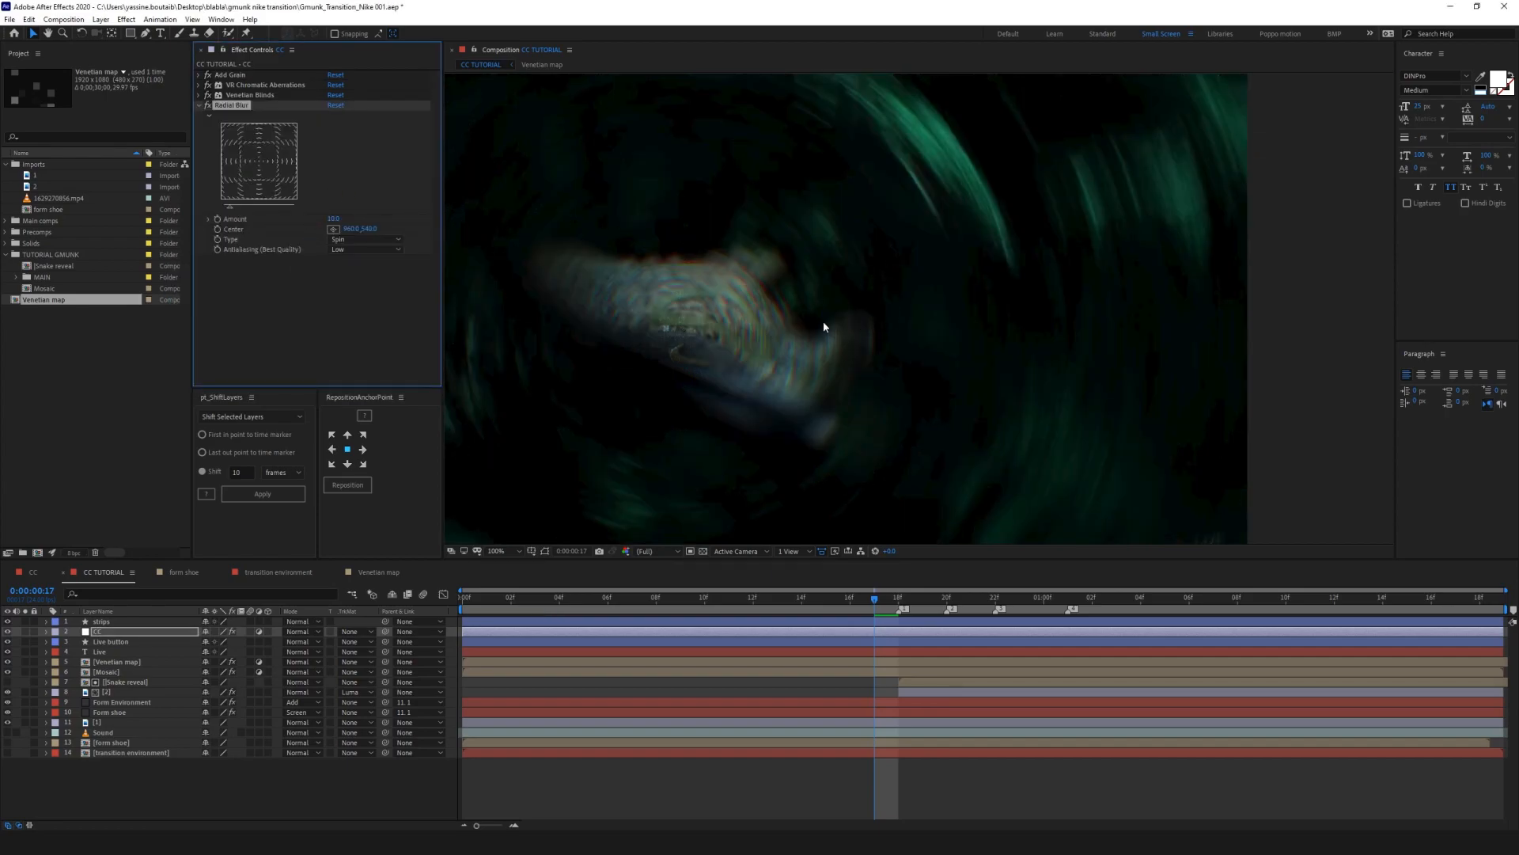
left_click(357, 265)
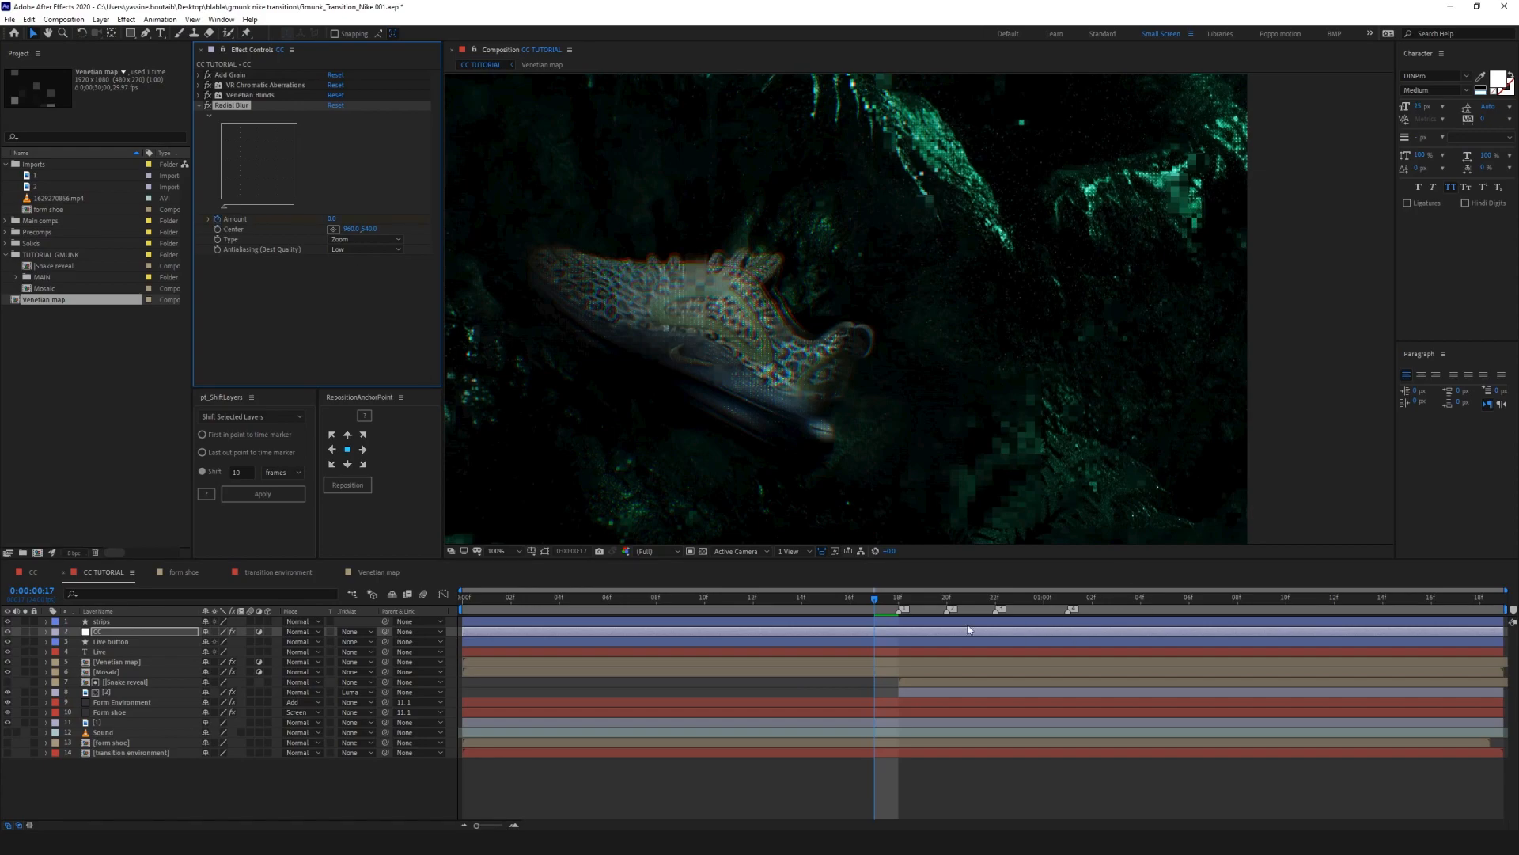
Step: Reveal the CC layer's keyframes and keyframe the Radial Blur amount at 10 on frame 22
key("u")
left_click_drag(913, 599, 992, 606)
left_click(331, 219)
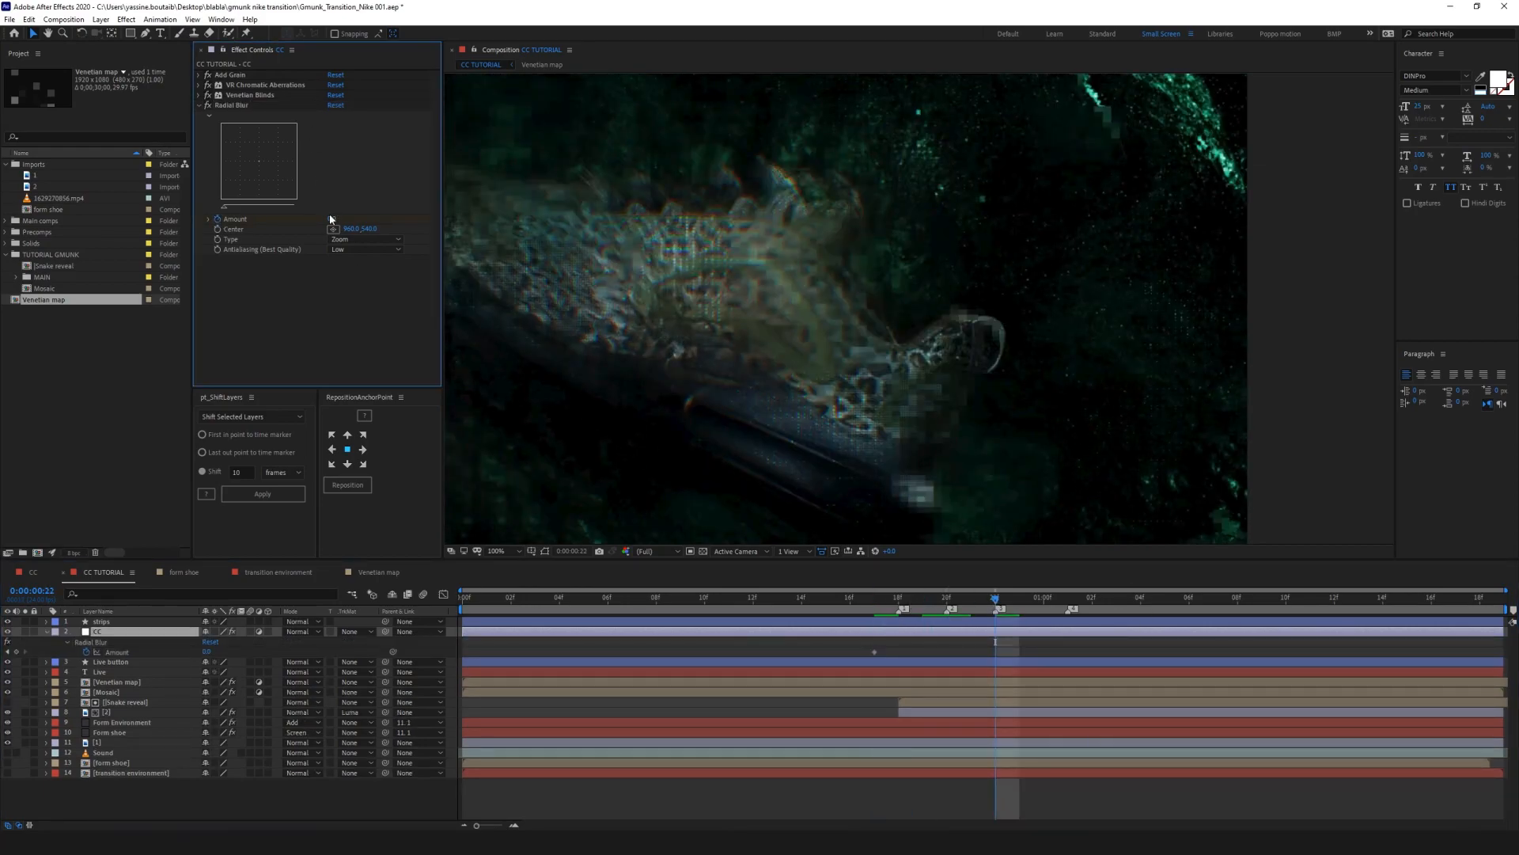
left_click(331, 221)
key("Return")
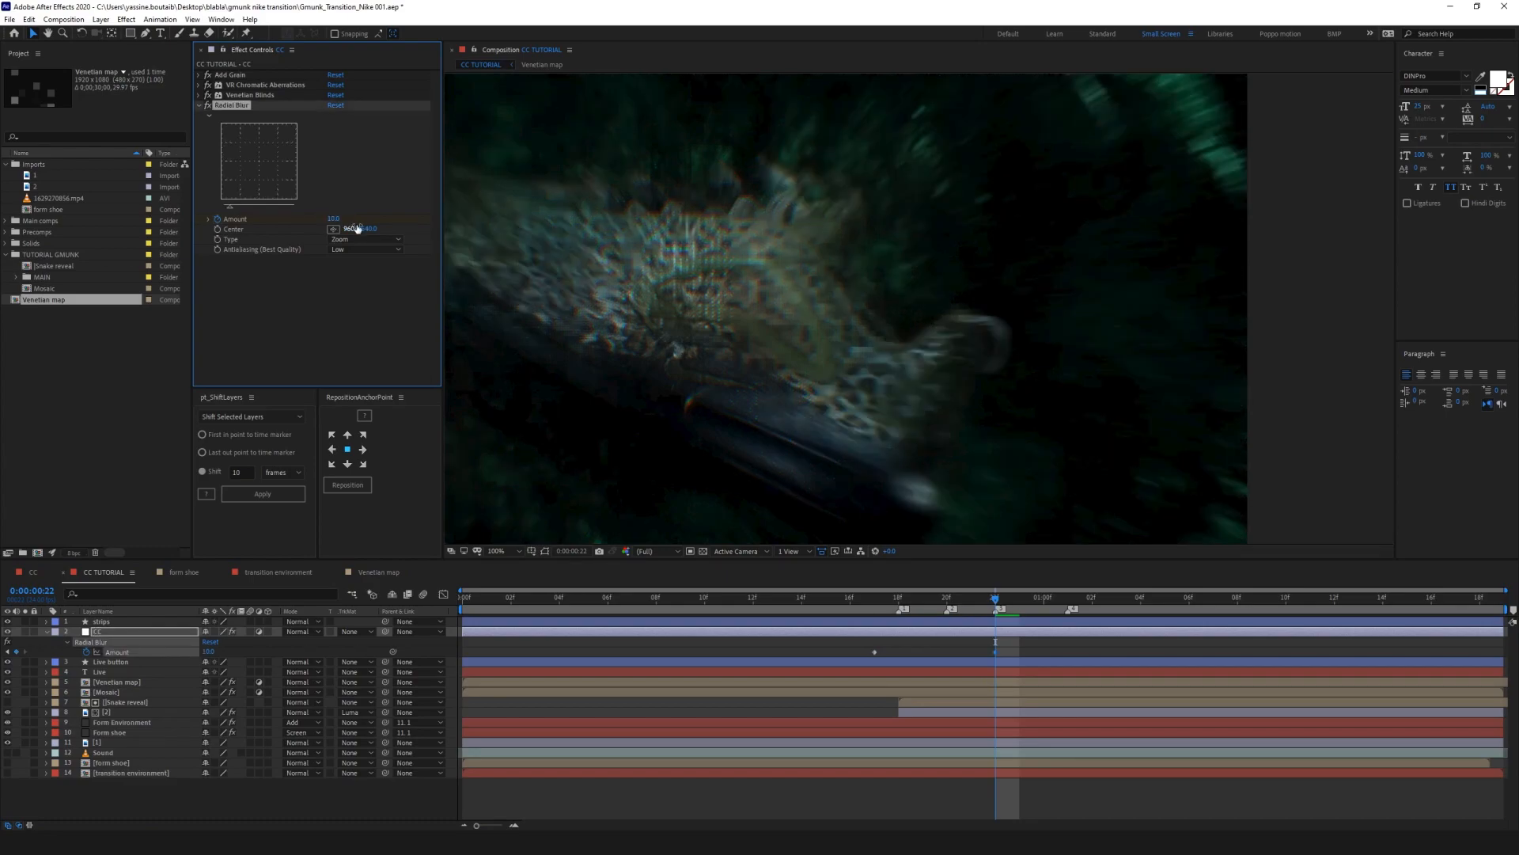
Step: Keyframe the Radial Blur amount at 0 on 0:00:01:01, shift the middle keyframe to frame 21, and preview the transition
left_click(1069, 599)
left_click(334, 219)
type("0")
key("Return")
left_click(1141, 600)
left_click_drag(1140, 600, 850, 600)
scroll(1049, 337, "down", 2)
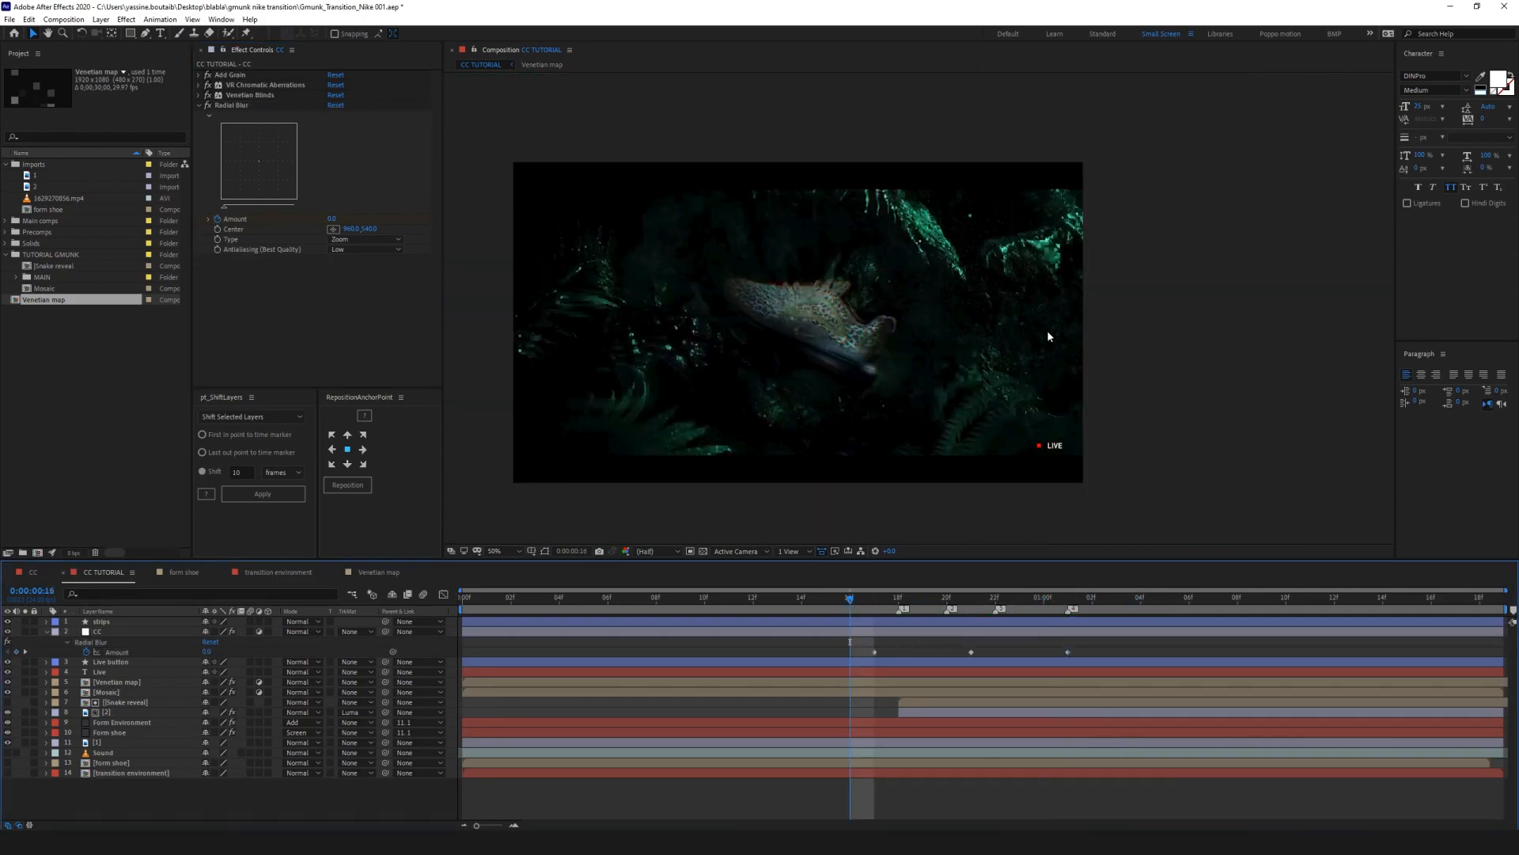
key("space")
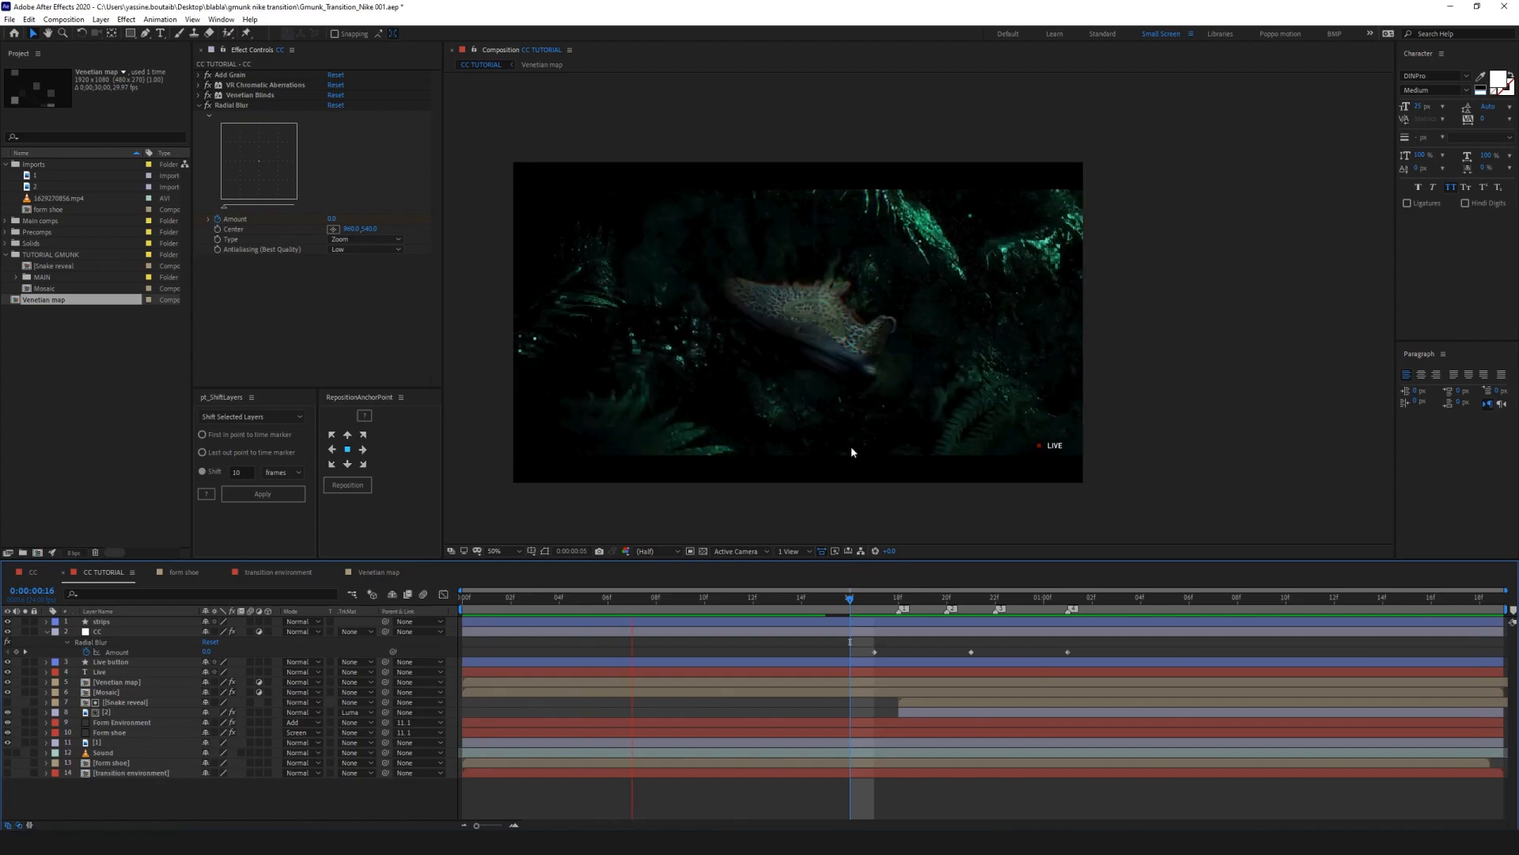
Step: Set the Radial Blur amount to 5 at the middle keyframe on frame 21
left_click(972, 608)
left_click(332, 220)
type("5")
key("Return")
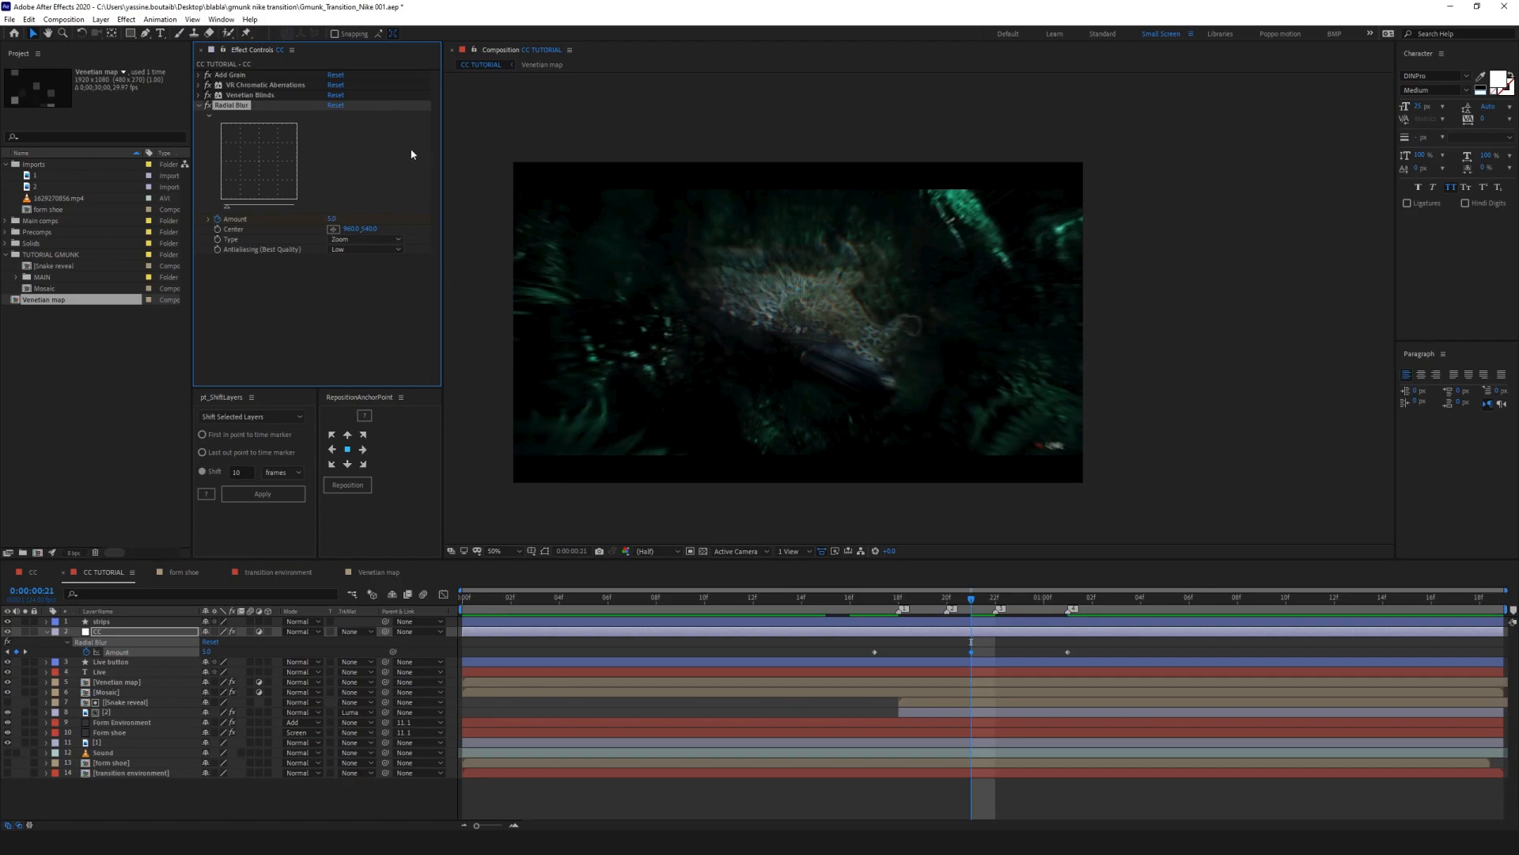
Step: Move Radial Blur above Venetian Blinds in the CC layer's effect order and inspect the blurred shoe up close
left_click_drag(238, 105, 240, 93)
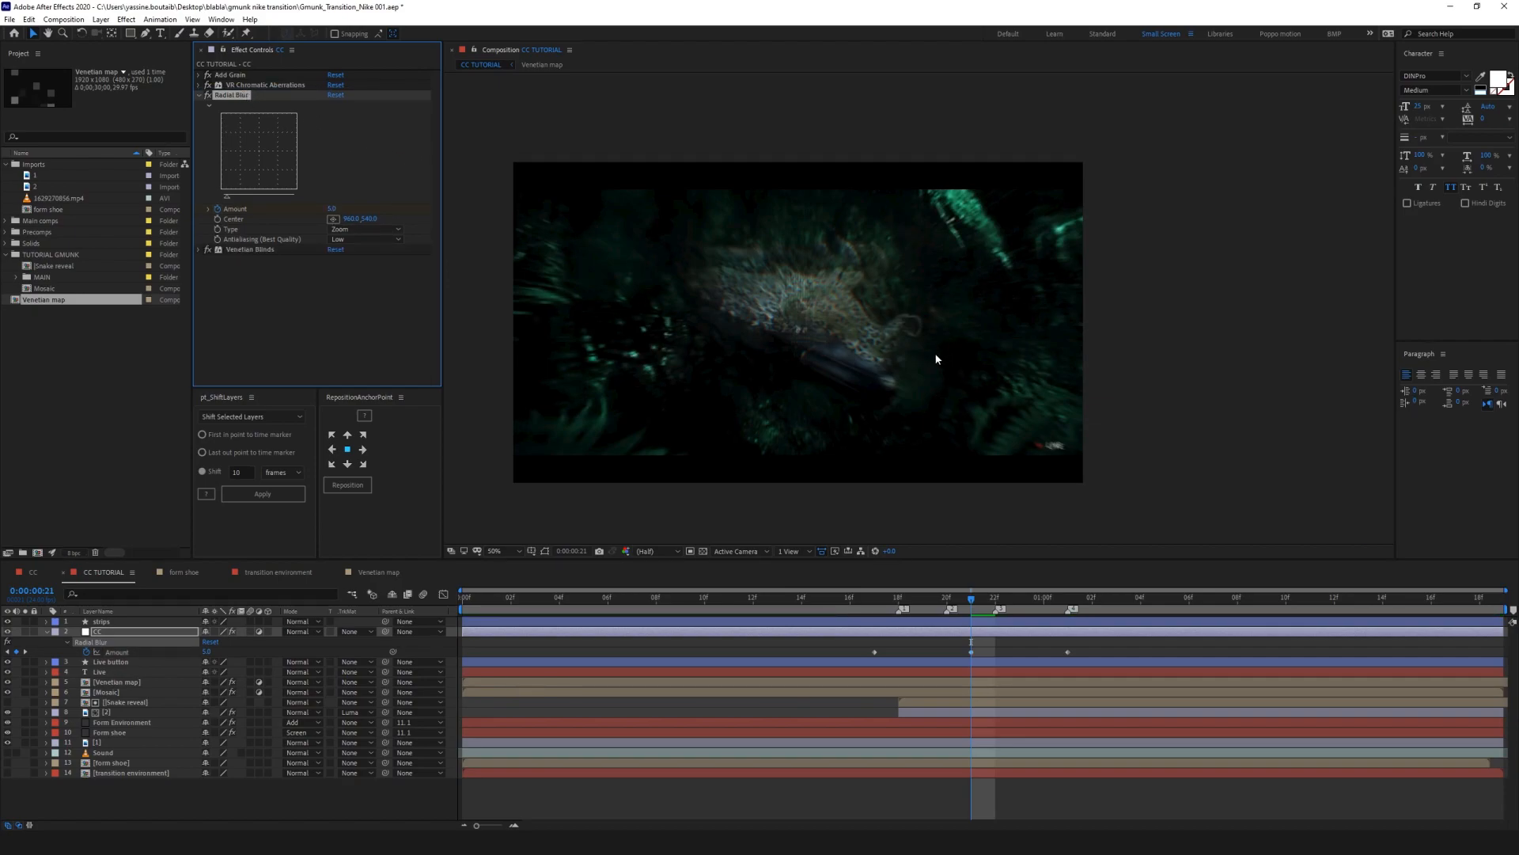
left_click(828, 308)
scroll(828, 309, "up", 4)
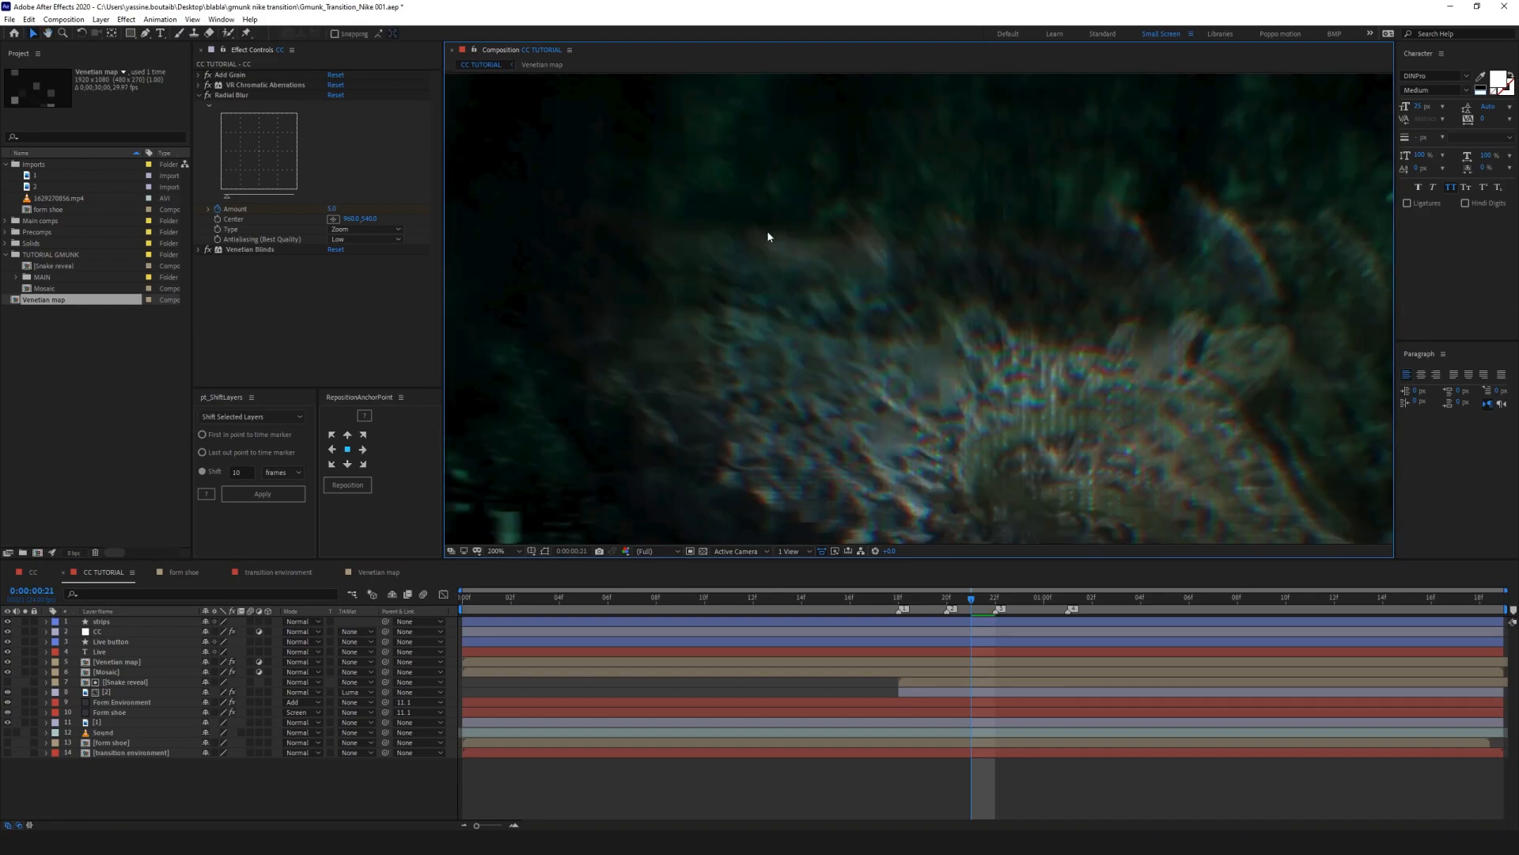
left_click_drag(1167, 524, 538, 261)
left_click_drag(1235, 395, 624, 329)
left_click_drag(857, 466, 1174, 119)
scroll(918, 375, "down", 1)
left_click_drag(773, 311, 1130, 326)
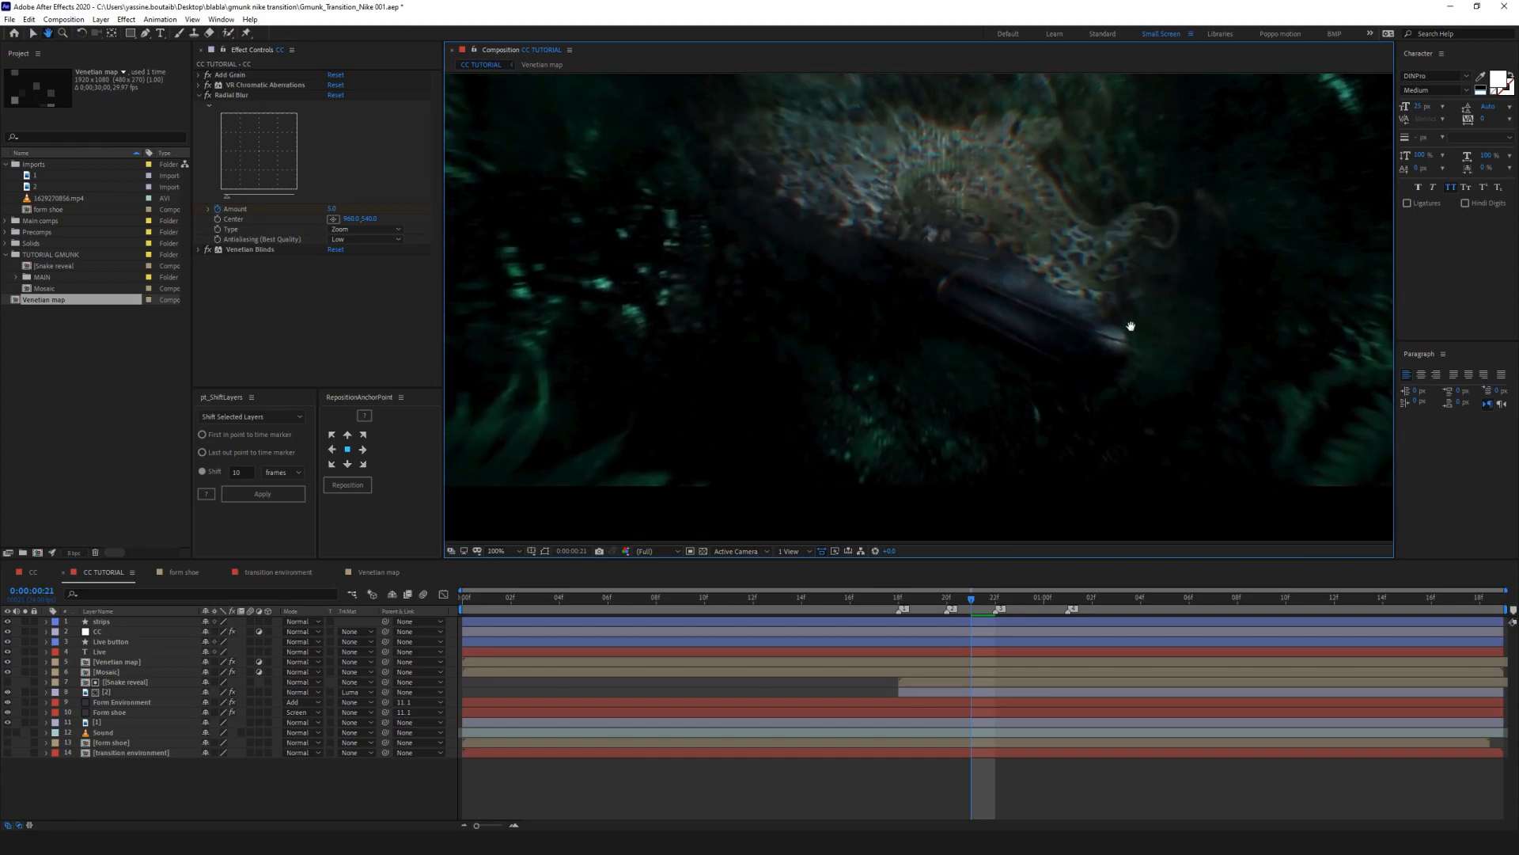
Step: Preview the transition with the zoom blur at full frame and save the project
key("comma")
key("space")
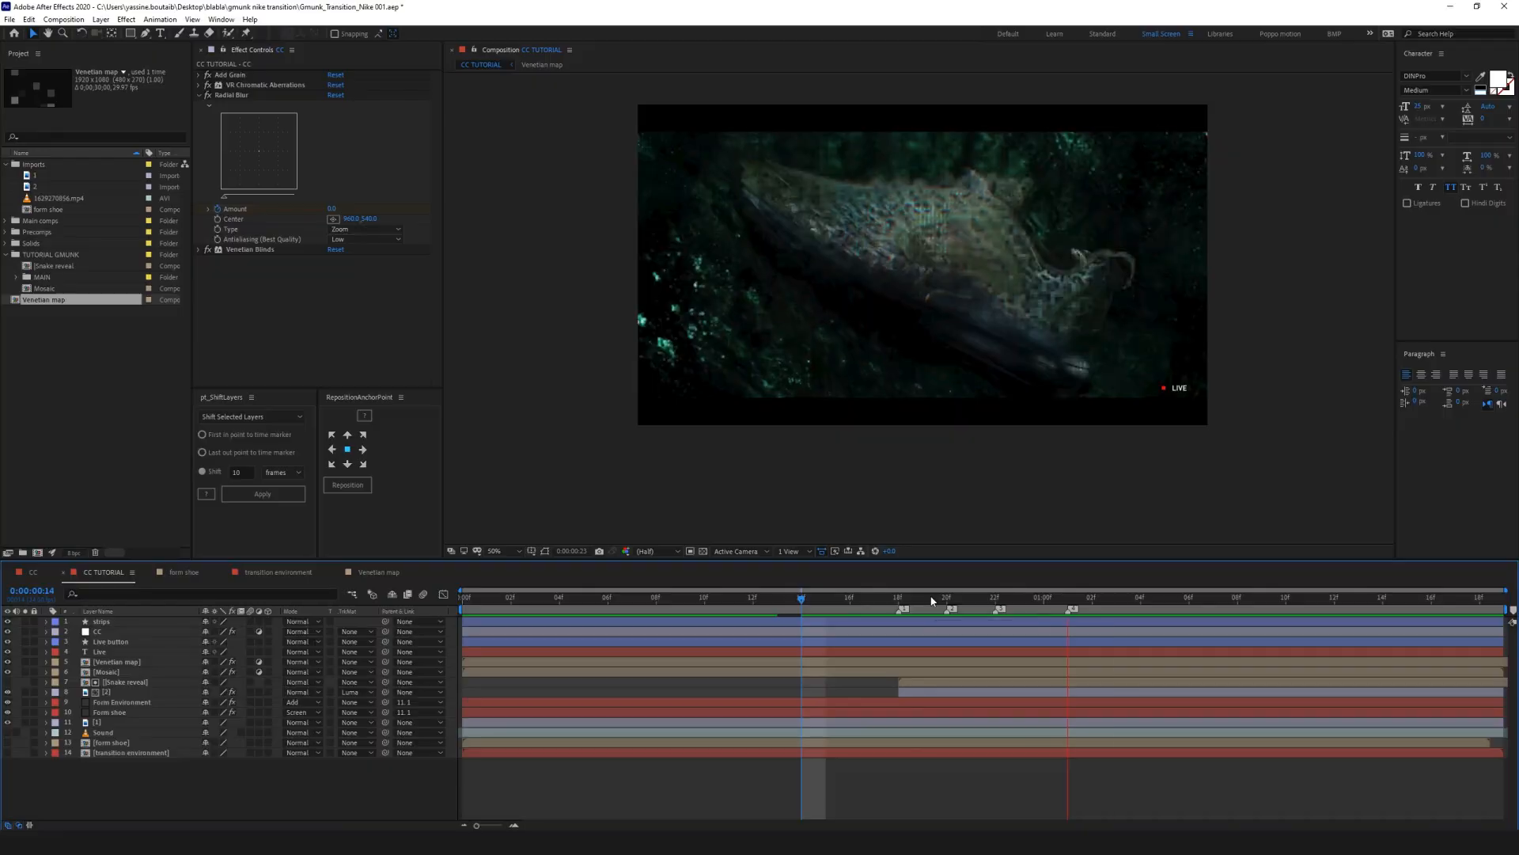
left_click(1041, 597)
key("ctrl+a")
key("ctrl+s")
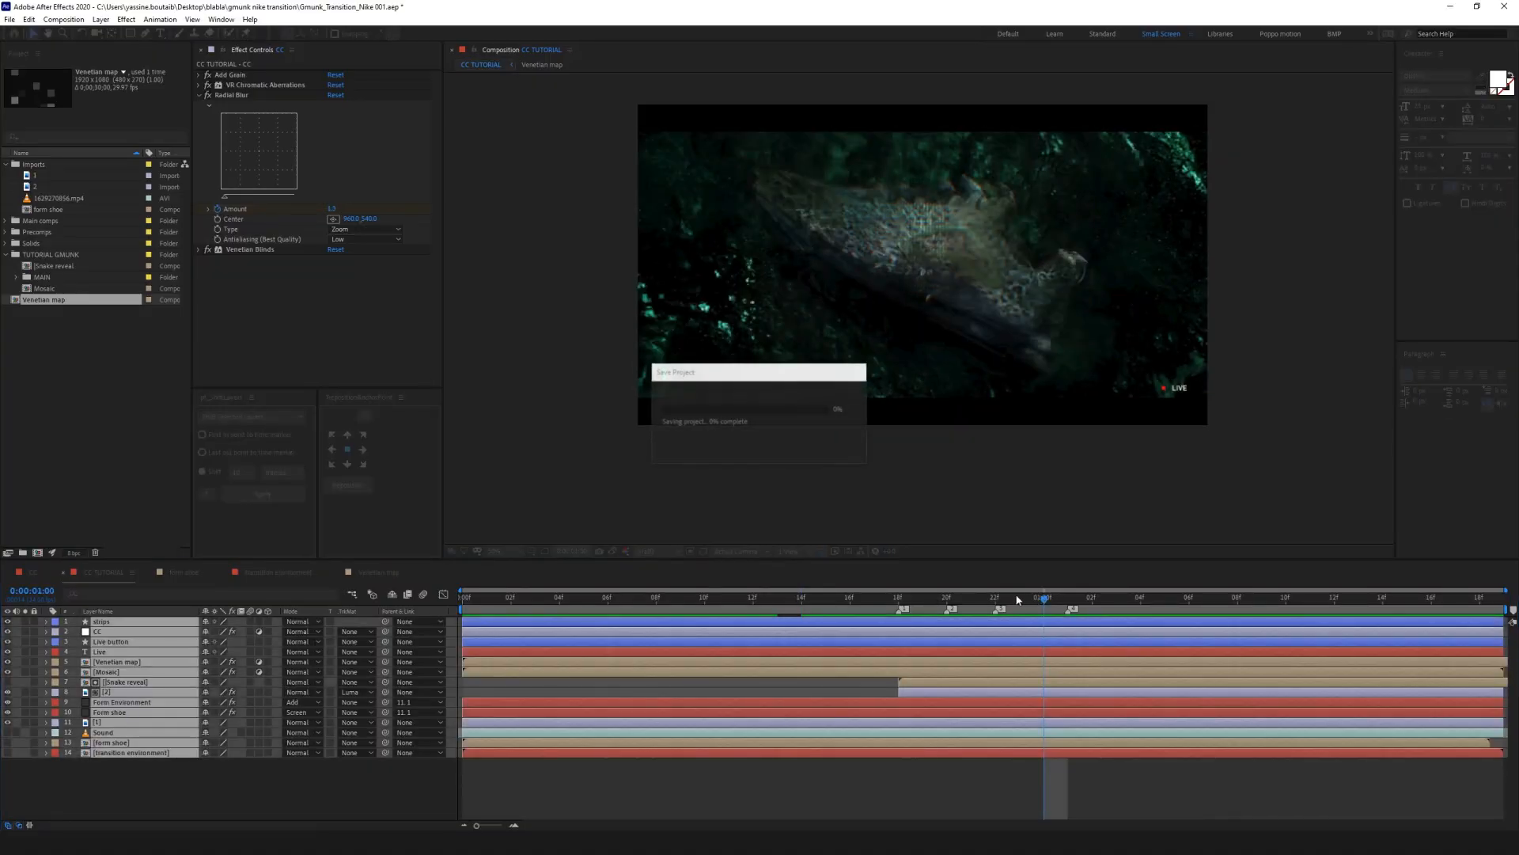
Step: Duplicate the second shoe image layer together with its Snake reveal track matte
left_click(739, 770)
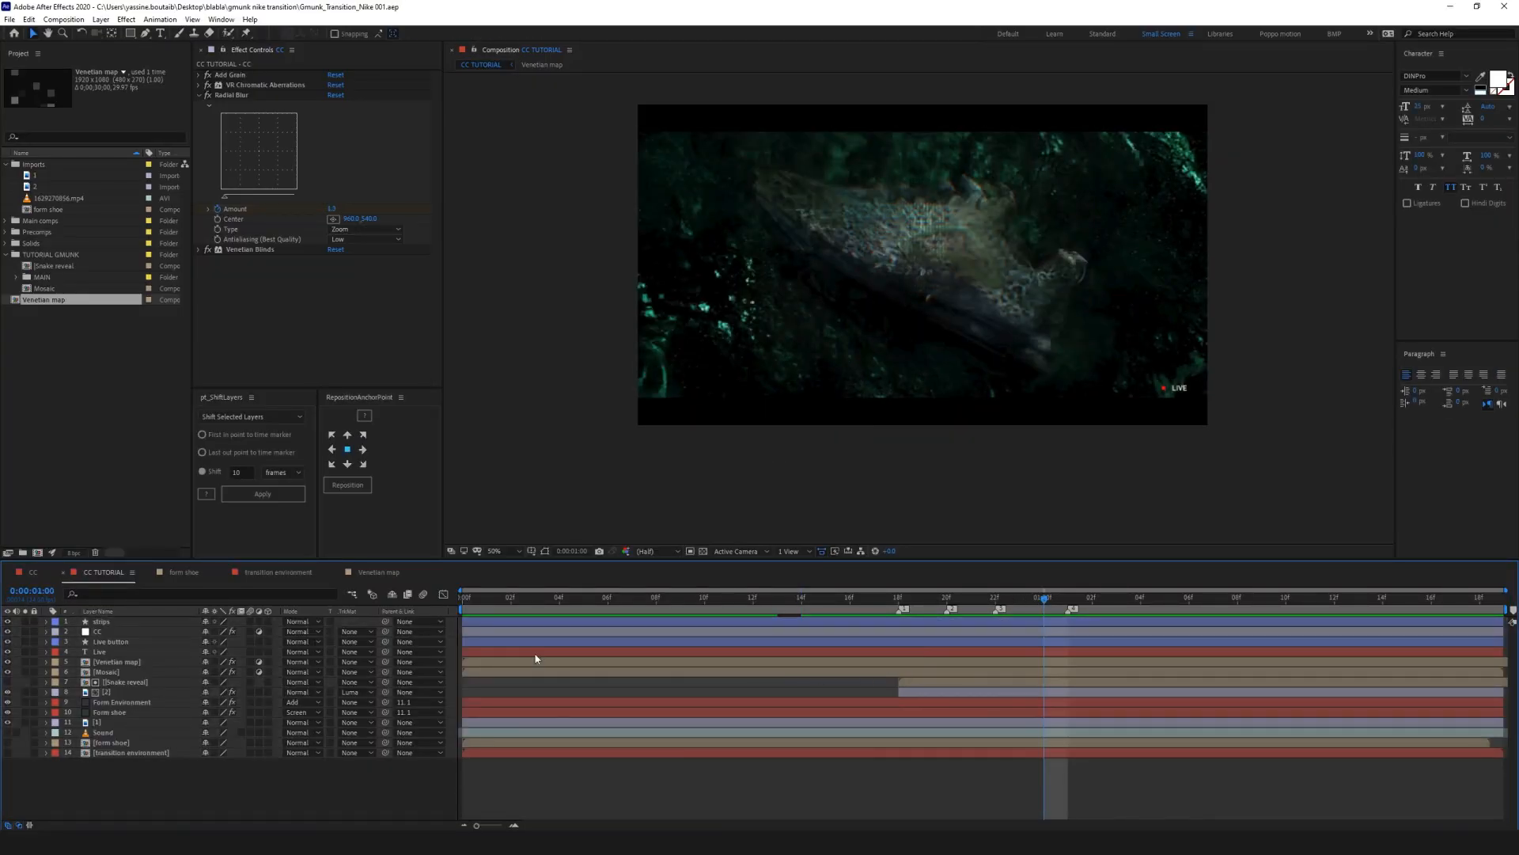
left_click(118, 692)
left_click(125, 683, "ctrl")
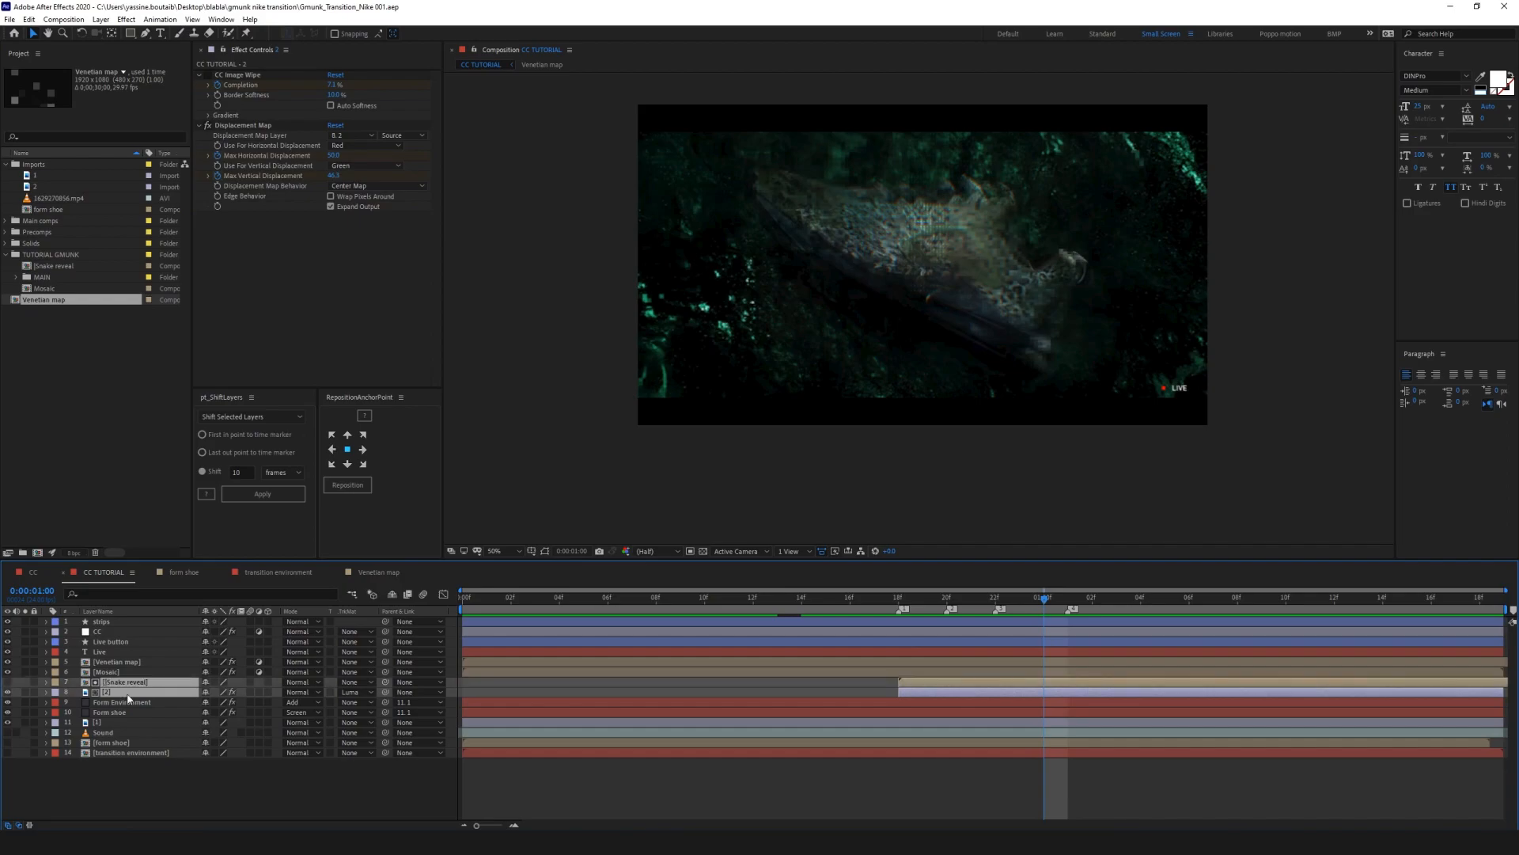
left_click(250, 780)
left_click(102, 694)
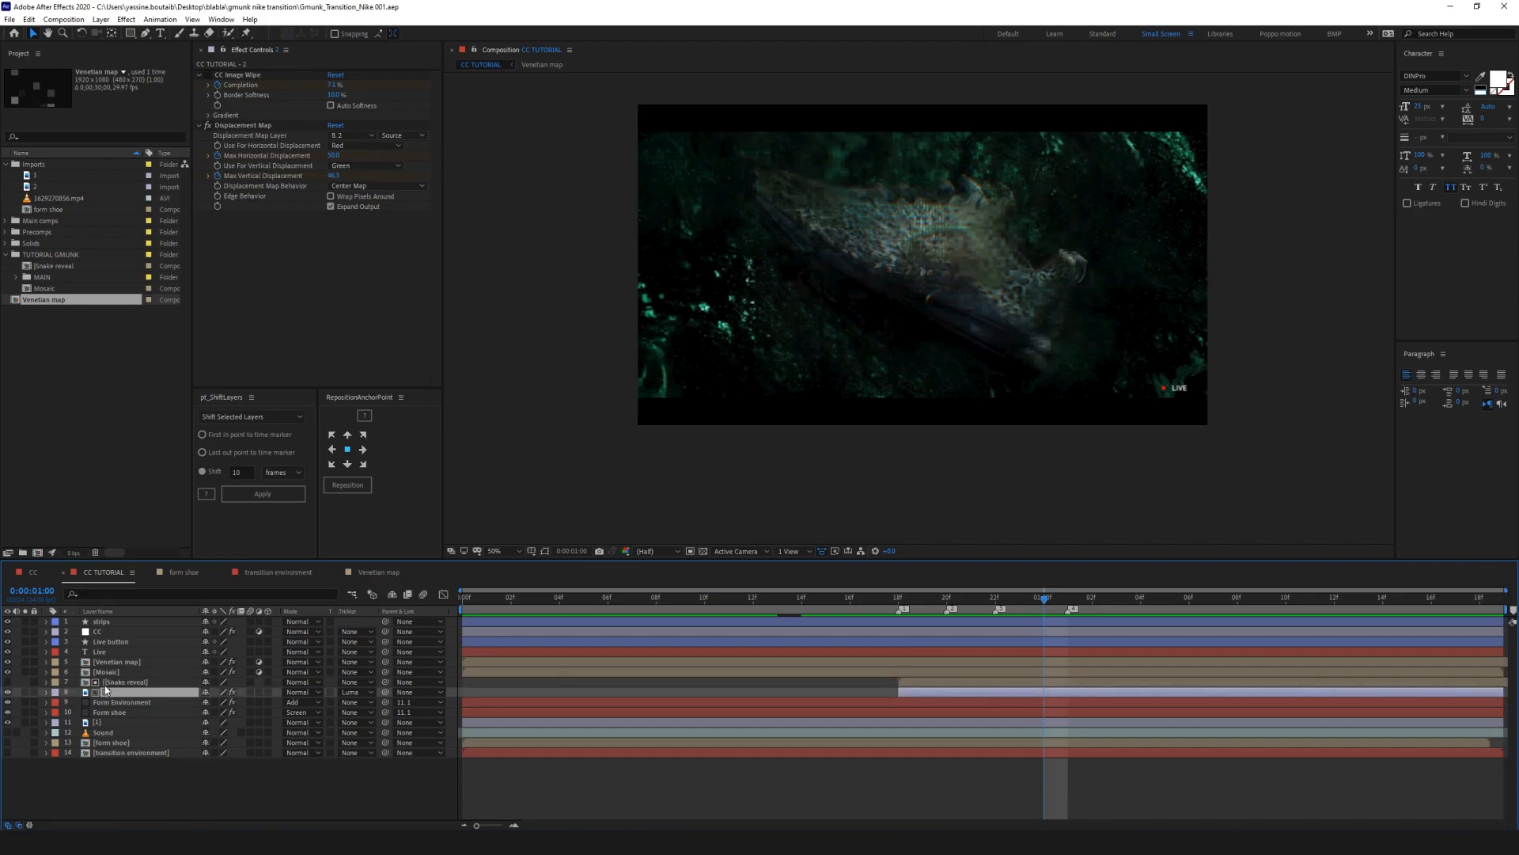
left_click(109, 683, "ctrl")
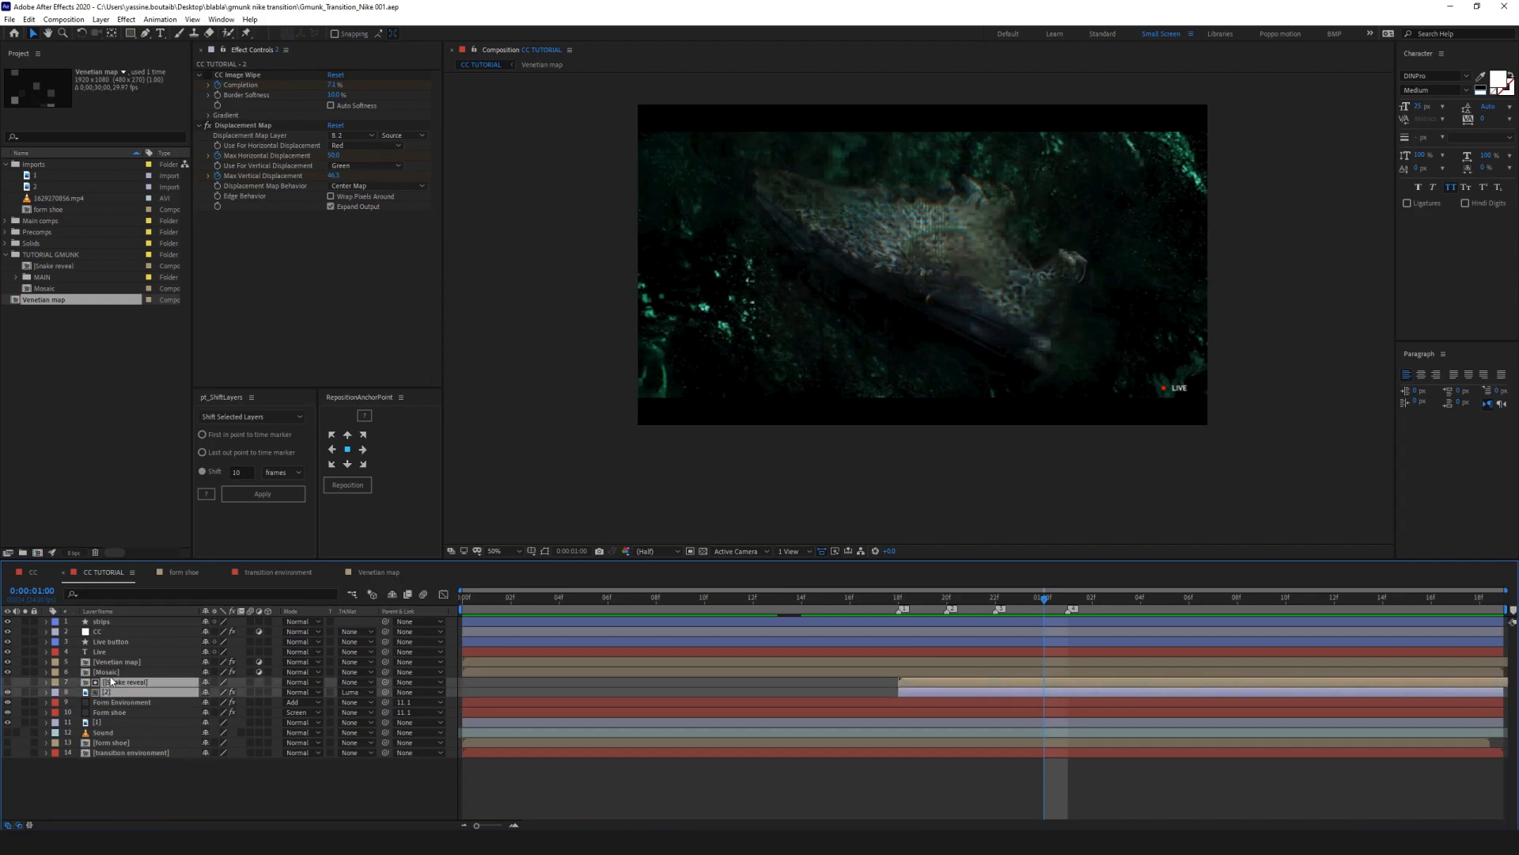
key("ctrl+d")
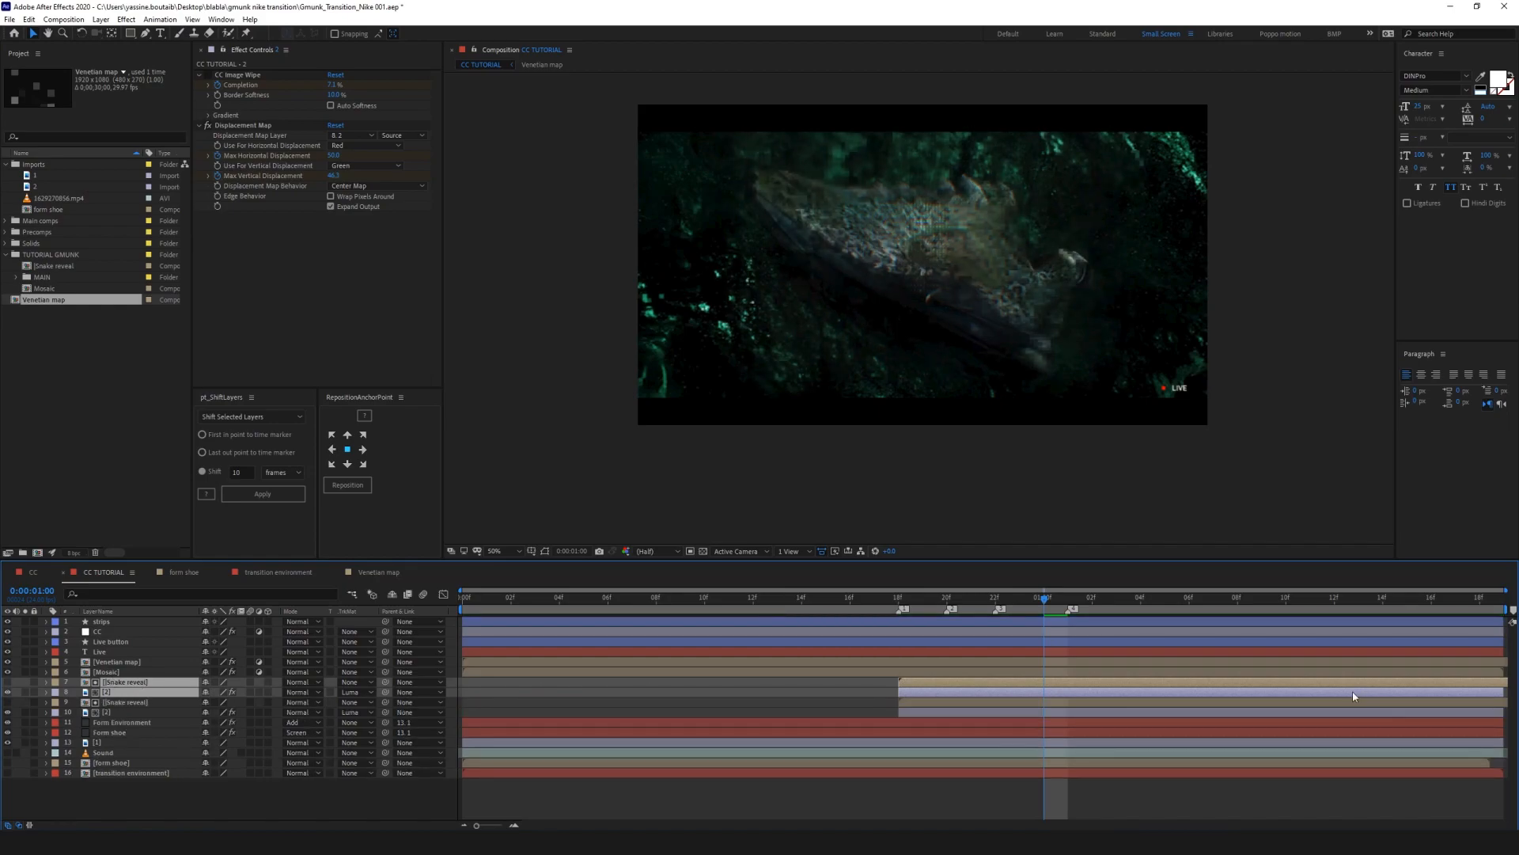
Step: Trim the end of the duplicated shoe layer and its Snake reveal matte to 0:00:01:07 and save the project
key("u")
left_click(1213, 595)
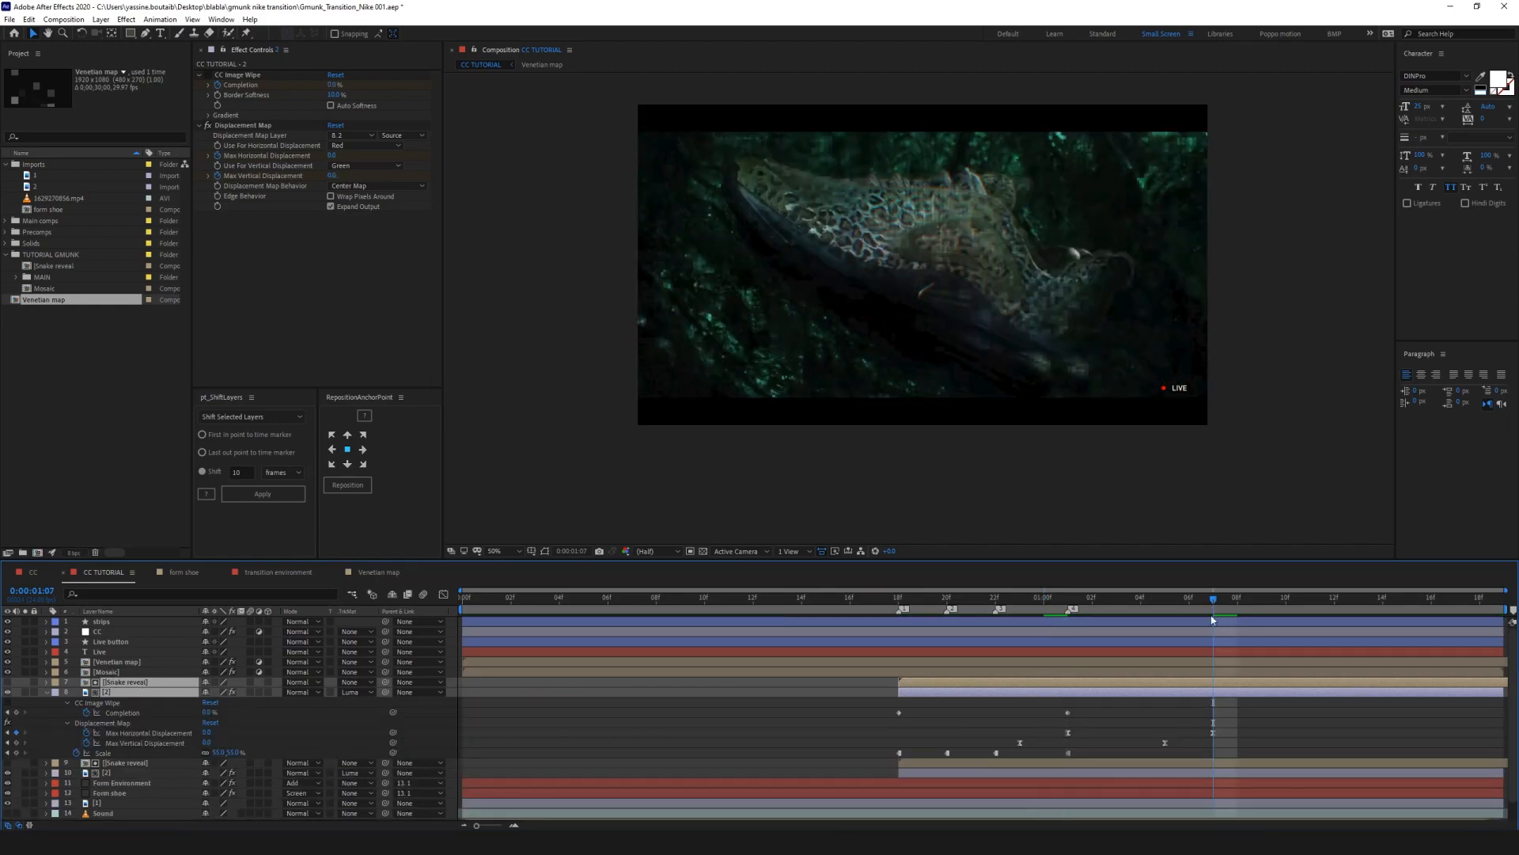
key("alt+bracketright")
key("ctrl+s")
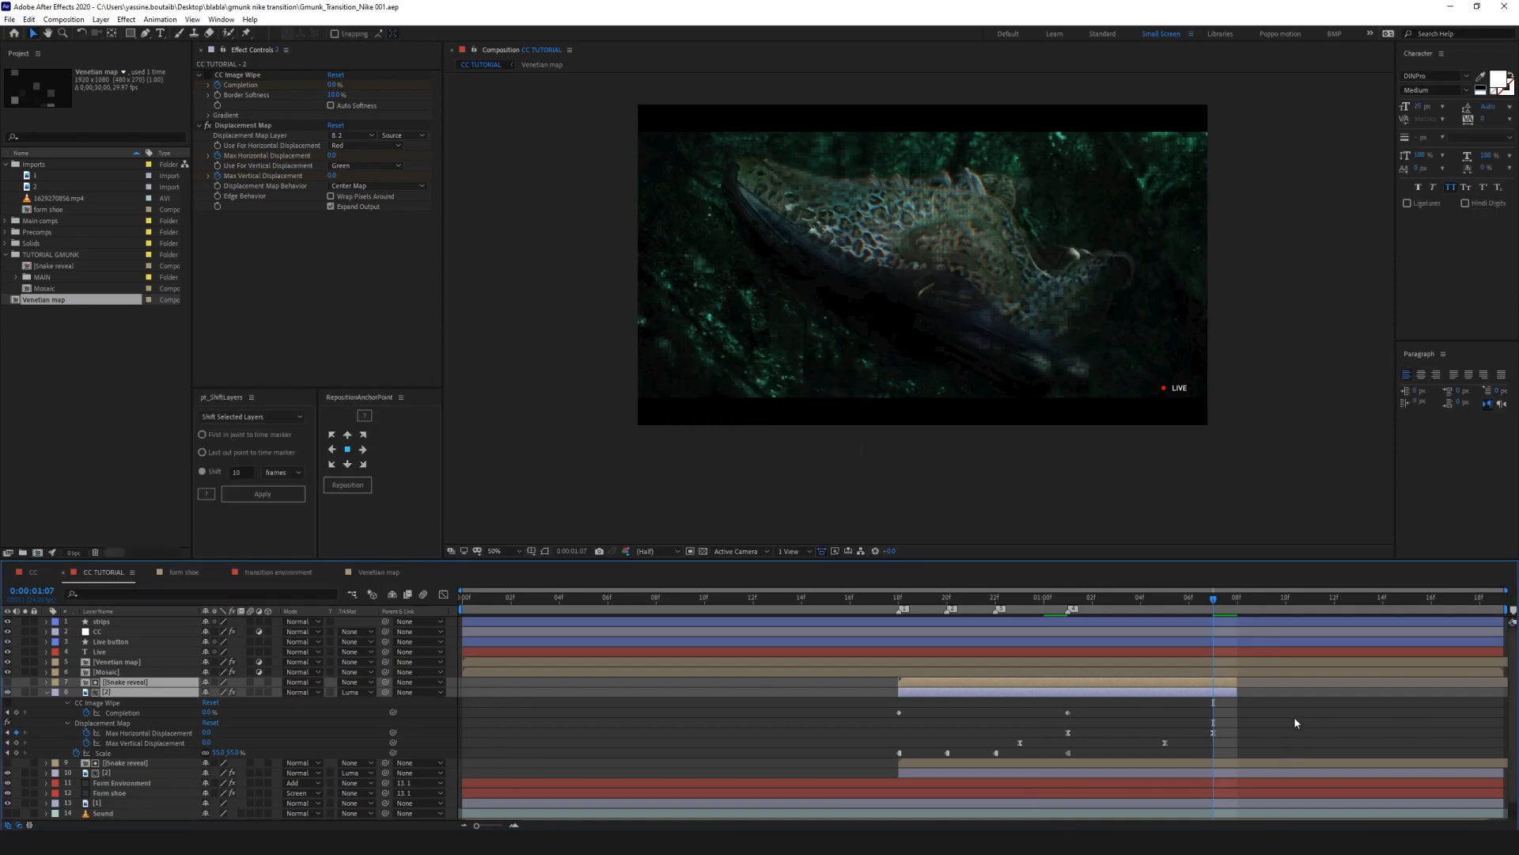
left_click(1294, 717)
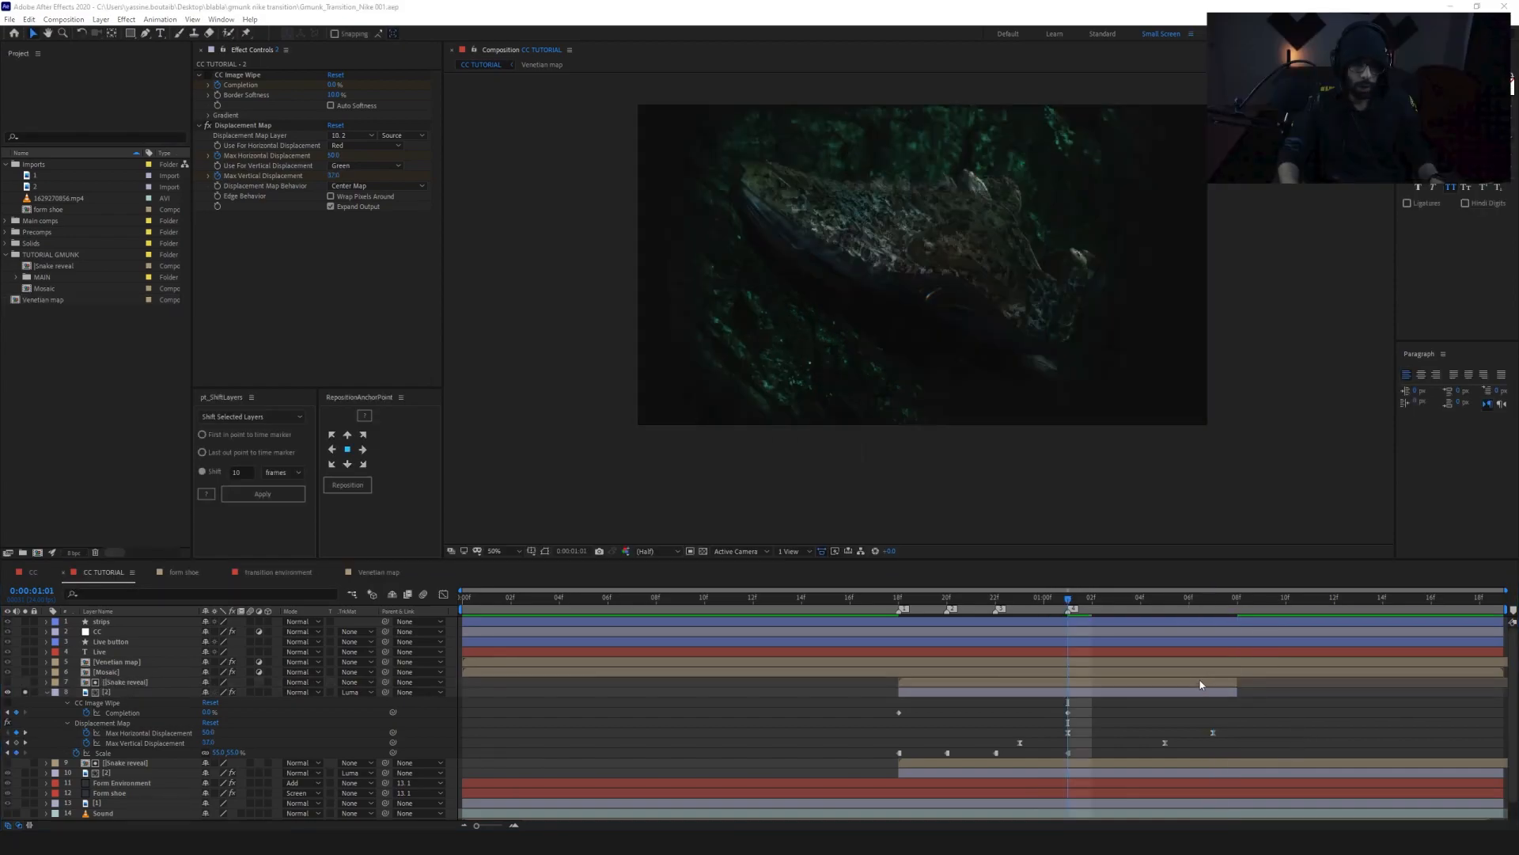
Step: Time-reverse the CC Image Wipe Completion keyframes on the duplicated shoe layer
left_click(1136, 692)
left_click(1135, 683)
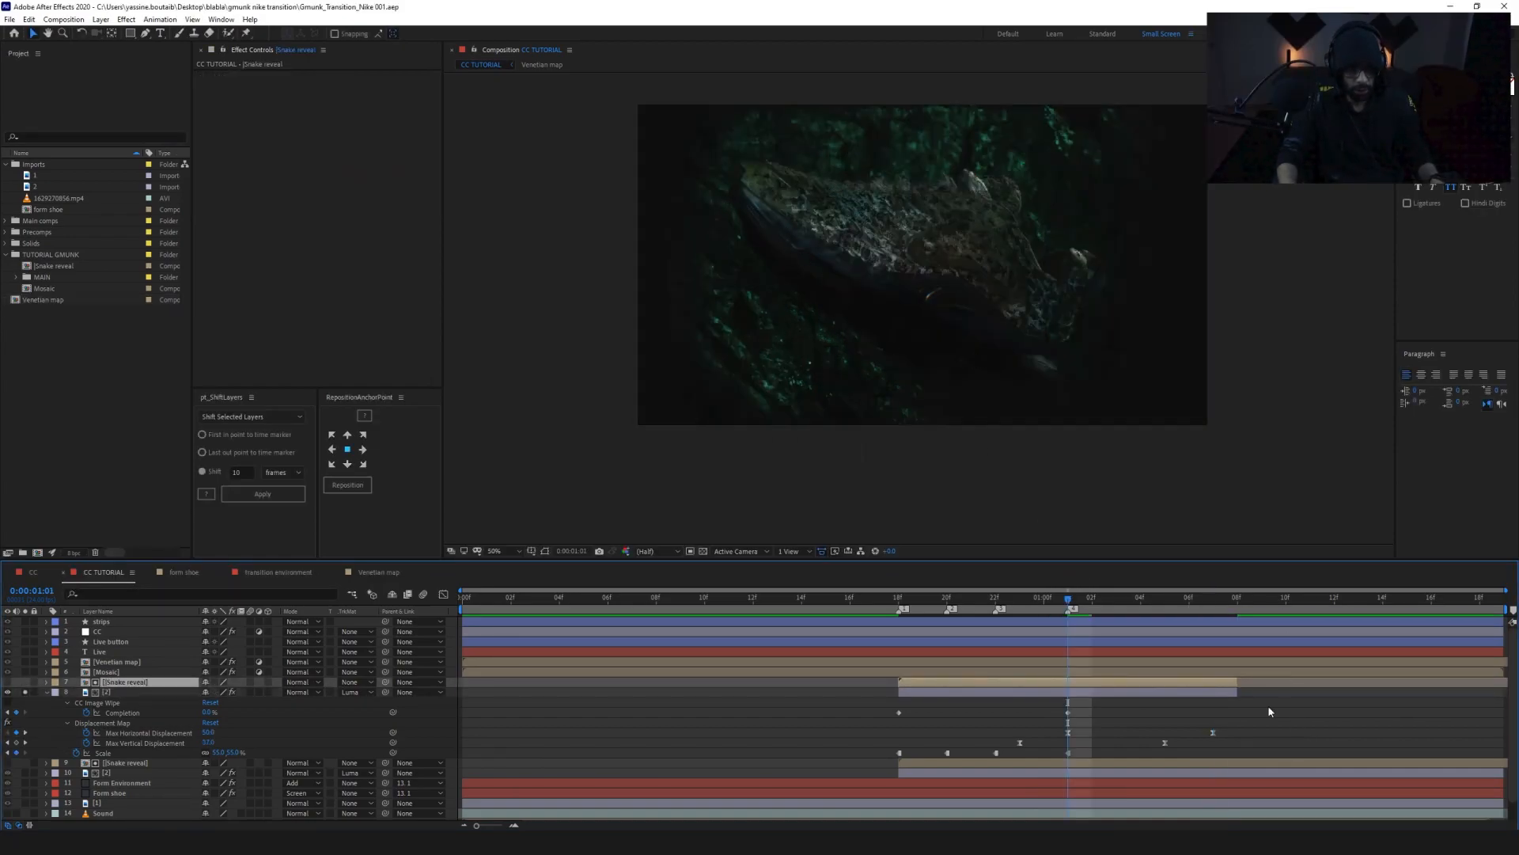
left_click_drag(900, 607, 1064, 622)
left_click_drag(1097, 719, 881, 715)
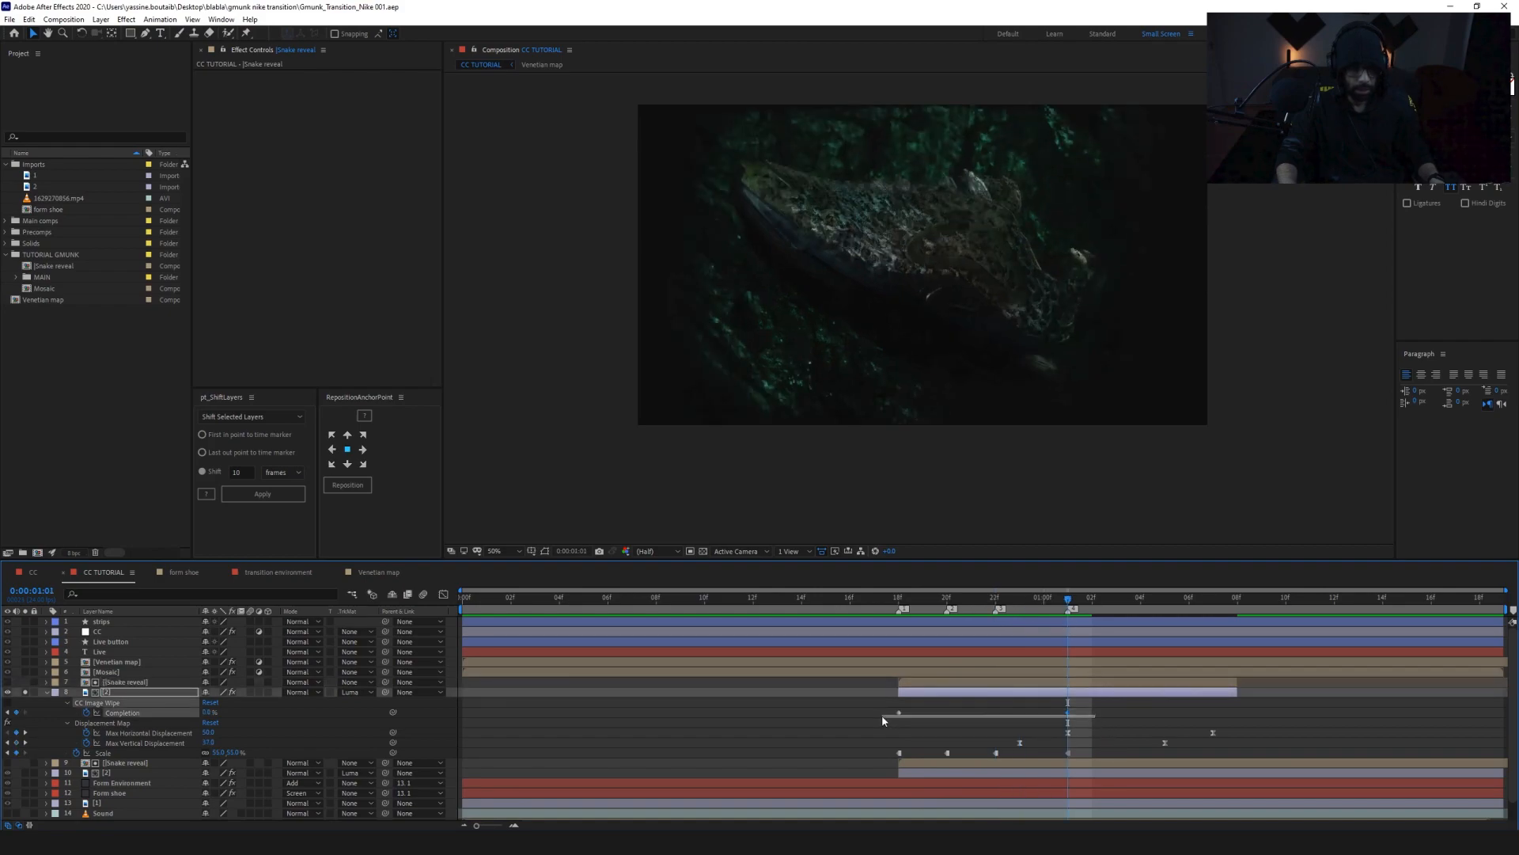
right_click(1065, 717)
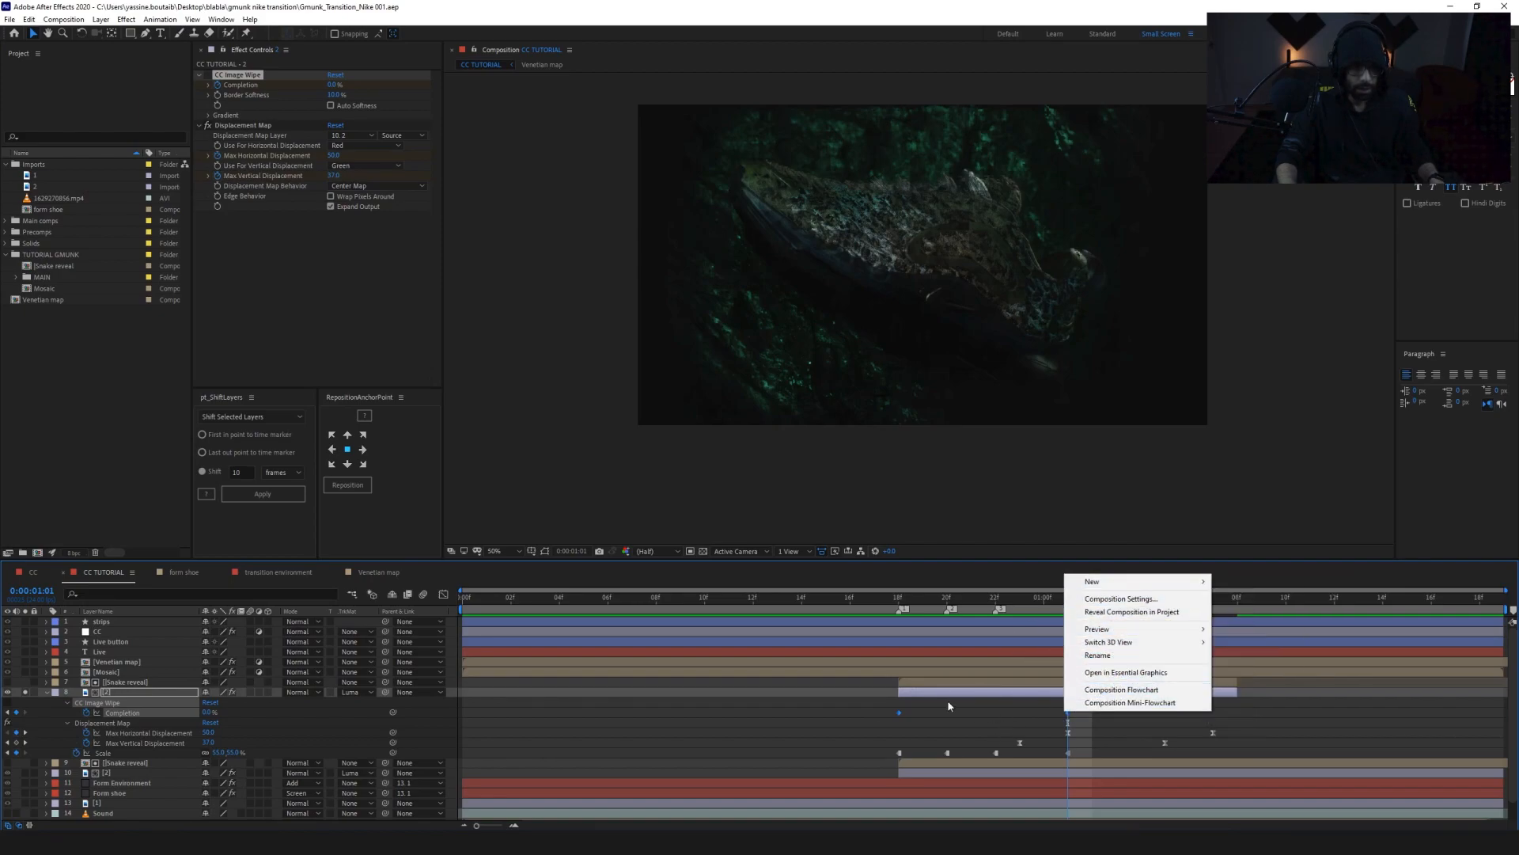
right_click(899, 712)
mouse_move(964, 703)
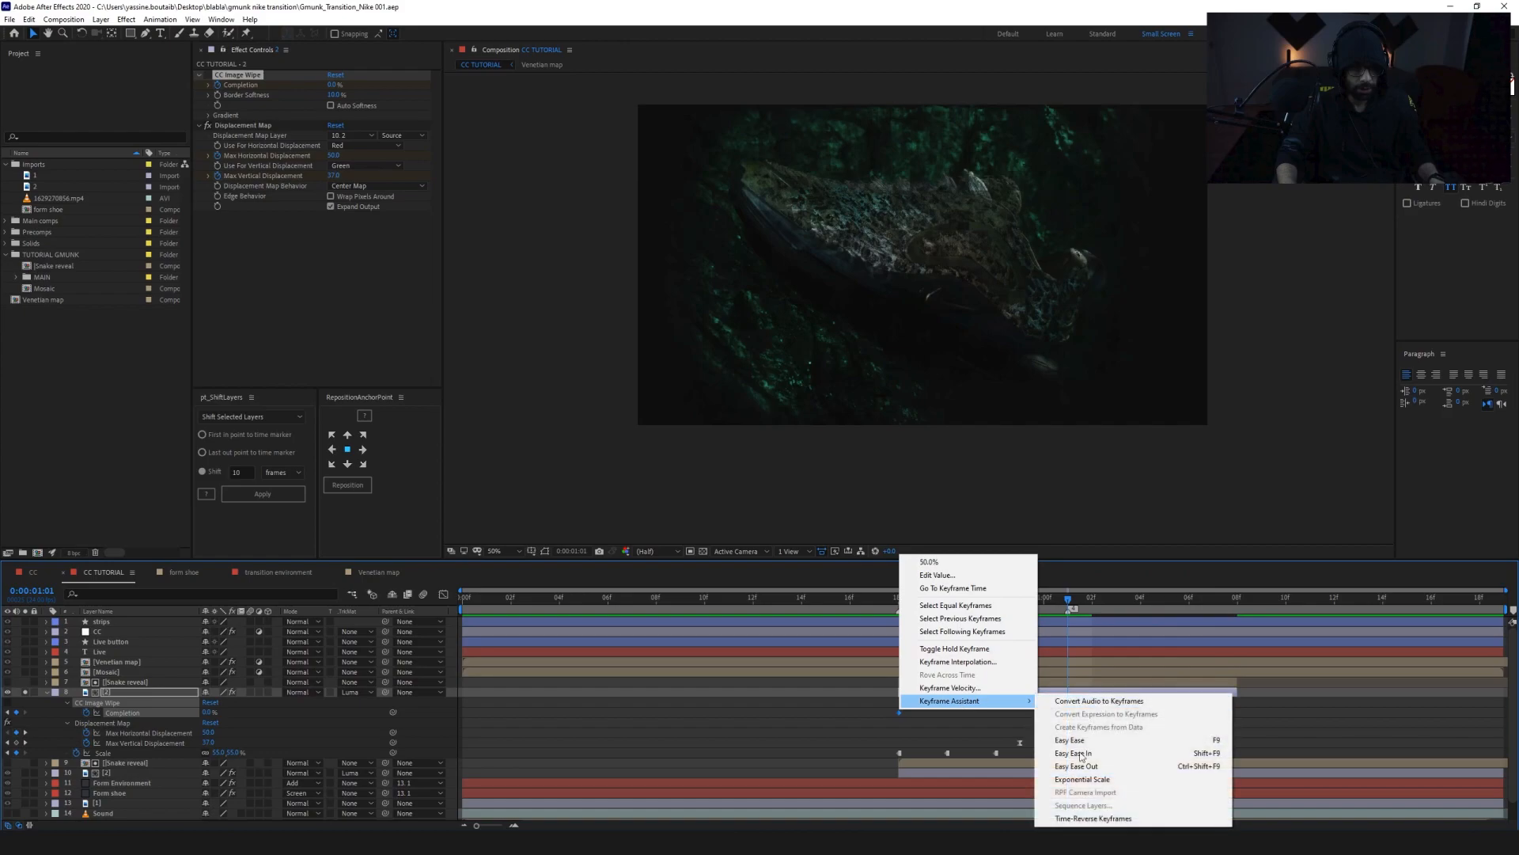
left_click(1090, 819)
left_click(208, 74)
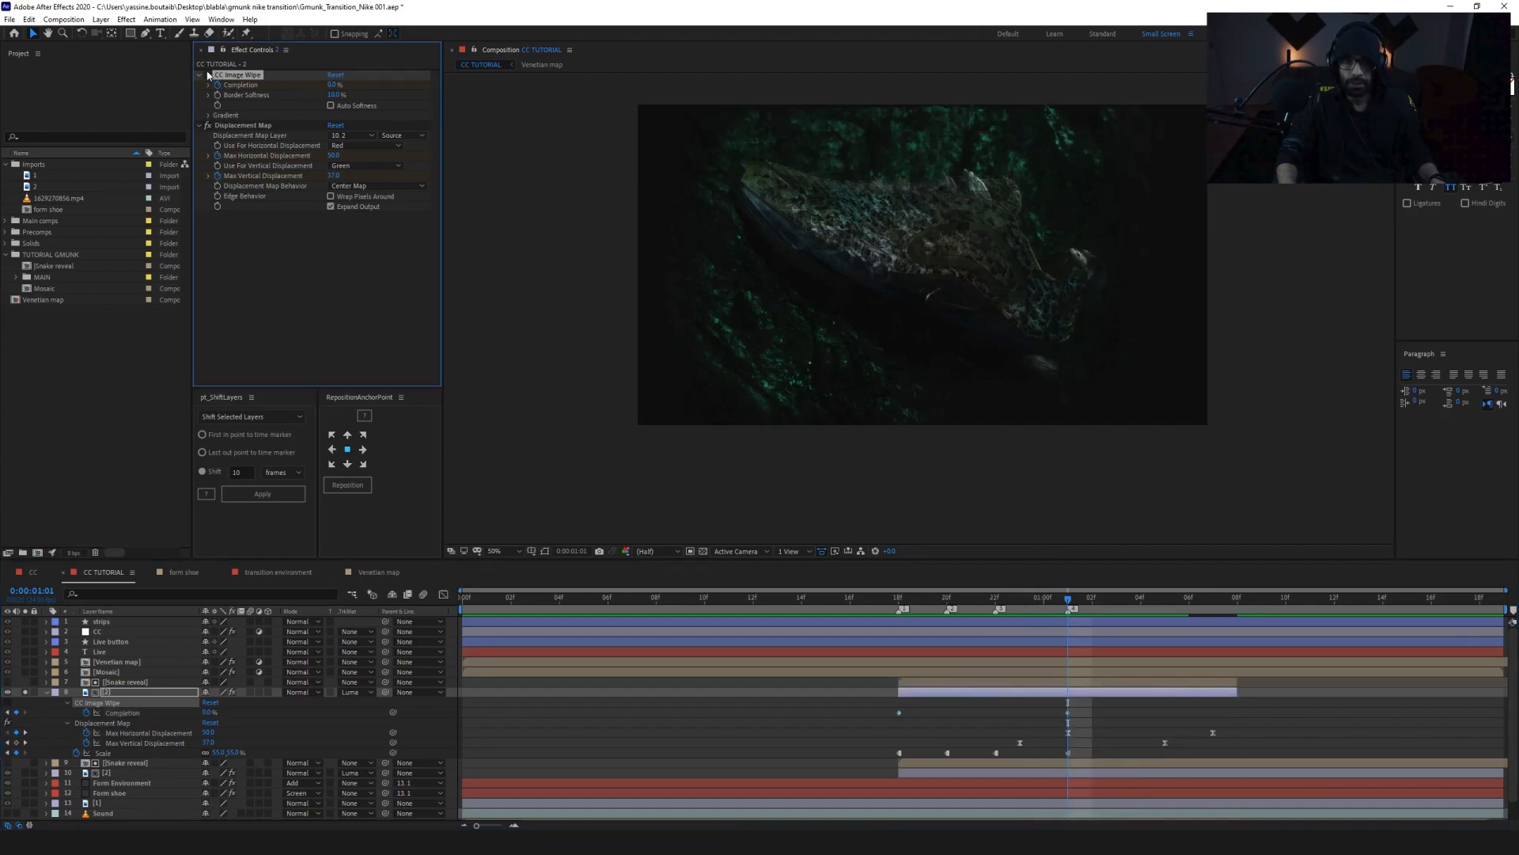
left_click_drag(899, 600, 1141, 603)
right_click(900, 714)
mouse_move(973, 703)
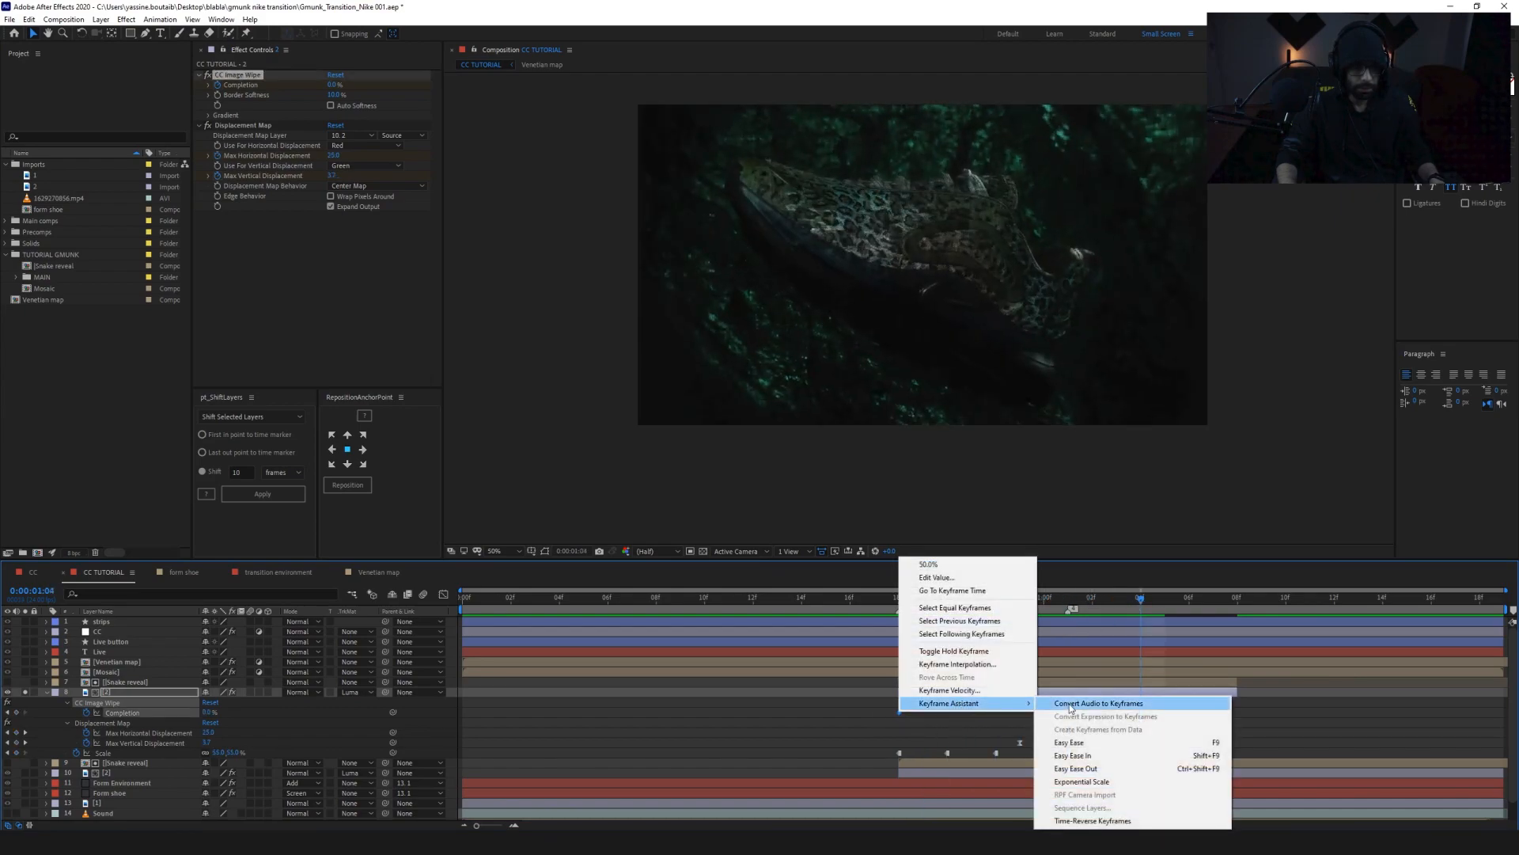
left_click(1102, 821)
Step: Set the CC Image Wipe Completion to 100% at the second keyframe and move that keyframe to 0:00:01:07
left_click(1067, 600)
left_click(332, 716)
left_click_drag(210, 713, 333, 714)
left_click(899, 599)
left_click_drag(899, 600, 1048, 620)
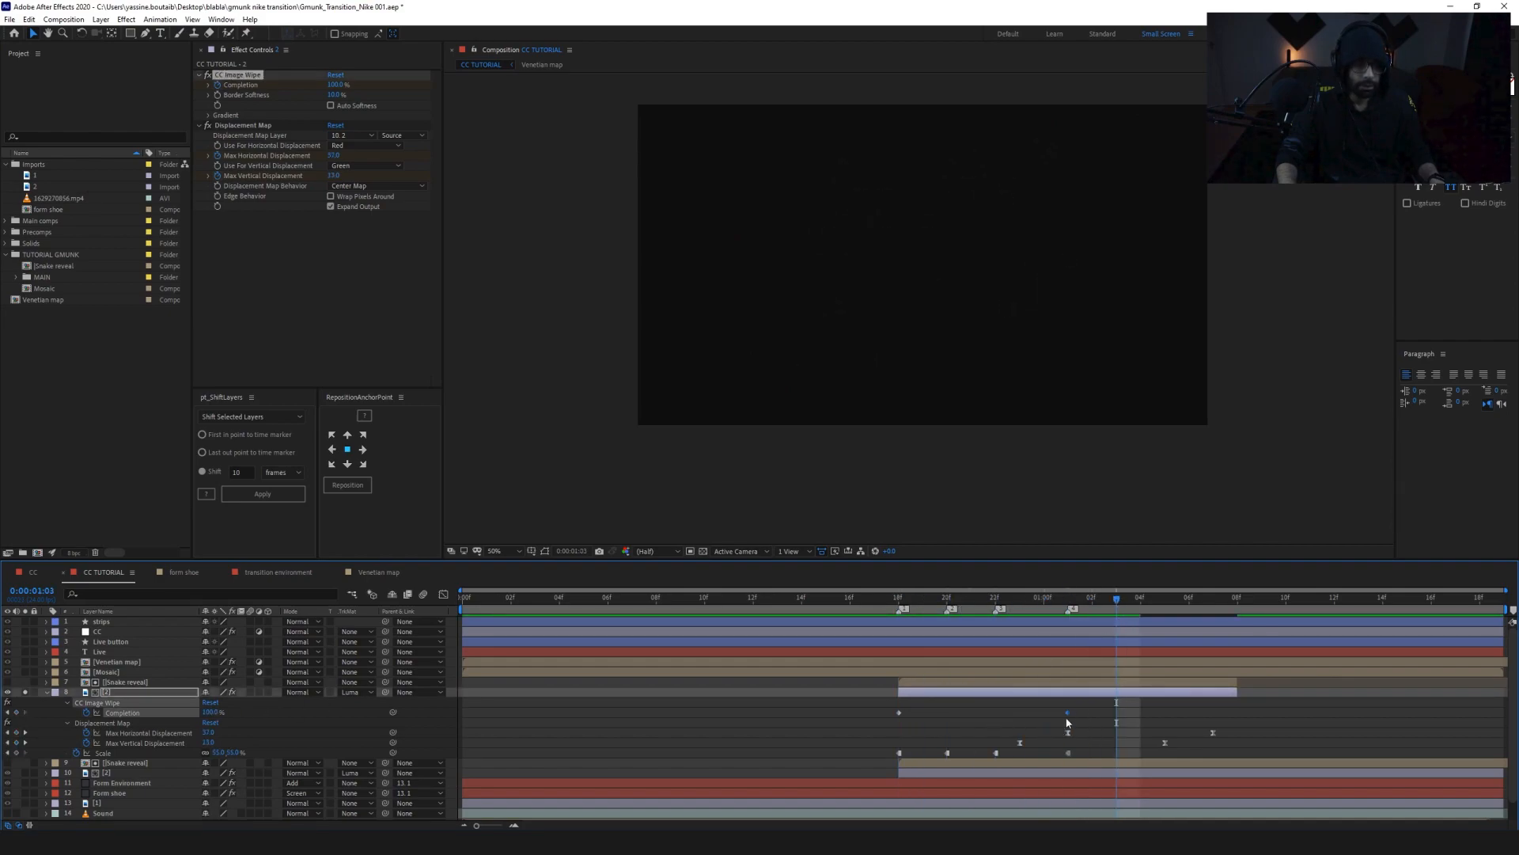
left_click_drag(1067, 712, 1213, 712)
left_click_drag(1121, 604, 899, 600)
Step: Add a Mosaic effect to the duplicated shoe layer and check it partway through the wipe
key("ctrl+space")
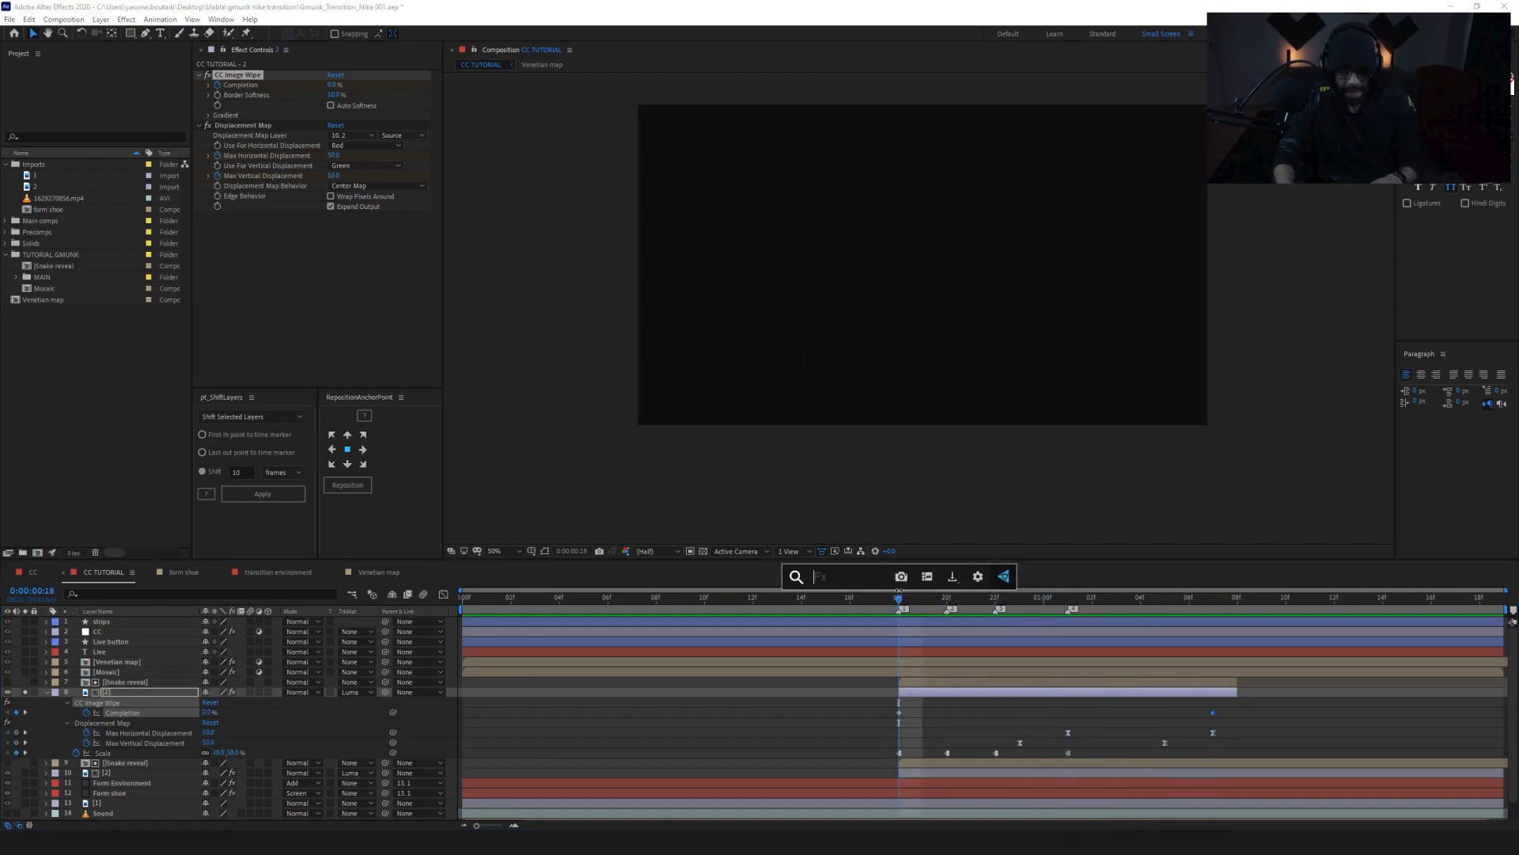
type("mosaic")
key("Return")
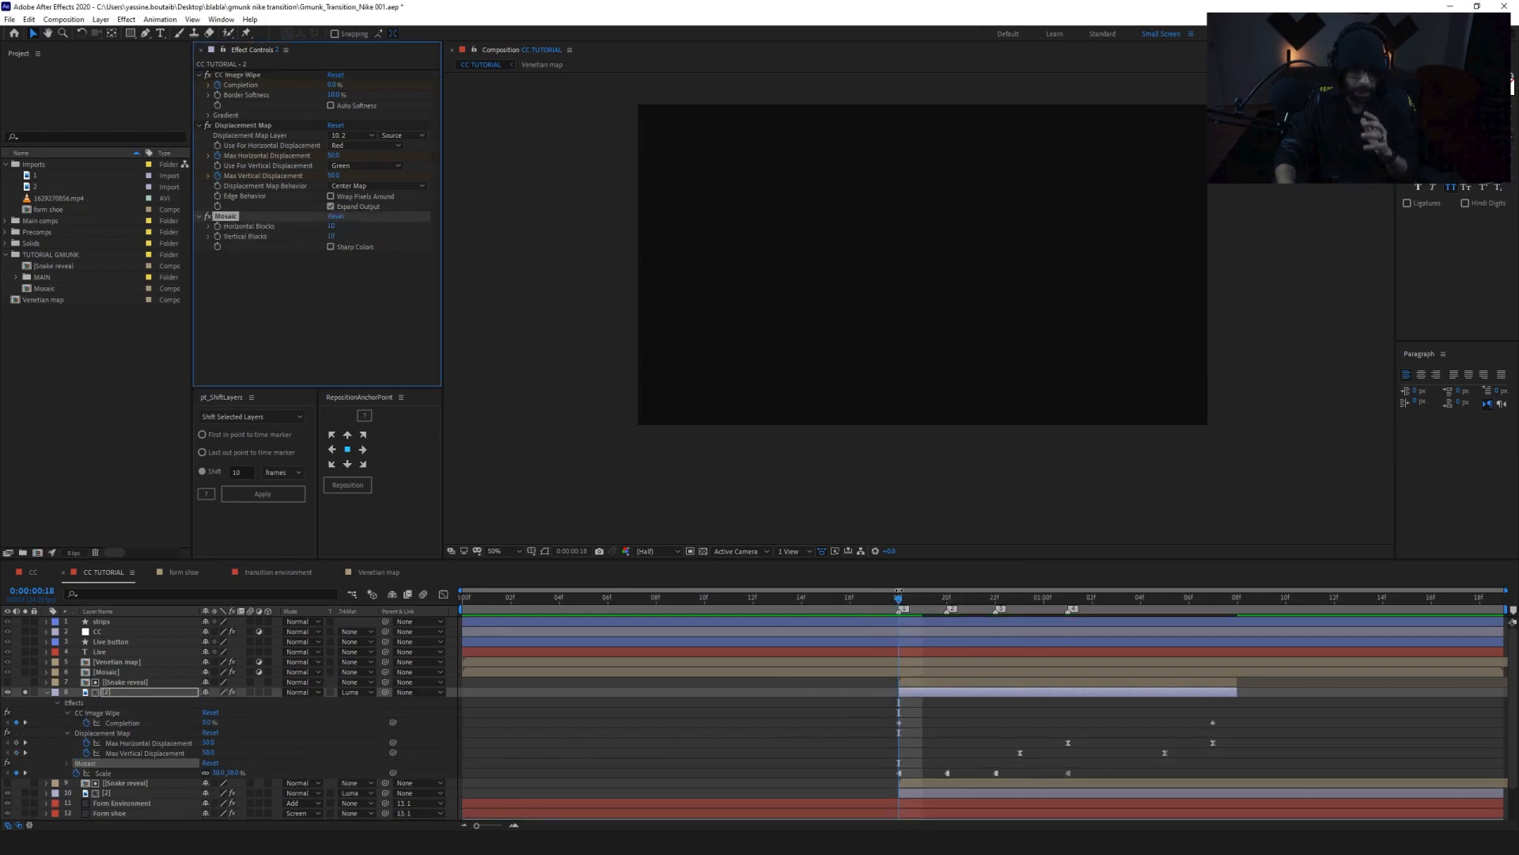
left_click_drag(903, 601, 1019, 601)
Step: Set the Mosaic's horizontal and vertical blocks to 45 and enable Sharp Colors
left_click(328, 231)
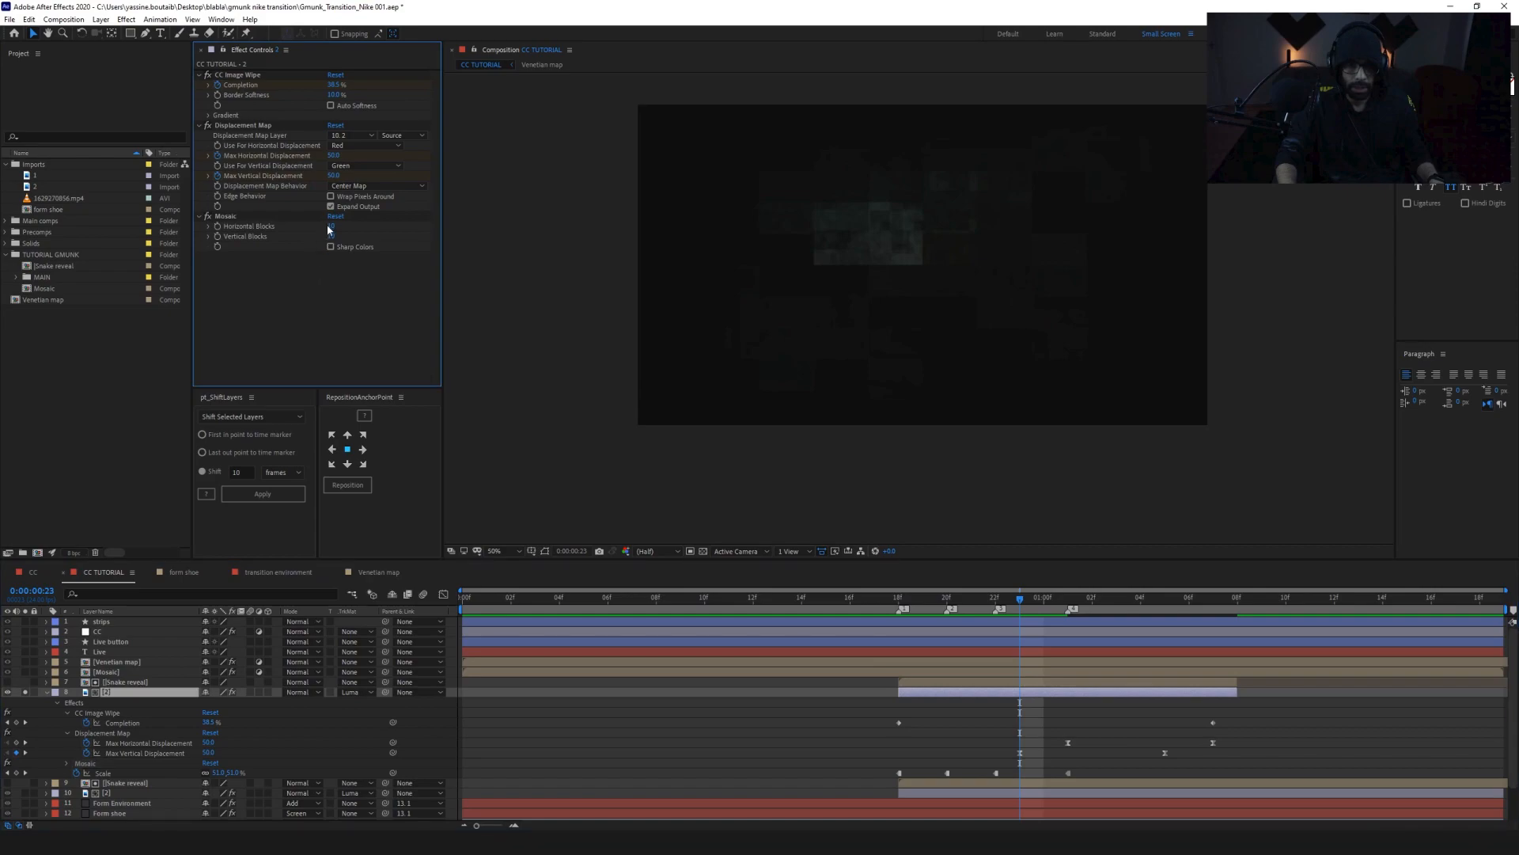
left_click(332, 227)
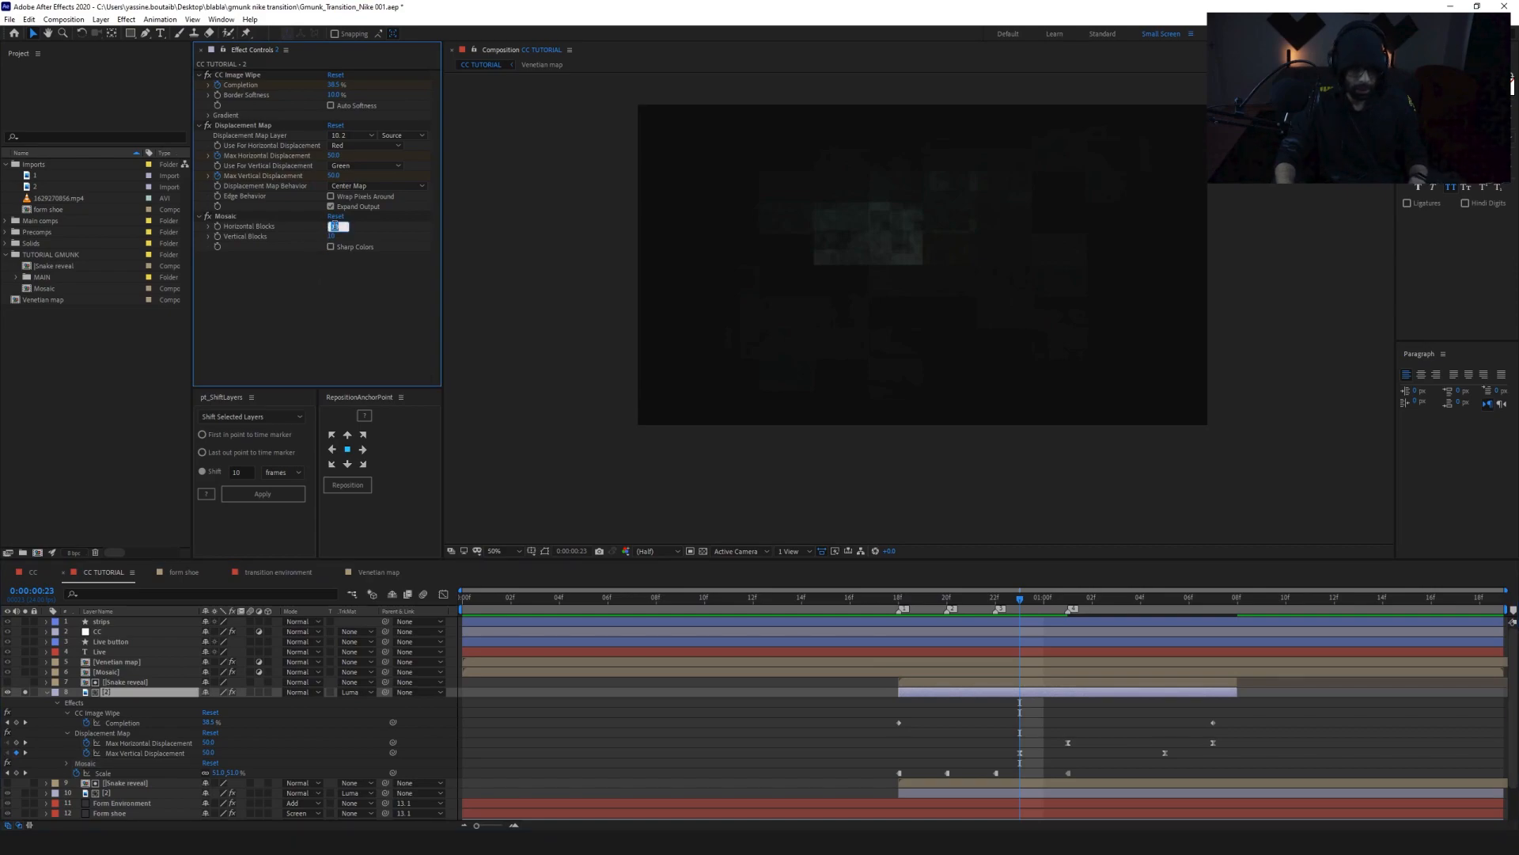
type("30")
key("BackSpace")
key("BackSpace")
type("45")
key("Tab")
type("45")
key("Return")
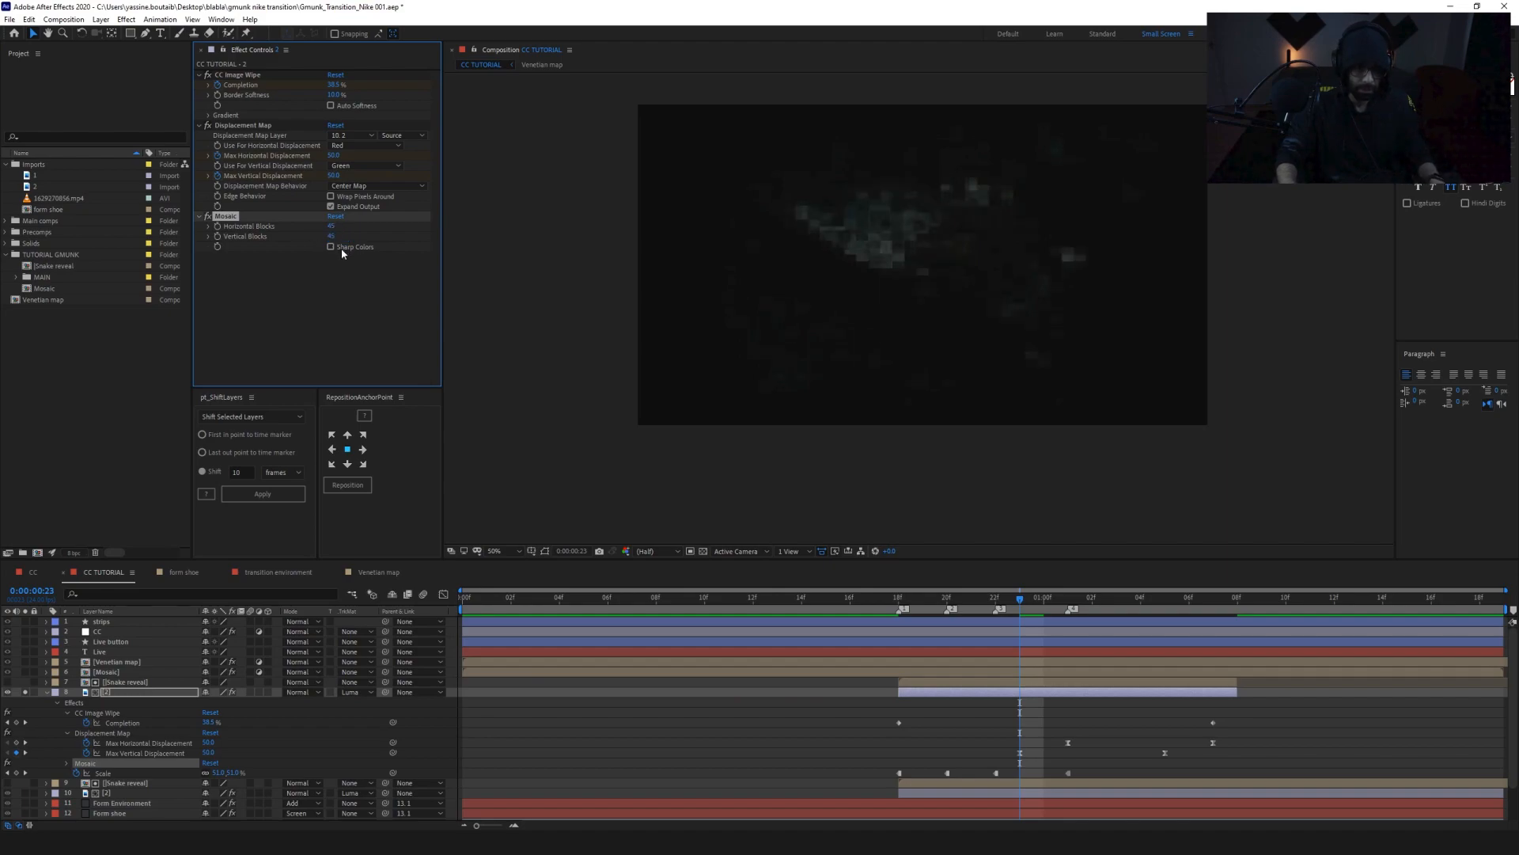
left_click(331, 247)
left_click_drag(333, 227, 323, 228)
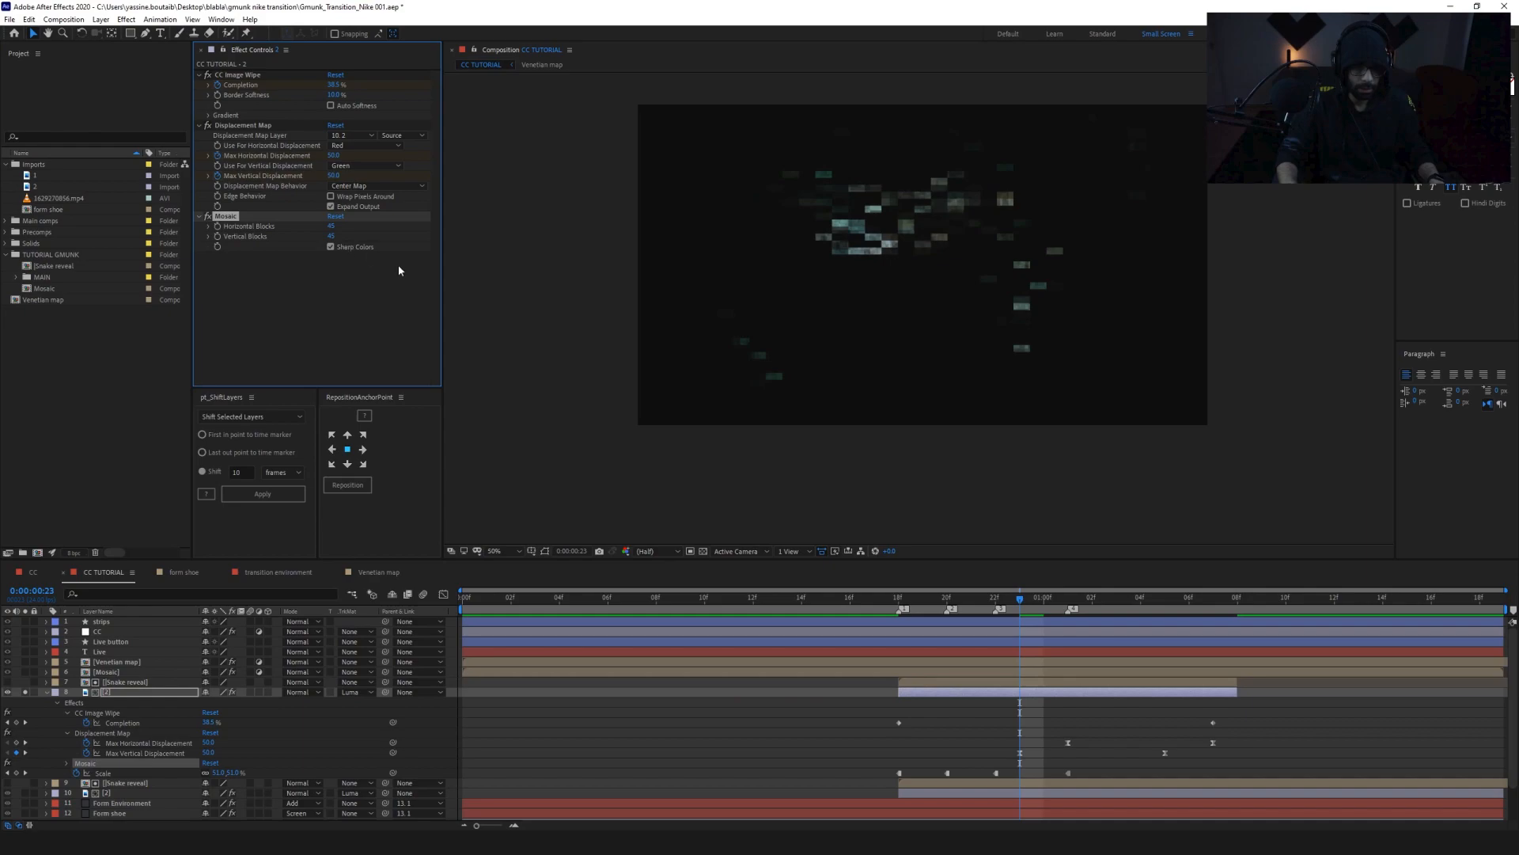
Step: Increase the Mosaic's horizontal and vertical blocks to 300
left_click_drag(1020, 599, 1208, 611)
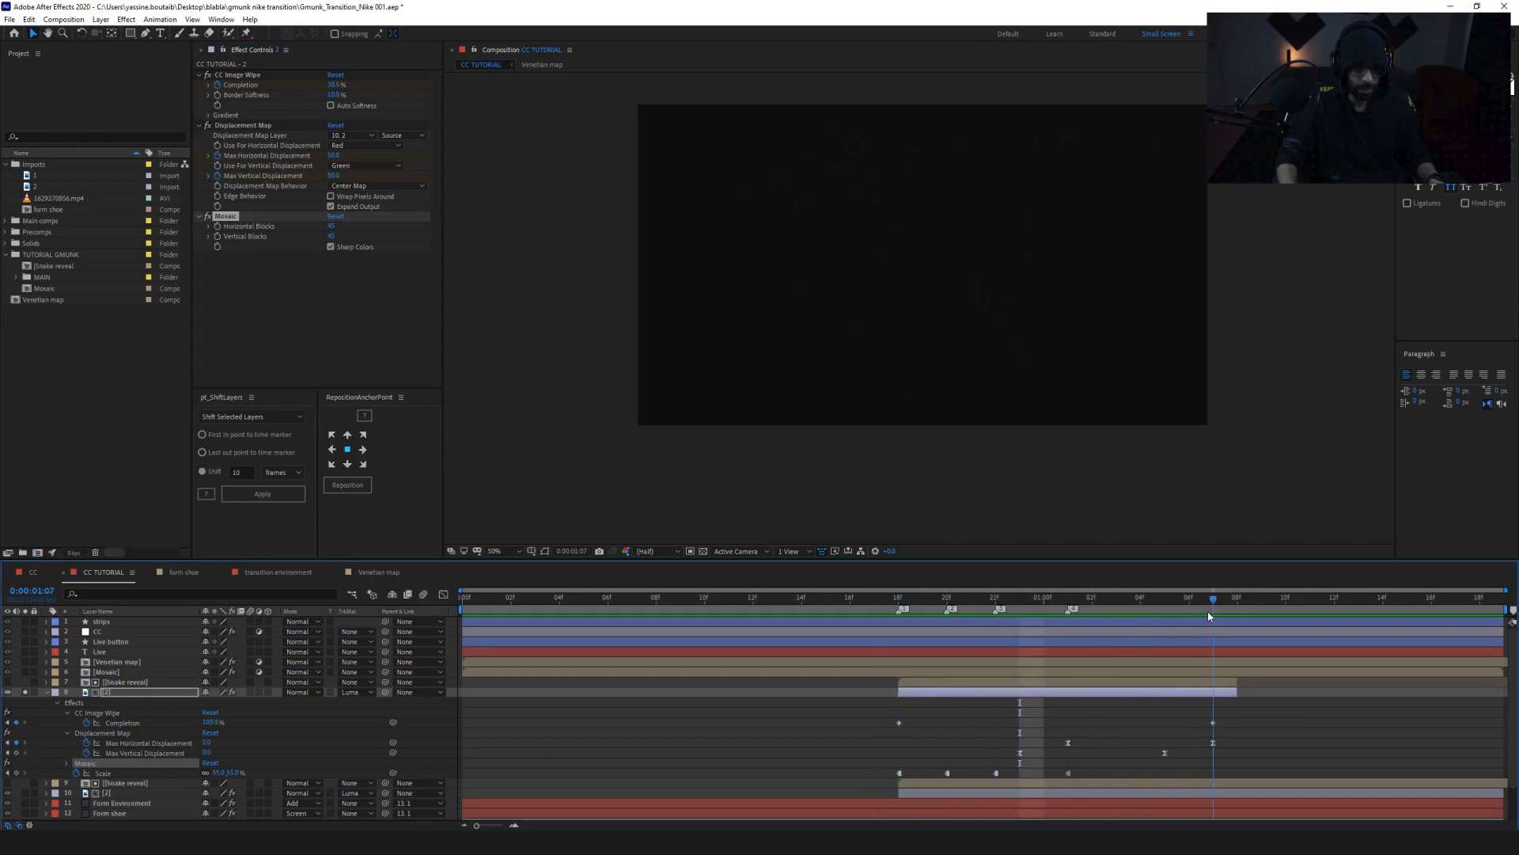
left_click(332, 227)
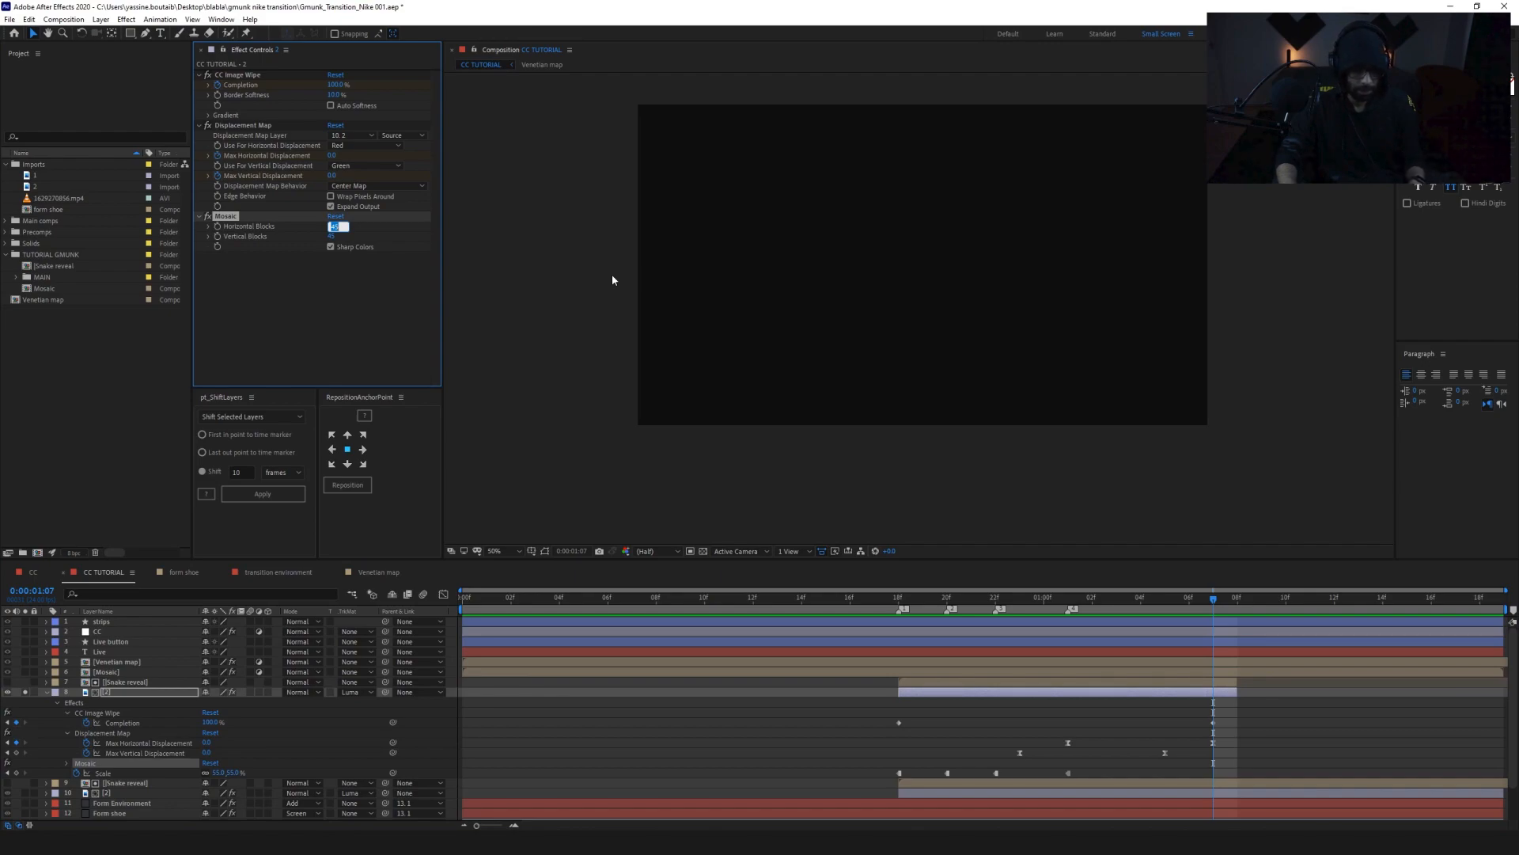
type("300")
key("Tab")
type("300")
key("Return")
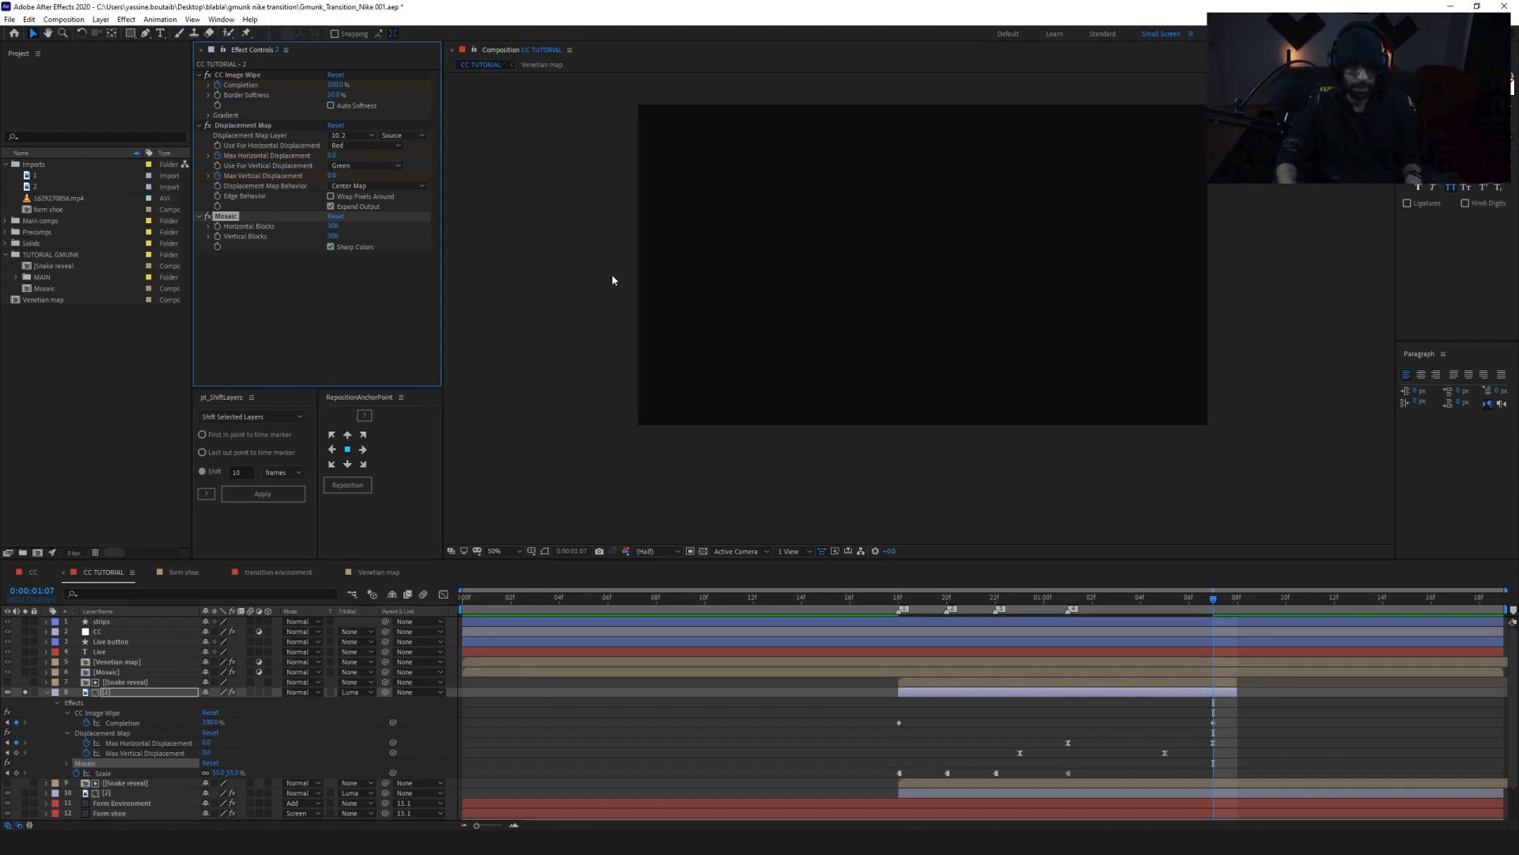
Step: Examine the isolated mosaic shoe layer up close across the wipe
mouse_move(904, 616)
left_mouse_down()
mouse_move(1189, 616)
mouse_move(928, 634)
left_mouse_up()
scroll(868, 302, "up", 2)
left_click(868, 302)
key("space")
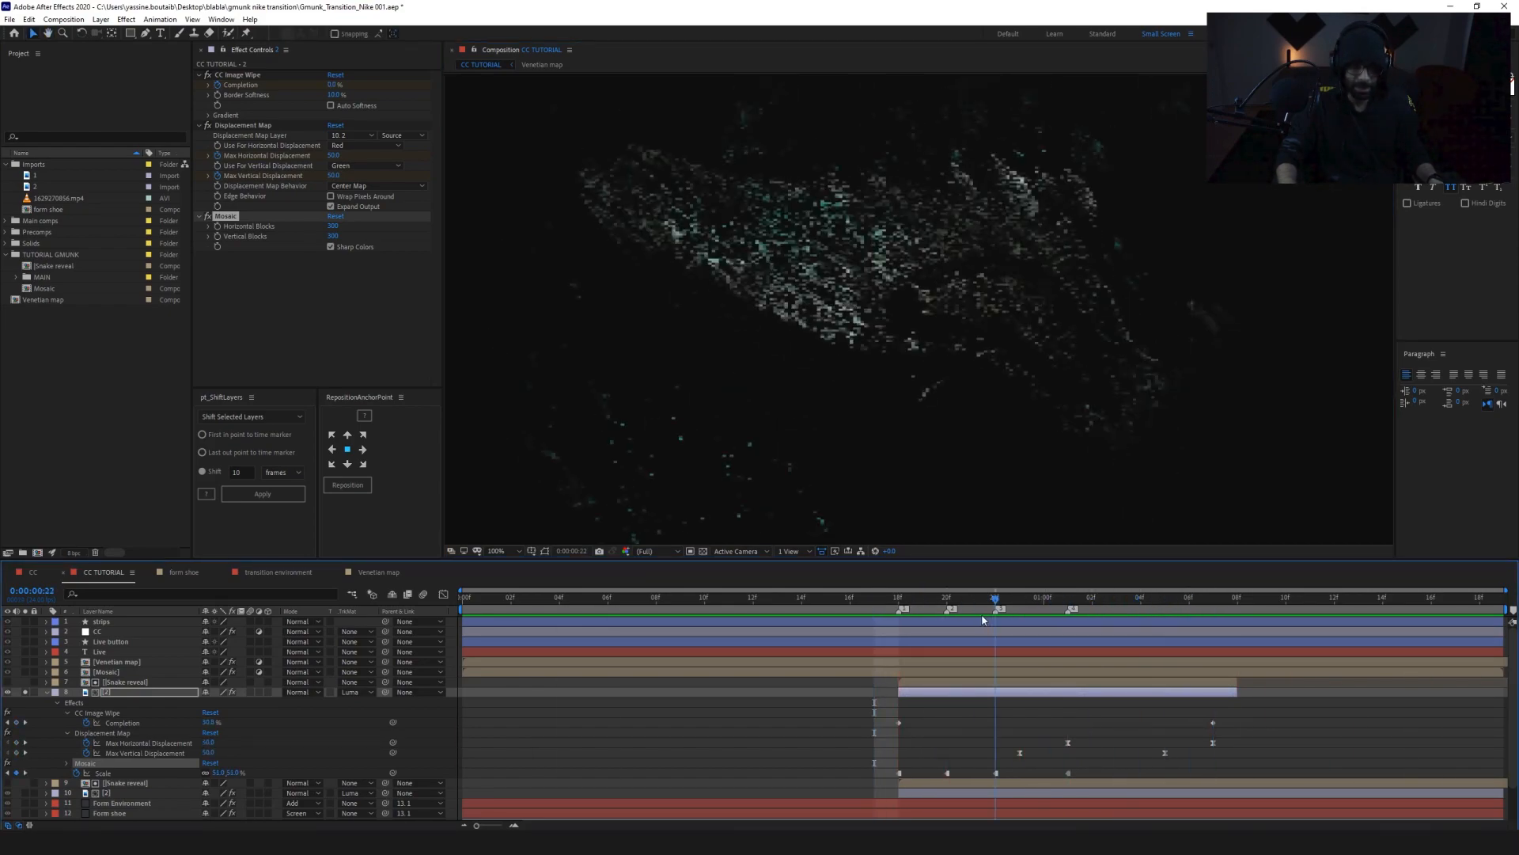
Step: Unsolo the duplicated shoe layer, collapse its properties and preview the complete transition
left_click(46, 692)
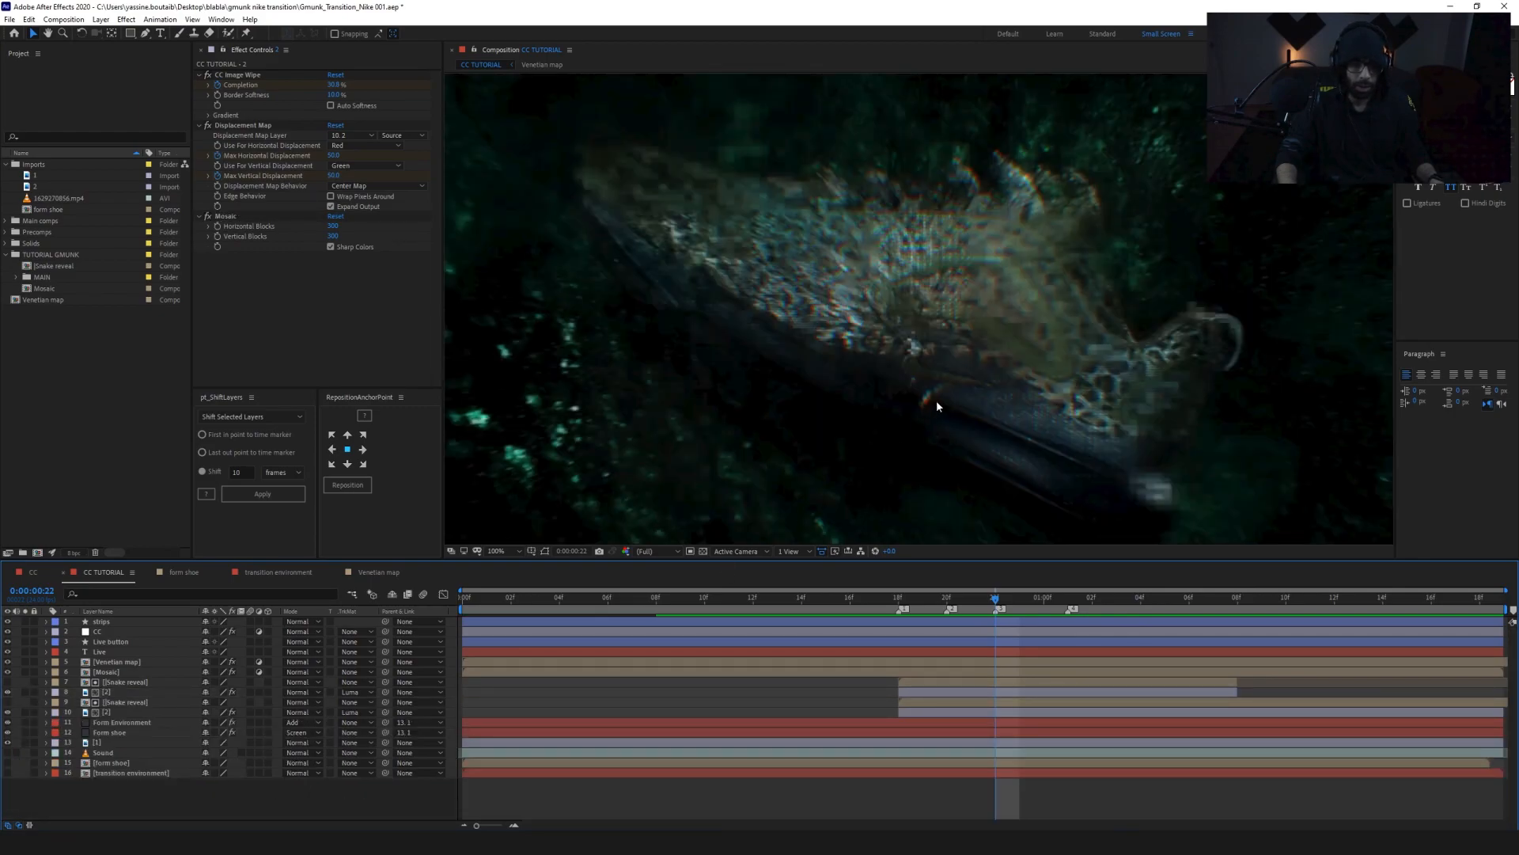
key("j")
key("j")
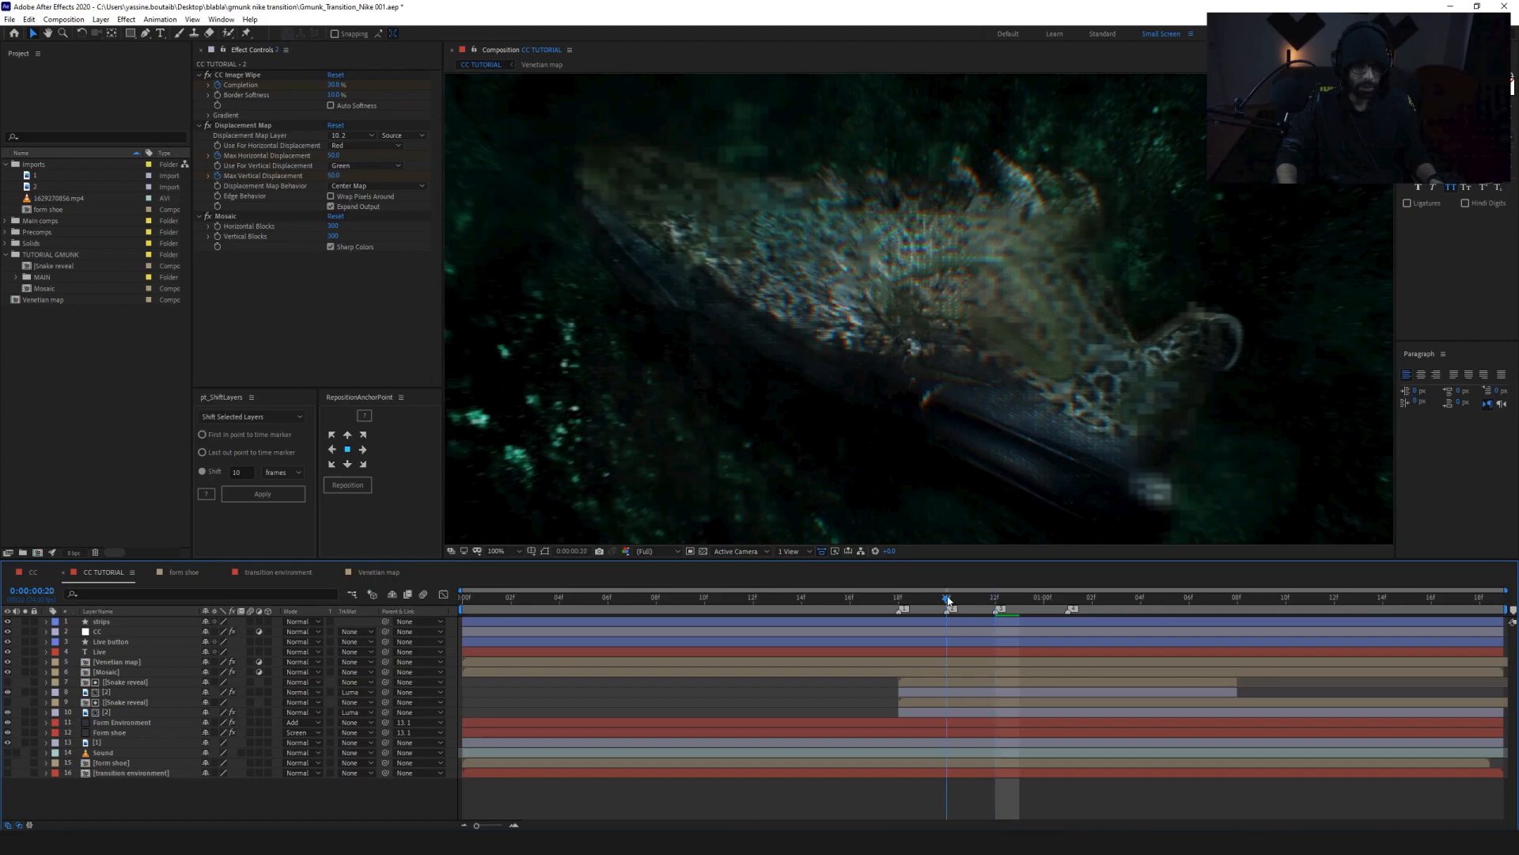
key("space")
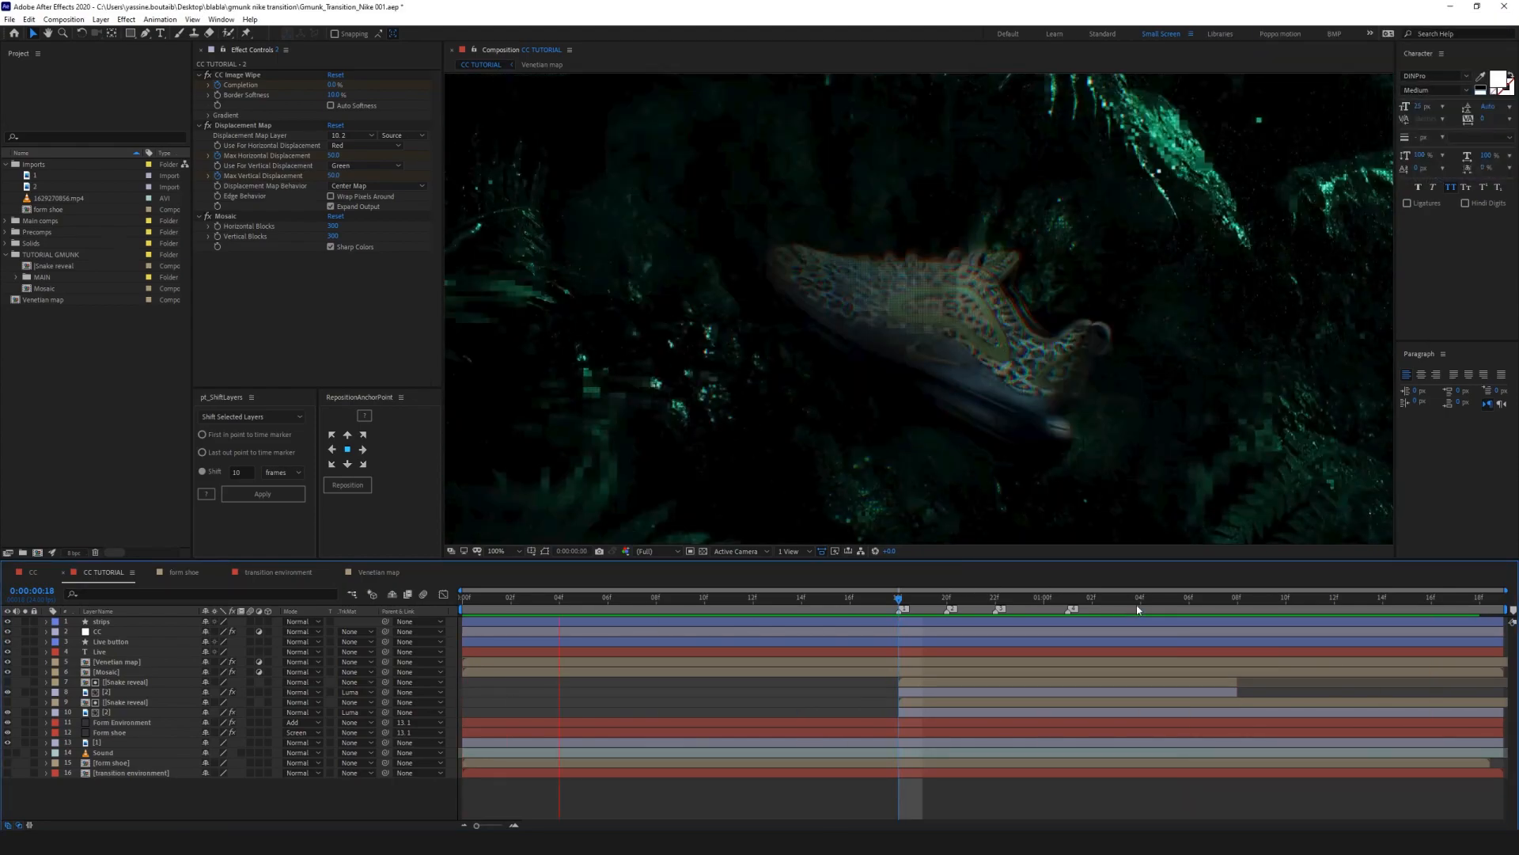
Step: Inspect the transition around frame 22 and play it back in an enlarged composition view
left_click(959, 601)
left_click_drag(958, 602, 1000, 603)
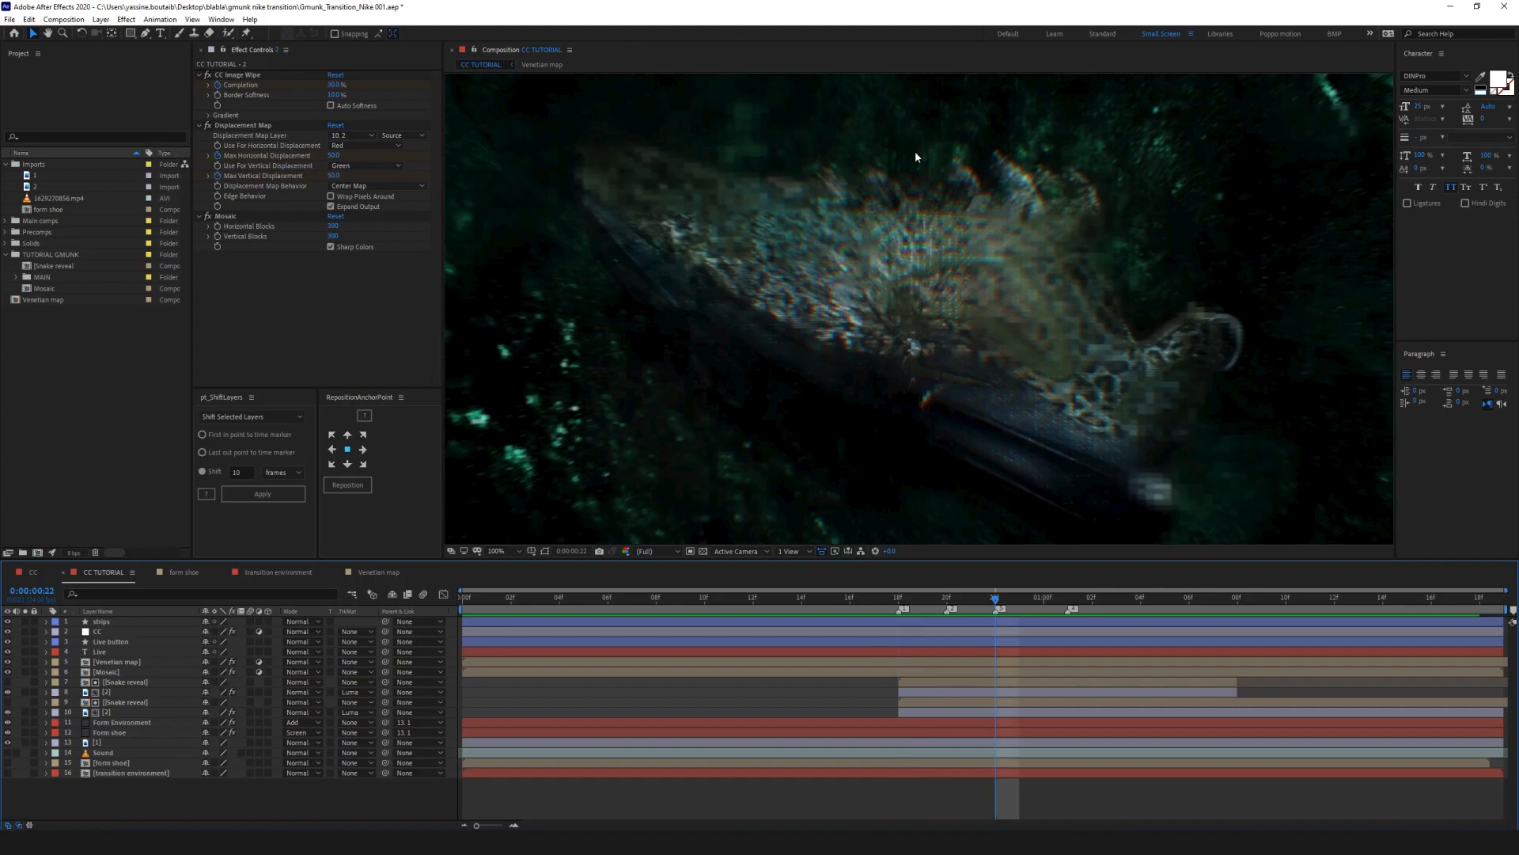
key("space")
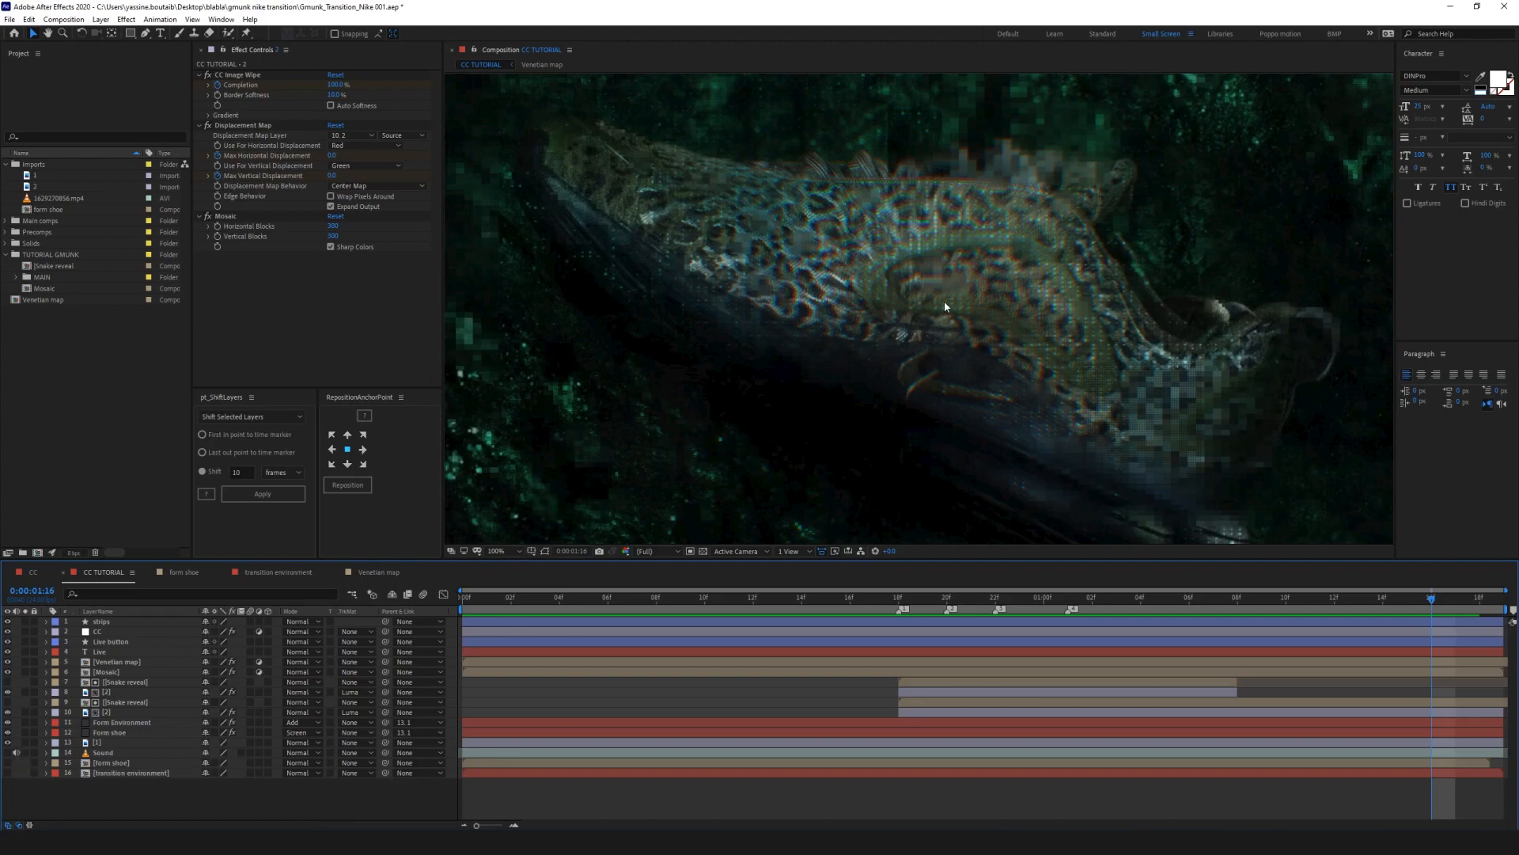
key("grave")
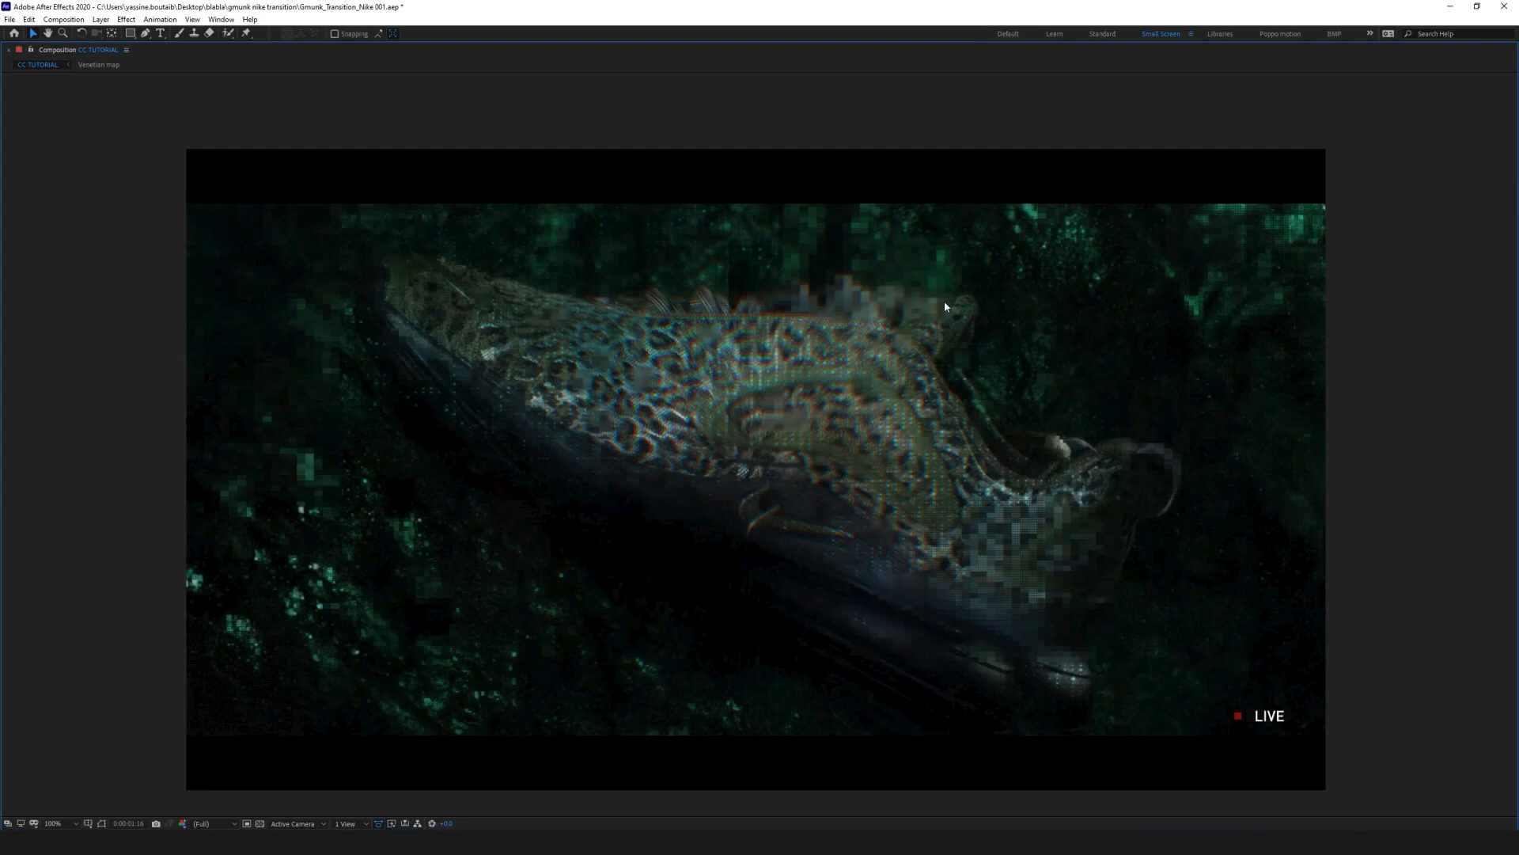
key("space")
key("grave")
left_click(732, 684)
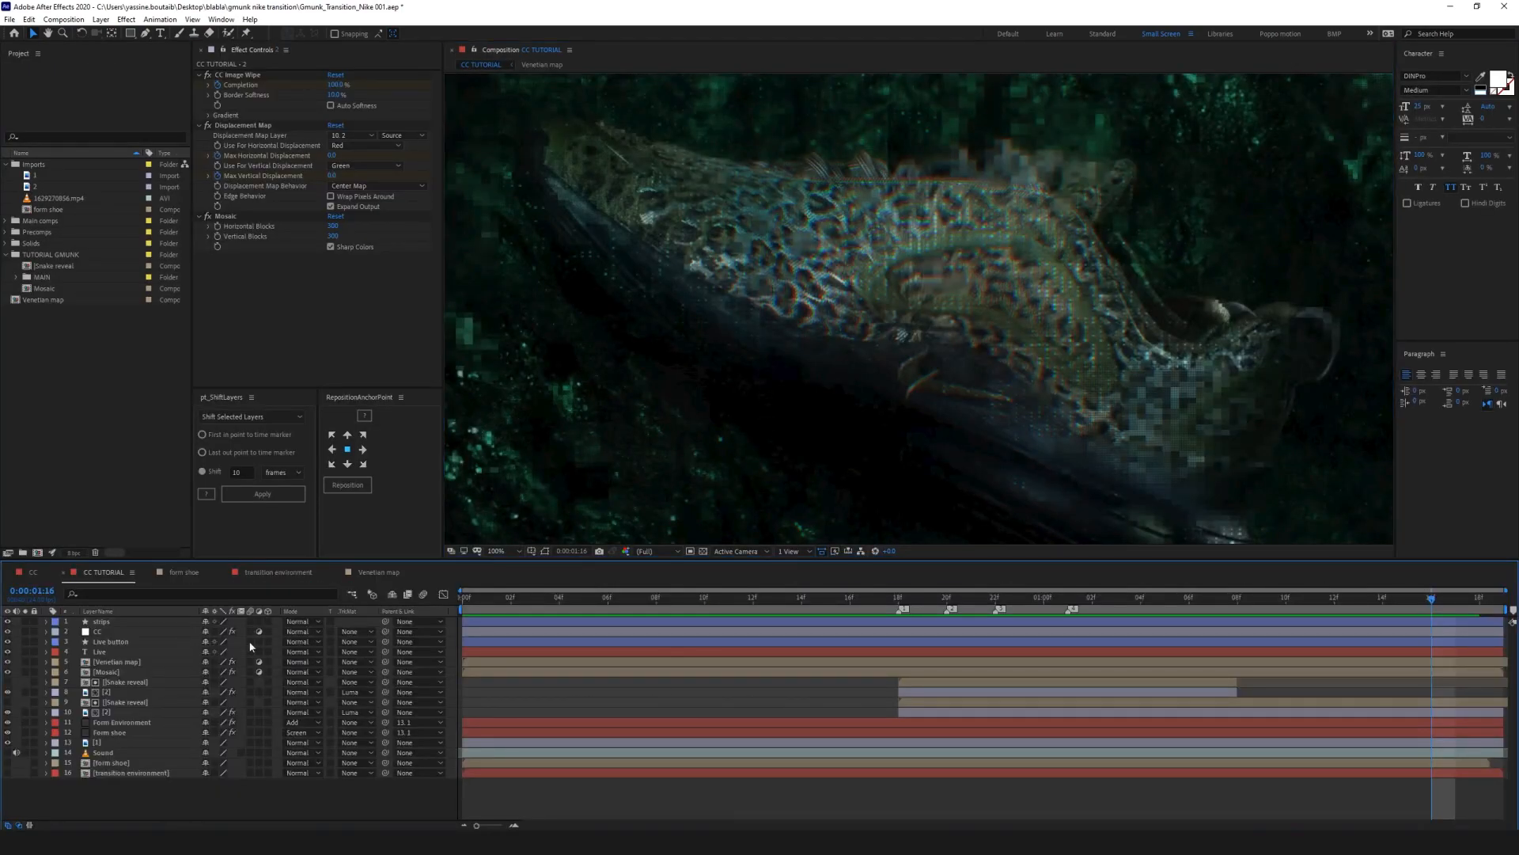
Step: Open the CC composition and solo its shape layers and both text layers for inspection
left_click(33, 572)
key("space")
left_click(108, 694)
left_click(111, 702)
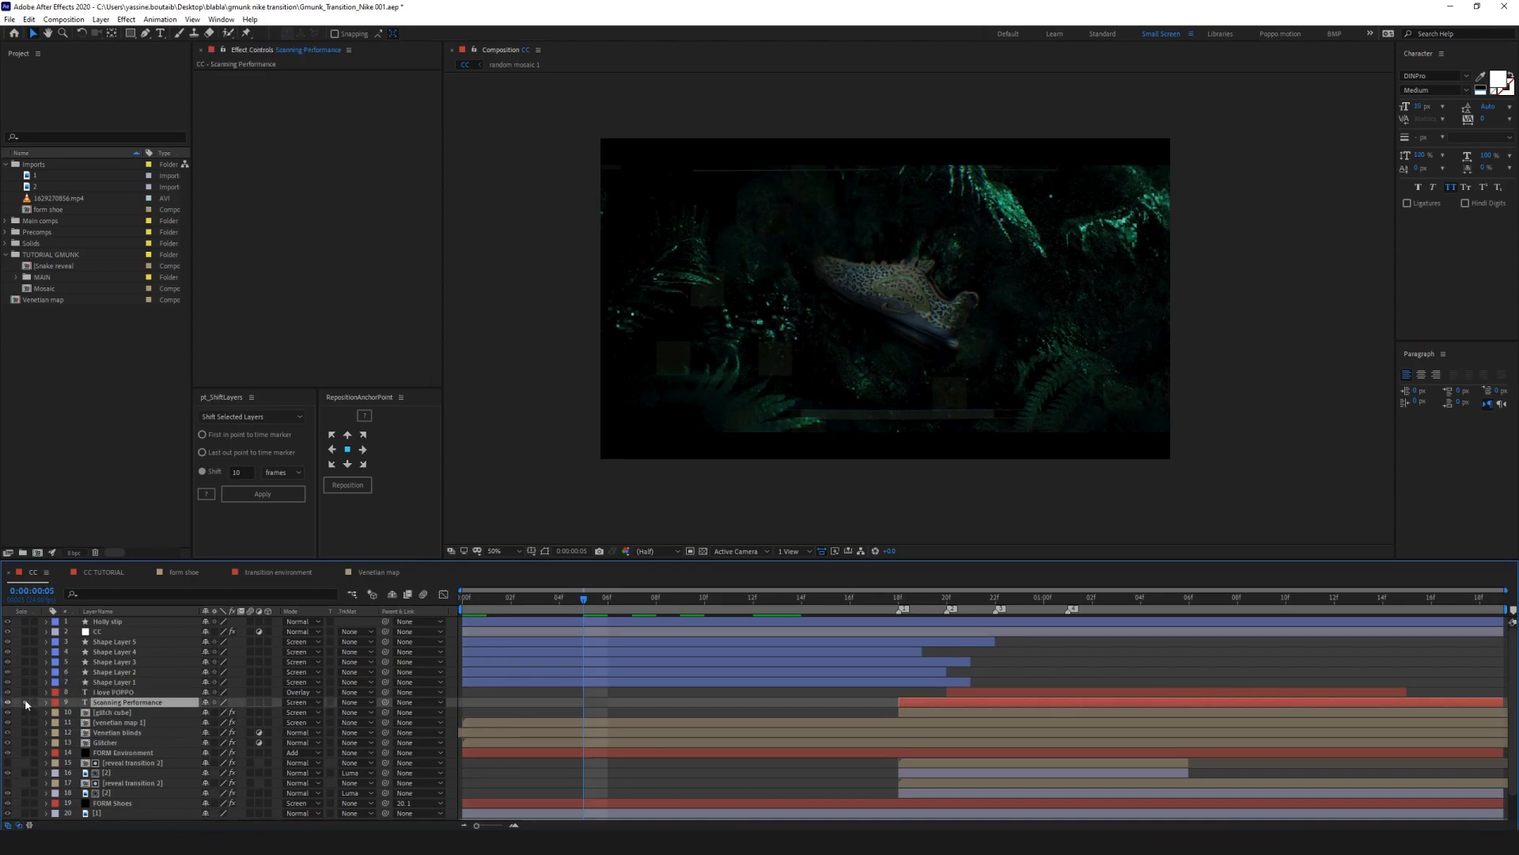
left_click(25, 632)
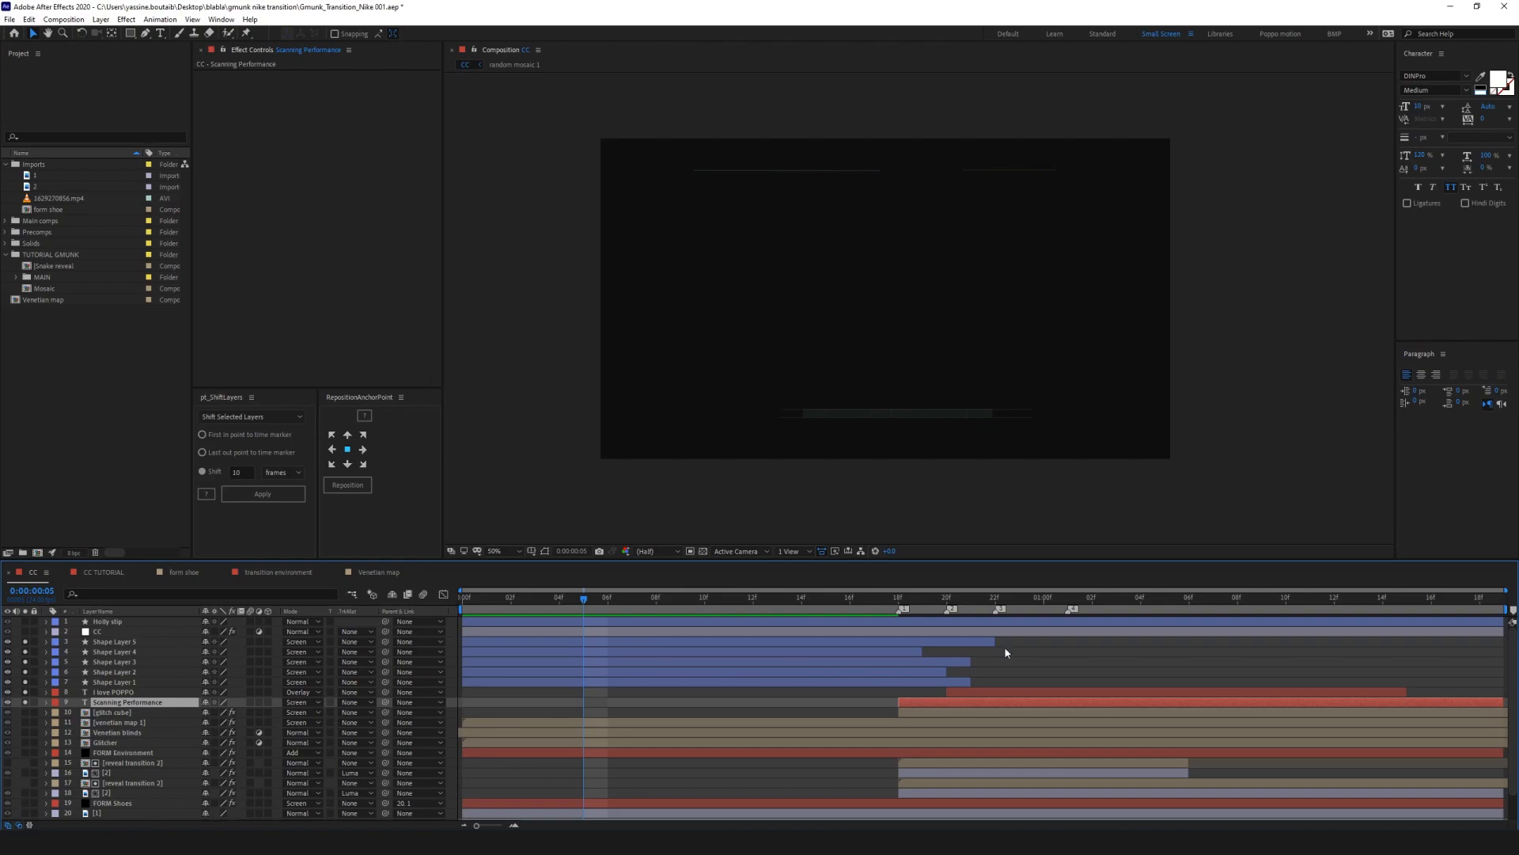
Step: Examine the text overlays and glitch cube up close, restore all layers, and return to the CC TUTORIAL composition
left_click(1152, 671)
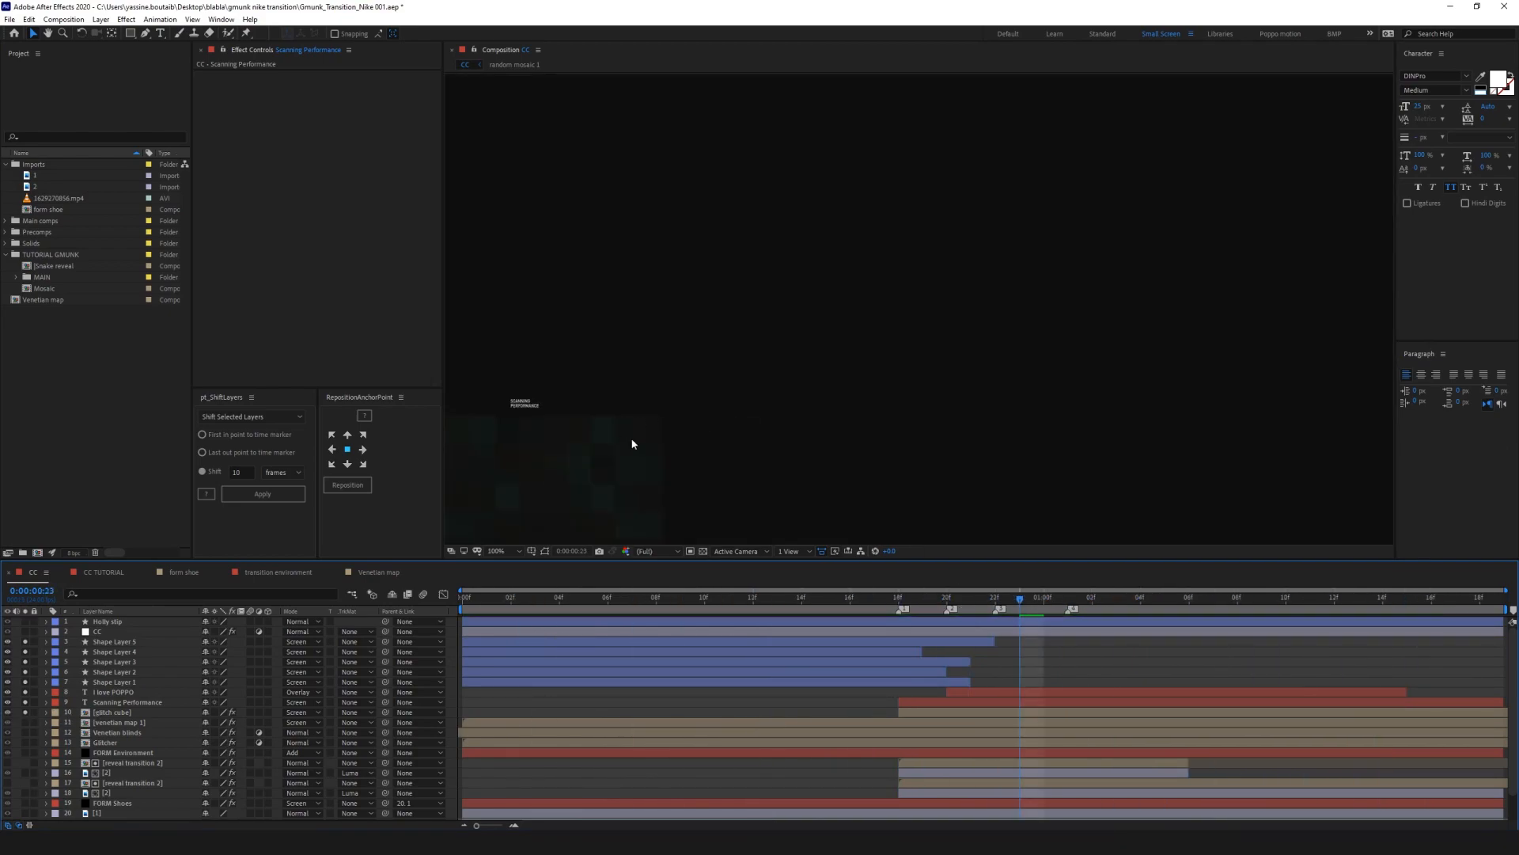
scroll(621, 435, "up", 2)
key("space")
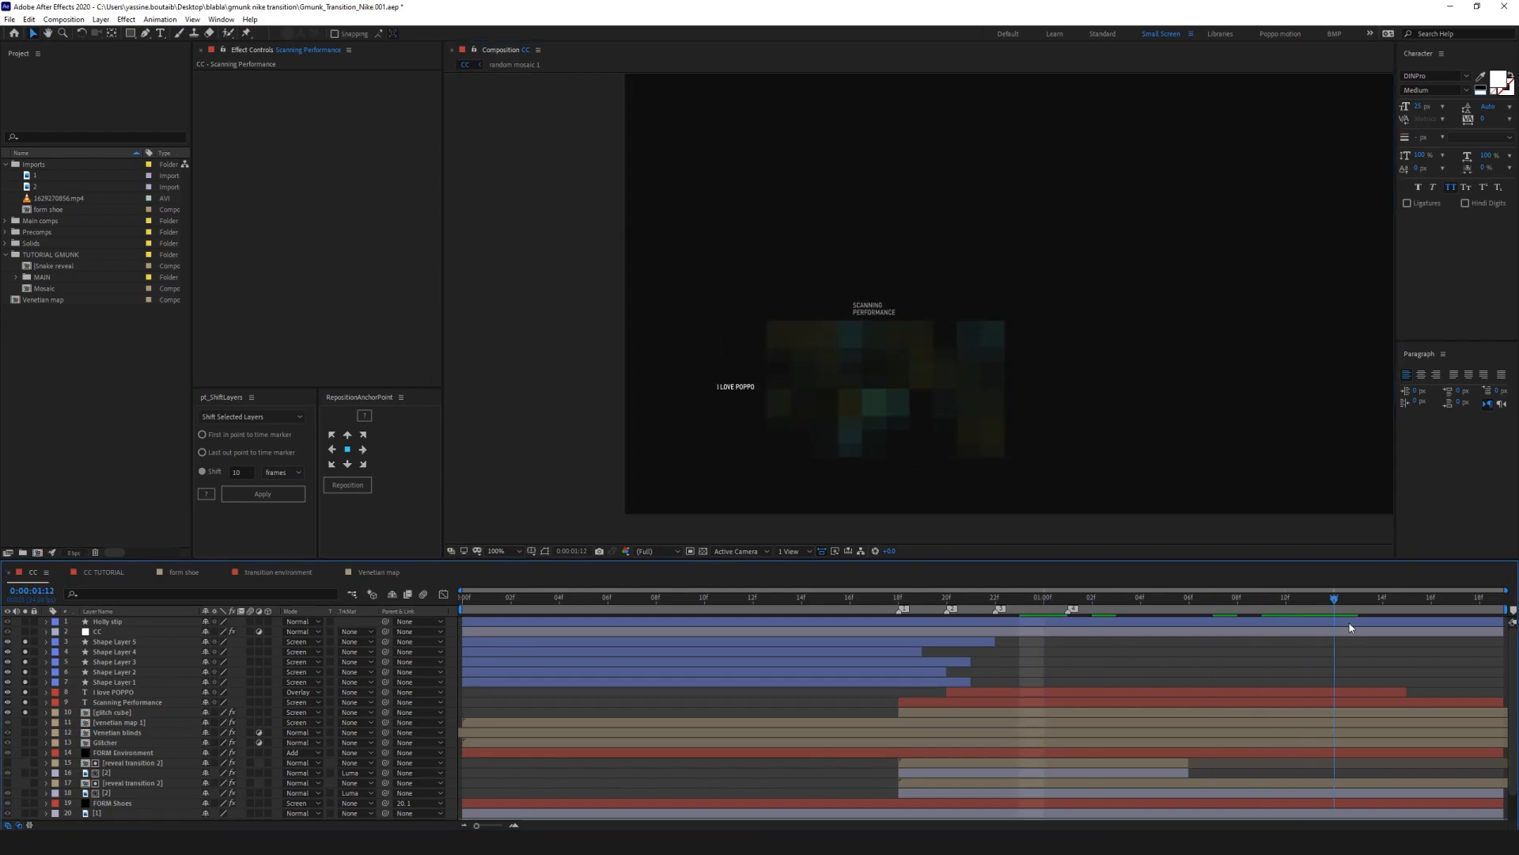
key("Home")
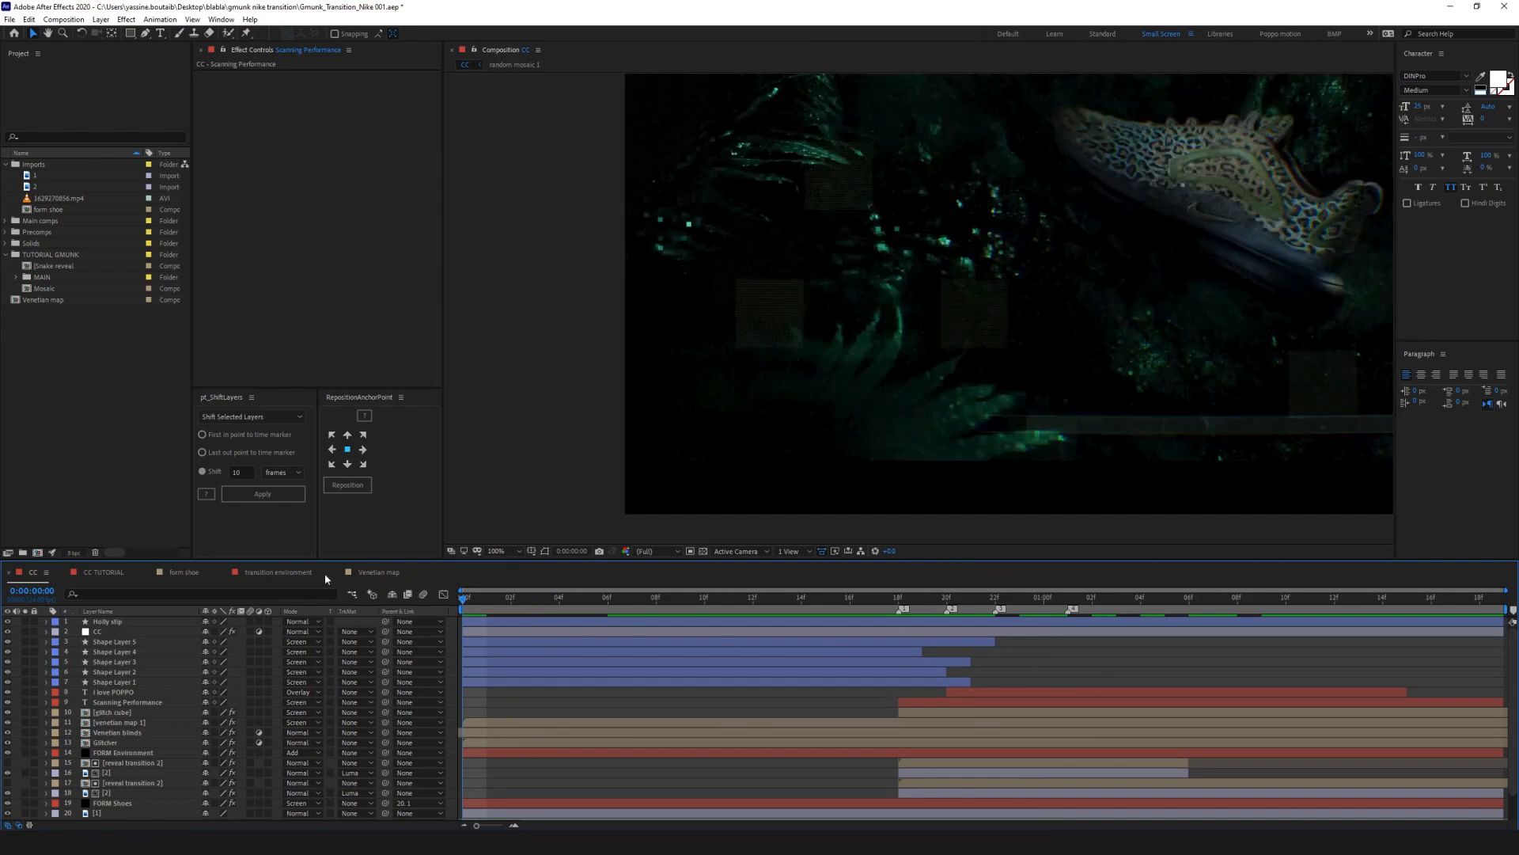
left_click(100, 576)
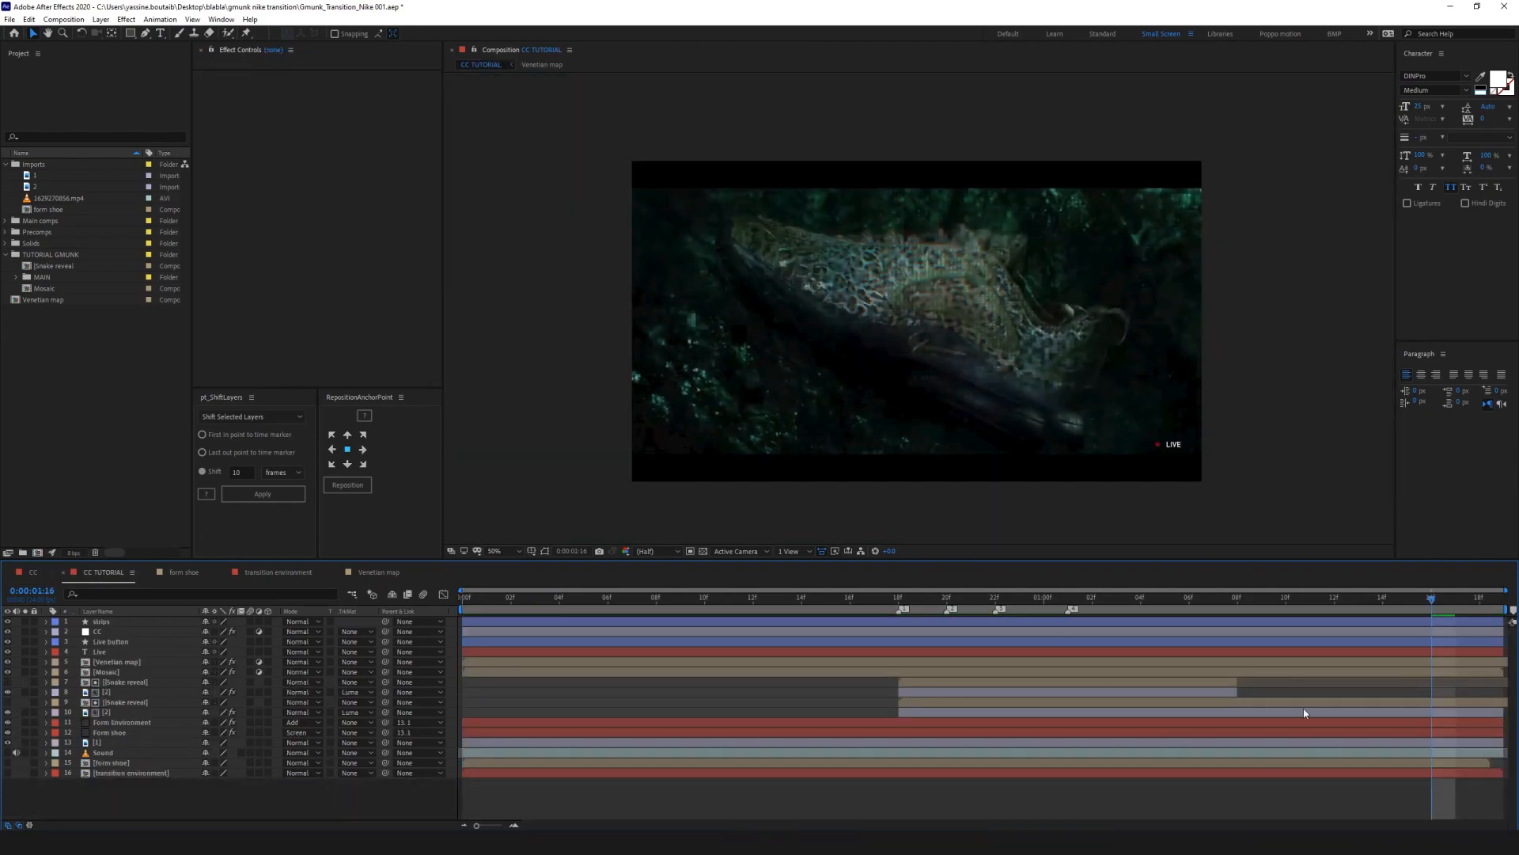
left_click(1384, 599)
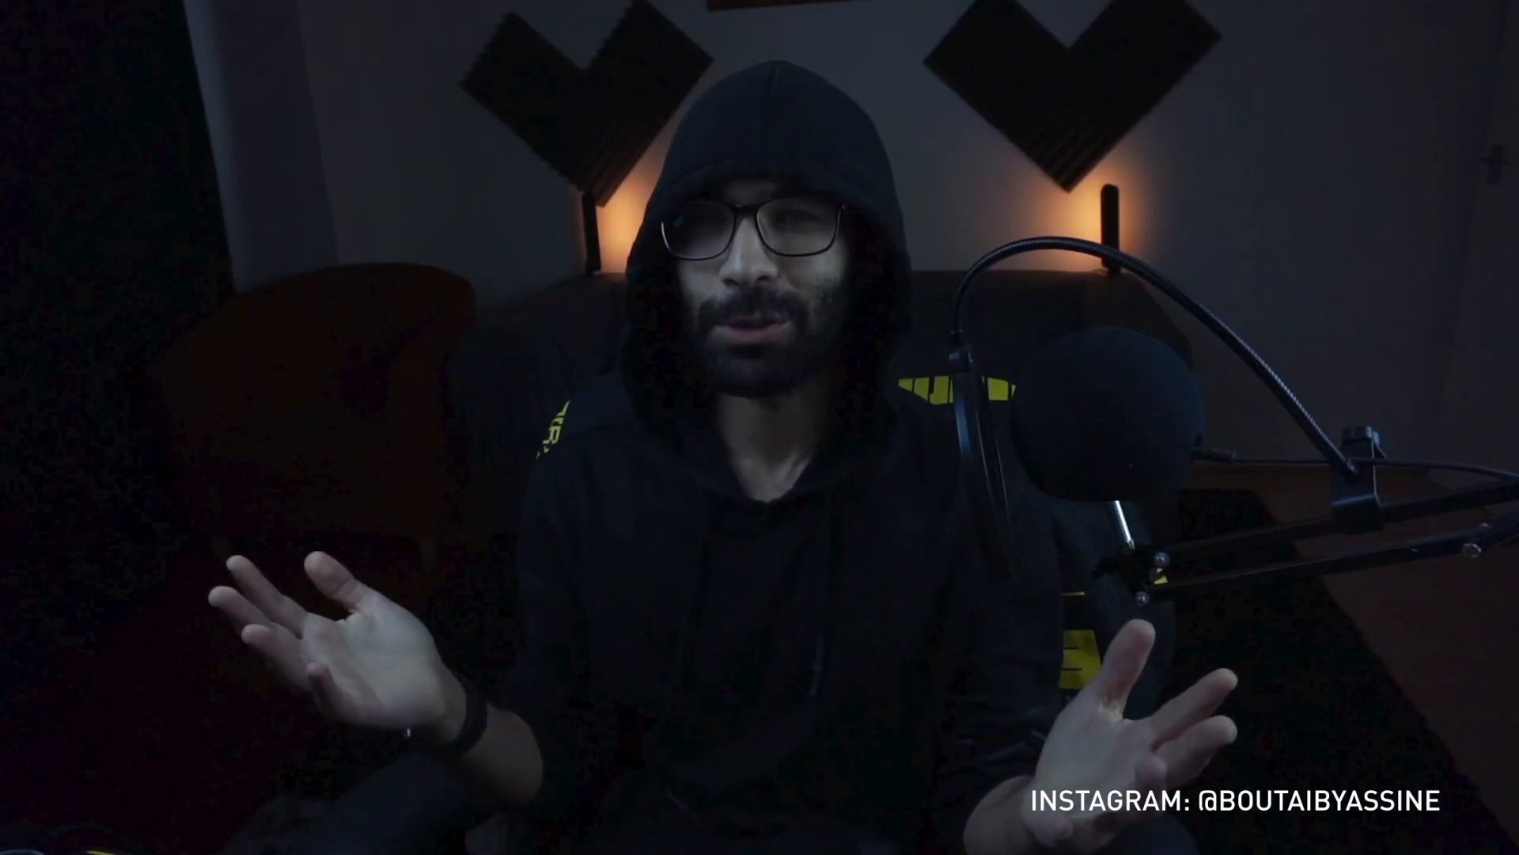